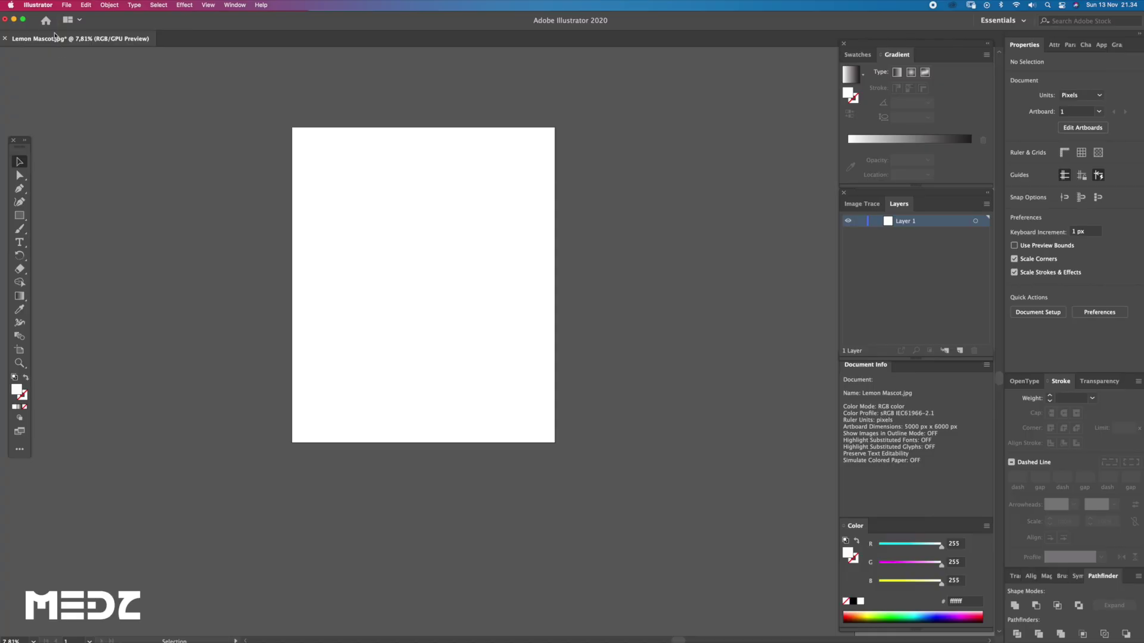
- Open the File menu of the blank Lemon Mascot document
click(66, 5)
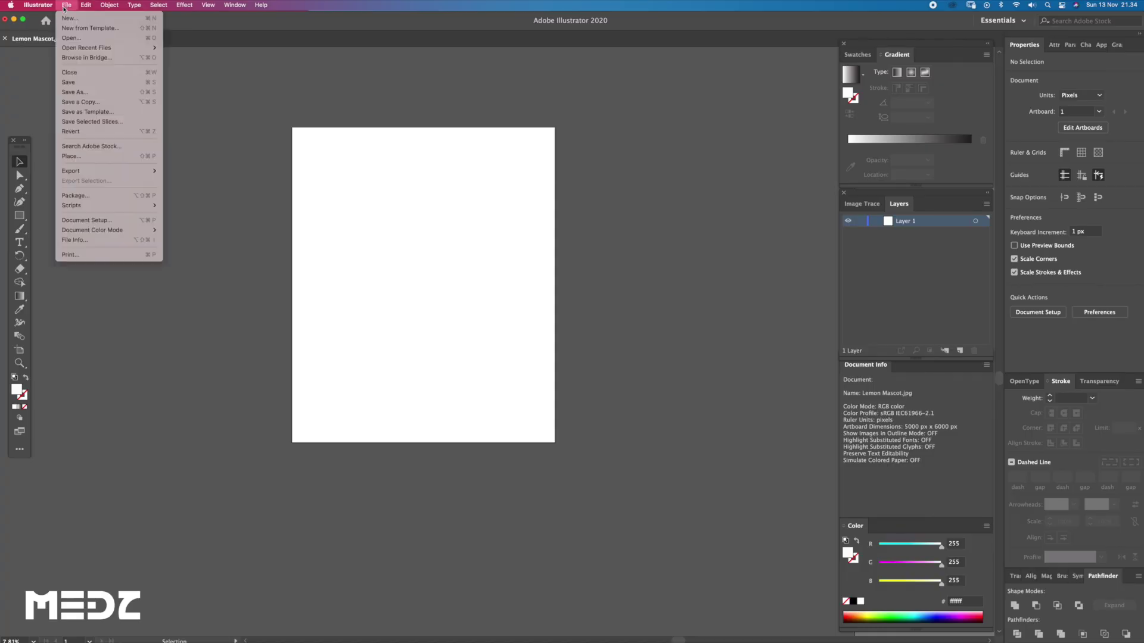
- Place the Lemon Mascot.jpg sketch onto the artboard
click(99, 156)
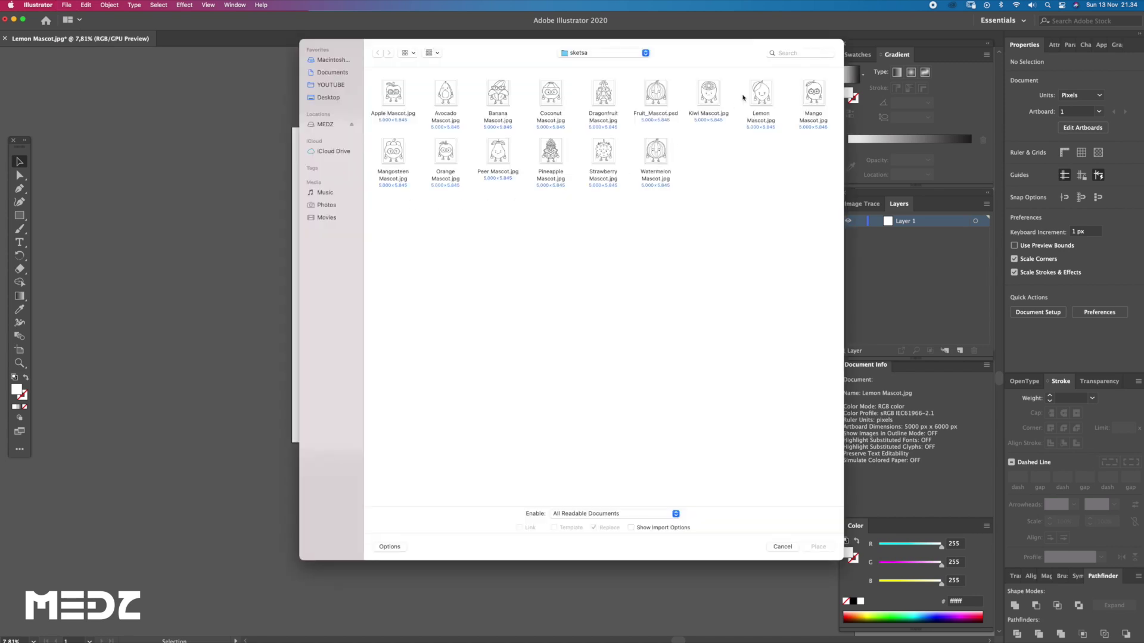
double_click(759, 96)
drag(335, 238, 369, 276)
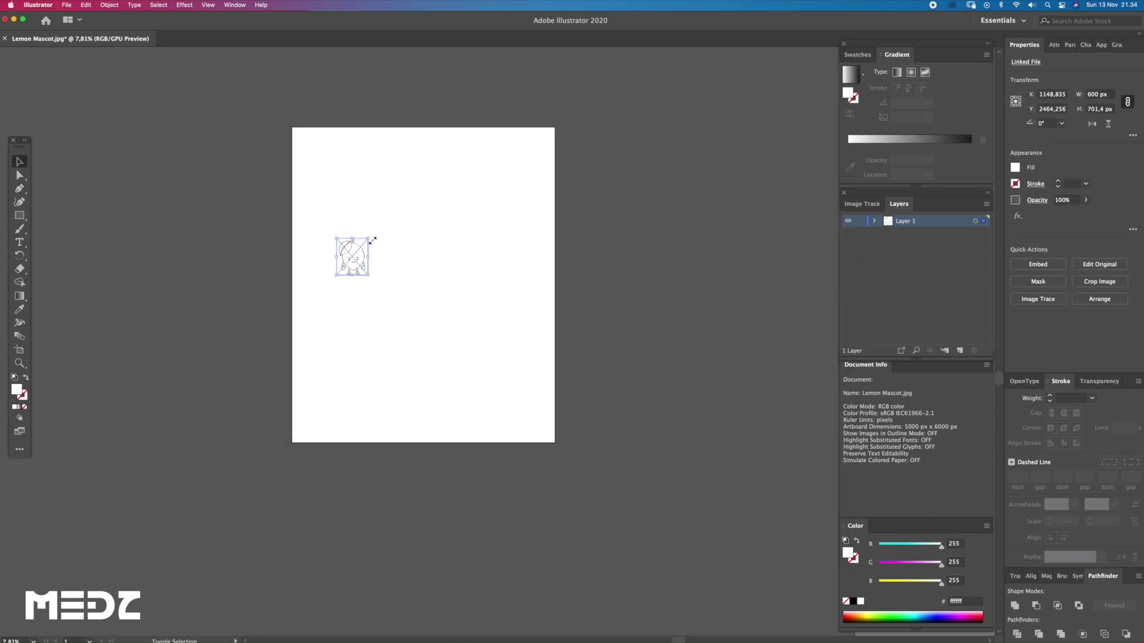
- Scale and reposition the sketch so it nearly fills the artboard
drag(373, 239, 469, 119)
drag(431, 229, 485, 231)
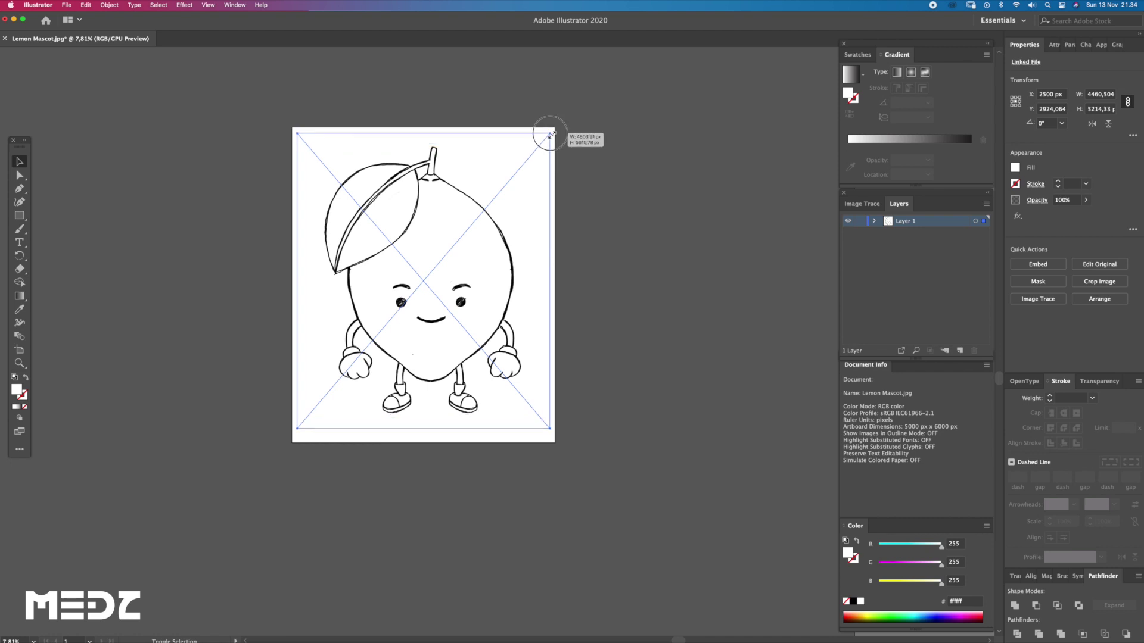
drag(540, 145, 559, 146)
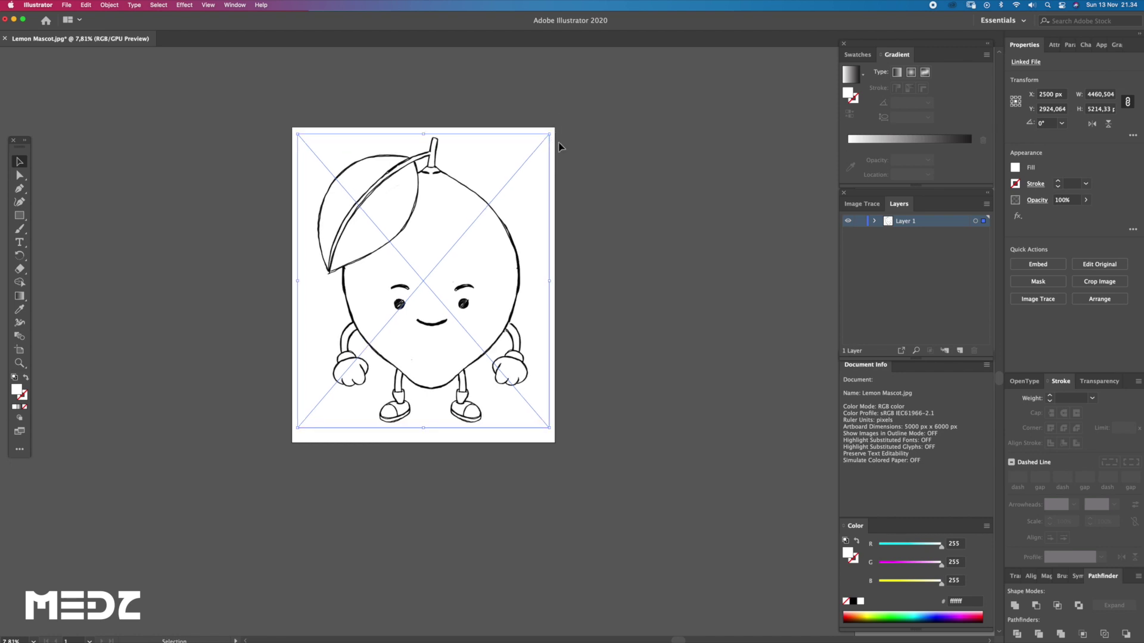
click(630, 208)
- Rename Layer 1 to 'sketch', set its opacity to 30%, and lock it
key(z)
click(491, 241)
key(v)
click(491, 244)
double_click(902, 227)
text(sketch)
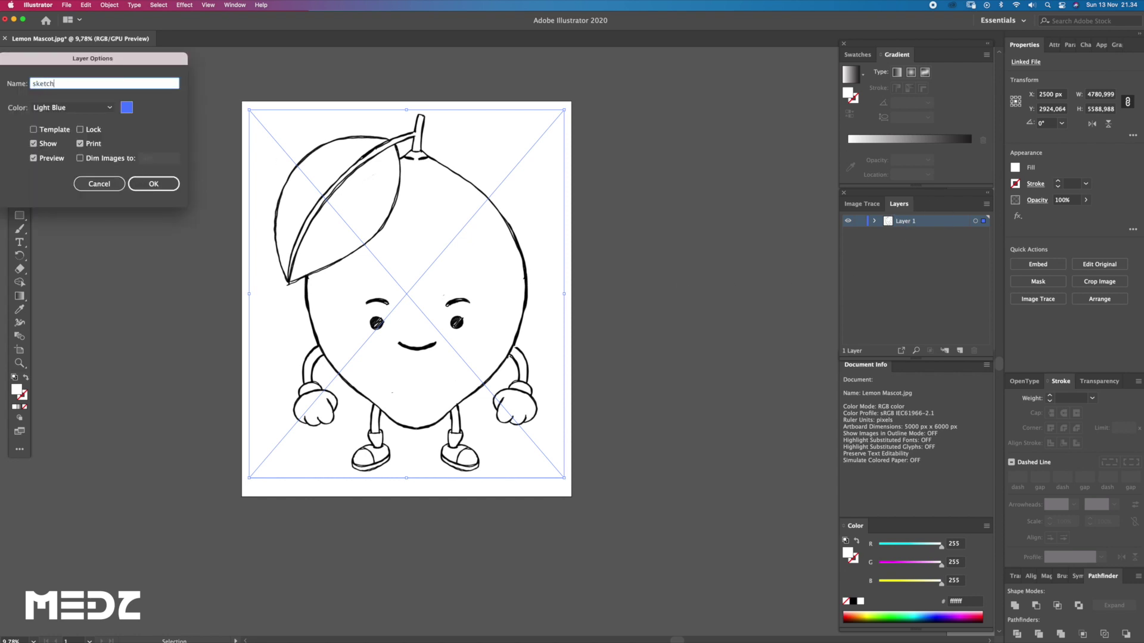
key(Return)
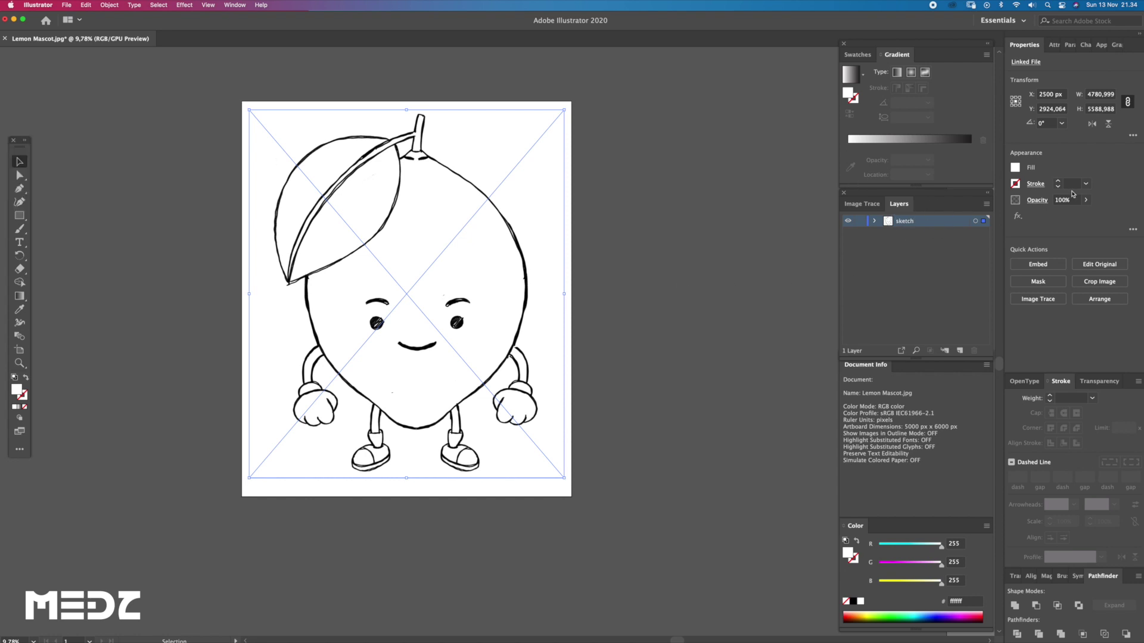
drag(1055, 215, 1053, 216)
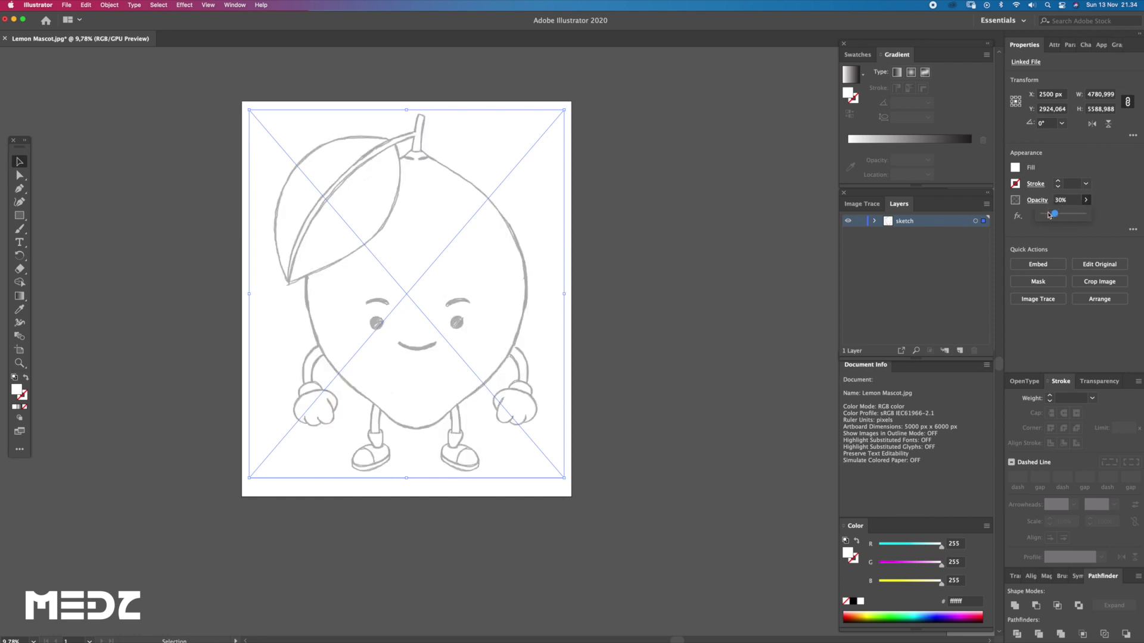
click(860, 221)
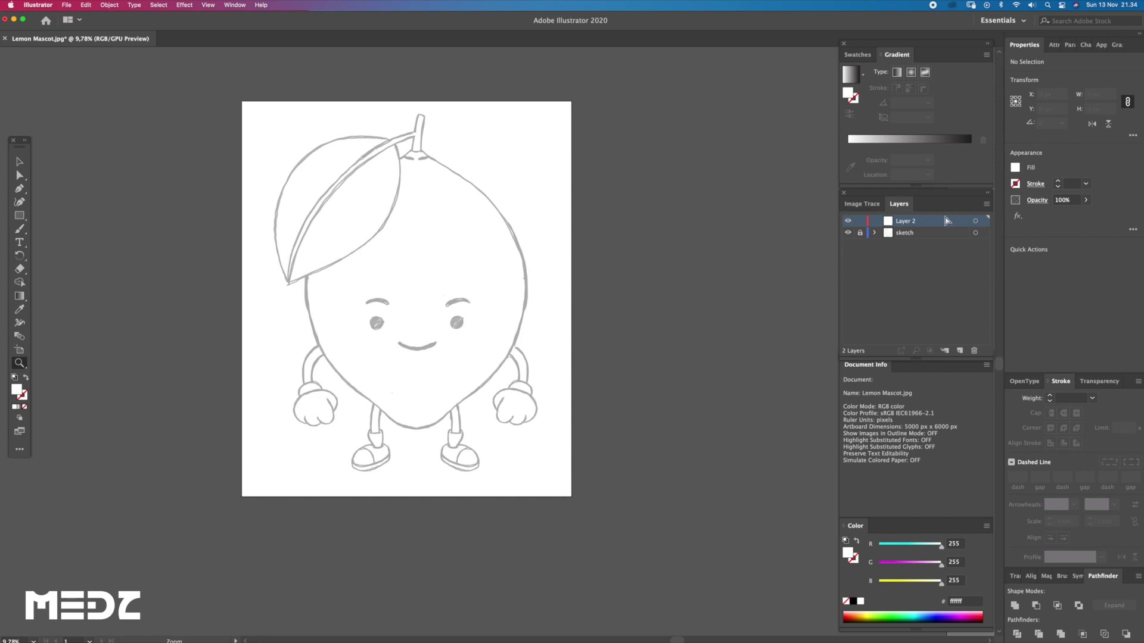
- Name the new layer 'line art' and zoom in on the lemon's face
double_click(912, 222)
text(line art)
key(v)
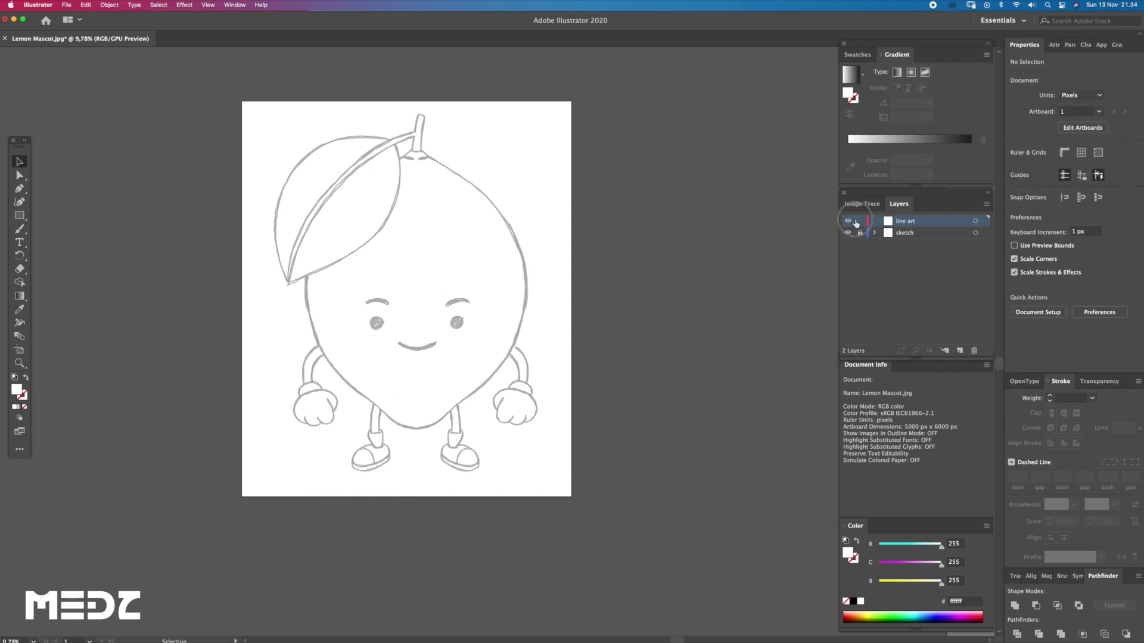
click(859, 221)
key(z)
mouse_move(371, 366)
mouse_down()
mouse_move(419, 310)
mouse_move(508, 388)
mouse_up()
- Show the rulers and place a vertical guide down the lemon's centre
scroll(508, 389, down, 2)
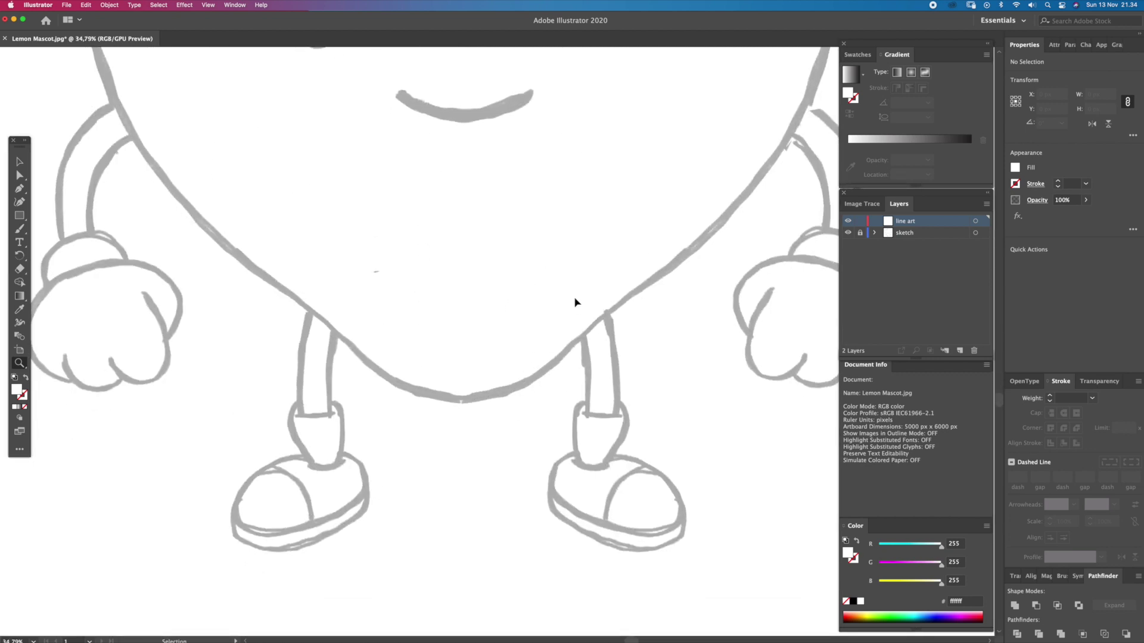
key(super+r)
key(v)
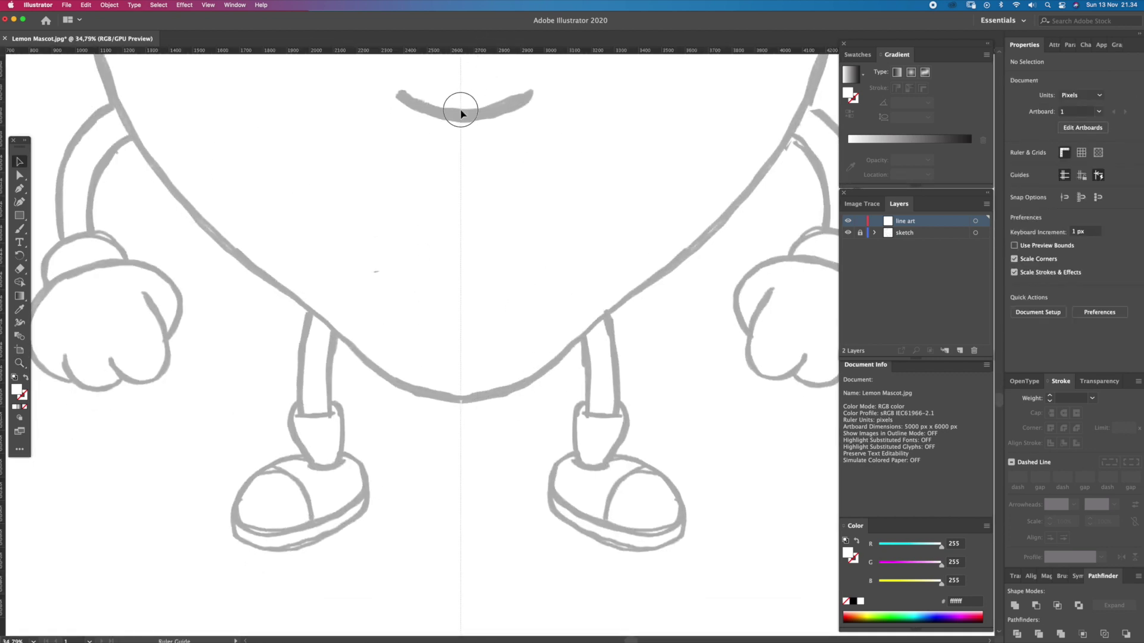
click(461, 113)
key(a)
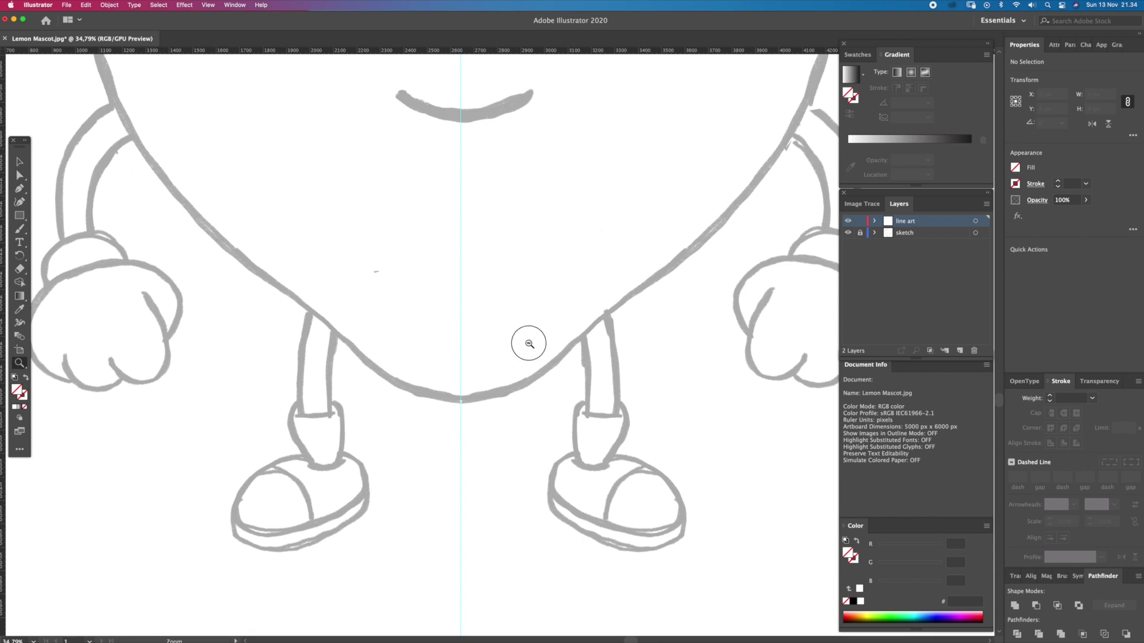
scroll(528, 343, down, 1)
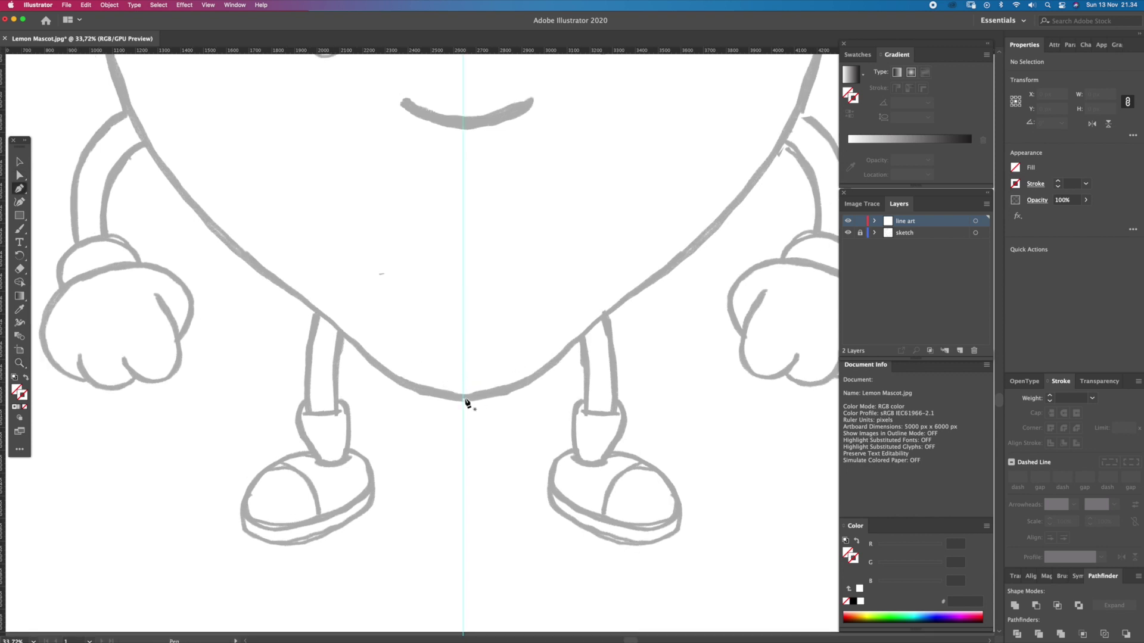
drag(430, 401, 466, 403)
- Pen-trace the lemon's left edge with curved anchors from bottom centre to the stem
click(316, 312)
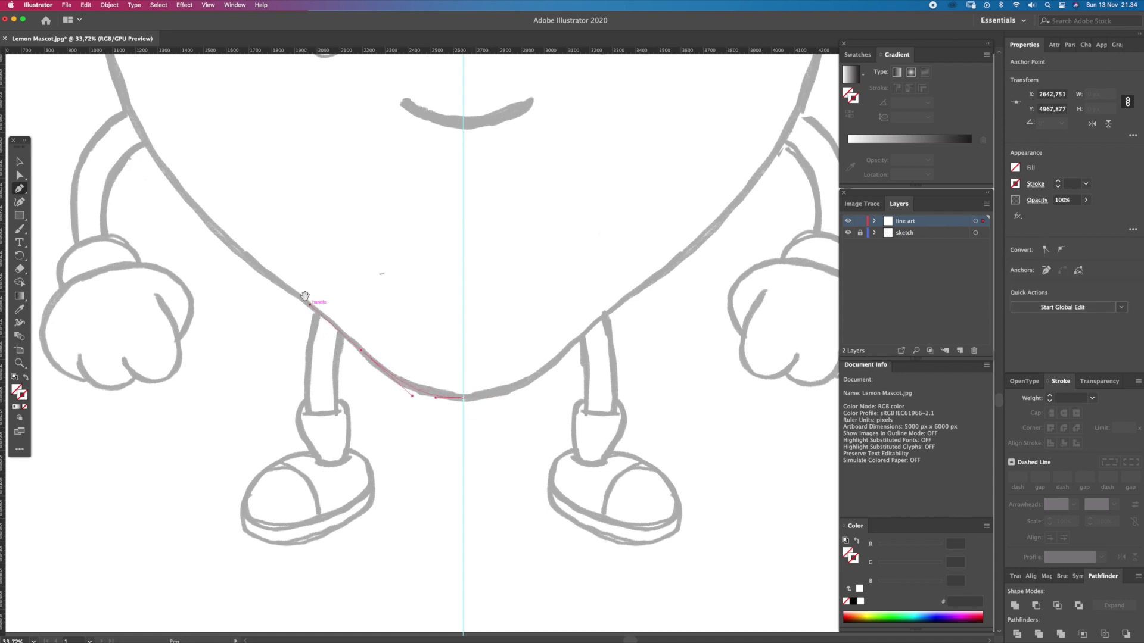
scroll(311, 308, up, 5)
click(343, 331)
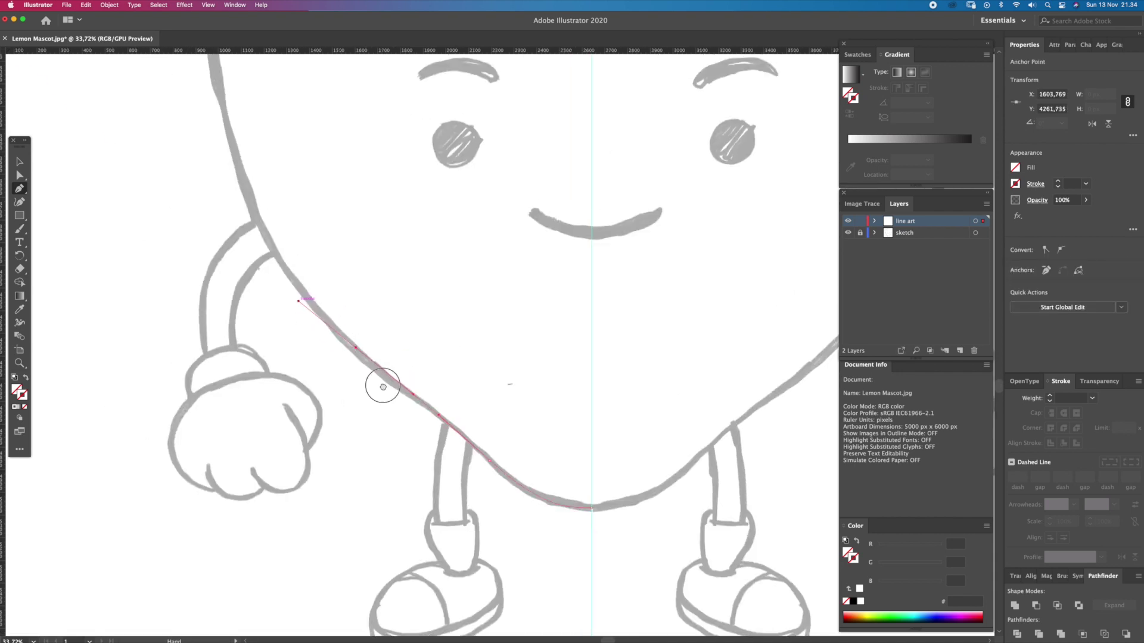
scroll(378, 383, up, 5)
scroll(377, 383, left, 3)
drag(371, 387, 314, 323)
scroll(321, 304, up, 5)
scroll(320, 303, left, 2)
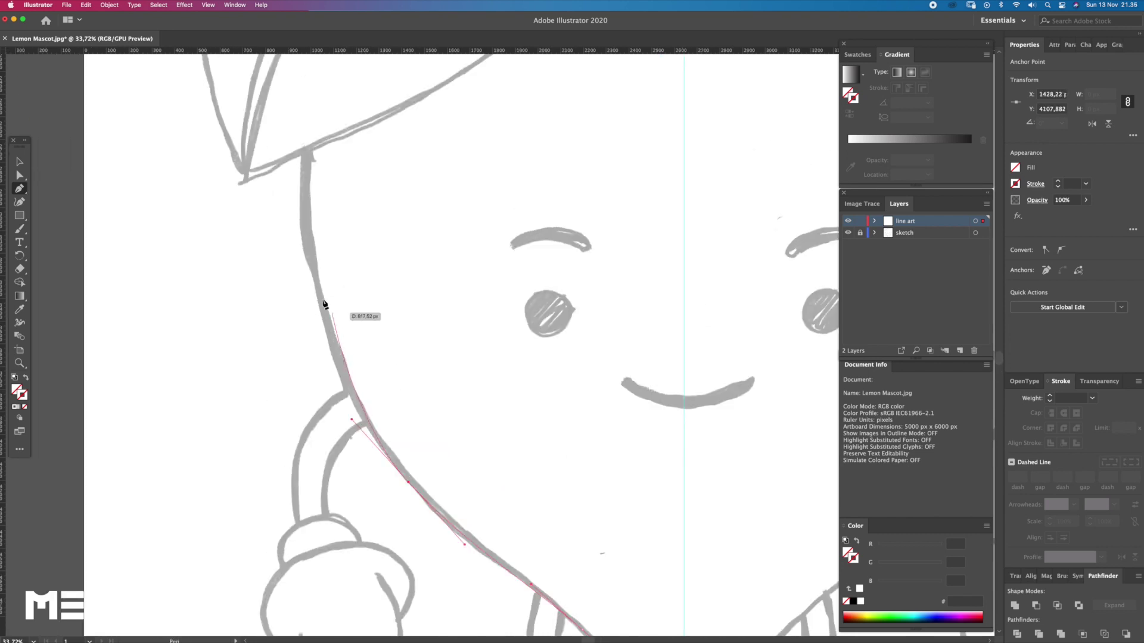
scroll(316, 250, up, 5)
mouse_move(315, 244)
mouse_down()
mouse_move(322, 119)
mouse_move(351, 374)
mouse_move(341, 401)
mouse_up()
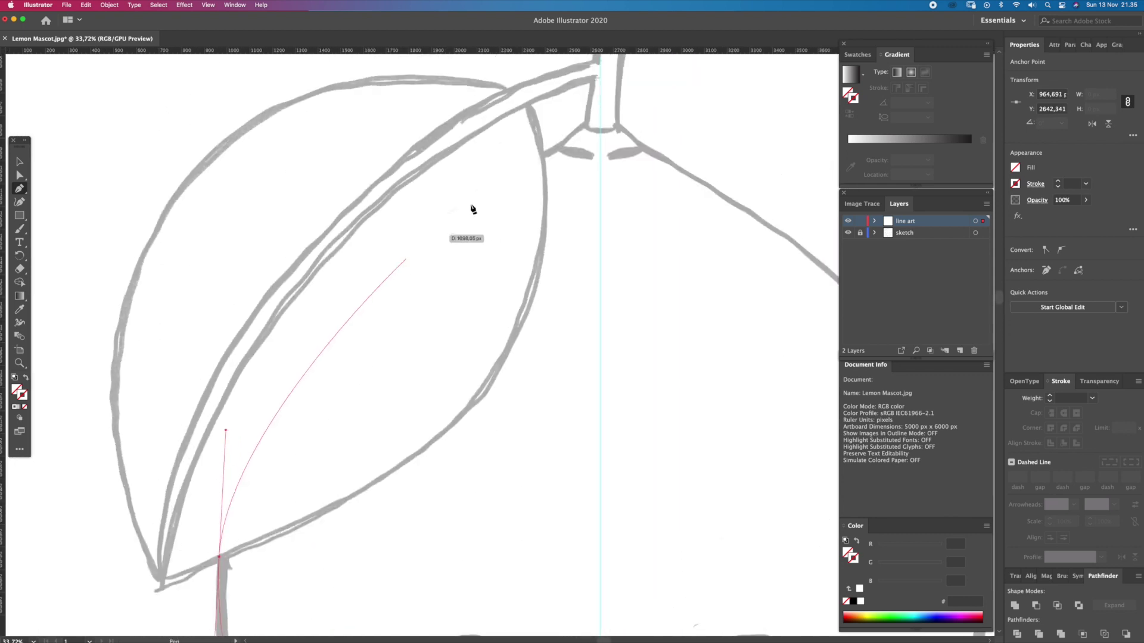
drag(544, 154, 705, 84)
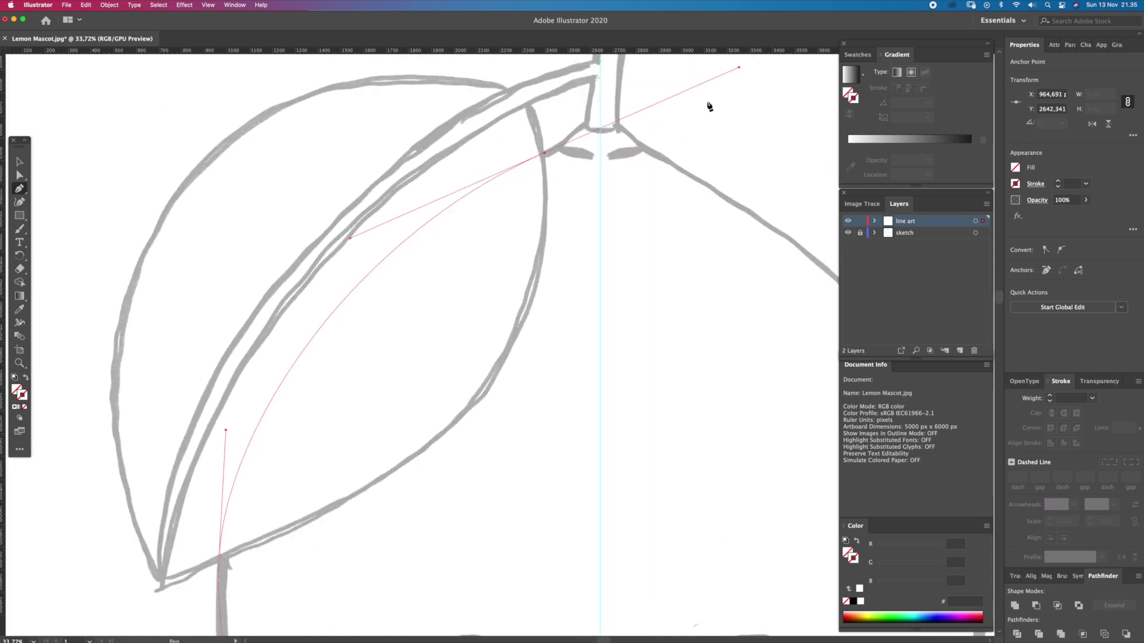
- Zoom out to the whole lemon and give the outline a black stroke
ctrl+click(567, 271)
key(ctrl+minus)
key(ctrl+z)
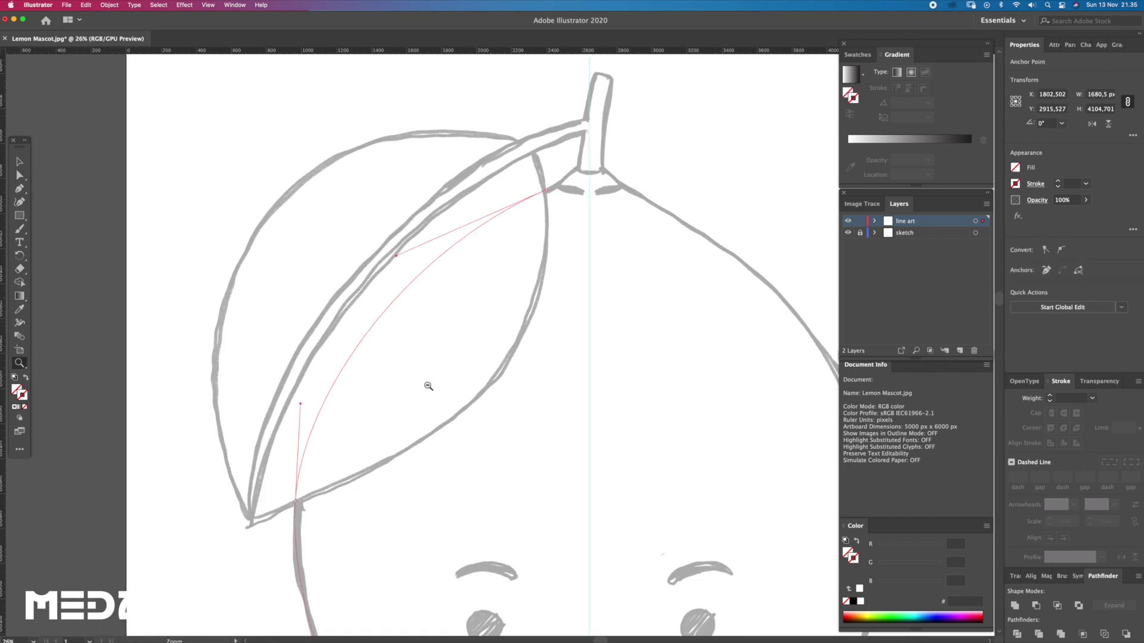
scroll(427, 385, down, 3)
drag(434, 366, 469, 243)
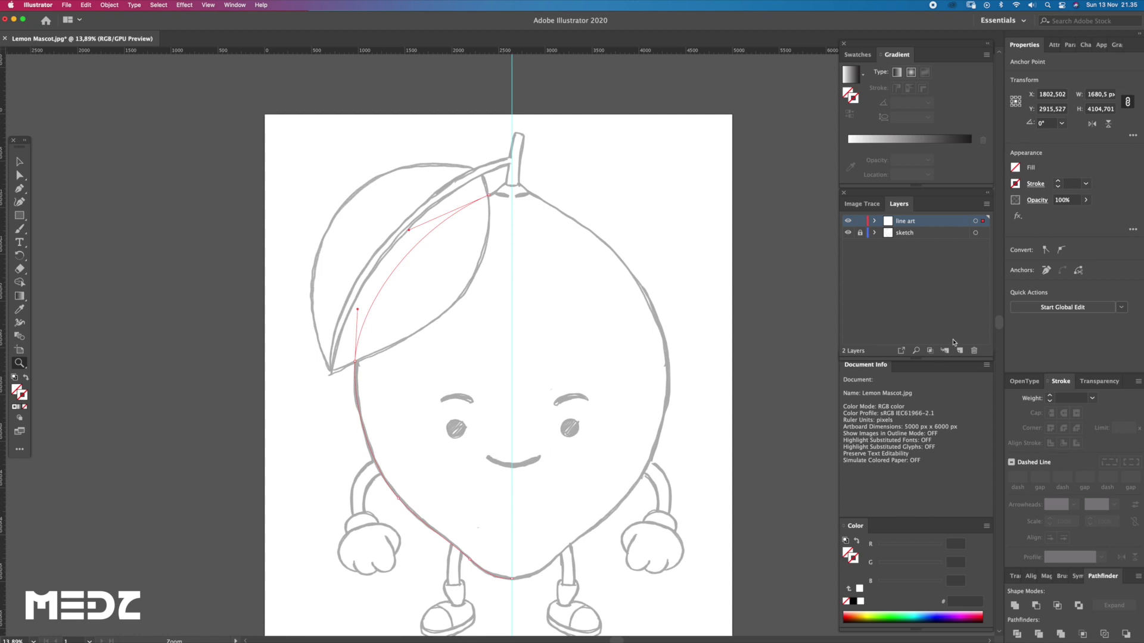
click(853, 601)
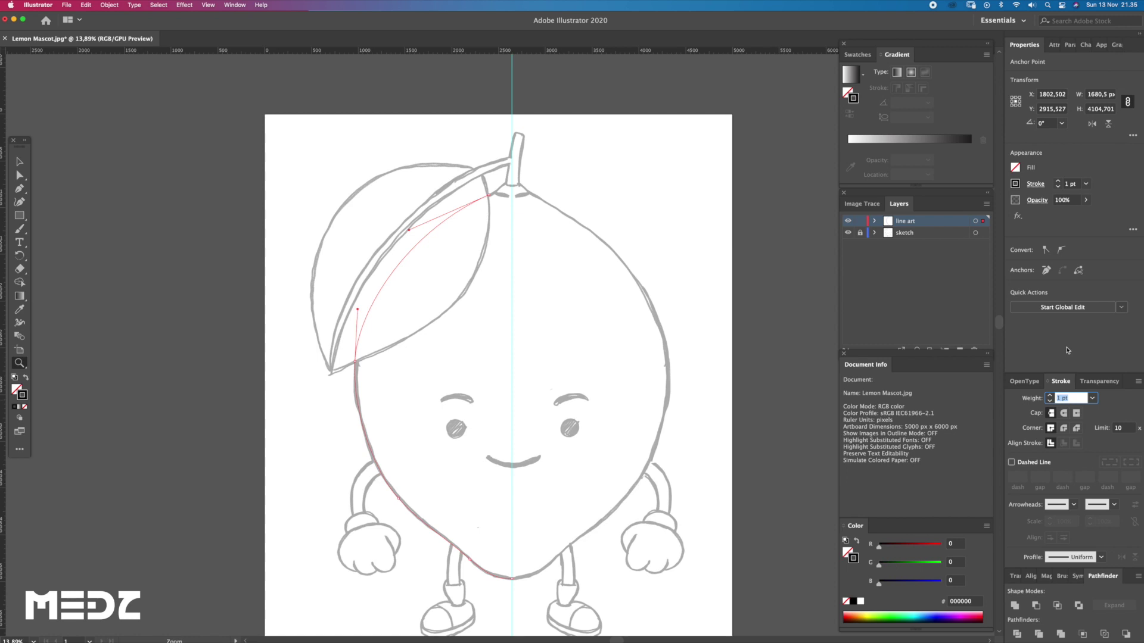
text(25)
- Set the outline stroke to 25 pt and reshape its curves along the leaf edge
key(Return)
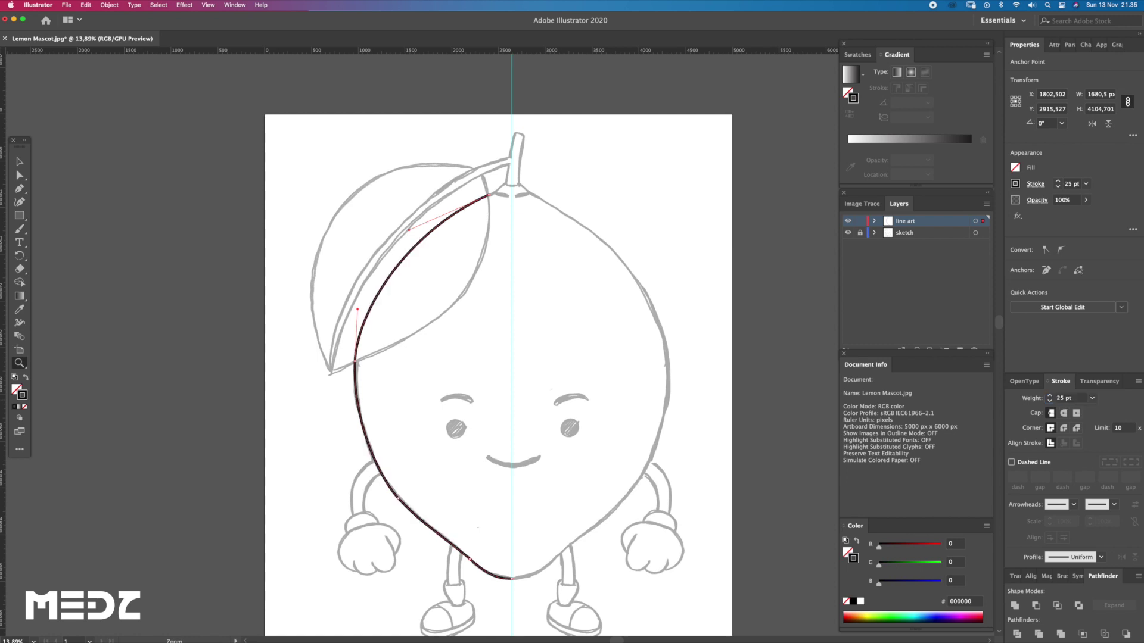
super+click(379, 456)
scroll(353, 416, up, 1)
drag(353, 412, 350, 435)
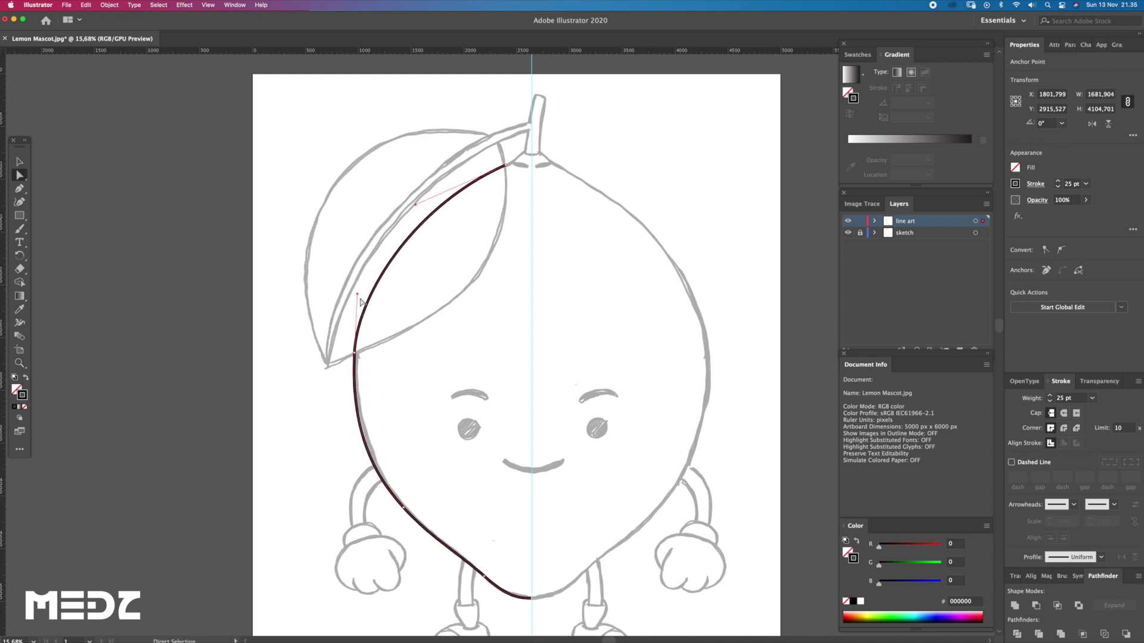
drag(357, 294, 359, 274)
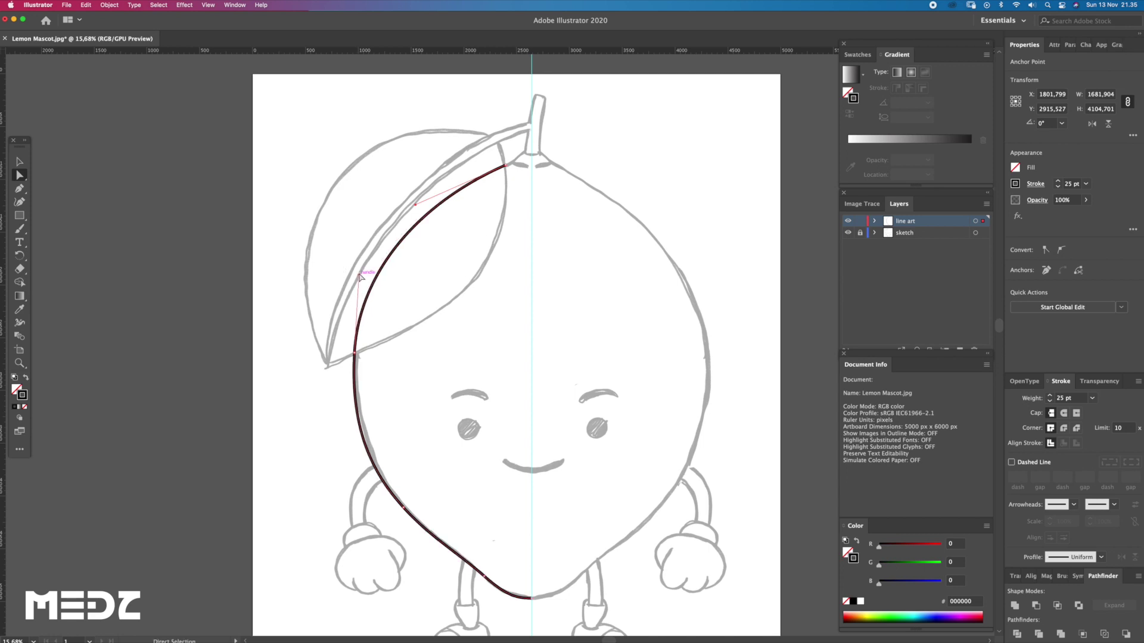
scroll(393, 429, up, 1)
scroll(373, 405, up, 3)
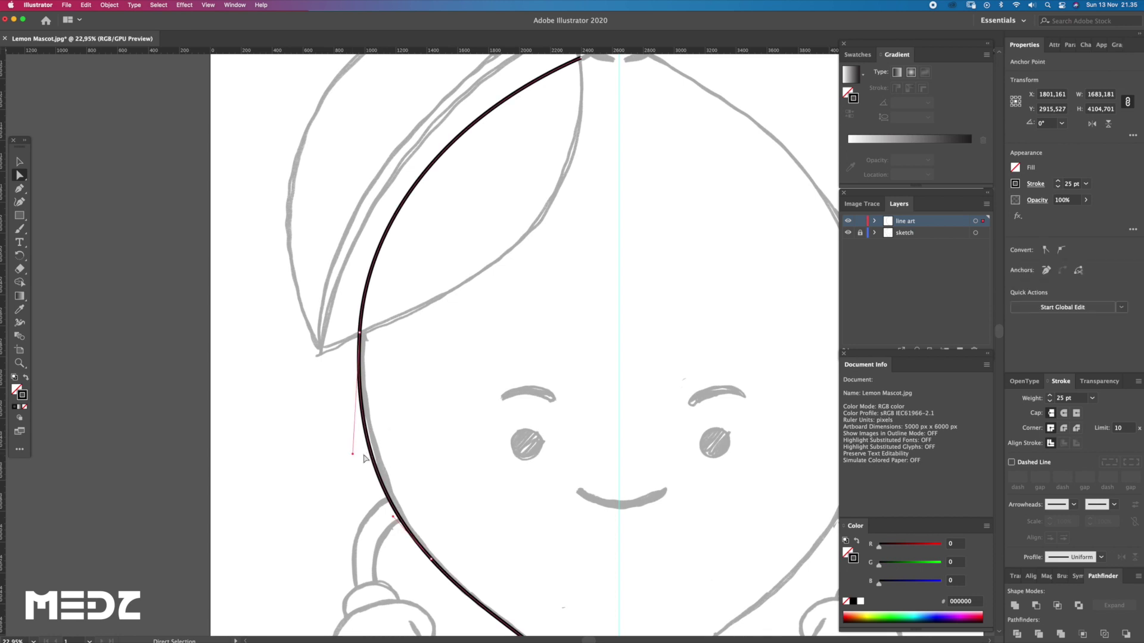
drag(354, 457, 350, 439)
click(388, 447)
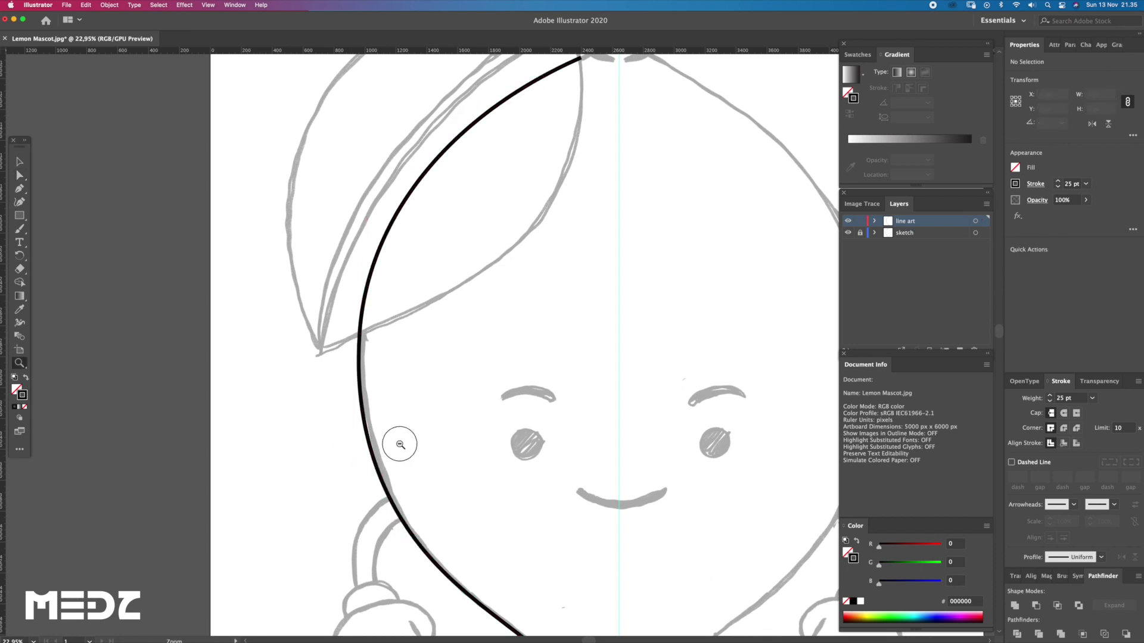
- Adjust outline anchors on the lower left body and near the stem
scroll(411, 501, down, 1)
drag(414, 510, 390, 424)
click(372, 424)
click(360, 411)
click(396, 414)
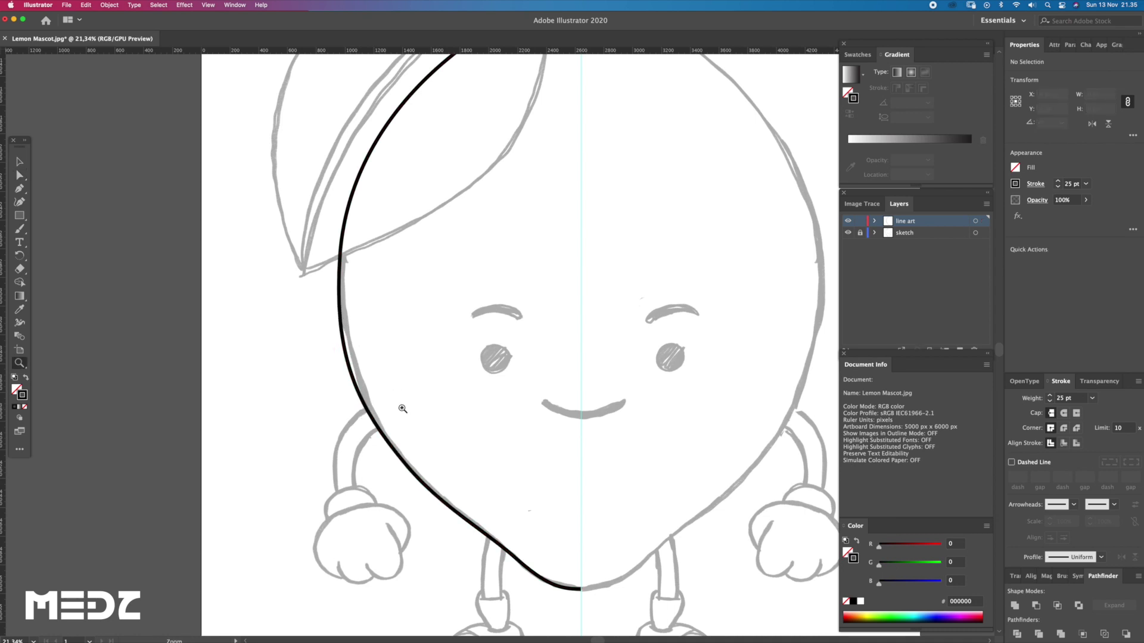
key(z)
scroll(370, 383, down, 4)
key(a)
click(361, 289)
click(427, 225)
drag(468, 227, 423, 289)
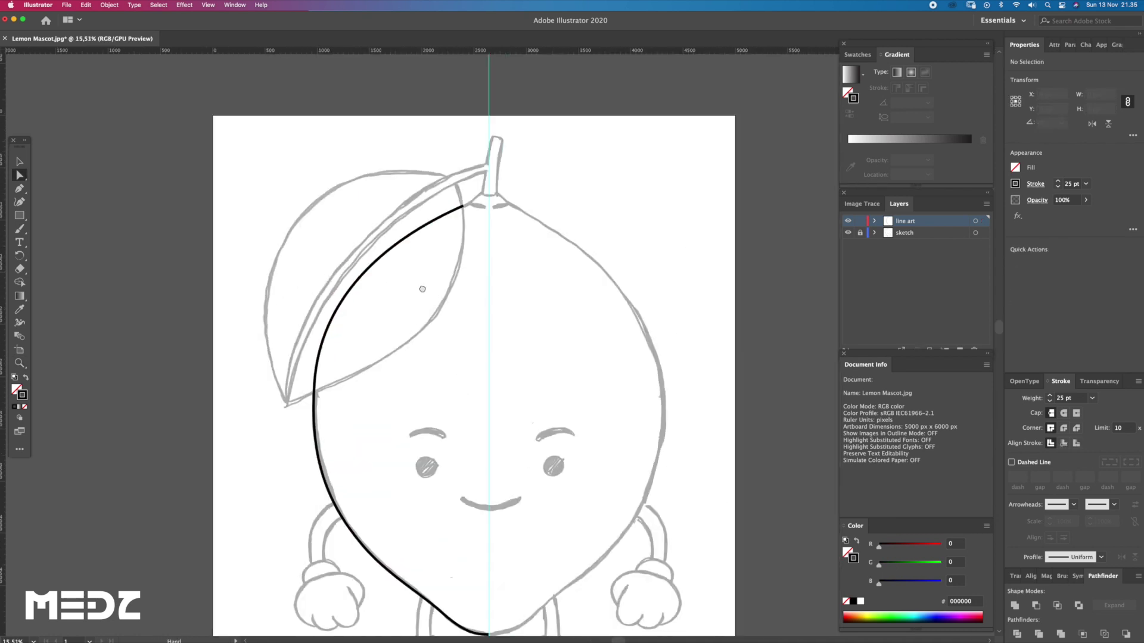
drag(448, 197, 567, 271)
- Extend the outline's top end to the stem base, deselect, and zoom out to review
click(487, 227)
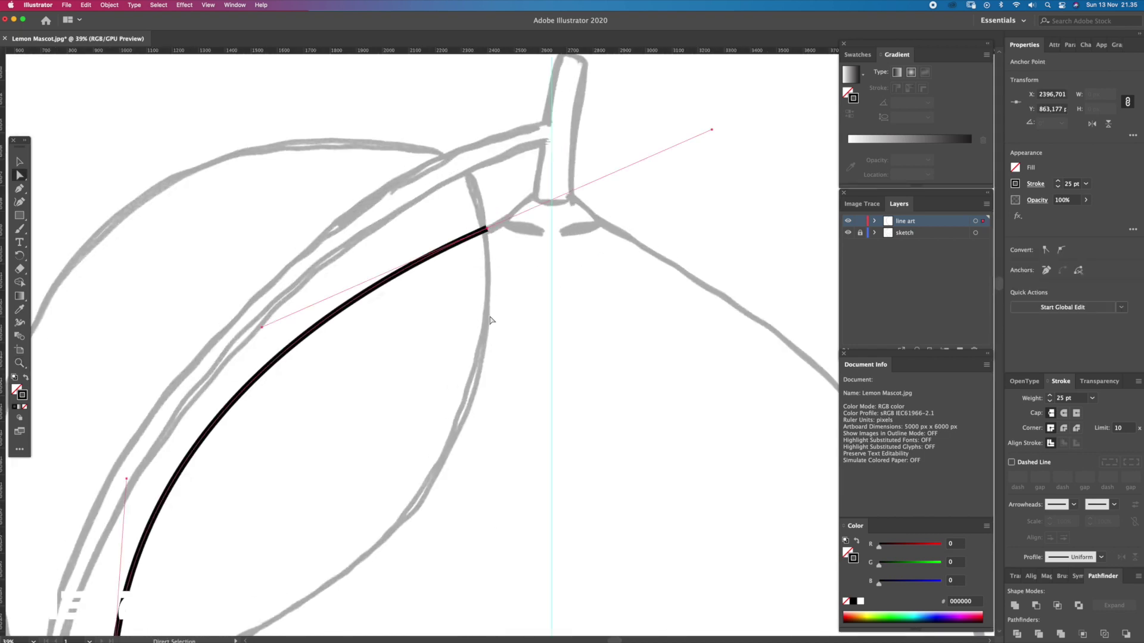
click(486, 229)
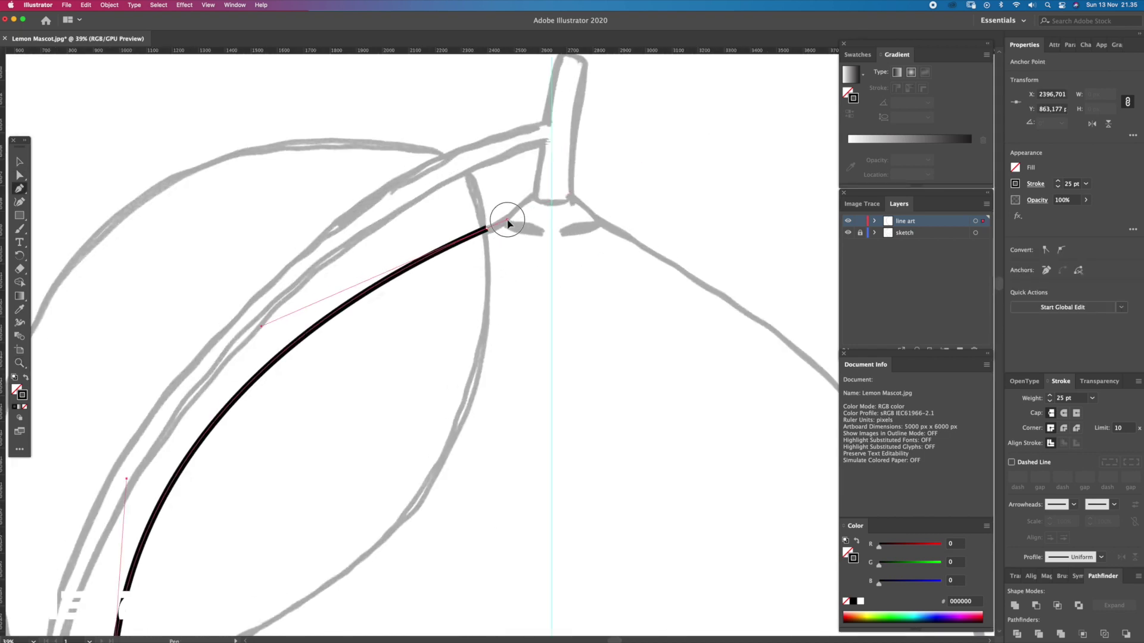
click(543, 194)
key(a)
click(515, 221)
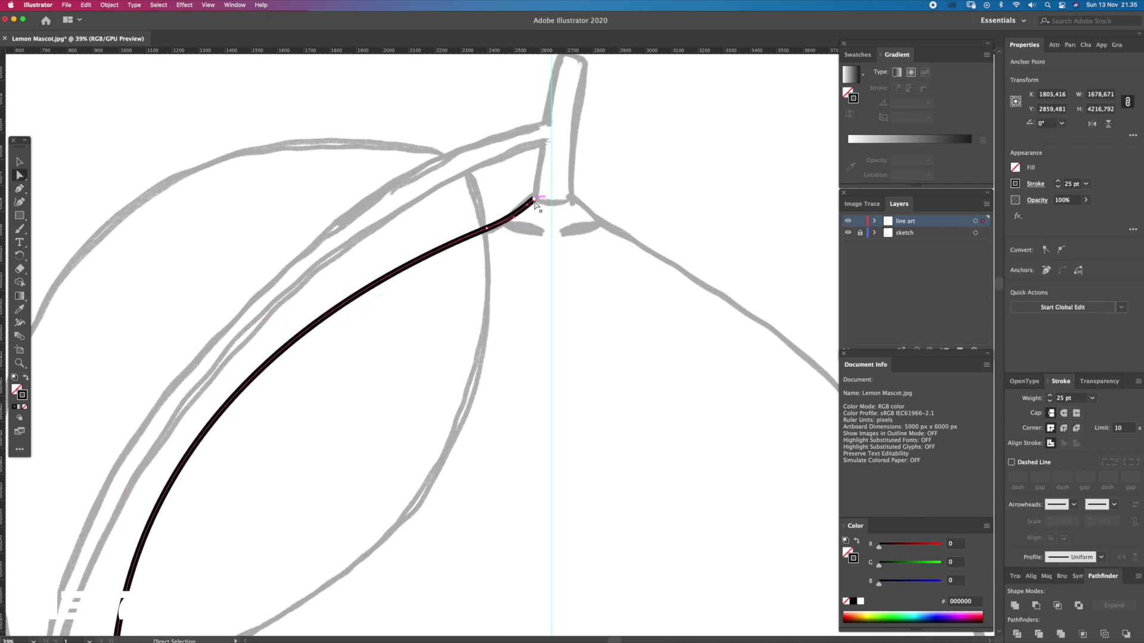
key(super+shift+a)
key(z)
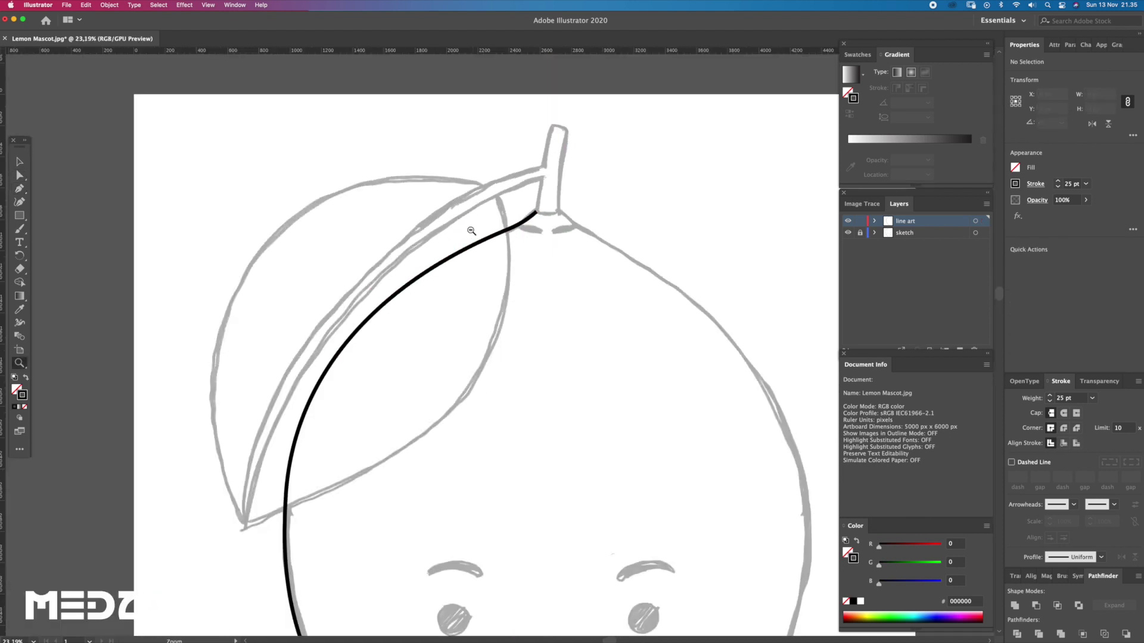
drag(416, 229, 457, 363)
scroll(457, 362, down, 5)
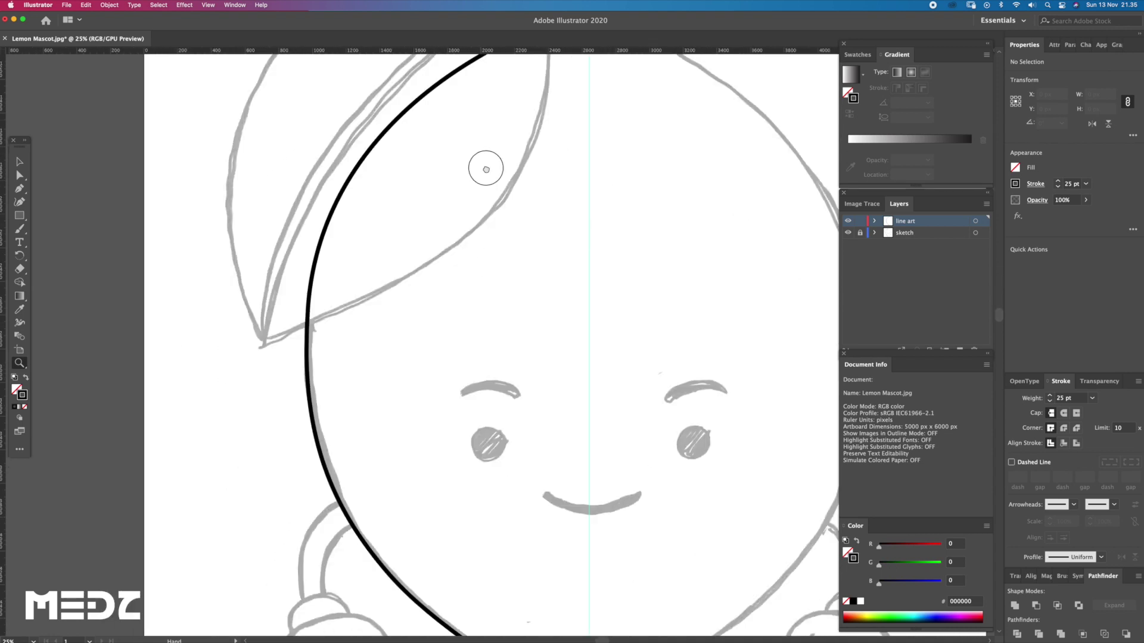
scroll(472, 350, down, 5)
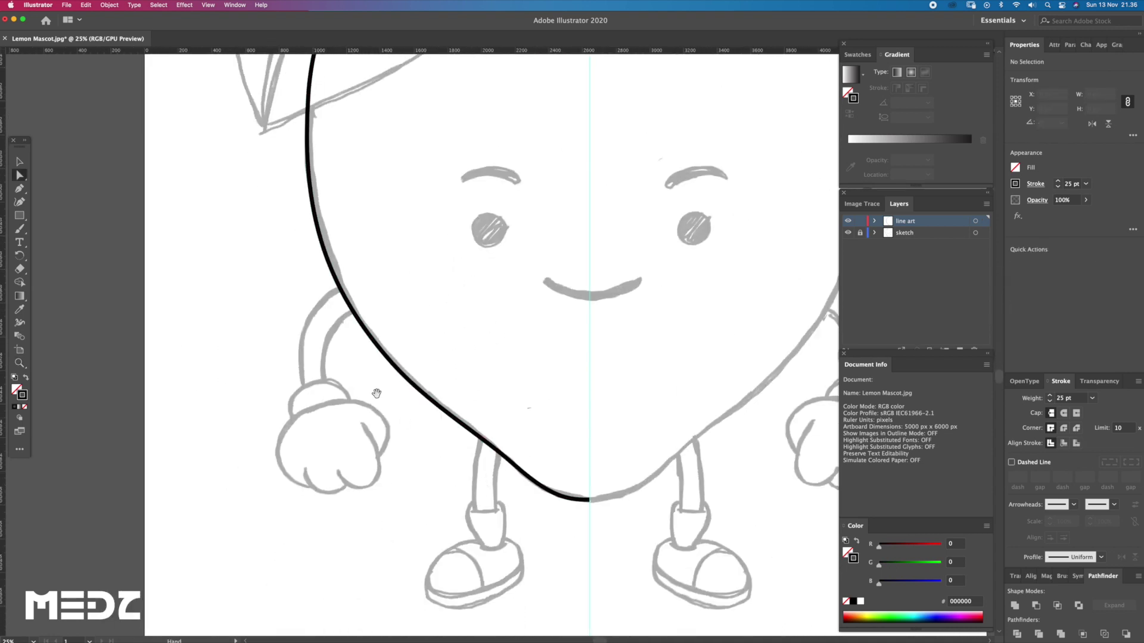
scroll(458, 321, down, 3)
scroll(459, 322, left, 4)
- Draw the left arm's outer and inner curved lines down to the wrist
drag(475, 324, 513, 357)
key(p)
click(452, 158)
drag(379, 346, 406, 510)
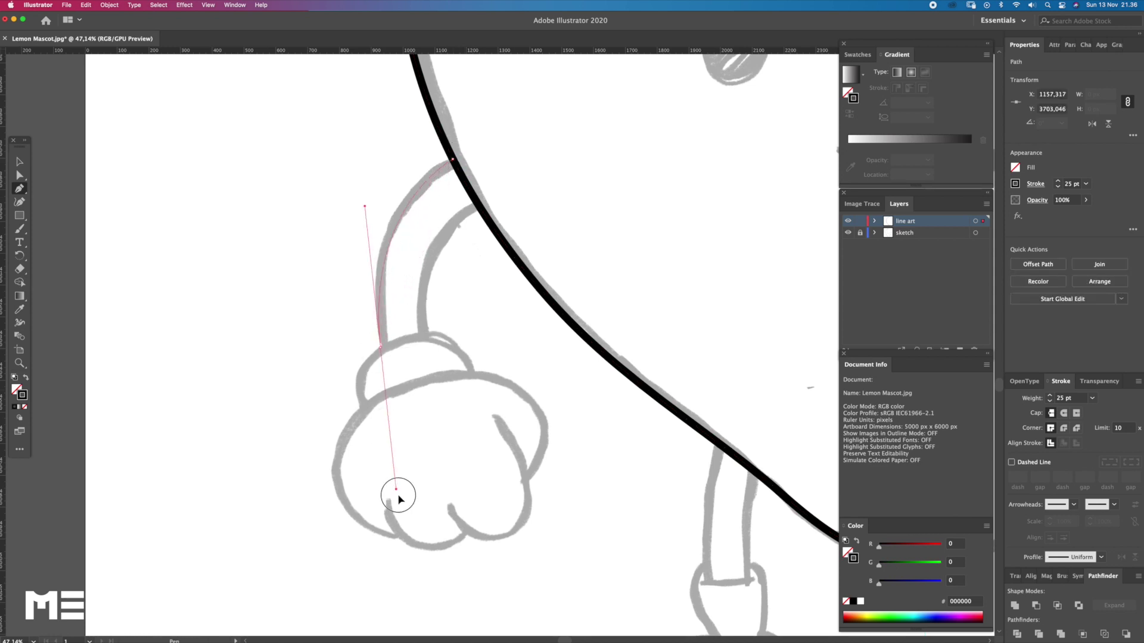
ctrl+click(460, 366)
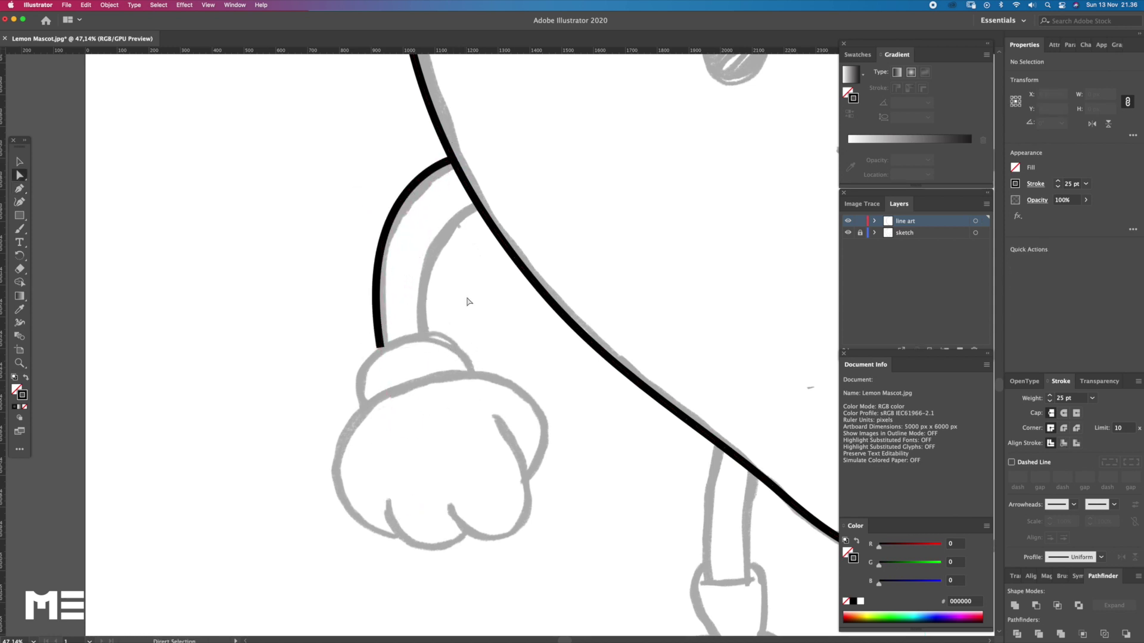
click(477, 203)
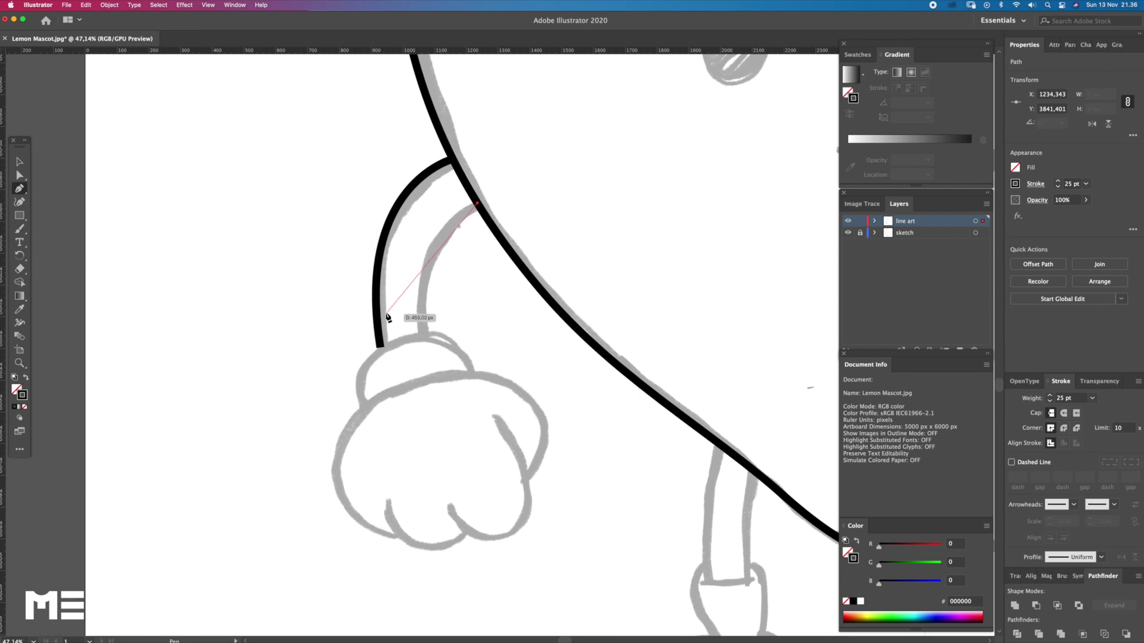
drag(430, 336, 450, 456)
ctrl+click(453, 308)
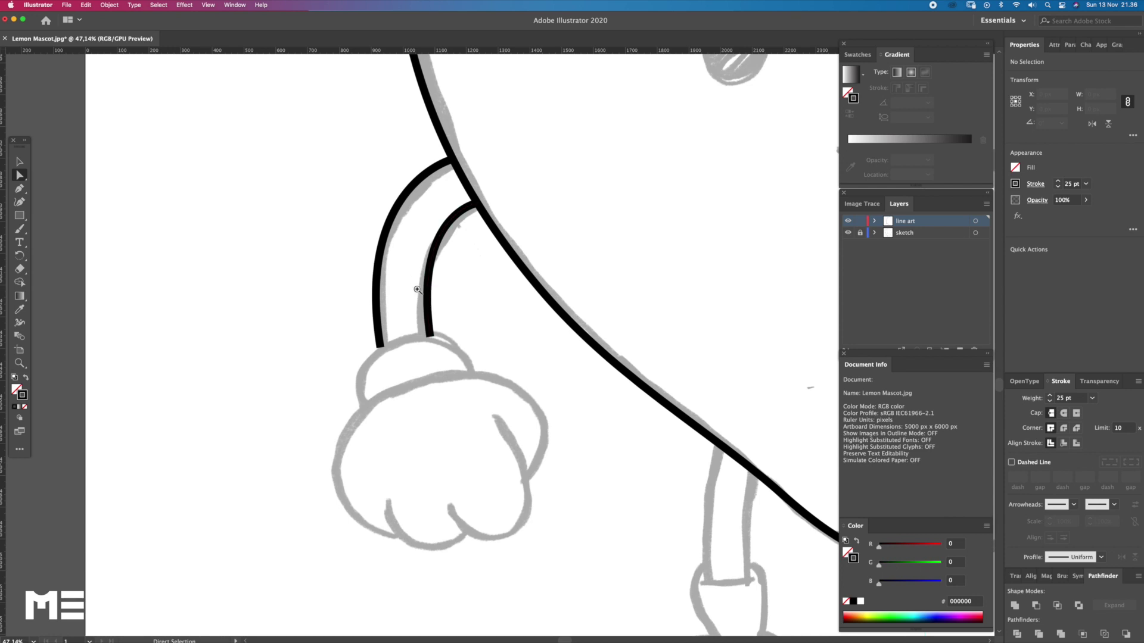
- Draw the rounded glove cuff arc over the wrist and refine its curve
drag(417, 289, 461, 390)
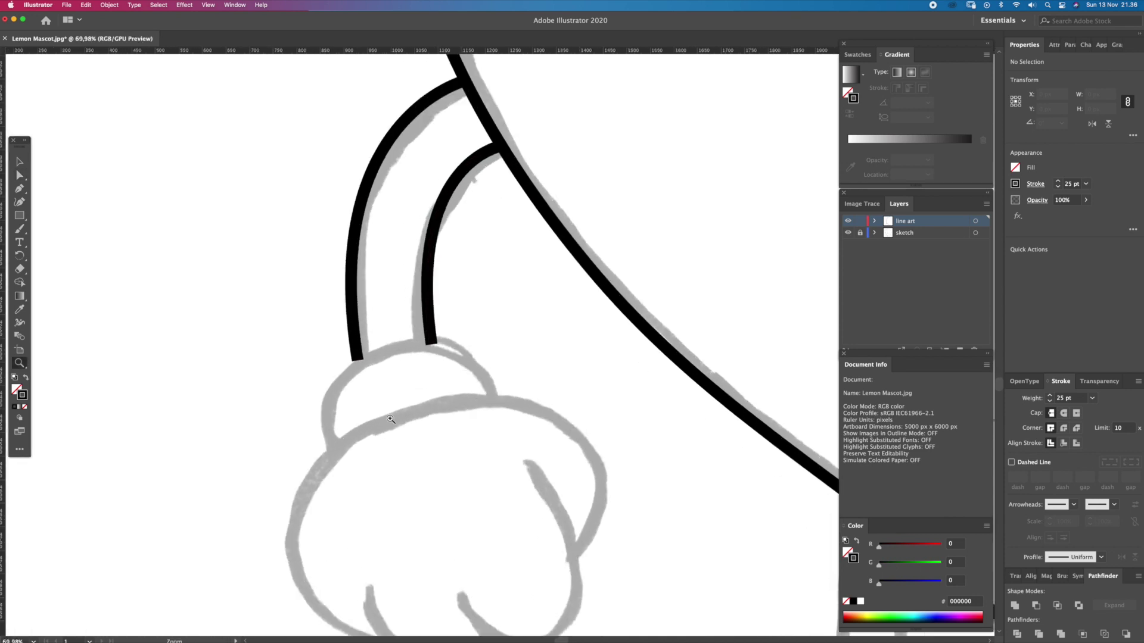
click(334, 454)
drag(395, 346, 494, 329)
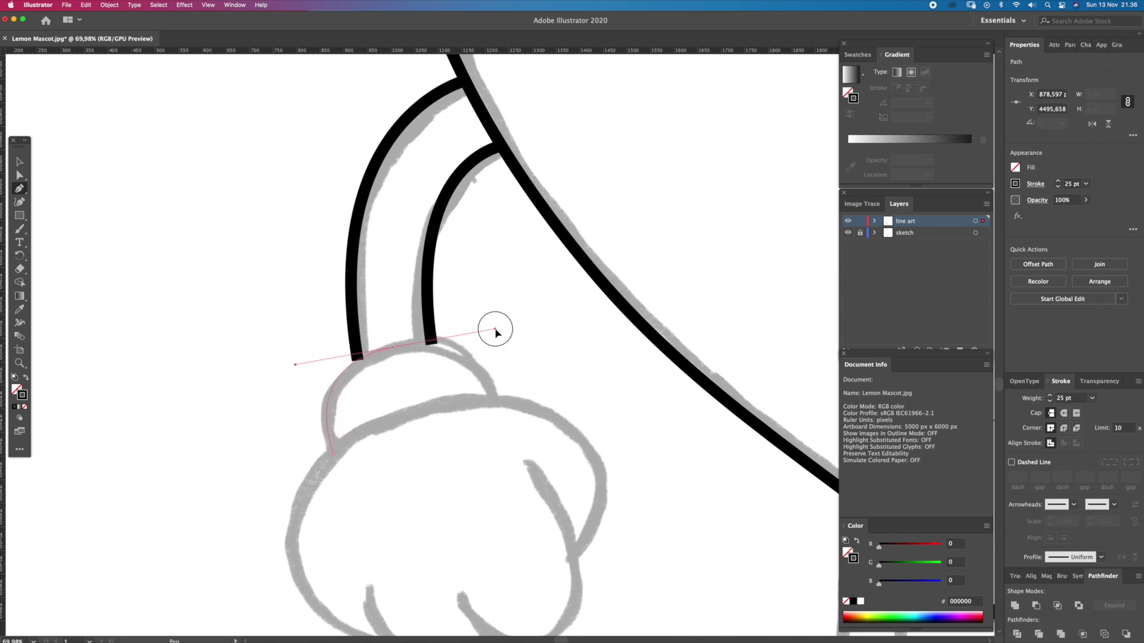
click(499, 400)
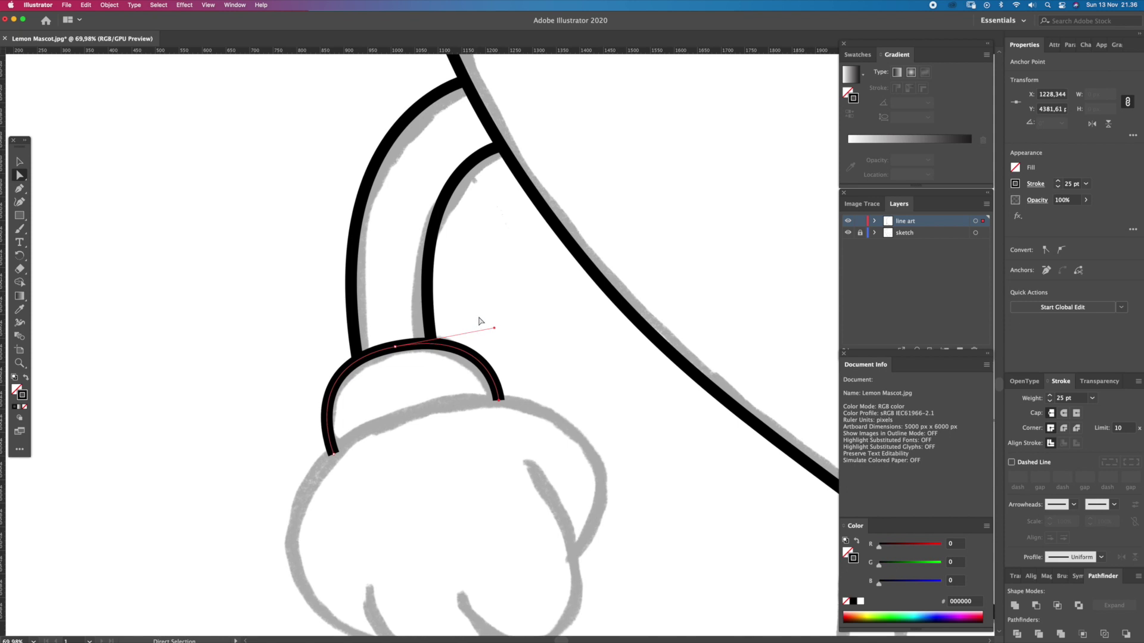
drag(496, 329, 496, 322)
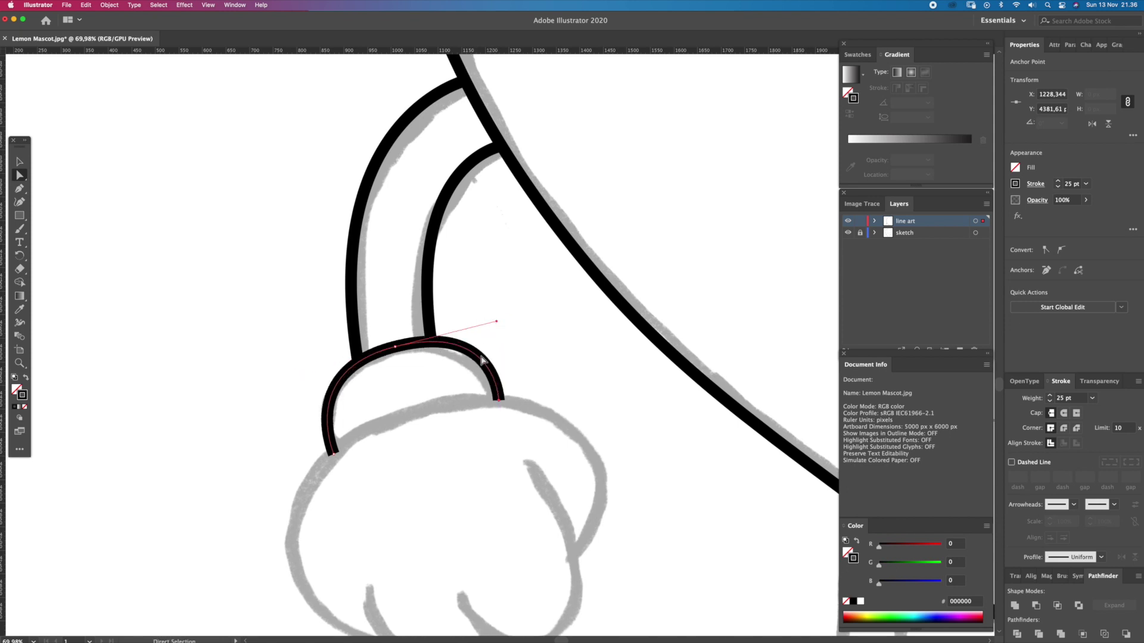
click(426, 394)
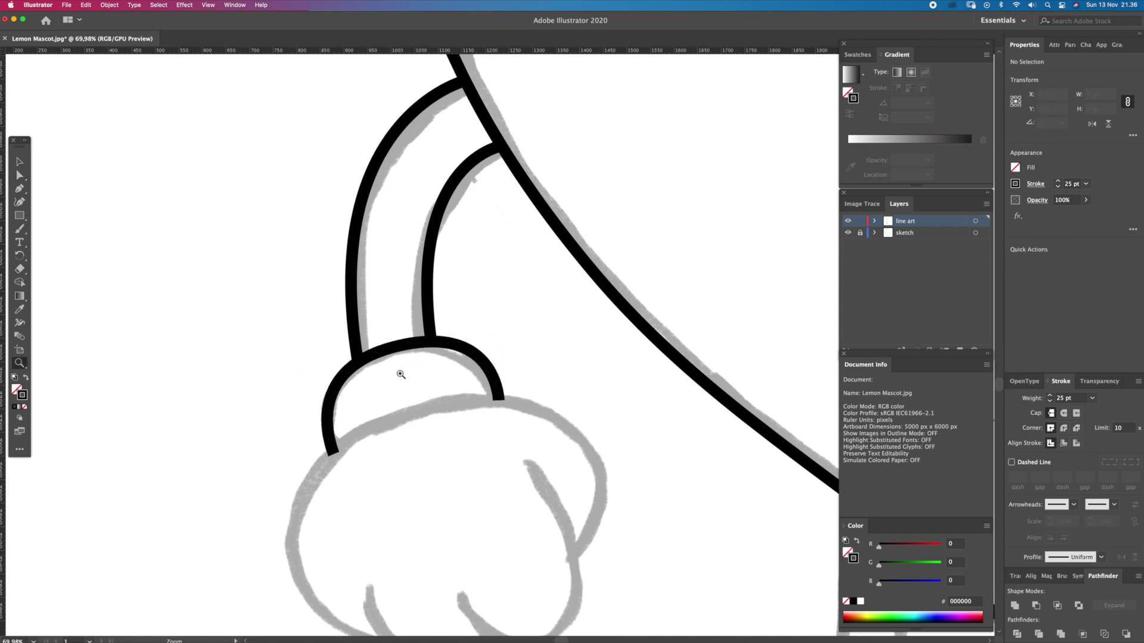
key(a)
mouse_move(412, 441)
mouse_down()
mouse_move(383, 352)
mouse_move(464, 342)
mouse_up()
key(z)
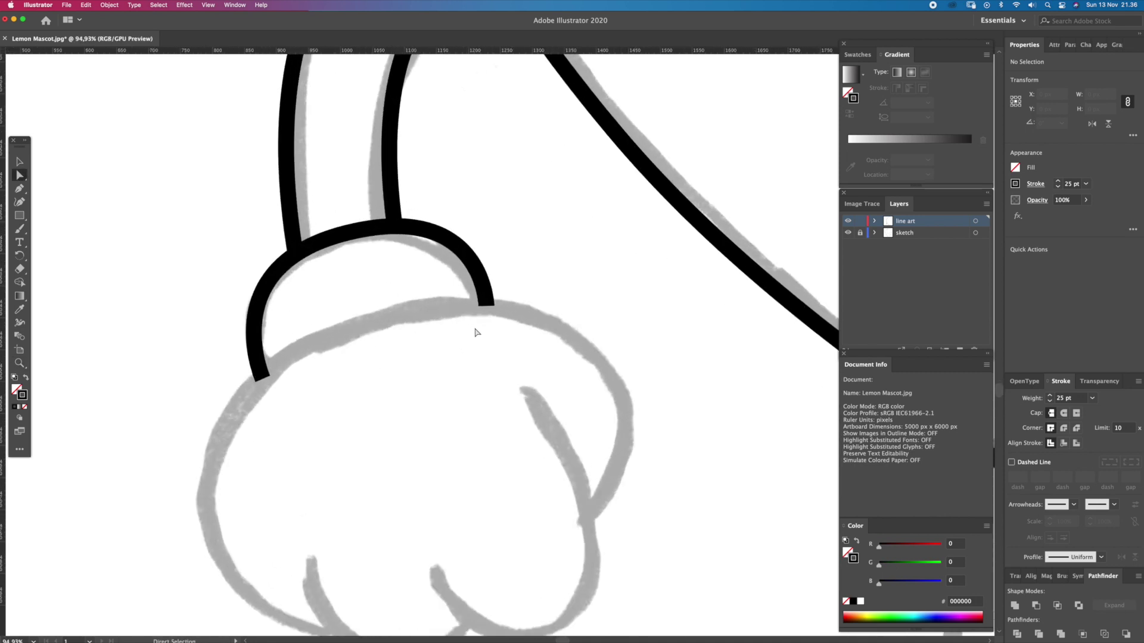
click(484, 307)
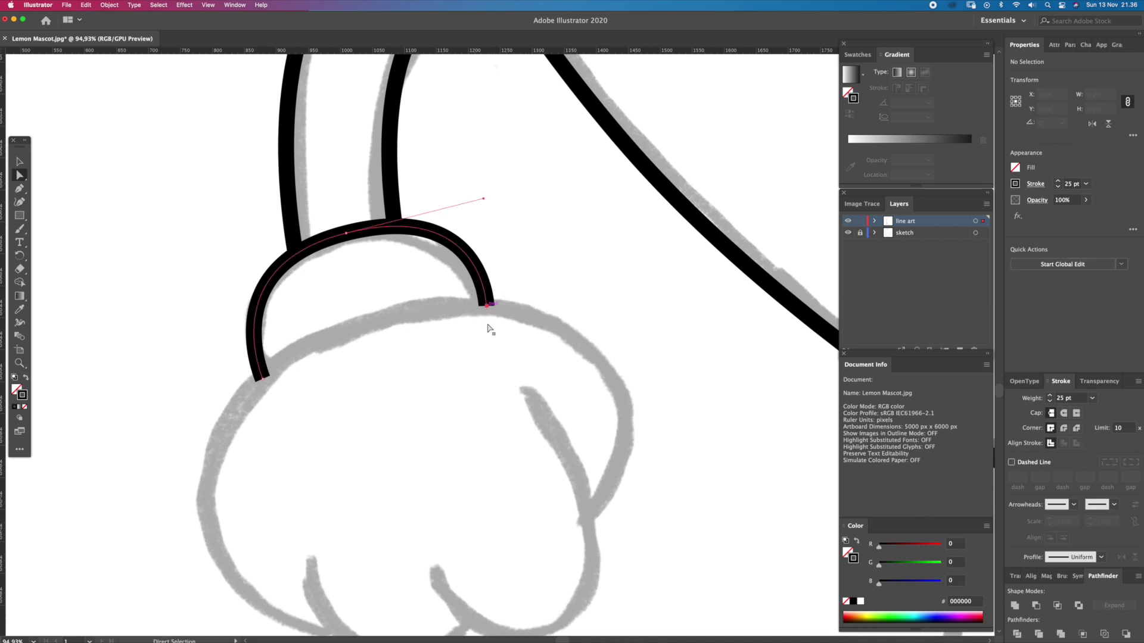
drag(497, 343, 481, 318)
scroll(482, 318, down, 3)
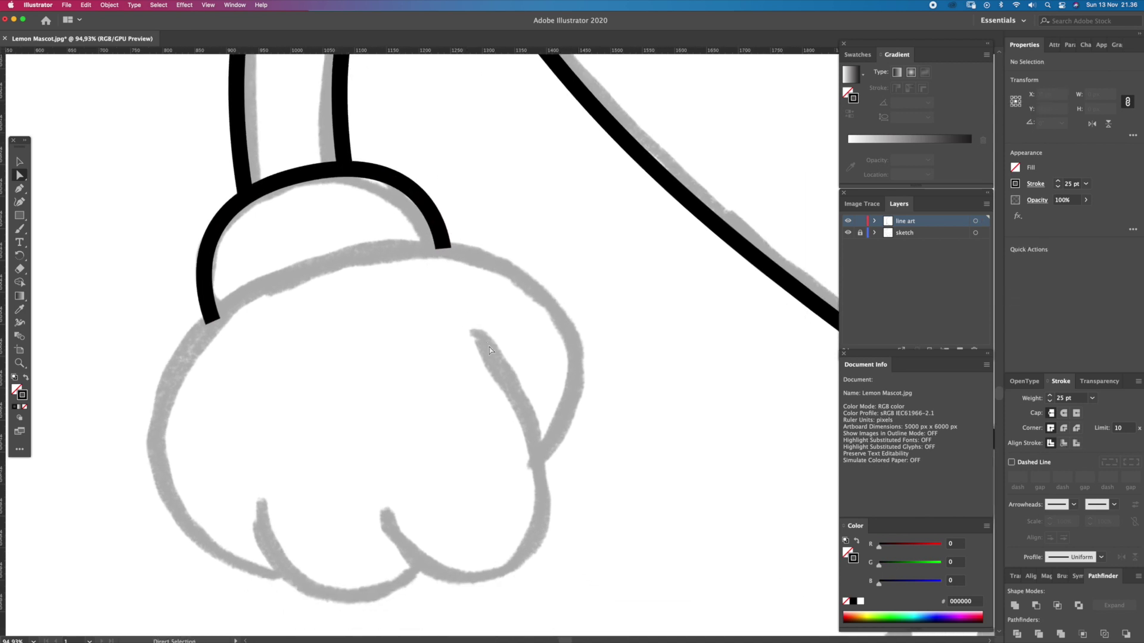
- Trace the glove's rounded outer outline below the cuff
click(542, 454)
drag(566, 310, 526, 237)
mouse_move(314, 265)
mouse_down()
mouse_move(224, 299)
mouse_move(229, 310)
mouse_up()
scroll(230, 355, down, 5)
drag(189, 390, 218, 501)
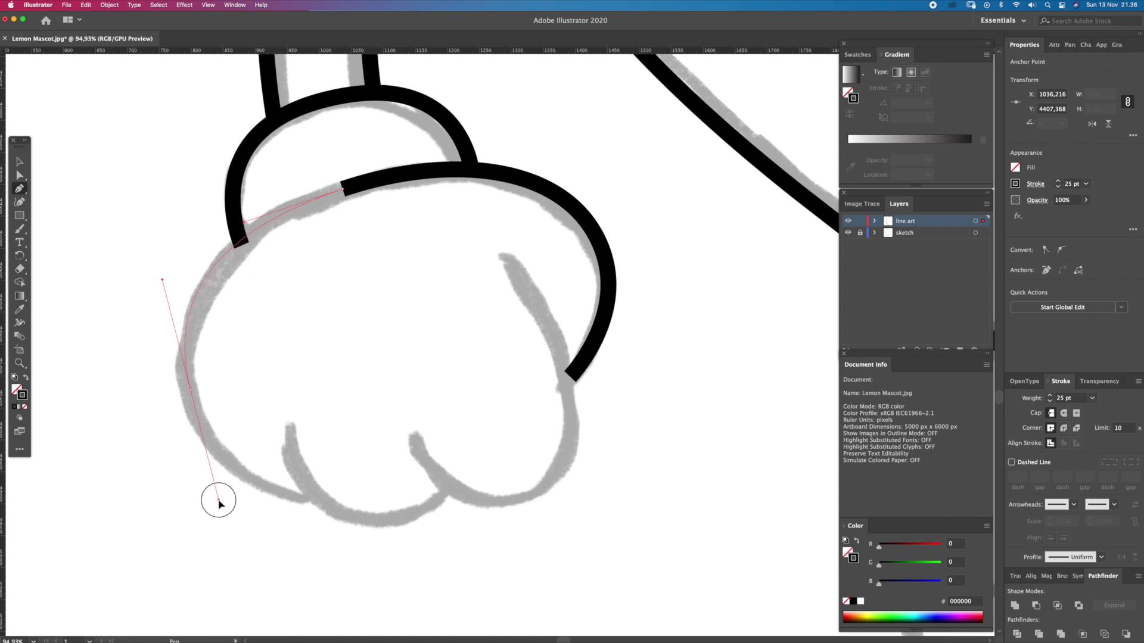
click(321, 511)
key(a)
click(340, 473)
scroll(406, 428, down, 2)
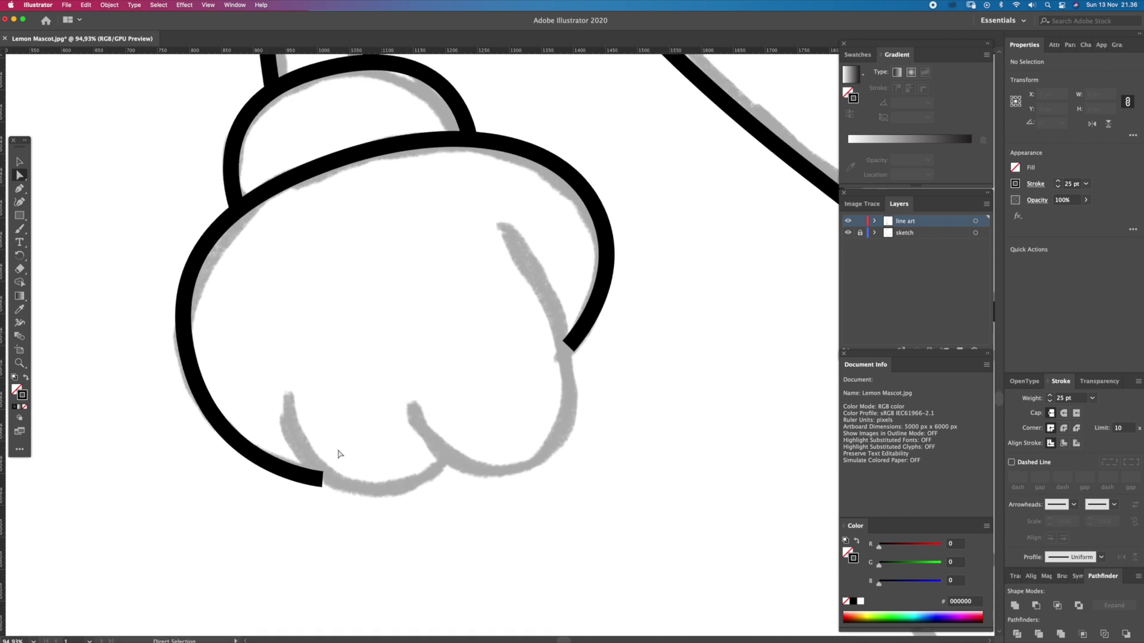
- Draw the first knuckle curve along the bottom of the glove
key(p)
click(283, 392)
drag(346, 490, 420, 519)
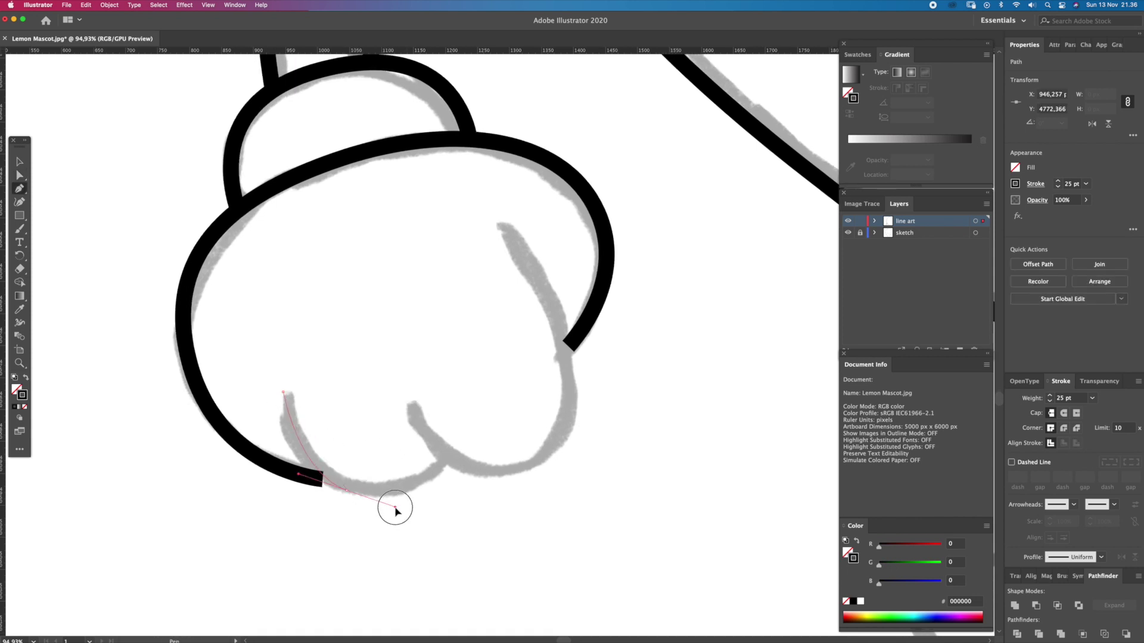
mouse_move(452, 467)
mouse_down()
mouse_move(446, 426)
mouse_move(375, 471)
mouse_move(518, 452)
mouse_up()
key(a)
click(436, 428)
- Draw the thumb line curving up into the glove, then zoom out to the whole arm
click(302, 425)
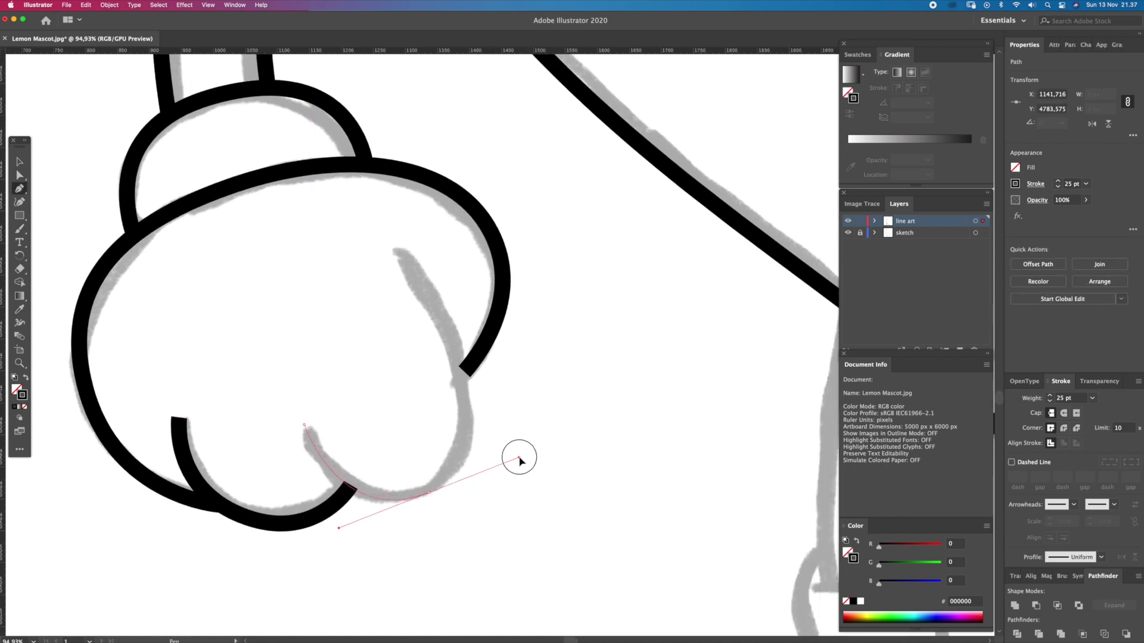
drag(409, 258, 417, 298)
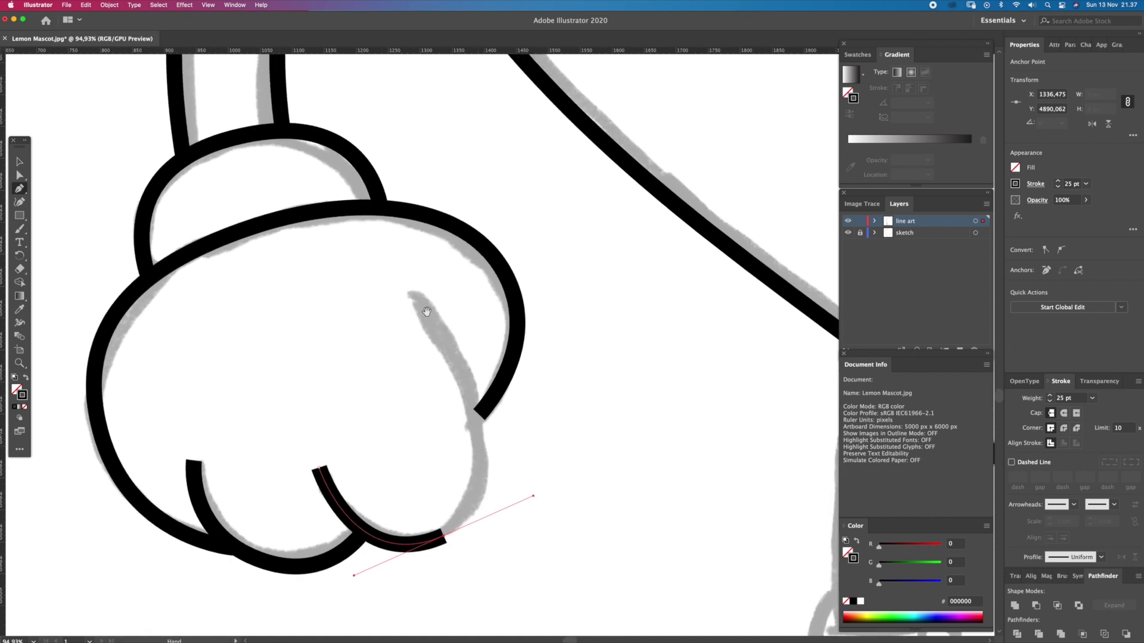
drag(417, 301, 360, 250)
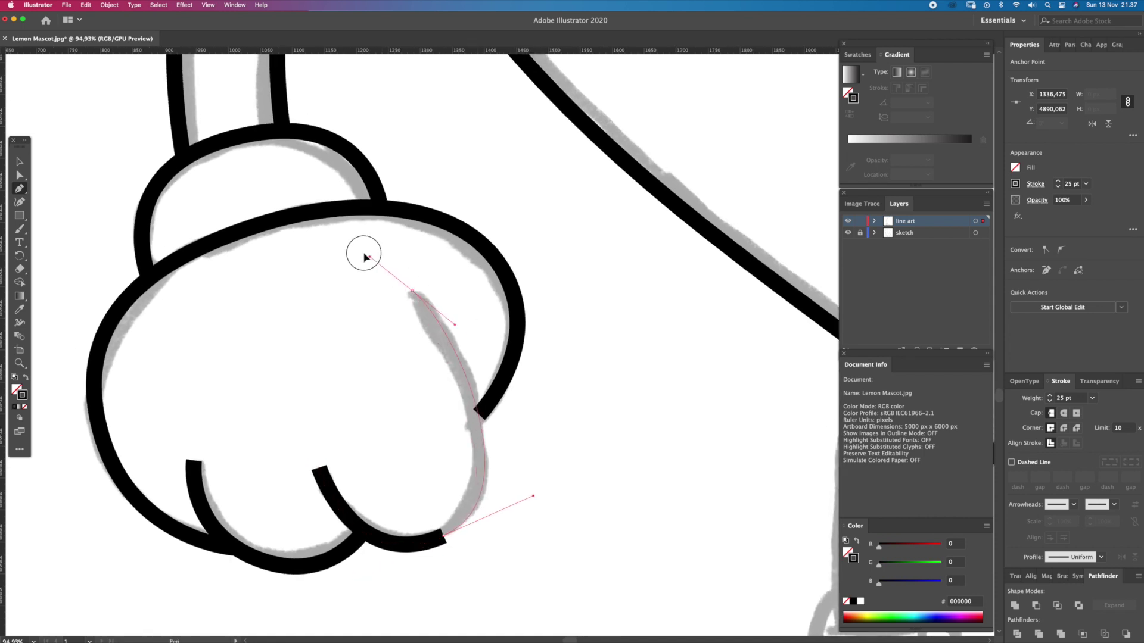
super+click(544, 455)
scroll(536, 441, down, 5)
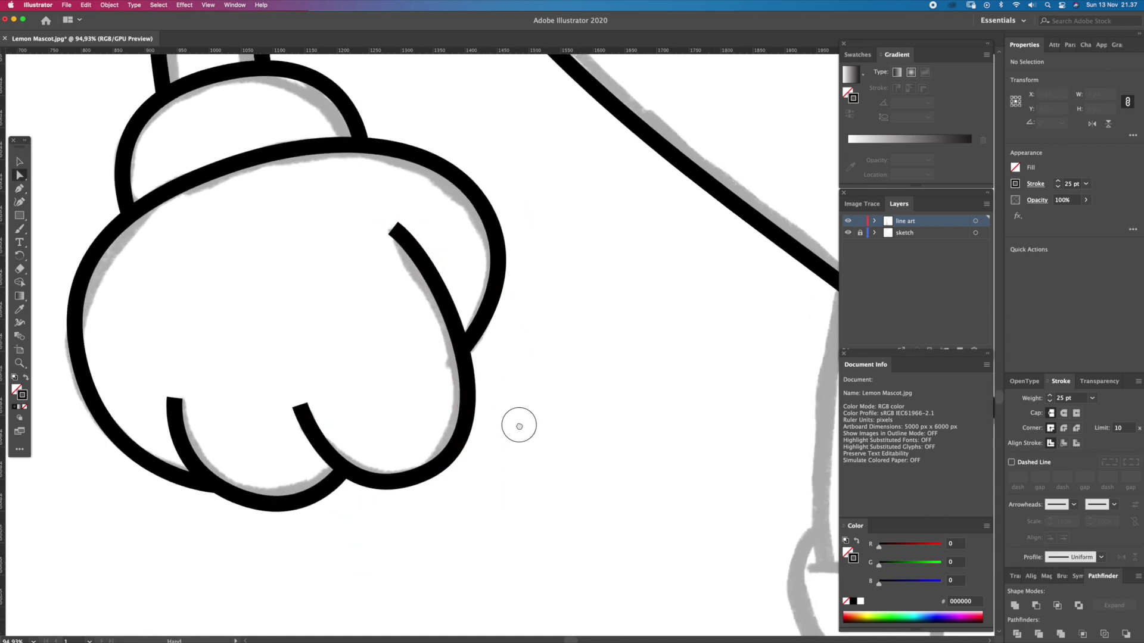
click(415, 441)
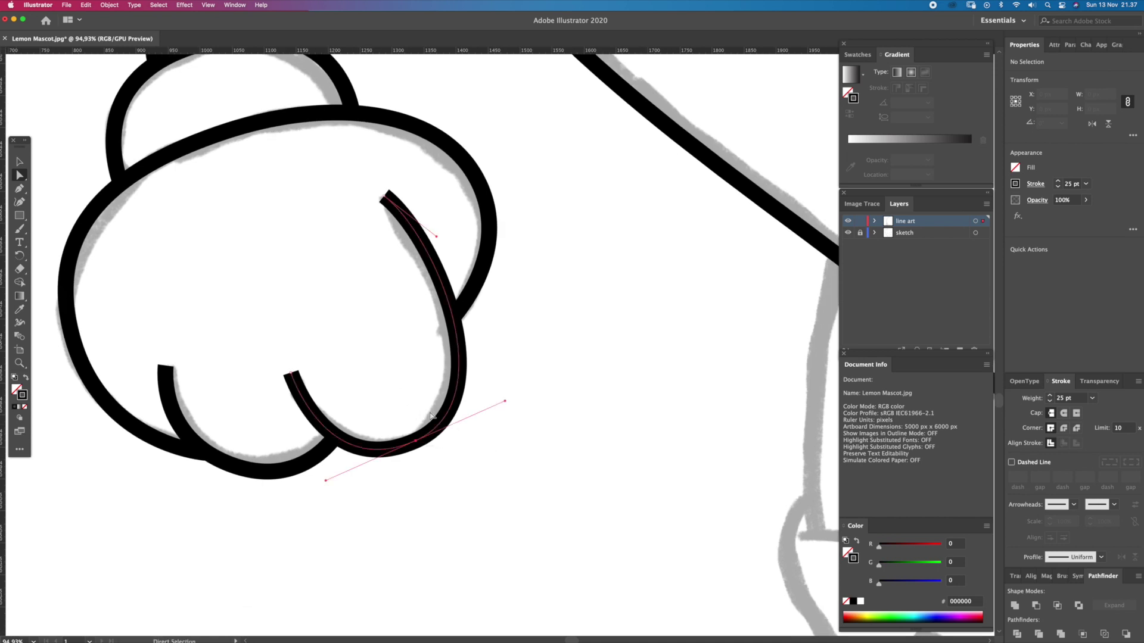
key(z)
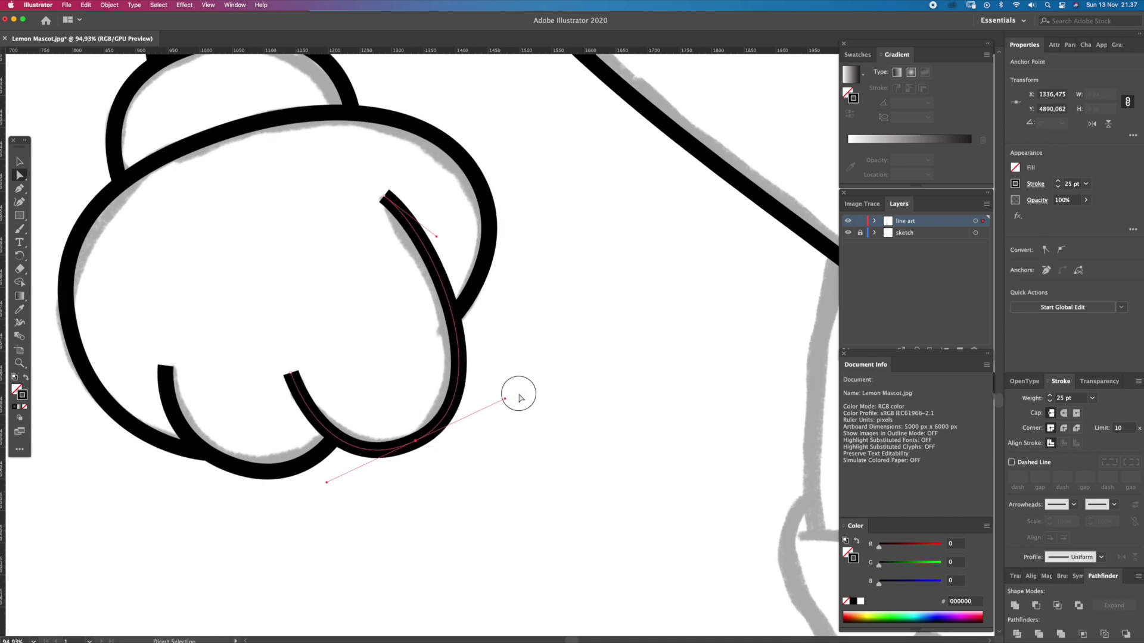
scroll(512, 357, down, 5)
scroll(454, 311, down, 5)
scroll(440, 306, down, 2)
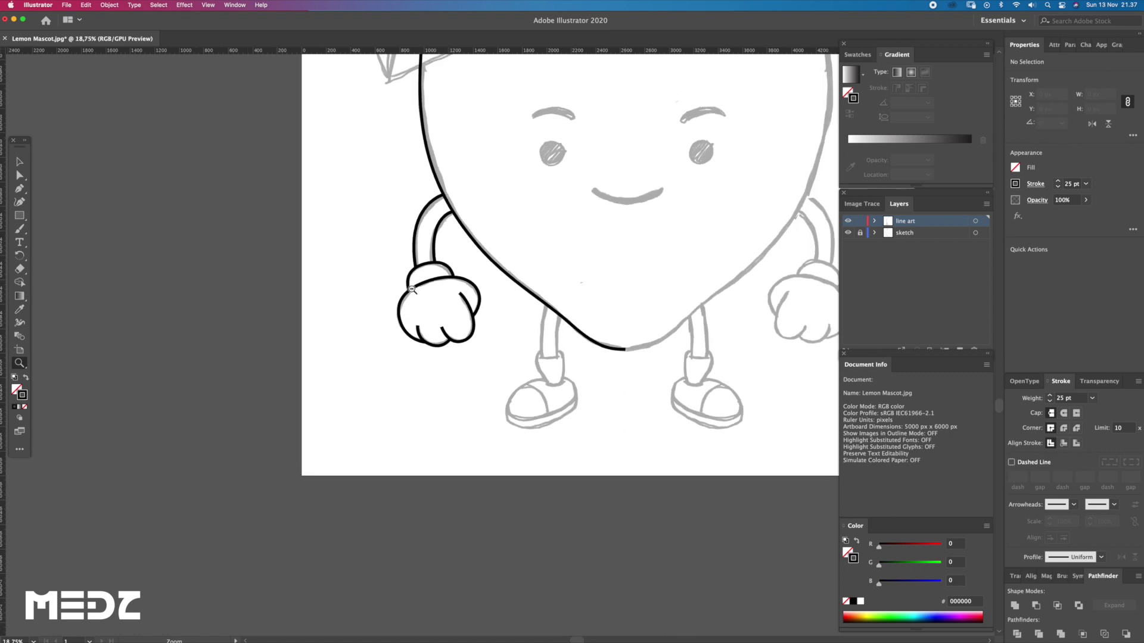
- Trace the left leg with two thick black curved lines running from the body down to the sock
drag(490, 291, 454, 388)
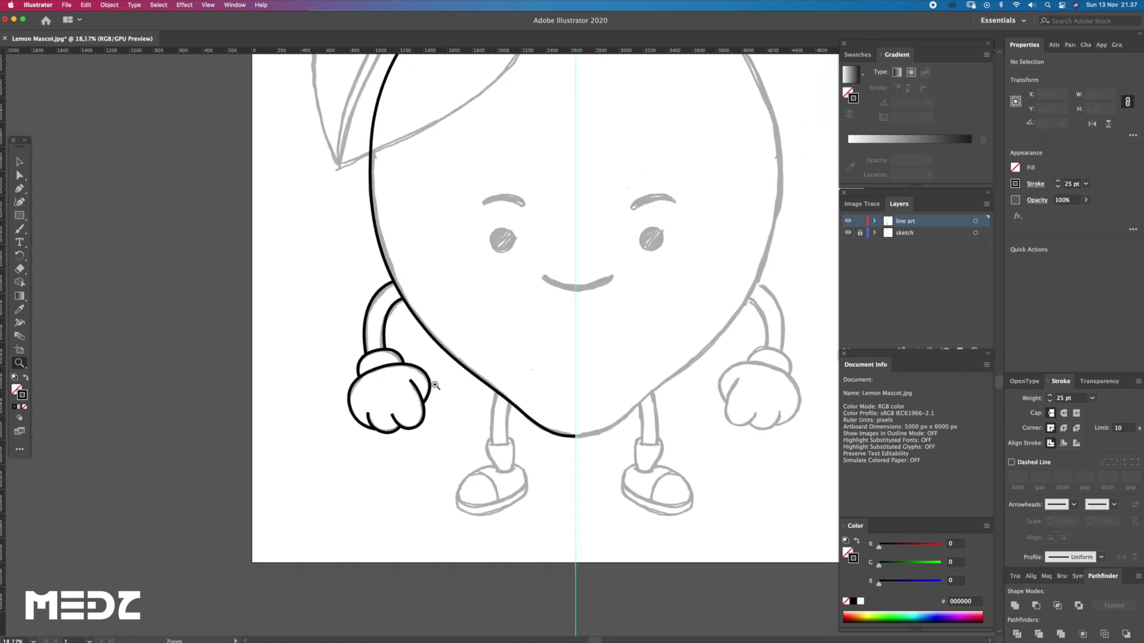
key(z)
scroll(530, 435, up, 5)
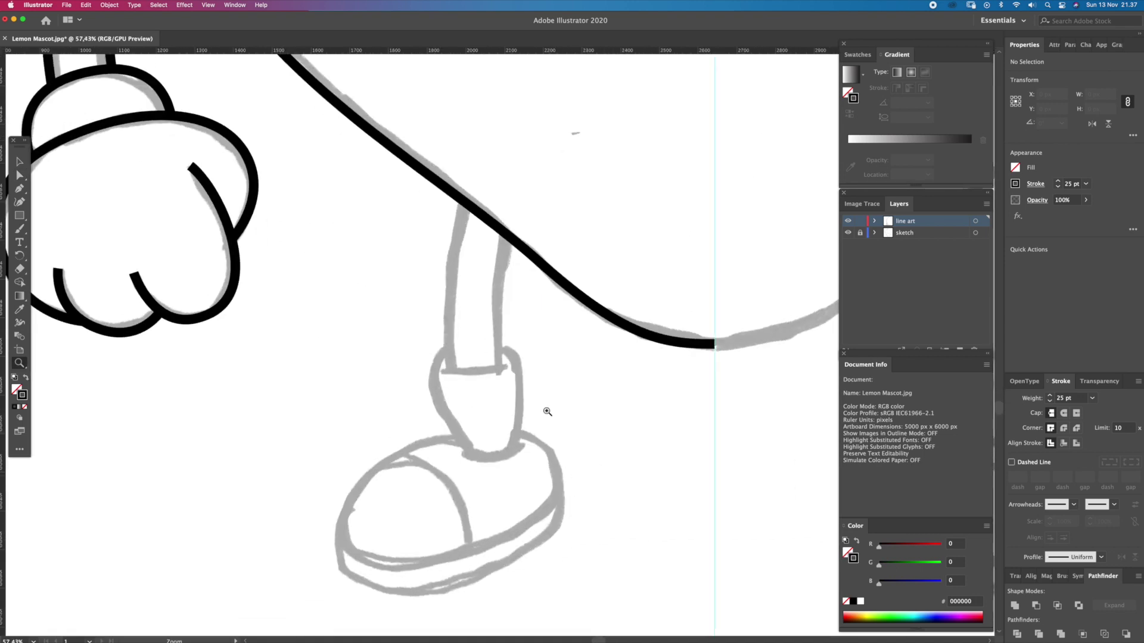
scroll(528, 356, up, 1)
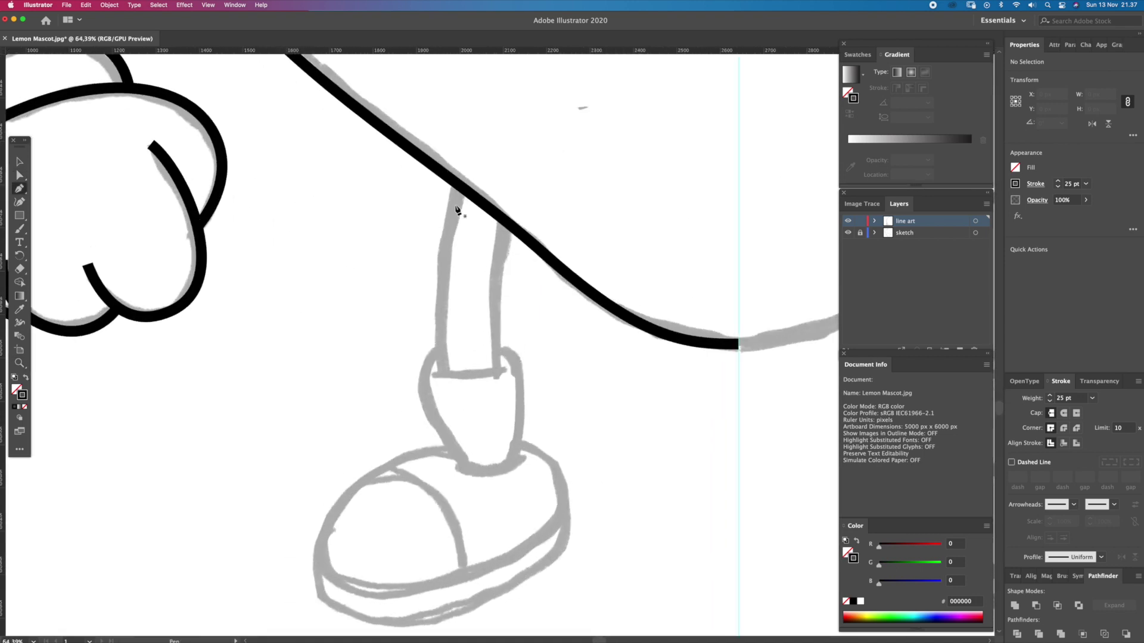
click(451, 179)
drag(445, 375, 469, 481)
super+click(494, 481)
scroll(537, 334, up, 2)
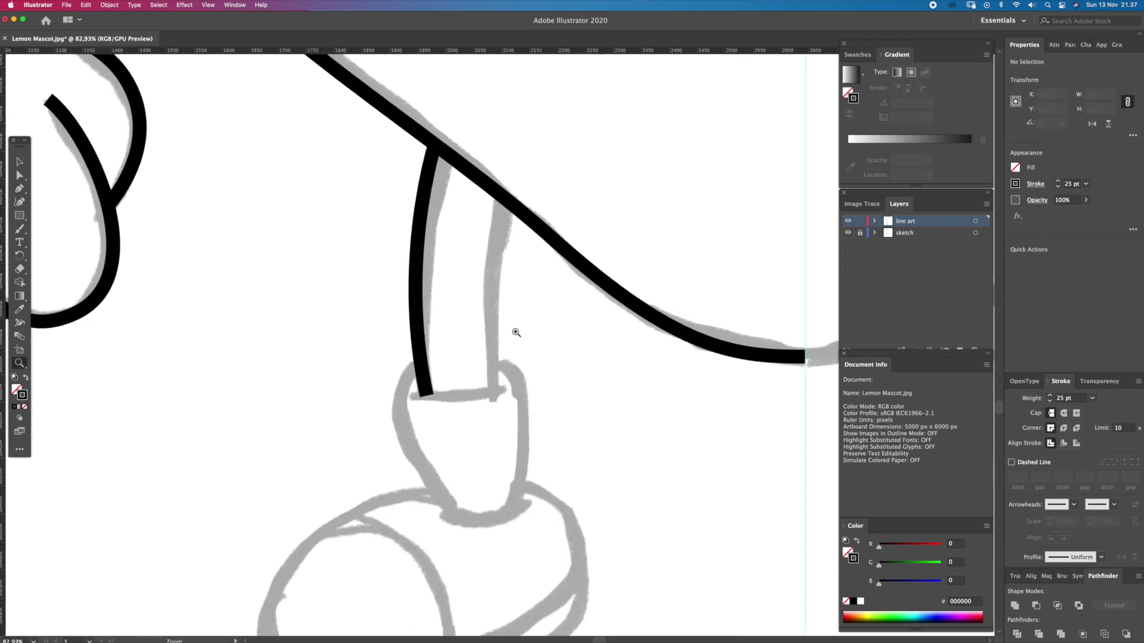
click(504, 198)
drag(497, 390, 519, 493)
super+click(536, 411)
- Draw the curved cuff line across the sock top, then start the sock's left side
scroll(524, 417, up, 1)
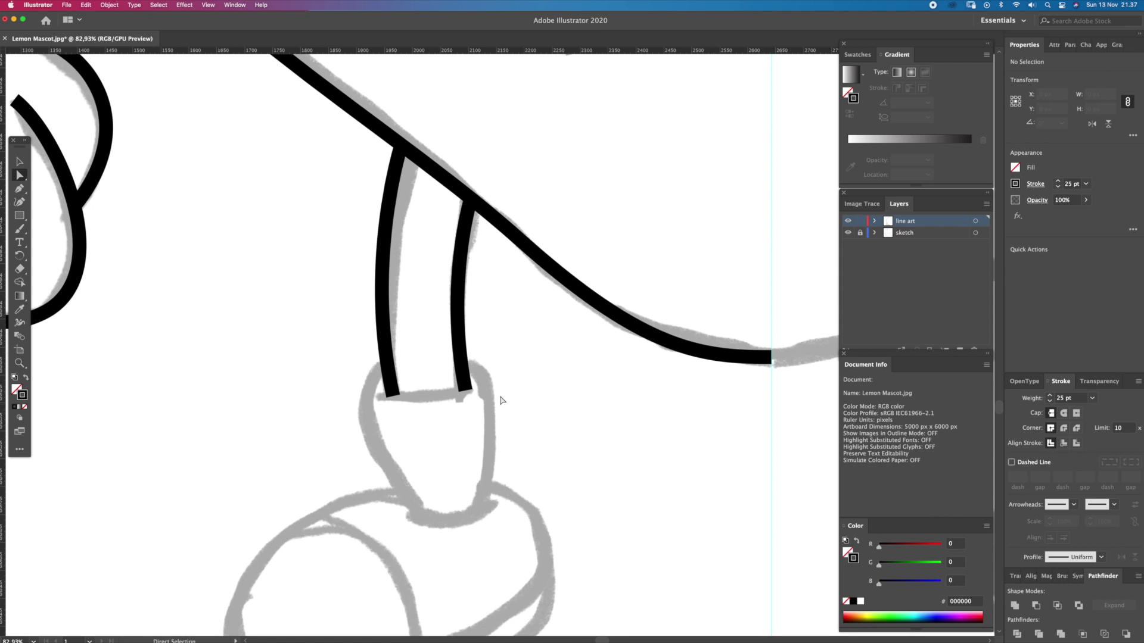
scroll(517, 422, up, 1)
scroll(518, 423, up, 1)
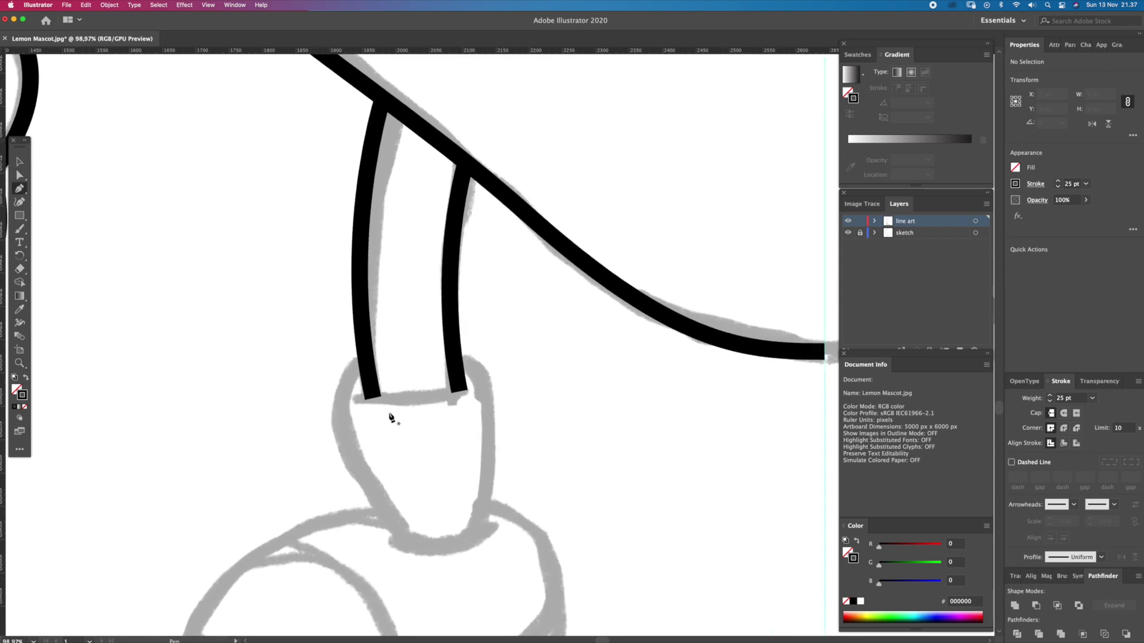
click(346, 389)
drag(477, 382, 541, 348)
super+click(549, 343)
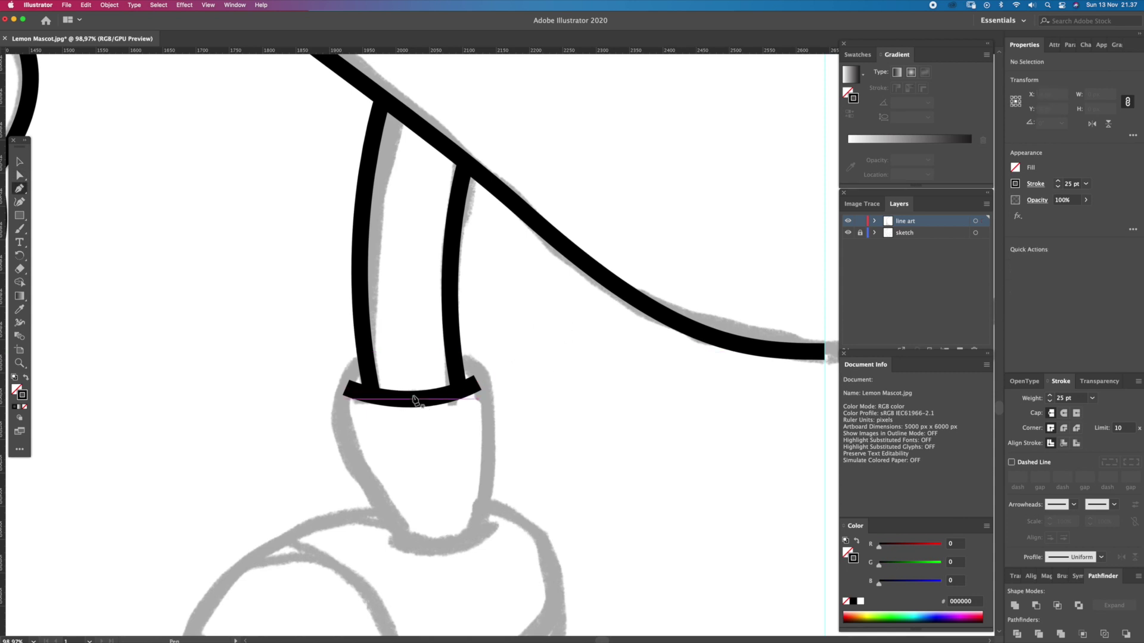
drag(404, 357, 401, 291)
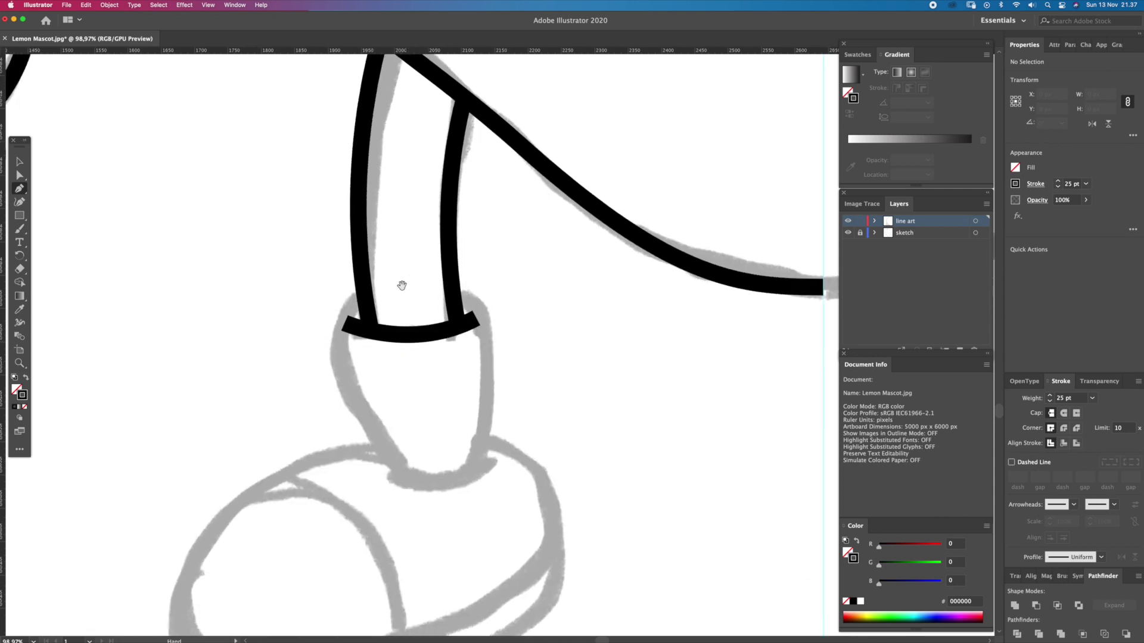
click(360, 286)
- Draw the sock's left curve, then make a mirrored copy tilted about 10 degrees for the right side
drag(323, 361, 332, 425)
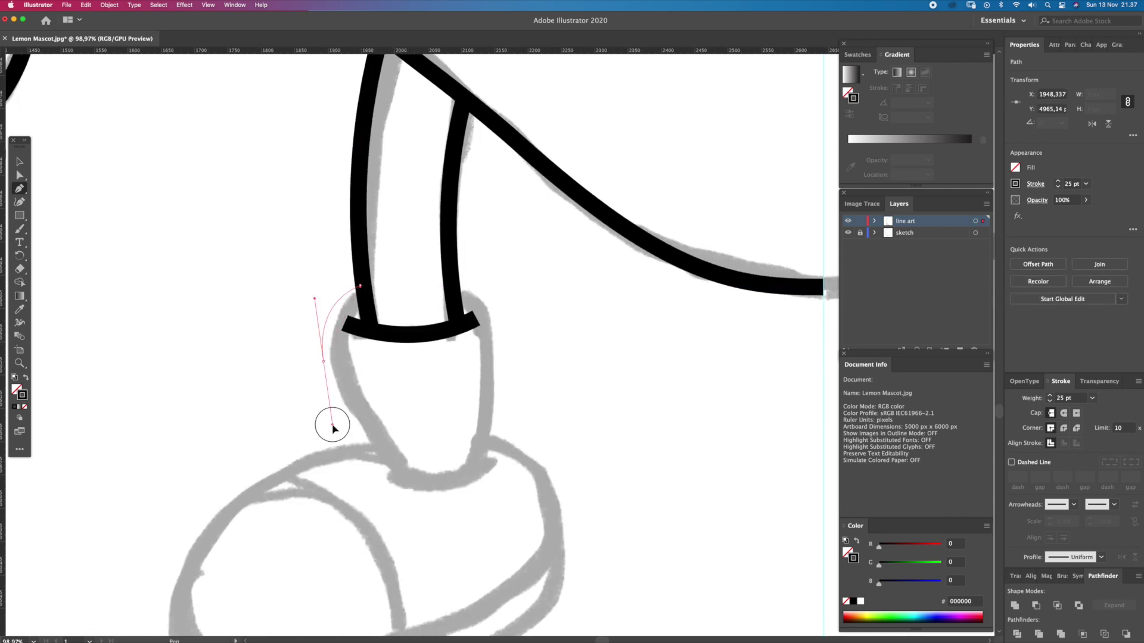
click(380, 464)
ctrl+click(329, 392)
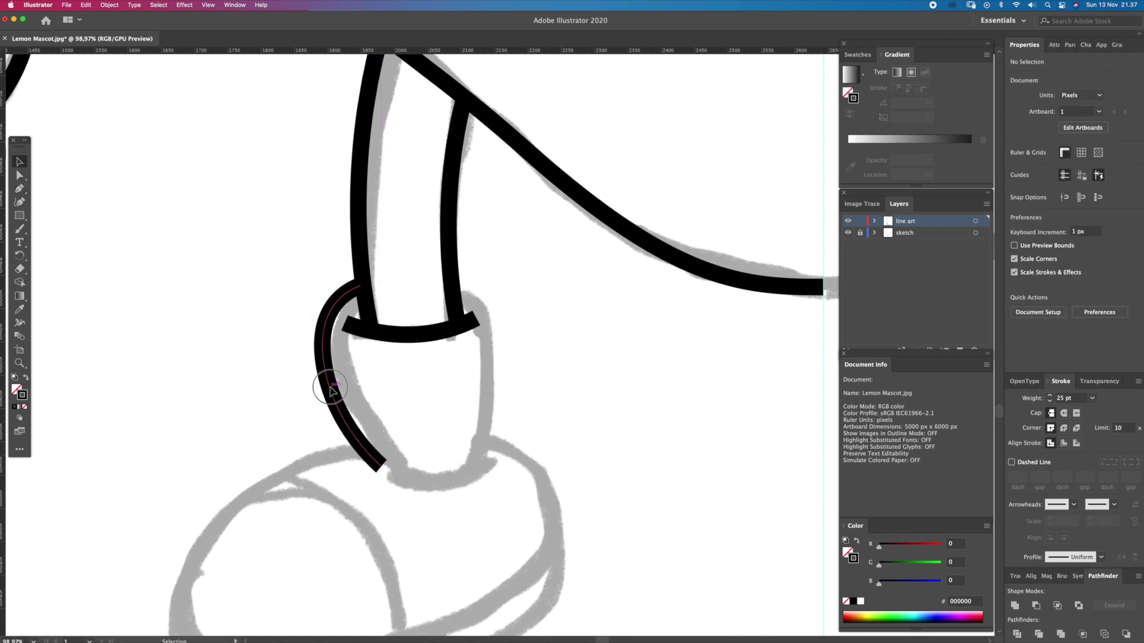
mouse_move(329, 392)
mouse_down()
mouse_move(472, 377)
mouse_move(387, 344)
mouse_up()
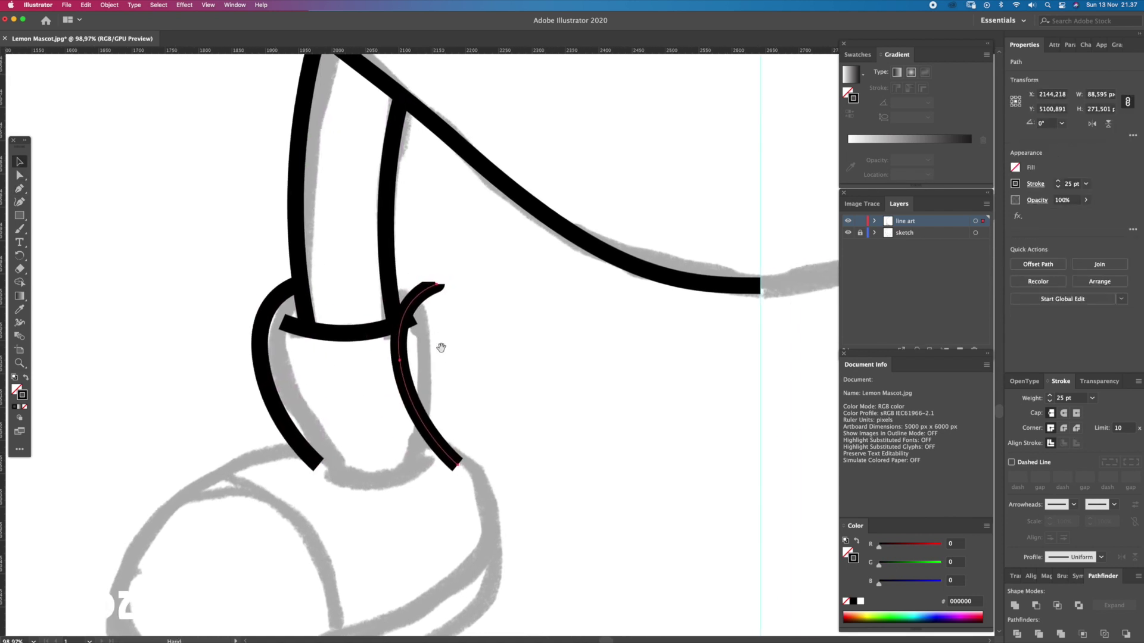
click(20, 258)
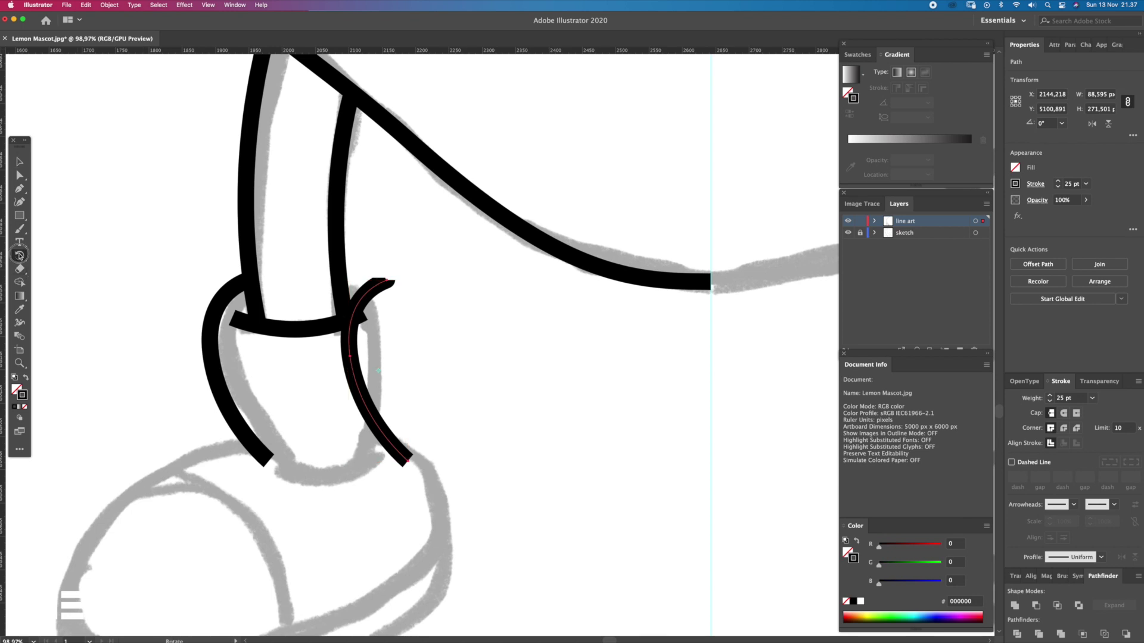
click(58, 284)
drag(449, 378, 330, 428)
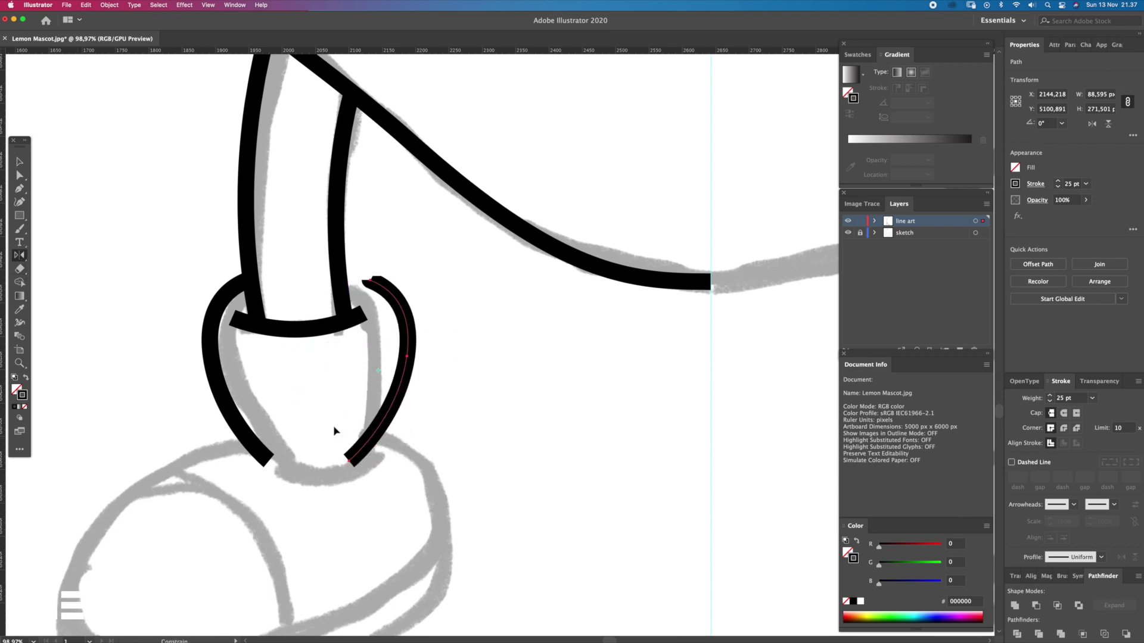
drag(480, 302, 461, 295)
- Move the mirrored right sock curve into place and check its anchor points
scroll(417, 345, up, 3)
key(v)
drag(401, 339, 393, 326)
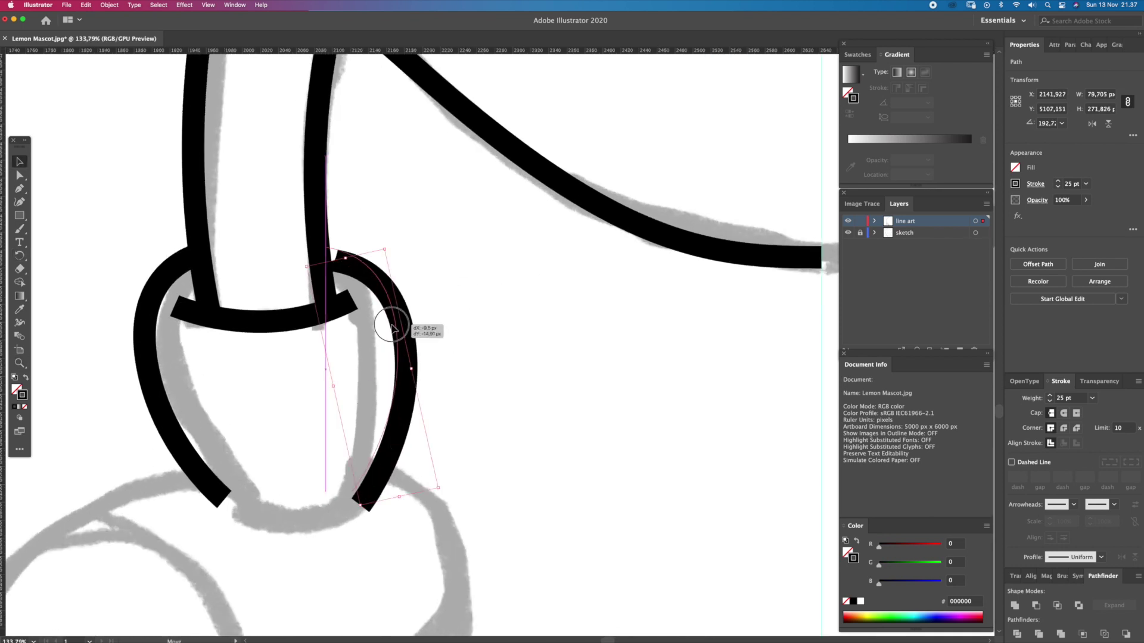
click(475, 306)
key(a)
click(361, 257)
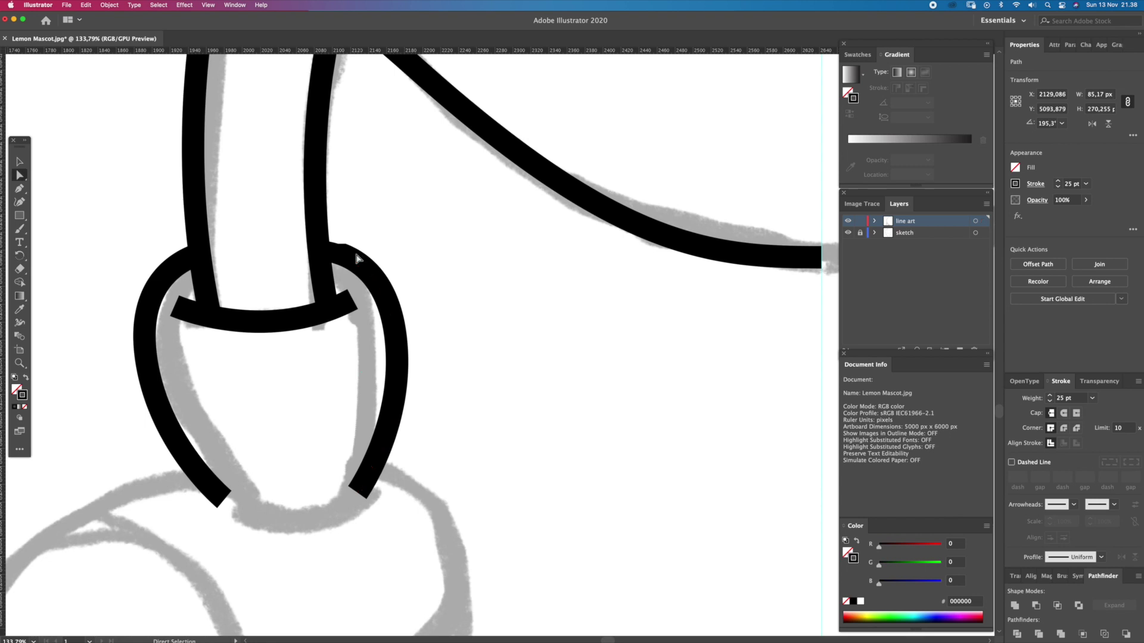
click(325, 250)
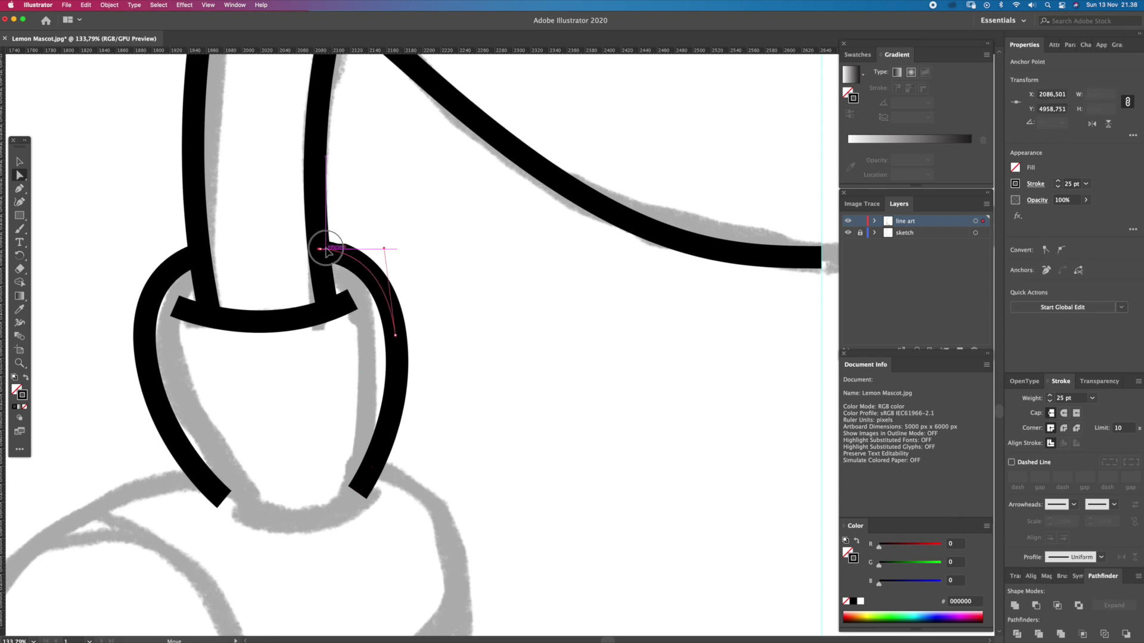
click(416, 266)
key(z)
alt+click(395, 445)
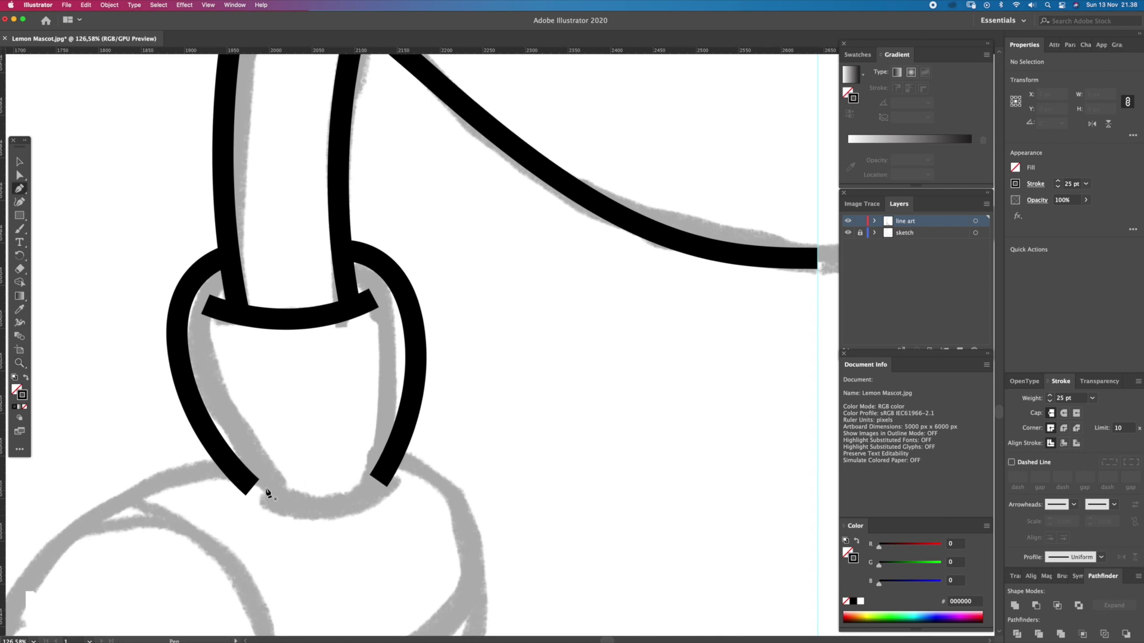
- Draw the sock's curved bottom band and shift its right end slightly right
click(218, 475)
drag(406, 472, 493, 439)
key(z)
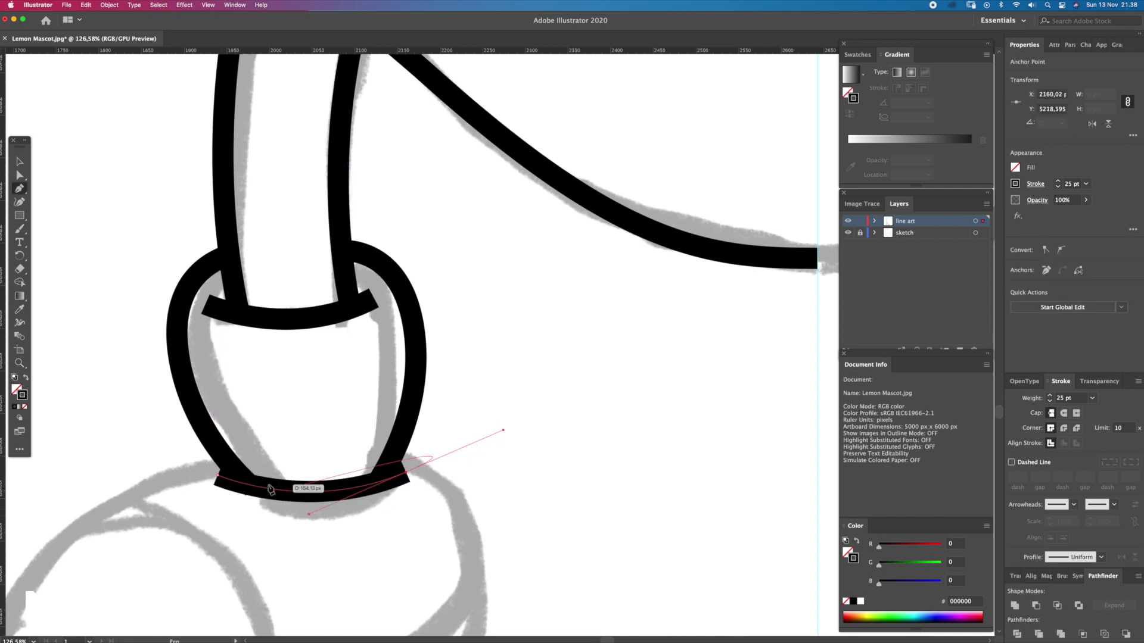
click(281, 491)
key(a)
click(190, 480)
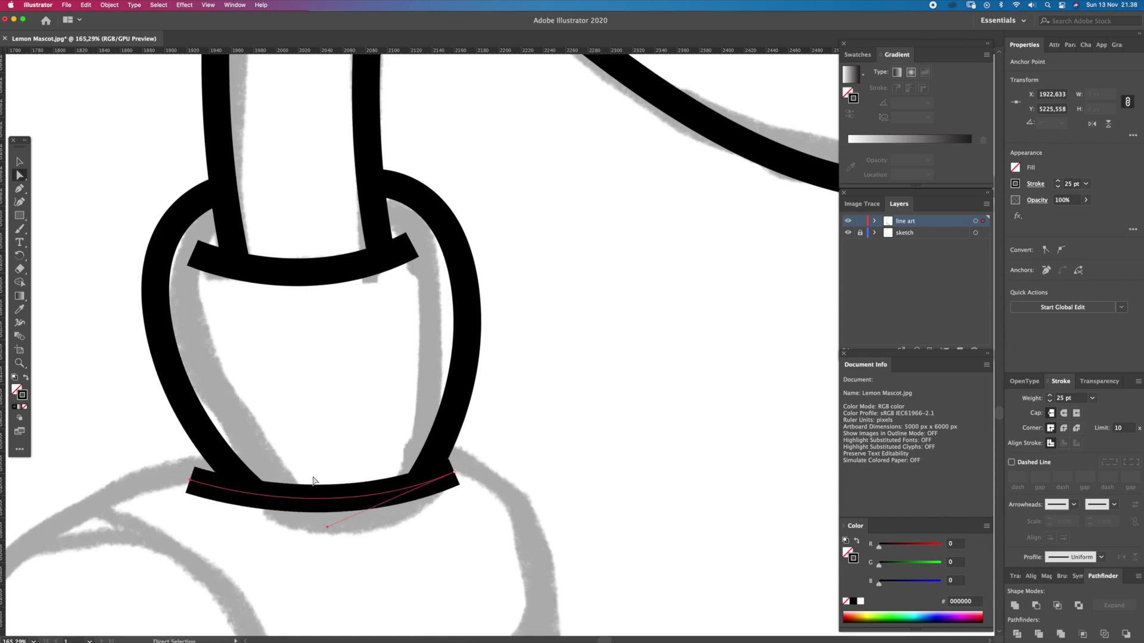
drag(455, 477, 469, 476)
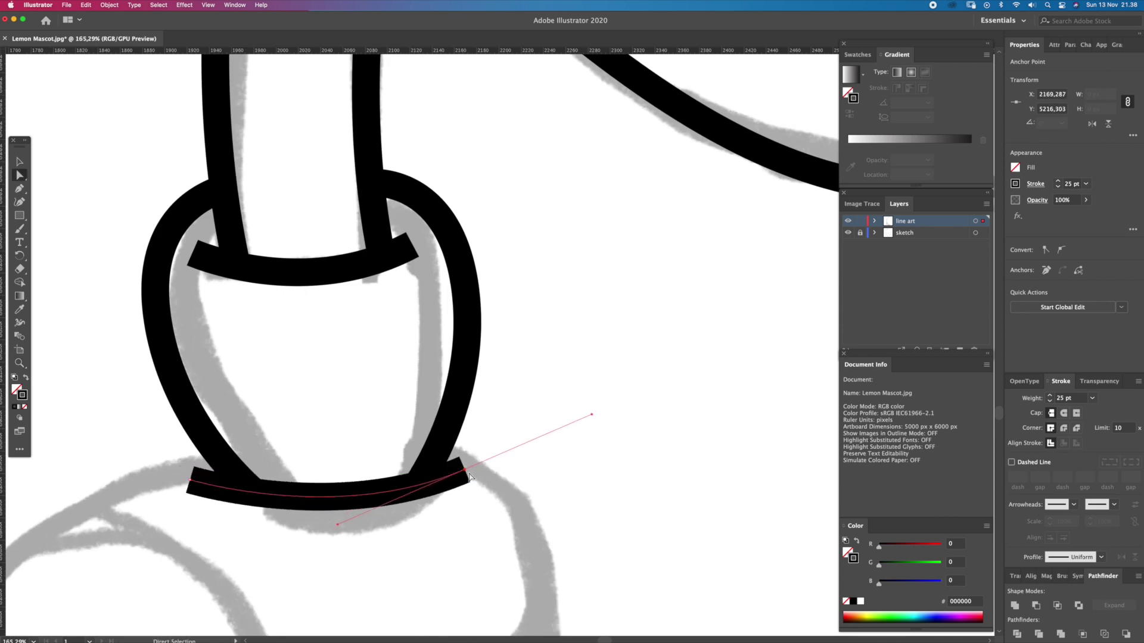
click(476, 465)
key(z)
mouse_move(483, 465)
mouse_down()
mouse_move(417, 472)
mouse_move(411, 376)
mouse_up()
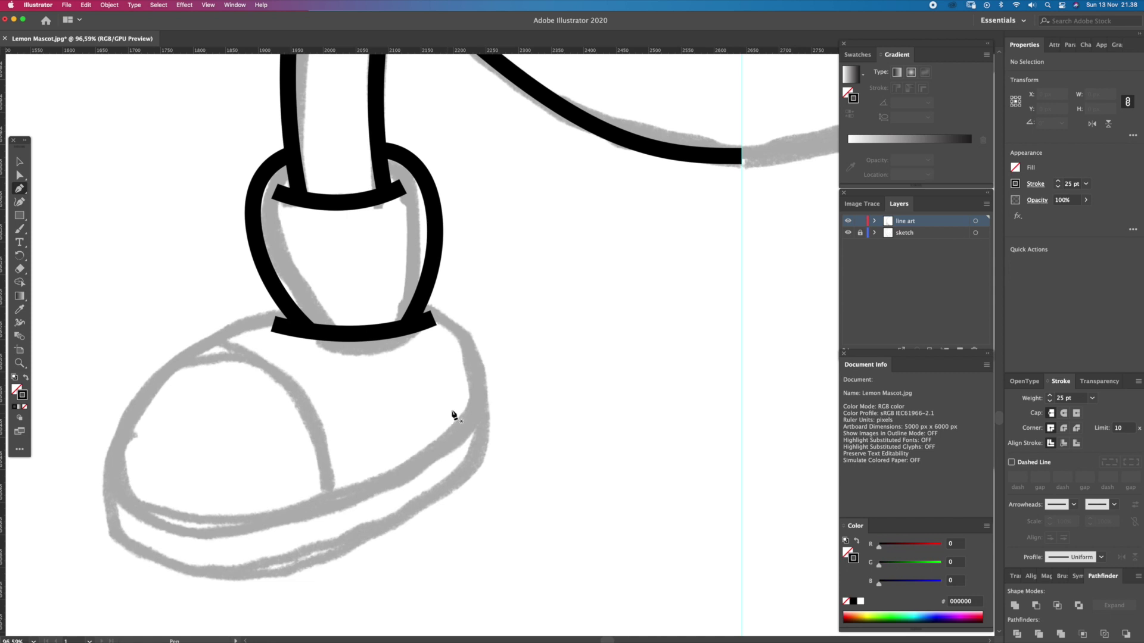
- Trace a thick black shoe outline from the sock, around the sole and back up
click(424, 289)
drag(478, 346, 491, 393)
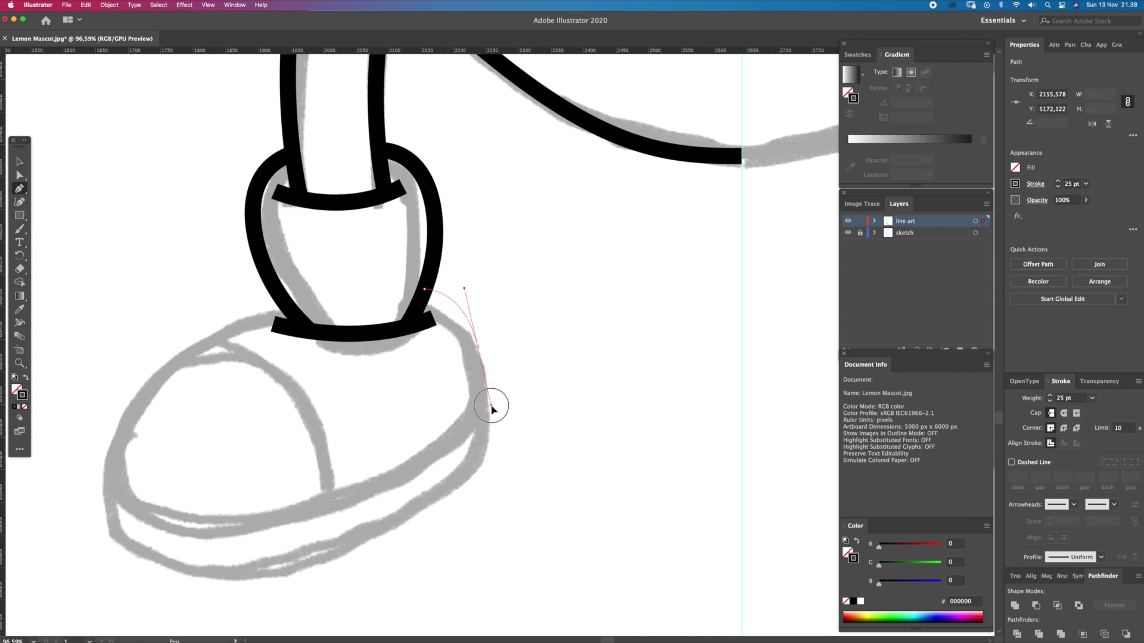
drag(446, 490, 390, 530)
scroll(369, 518, down, 2)
scroll(370, 518, left, 3)
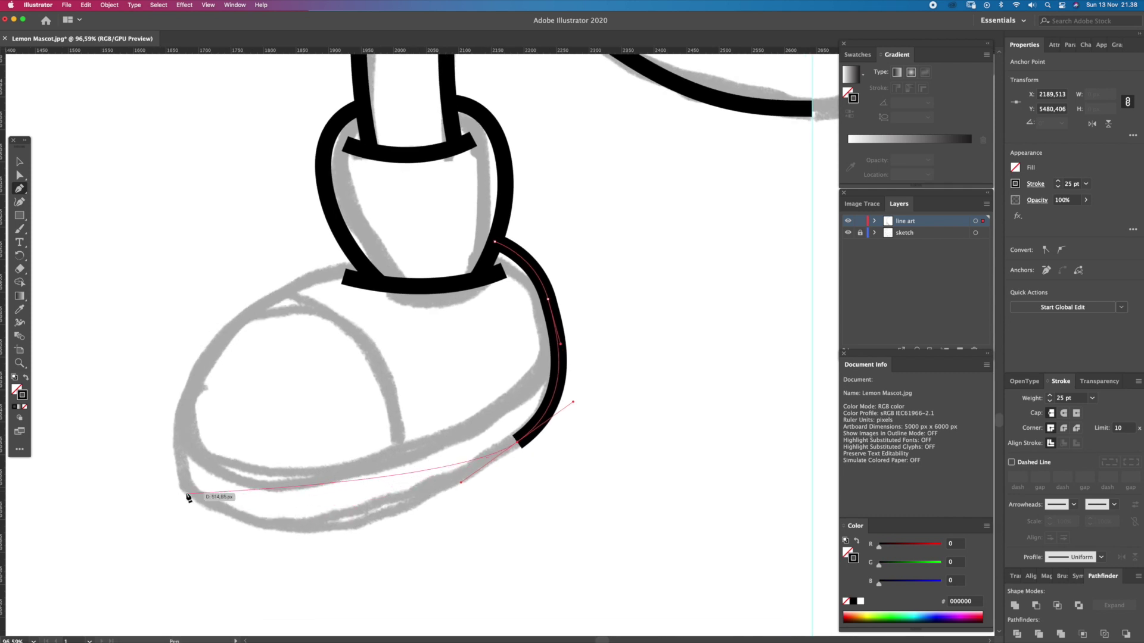
mouse_move(191, 495)
mouse_down()
mouse_move(25, 437)
mouse_move(155, 480)
mouse_up()
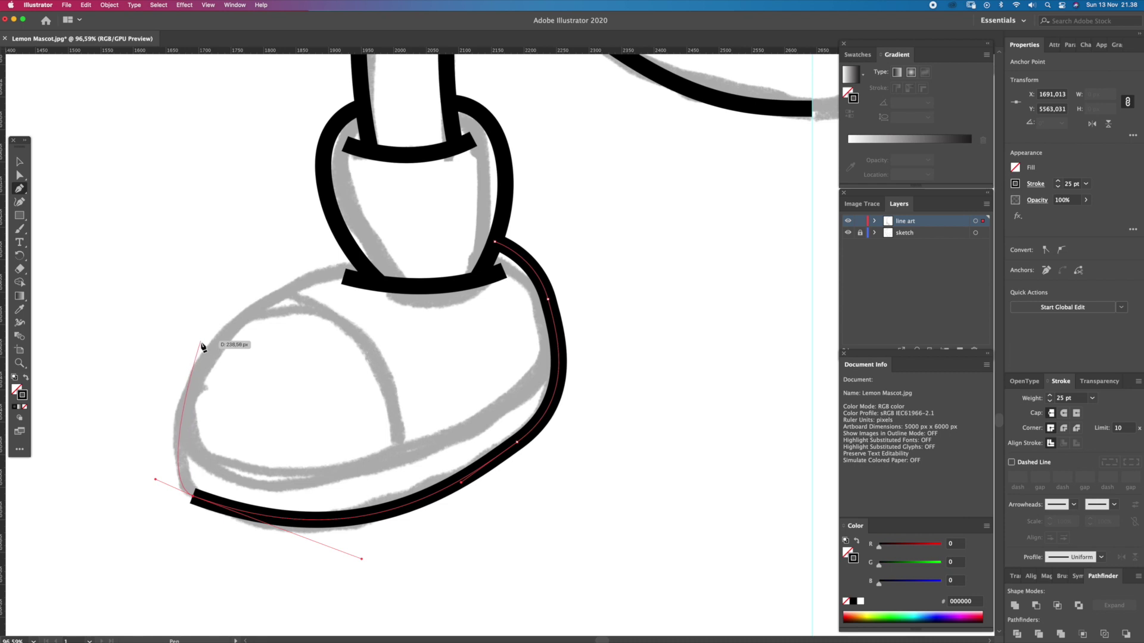
drag(352, 253, 572, 215)
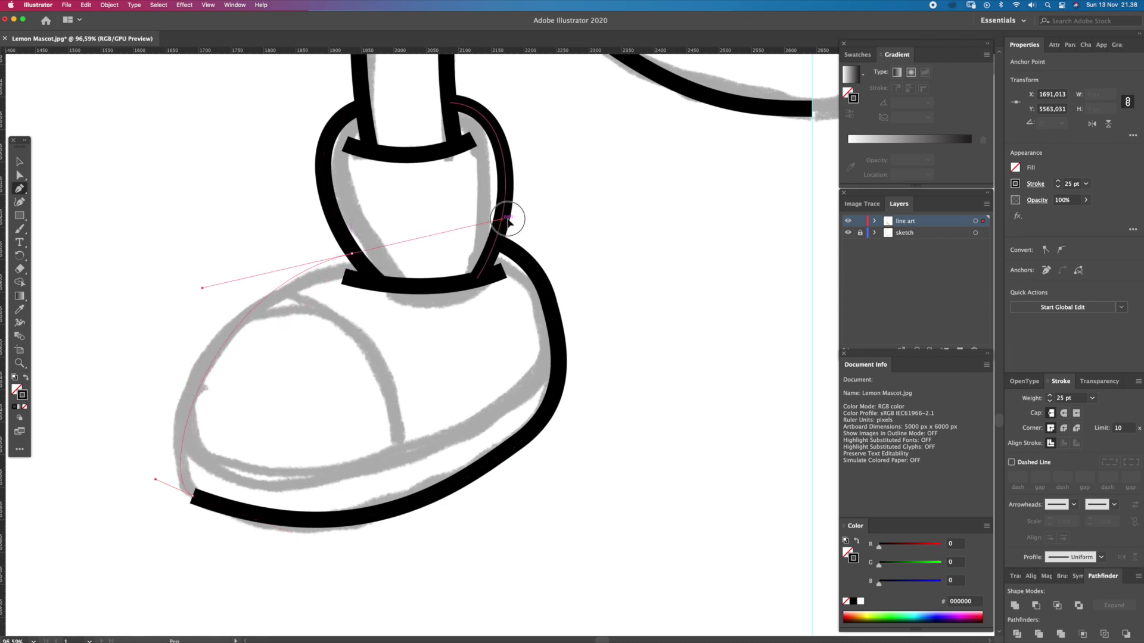
super+click(274, 429)
- Reshape the shoe outline's lower-left and bottom curves to follow the sketch
drag(271, 437, 270, 405)
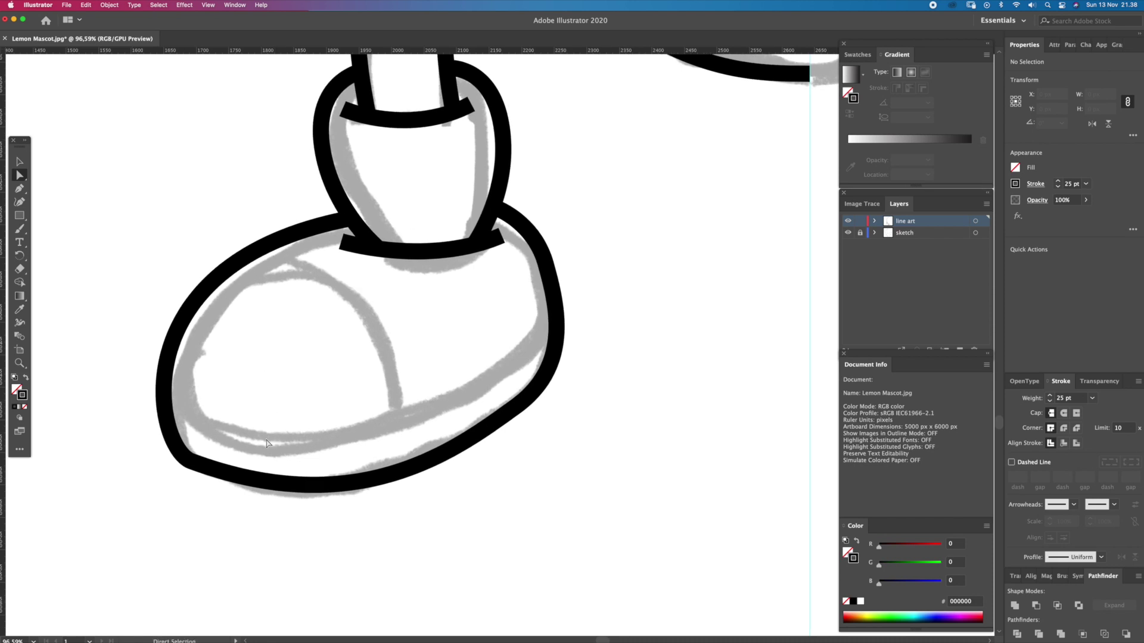
click(192, 462)
drag(191, 462, 149, 444)
drag(376, 530, 317, 527)
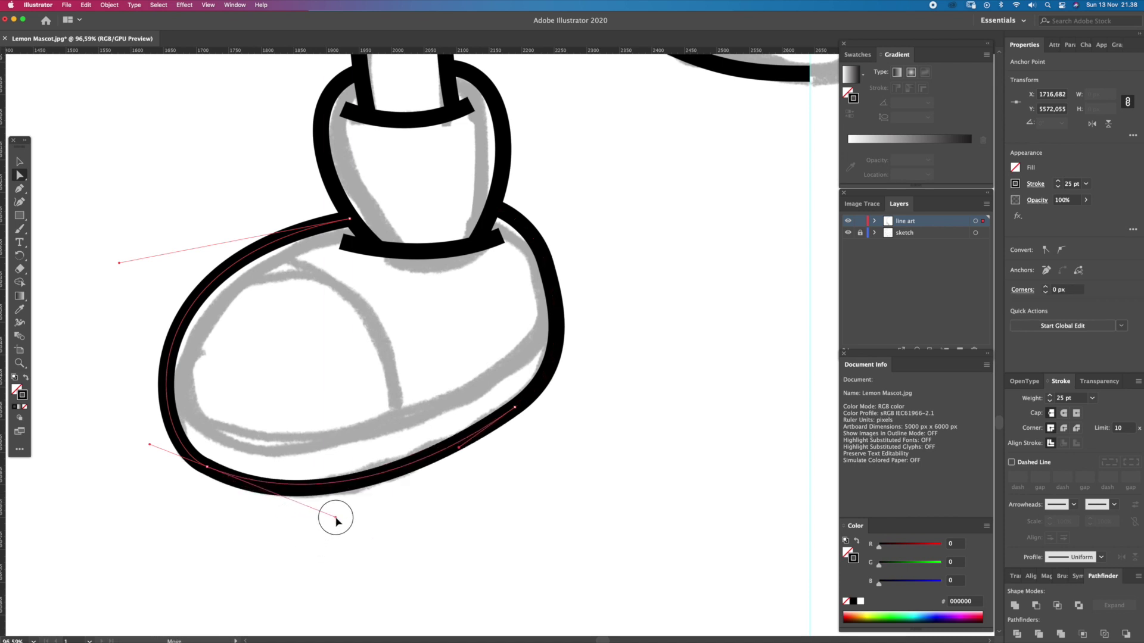
drag(317, 527, 332, 519)
click(170, 443)
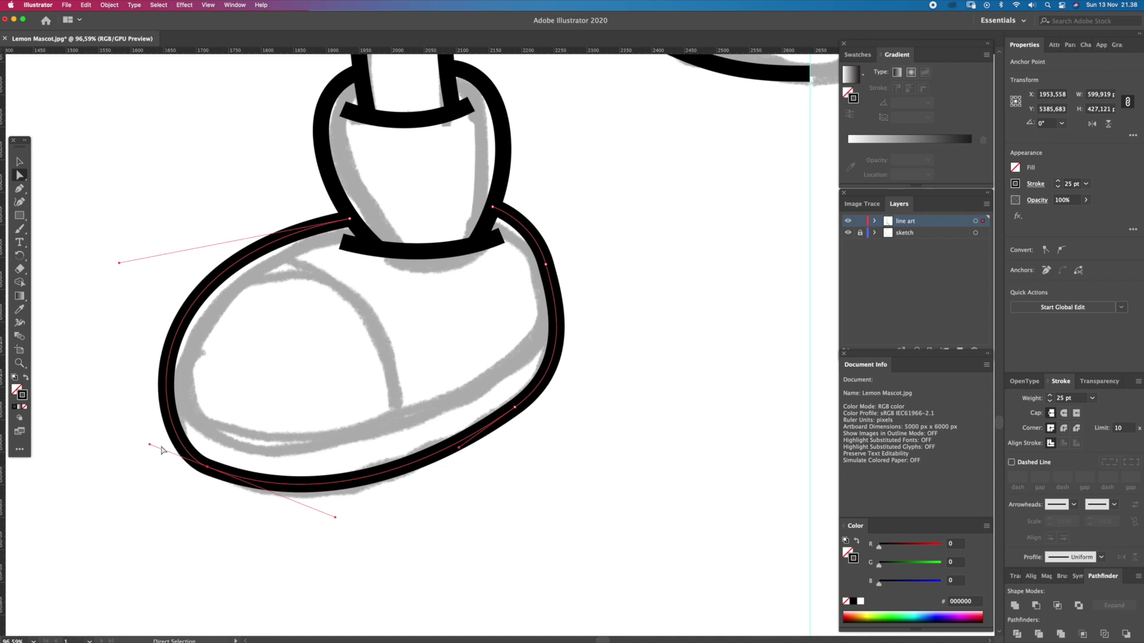
drag(136, 439, 138, 443)
click(298, 358)
drag(327, 353, 329, 368)
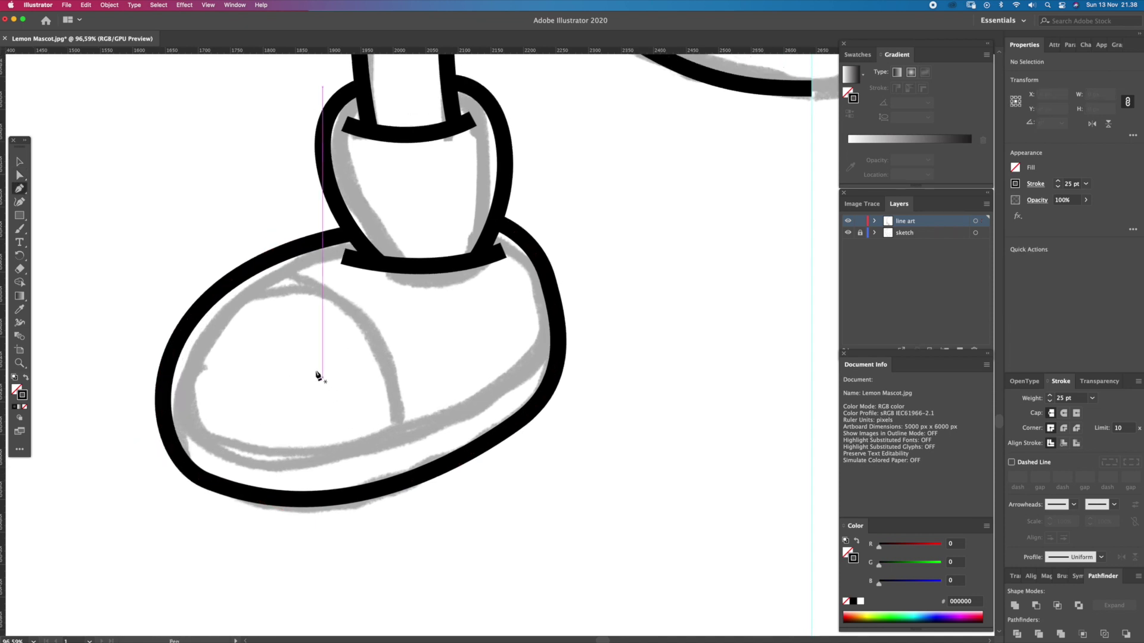
- Draw the curved toe-cap line from the shoe top down toward the sole
drag(284, 329, 285, 272)
click(229, 230)
drag(369, 386, 395, 543)
ctrl+click(420, 341)
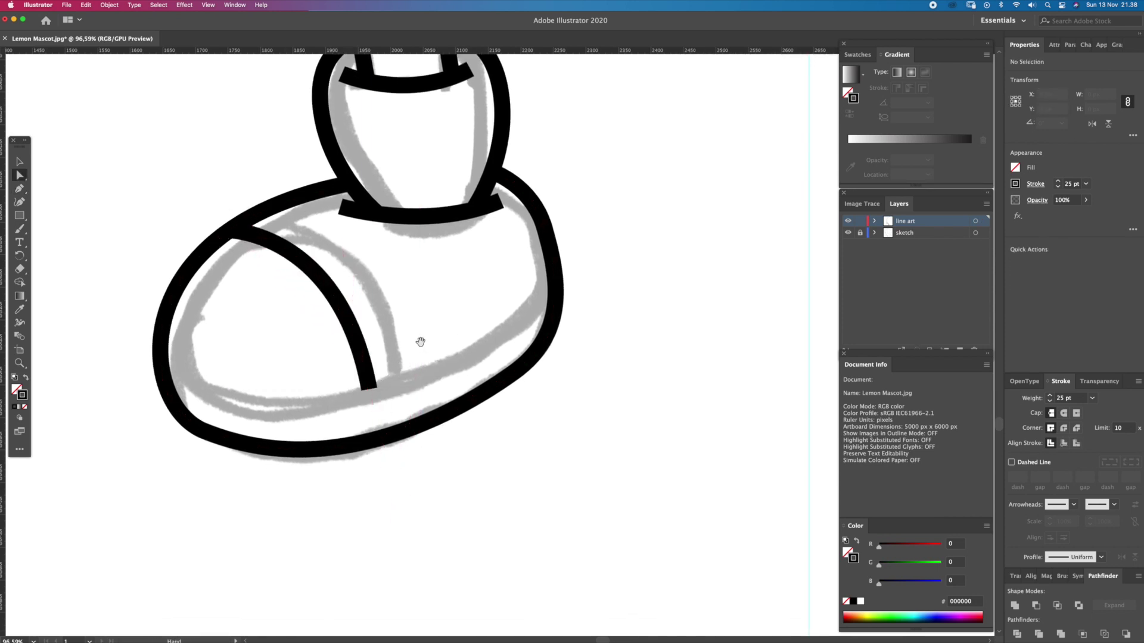
- Draw the curved sole line across the shoe, then zoom out to see both feet
drag(420, 341, 374, 361)
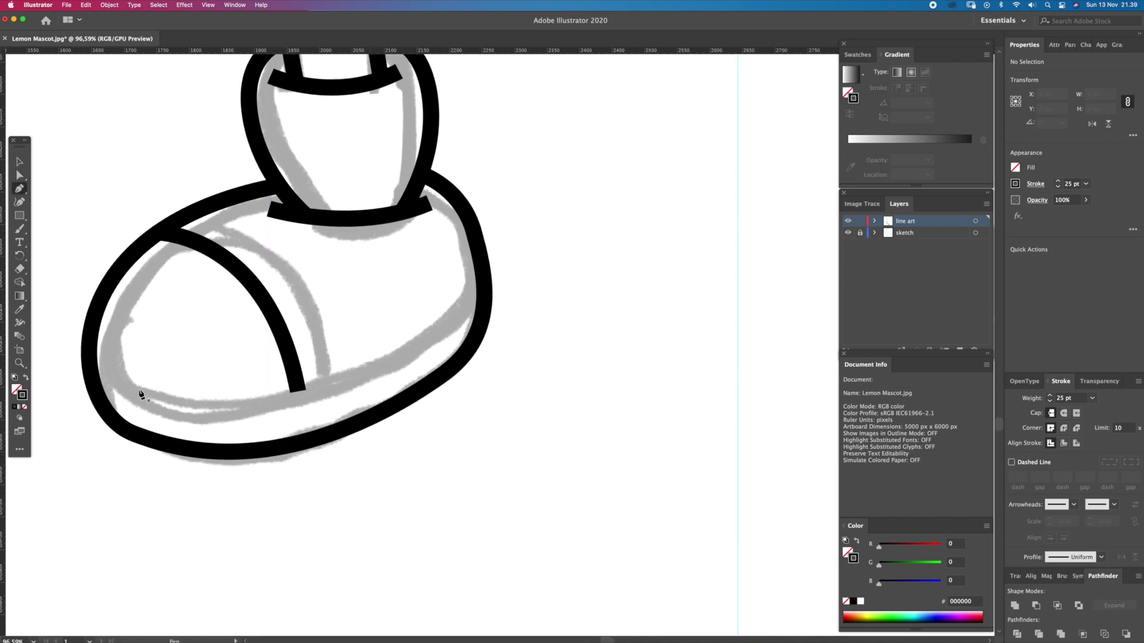
click(99, 361)
drag(325, 400, 451, 346)
key(ctrl+z)
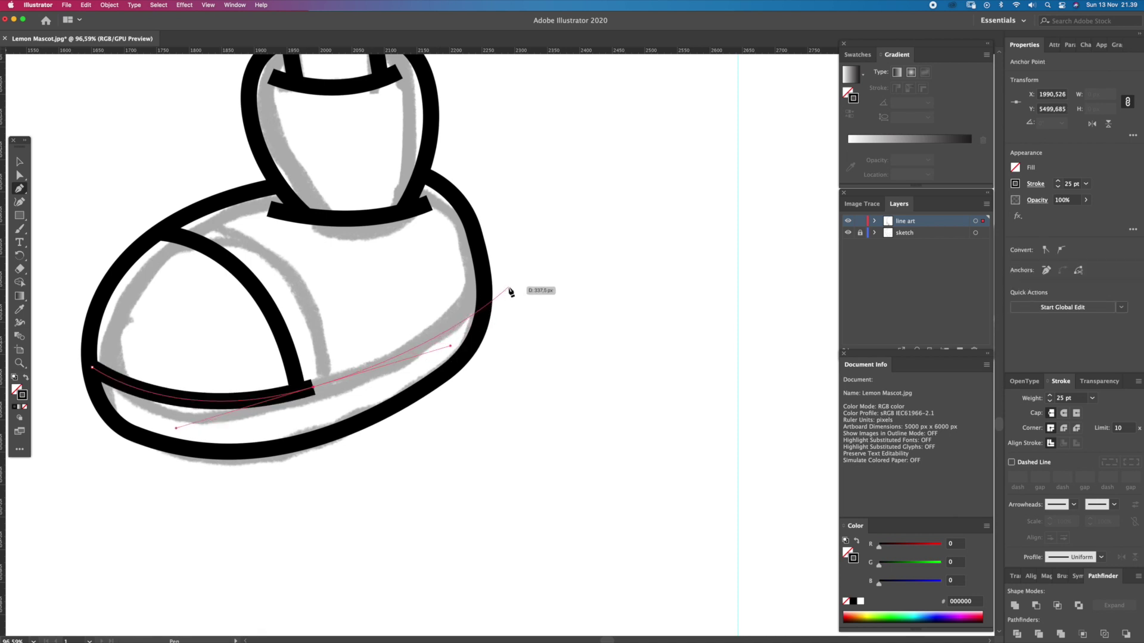
drag(476, 296, 447, 297)
super+click(438, 331)
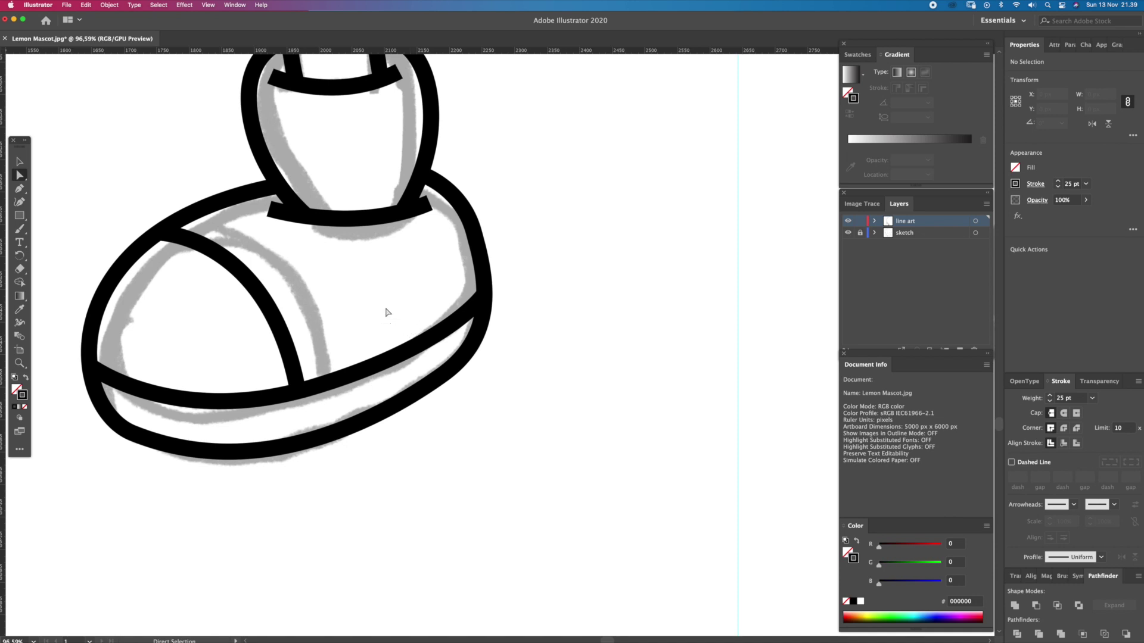
key(z)
alt+click(339, 301)
mouse_move(357, 298)
mouse_down()
mouse_move(417, 333)
mouse_move(455, 419)
mouse_up()
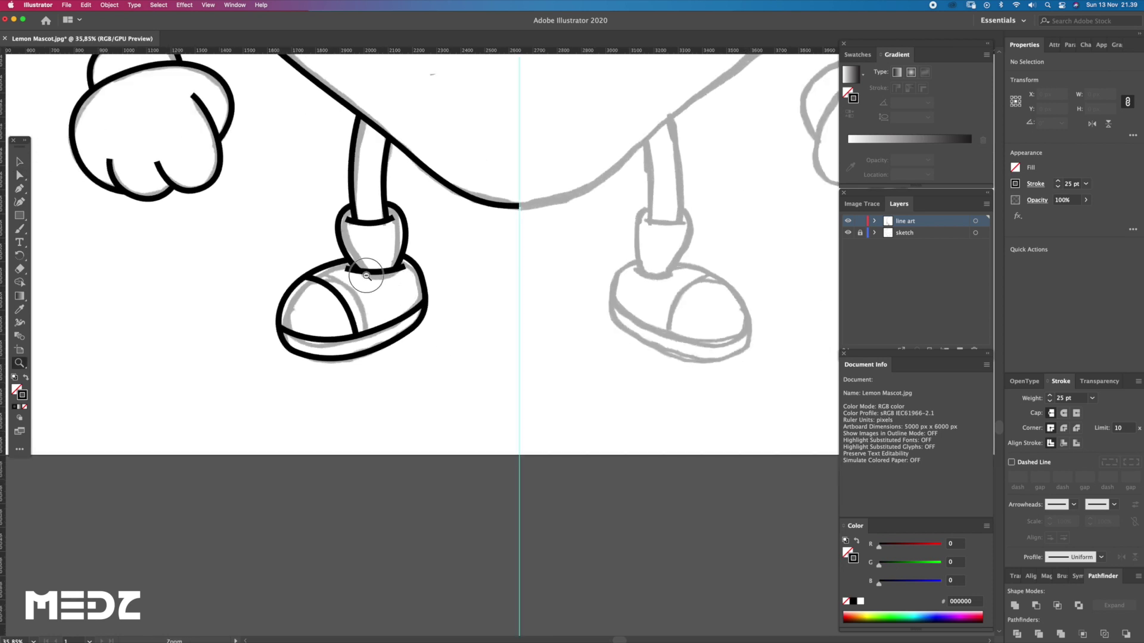
- Zoom in and draw an ellipse circle over the sketched left eye
click(455, 420)
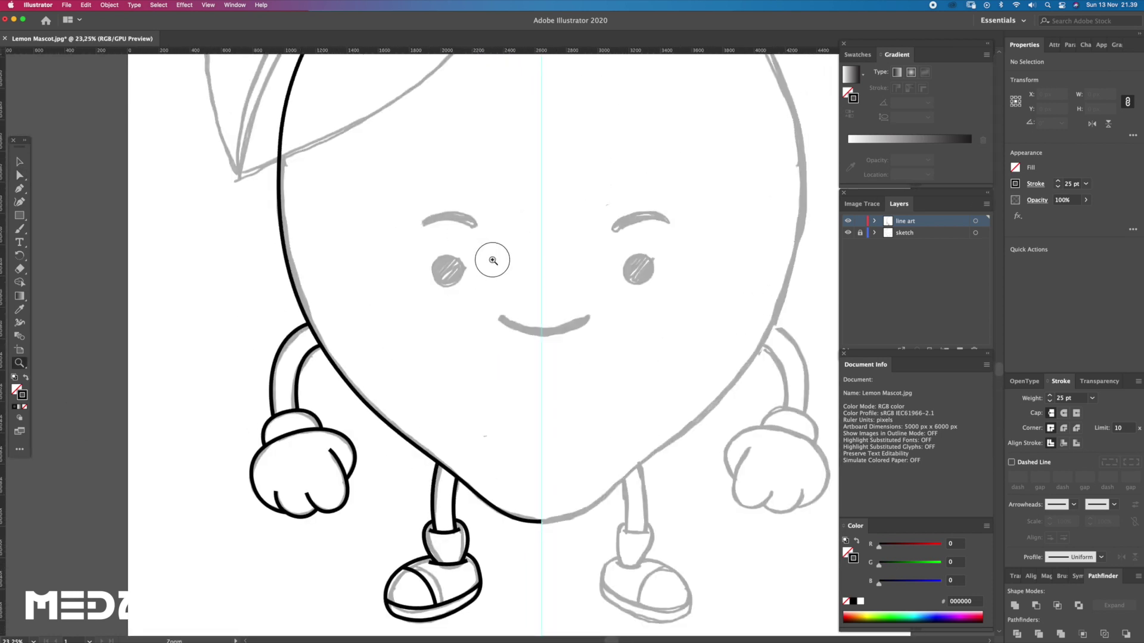
drag(475, 245, 567, 357)
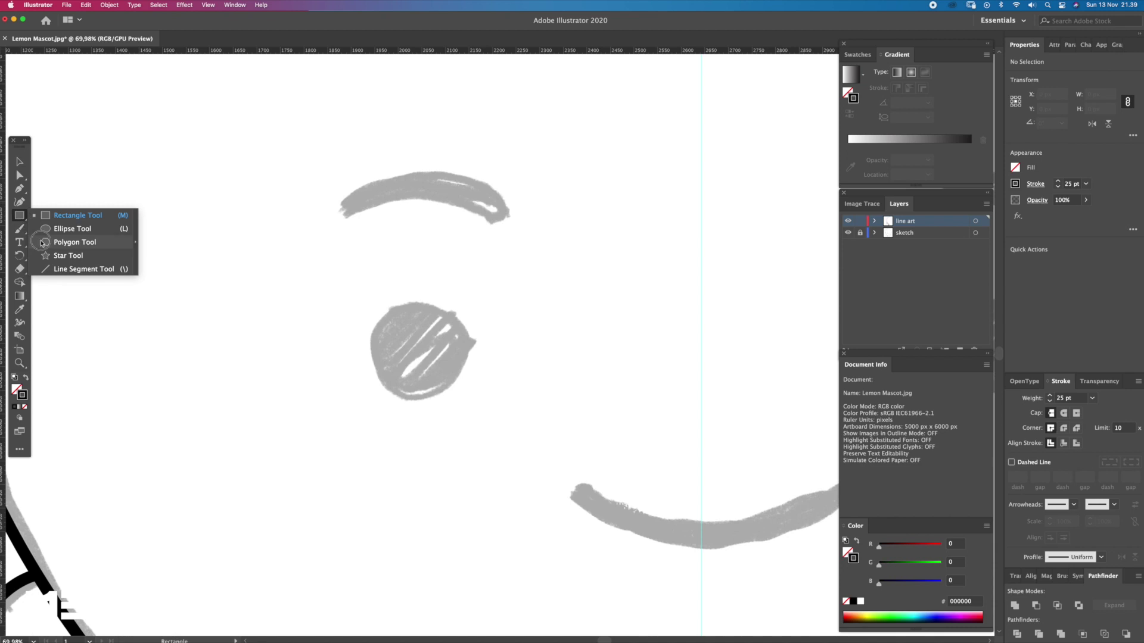
drag(22, 223, 53, 228)
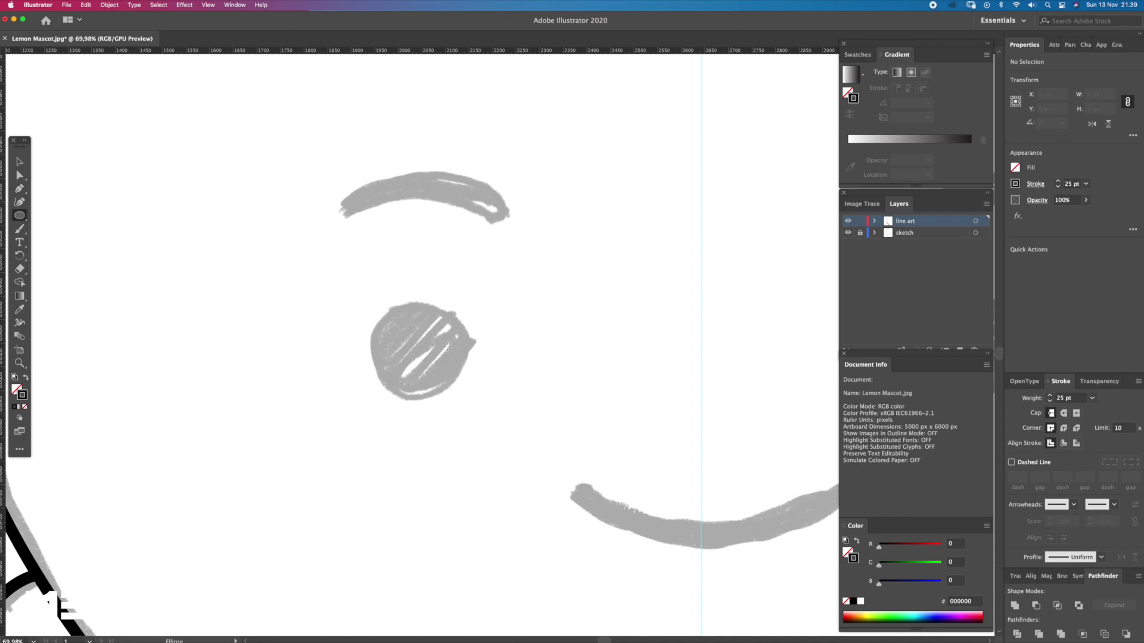
drag(423, 351, 477, 395)
key(a)
click(499, 325)
- Begin tracing the left eyebrow's lower curve with the Pen tool
key(p)
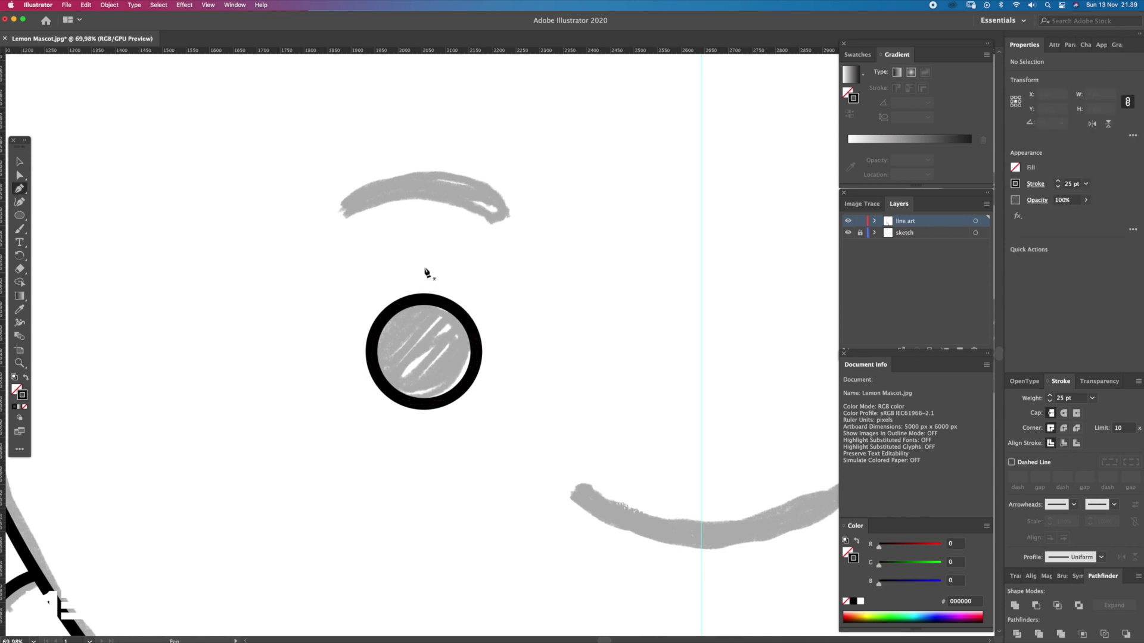
click(346, 216)
mouse_move(491, 220)
mouse_down()
mouse_move(554, 264)
mouse_move(511, 232)
mouse_up()
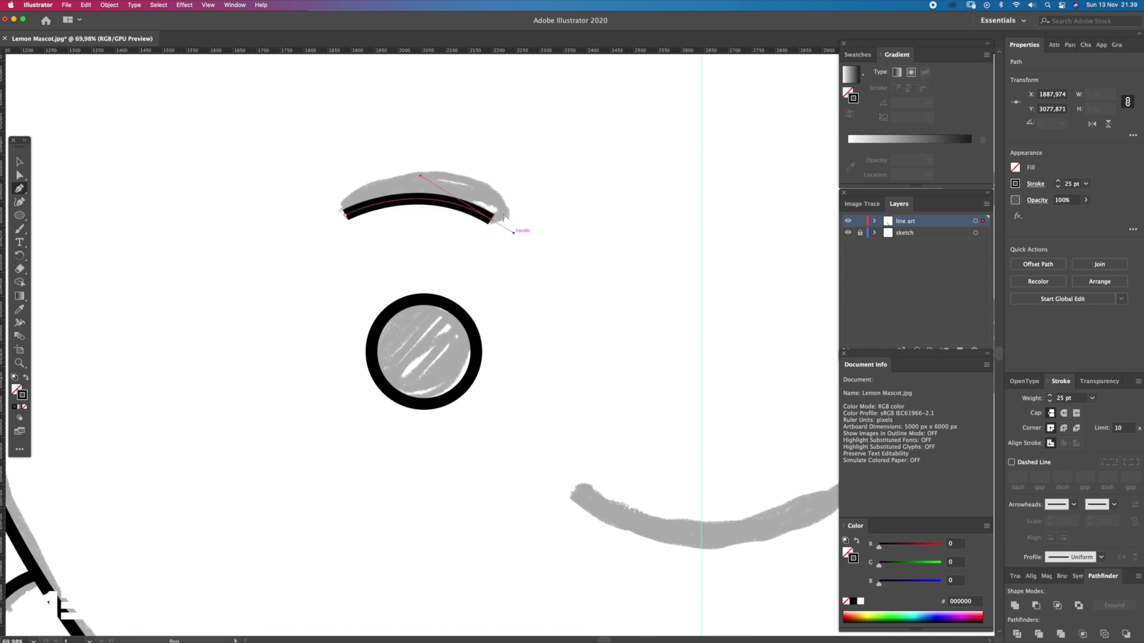
- Wrap the brow path around its rounded right end and back along the top to close it
drag(504, 191, 484, 182)
key(super+z)
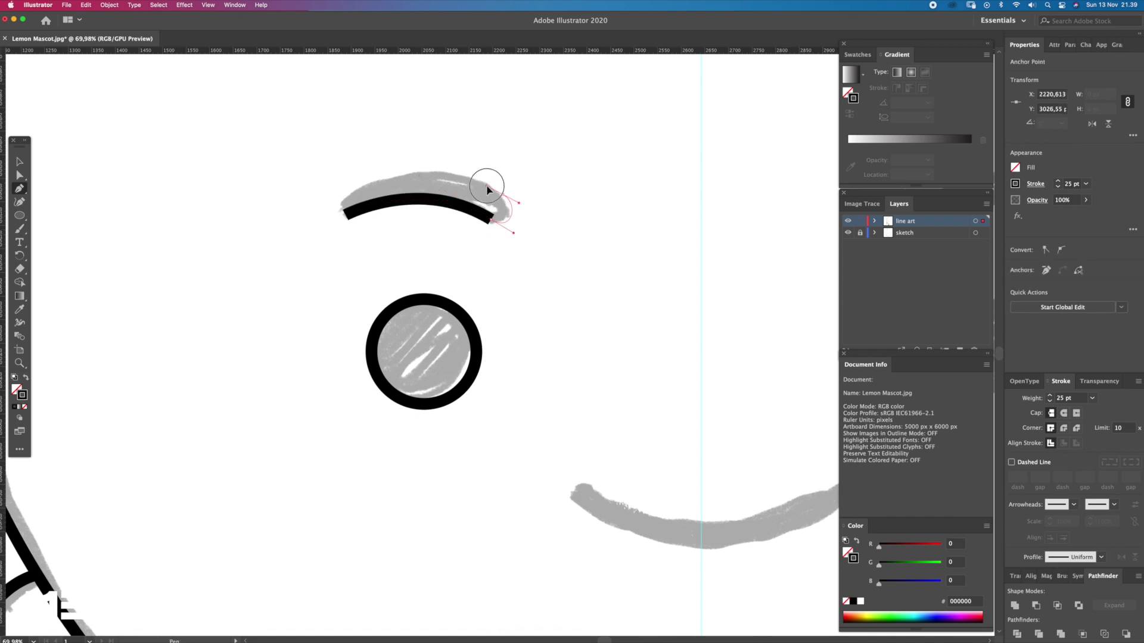
drag(504, 193, 483, 182)
scroll(416, 268, left, 1)
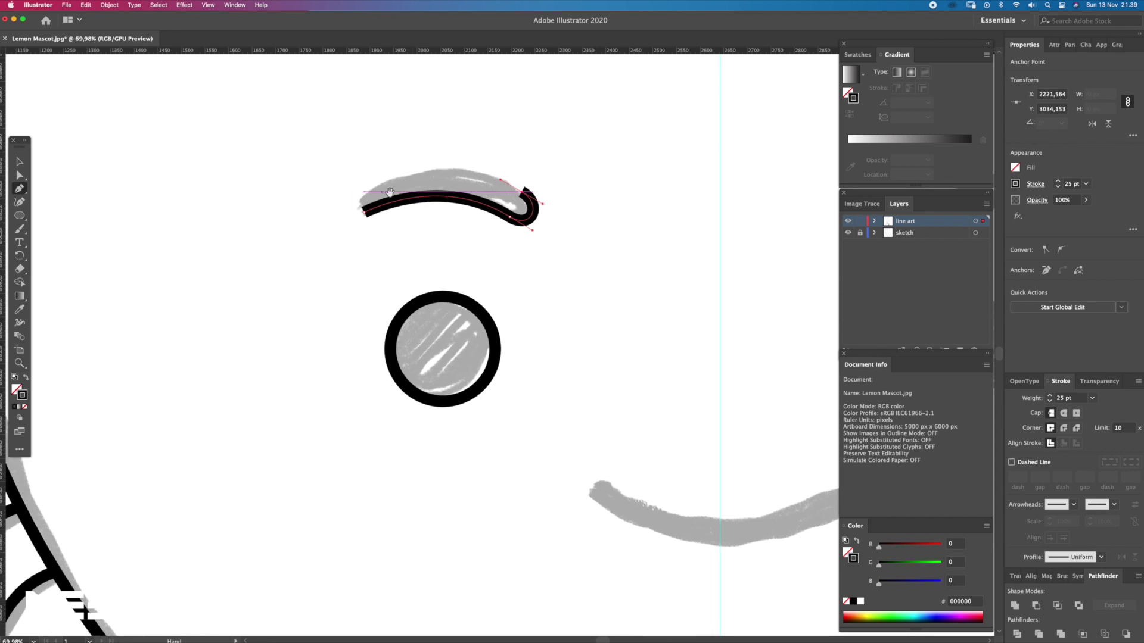
drag(360, 199, 284, 245)
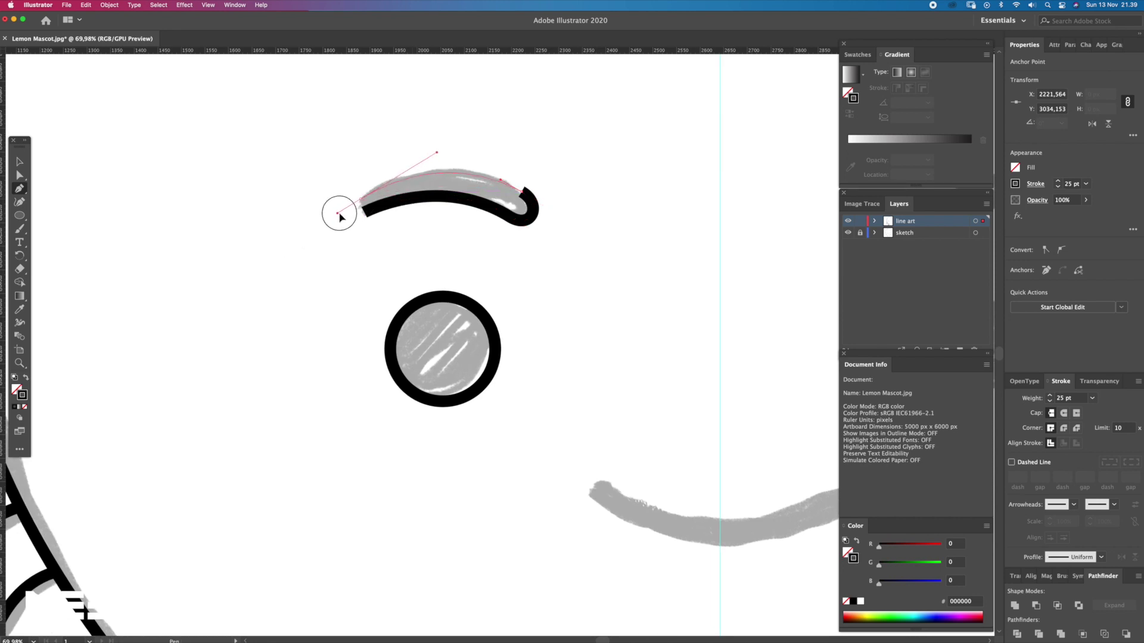
drag(337, 218, 349, 214)
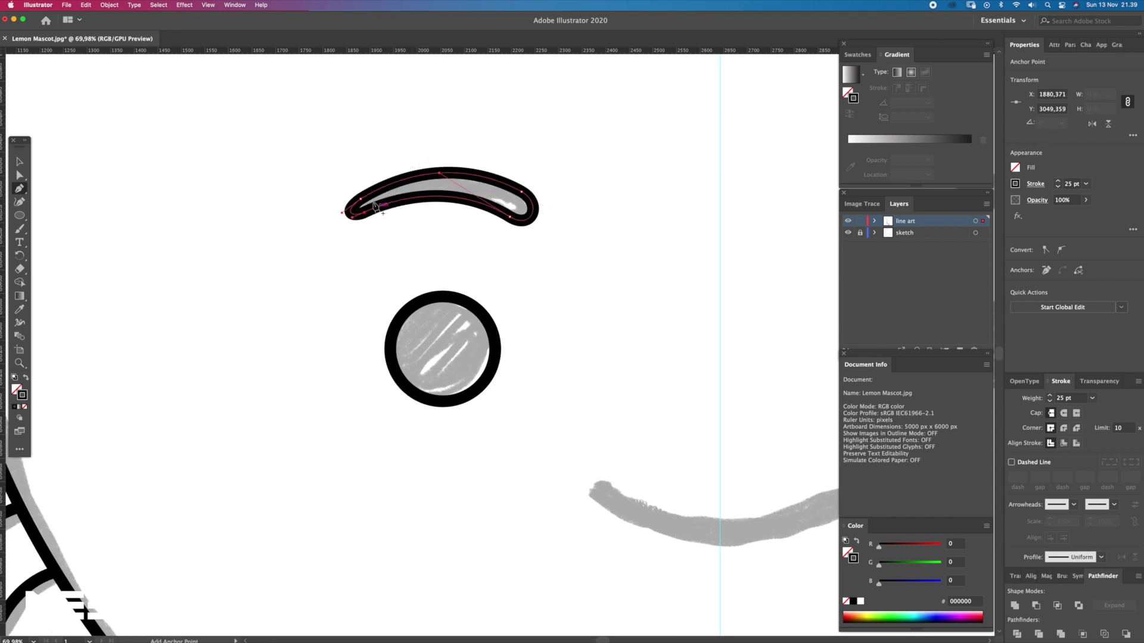
- Round off the eyebrow's pointed left end by adjusting its anchor
key(z)
drag(383, 205, 406, 232)
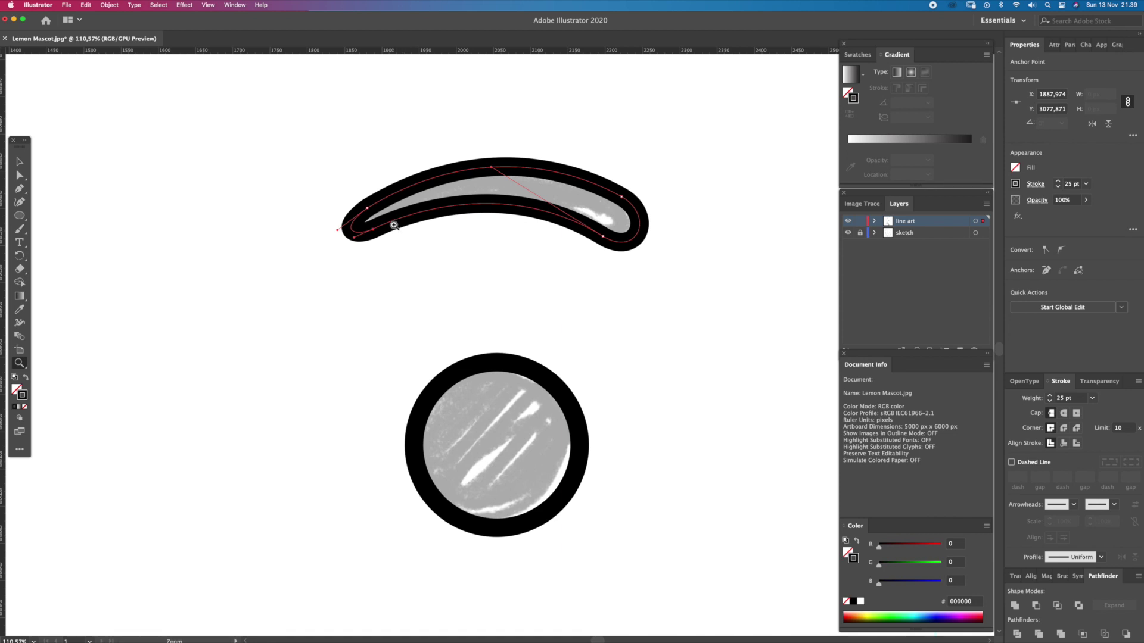
drag(348, 231, 360, 230)
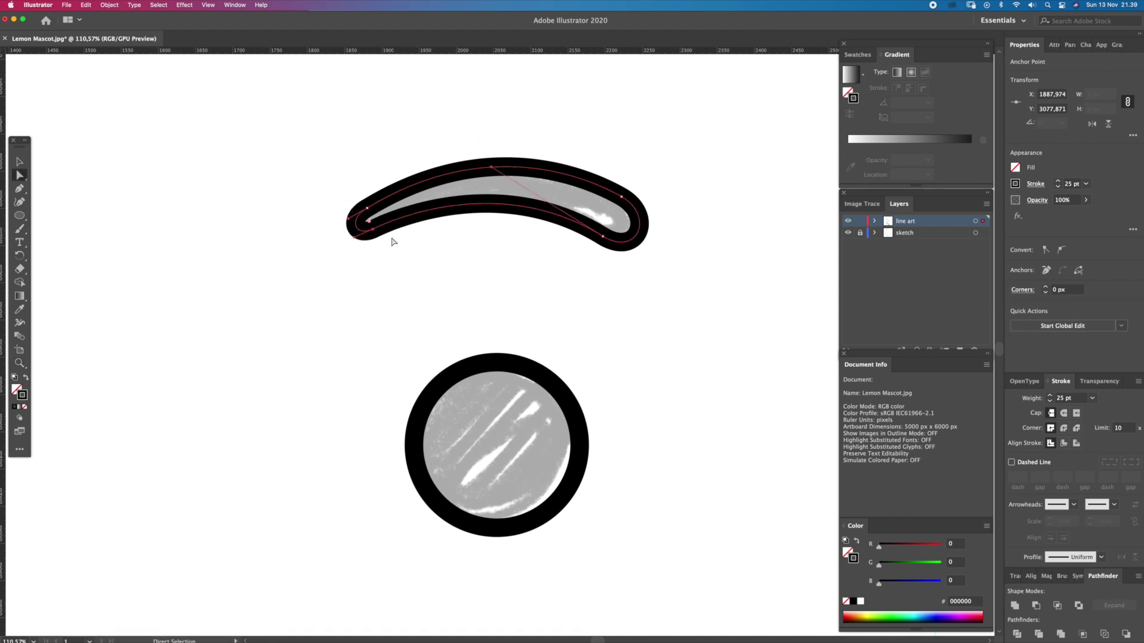
scroll(384, 189, up, 3)
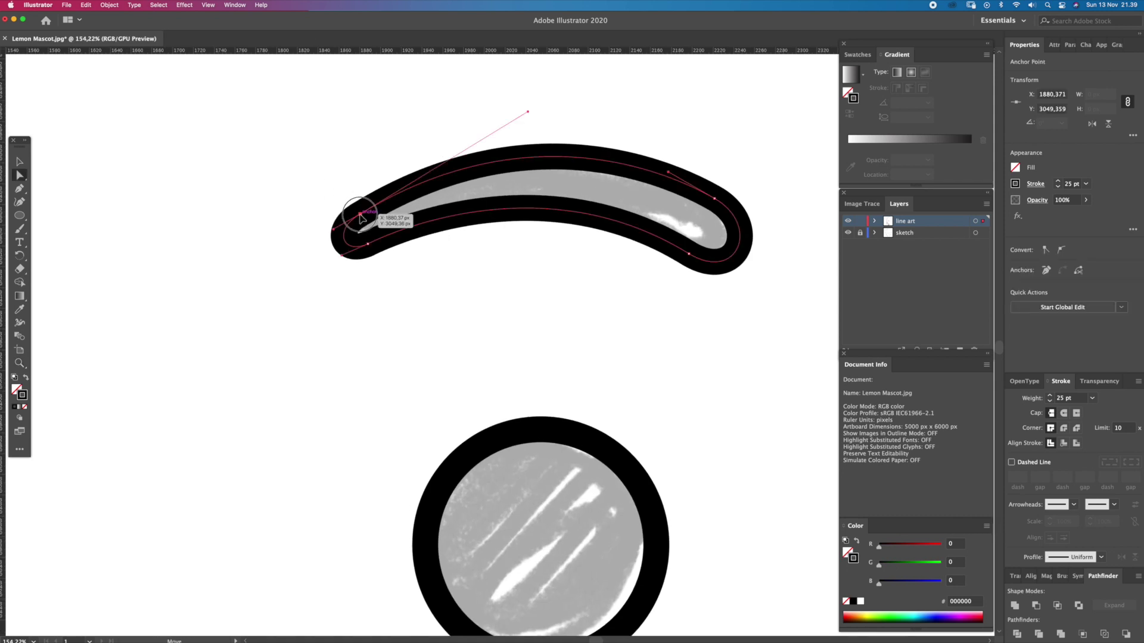
drag(360, 216, 356, 211)
click(353, 191)
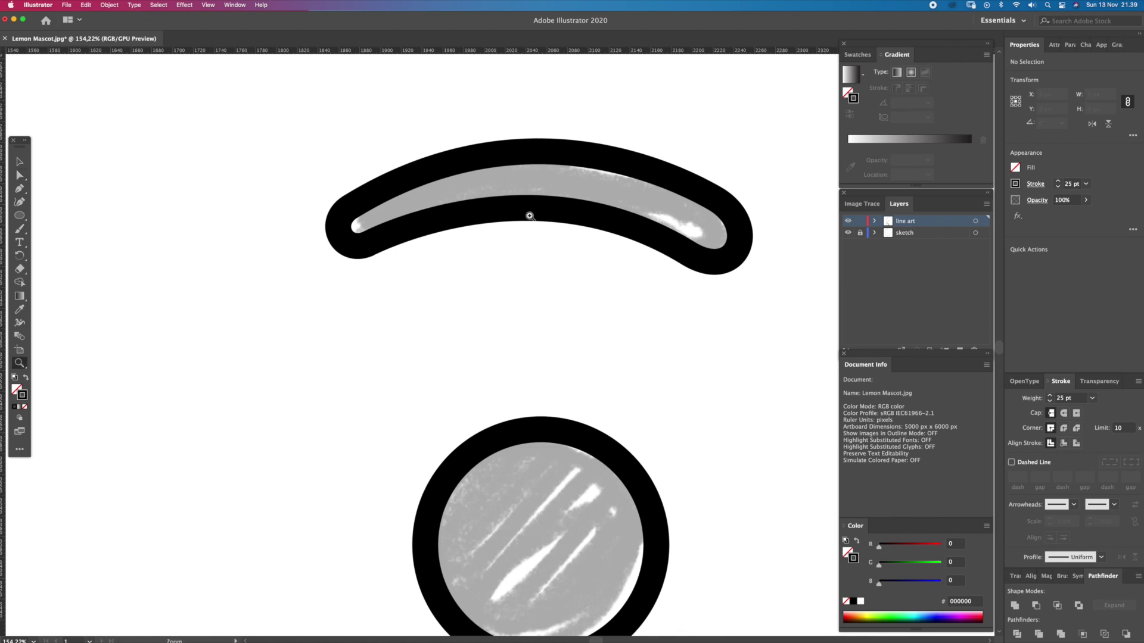
- Scroll the view down and right toward the smile
scroll(542, 216, down, 2)
scroll(521, 196, down, 2)
scroll(529, 197, down, 3)
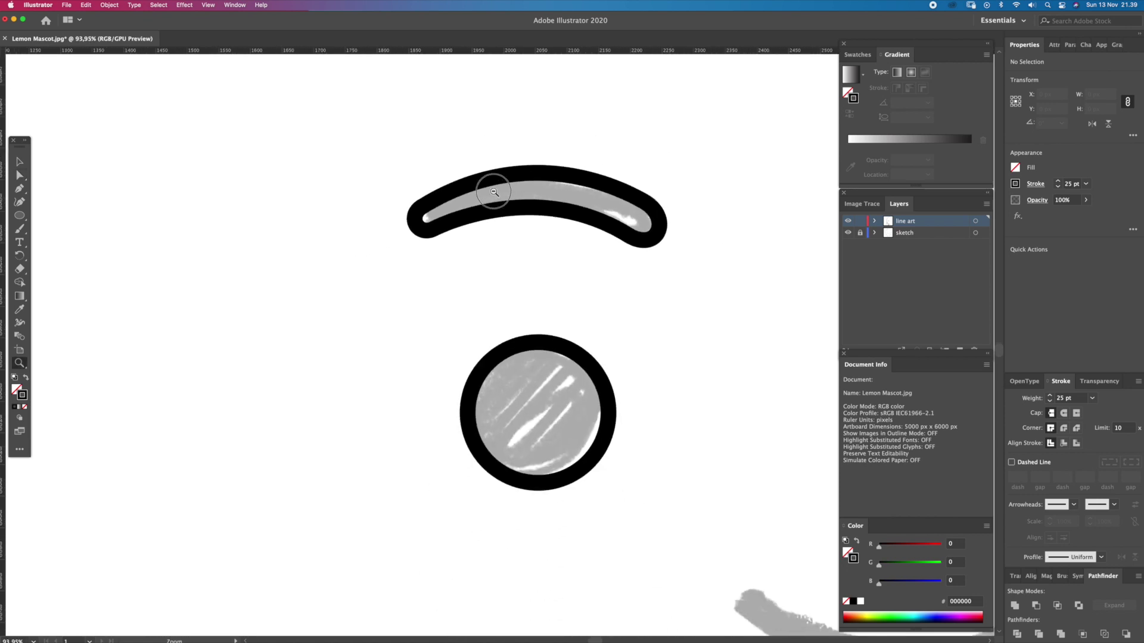
scroll(484, 191, down, 2)
scroll(503, 198, down, 2)
scroll(482, 197, down, 1)
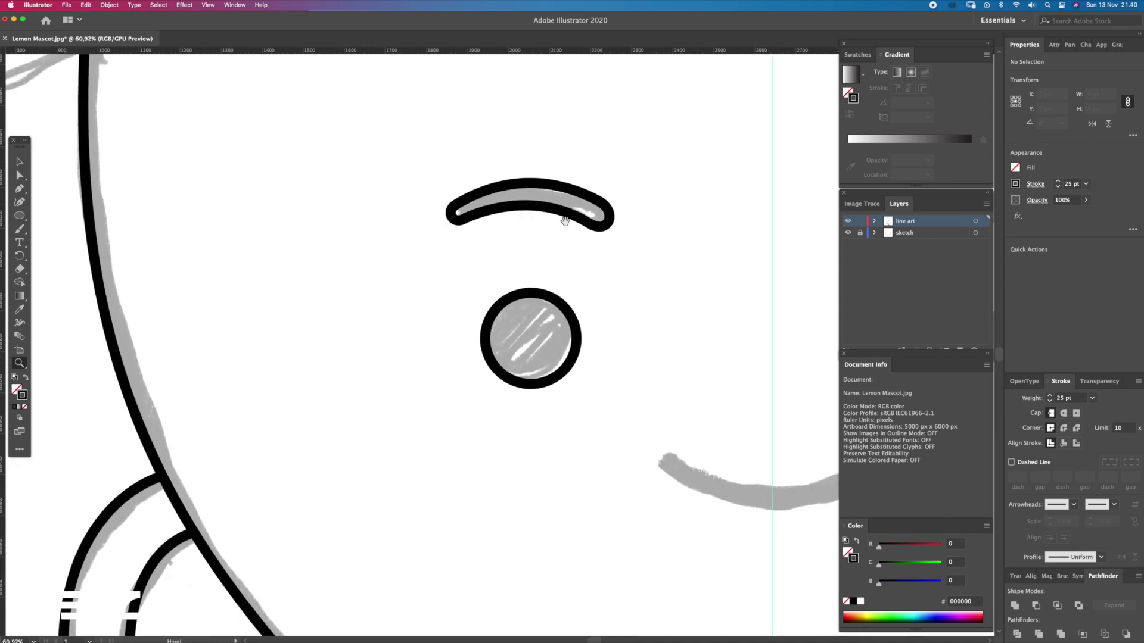
scroll(563, 221, right, 5)
scroll(523, 209, down, 2)
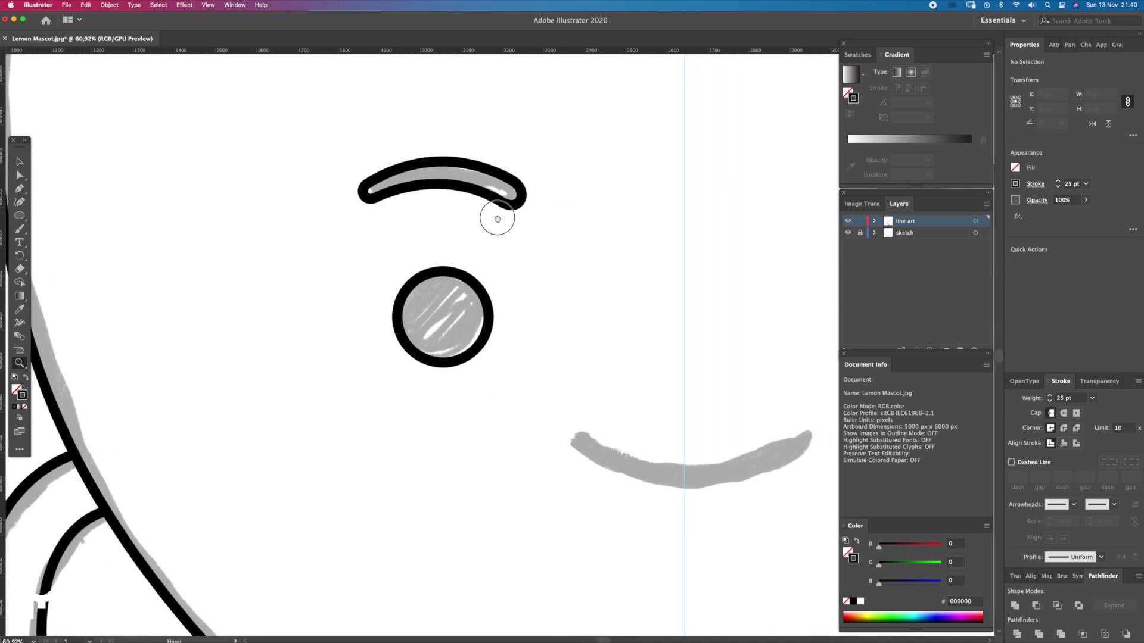
scroll(504, 218, right, 2)
scroll(537, 229, down, 2)
scroll(525, 225, down, 1)
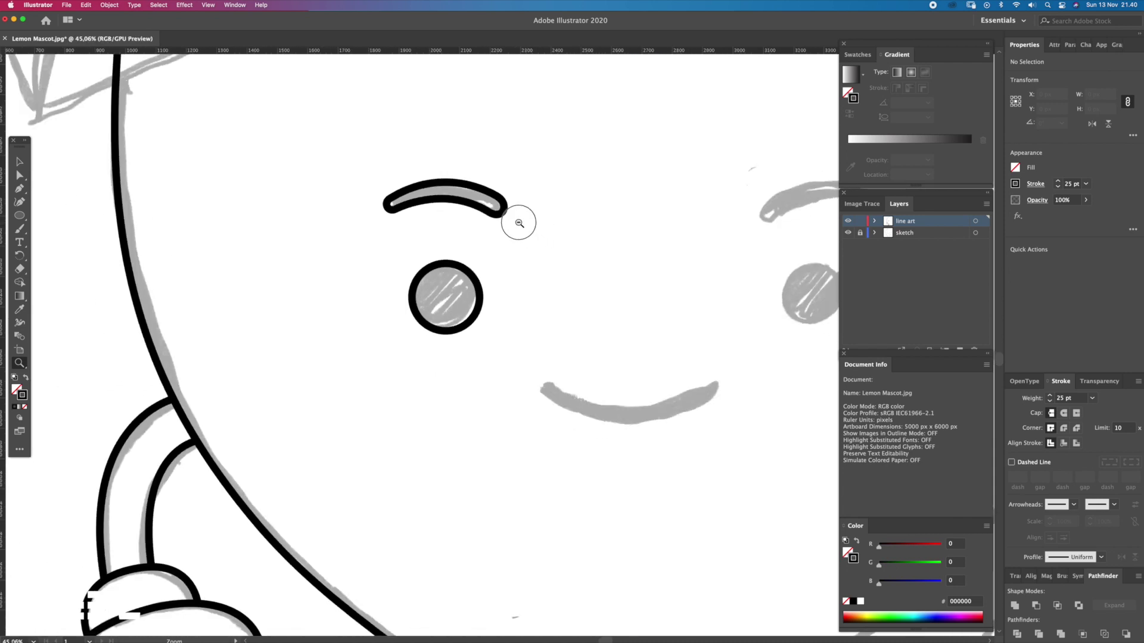
scroll(545, 222, right, 5)
scroll(536, 222, up, 2)
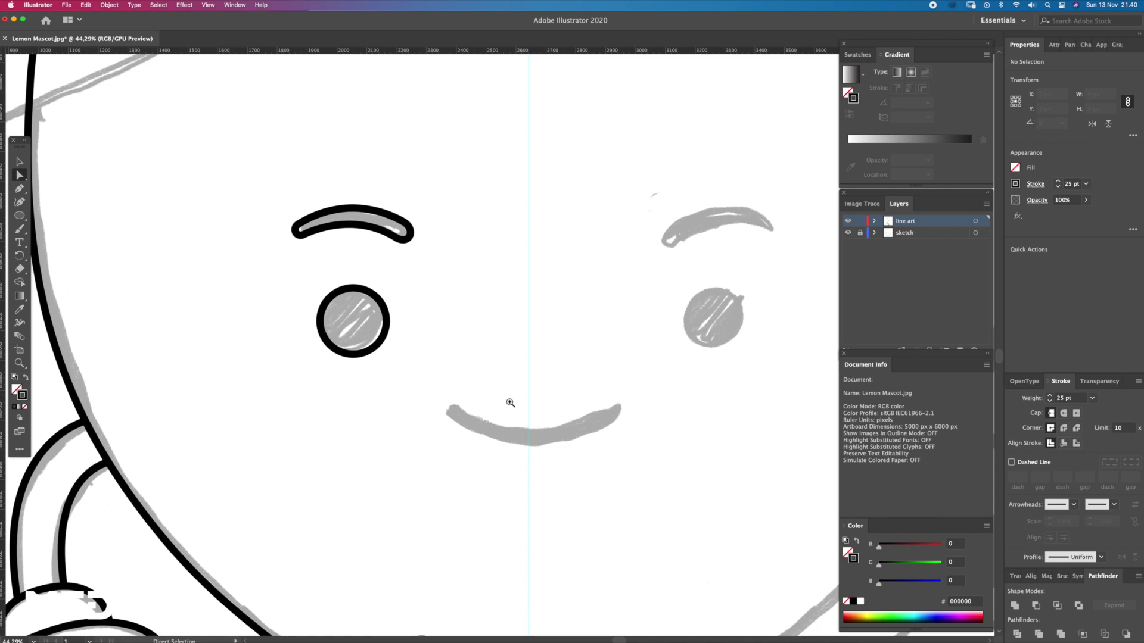
- Trace the smile's left half as a closed outline up to the centre guide
scroll(520, 410, up, 2)
scroll(535, 423, up, 1)
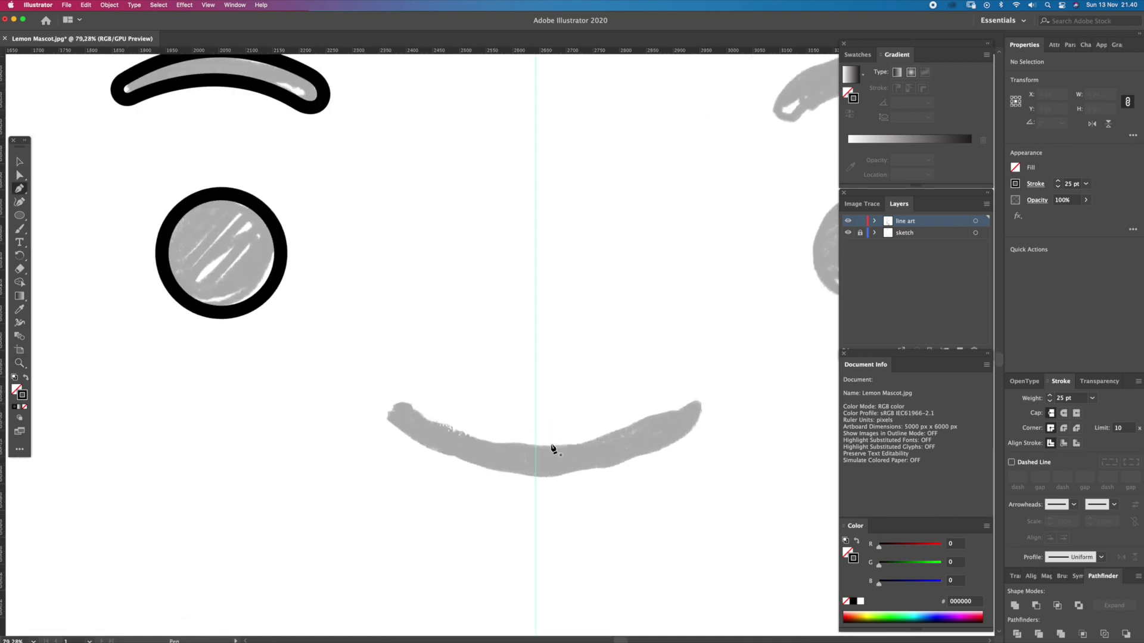
drag(396, 407, 357, 379)
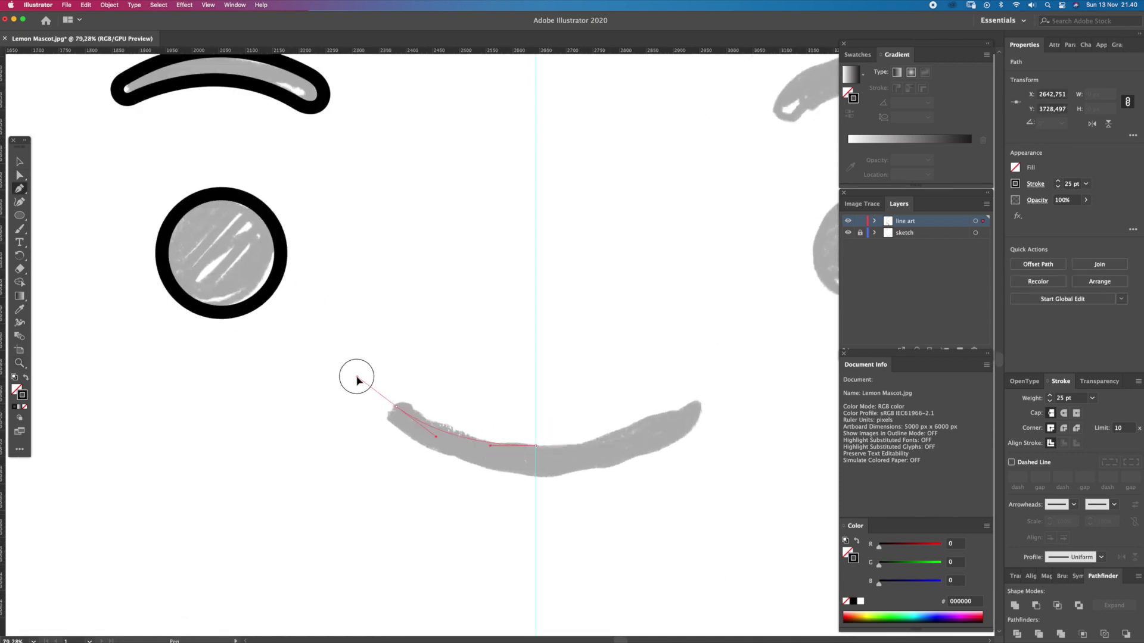
drag(482, 459, 424, 405)
mouse_move(488, 444)
mouse_down()
mouse_move(487, 411)
mouse_move(637, 393)
mouse_move(614, 370)
mouse_up()
super+click(469, 339)
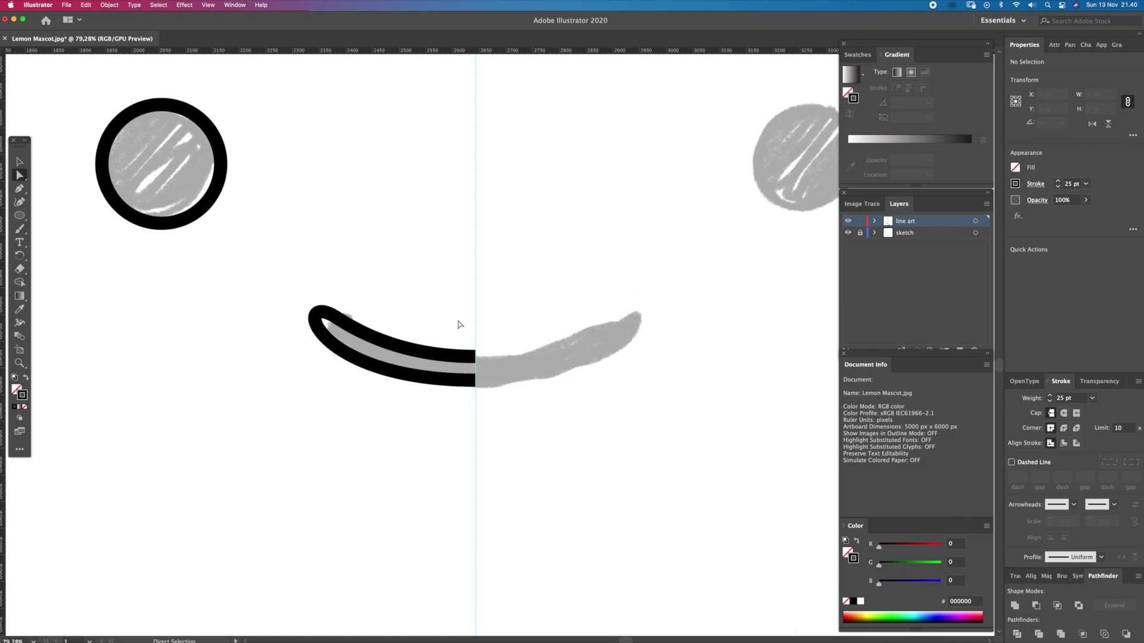
- Adjust the smile outline's top edge and left-end curve, then zoom out
click(381, 352)
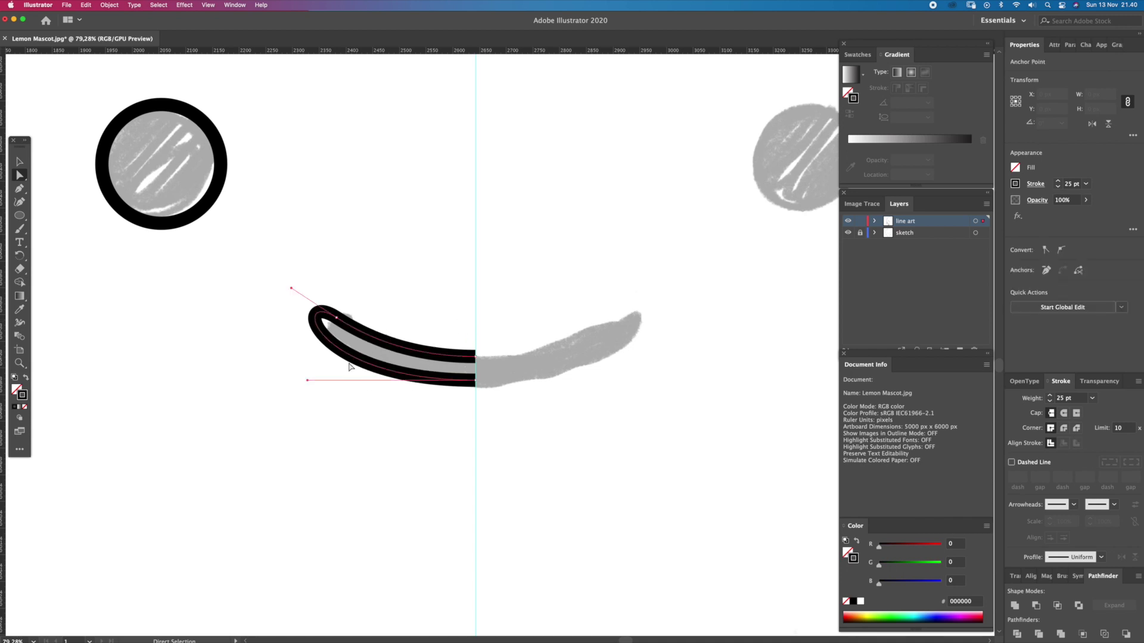
drag(311, 380, 319, 381)
mouse_move(294, 293)
mouse_down()
mouse_move(283, 288)
mouse_move(306, 257)
mouse_up()
click(306, 258)
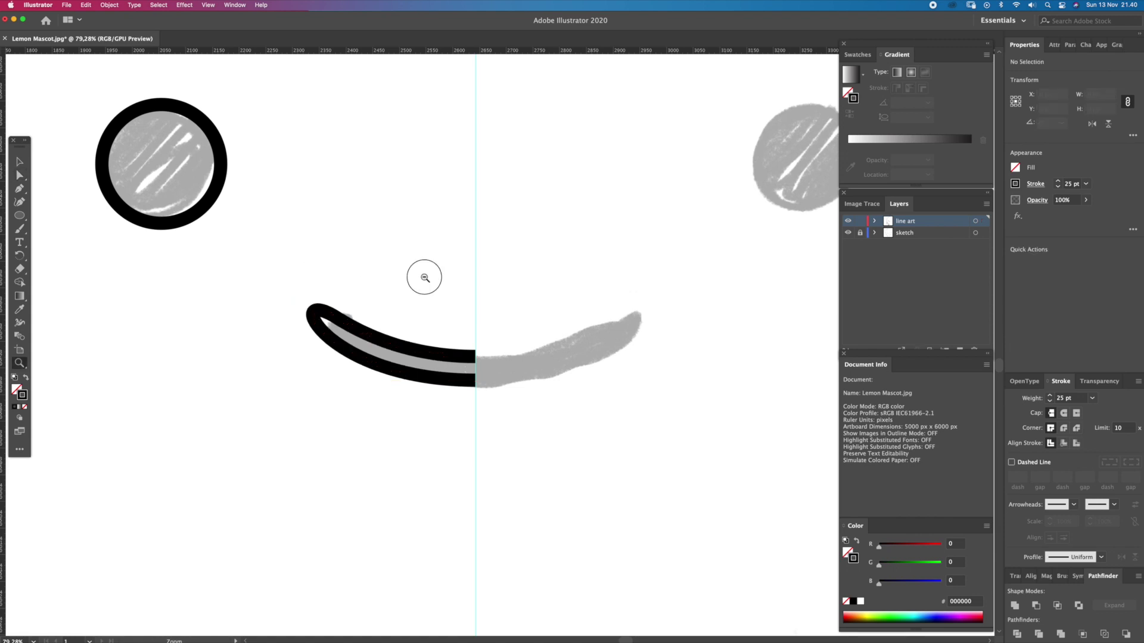
scroll(420, 276, down, 2)
scroll(364, 281, down, 1)
key(a)
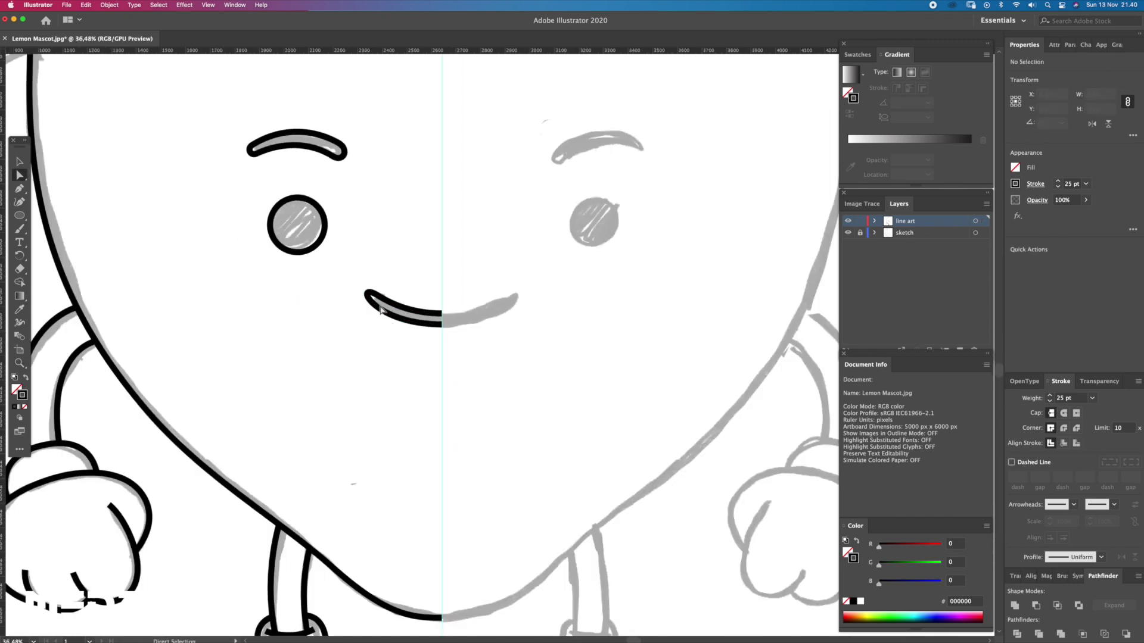
- Draw the first Pen curve along the leaf's edge, starting from its lower tip
key(z)
scroll(393, 271, down, 1)
scroll(386, 266, down, 1)
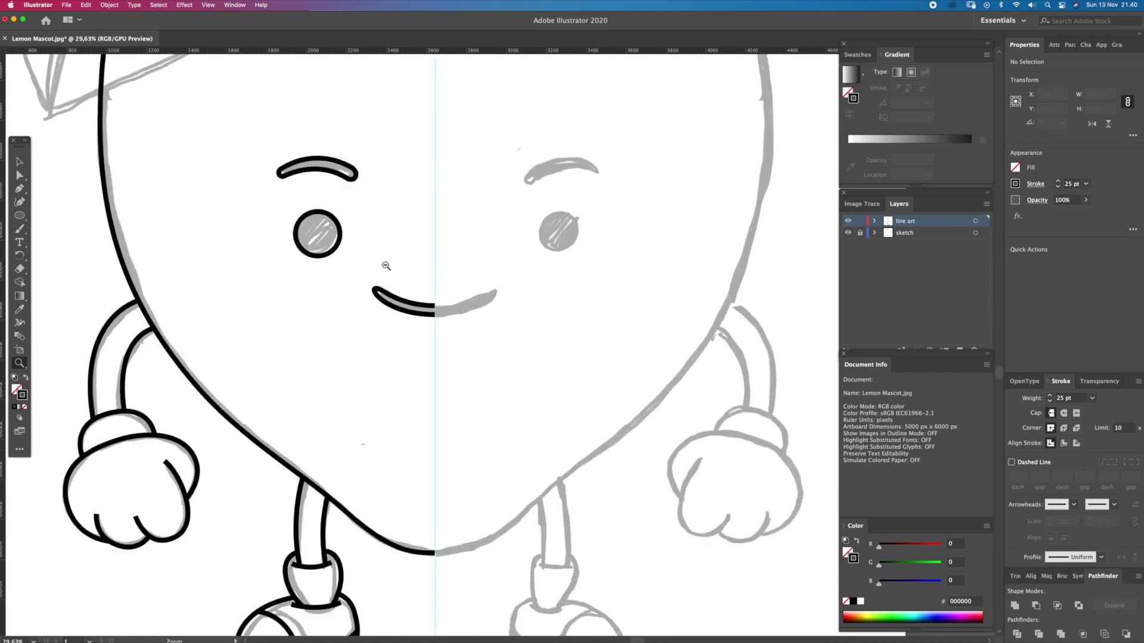
mouse_move(395, 247)
mouse_down()
mouse_move(447, 306)
mouse_move(558, 347)
mouse_move(511, 359)
mouse_move(504, 380)
mouse_up()
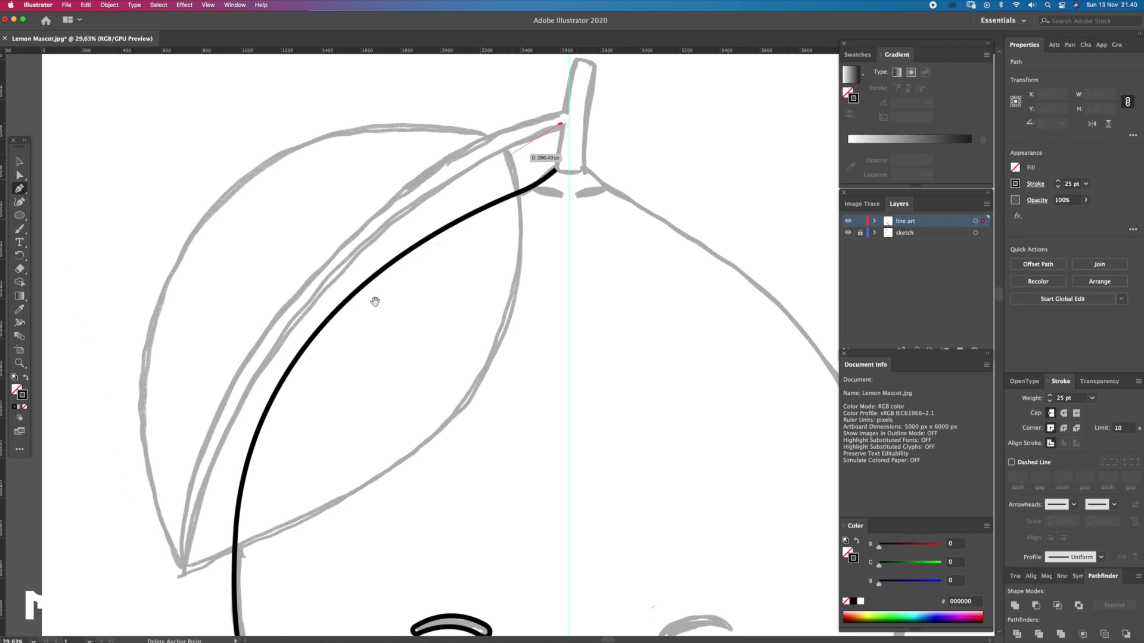
scroll(334, 358, down, 3)
scroll(334, 358, left, 2)
mouse_move(235, 490)
mouse_down()
mouse_move(211, 622)
mouse_move(262, 422)
mouse_move(286, 229)
mouse_up()
- Extend the outer leaf curve upward so it ends at the stem top
scroll(263, 421, up, 3)
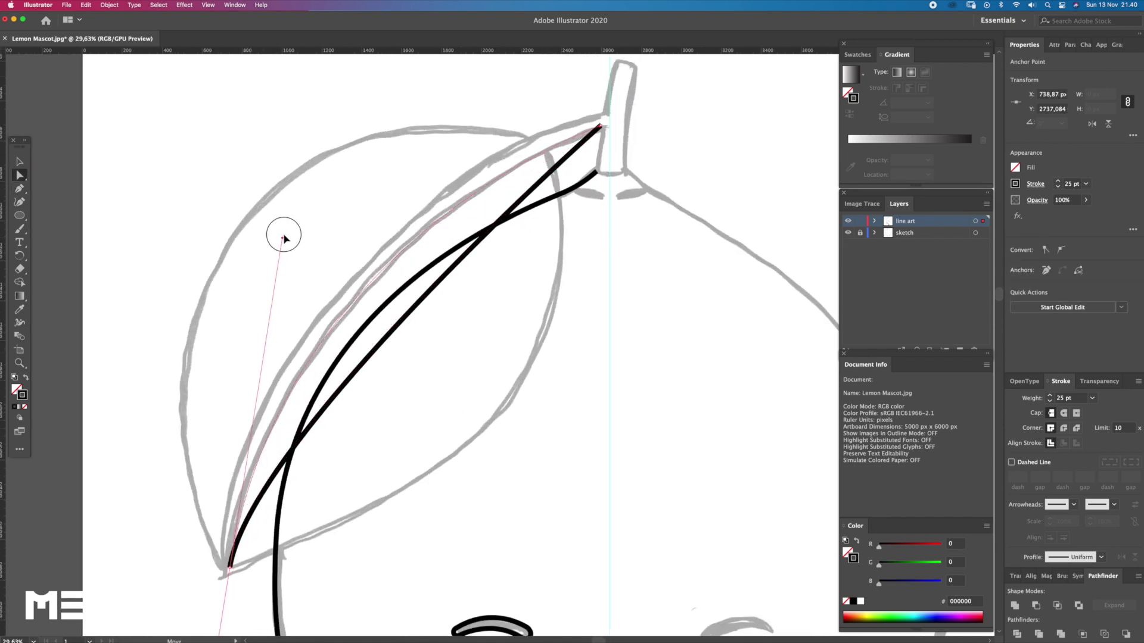
key(z)
scroll(357, 322, down, 3)
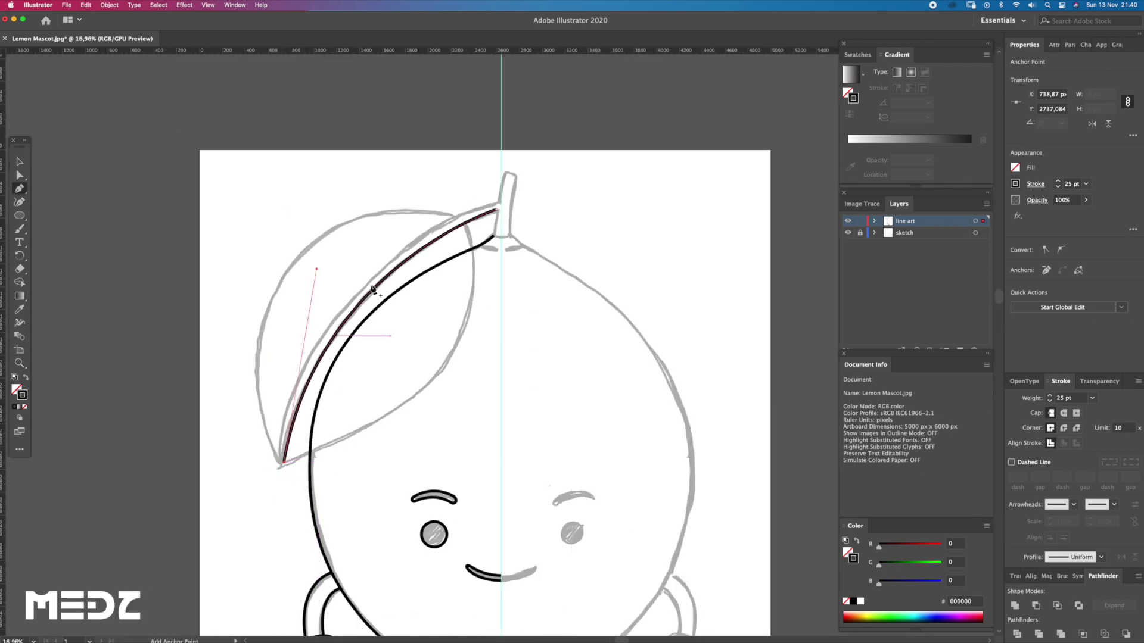
mouse_move(499, 202)
mouse_down()
mouse_move(659, 175)
mouse_move(714, 139)
mouse_move(663, 153)
mouse_up()
ctrl+click(563, 228)
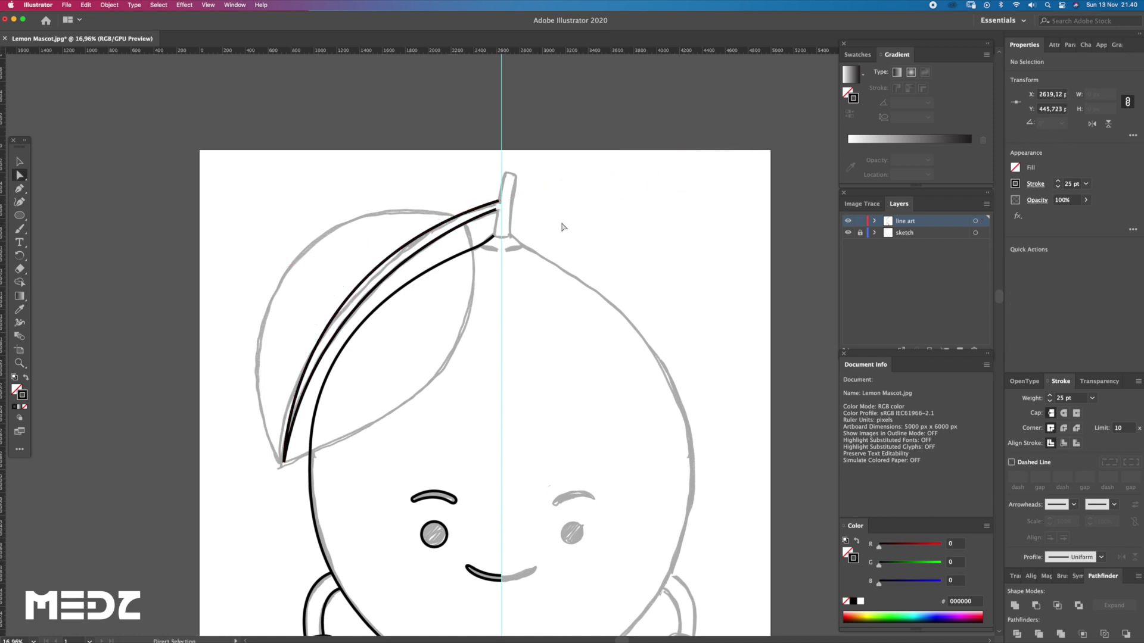
- Reshape the outer curve's bend, then continue the outline from the inner curve's top
click(531, 205)
click(322, 306)
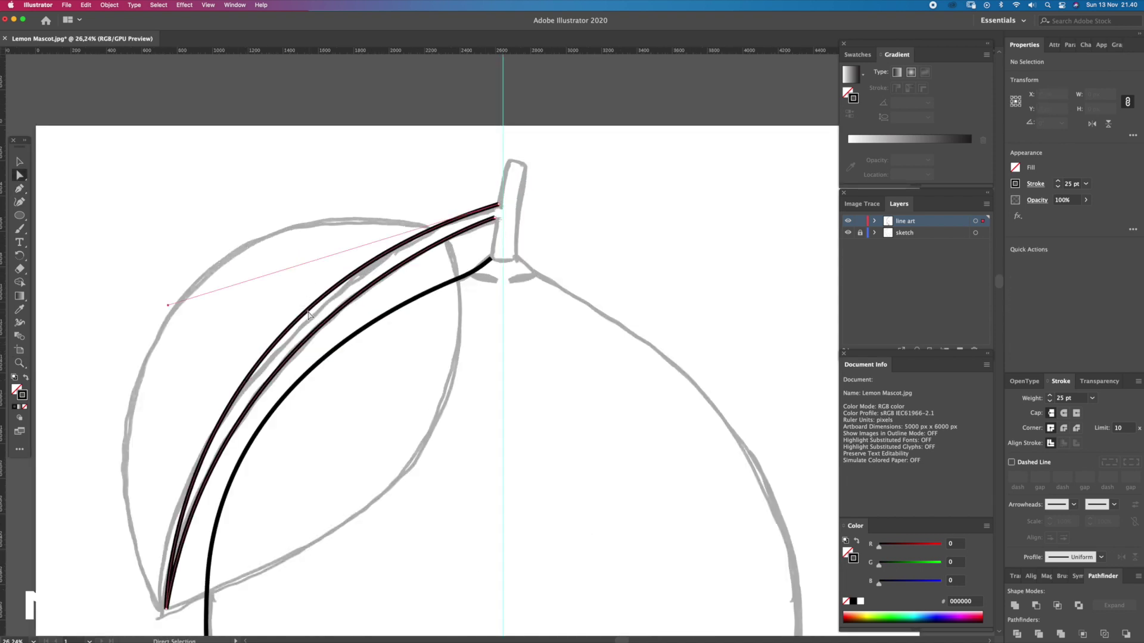
drag(169, 309, 196, 266)
key(ctrl+shift+a)
drag(463, 236, 430, 290)
scroll(485, 254, up, 2)
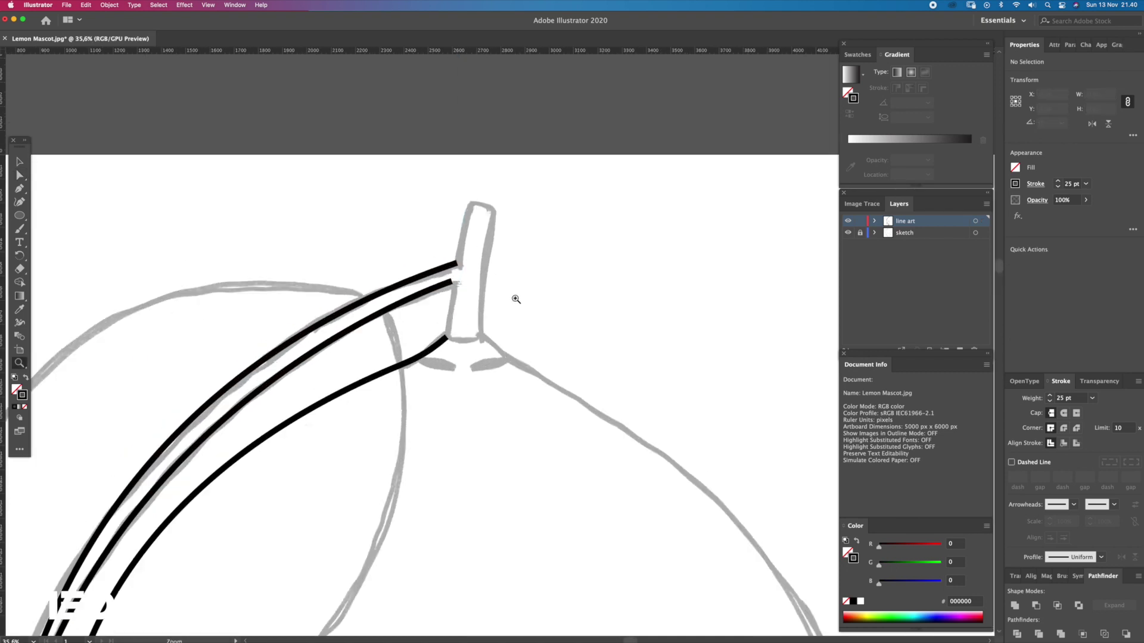
key(p)
click(447, 336)
- Outline the stalk as a band curving around the stem's rounded top to its base
click(451, 281)
scroll(480, 288, up, 1)
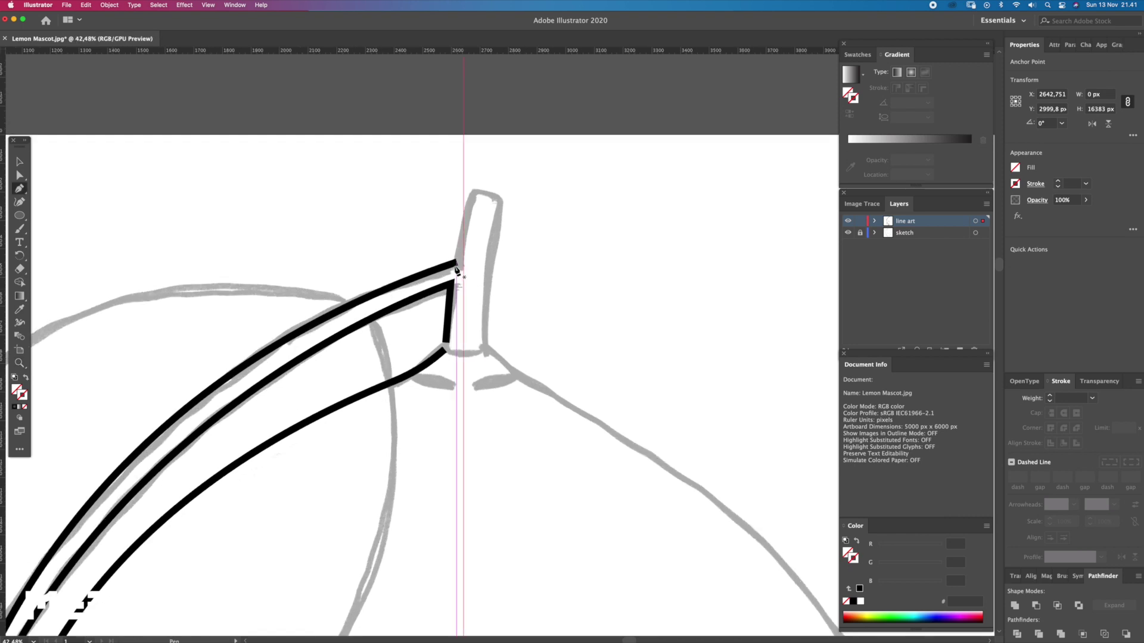
click(457, 262)
drag(475, 190, 506, 198)
click(485, 346)
key(a)
- Select the inner leaf curve and zoom out to review the drawing
scroll(487, 347, up, 1)
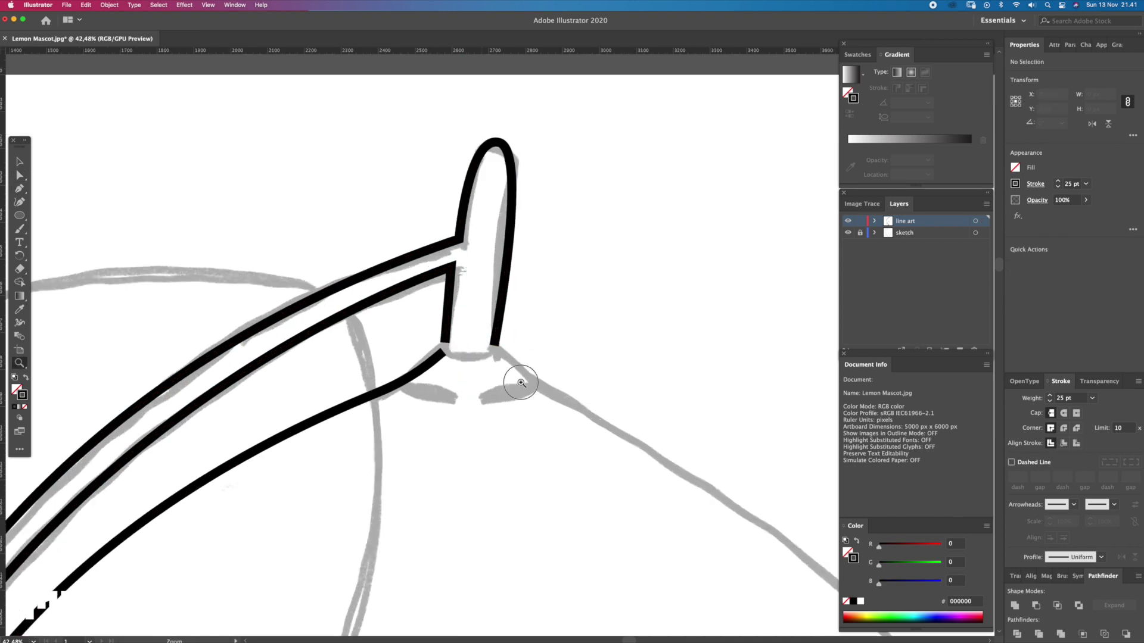
scroll(487, 347, up, 2)
scroll(456, 356, down, 3)
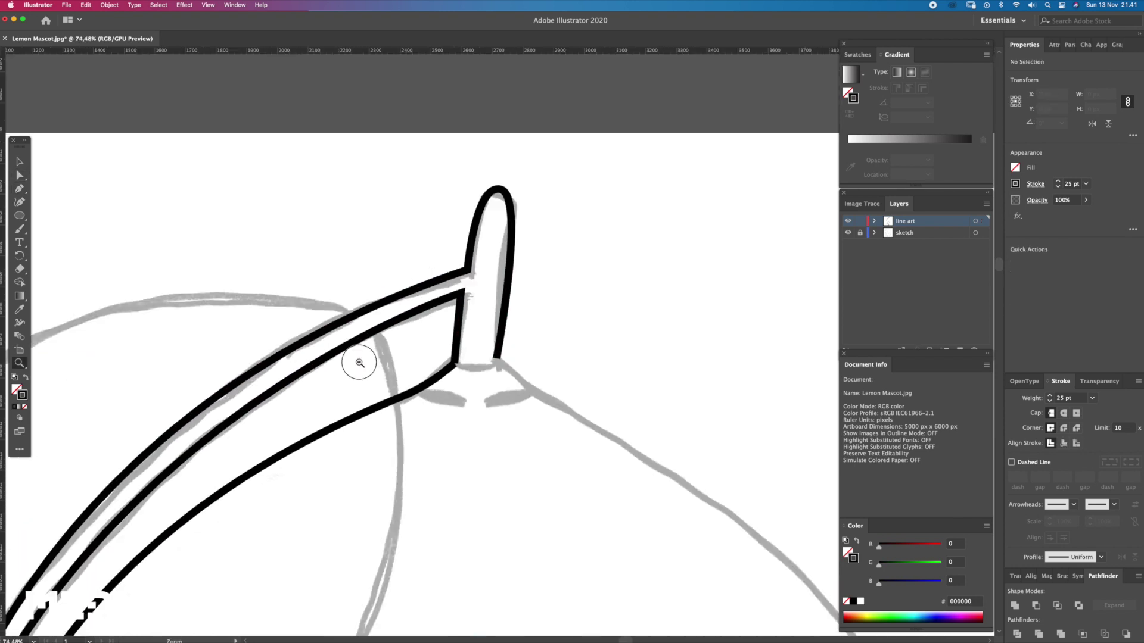
scroll(360, 360, down, 2)
scroll(375, 373, down, 2)
click(393, 390)
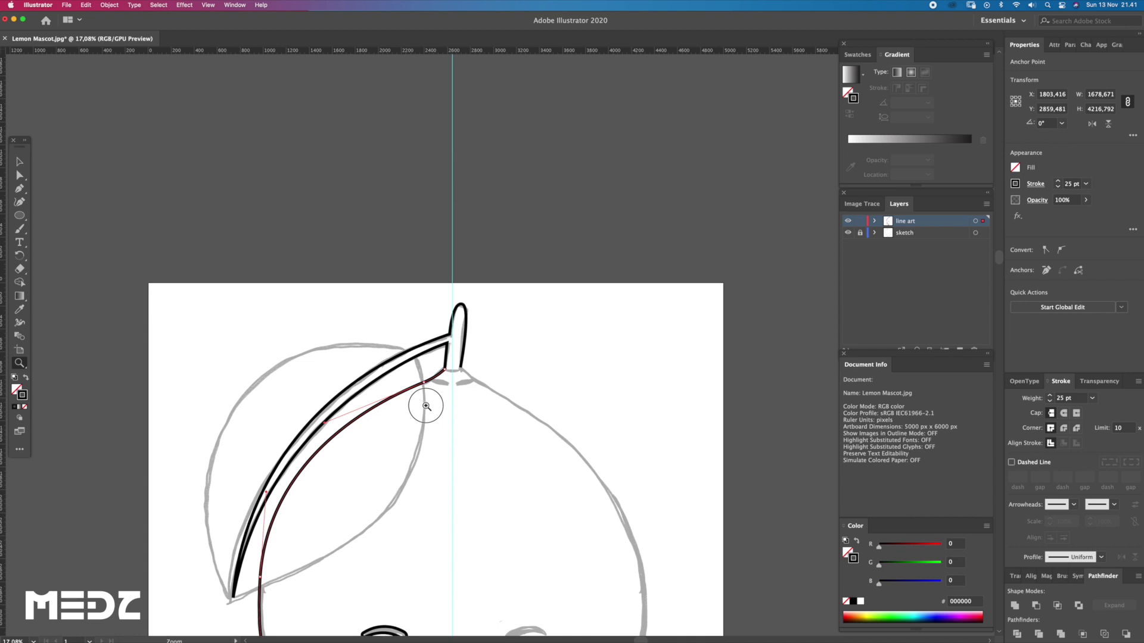
scroll(421, 396, up, 1)
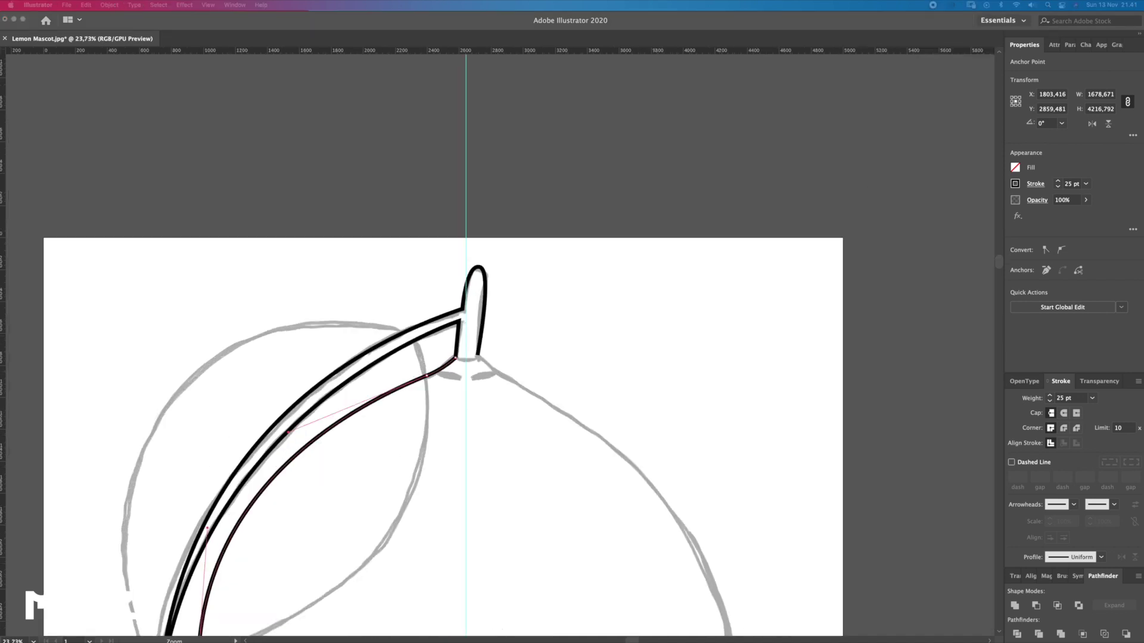
key(Tab)
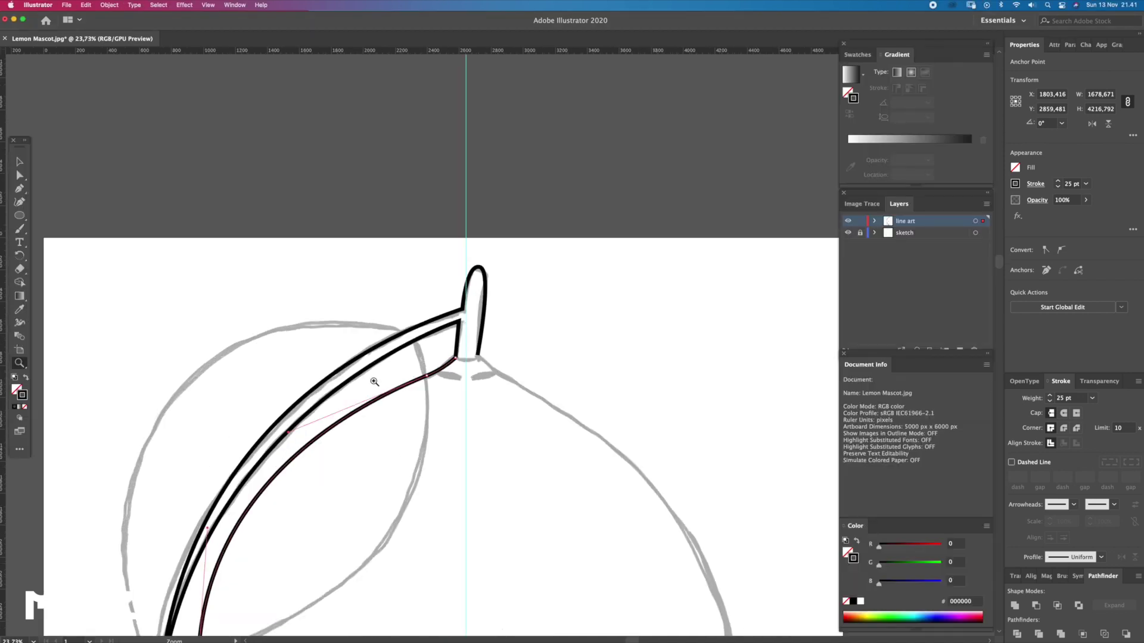
scroll(421, 396, down, 2)
- Zoom out around the stalk and start the leaf outline at its bottom tip
key(z)
mouse_move(446, 383)
mouse_down()
mouse_move(502, 429)
mouse_move(373, 413)
mouse_up()
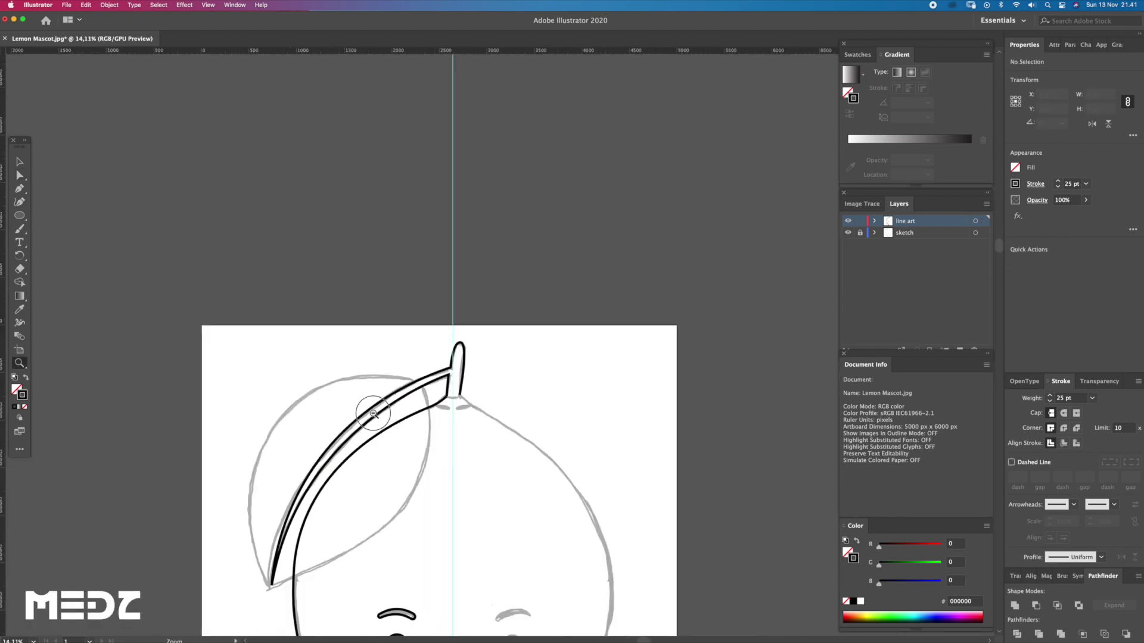
scroll(374, 412, down, 3)
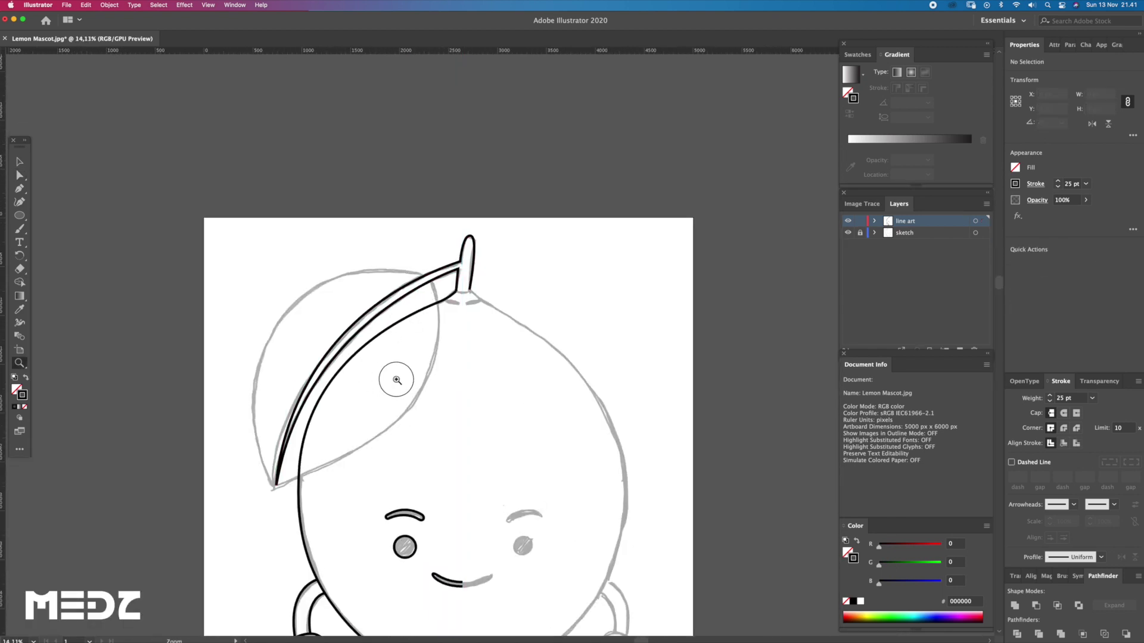
scroll(397, 379, up, 2)
key(p)
click(249, 528)
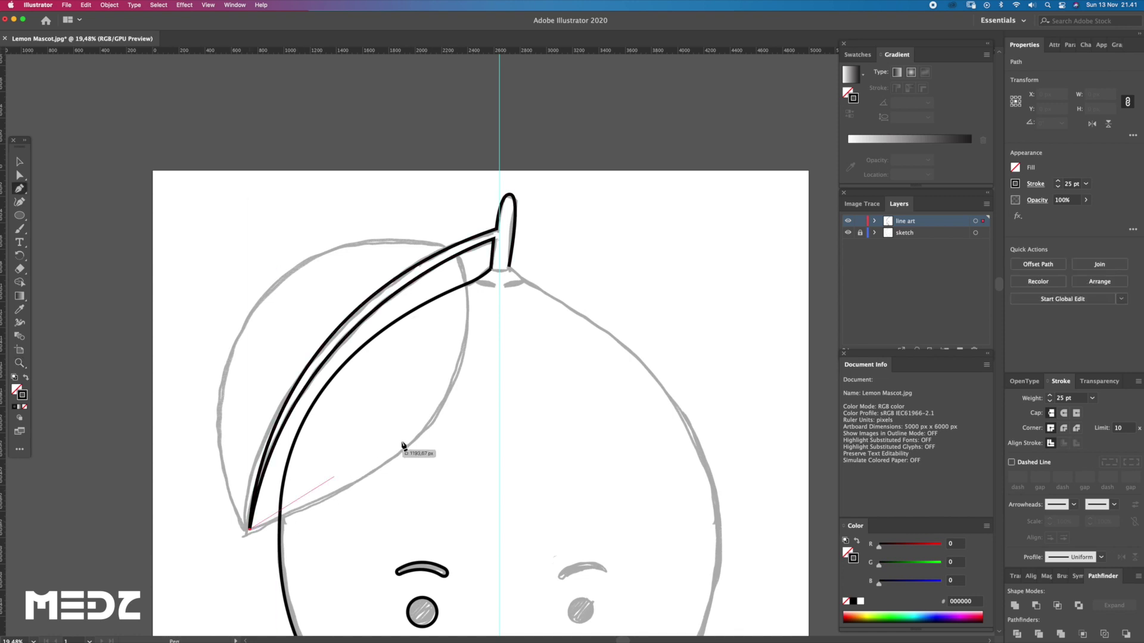
- Draw curved anchors along the leaf's lower and upper edges, closing at the bottom tip
drag(414, 441, 488, 367)
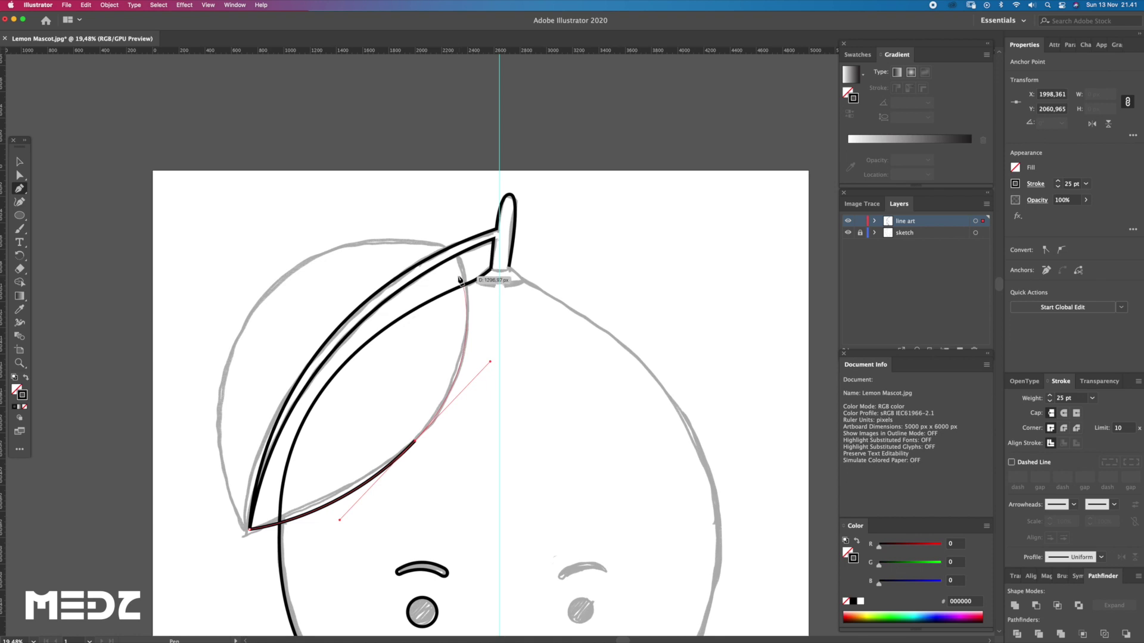
drag(421, 443, 426, 435)
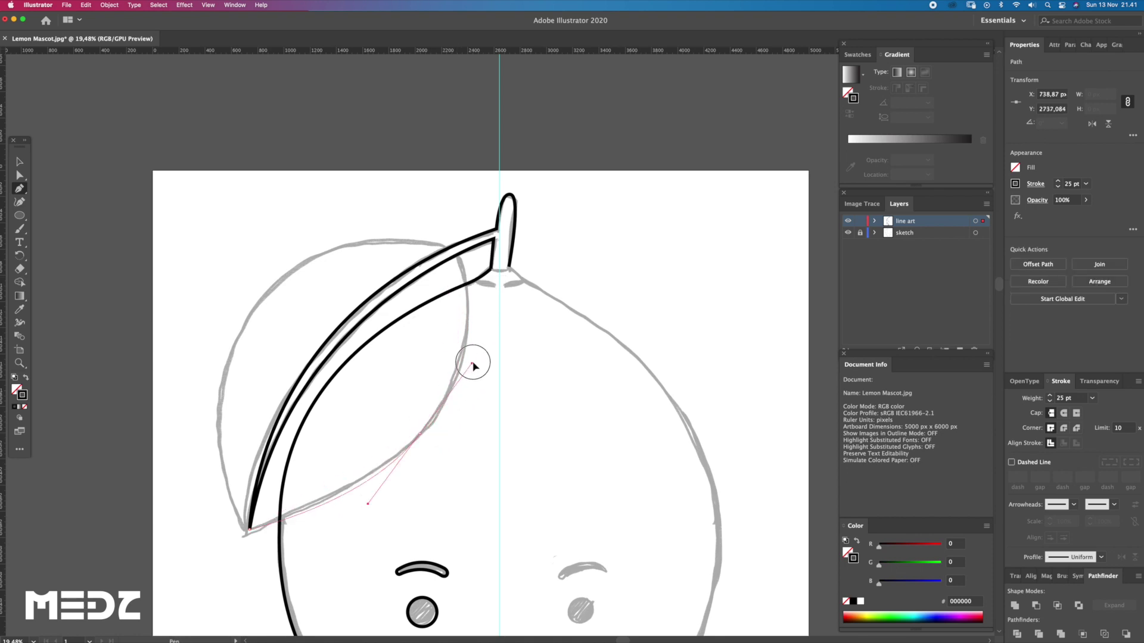
drag(455, 254, 449, 251)
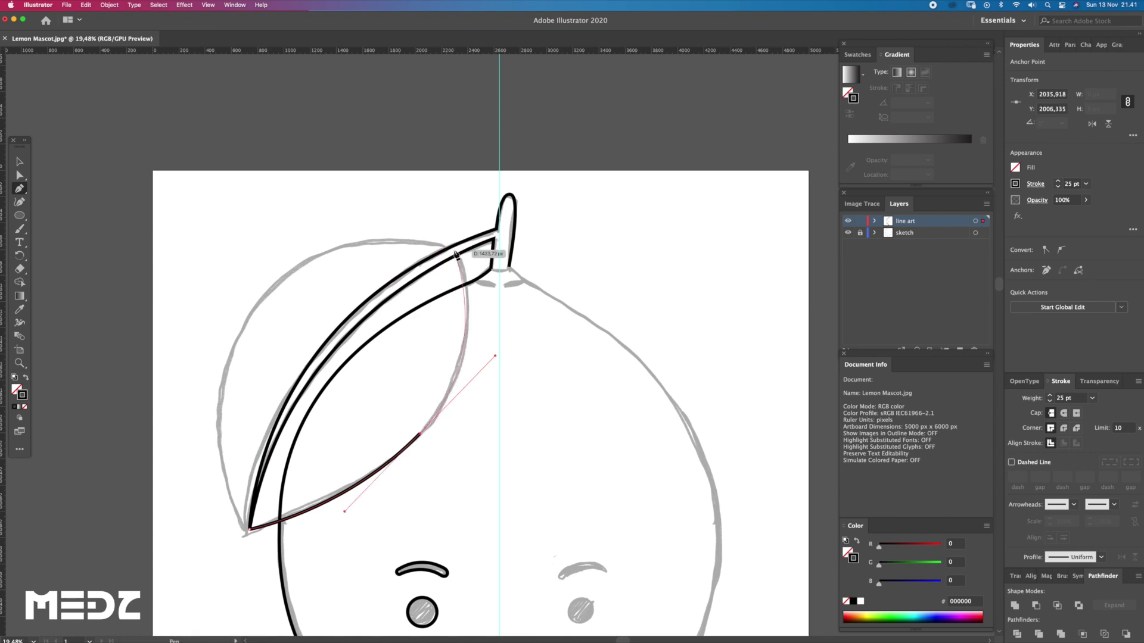
drag(380, 304, 428, 275)
drag(301, 285, 237, 388)
mouse_move(297, 500)
mouse_down()
mouse_move(295, 422)
mouse_move(322, 449)
mouse_up()
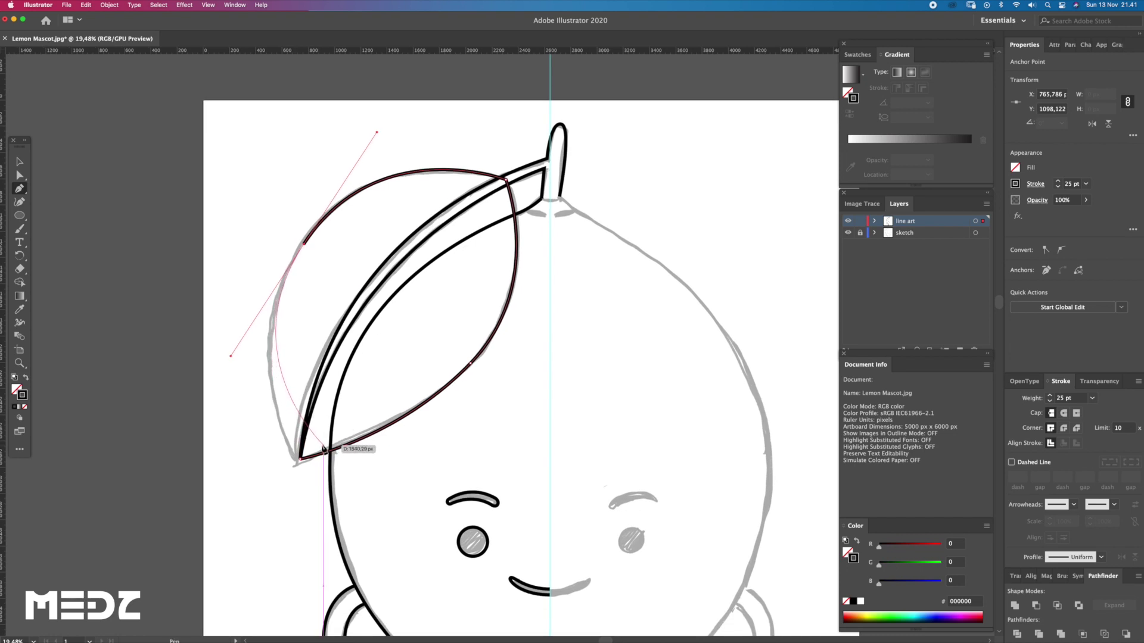
drag(316, 433, 326, 459)
- Refine the leaf's upper-left curve handle, then zoom out and centre the whole lemon
key(a)
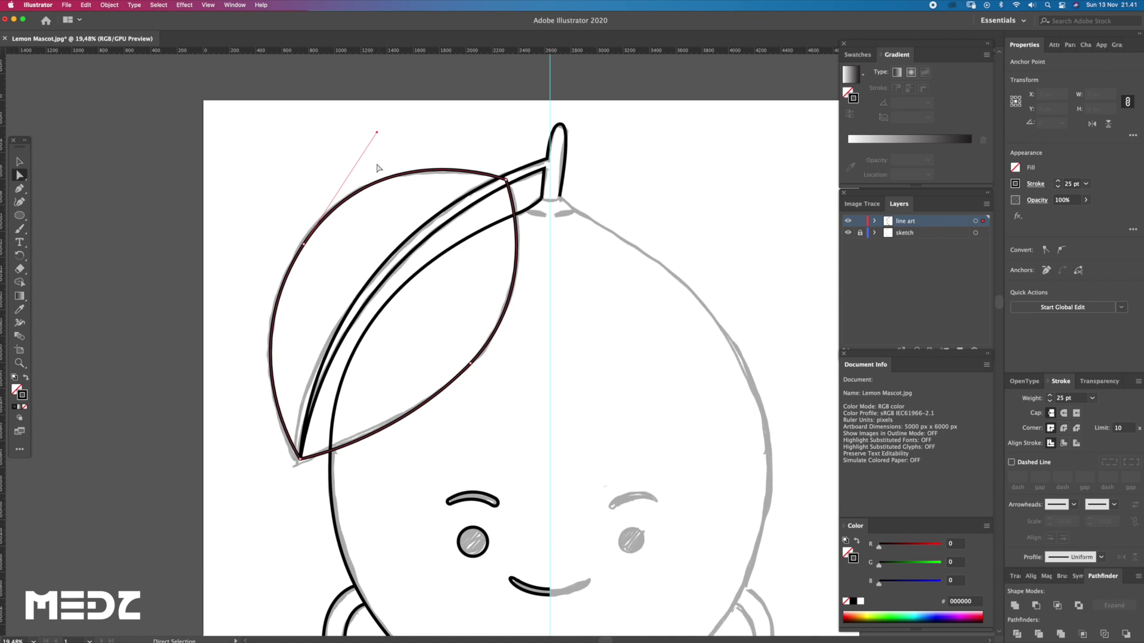
drag(378, 133, 380, 127)
click(455, 212)
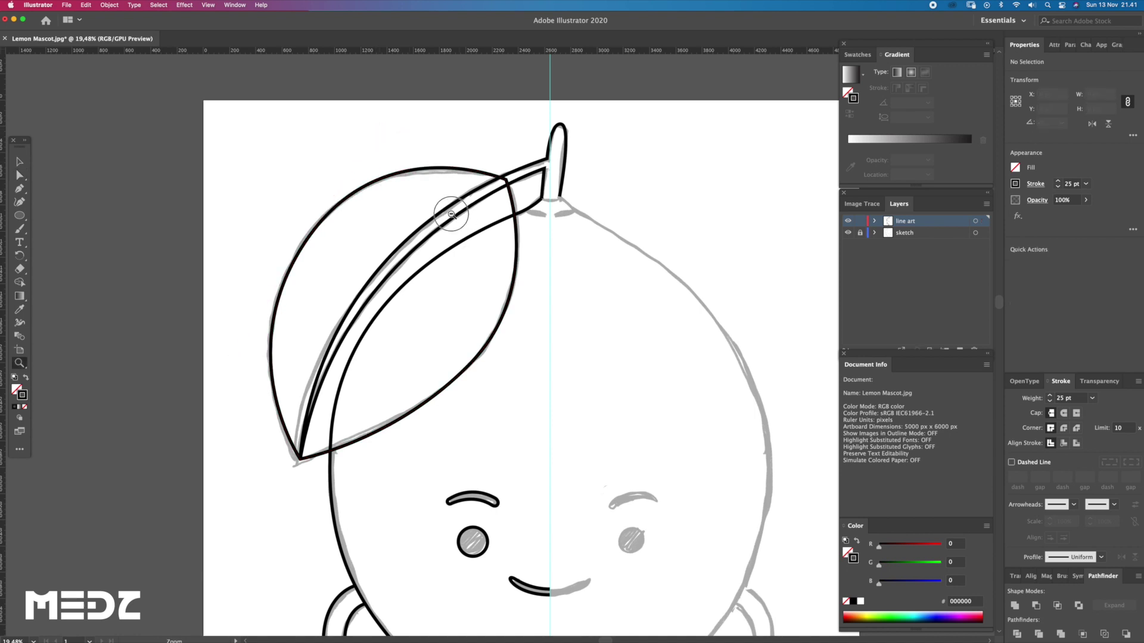
key(z)
drag(455, 212, 401, 206)
alt+click(411, 220)
drag(527, 276, 429, 276)
scroll(429, 276, right, 2)
scroll(426, 275, right, 2)
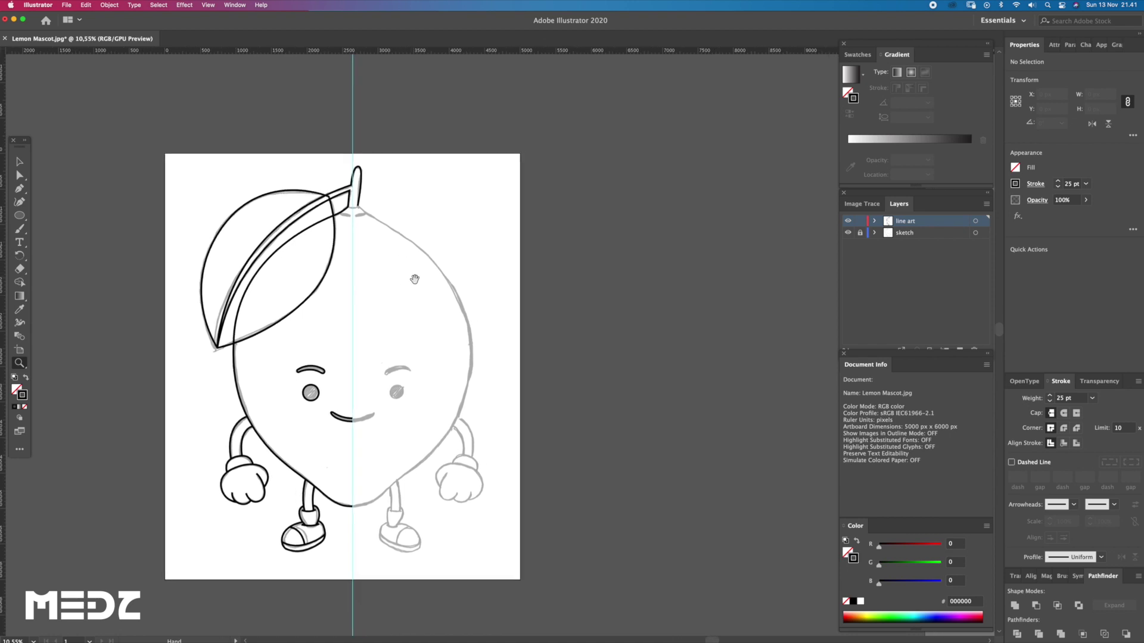
- Marquee-select all the left-half lemon linework and duplicate it
scroll(424, 274, right, 2)
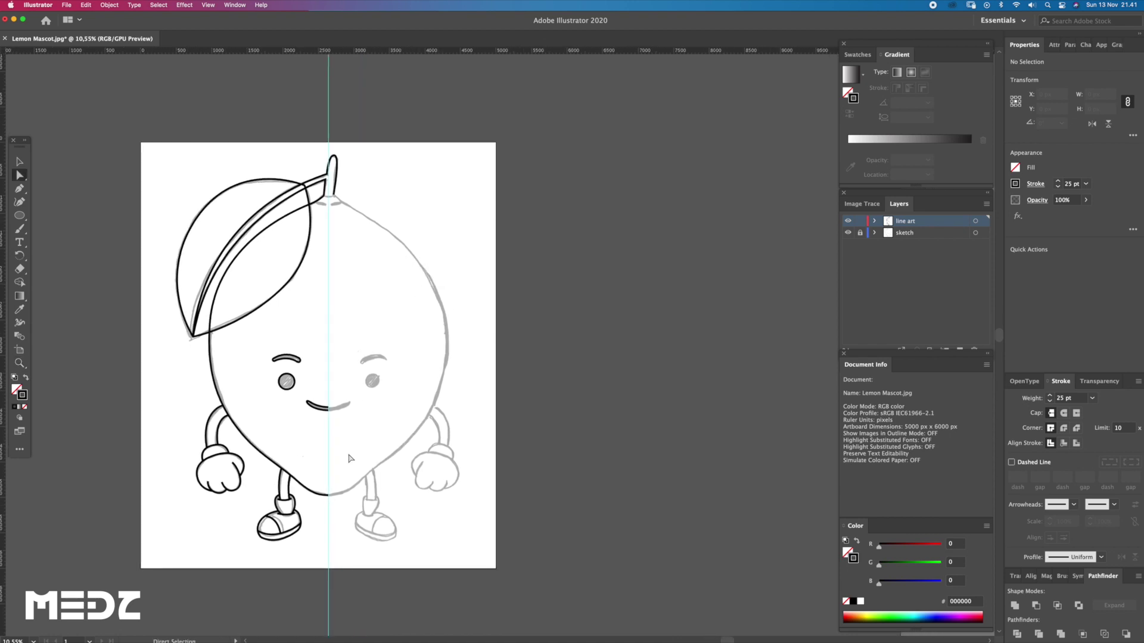
mouse_move(386, 536)
mouse_down()
mouse_move(161, 294)
mouse_move(212, 382)
mouse_move(173, 361)
mouse_move(369, 387)
mouse_up()
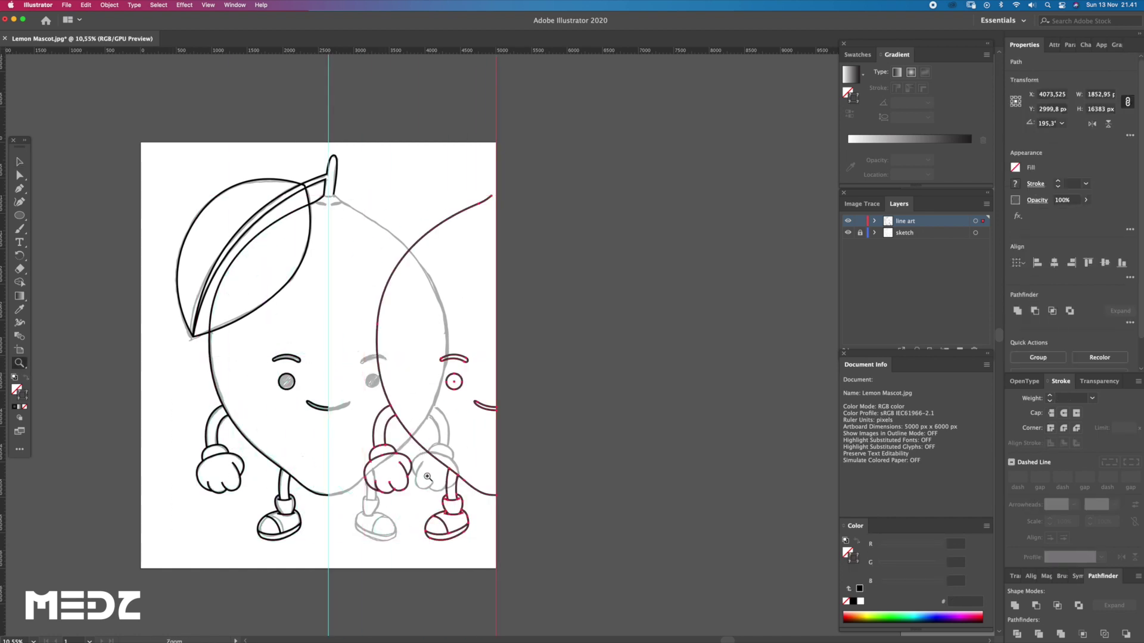
scroll(404, 378, down, 3)
click(454, 473)
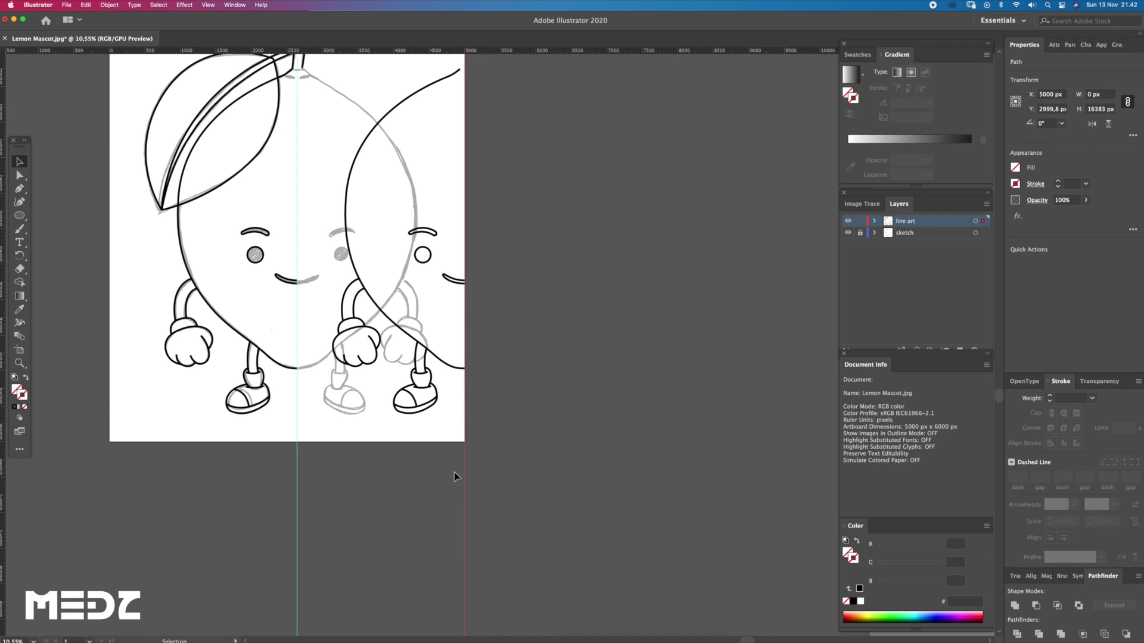
key(plus)
scroll(446, 417, up, 3)
scroll(438, 268, up, 2)
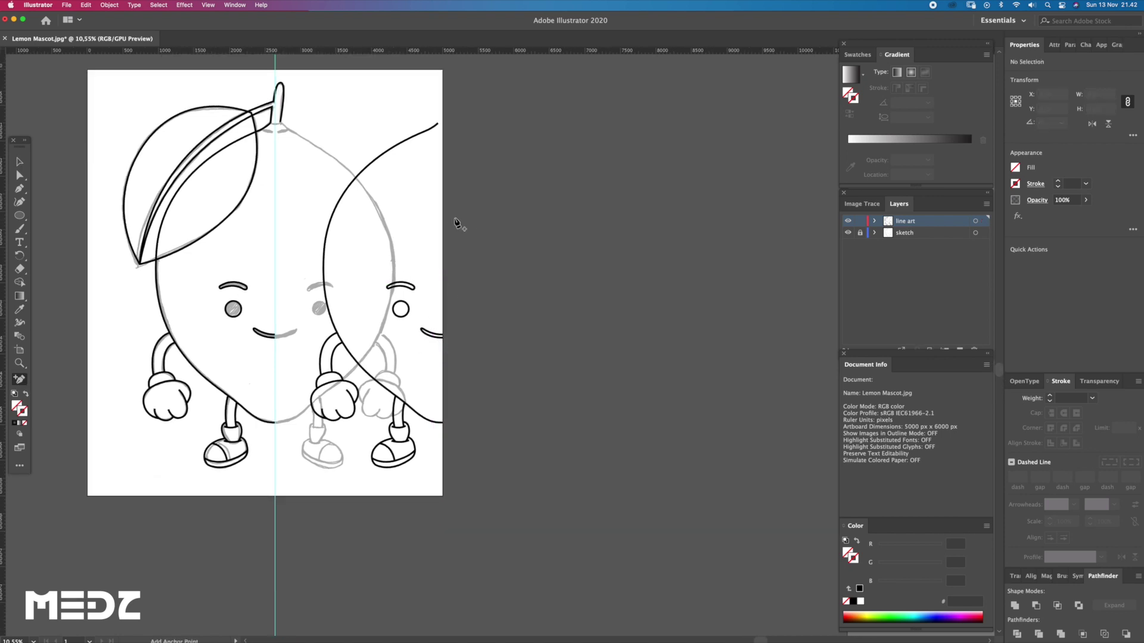
key(v)
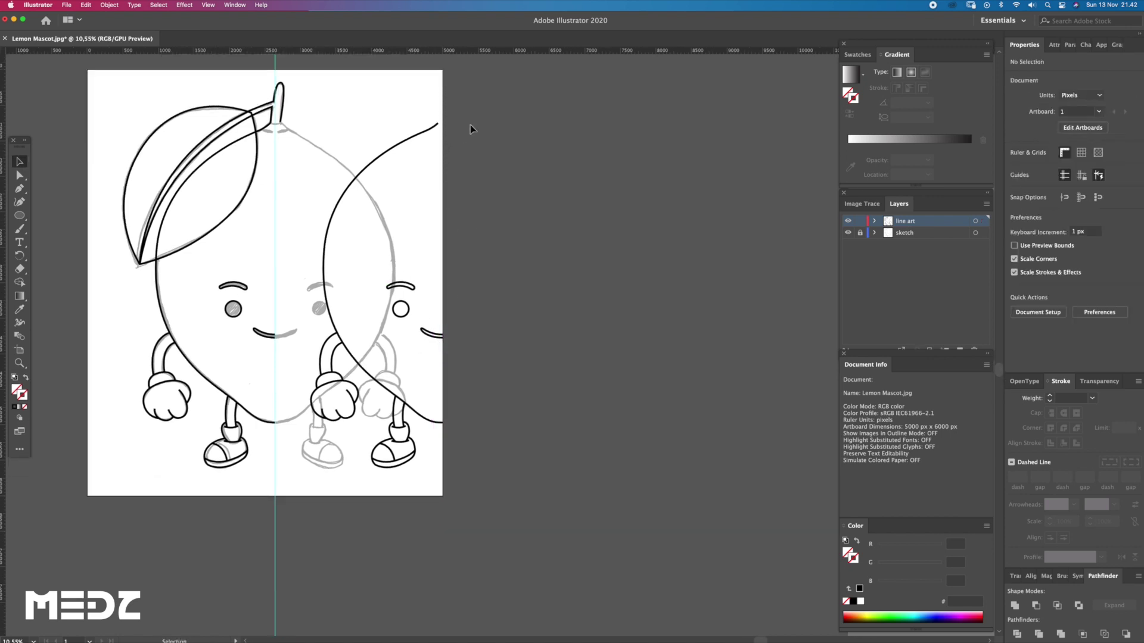
- Mirror the copy with the Reflect tool and move it onto the sketch's right side
drag(349, 476, 332, 114)
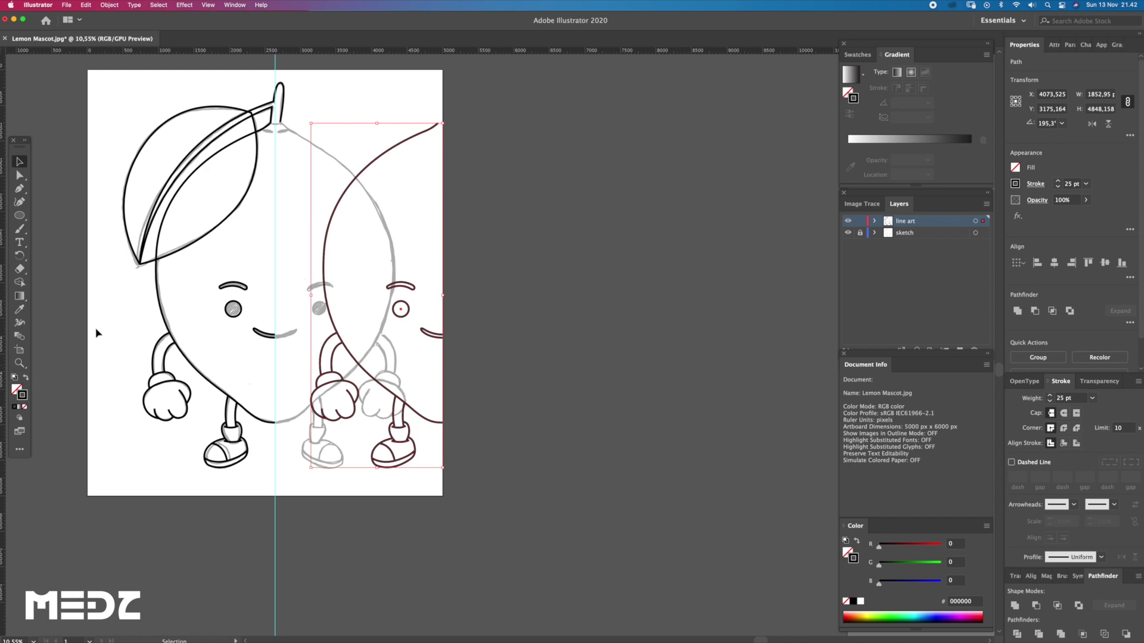
drag(20, 255, 71, 282)
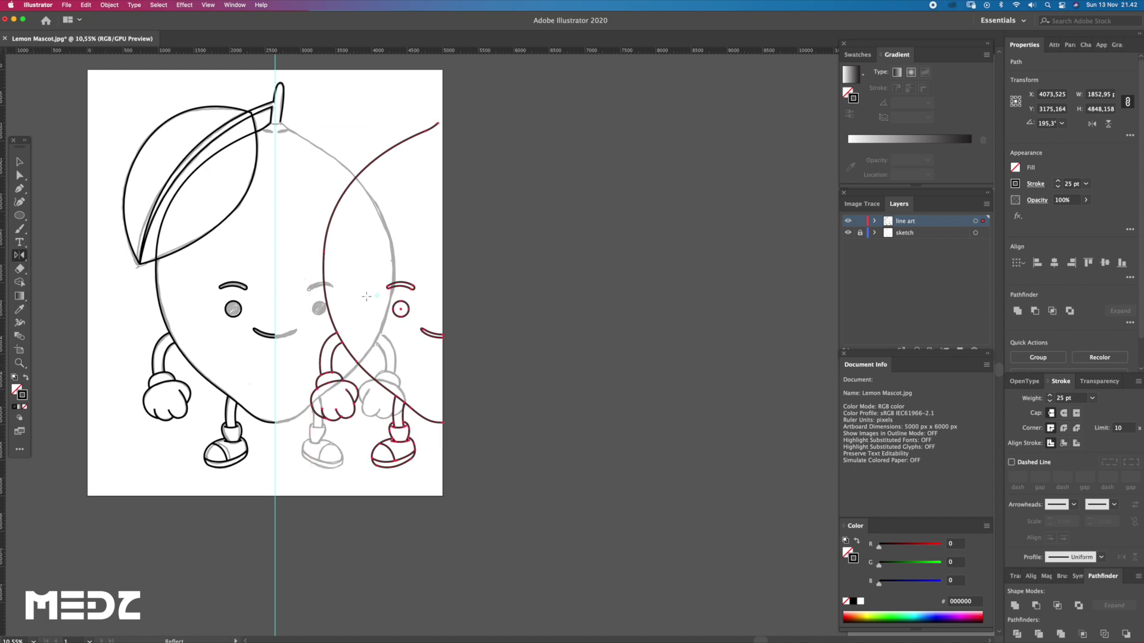
mouse_move(503, 362)
mouse_down()
mouse_move(302, 421)
mouse_move(435, 293)
mouse_up()
drag(404, 249, 325, 249)
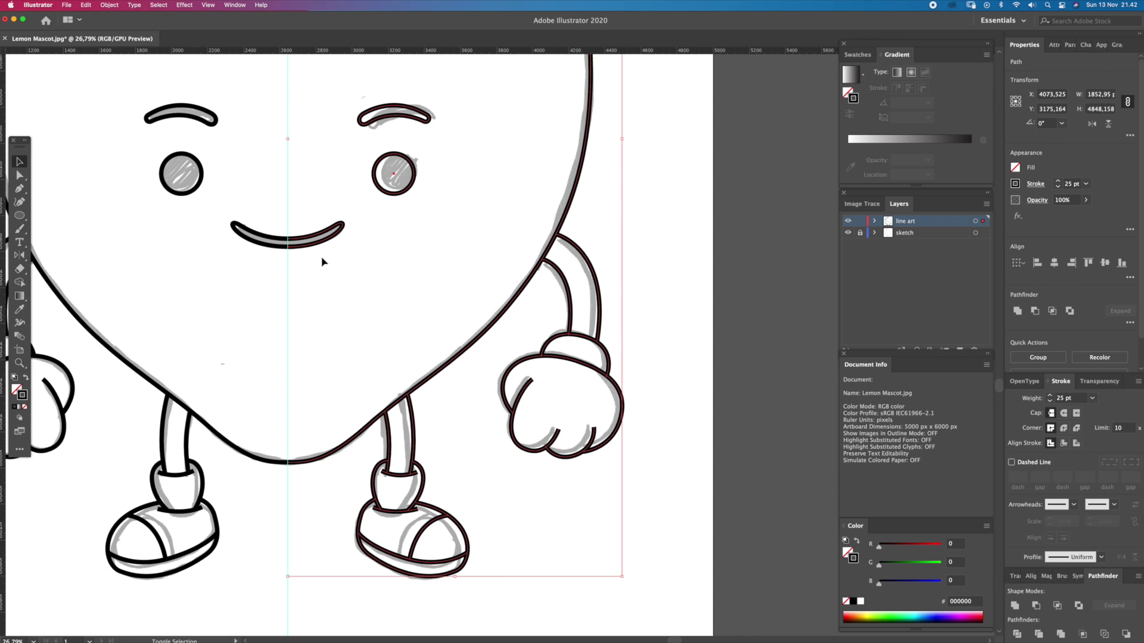
key(z)
drag(298, 252, 411, 308)
key(a)
click(322, 209)
right_click(330, 195)
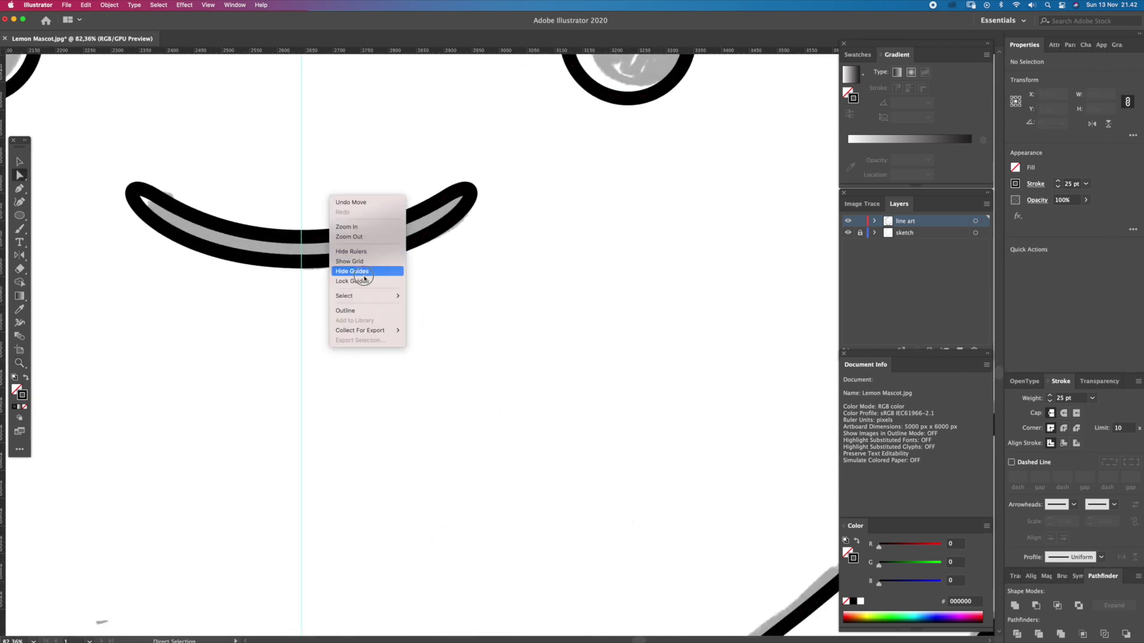
key(Escape)
click(339, 253)
key(v)
key(a)
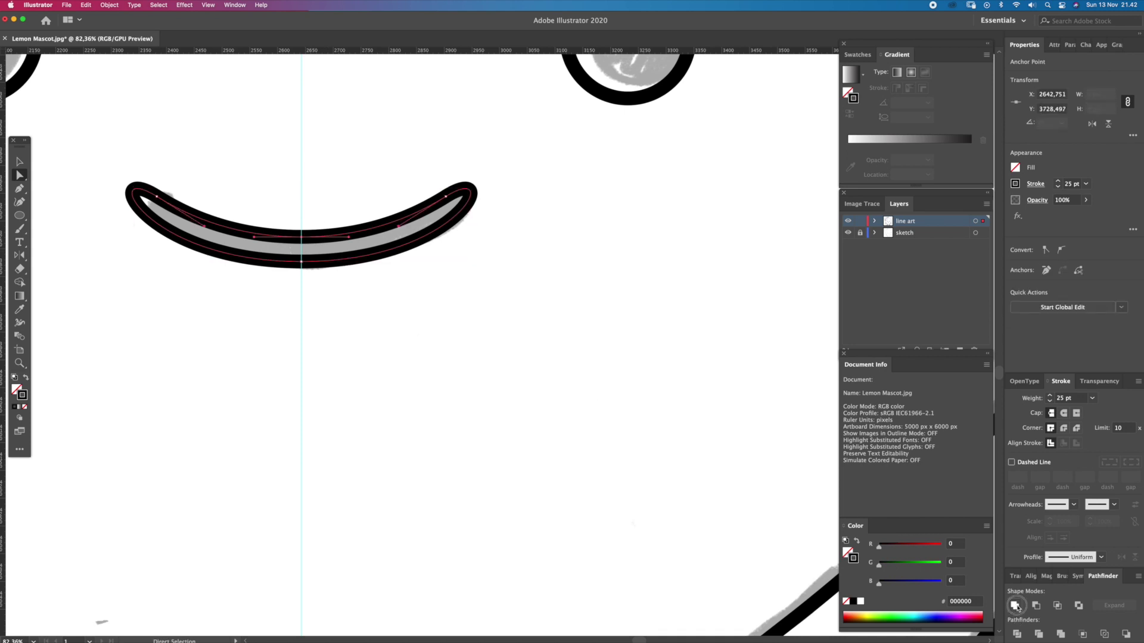
click(537, 420)
key(z)
drag(537, 414, 407, 399)
scroll(406, 398, down, 3)
key(a)
click(339, 468)
click(345, 470)
key(v)
click(361, 472)
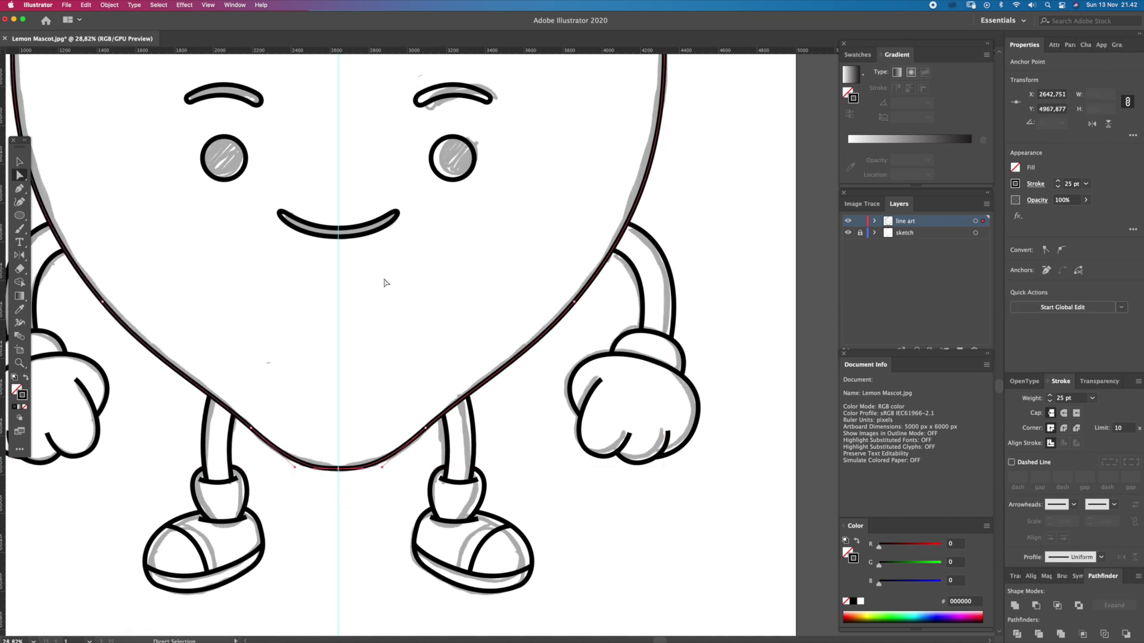
scroll(386, 457, up, 4)
scroll(390, 340, up, 5)
scroll(382, 302, up, 5)
scroll(382, 303, up, 4)
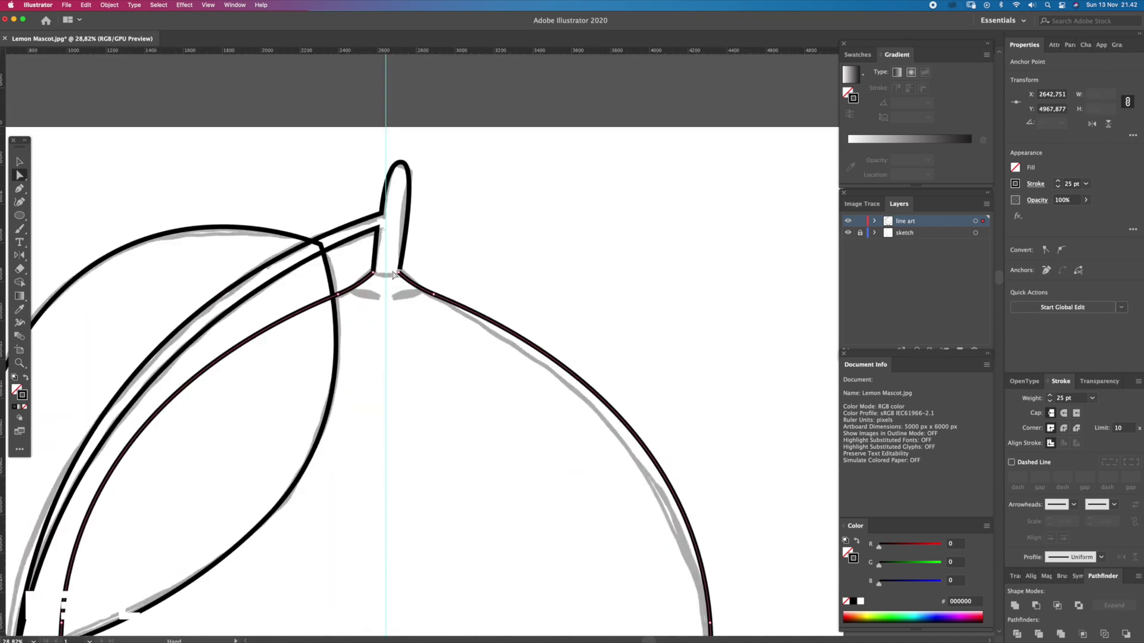
- Extend the body outline across the stem base with a curved segment to the left end
mouse_move(387, 250)
mouse_down()
mouse_move(498, 323)
mouse_move(435, 310)
mouse_up()
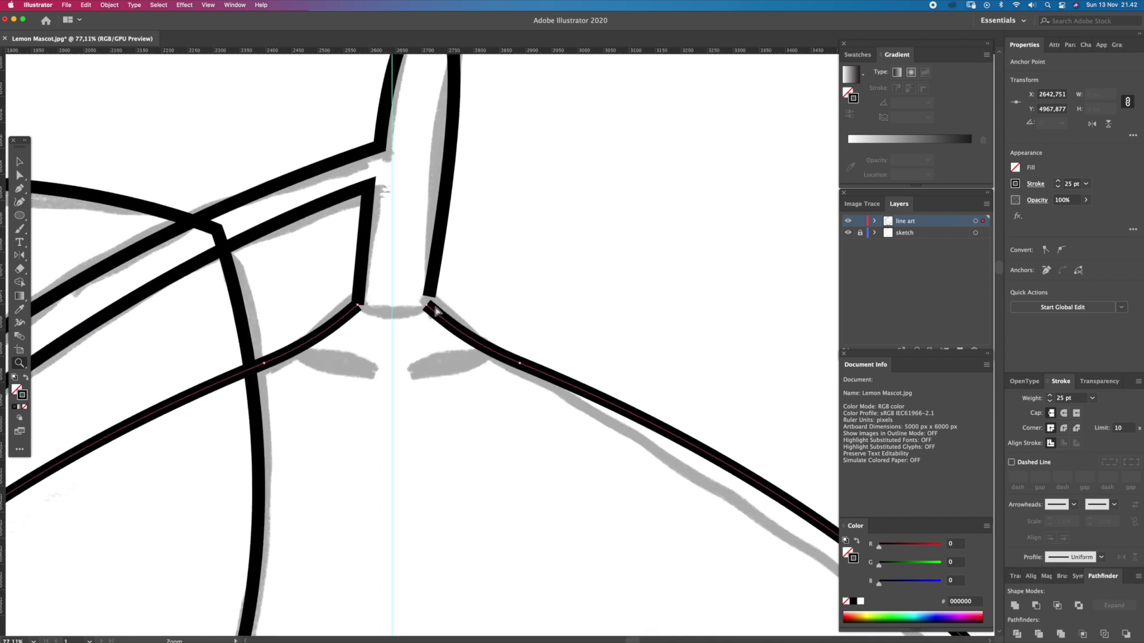
click(427, 307)
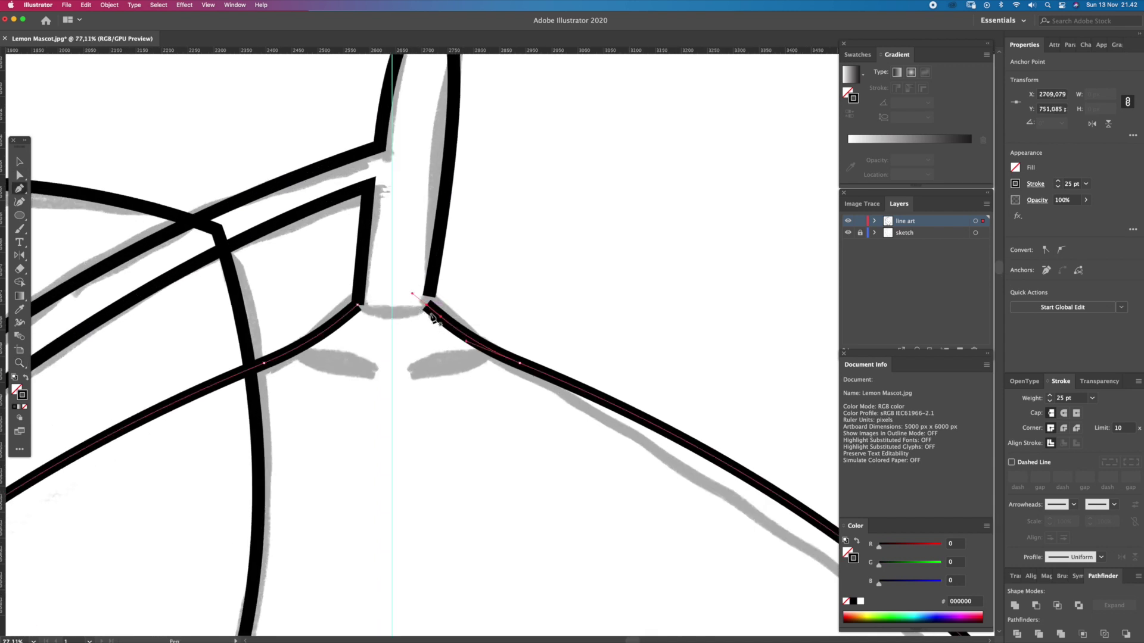
click(428, 306)
click(374, 317)
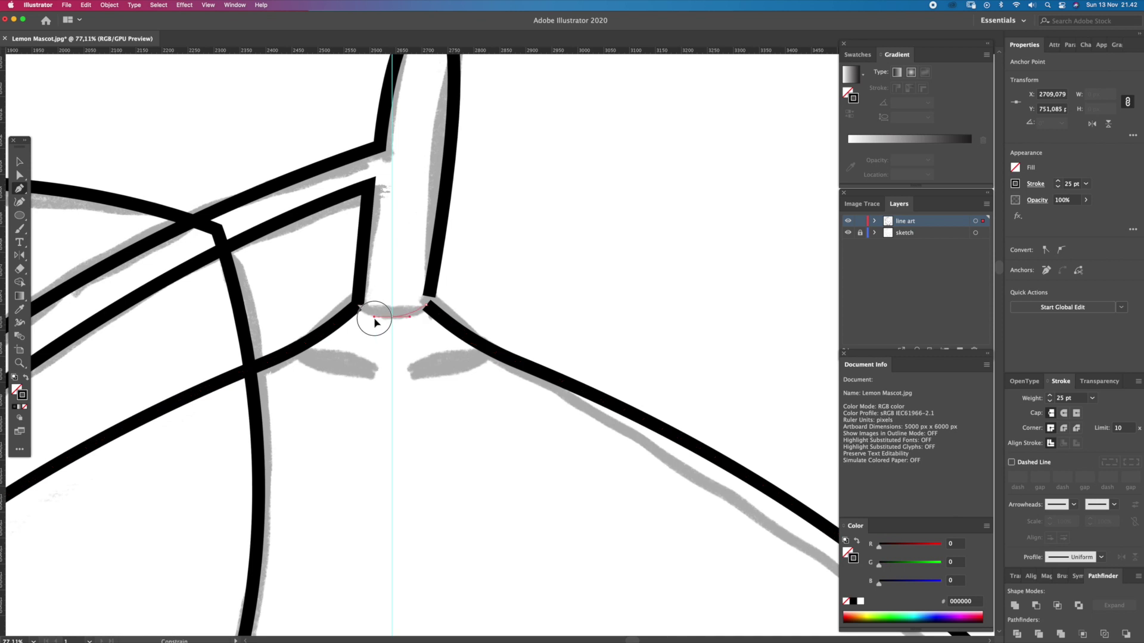
drag(374, 323, 387, 331)
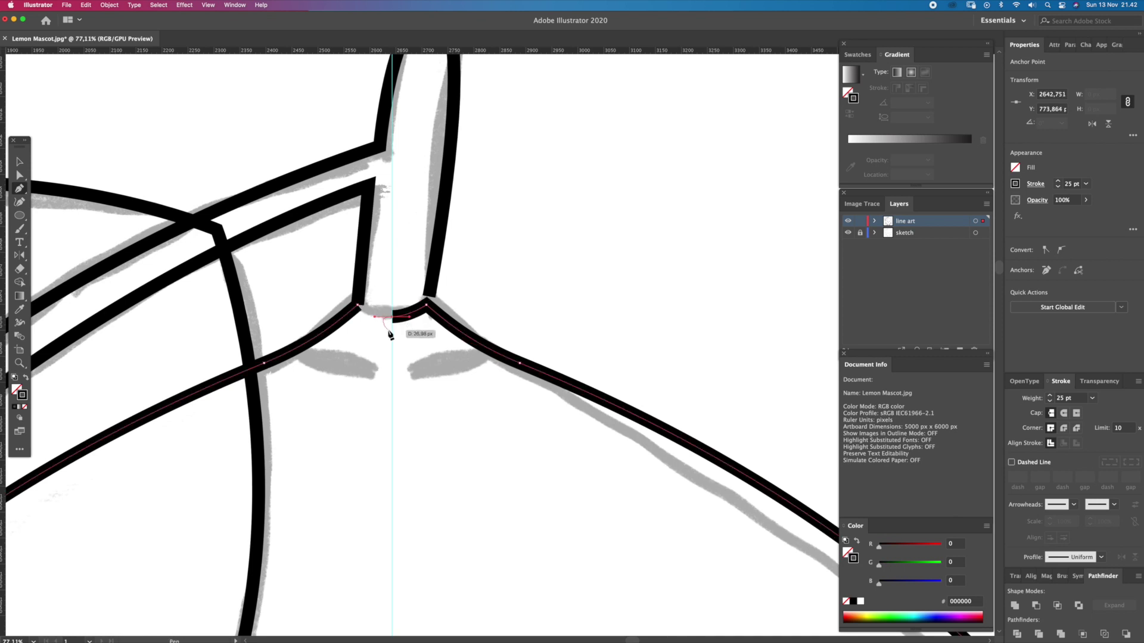
click(358, 305)
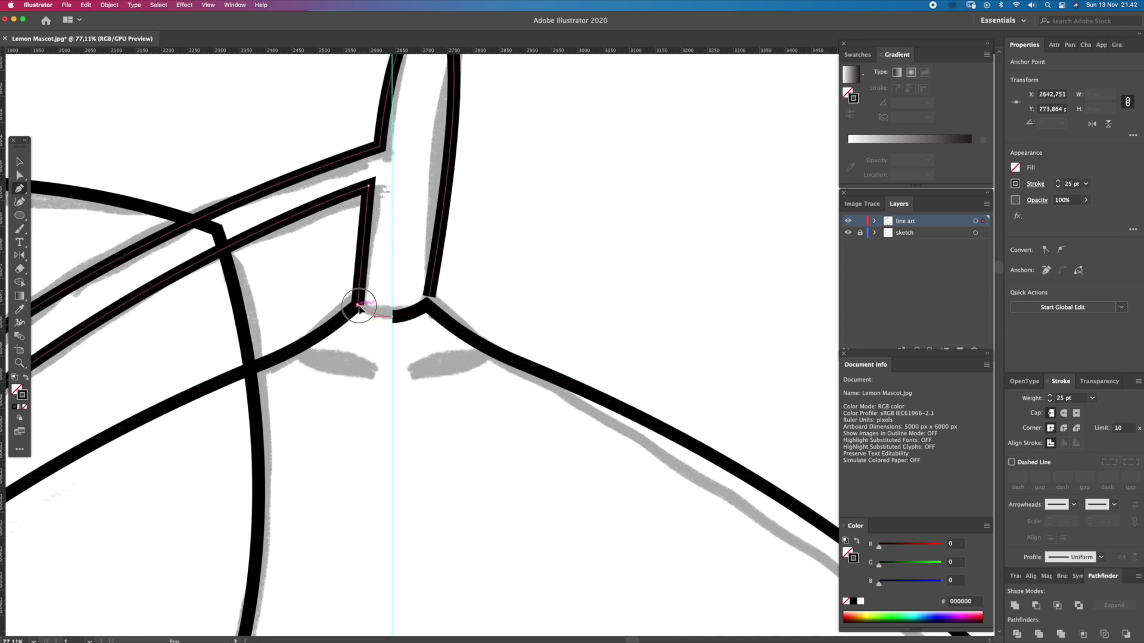
- Delete the stray neck segment and bridge the gap with a new curve
key(a)
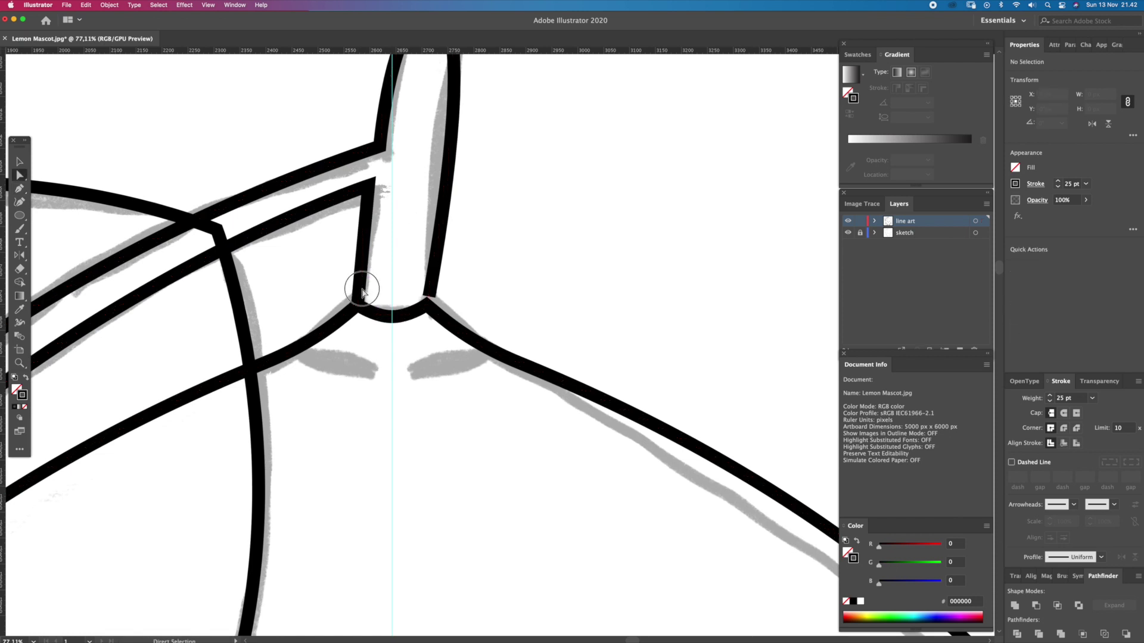
alt+scroll(369, 305, up, 2)
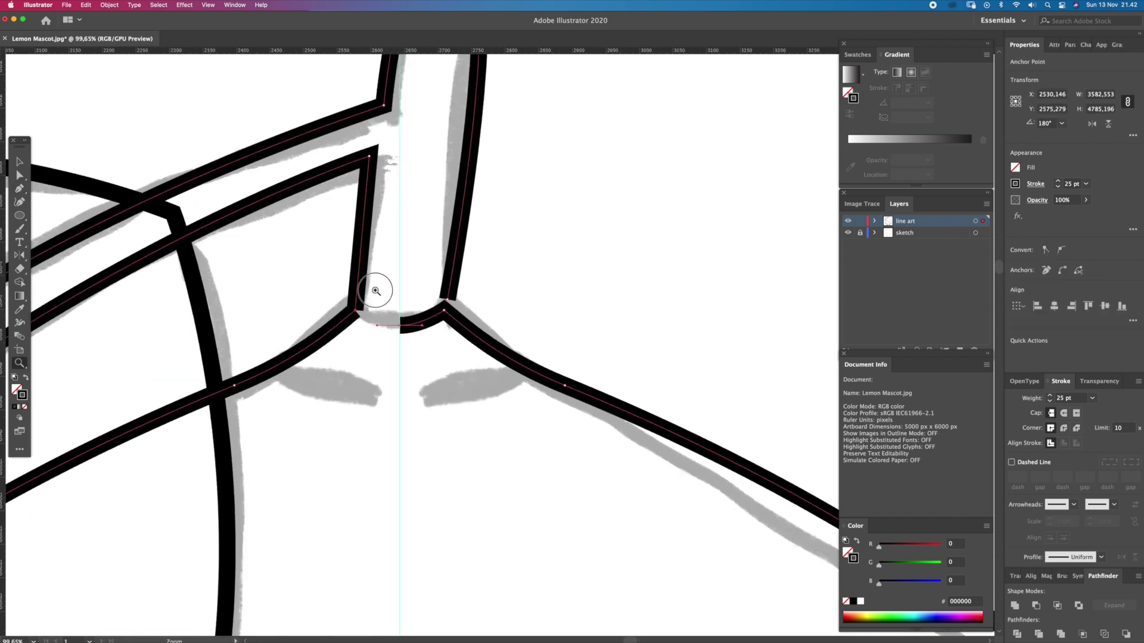
click(356, 316)
click(396, 333)
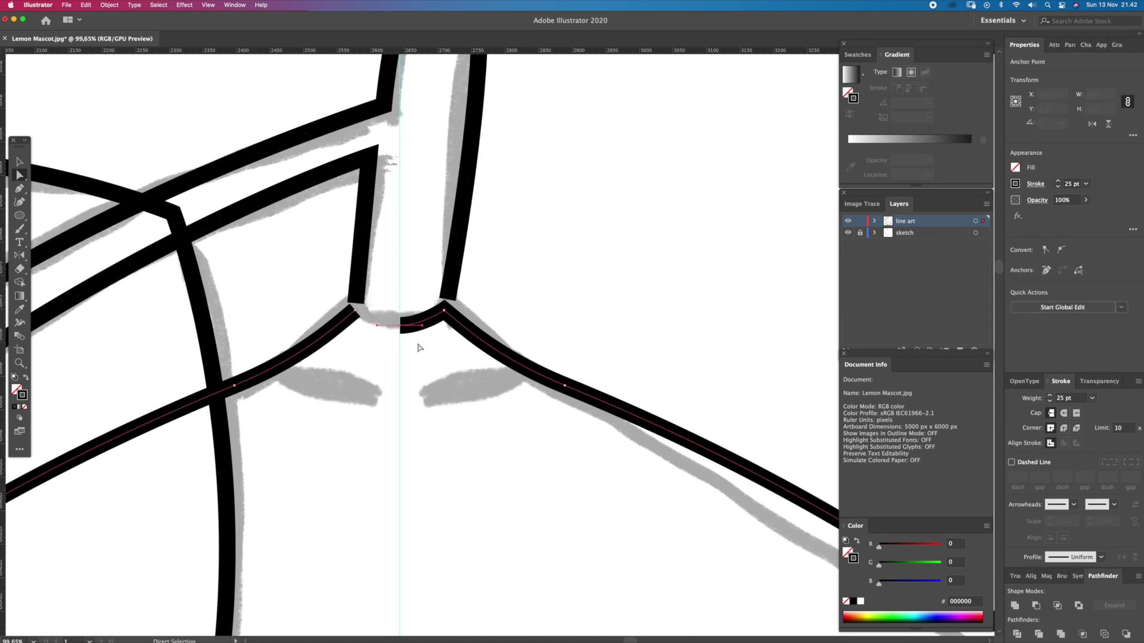
key(Delete)
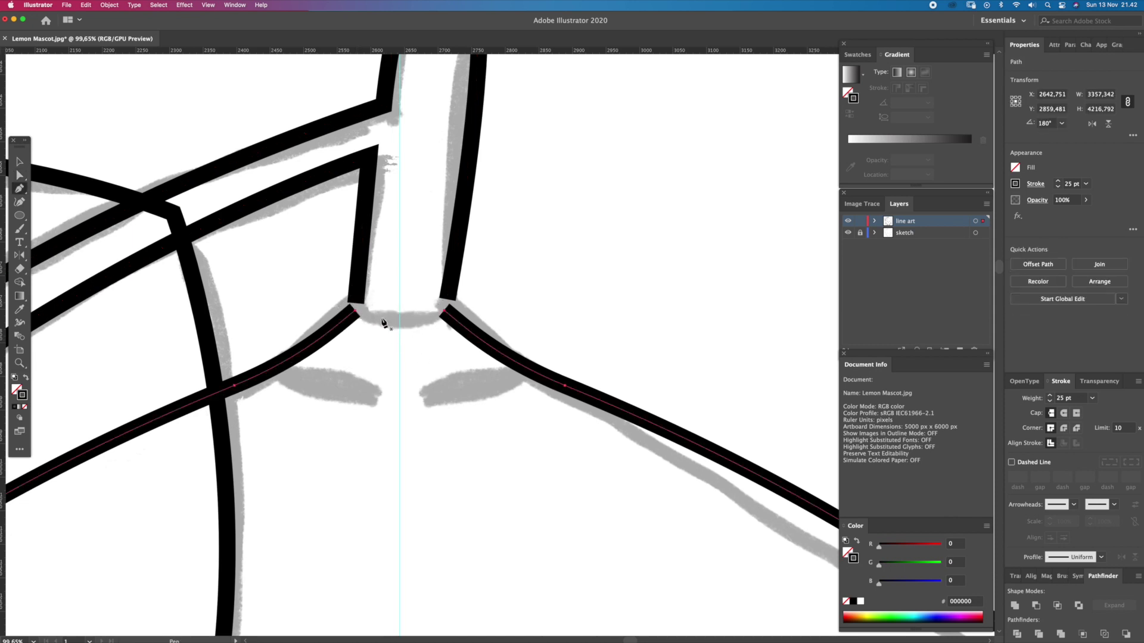
click(355, 310)
drag(400, 326, 429, 326)
click(444, 310)
- Nudge the left neck point down and add a smooth anchor rounding the stem's base
key(a)
click(476, 304)
drag(356, 304, 355, 311)
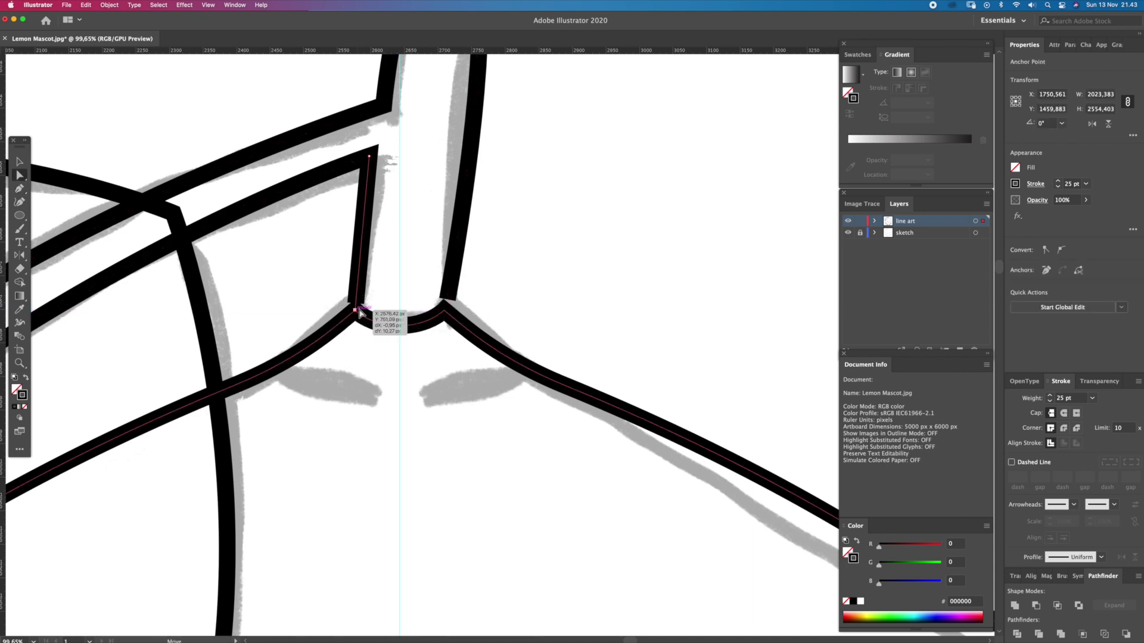
click(443, 310)
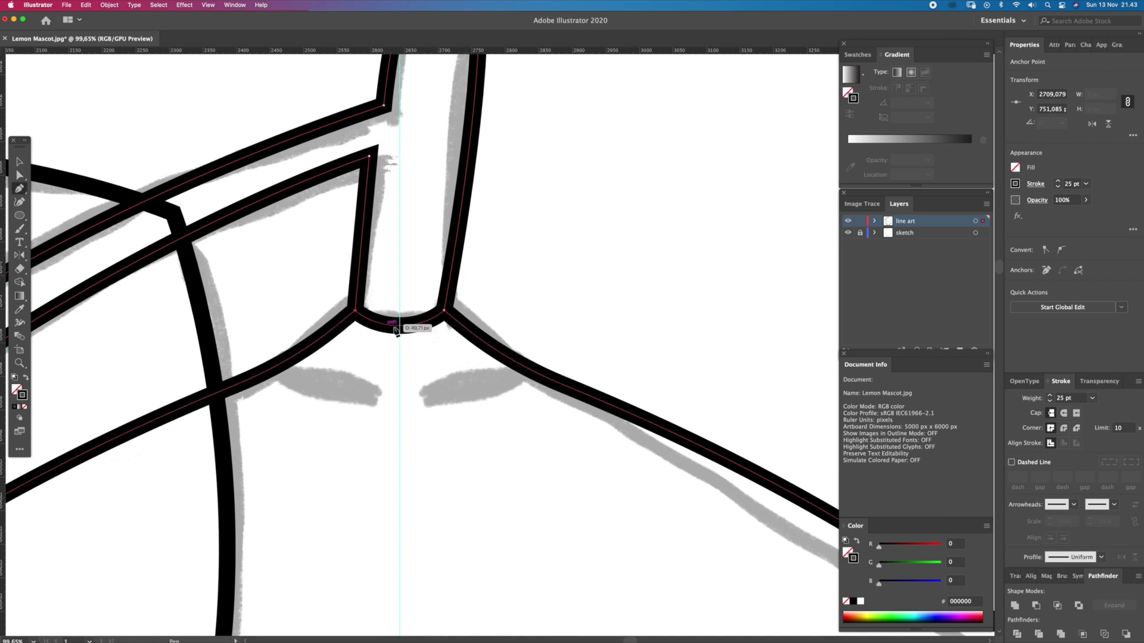
drag(400, 326, 431, 326)
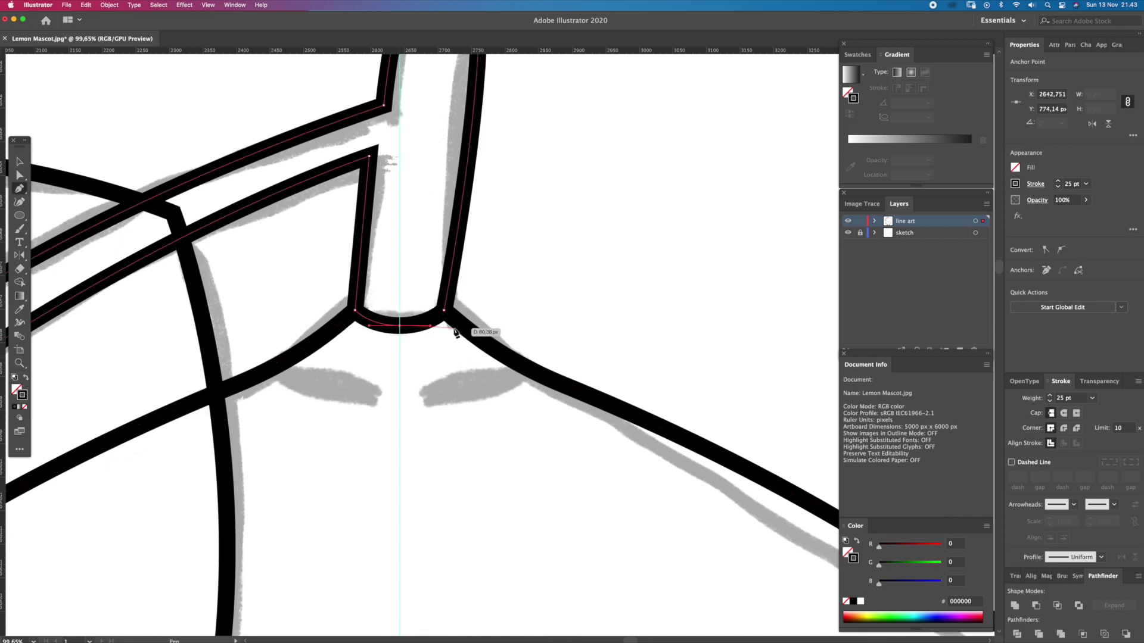
key(z)
mouse_move(517, 294)
mouse_down()
mouse_move(437, 297)
mouse_move(474, 273)
mouse_up()
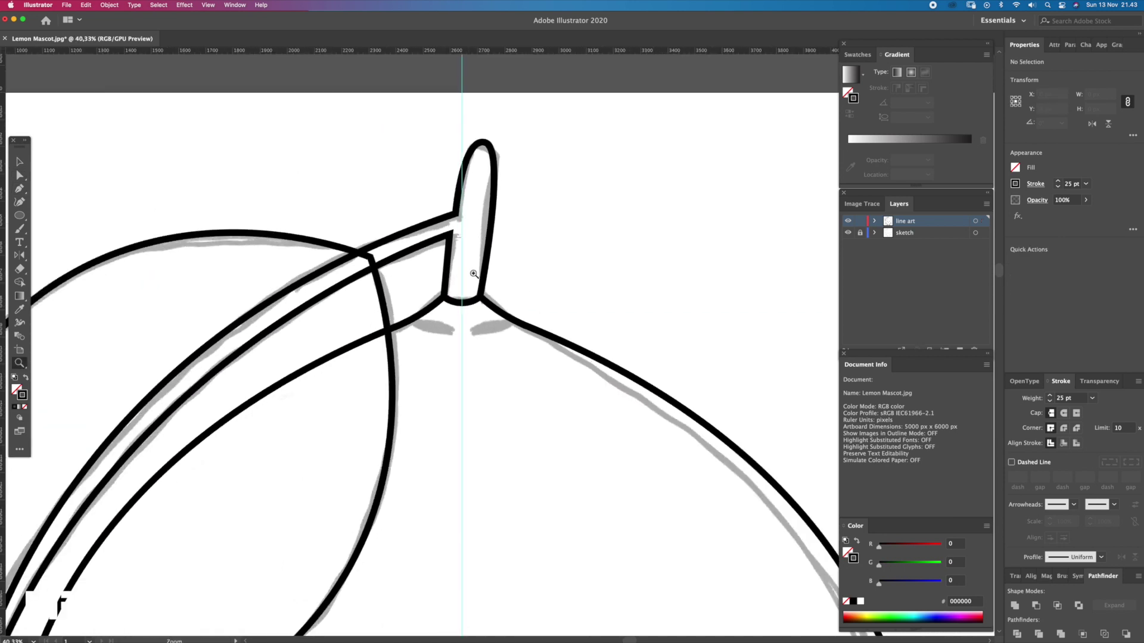
- Zoom in on the stem joint, then zoom out to view the whole mascot
click(488, 257)
drag(488, 258, 494, 262)
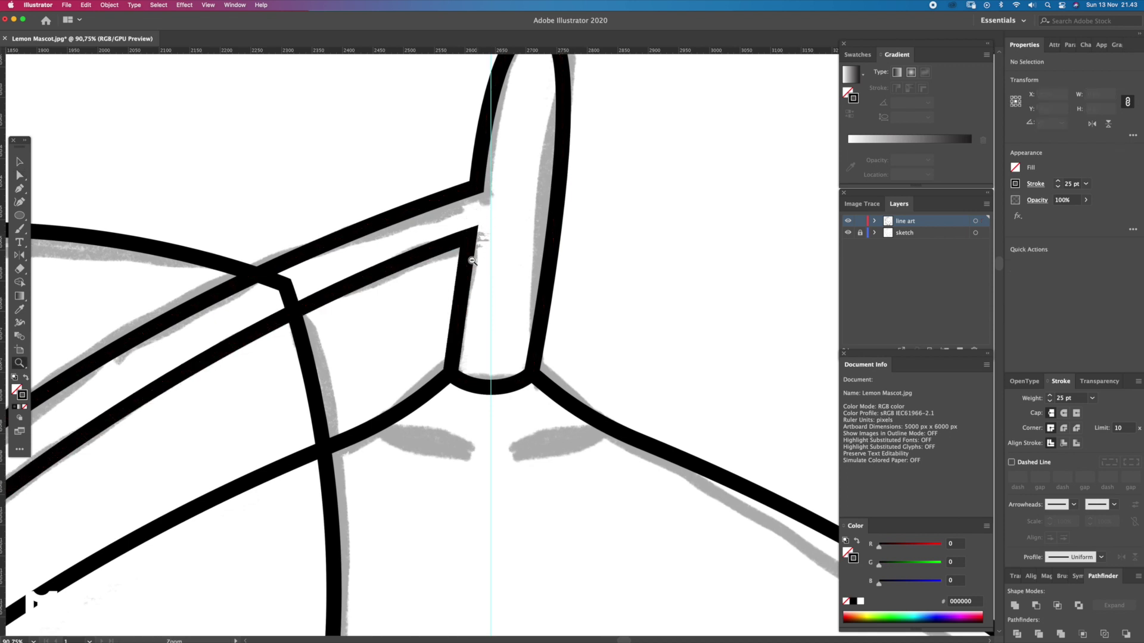
key(z)
drag(468, 248, 405, 277)
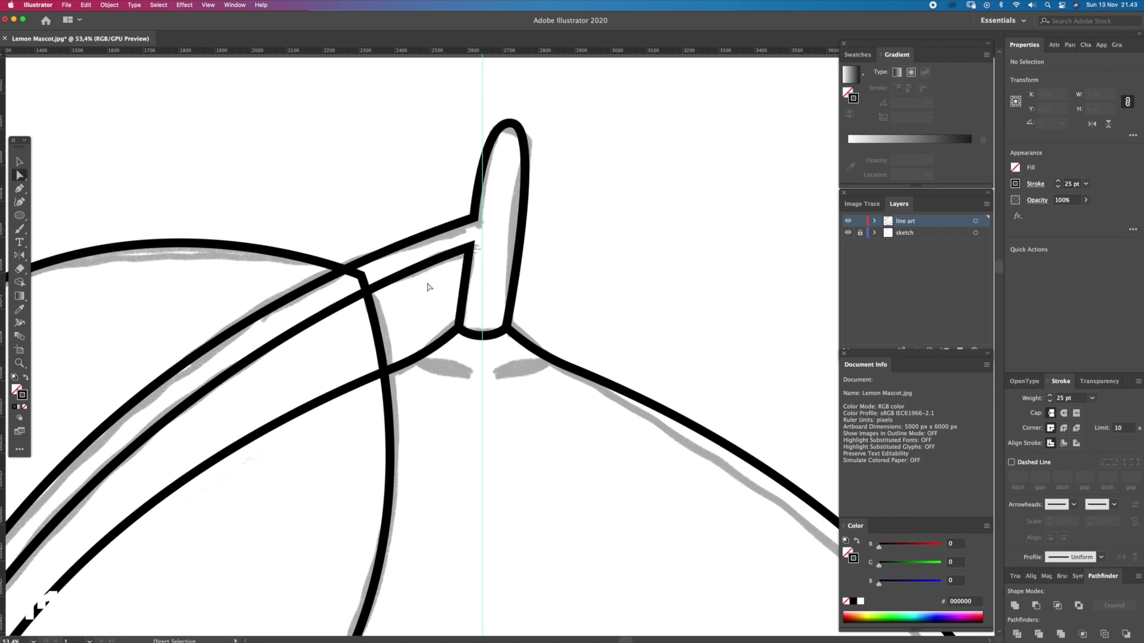
click(405, 265)
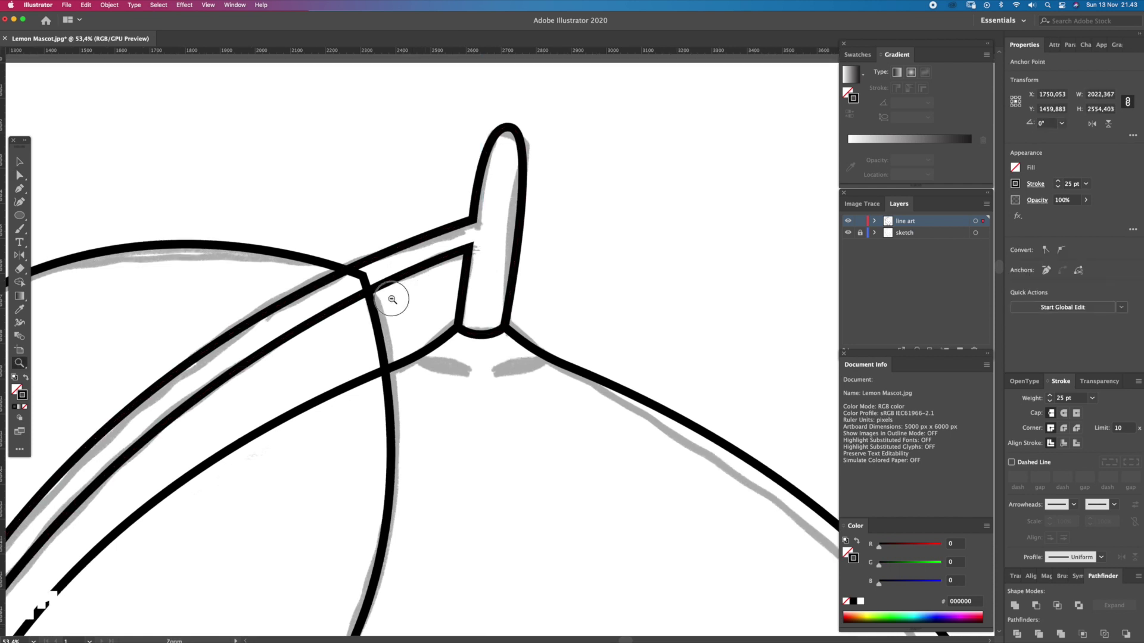
scroll(405, 265, down, 5)
click(490, 324)
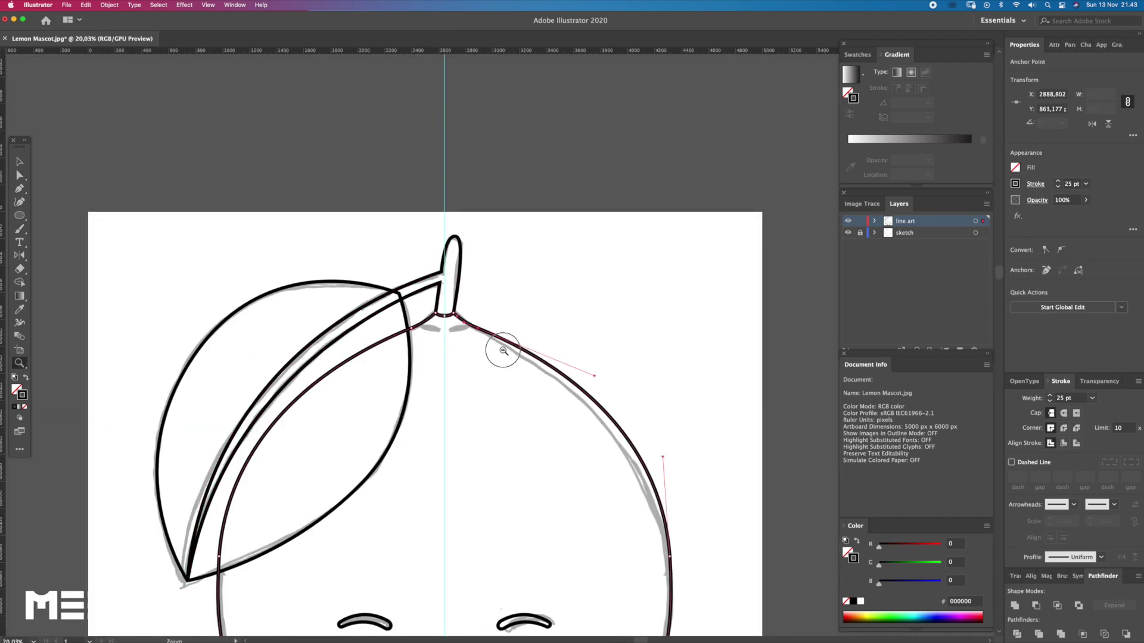
scroll(498, 343, down, 3)
scroll(491, 326, down, 2)
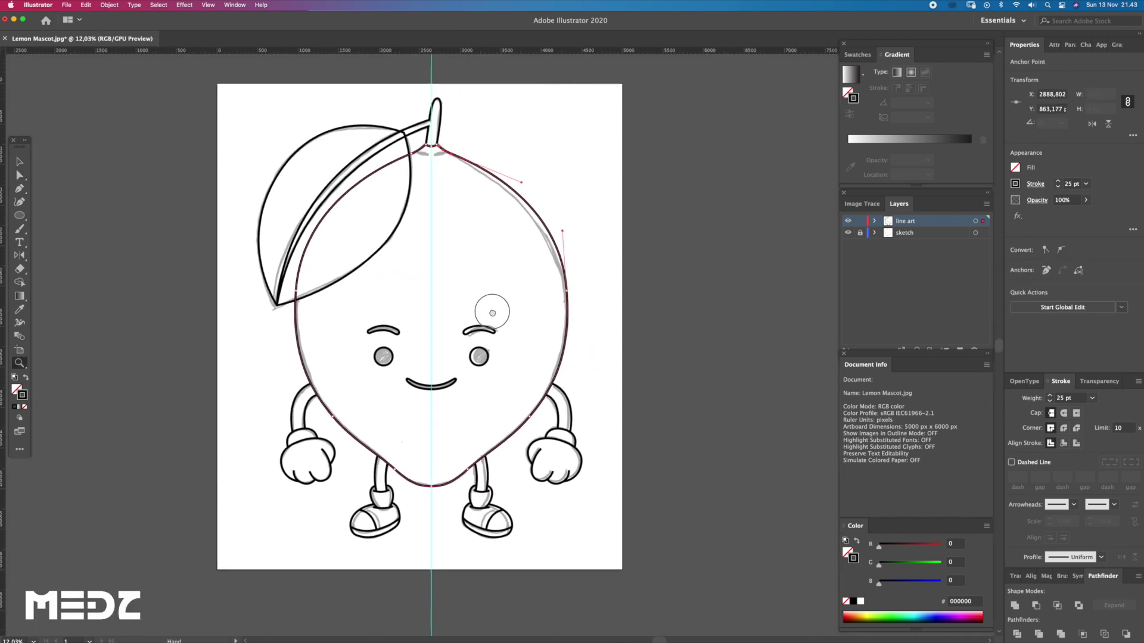
scroll(489, 300, down, 2)
scroll(488, 302, down, 1)
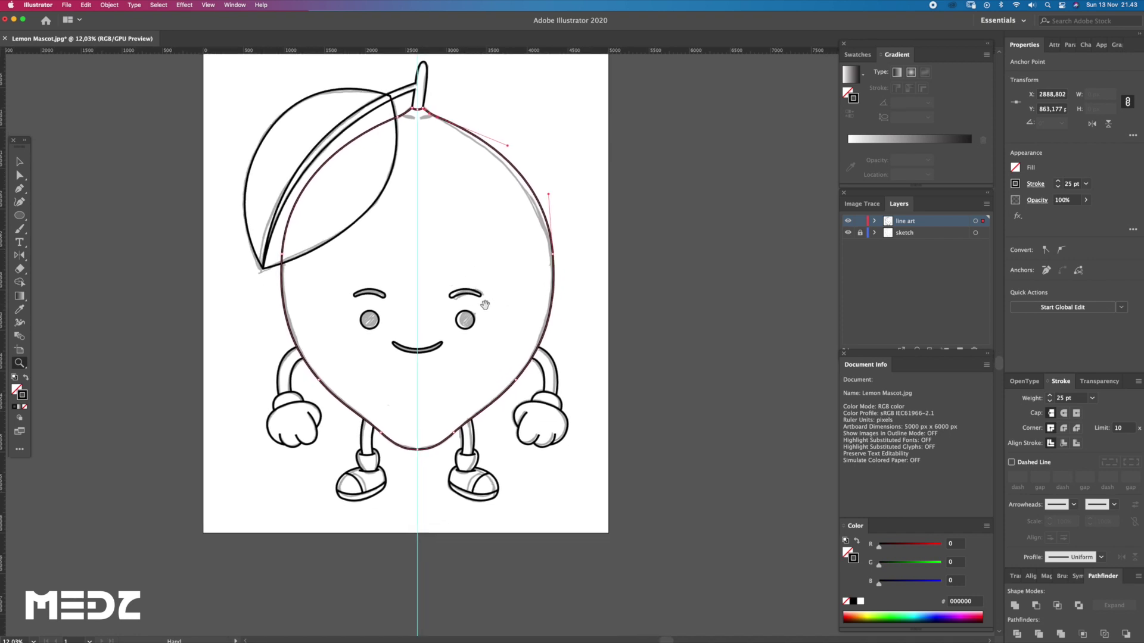
scroll(498, 320, up, 2)
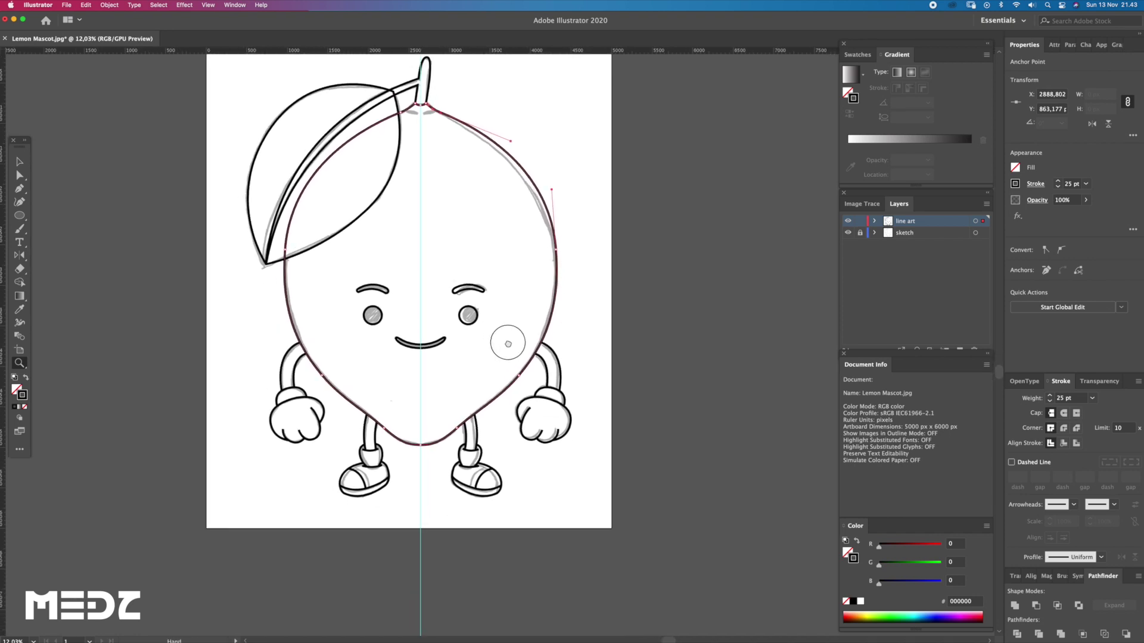
scroll(498, 324, up, 2)
- Centre the mascot on the page and lock the line art layer
click(519, 438)
click(489, 242)
click(519, 452)
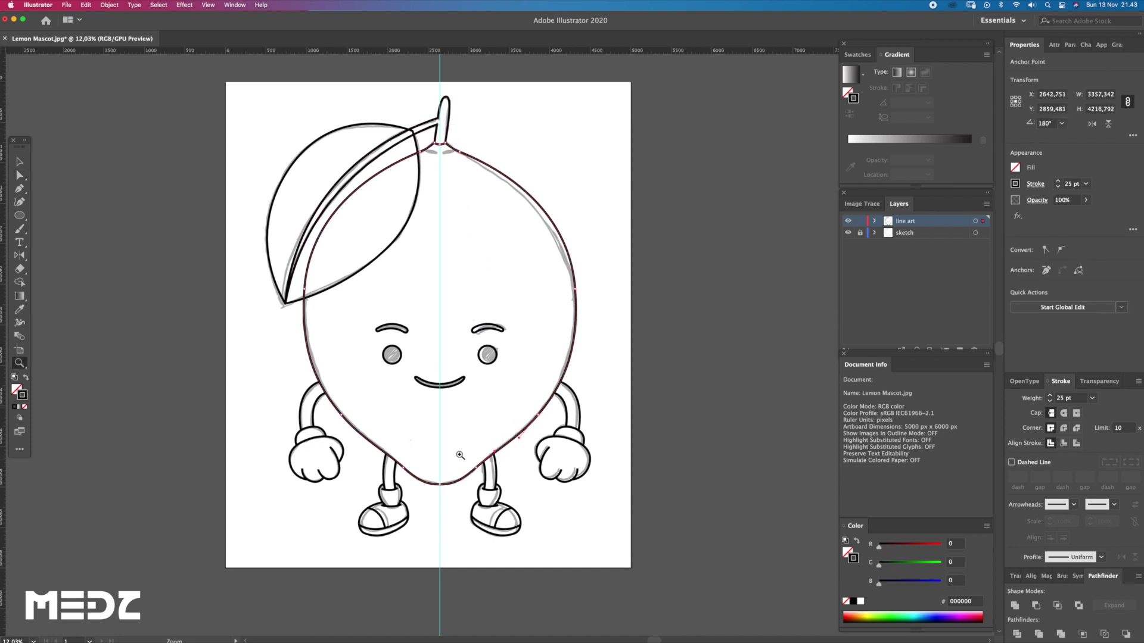
drag(465, 459, 579, 427)
click(860, 220)
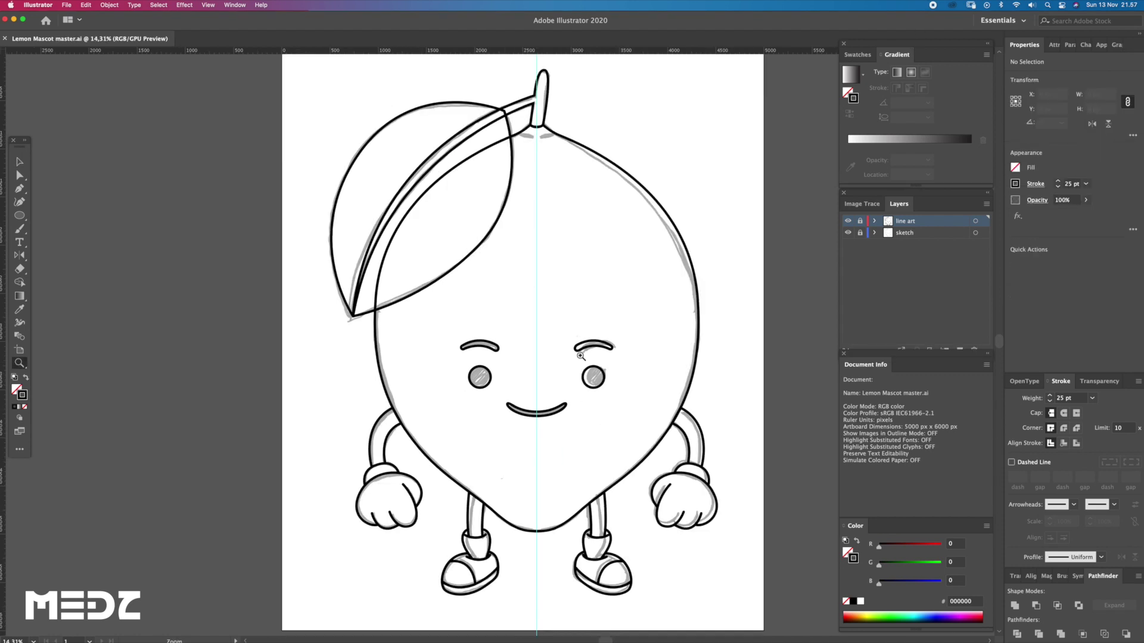
- Duplicate the line art layer, lock the original, and rename the copy 'flat'
drag(651, 366, 636, 366)
click(859, 221)
drag(917, 225, 960, 350)
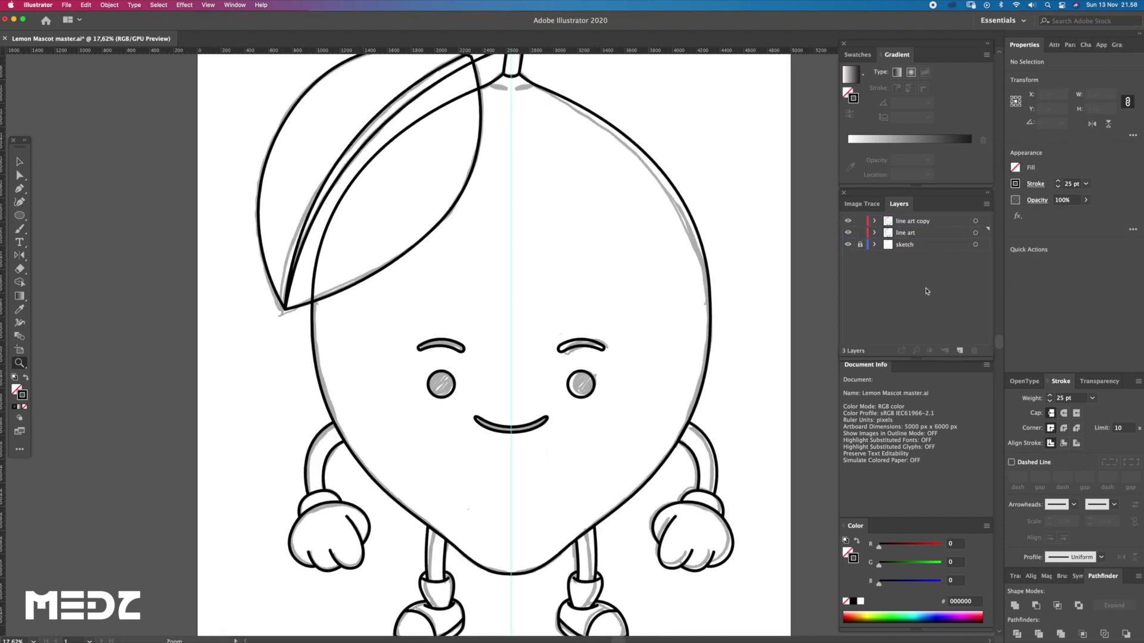
click(860, 233)
double_click(911, 221)
text(lat)
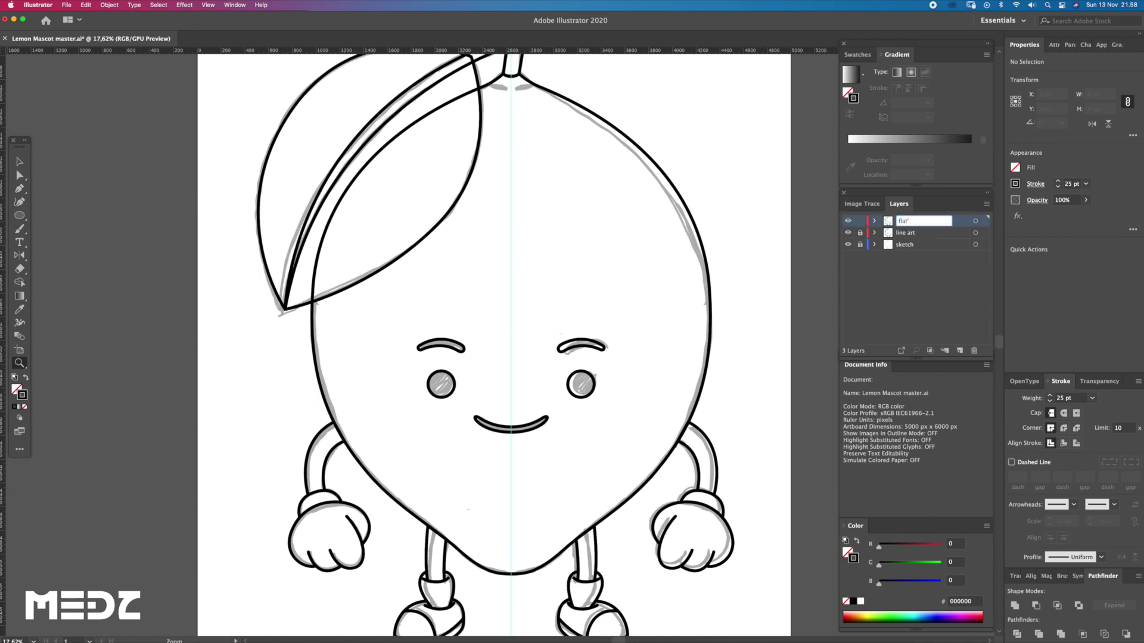
key(Return)
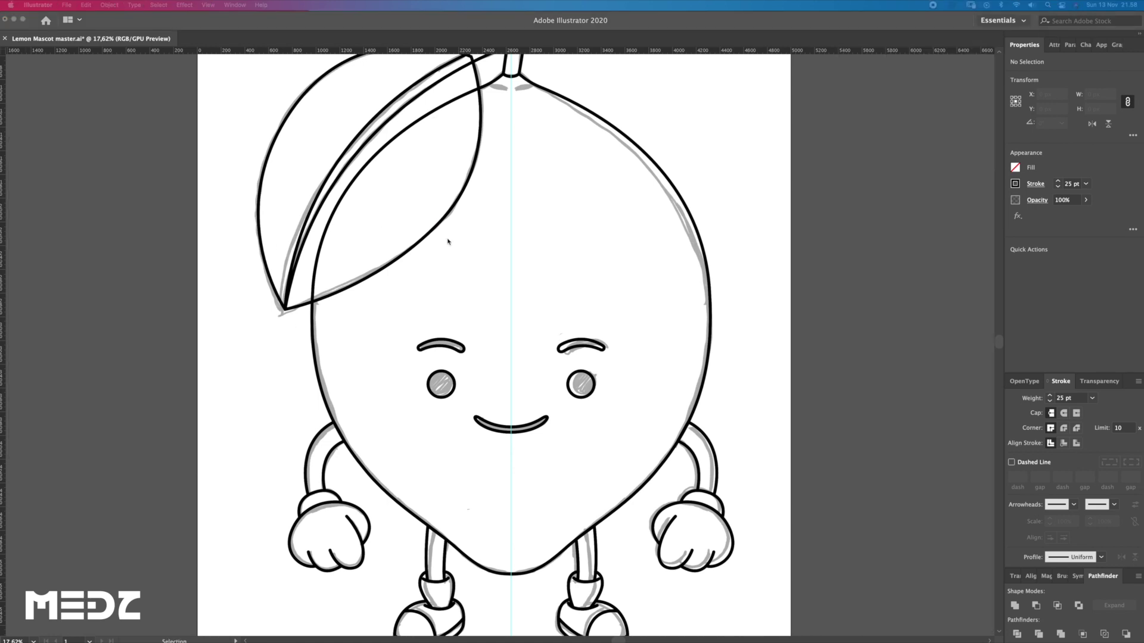
- Marquee-select the eyebrows, eyes and mouth with Direct Selection
click(519, 228)
key(a)
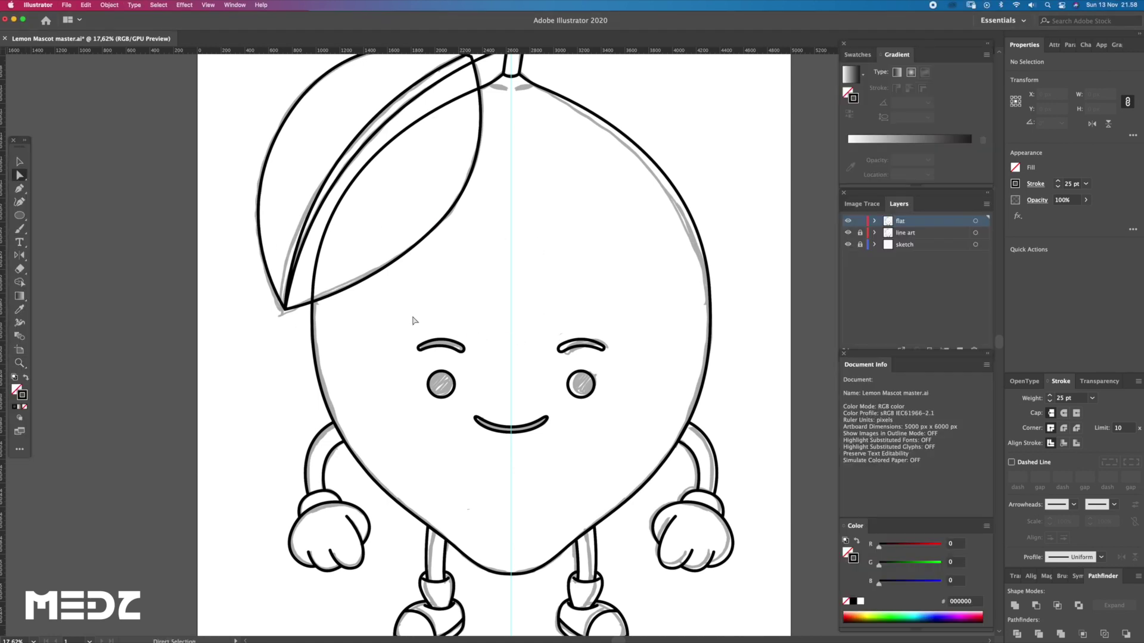
drag(409, 311, 626, 441)
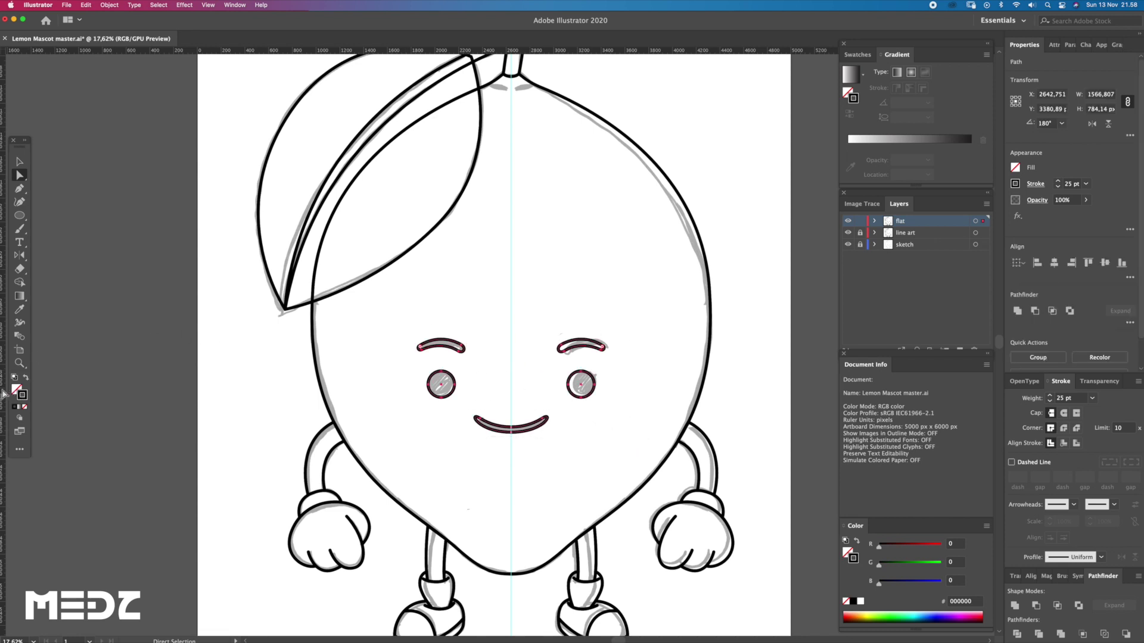
- Make the face features solid black and hide the sketch and line art layers
click(25, 377)
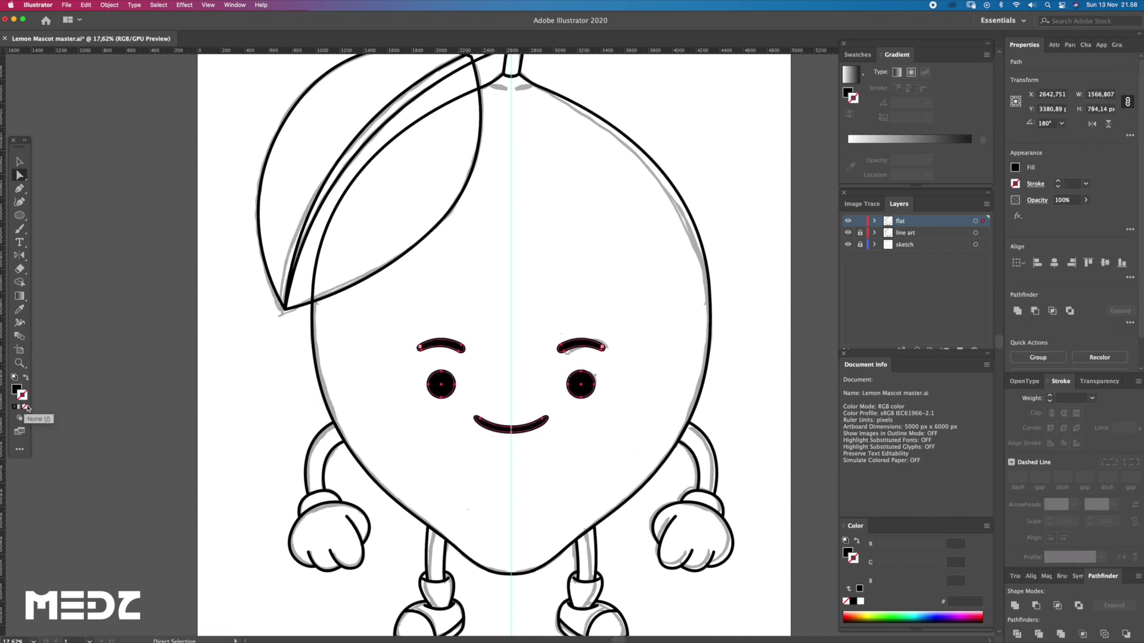
click(281, 460)
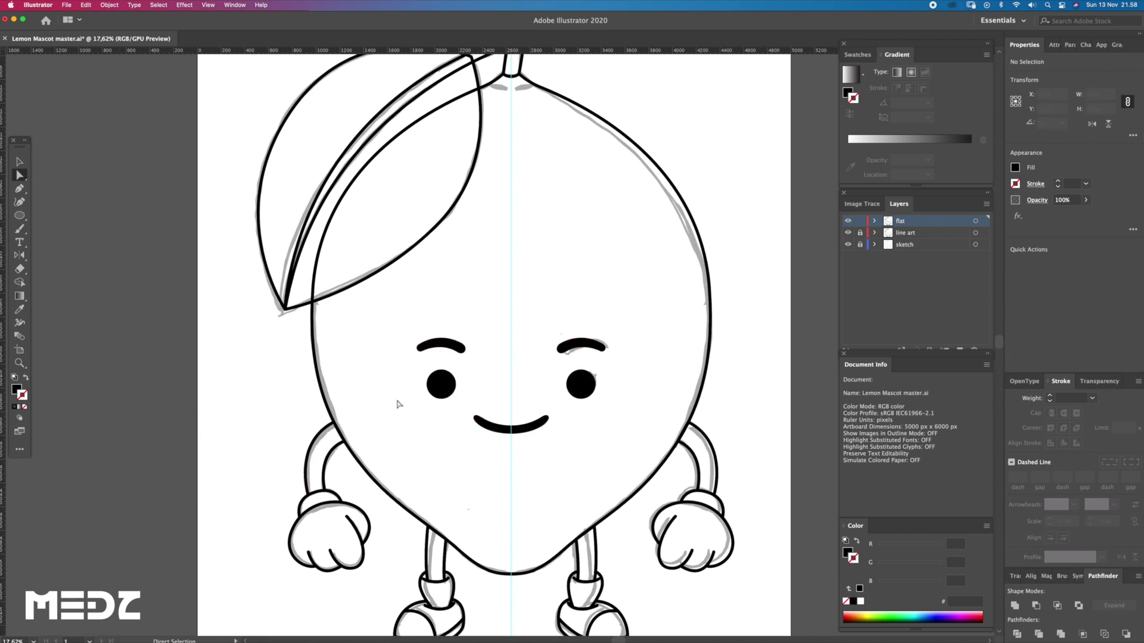
click(847, 244)
click(848, 232)
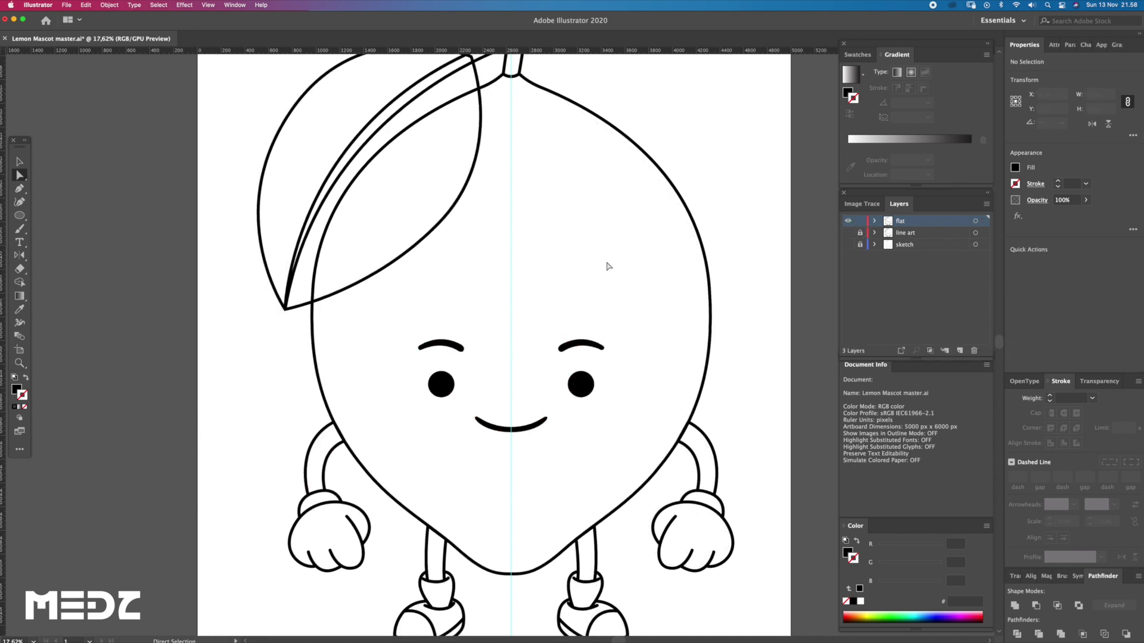
- Give the lemon body no stroke and a yellow #f4c500 fill
drag(433, 229, 454, 348)
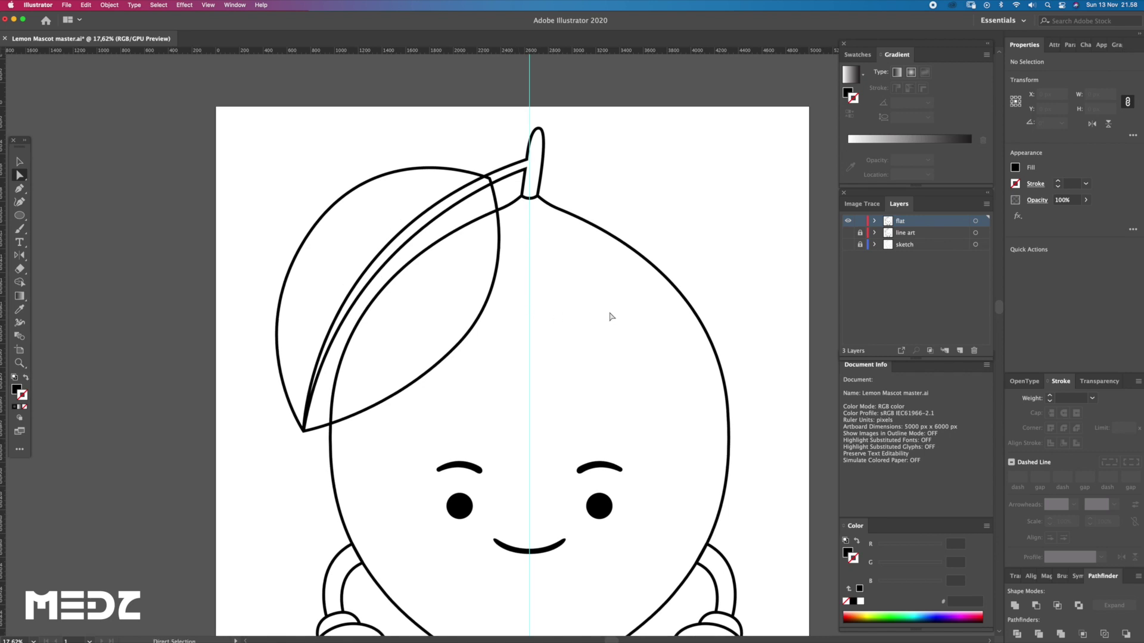
click(642, 253)
drag(627, 284, 597, 190)
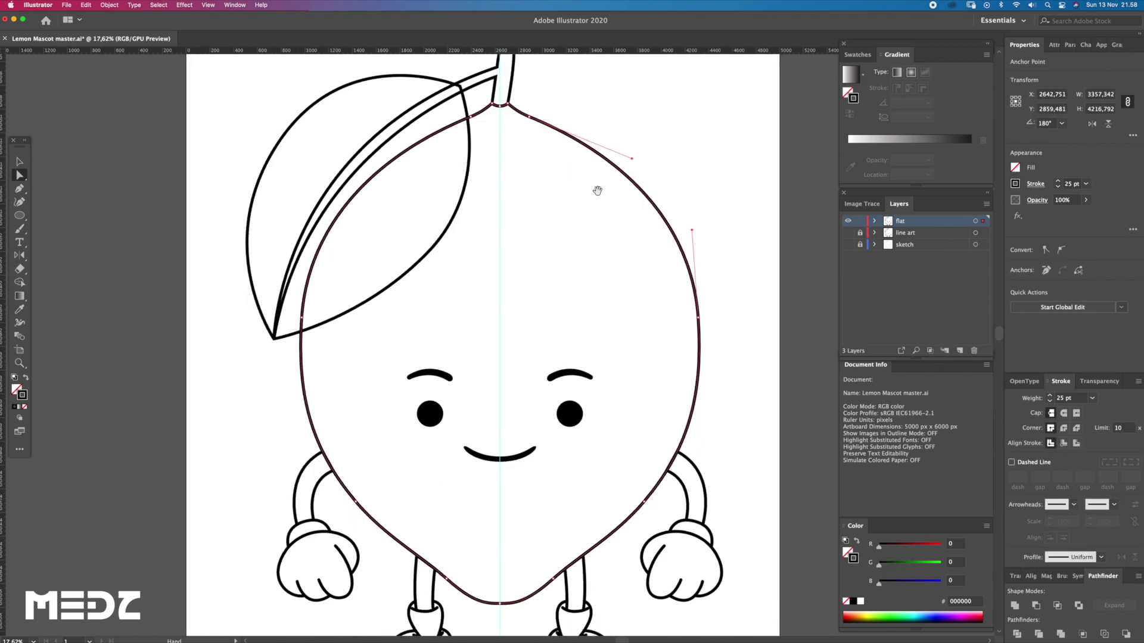
click(25, 408)
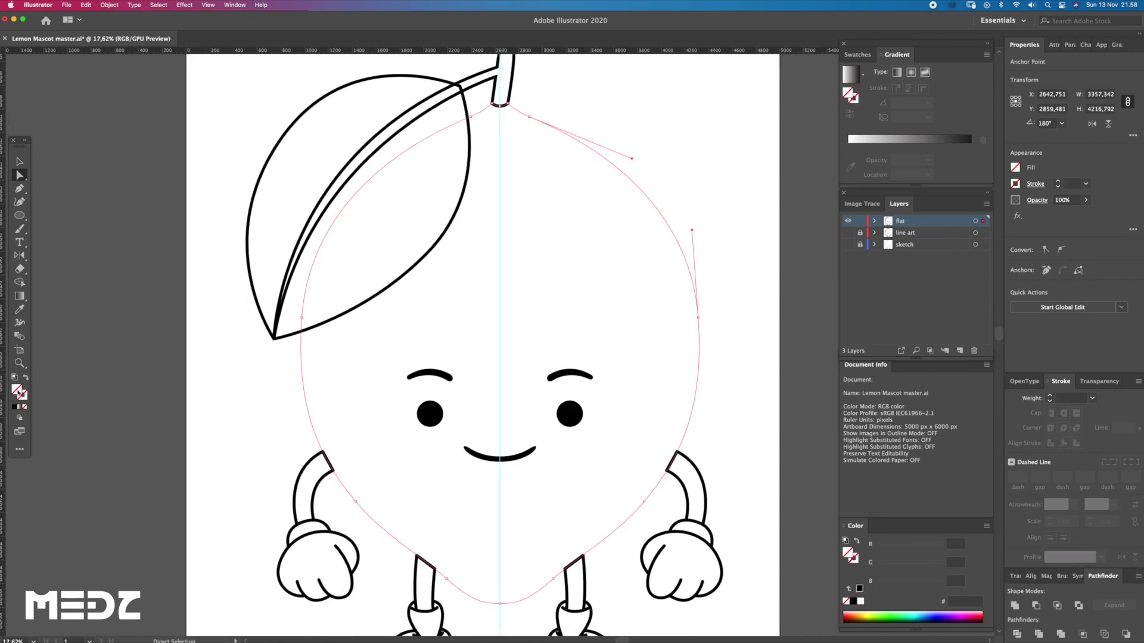
double_click(20, 394)
click(649, 452)
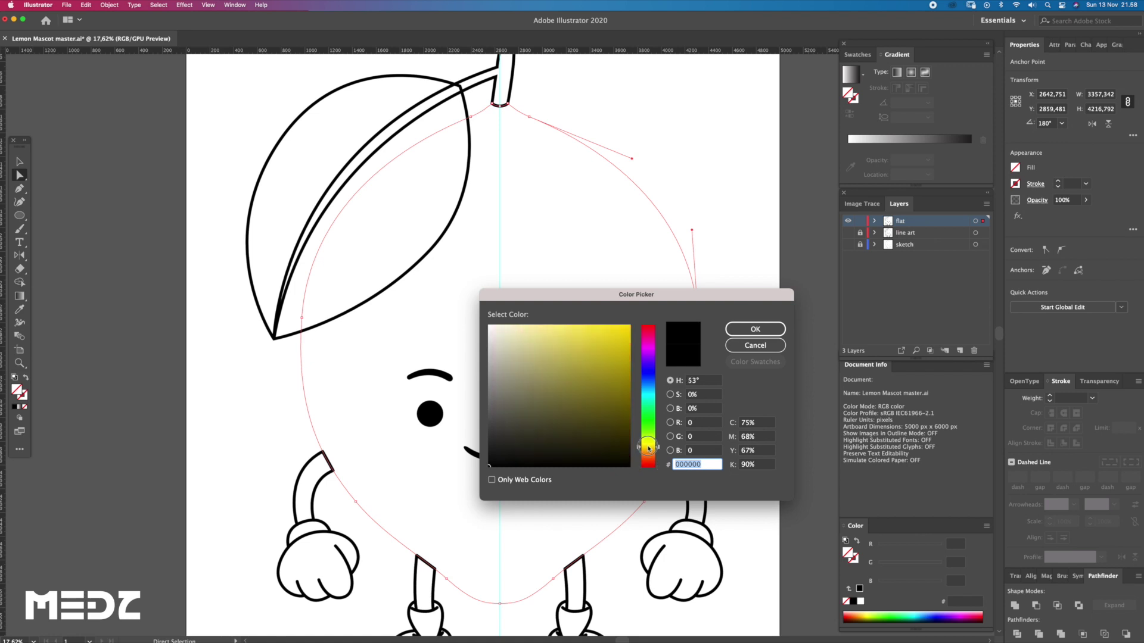
drag(624, 360, 632, 330)
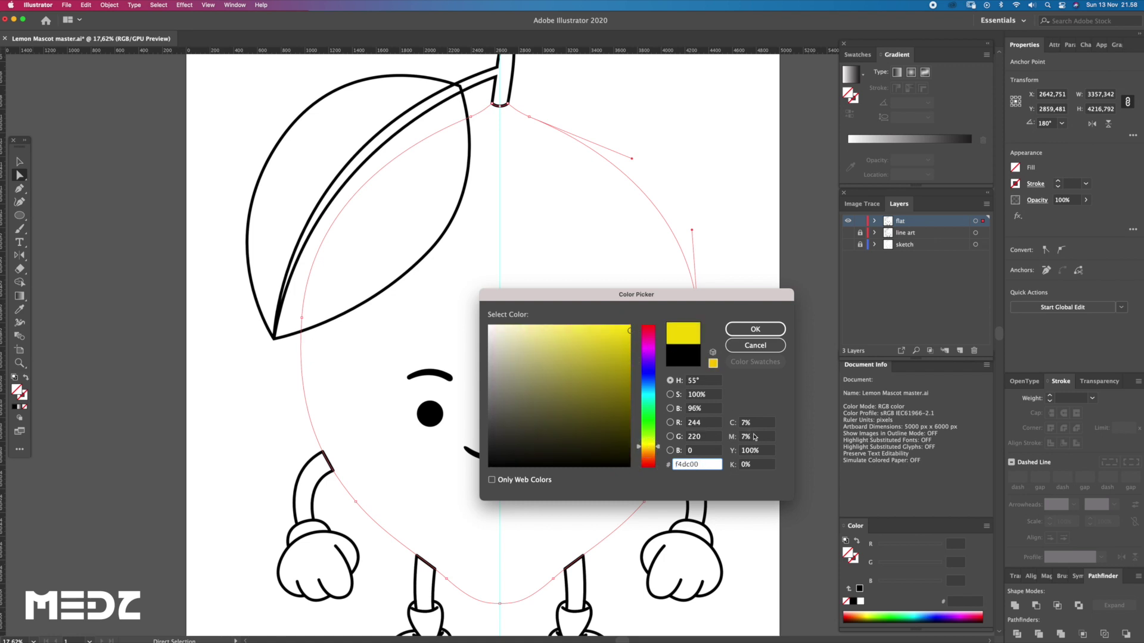
click(750, 422)
click(648, 449)
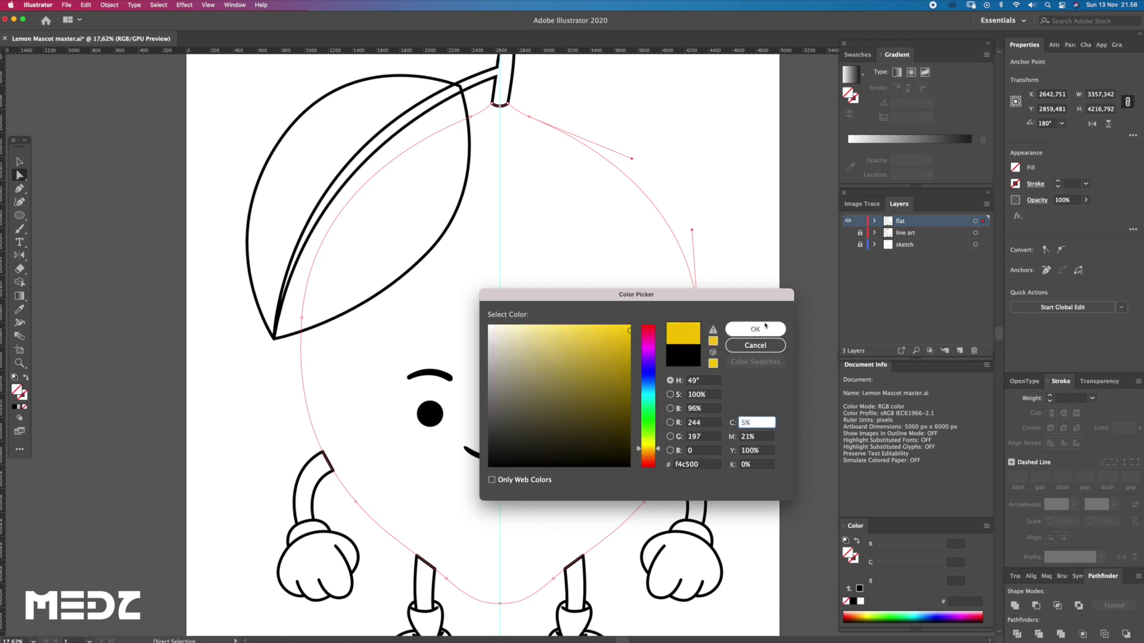
click(767, 329)
- Send the yellow body behind the face features
key(v)
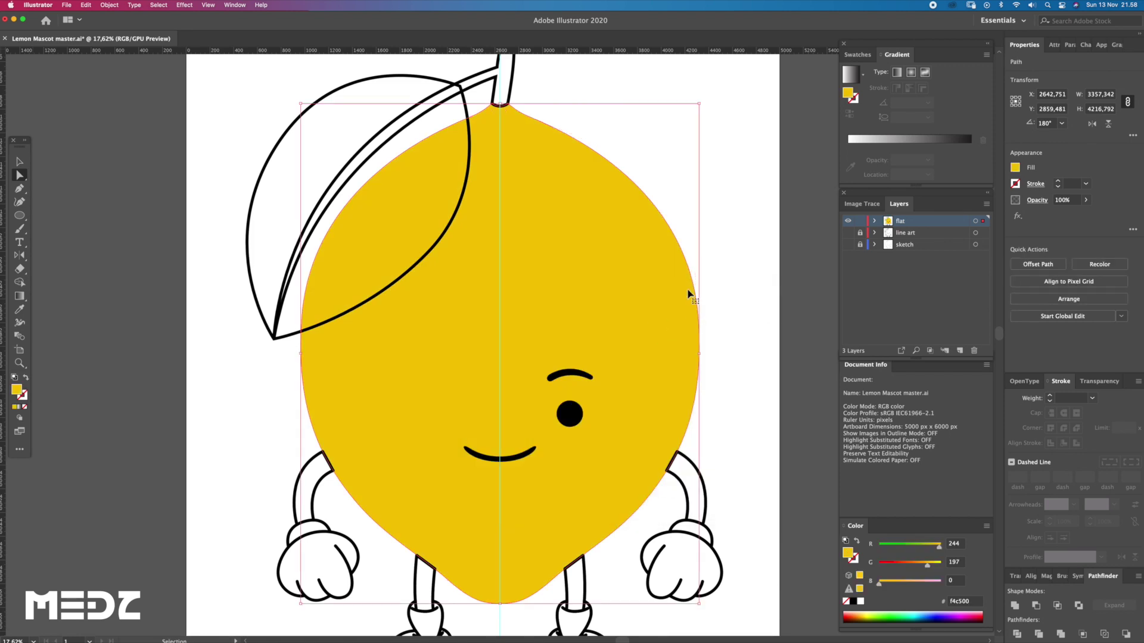
key(super+shift+bracketleft)
key(a)
scroll(554, 399, up, 3)
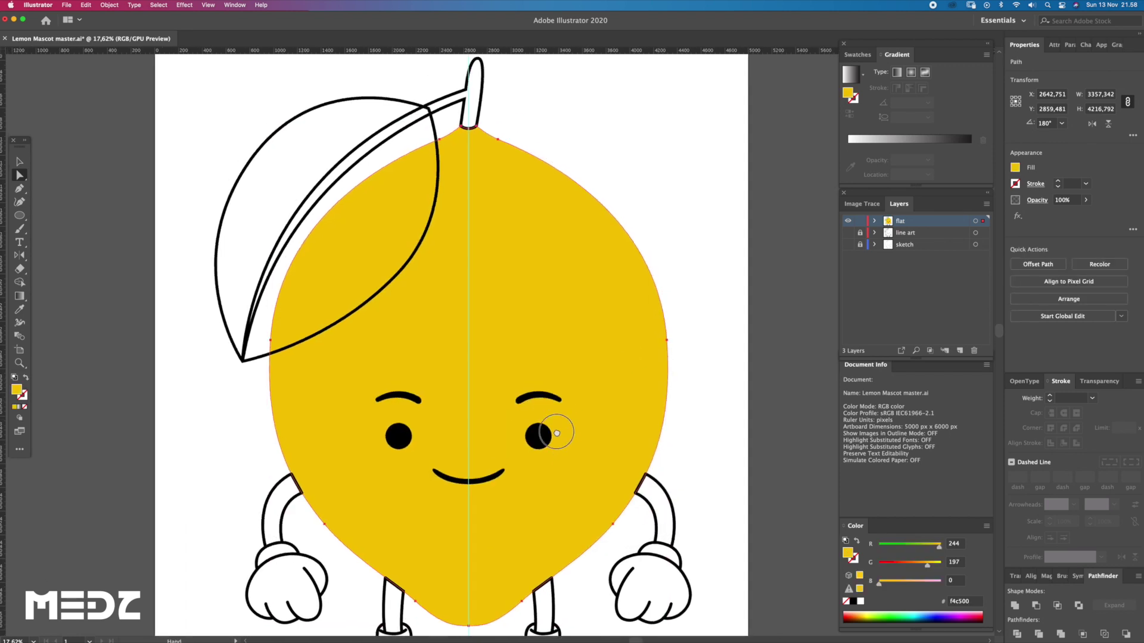
- Remove the leaf's outline and fill it with olive green #869306
click(446, 268)
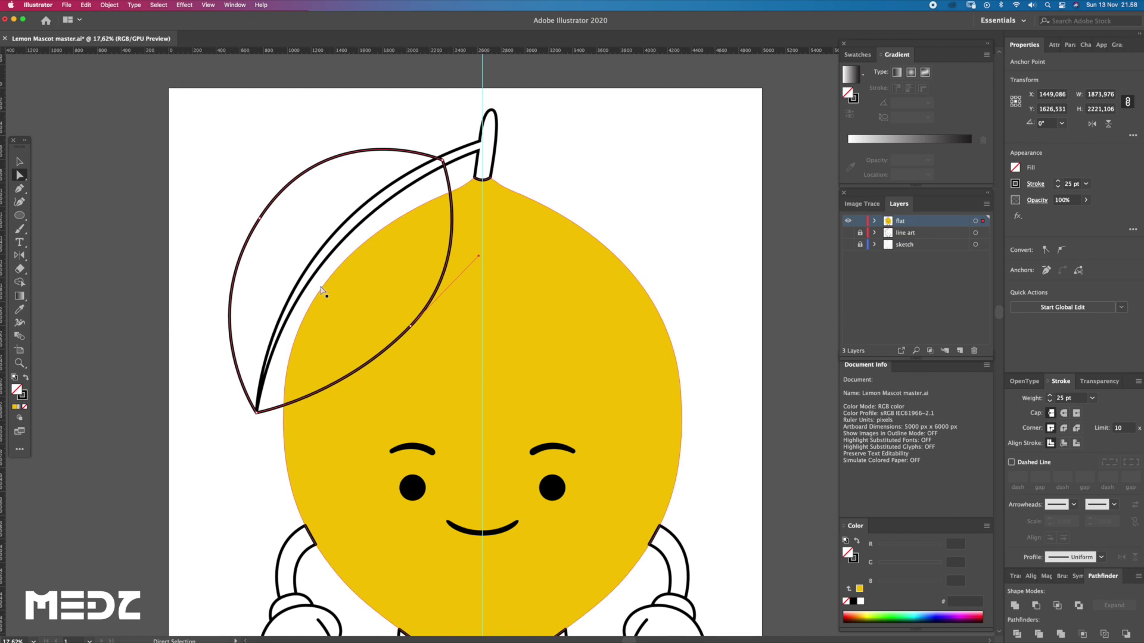
click(25, 408)
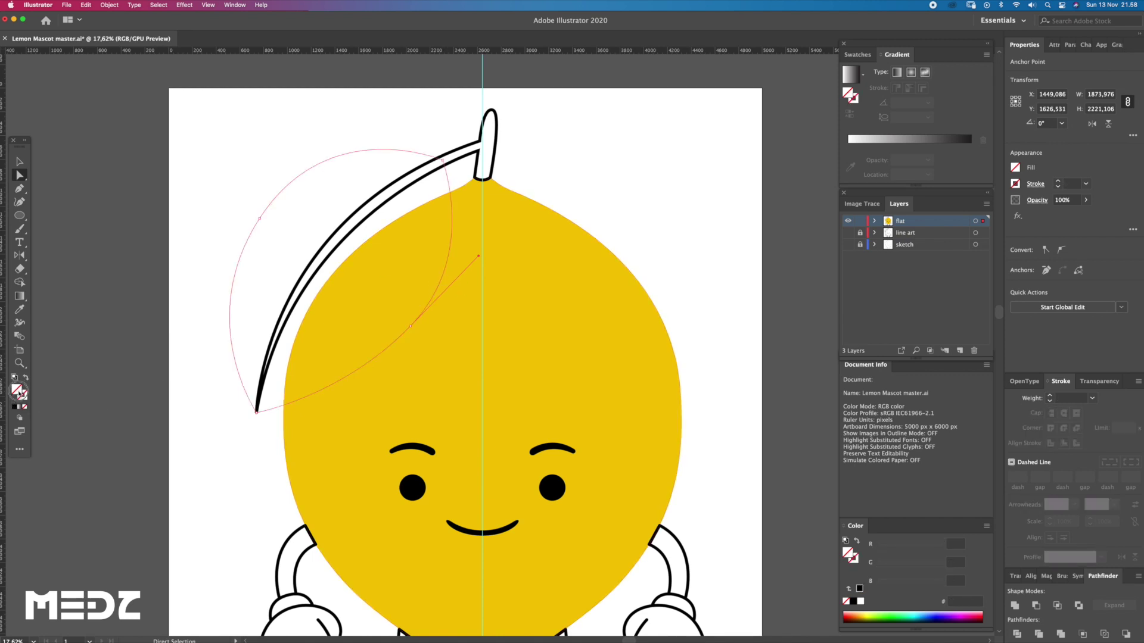
double_click(21, 394)
drag(658, 438, 656, 442)
drag(621, 407, 624, 384)
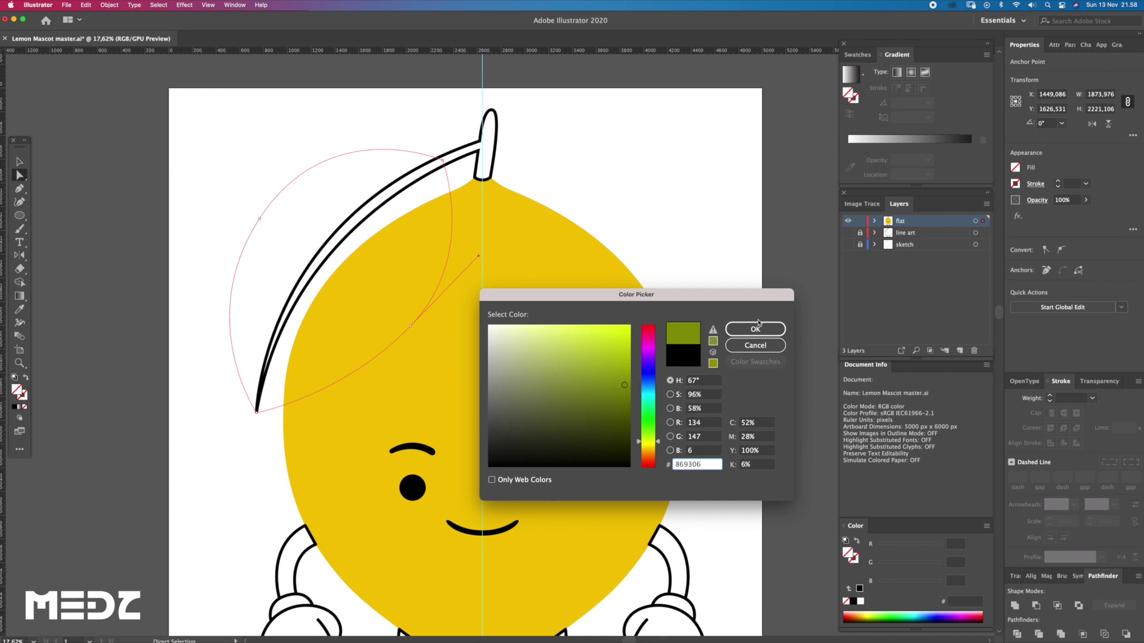
click(755, 328)
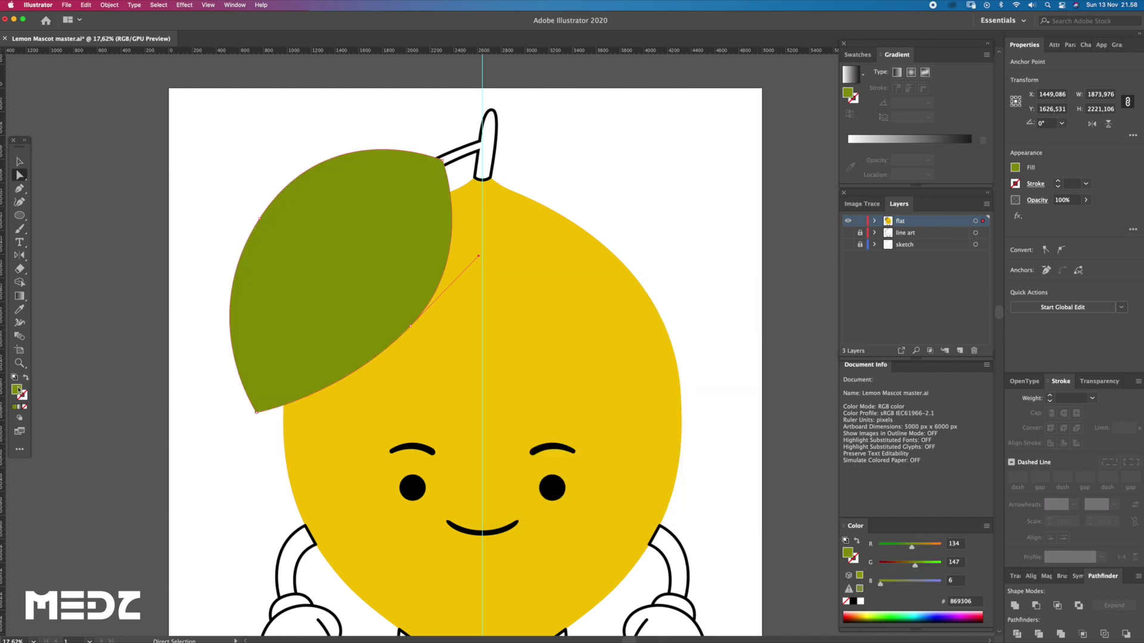
- Adjust the leaf fill to #849600, then brighten it to #569600 with the R slider
double_click(18, 390)
drag(617, 385, 626, 376)
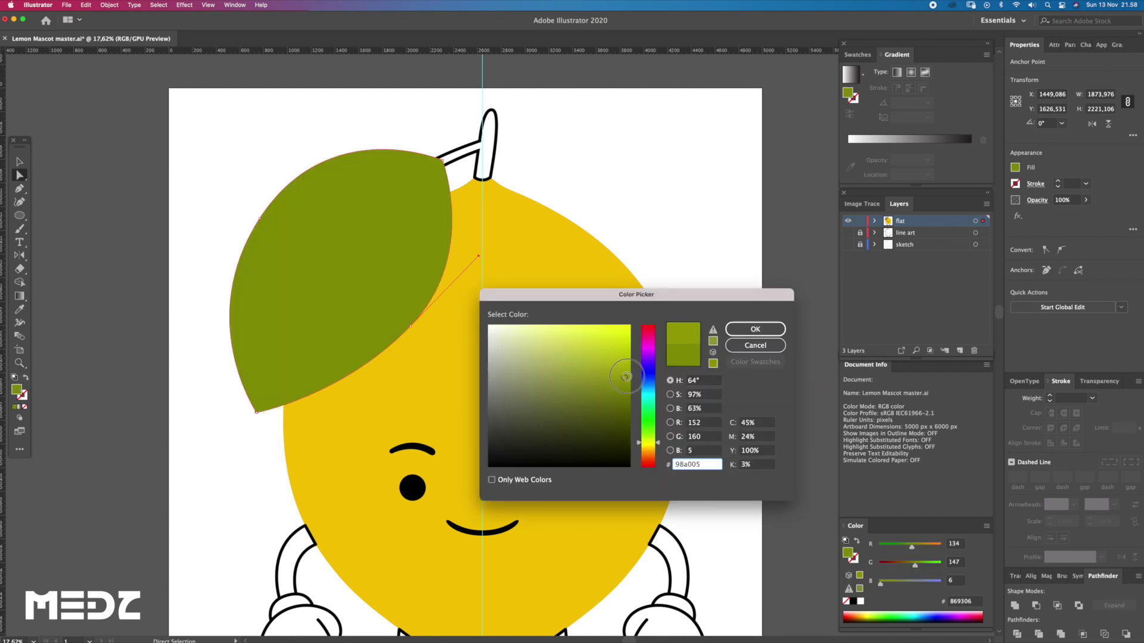
drag(658, 442, 657, 440)
click(631, 383)
click(738, 328)
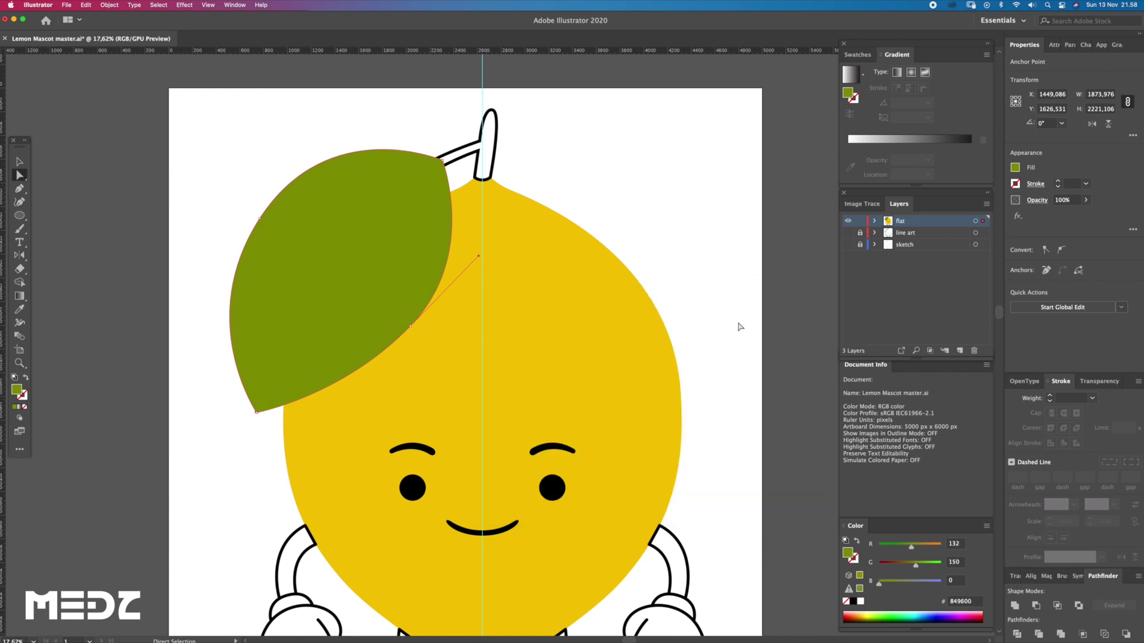
drag(911, 546, 903, 546)
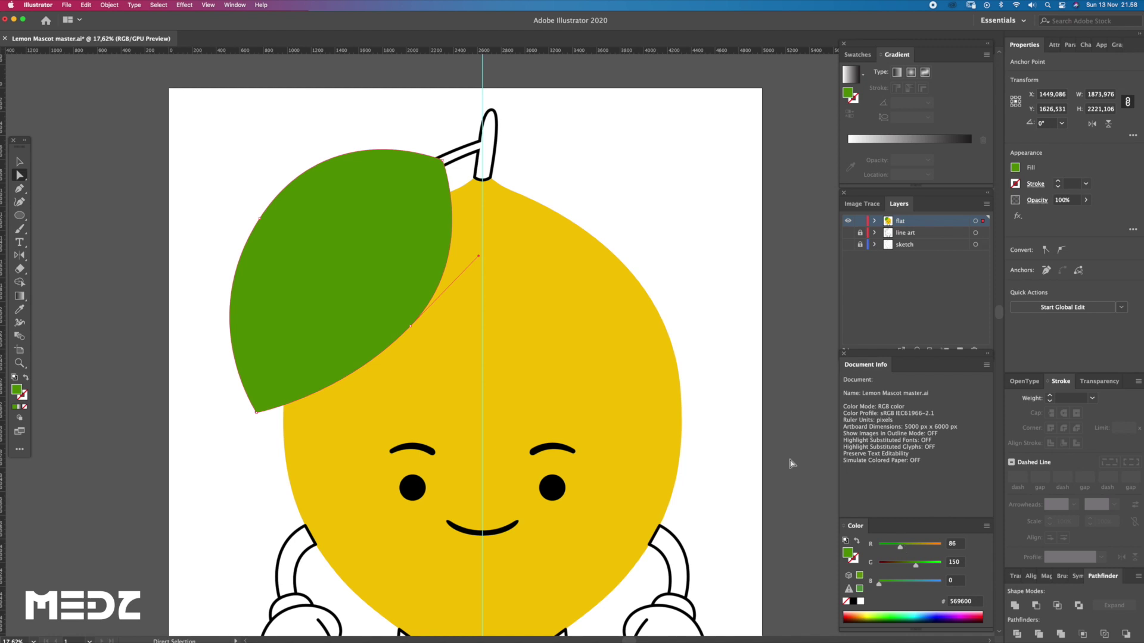
- Select the stem and vein path and eyedrop the leaf's green onto it
scroll(536, 197, up, 2)
click(504, 172)
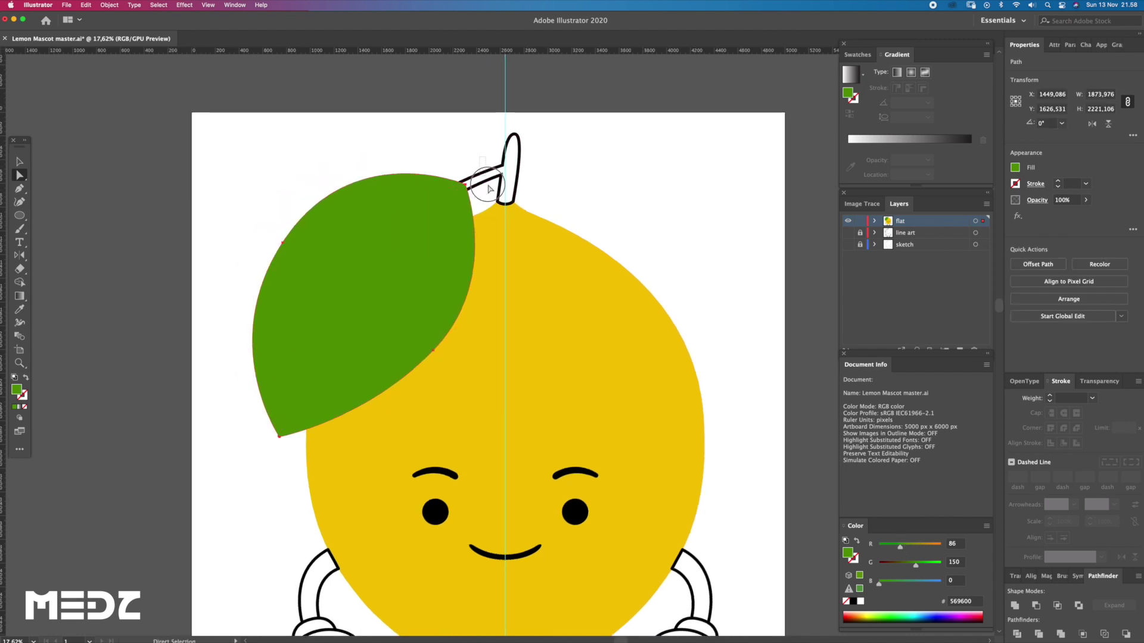
key(v)
key(super+shift+bracketright)
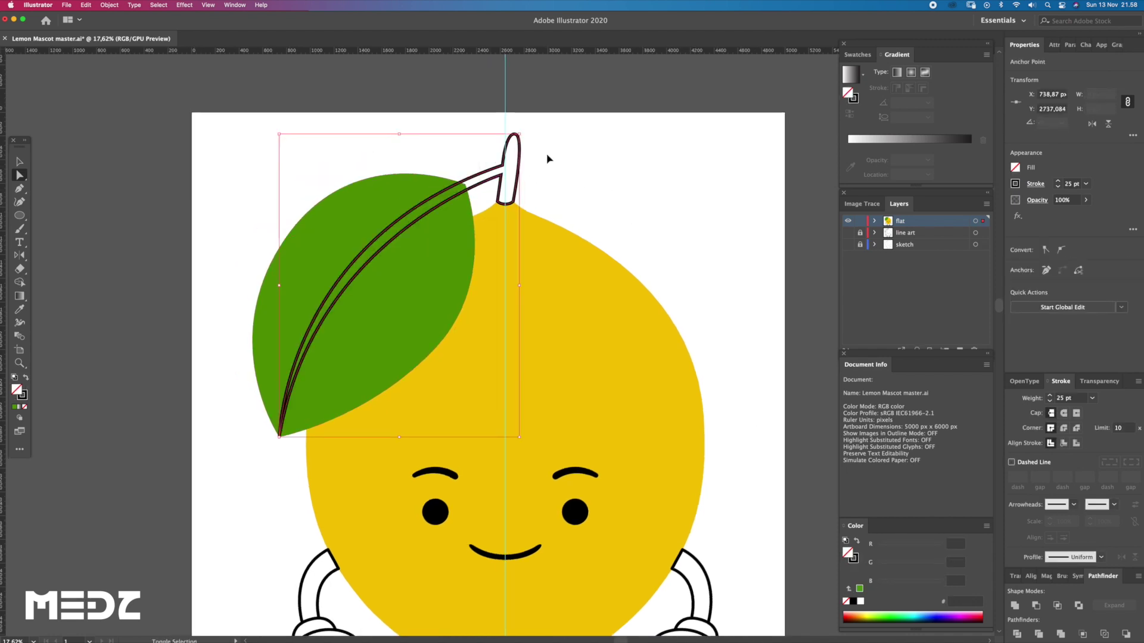
click(439, 348)
key(i)
click(409, 331)
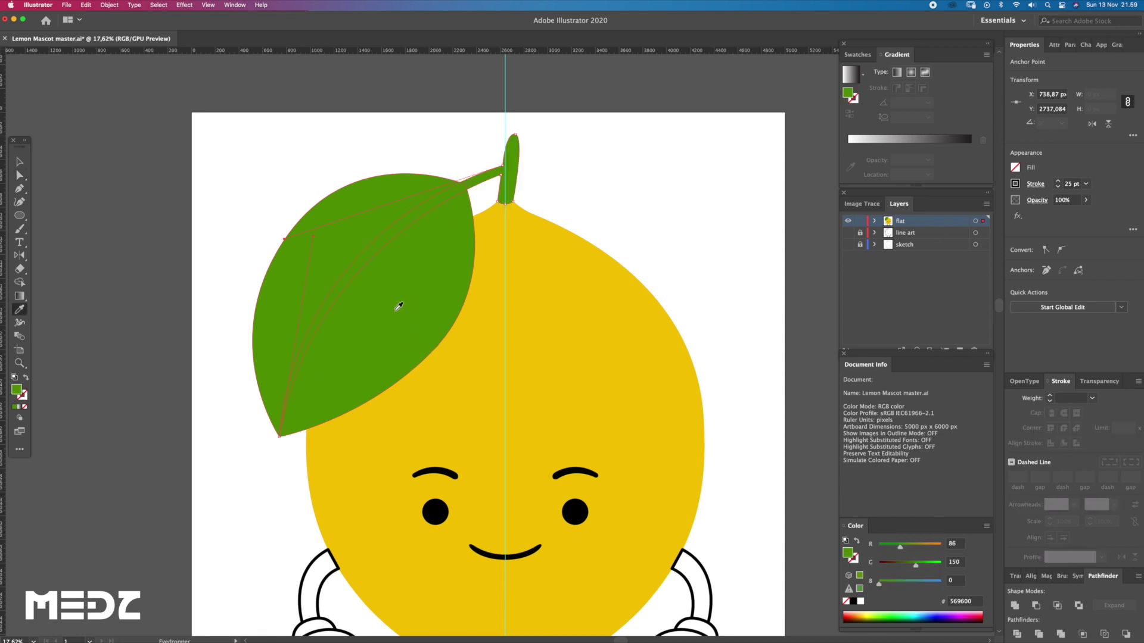
- Darken the stem and vein green in the Color Picker, then lighten it slightly
double_click(17, 390)
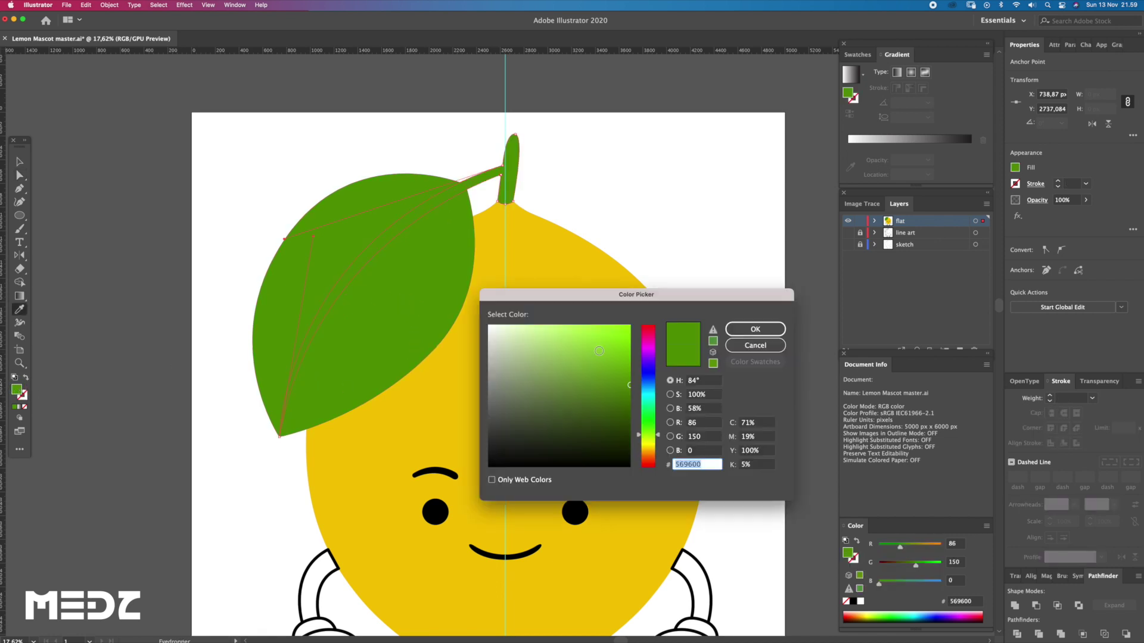
drag(632, 391, 630, 417)
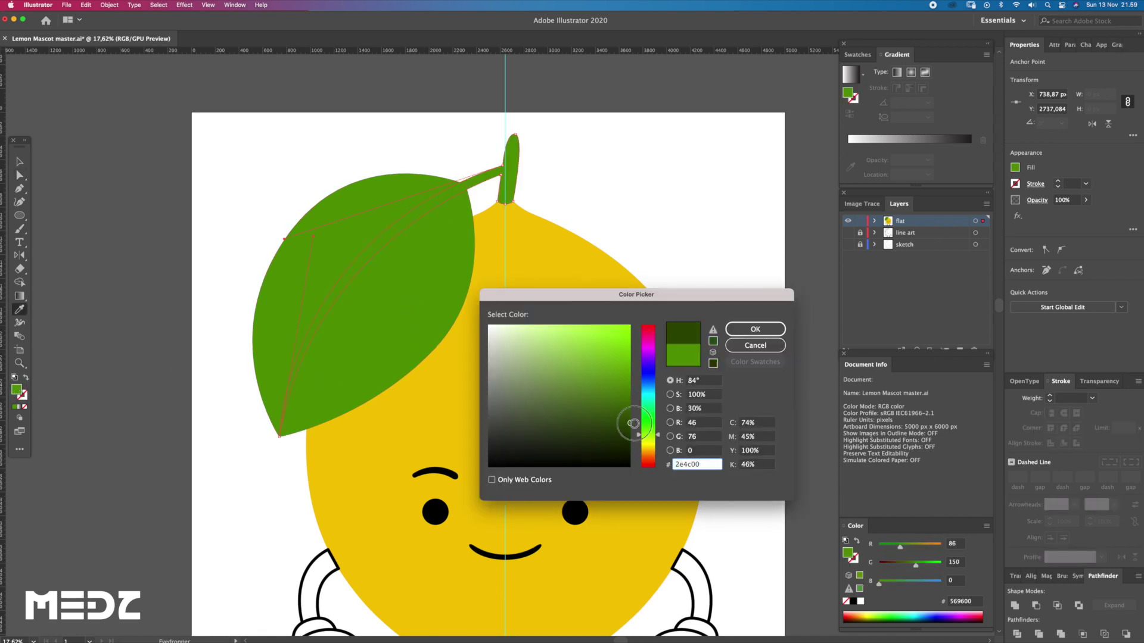
click(756, 331)
key(a)
double_click(18, 391)
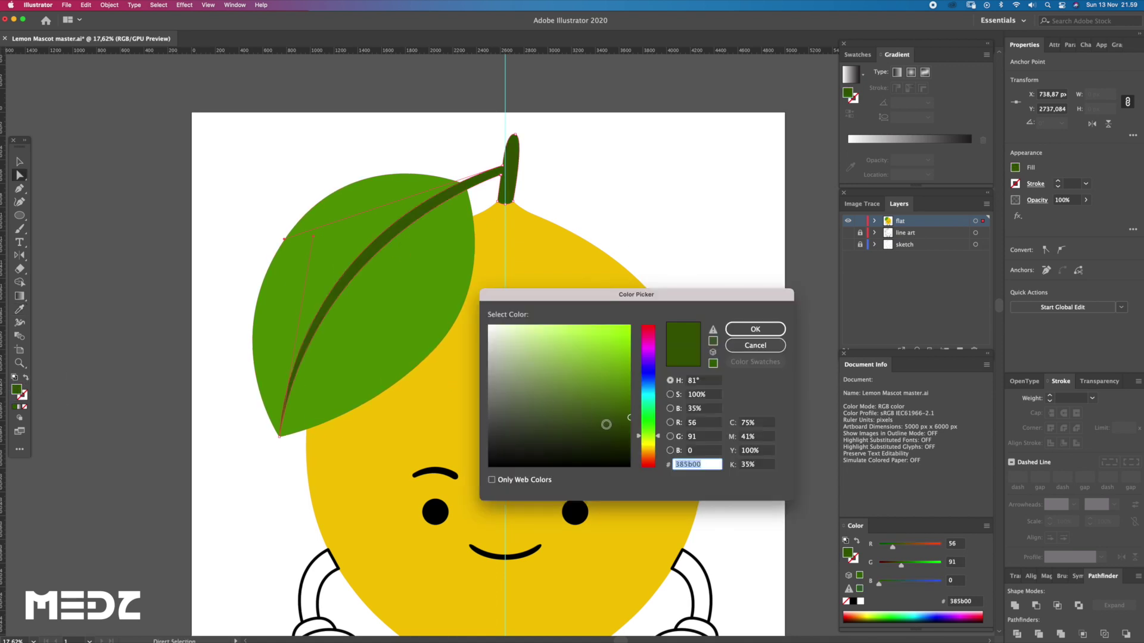
drag(626, 413, 628, 403)
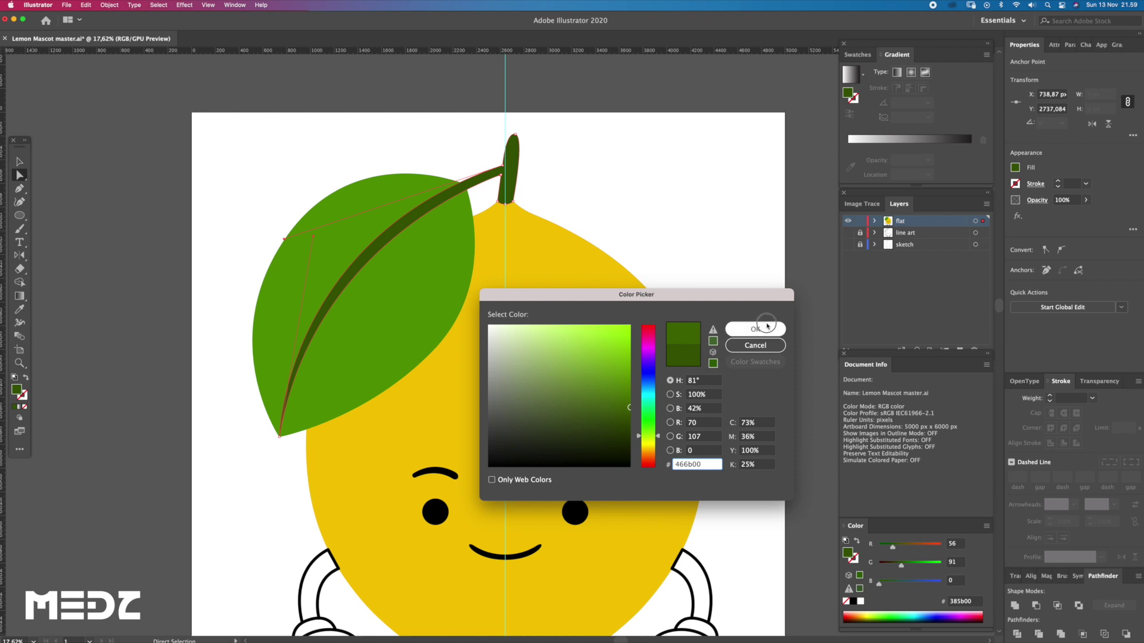
click(768, 331)
- Fine-tune the stem and vein fill to #3c7000 with the Color panel sliders
drag(614, 244, 658, 272)
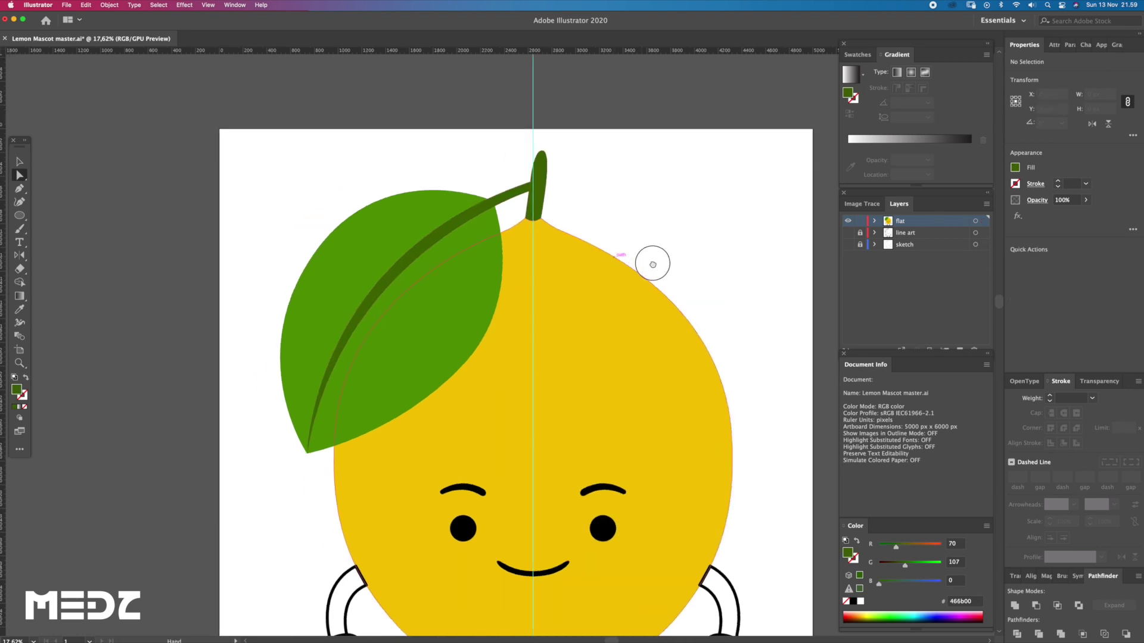
key(ctrl+a)
key(ctrl+z)
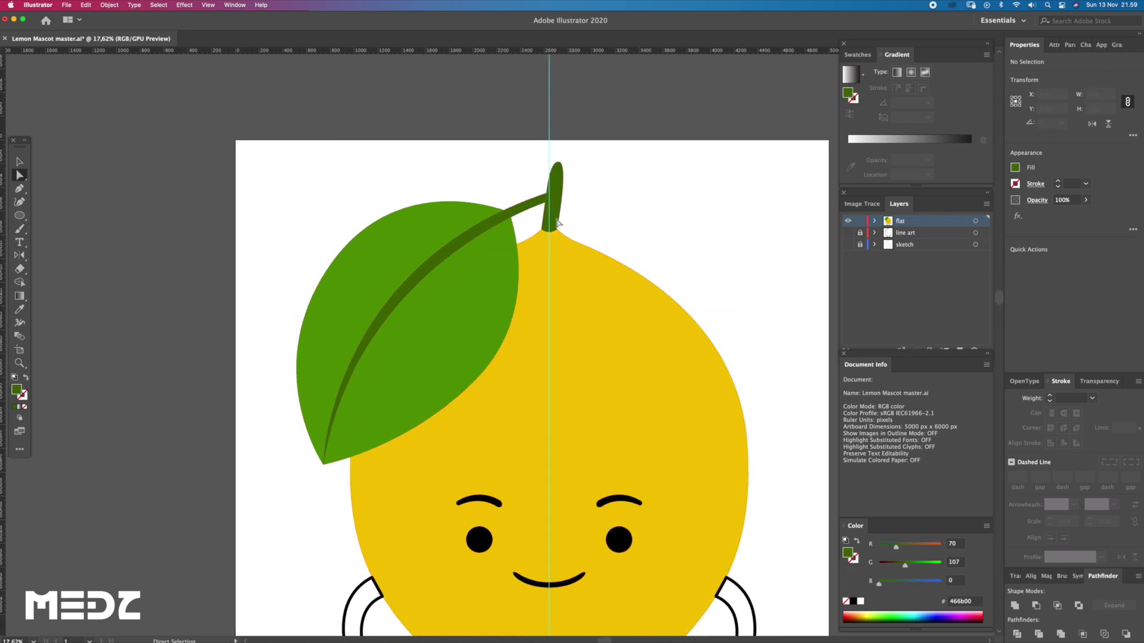
drag(909, 566, 913, 566)
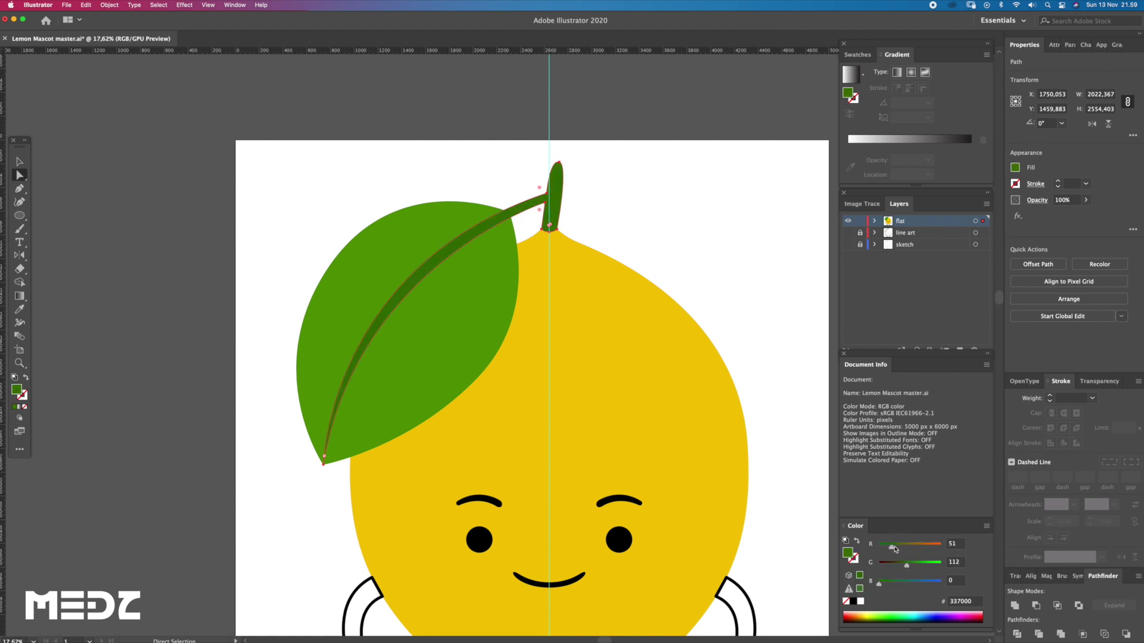
drag(891, 549, 893, 547)
click(667, 252)
scroll(388, 274, up, 3)
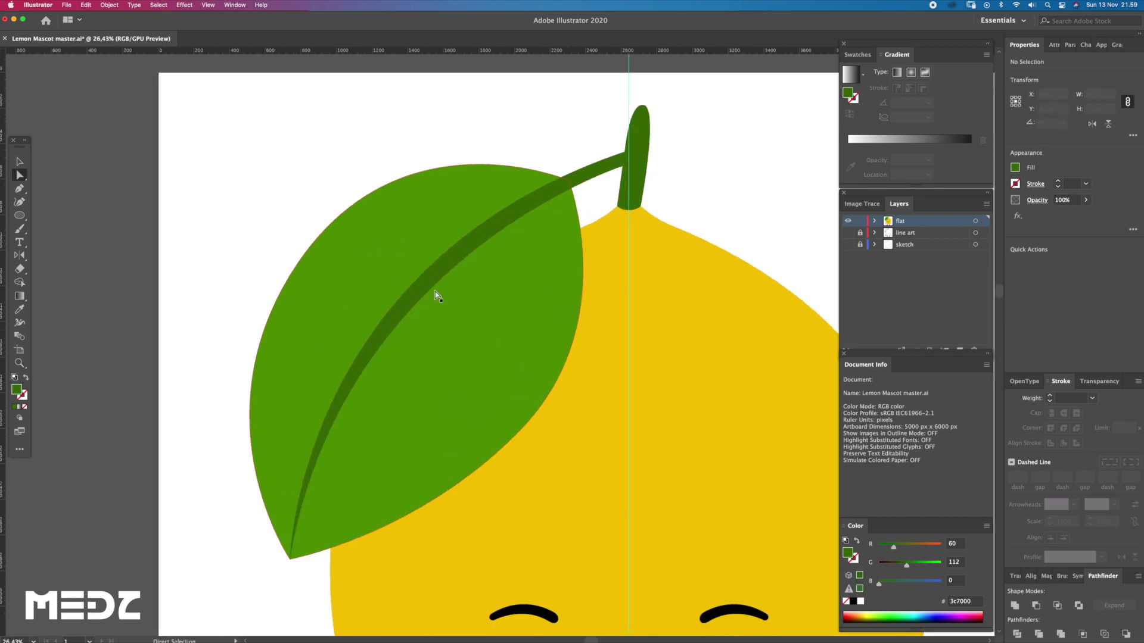
- Drag the leaf vein's direction handle so its curve follows the leaf
click(434, 288)
drag(343, 263, 346, 248)
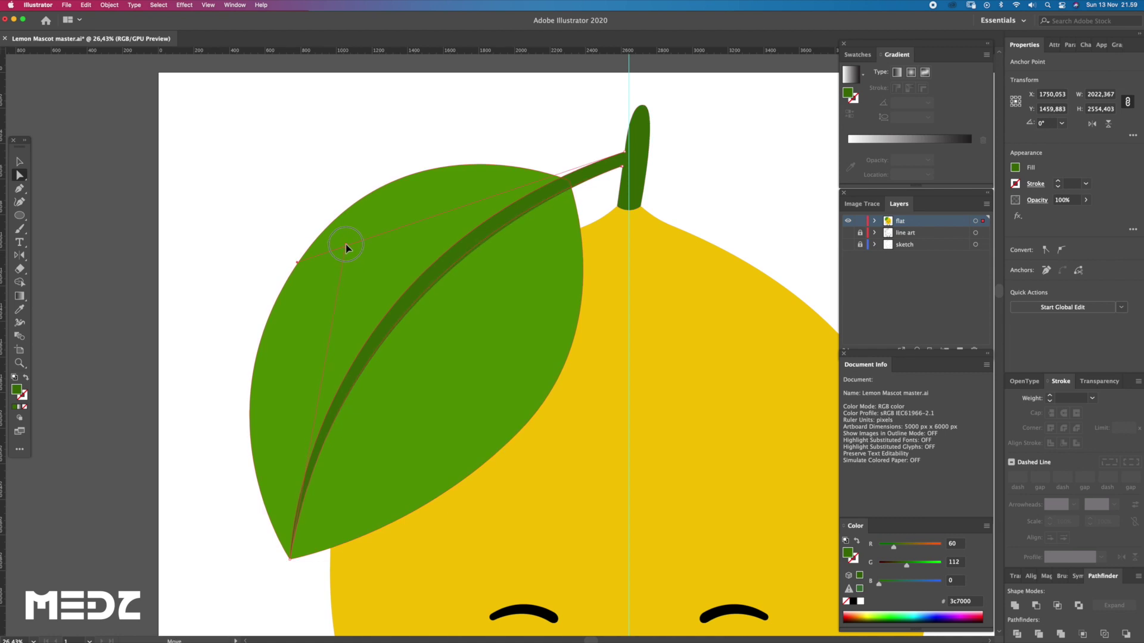
click(536, 149)
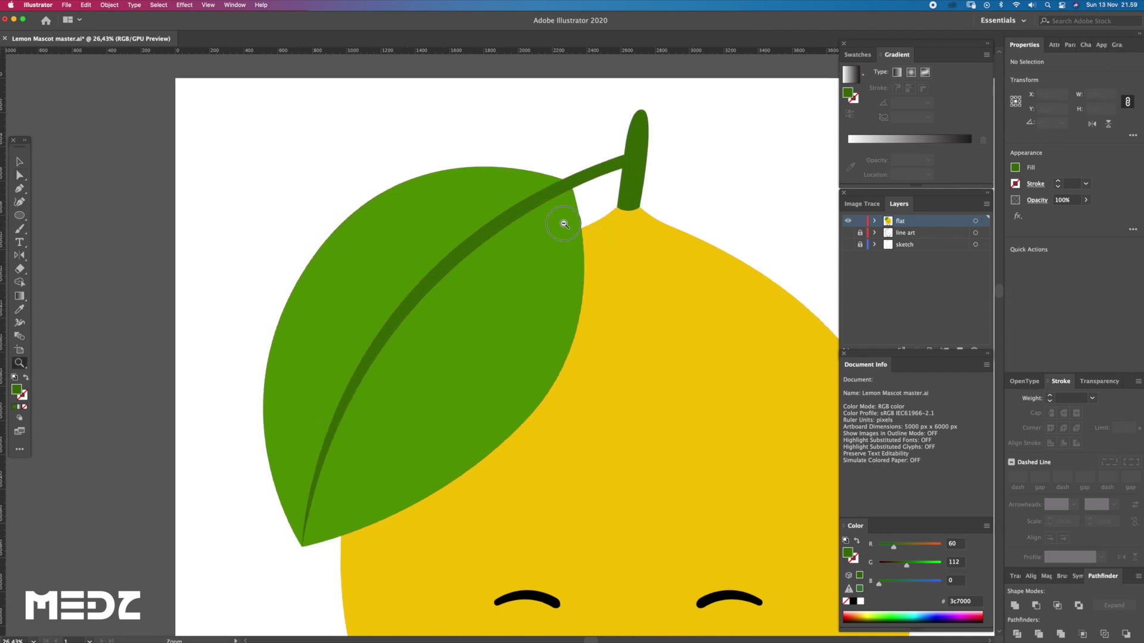
scroll(616, 219, down, 2)
scroll(627, 262, down, 5)
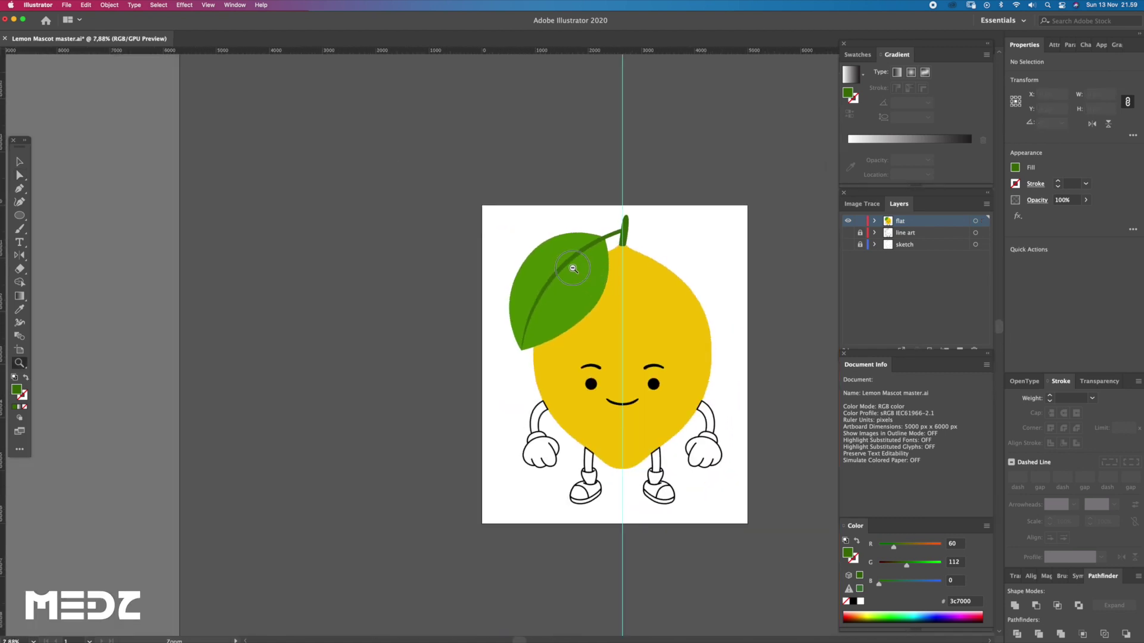
- Zoom out to view the whole mascot, then zoom in on the lemon's lower half
key(a)
key(z)
scroll(658, 274, up, 1)
scroll(659, 334, up, 2)
scroll(513, 292, up, 4)
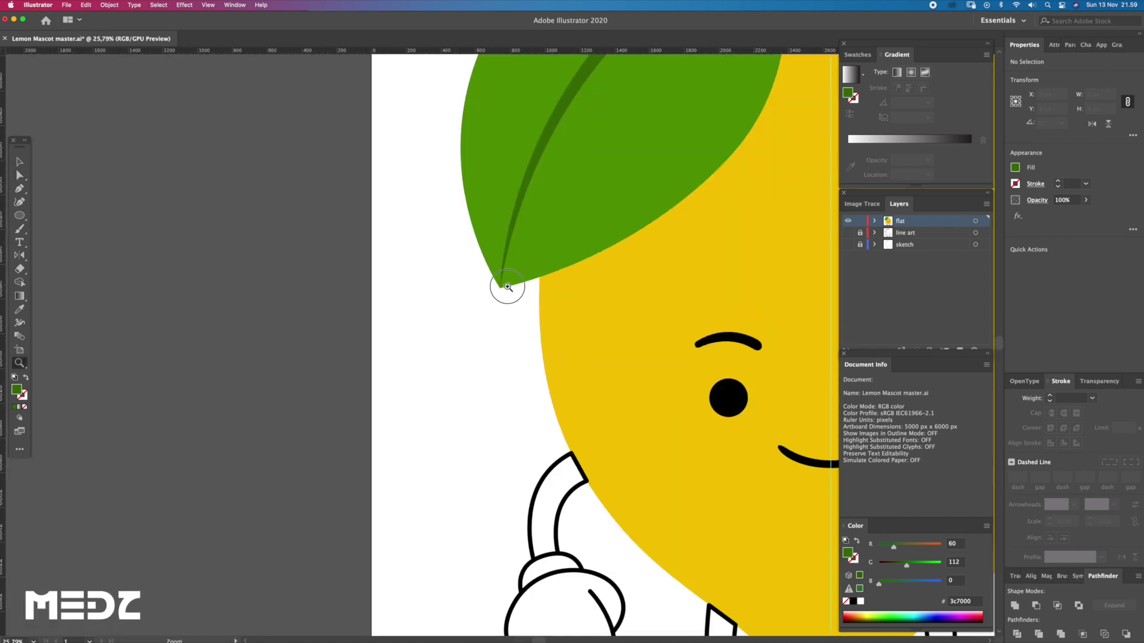
scroll(528, 307, up, 3)
scroll(528, 307, down, 3)
scroll(561, 312, down, 2)
scroll(577, 327, right, 2)
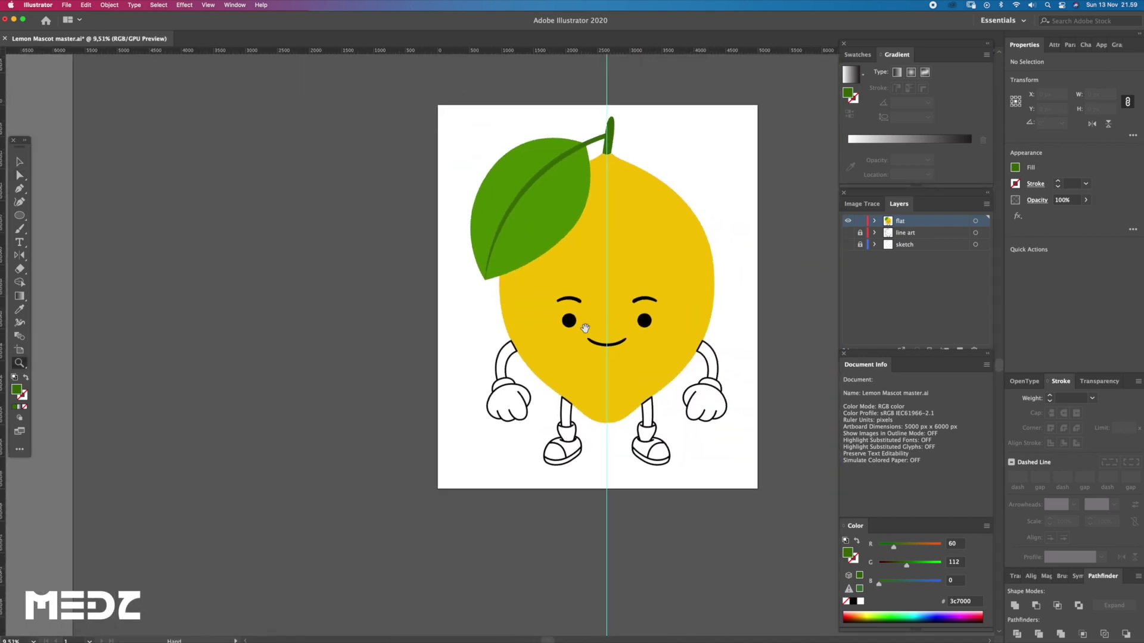
scroll(590, 322, right, 2)
scroll(579, 322, right, 2)
scroll(572, 317, down, 2)
scroll(581, 333, down, 1)
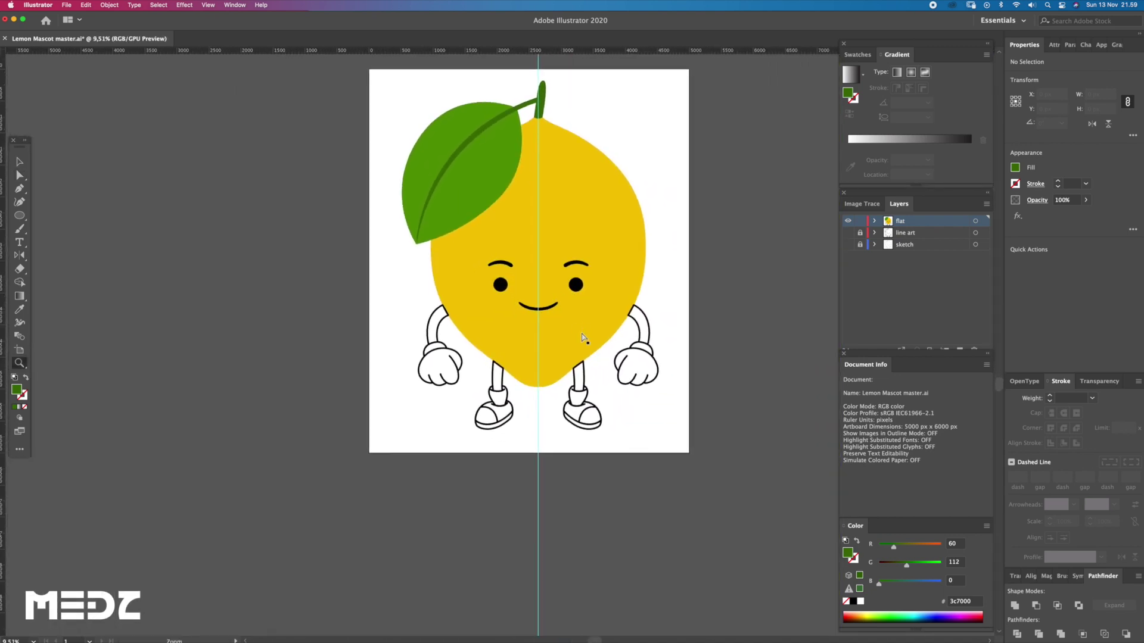
key(a)
click(583, 306)
click(474, 321)
scroll(471, 316, up, 2)
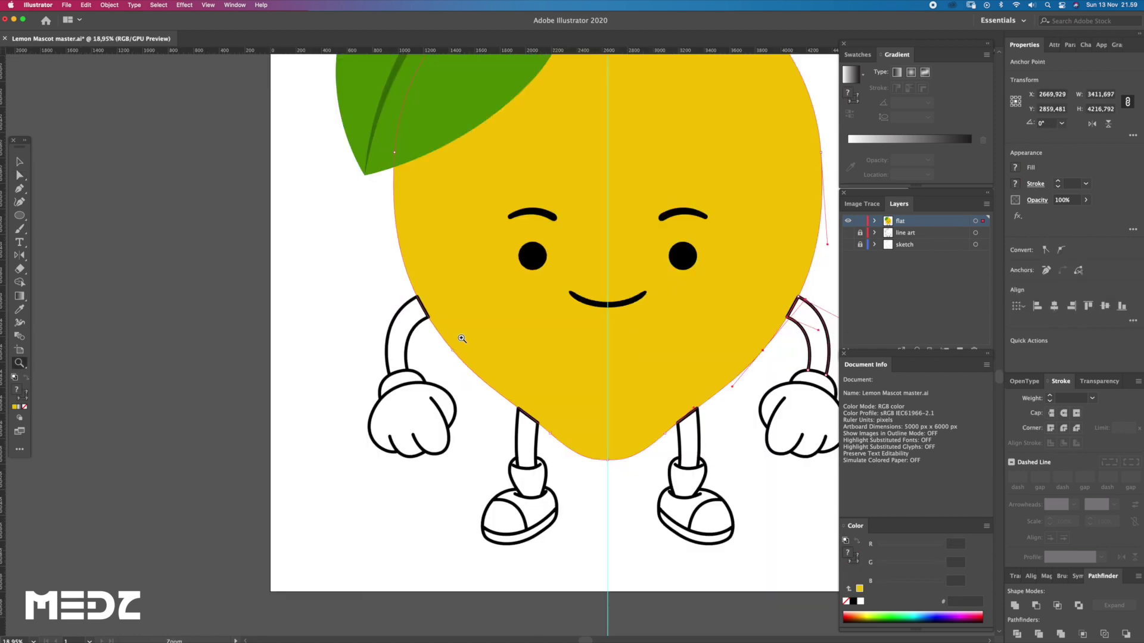
- Fill both arms and legs orange (#f47f00) by eyedropping the body and adjusting green
scroll(582, 352, right, 3)
click(453, 411)
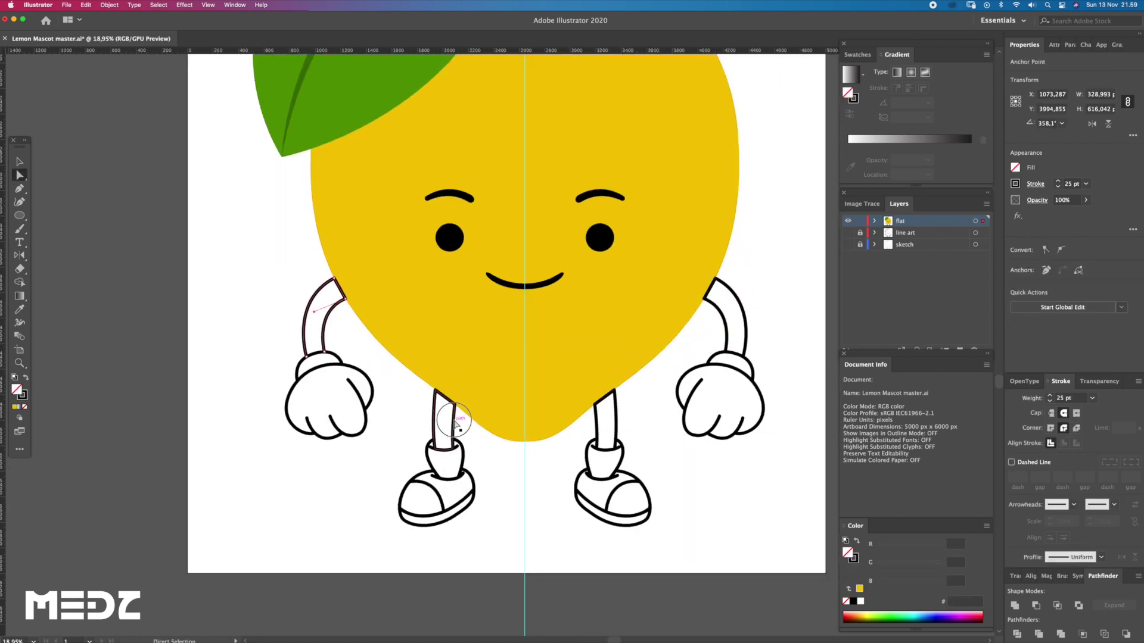
shift+click(743, 328)
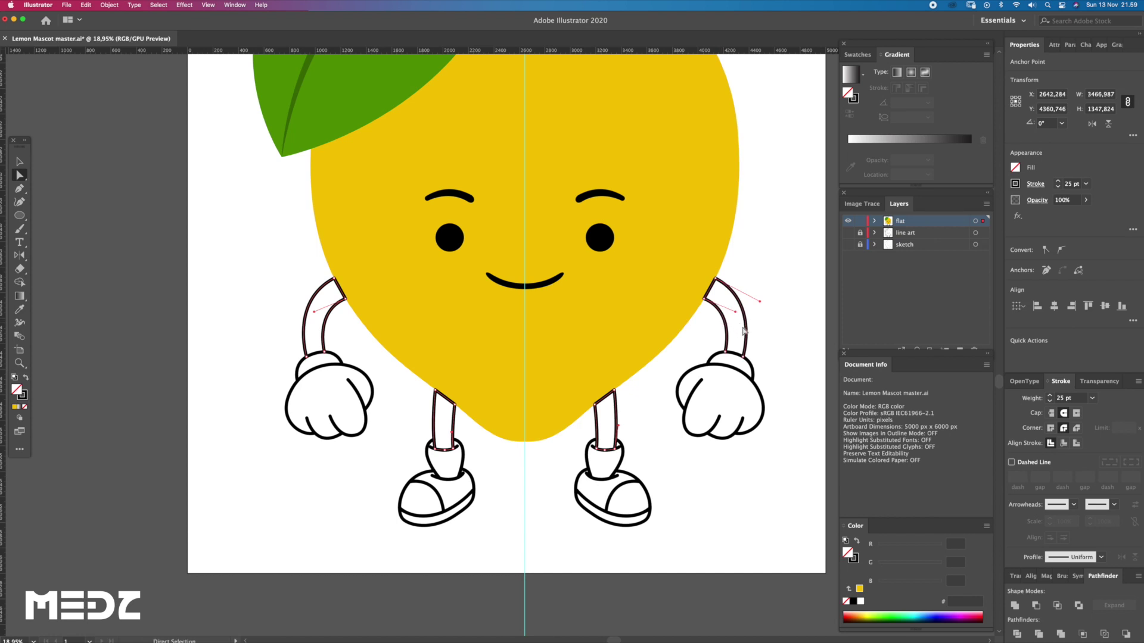
key(i)
click(625, 325)
click(909, 563)
- Check the lemon body's fill colour, then select both hand outlines
key(a)
click(409, 340)
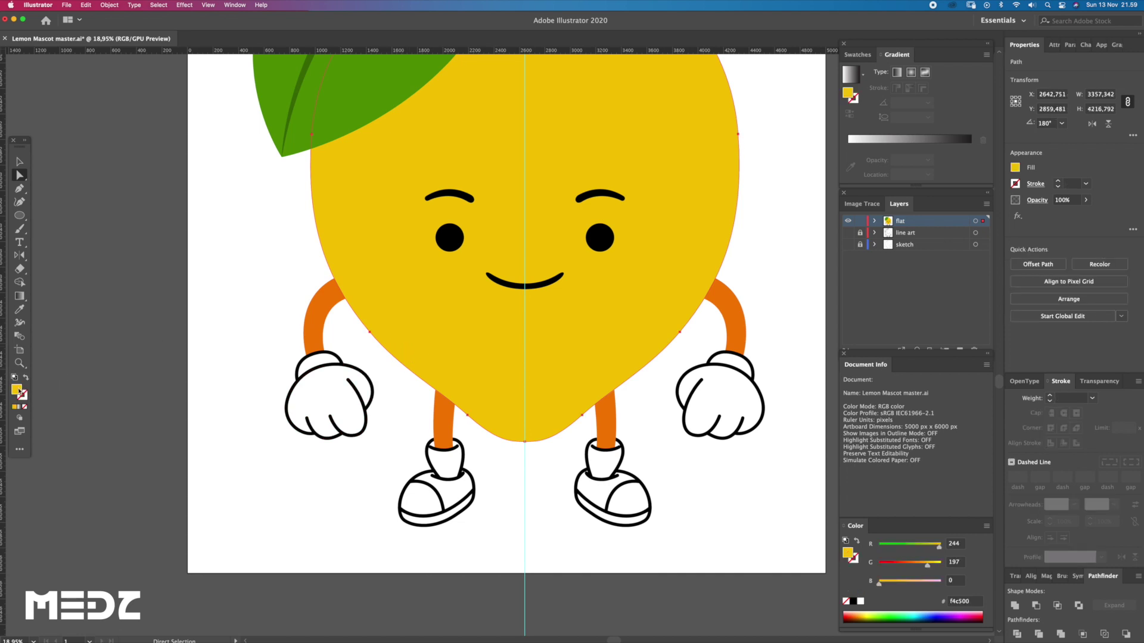
double_click(18, 390)
click(752, 329)
click(360, 439)
shift+click(709, 440)
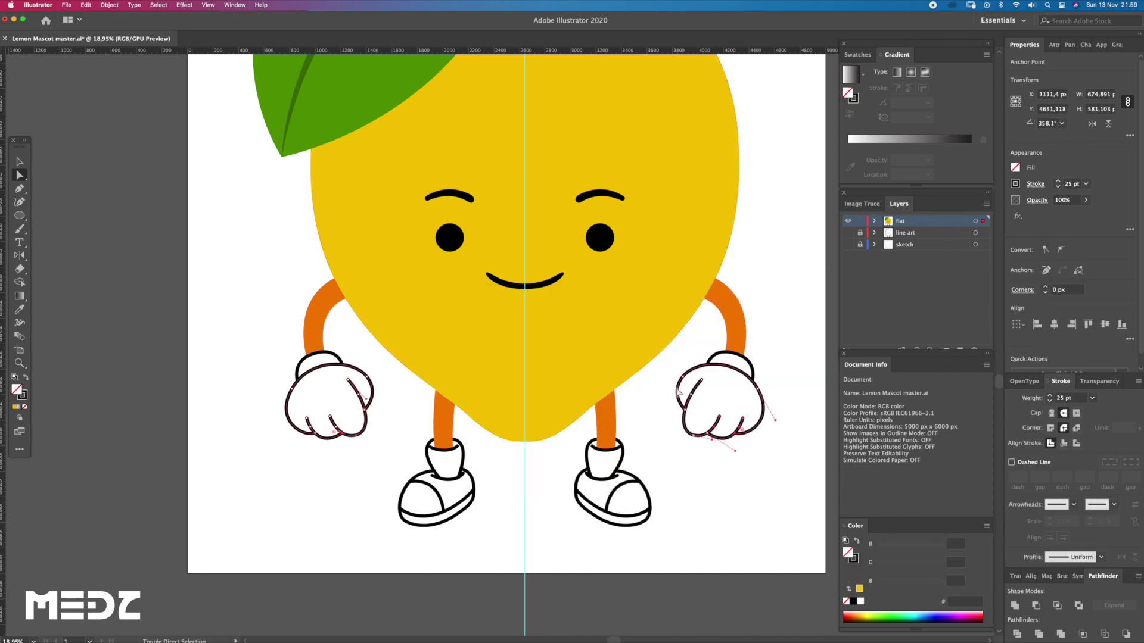
- Change the hands' outline colour from black to yellow
click(22, 396)
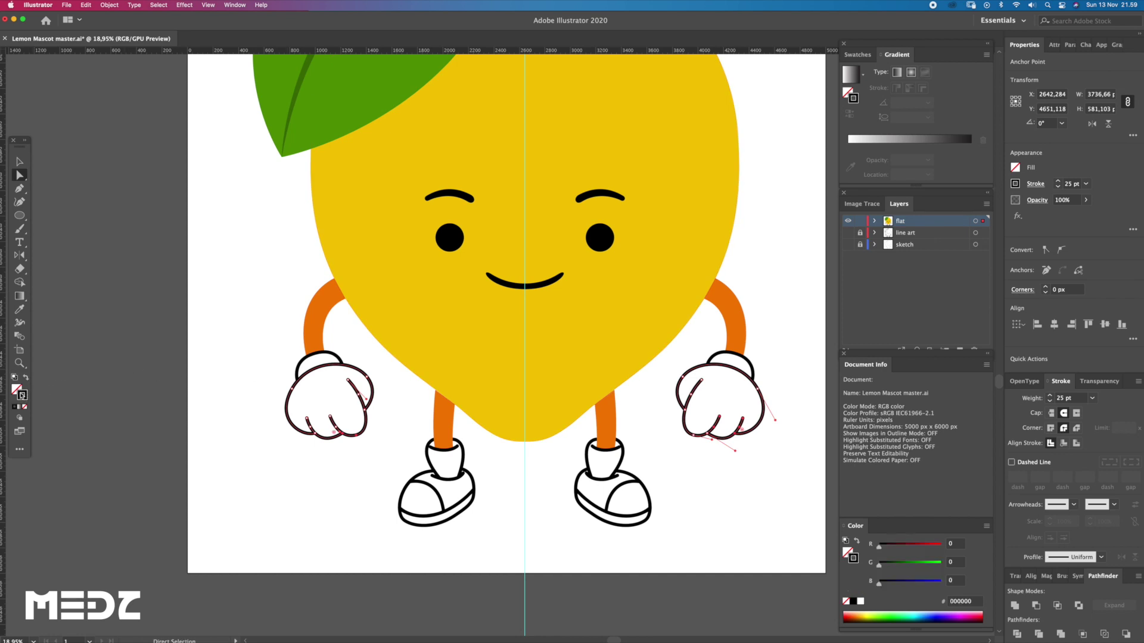
double_click(22, 396)
text(f4c500)
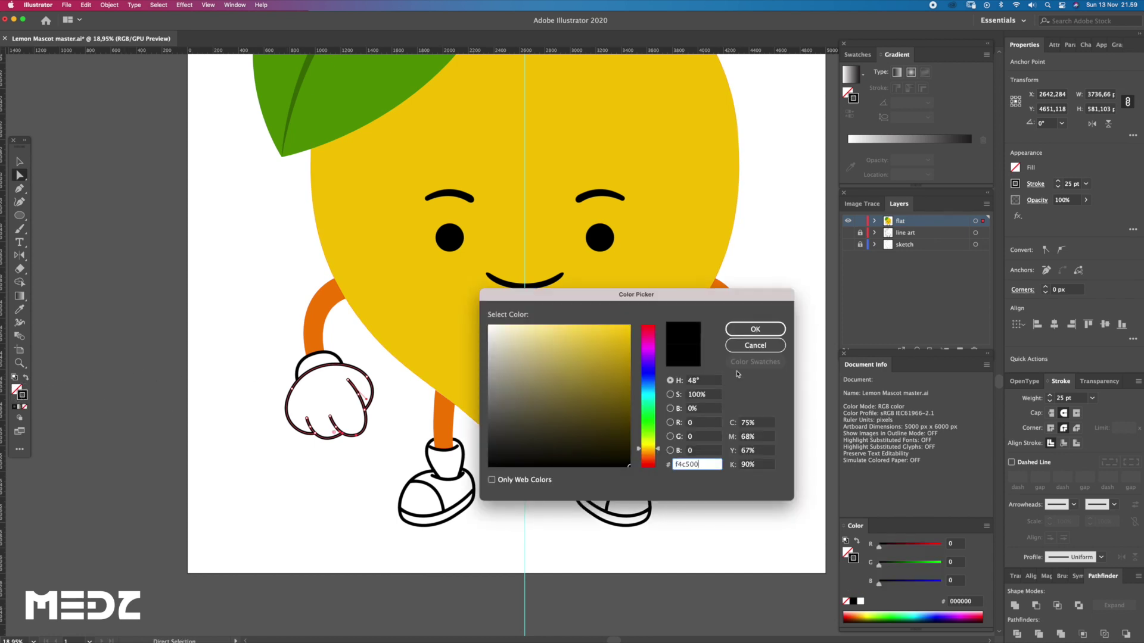
click(754, 328)
key(z)
mouse_move(258, 352)
mouse_down()
mouse_move(297, 381)
mouse_move(239, 408)
mouse_up()
double_click(22, 396)
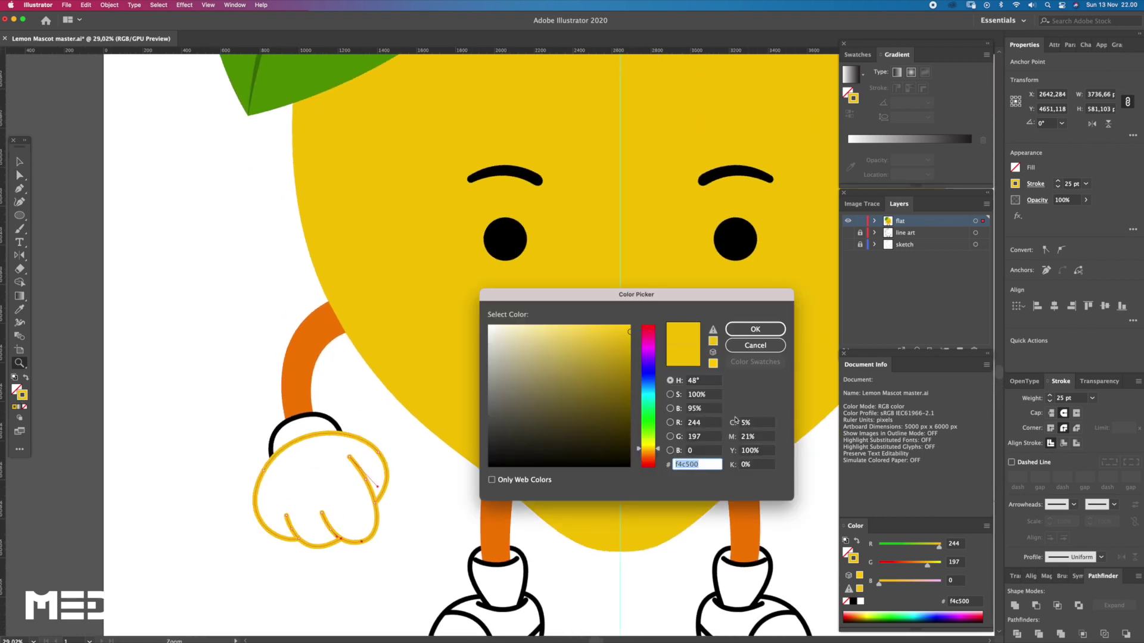
click(775, 350)
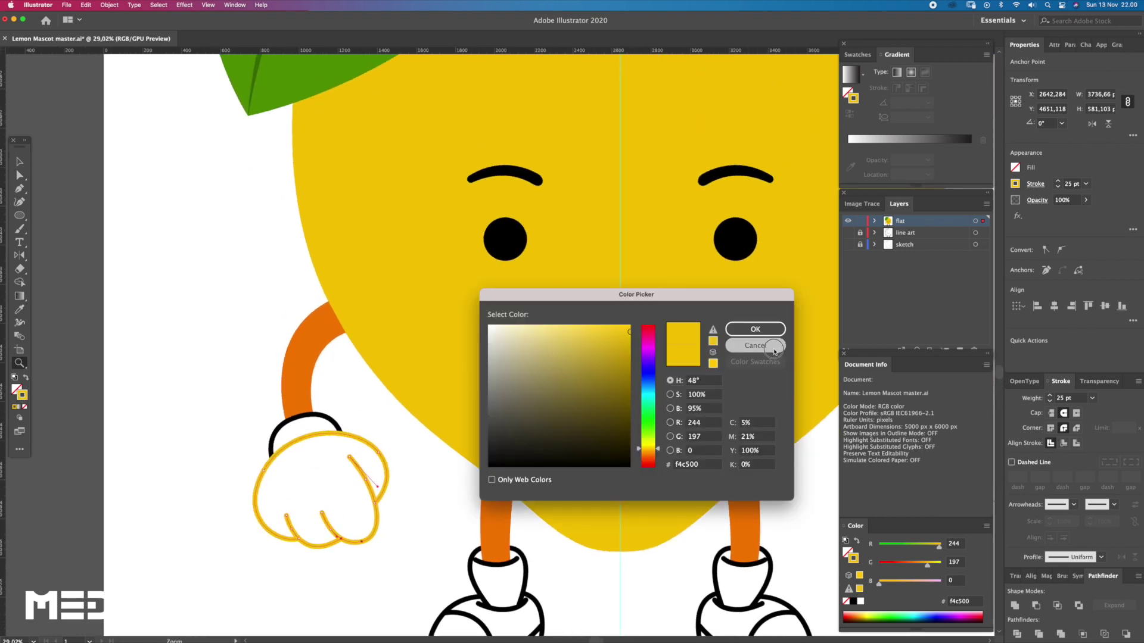
- Fill both gloves with pale yellow #ffe780
drag(23, 397, 16, 390)
double_click(18, 390)
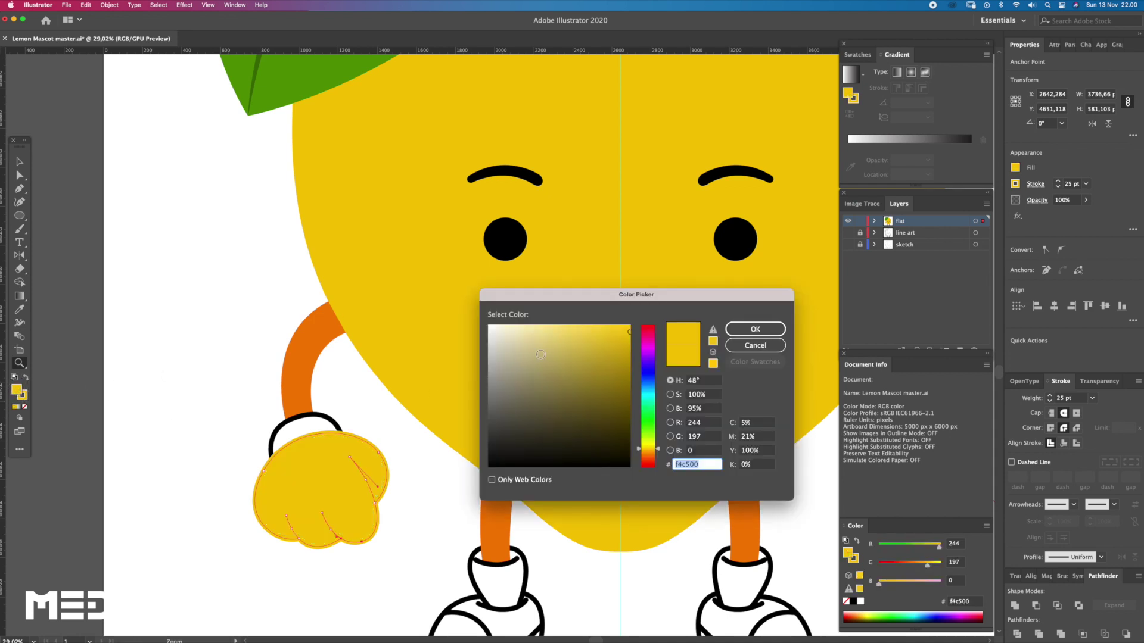
click(559, 325)
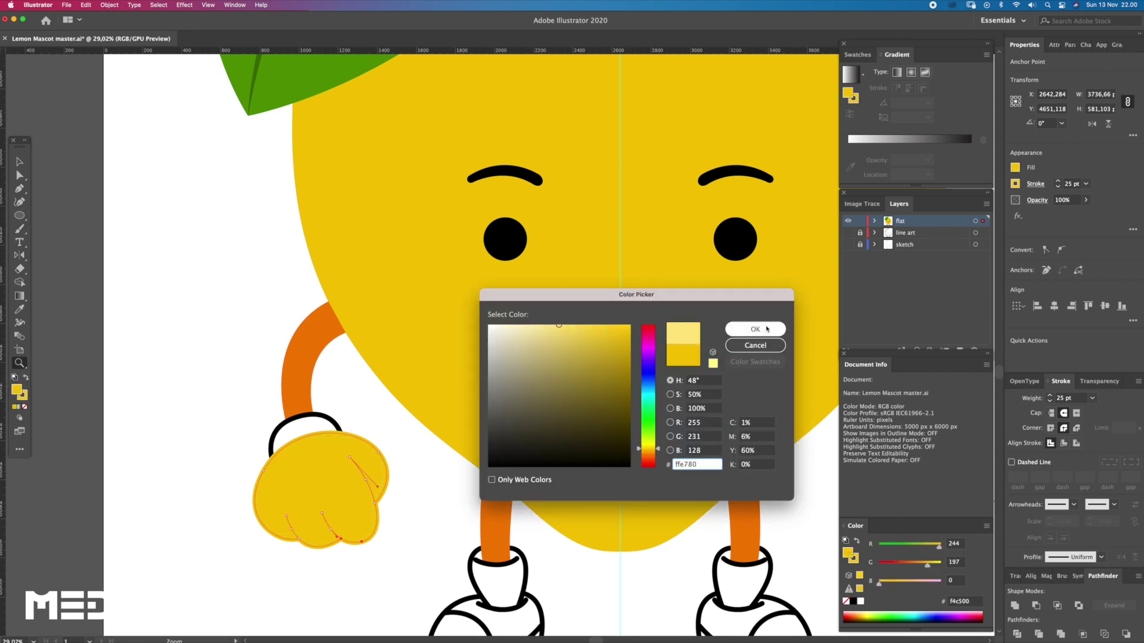
click(762, 333)
- Make both wrist arcs lemon yellow with no black outline
key(a)
click(421, 495)
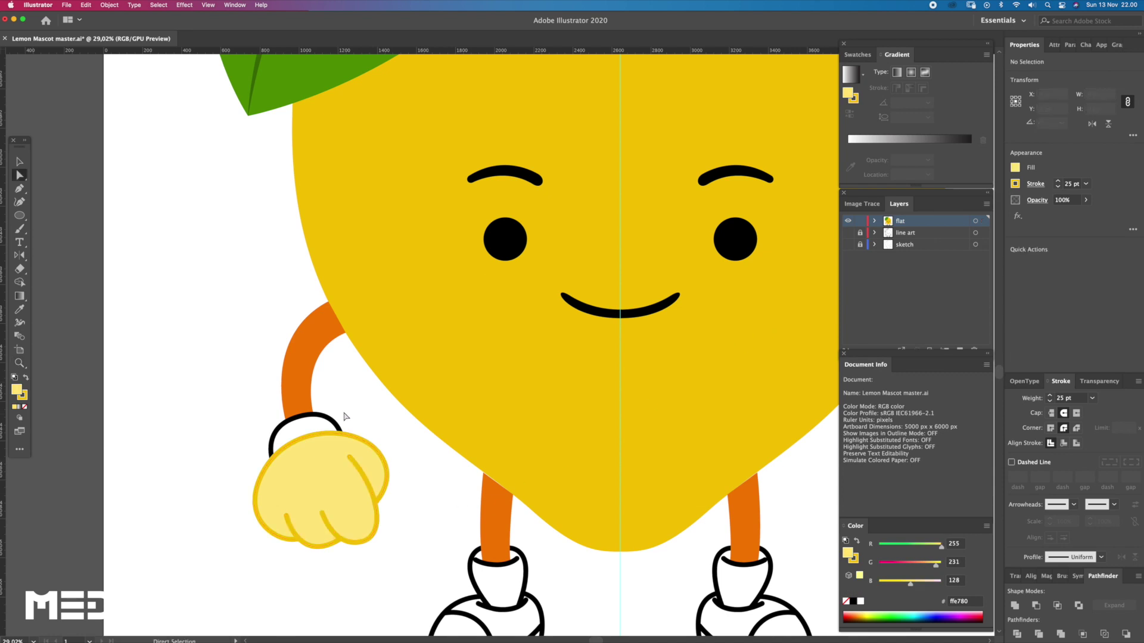
click(337, 427)
scroll(452, 423, down, 2)
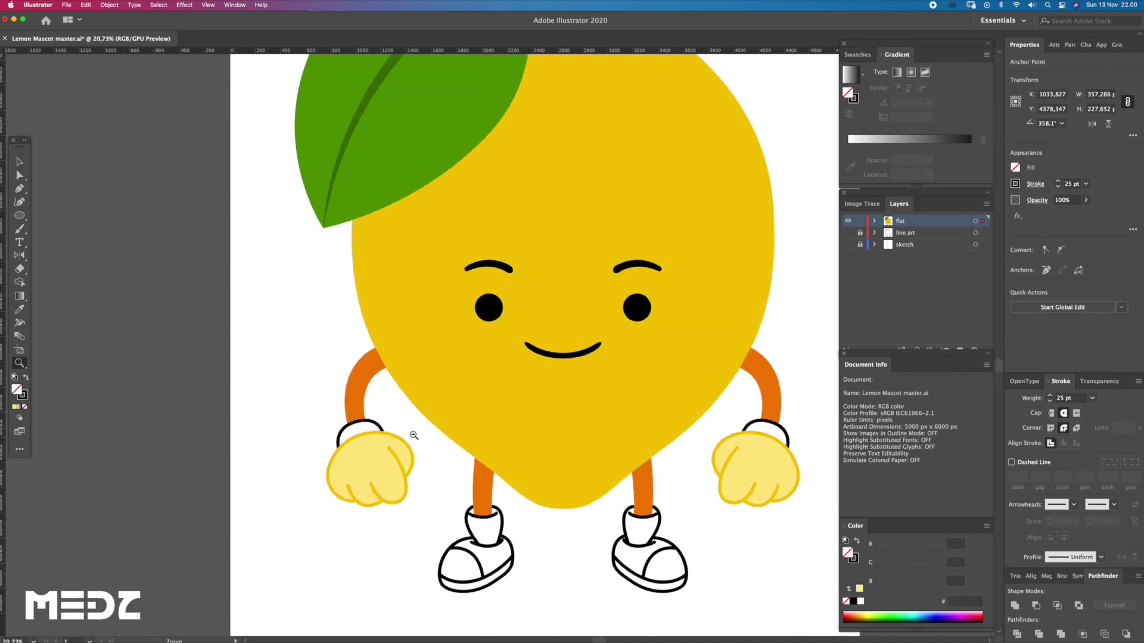
drag(668, 459, 616, 457)
key(a)
shift+click(728, 418)
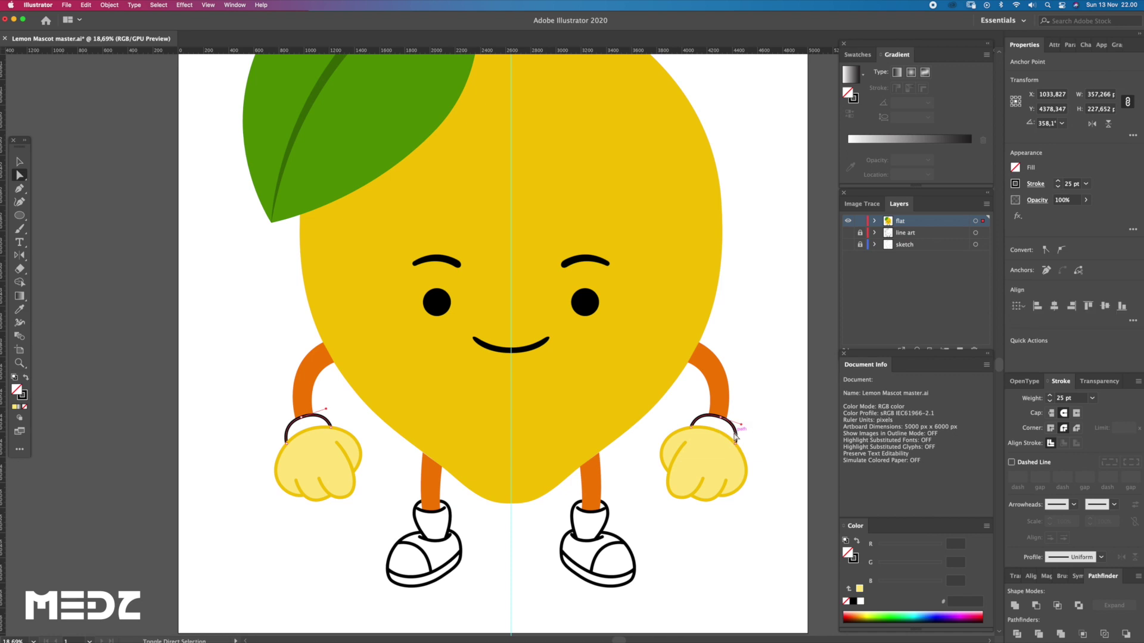
key(i)
click(619, 402)
key(a)
click(649, 446)
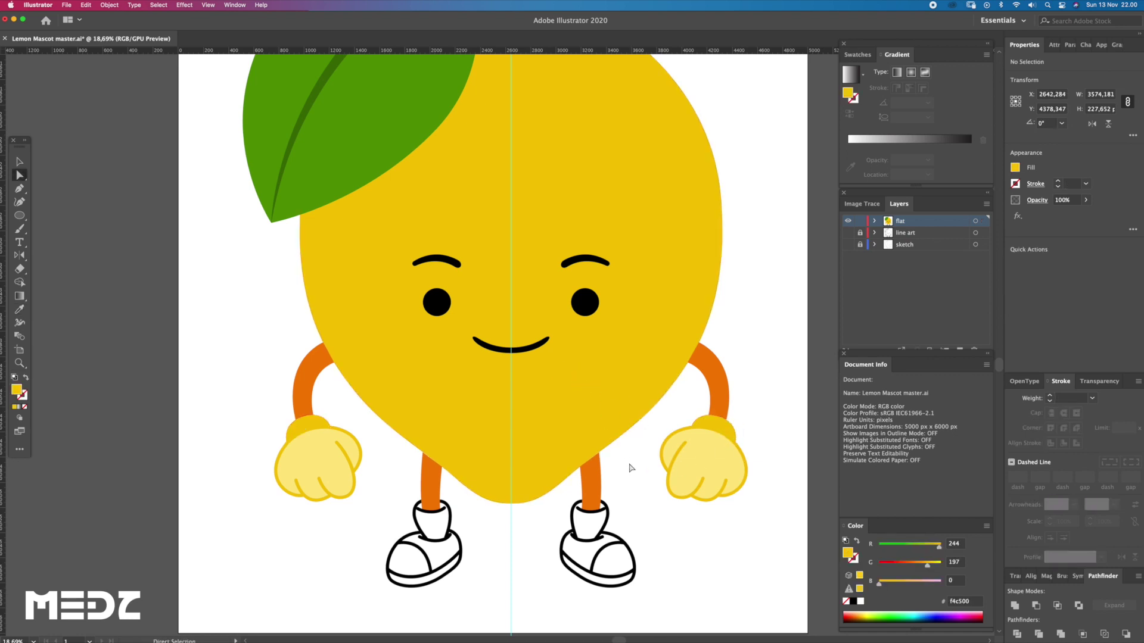
- Move the view down to the feet and select the right sock outline
drag(627, 467, 616, 430)
scroll(616, 430, down, 1)
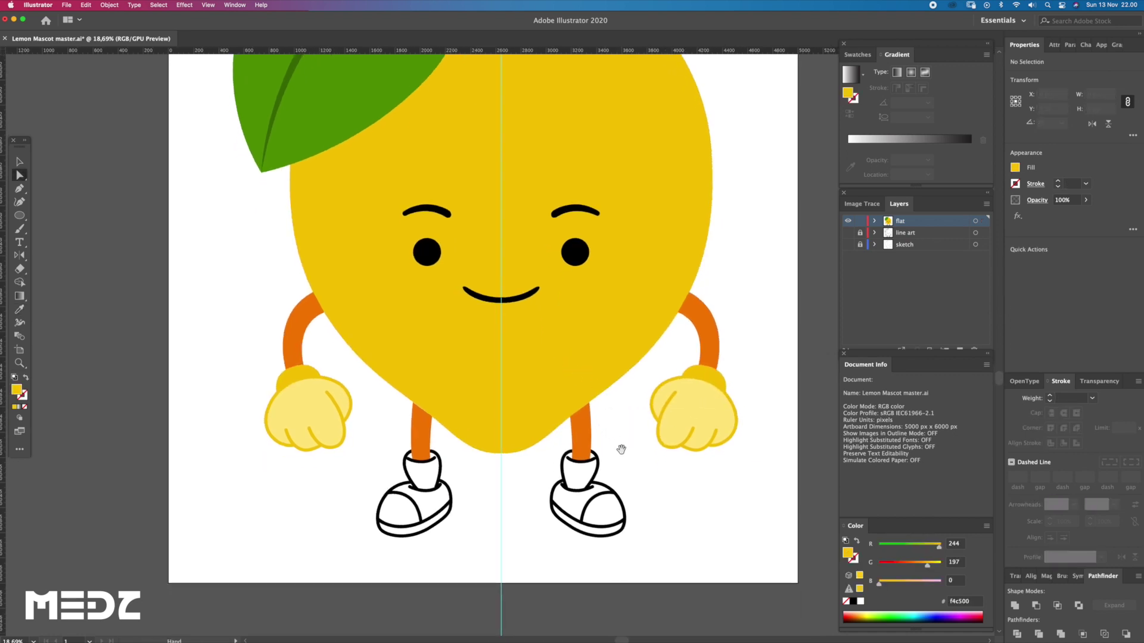
scroll(612, 446, down, 2)
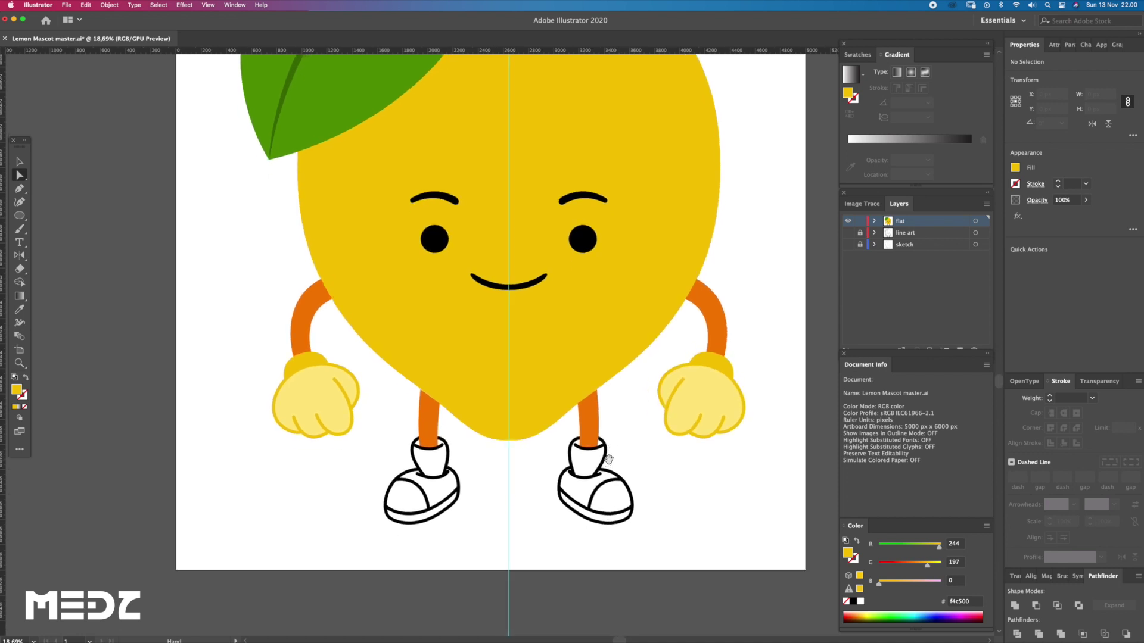
scroll(608, 458, down, 2)
click(604, 446)
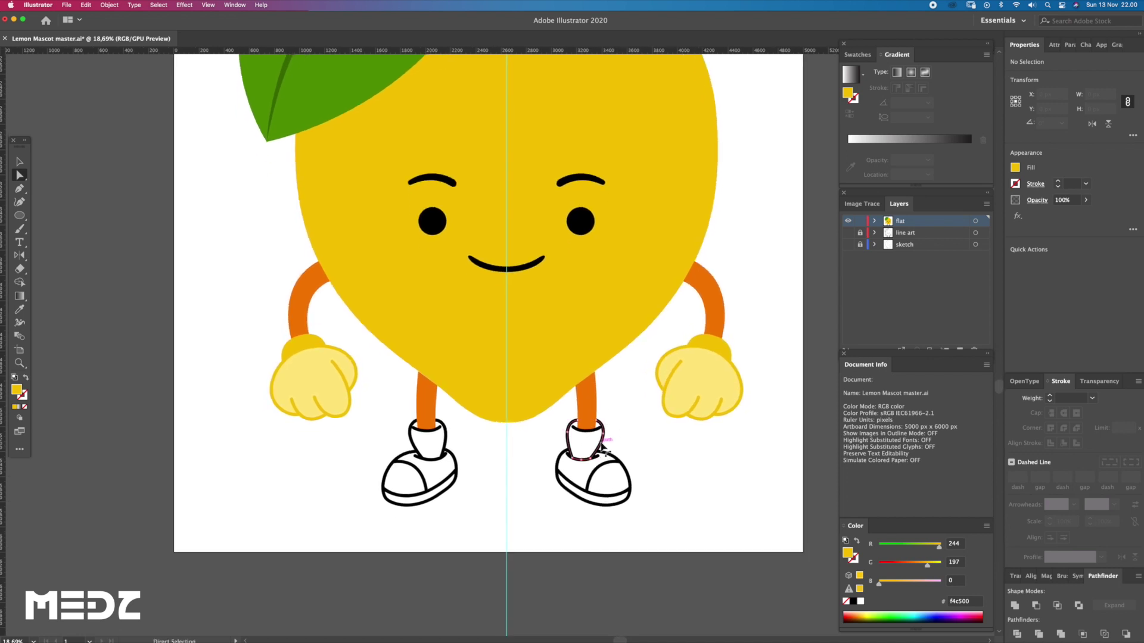
- Fill both socks light grey (#afaea7) with no outline
shift+click(444, 441)
click(22, 396)
click(25, 409)
double_click(21, 392)
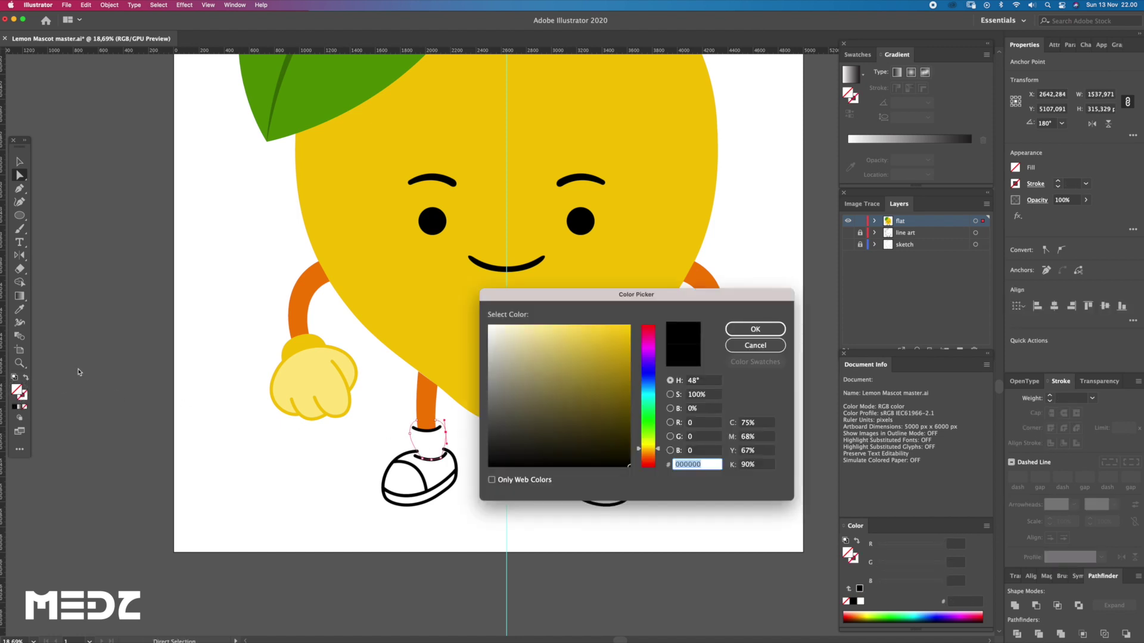
drag(494, 363, 495, 370)
click(754, 328)
click(661, 463)
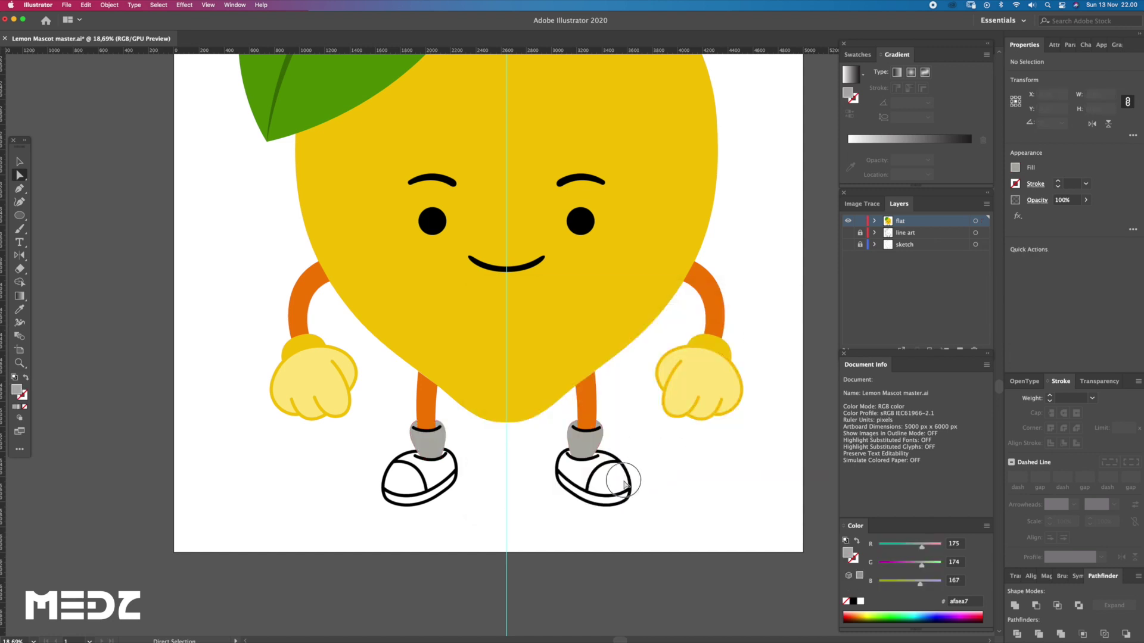
- Give both shoes the body's lemon yellow using the Eyedropper
click(597, 475)
click(599, 476)
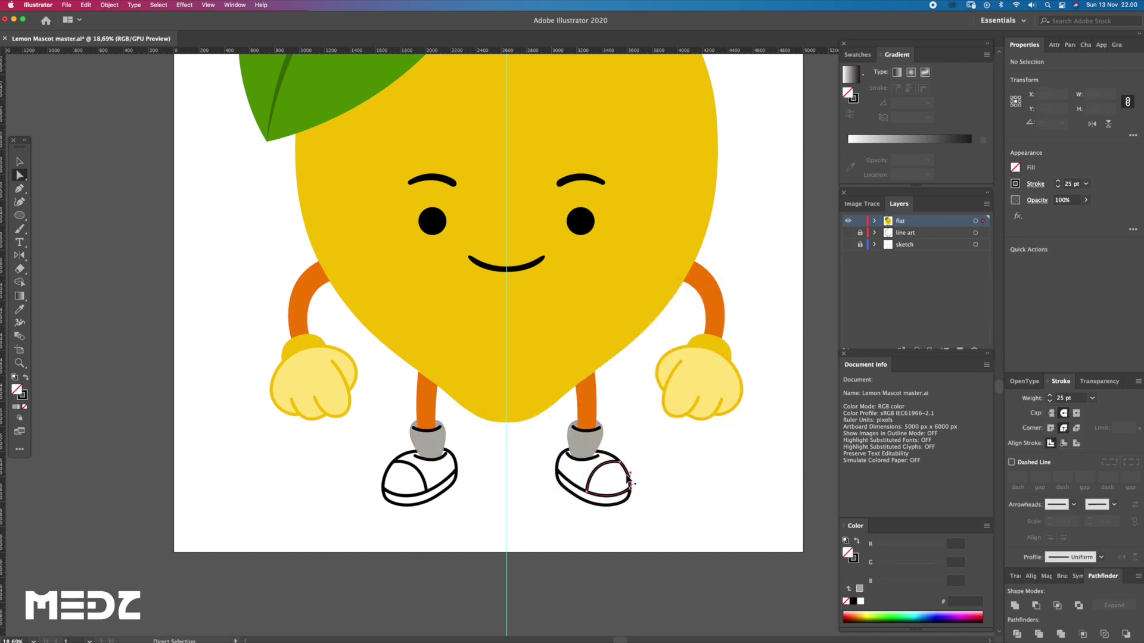
click(558, 468)
shift+click(457, 462)
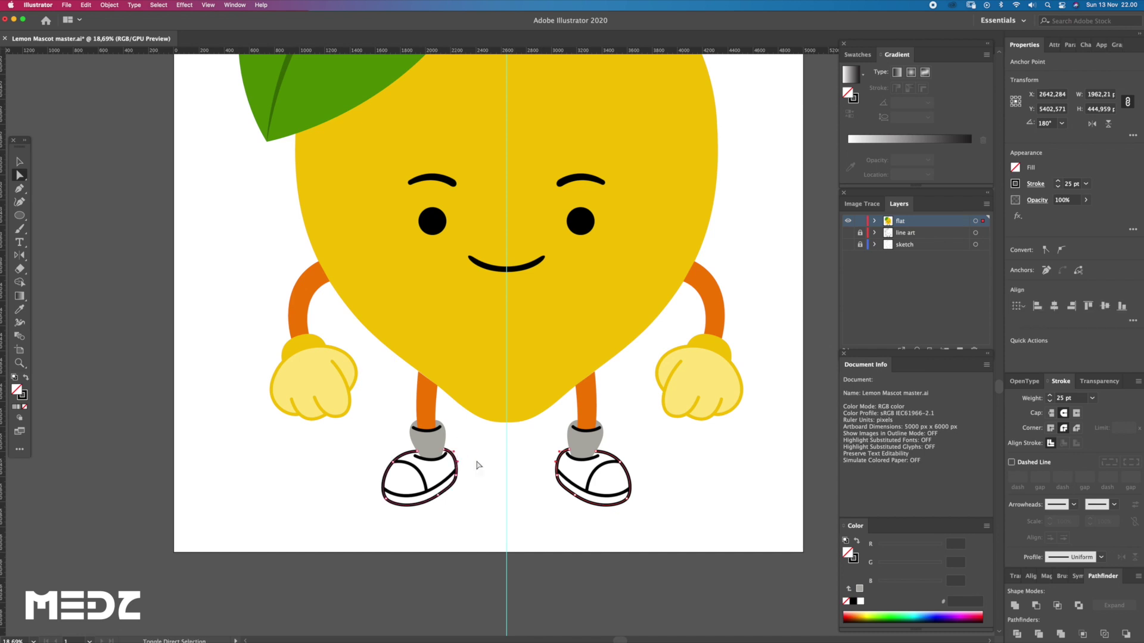
key(i)
click(454, 377)
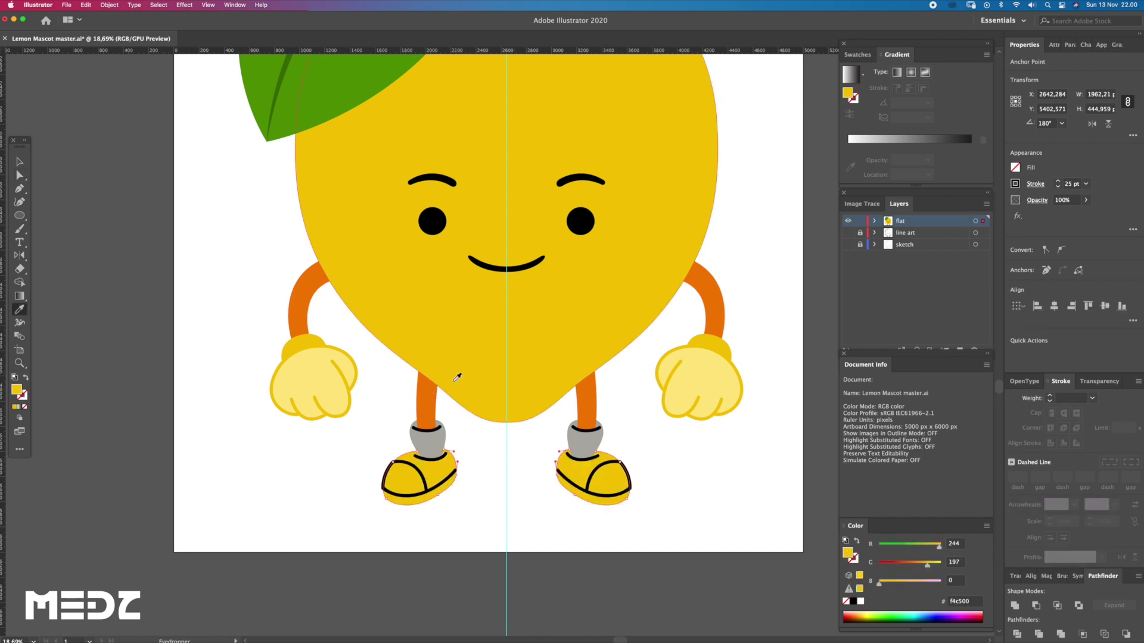
key(a)
click(620, 383)
- Select the legs and shoes together and nudge them up slightly
mouse_move(510, 409)
mouse_down()
mouse_move(626, 473)
mouse_move(567, 454)
mouse_up()
key(v)
drag(697, 541, 375, 439)
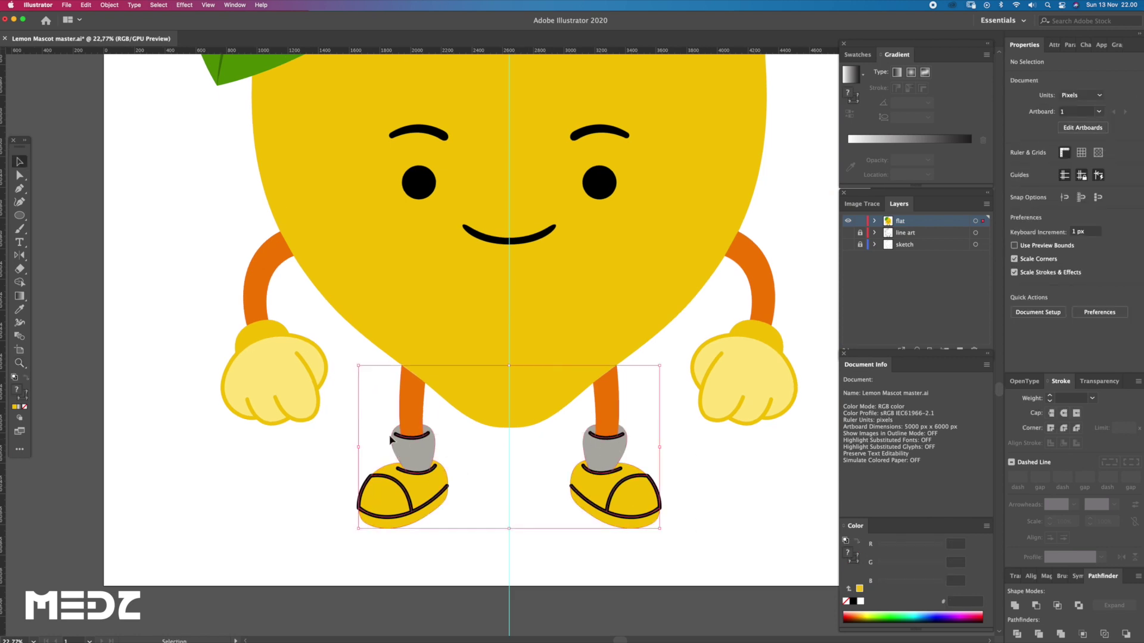
key(a)
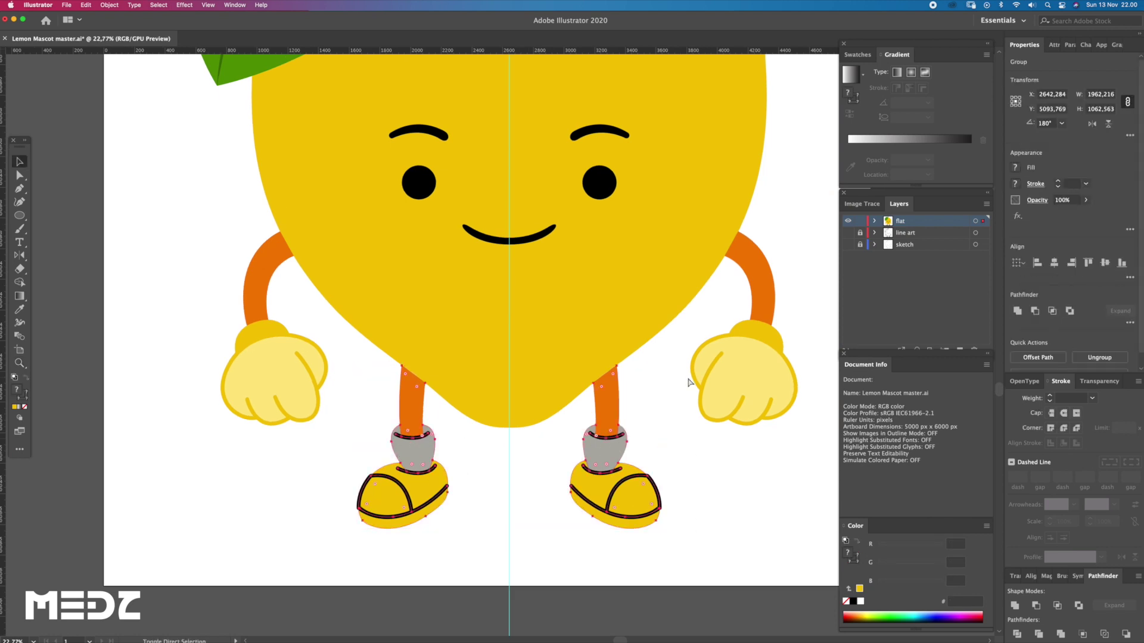
key(v)
key(Up)
key(Up)
key(Up)
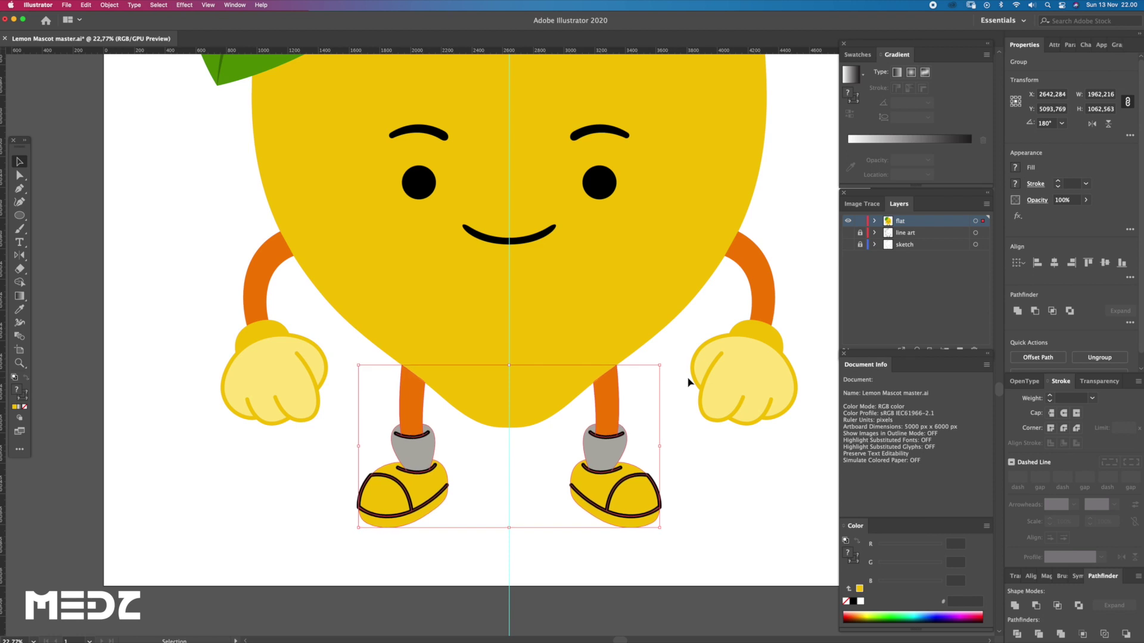
- Fill the shoe toe caps with the pale glove yellow and remove their outlines
key(a)
click(613, 507)
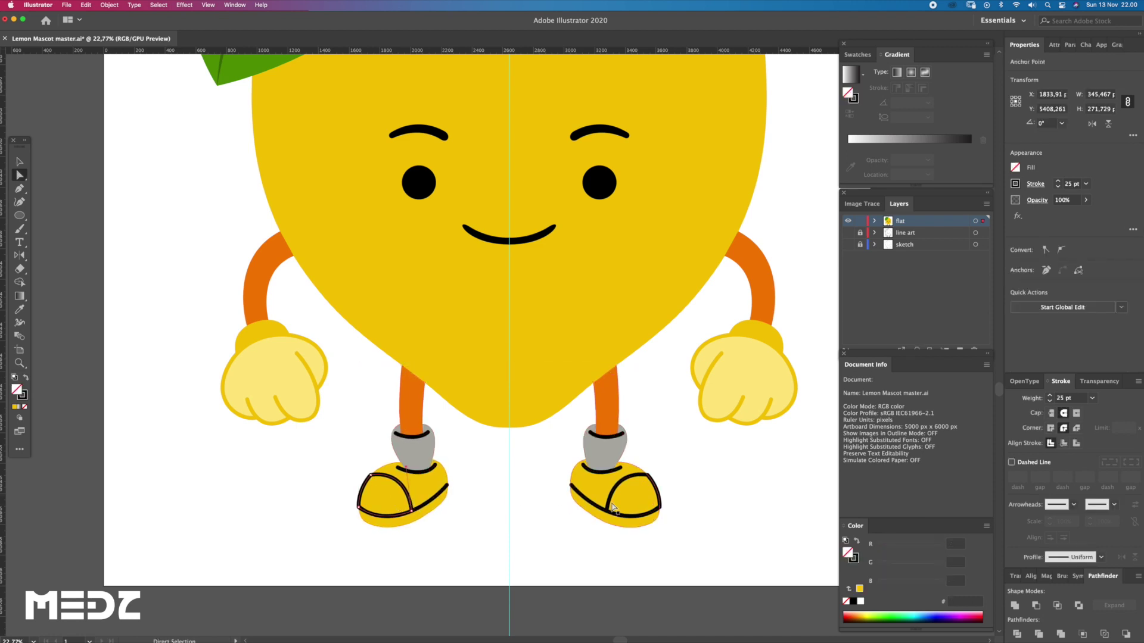
key(i)
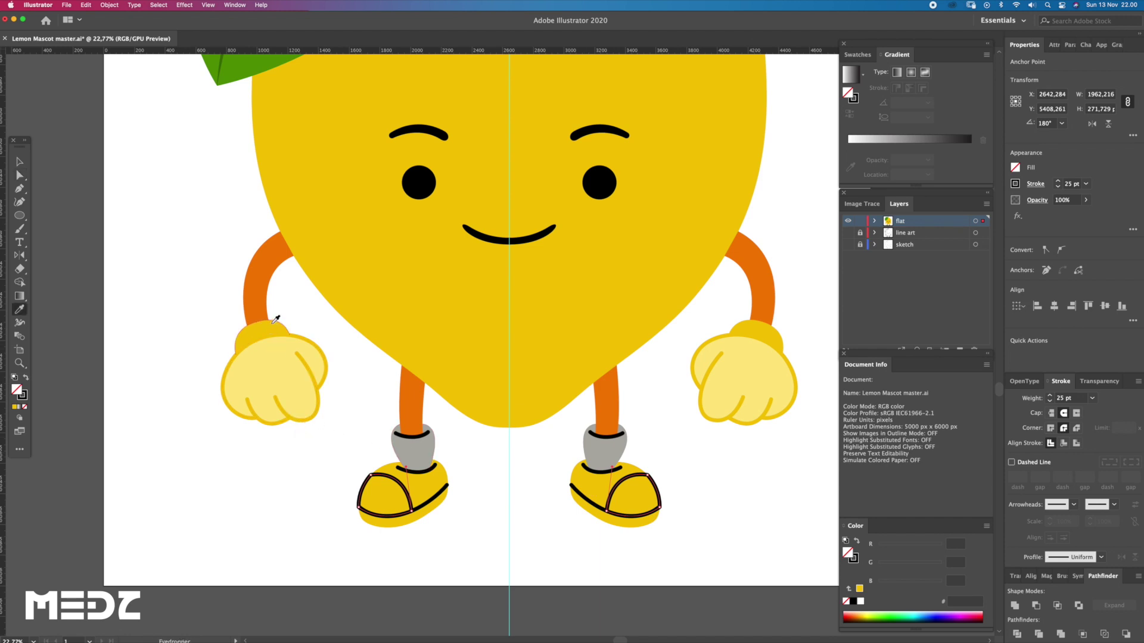
click(291, 349)
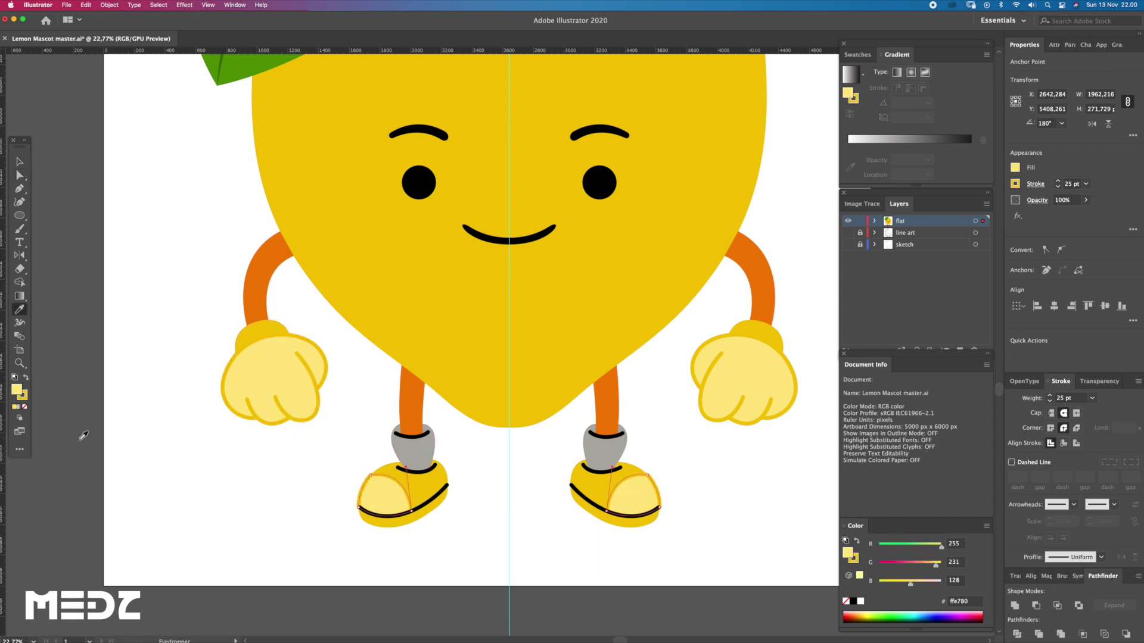
click(24, 406)
key(a)
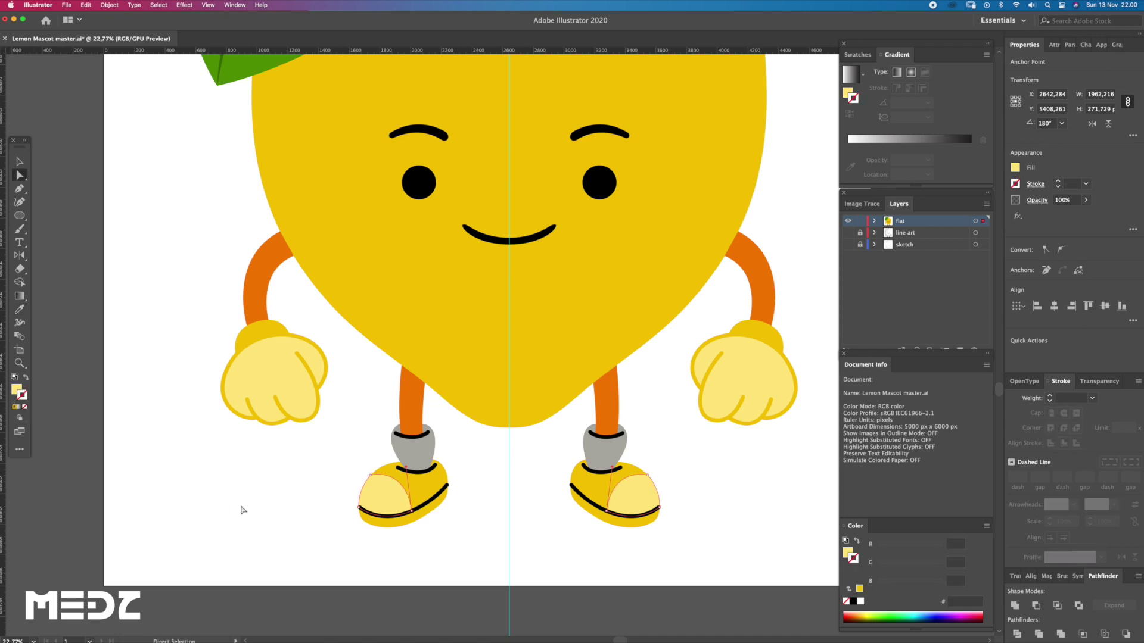
click(243, 508)
drag(385, 508, 328, 510)
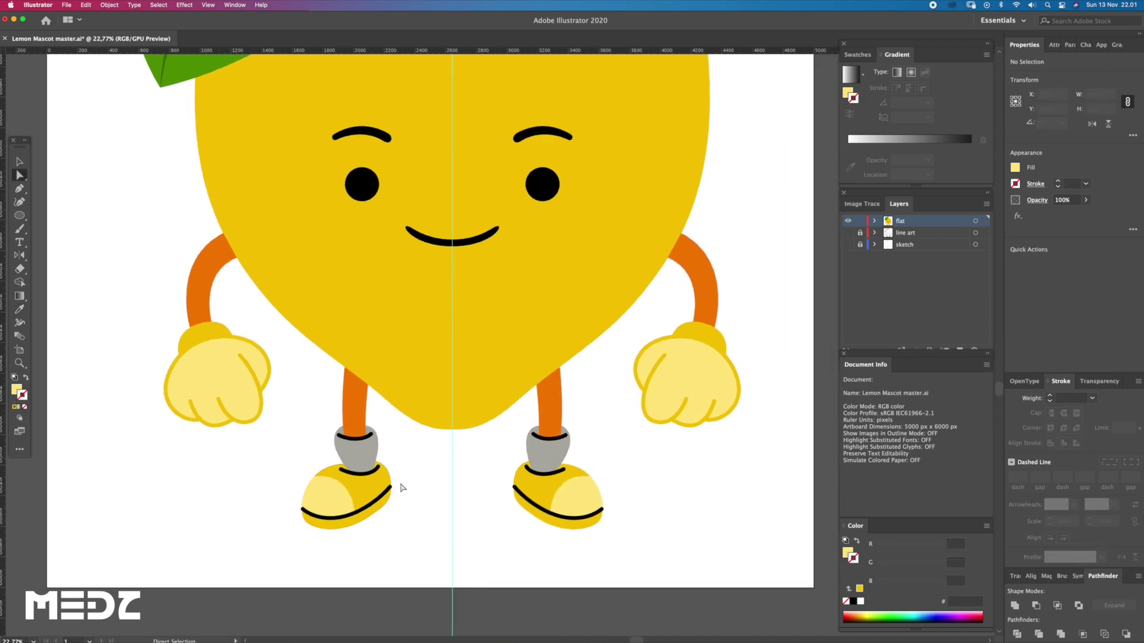
click(383, 484)
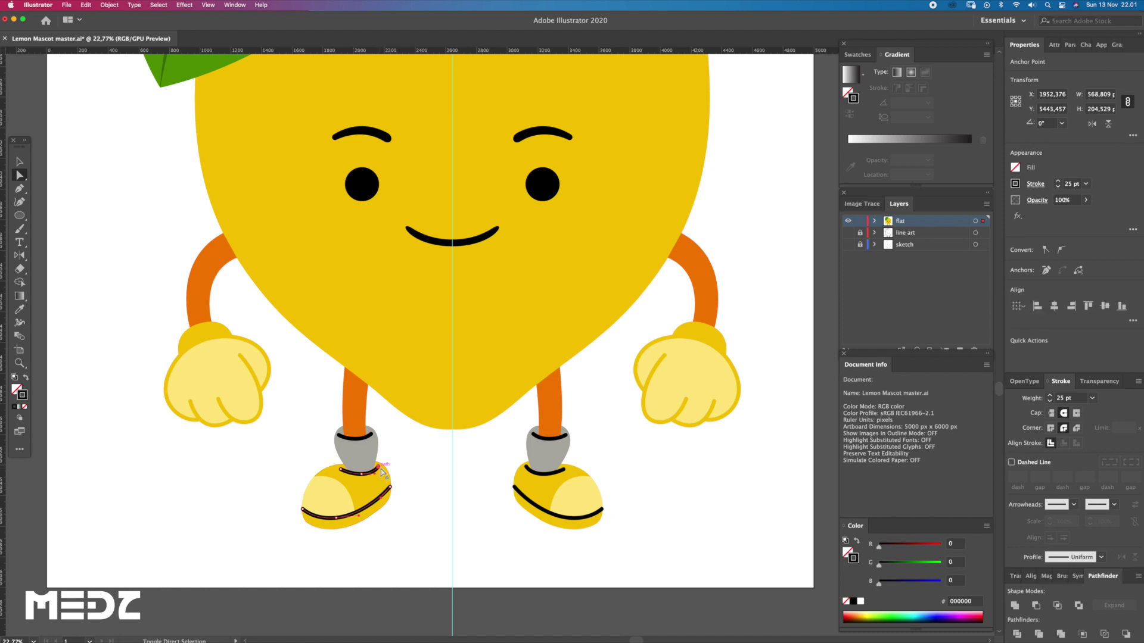
- Select the sock-top and sole lines and choose off-white #f2f0e7 for their stroke
drag(406, 445, 388, 450)
shift+click(352, 442)
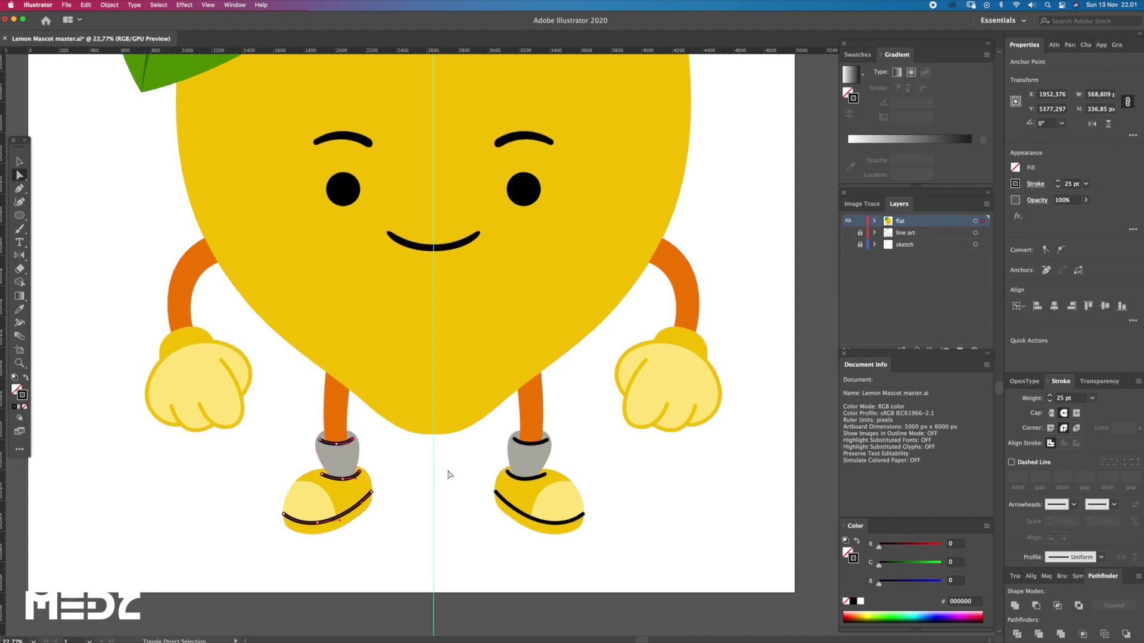
shift+click(519, 442)
shift+click(502, 498)
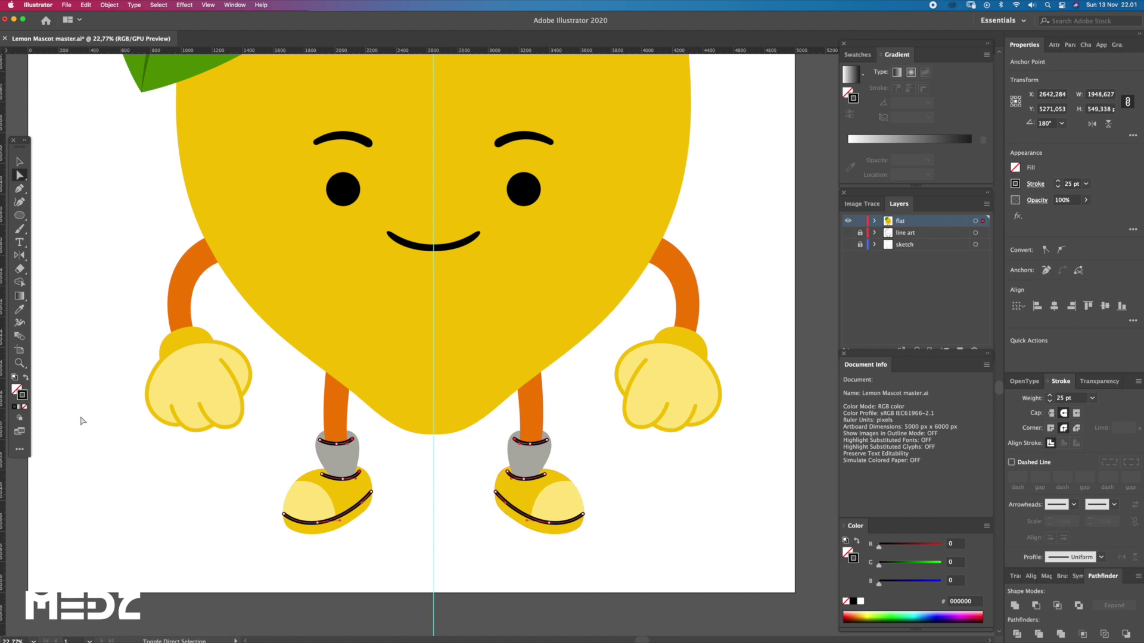
double_click(23, 397)
click(499, 332)
drag(500, 332, 496, 330)
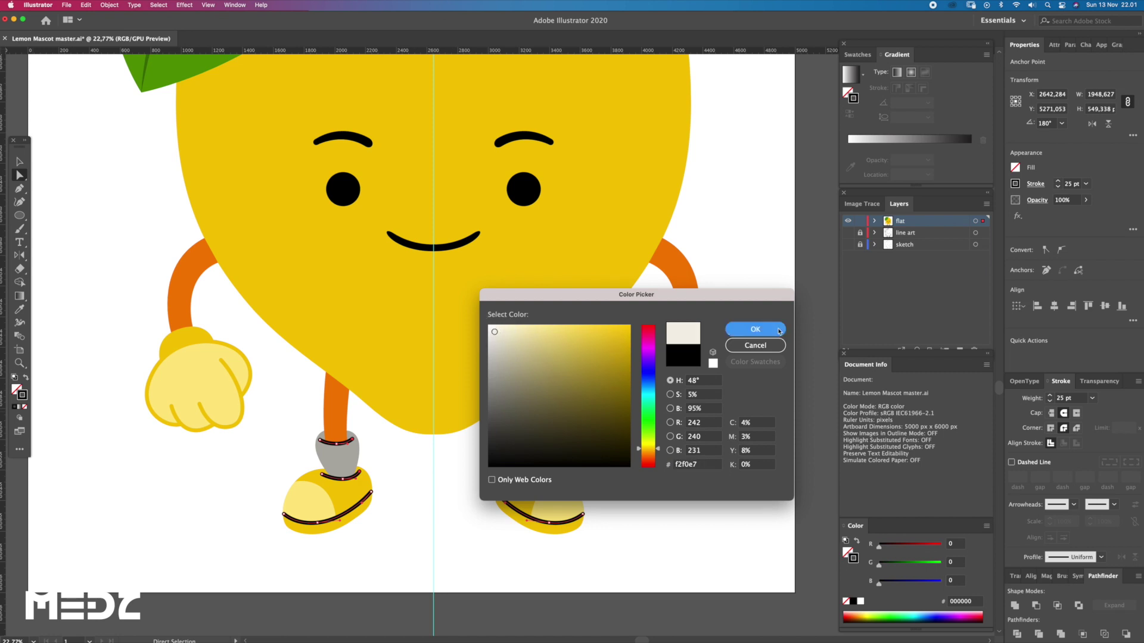
click(777, 330)
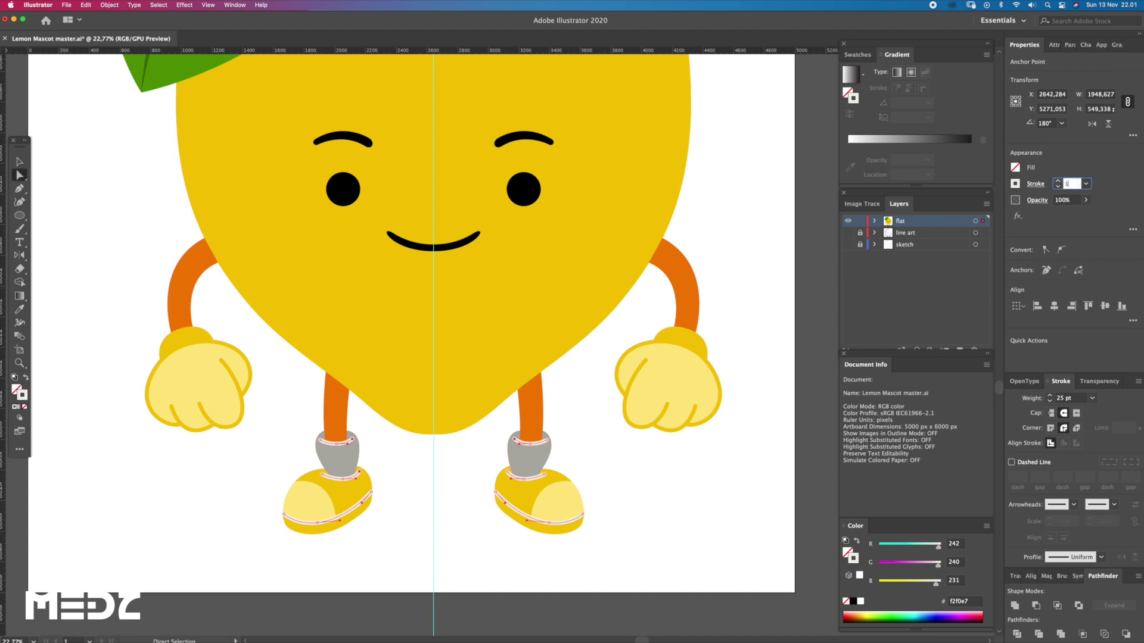
- Apply a 10 pt stroke weight to the shoe stripes and deselect them
key(Return)
click(655, 470)
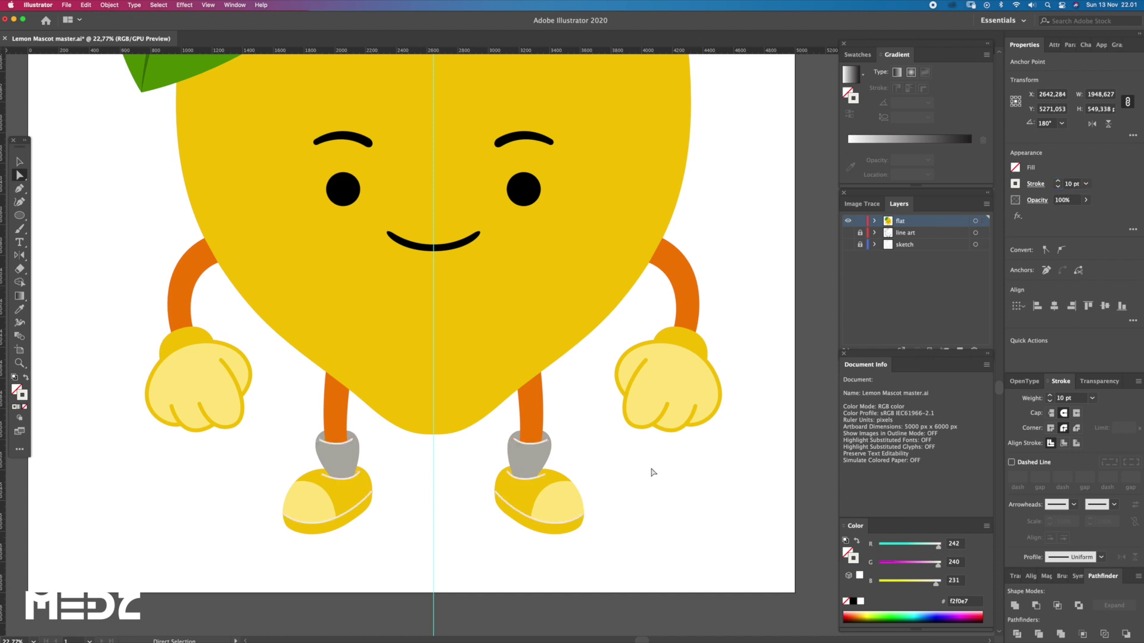
key(z)
drag(589, 439, 524, 439)
scroll(524, 439, up, 2)
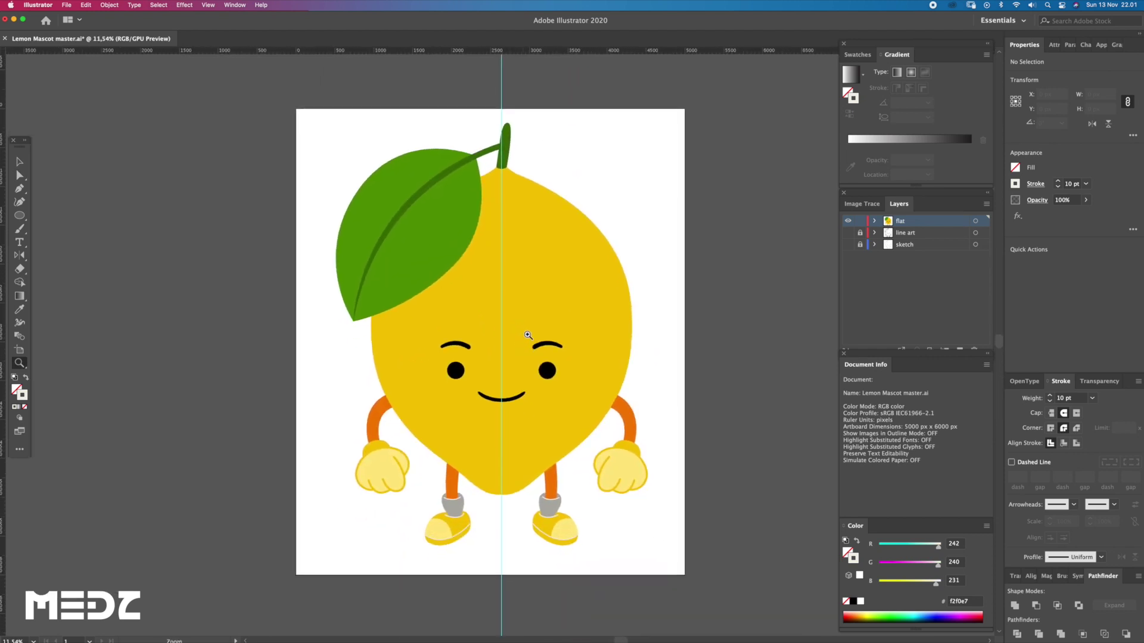
- Zoom in on the left eye and Alt-drag a copy of its circle beside it
drag(495, 313, 582, 410)
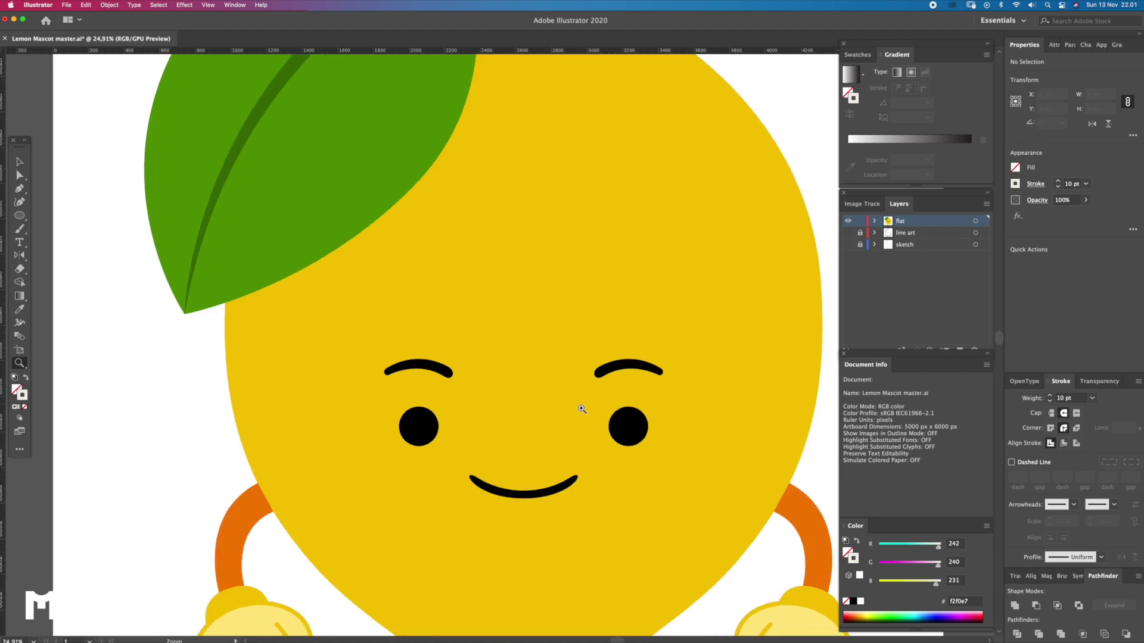
click(483, 406)
key(a)
drag(494, 410, 620, 416)
- Scale the eye copy to 288 px, move it onto the pupil and fill it white
key(v)
drag(656, 342, 677, 320)
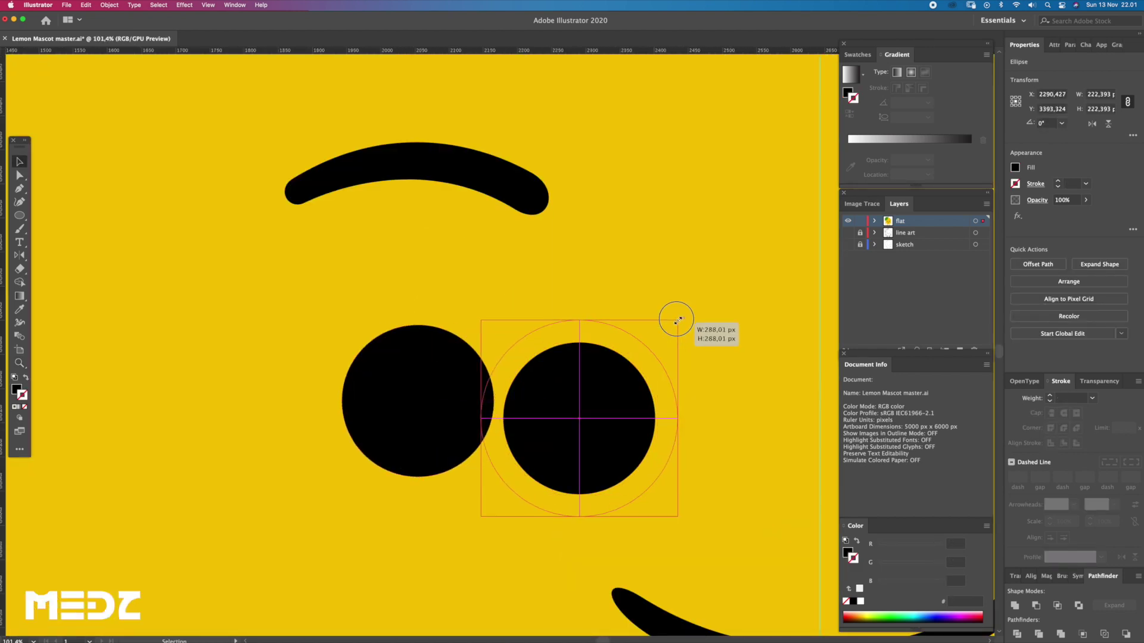
click(438, 388)
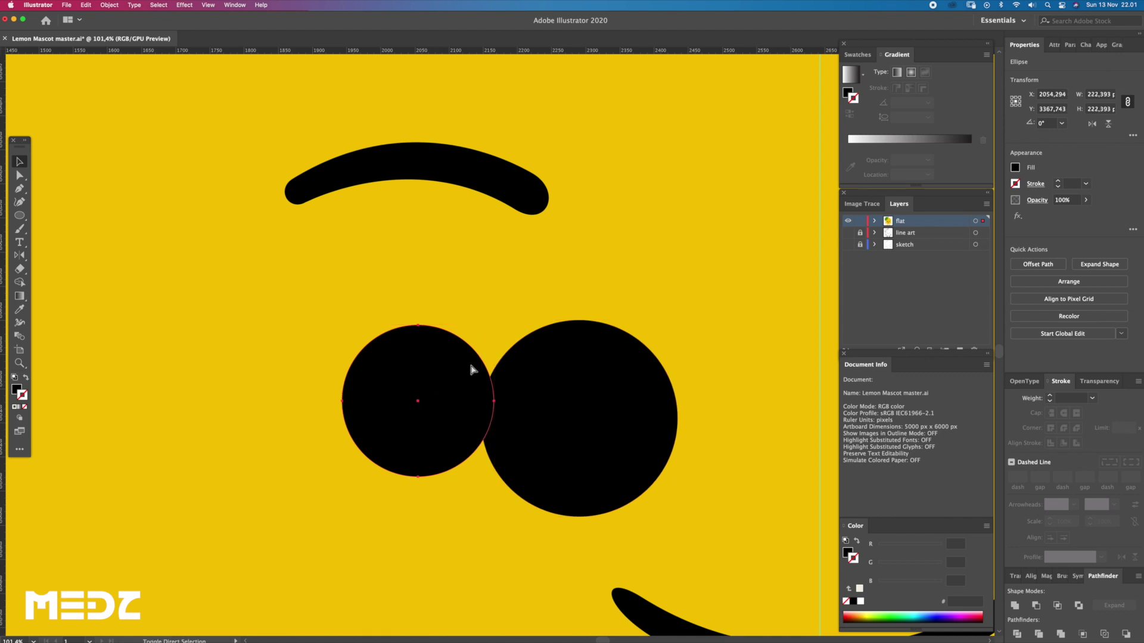
key(a)
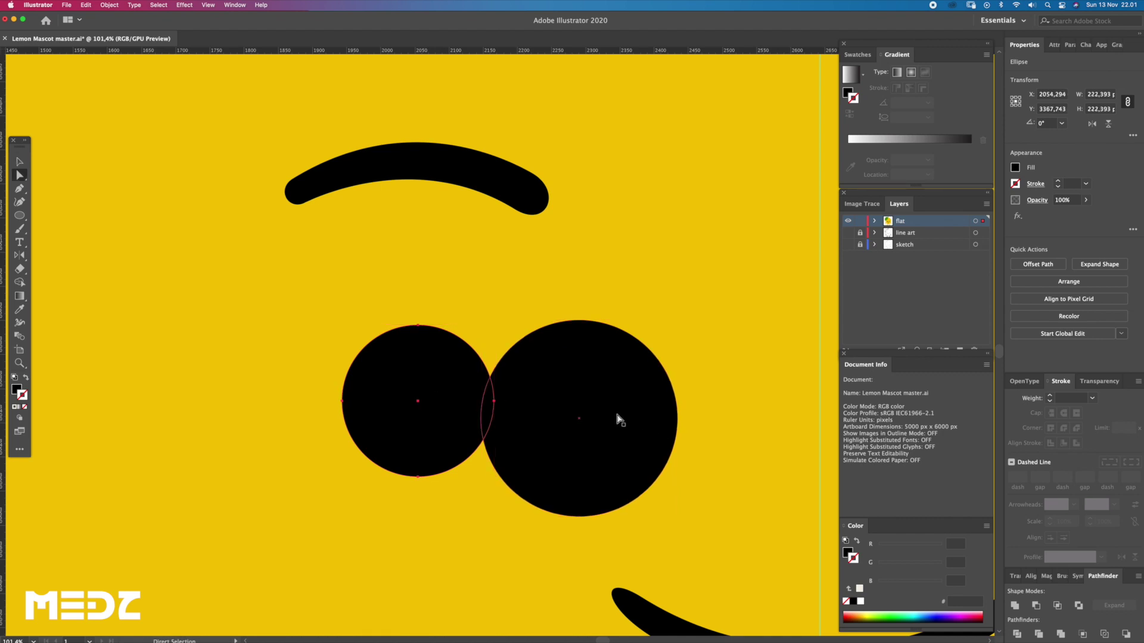
drag(635, 425, 494, 412)
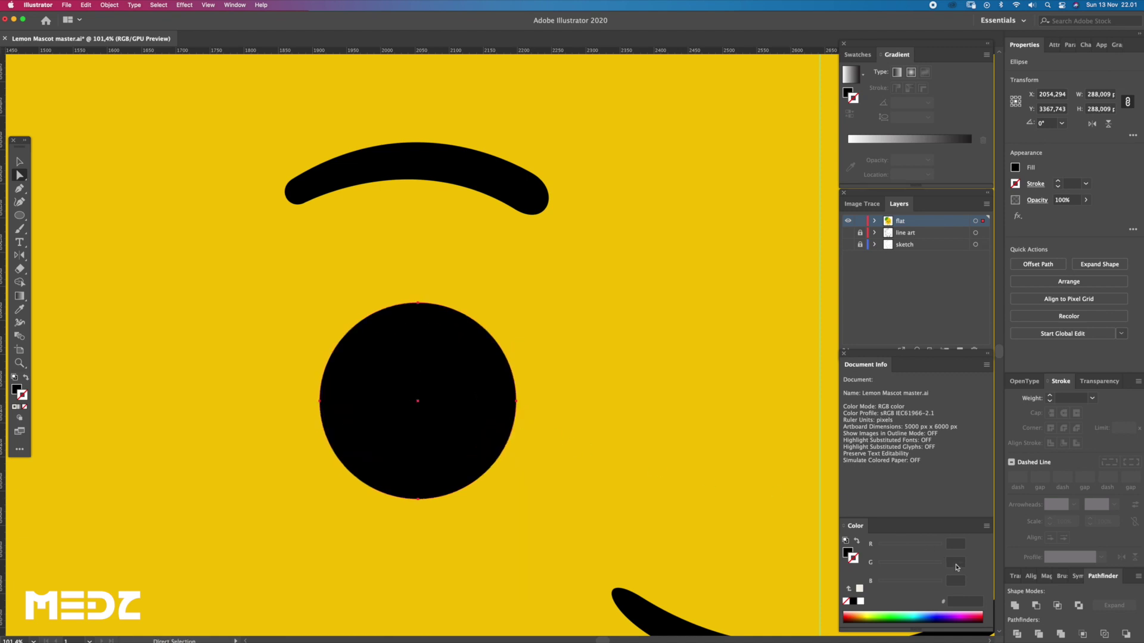
click(917, 582)
click(968, 578)
click(940, 544)
- Shrink a white circle into an 80 px highlight on the pupil's lower left
key(z)
mouse_move(548, 420)
mouse_down()
mouse_move(461, 397)
mouse_move(555, 330)
mouse_up()
key(v)
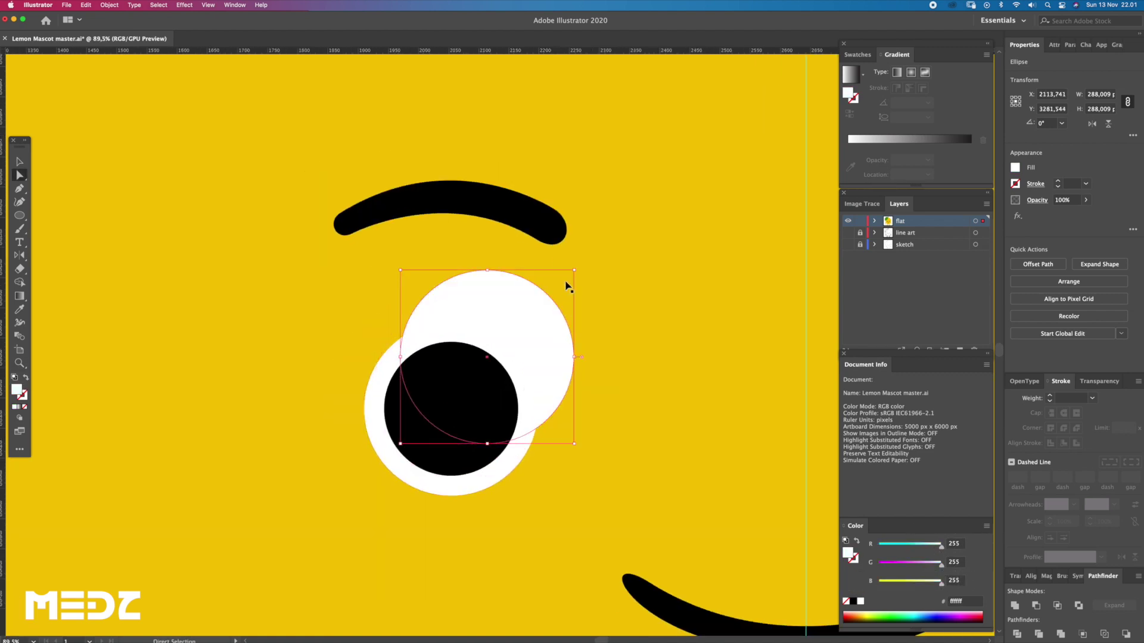
drag(575, 271, 525, 311)
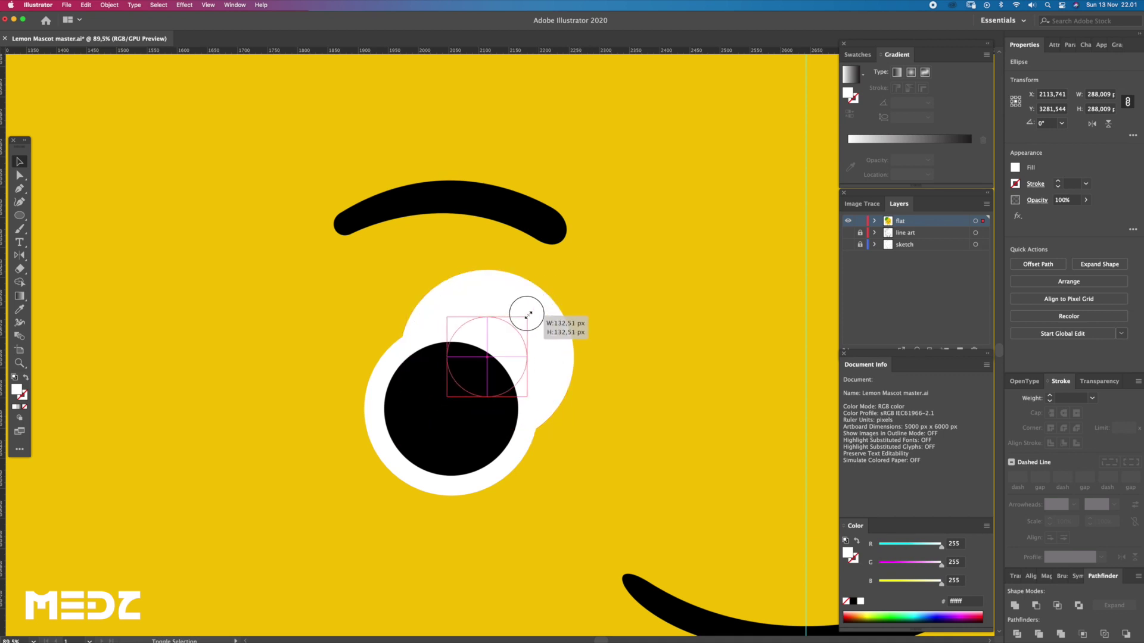
scroll(492, 362, up, 5)
drag(547, 393, 451, 481)
key(v)
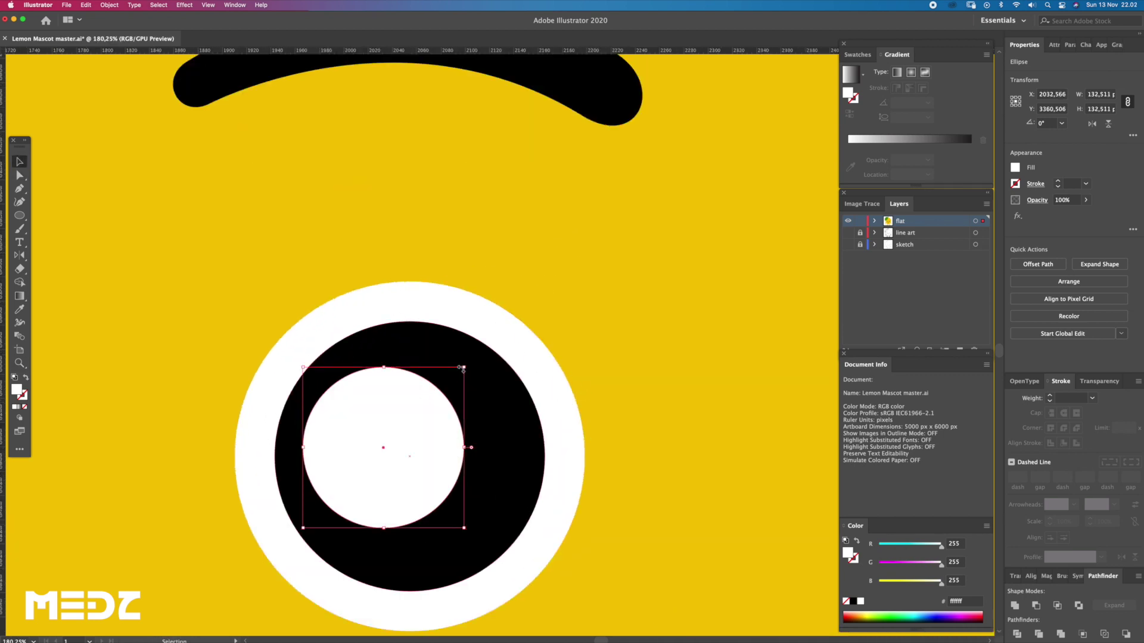
drag(464, 367, 421, 409)
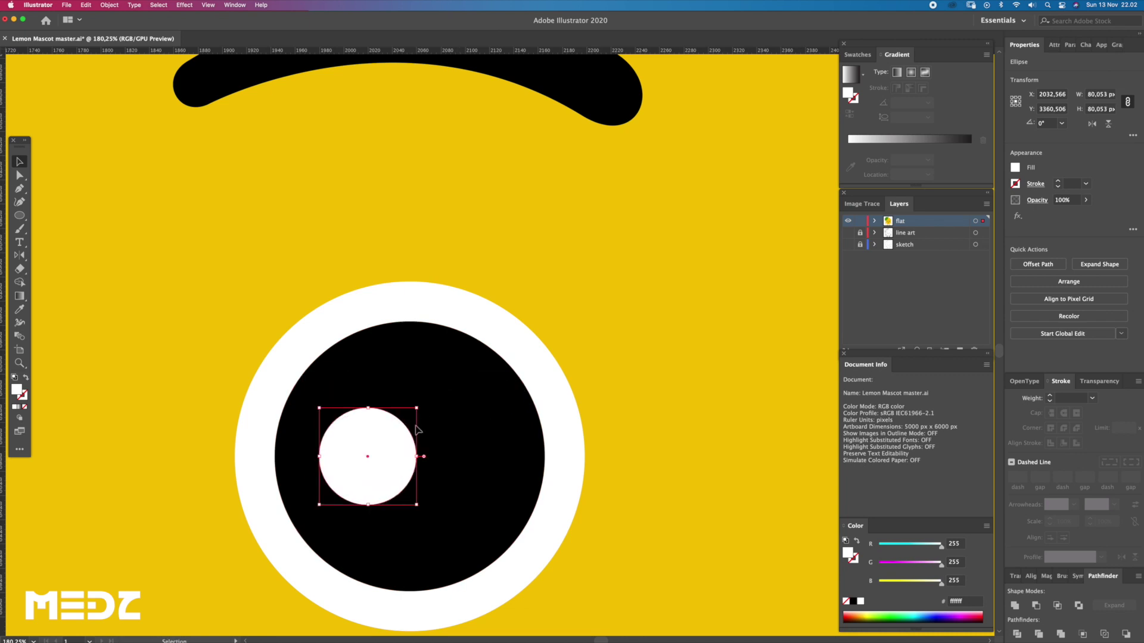
drag(419, 408, 427, 397)
- Duplicate the highlight up-right on the pupil and shrink it to about 44 px
key(a)
drag(415, 457, 503, 425)
key(v)
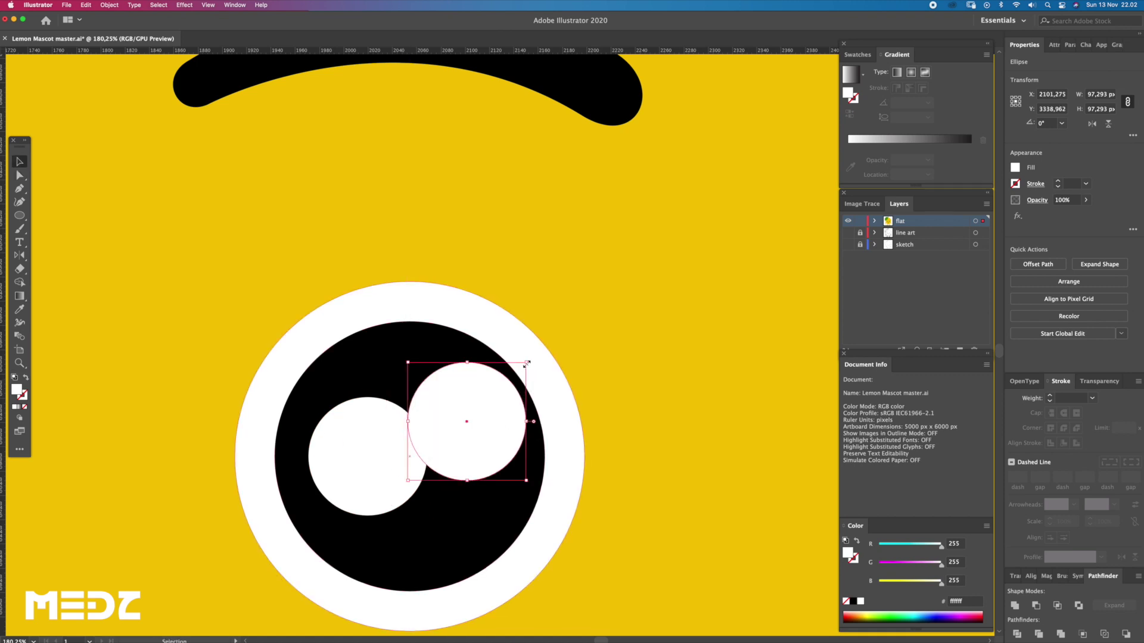
mouse_move(527, 363)
mouse_down()
mouse_move(492, 397)
mouse_move(494, 373)
mouse_move(518, 378)
mouse_up()
- Select the pupil, ring and highlights and align them horizontally centred
key(z)
click(494, 406)
key(v)
shift+click(424, 403)
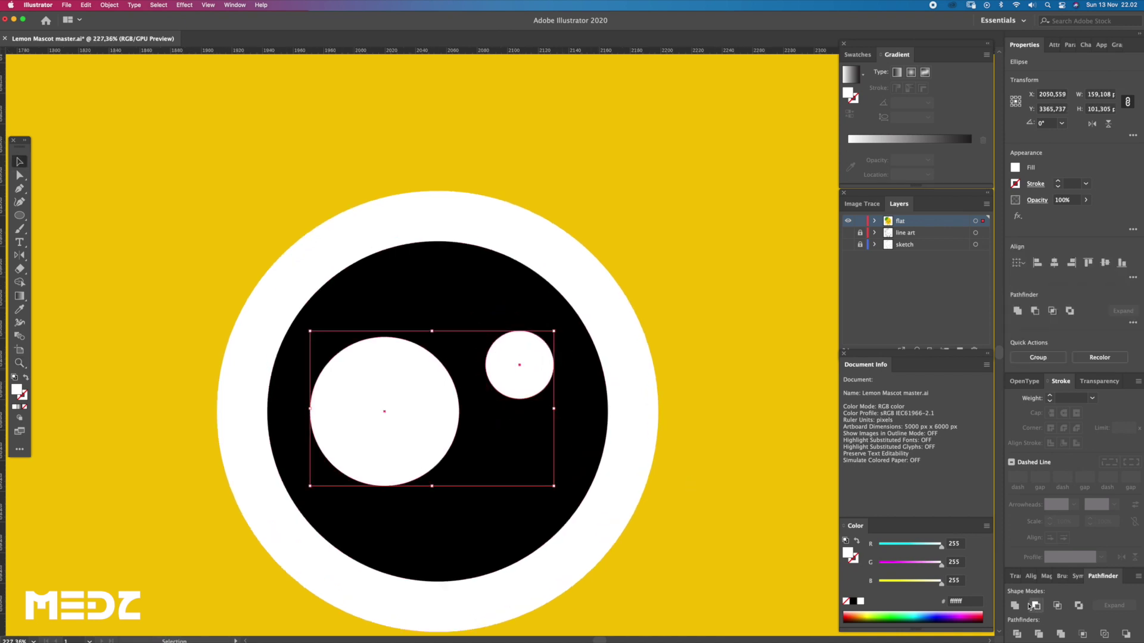
shift+click(595, 449)
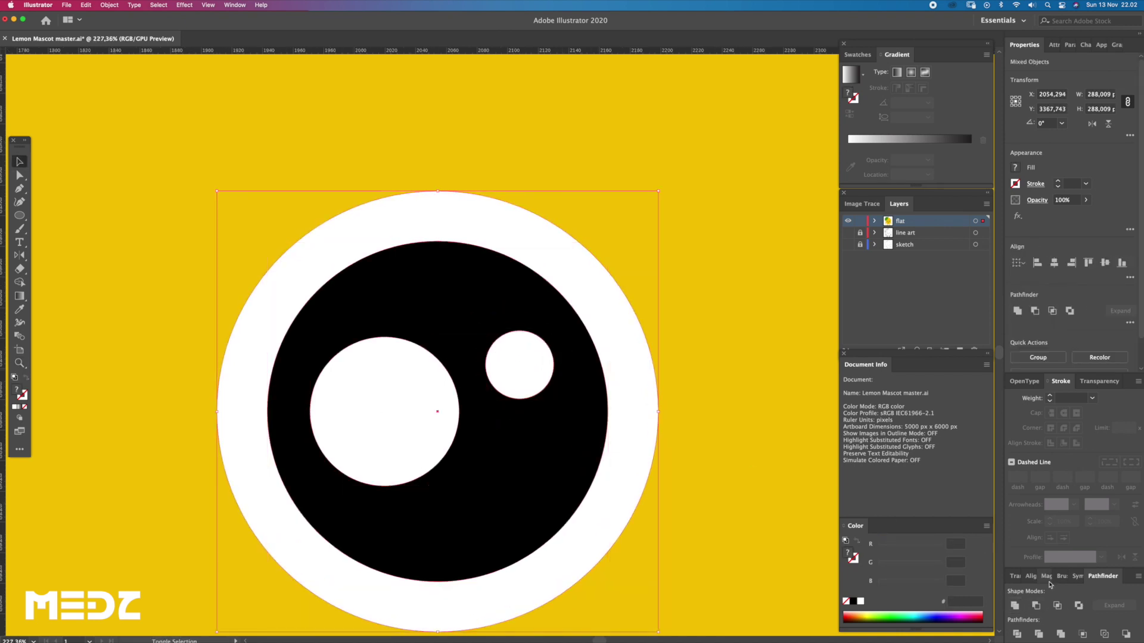
click(1057, 267)
key(z)
drag(568, 361, 415, 347)
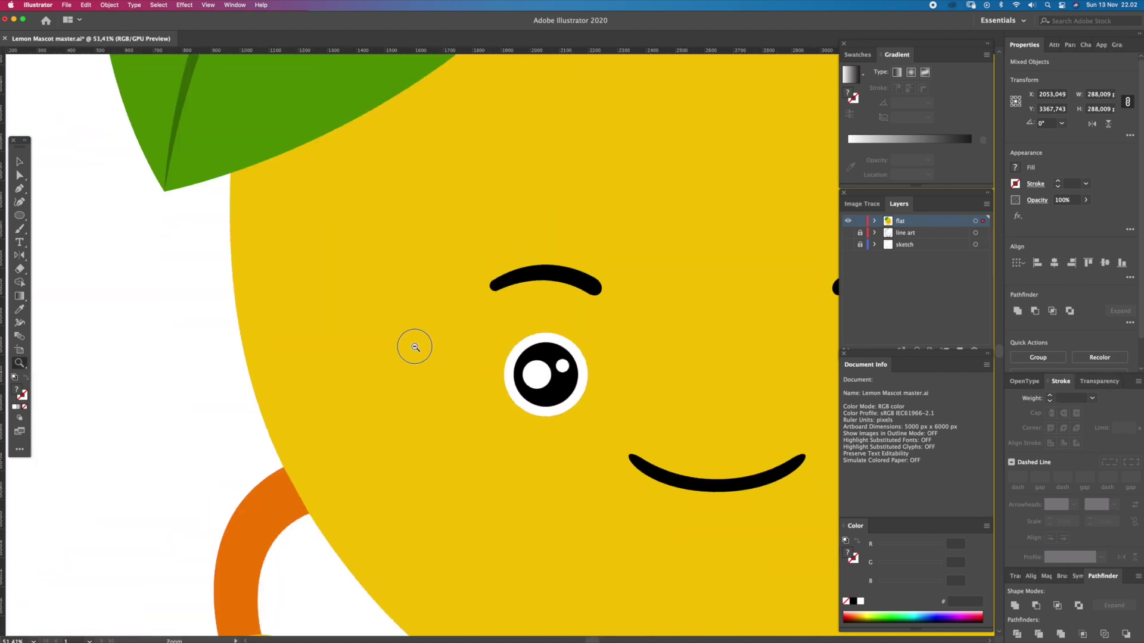
- Group the left eye together with the left eyebrow
key(v)
shift+click(587, 277)
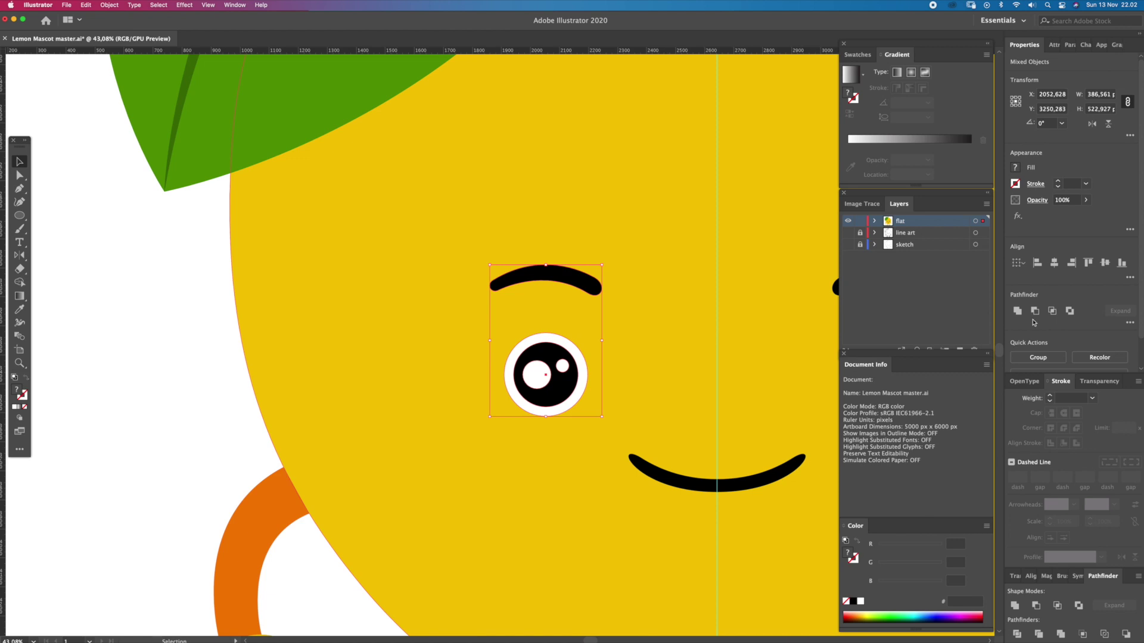
scroll(595, 369, right, 3)
scroll(477, 378, right, 2)
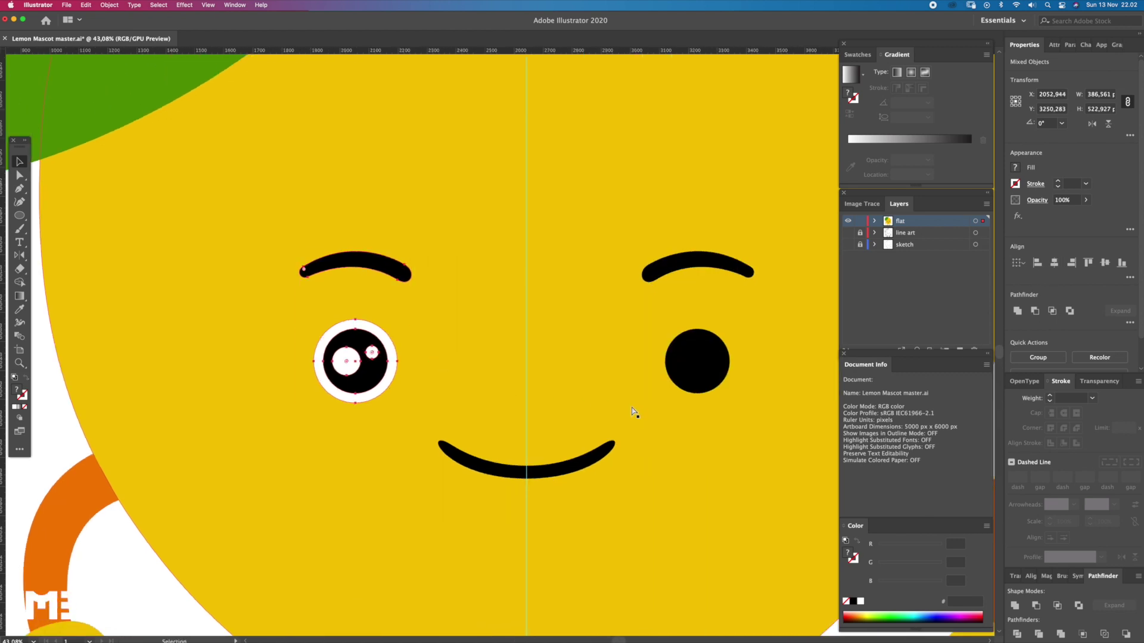
key(z)
key(ctrl+g)
- Lasso-select and delete the old right eye and eyebrow
scroll(684, 345, down, 2)
key(q)
drag(661, 271, 704, 386)
key(Delete)
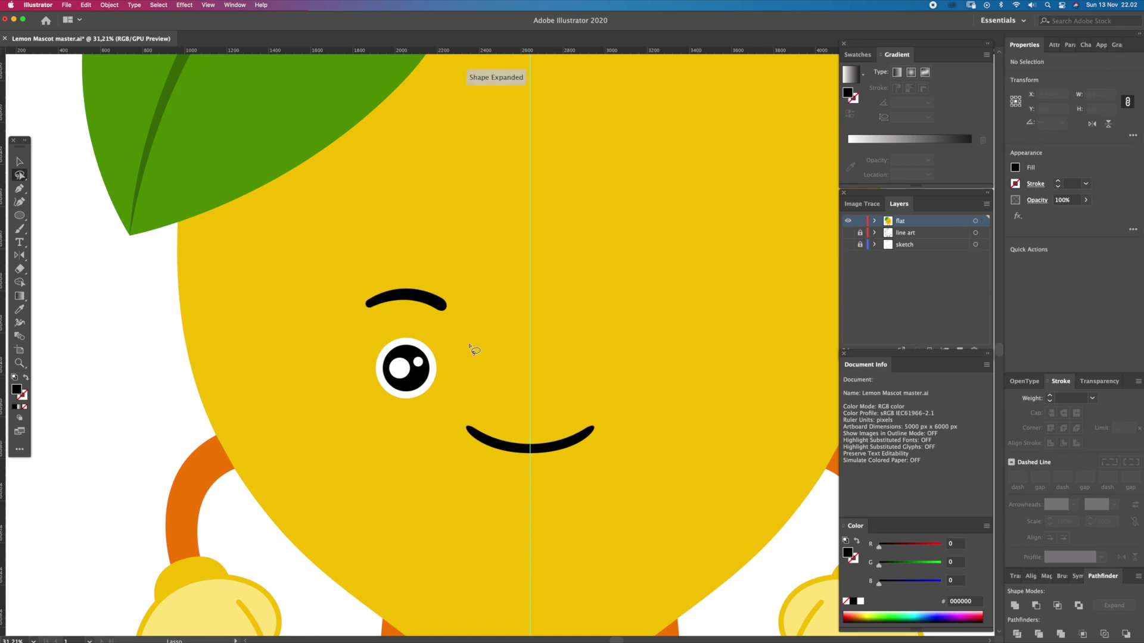
- Alt-drag a copy of the left eye group to the right and mirror it horizontally
mouse_move(464, 314)
mouse_down()
mouse_move(301, 347)
mouse_move(447, 374)
mouse_move(699, 385)
mouse_up()
key(v)
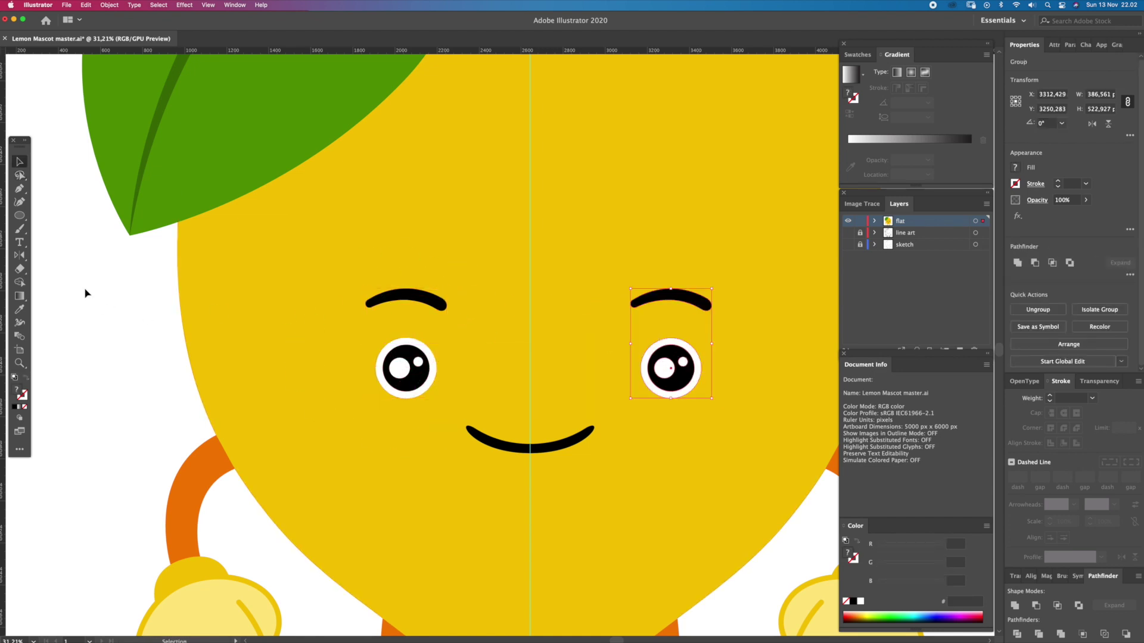
click(26, 255)
drag(720, 418, 567, 428)
- Flip the right eye's pupil and highlights back so they match the left eye
scroll(691, 342, up, 3)
key(q)
mouse_move(726, 345)
mouse_down()
mouse_move(752, 409)
mouse_move(742, 363)
mouse_up()
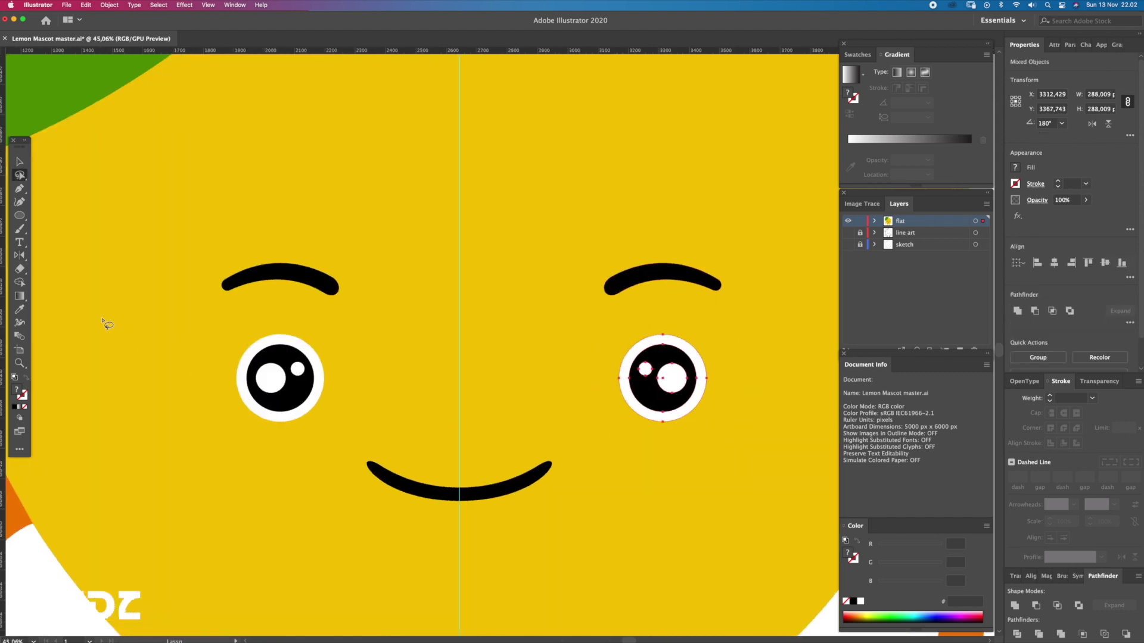
mouse_move(718, 417)
mouse_down()
mouse_move(575, 434)
mouse_move(580, 417)
mouse_up()
key(z)
key(a)
scroll(570, 442, down, 3)
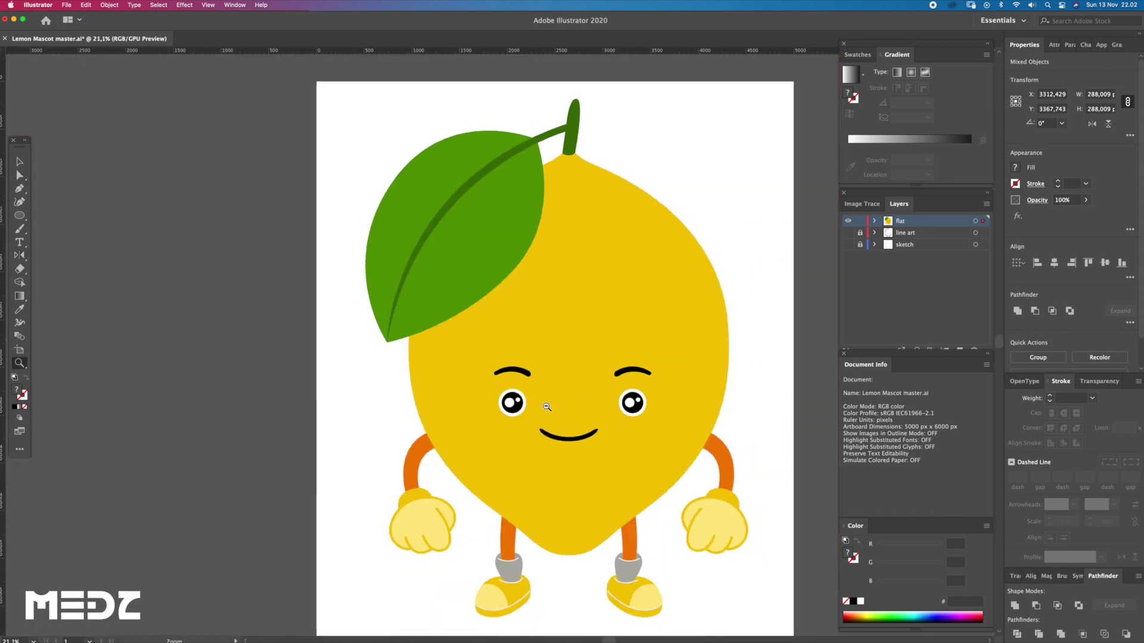
click(753, 378)
drag(695, 409, 704, 366)
key(z)
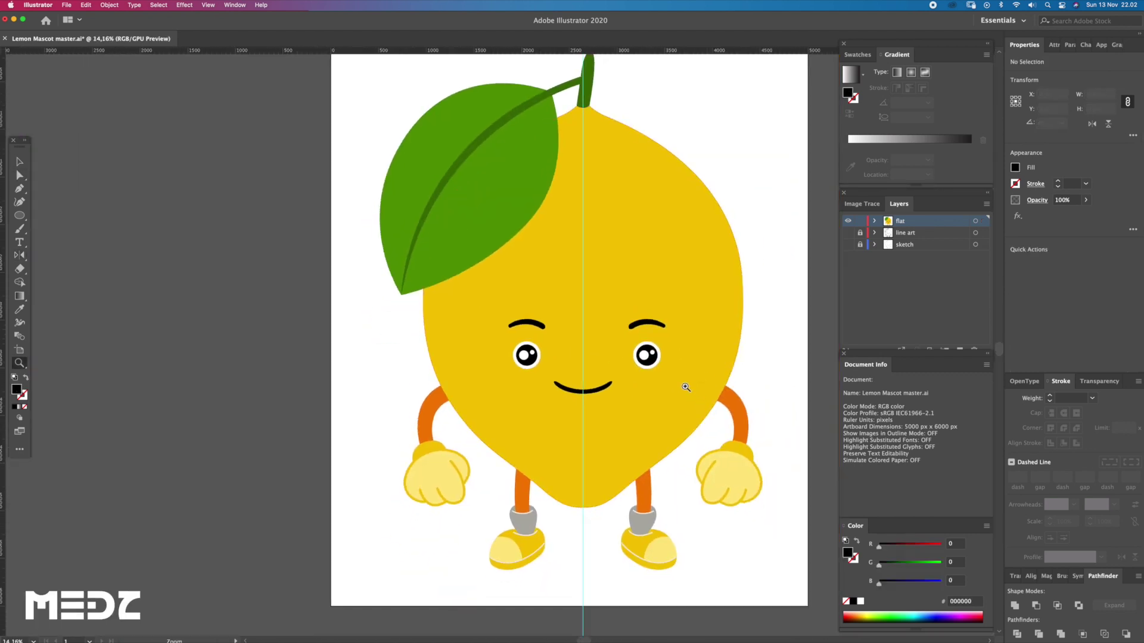
key(v)
drag(503, 377, 669, 324)
click(766, 365)
key(a)
drag(770, 376, 765, 366)
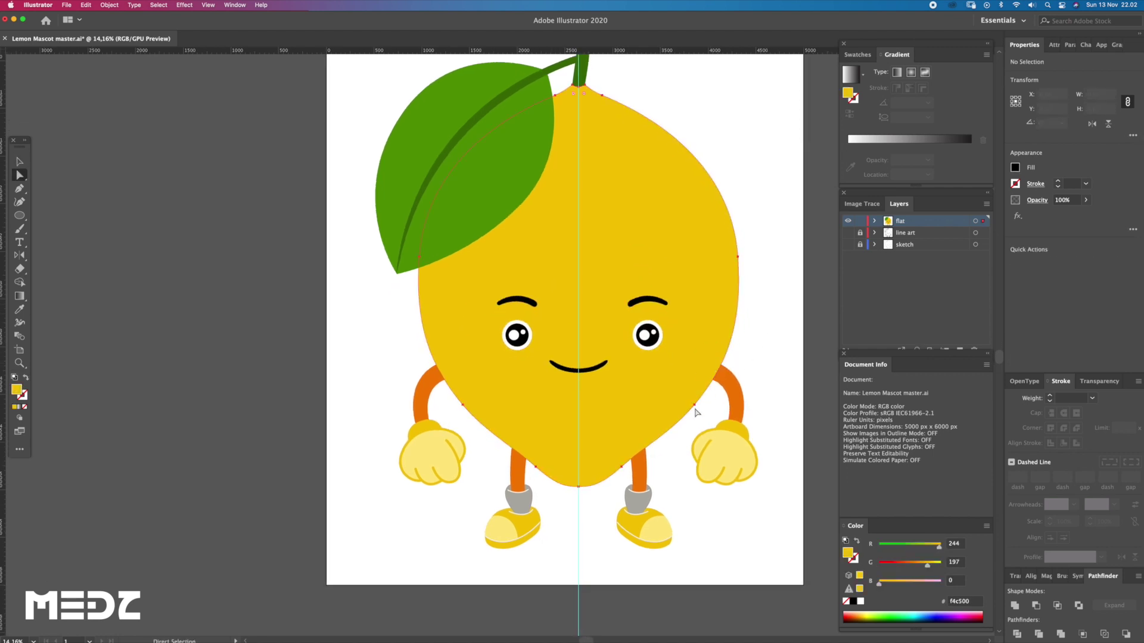
click(709, 367)
scroll(694, 510, up, 2)
scroll(669, 419, up, 3)
drag(669, 419, 668, 397)
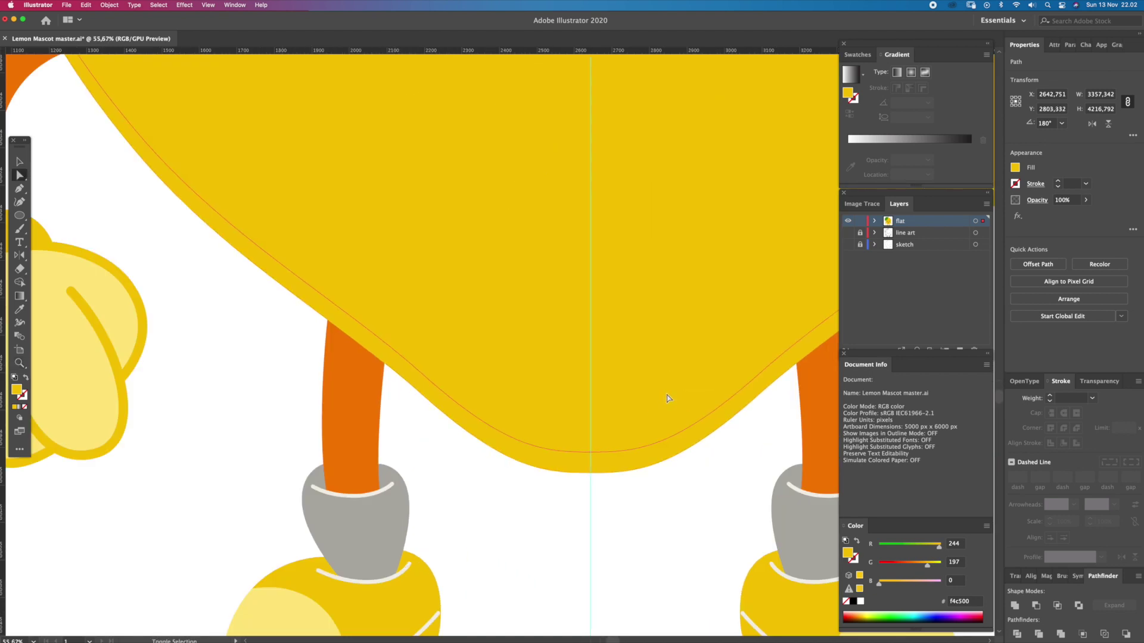
drag(668, 367, 671, 388)
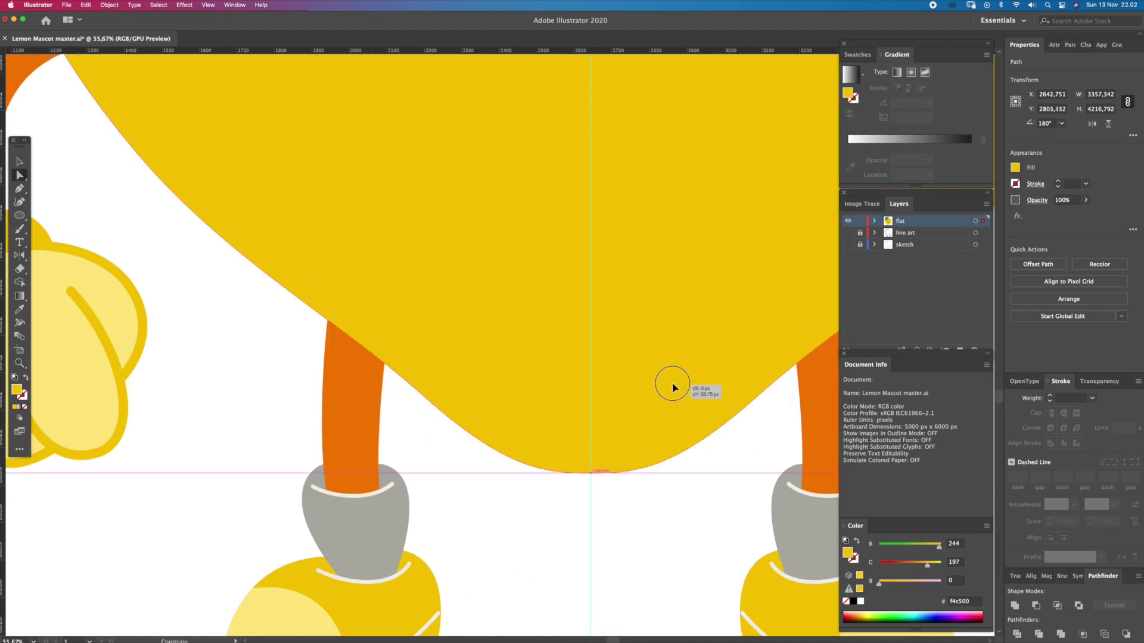
scroll(647, 339, down, 3)
scroll(621, 327, down, 3)
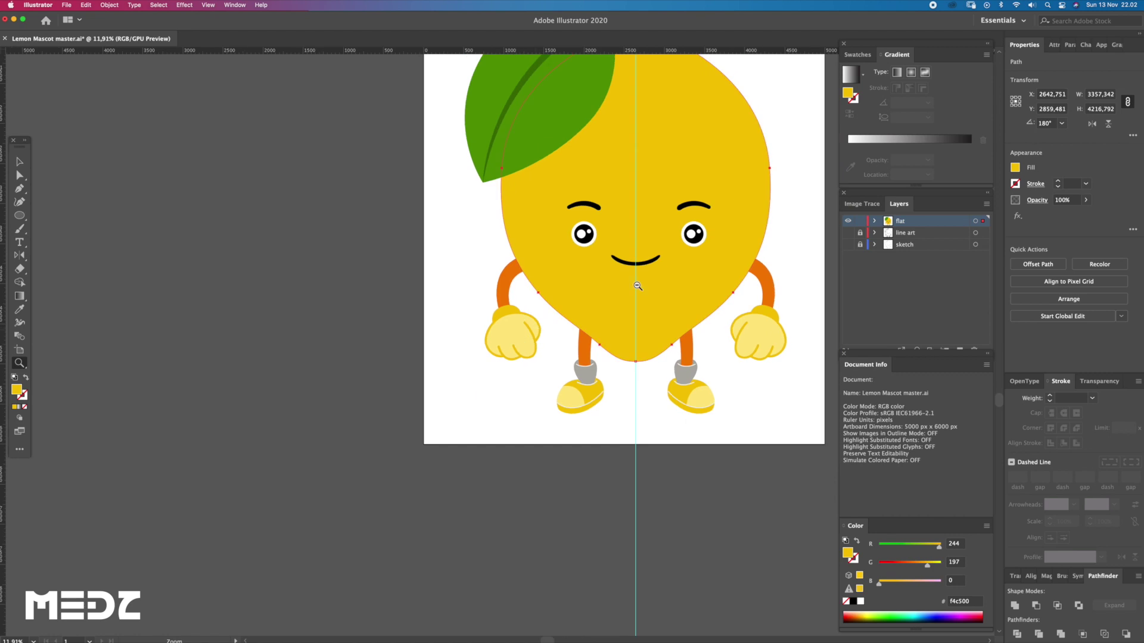
scroll(620, 327, down, 2)
key(v)
drag(711, 159, 709, 170)
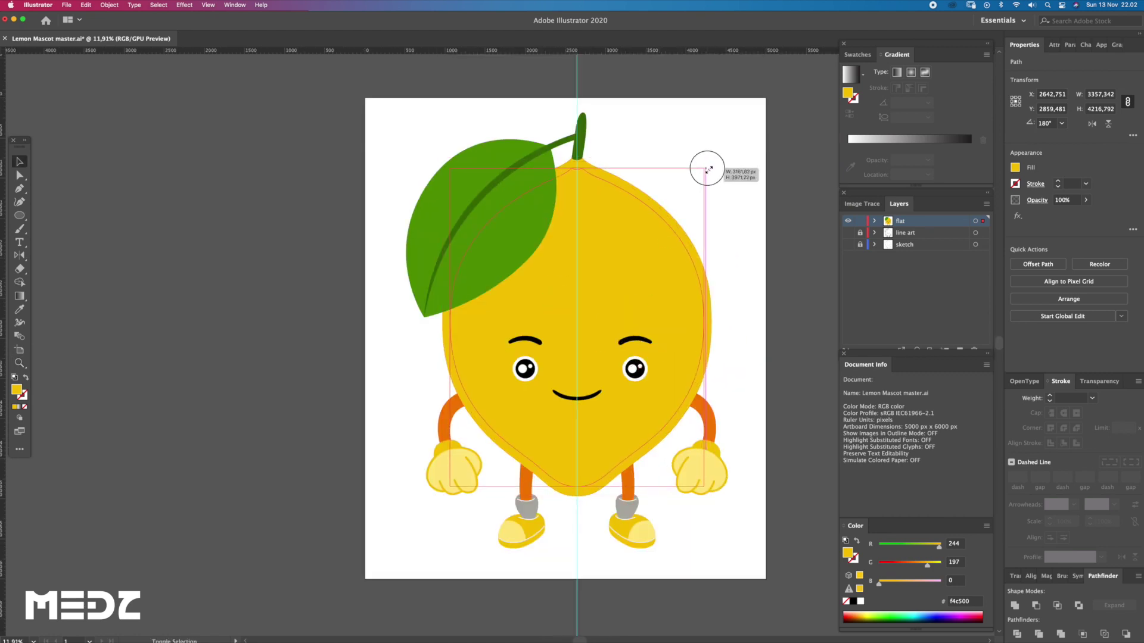
drag(709, 170, 707, 167)
drag(579, 490, 578, 477)
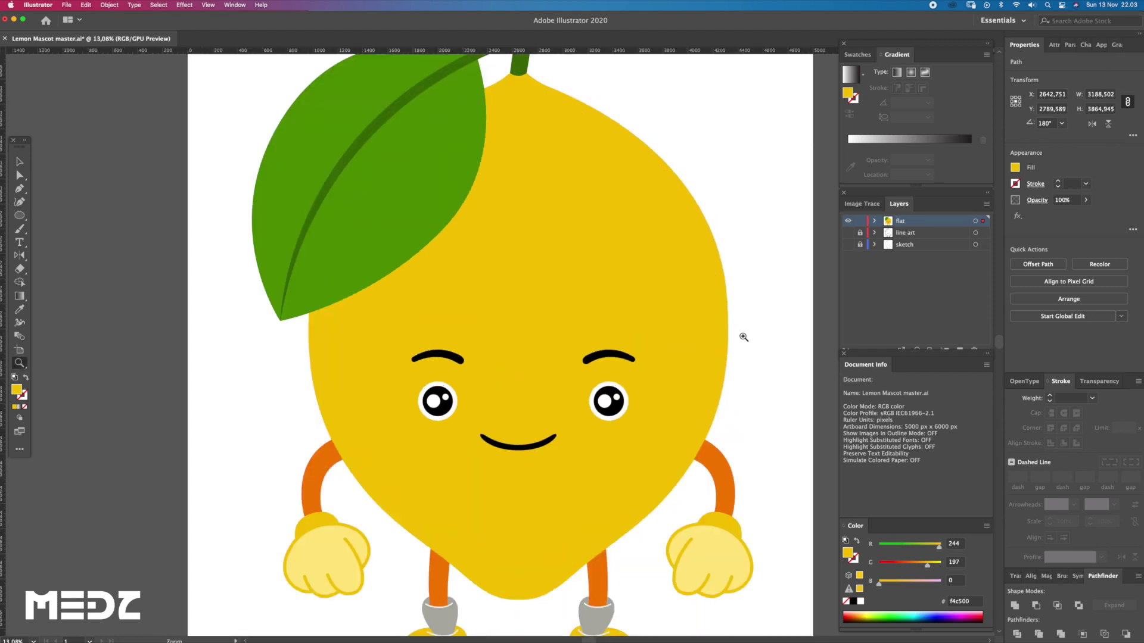
scroll(679, 345, up, 3)
drag(714, 328, 727, 331)
key(a)
click(728, 326)
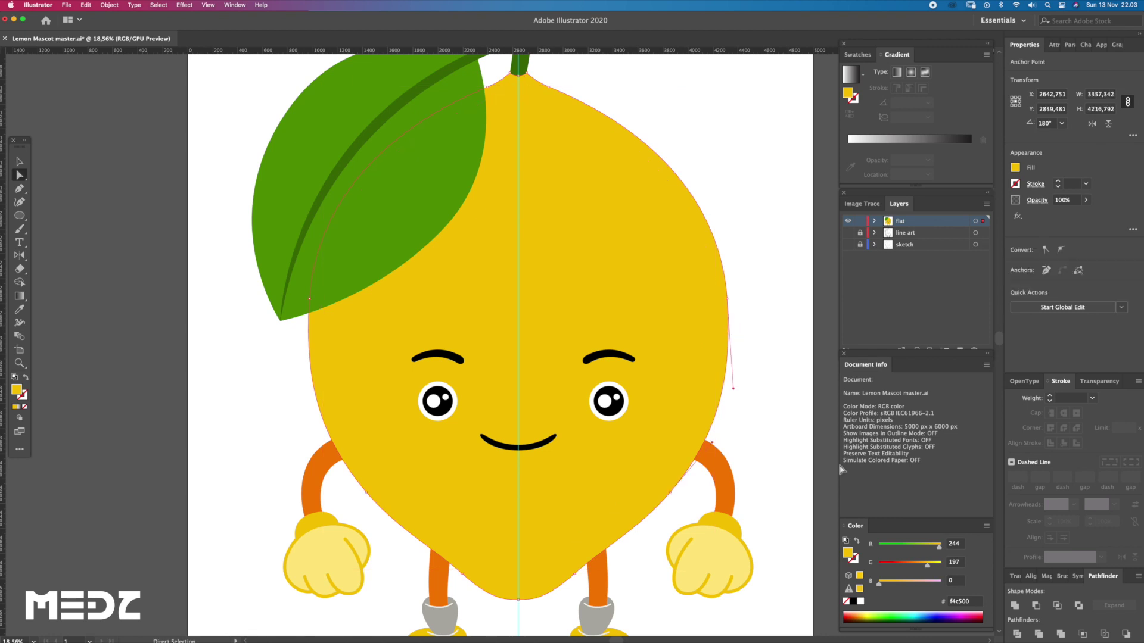
click(921, 565)
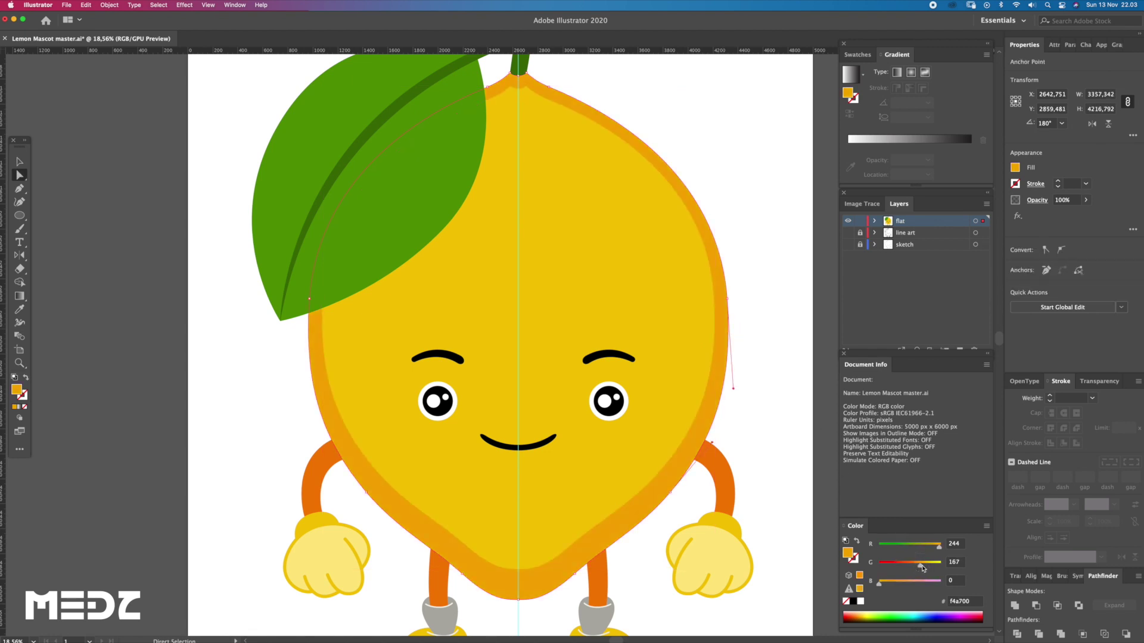
click(773, 433)
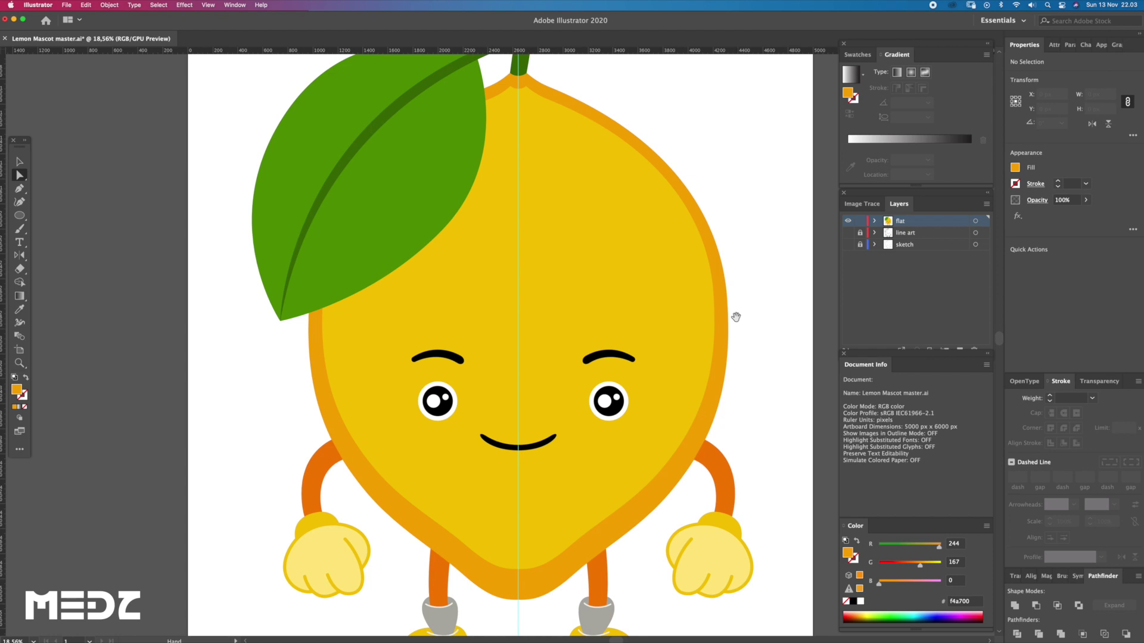
drag(714, 311, 681, 301)
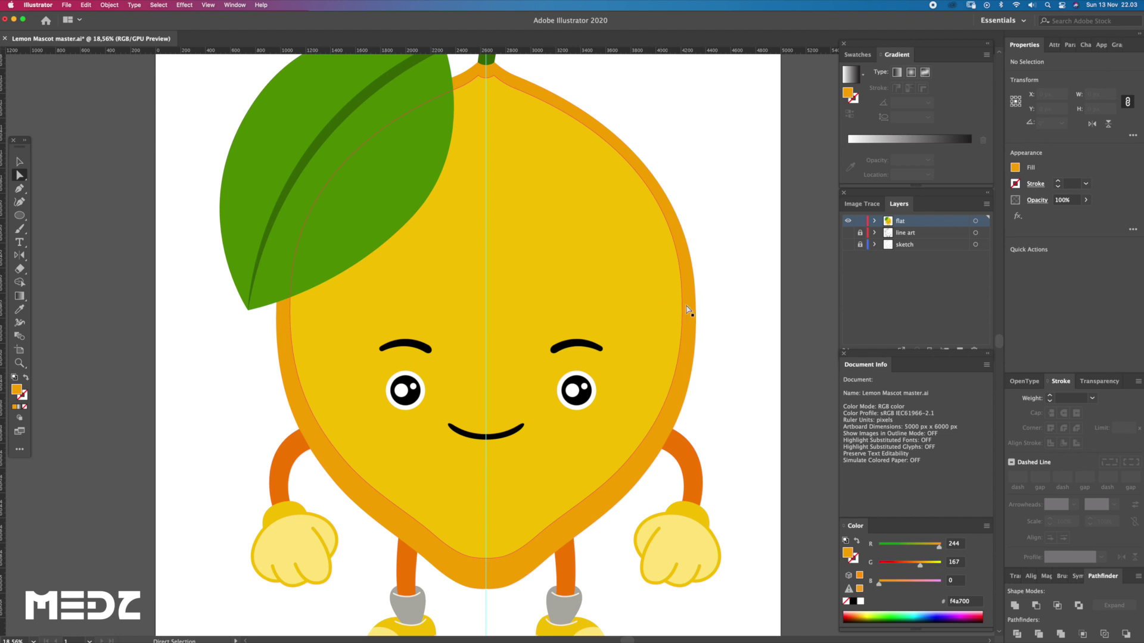
scroll(582, 446, left, 5)
scroll(582, 447, down, 3)
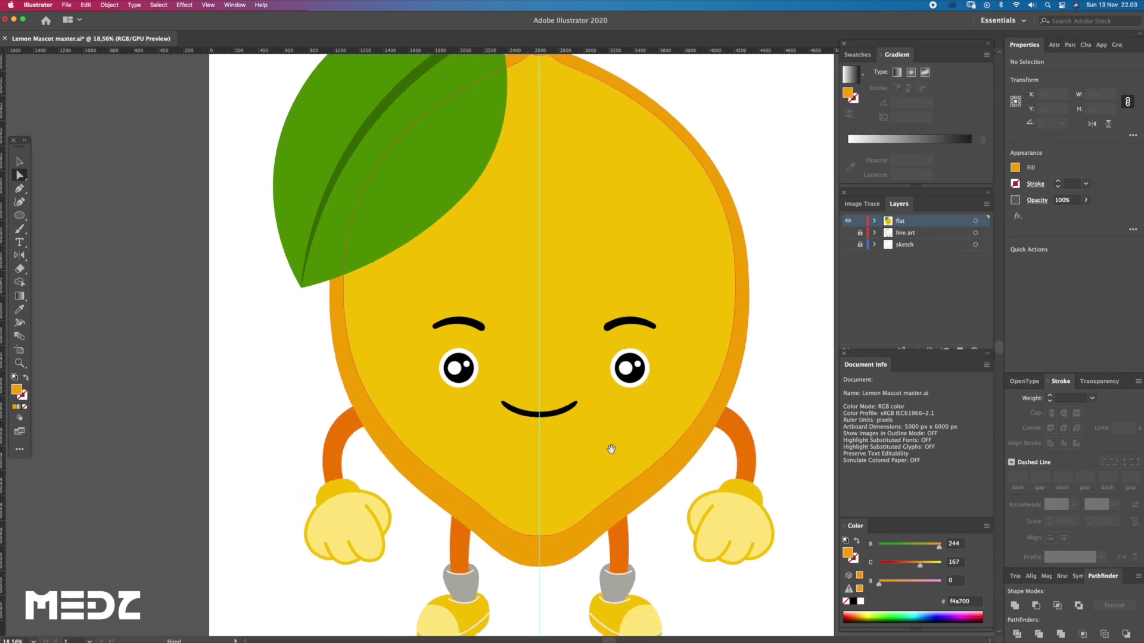
key(z)
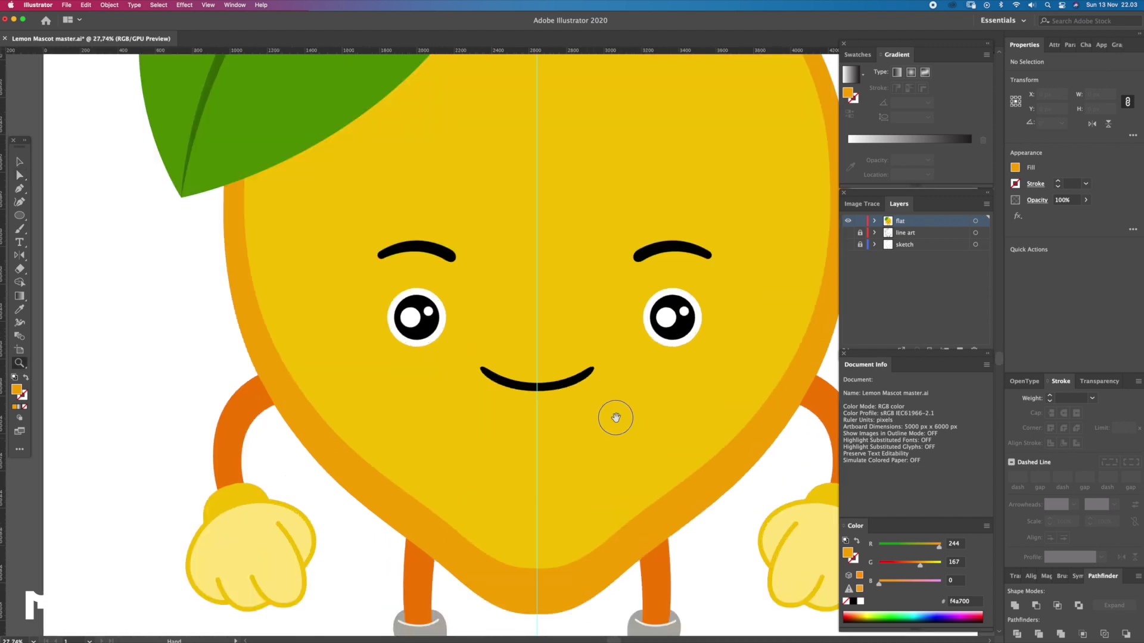
scroll(569, 421, up, 5)
key(a)
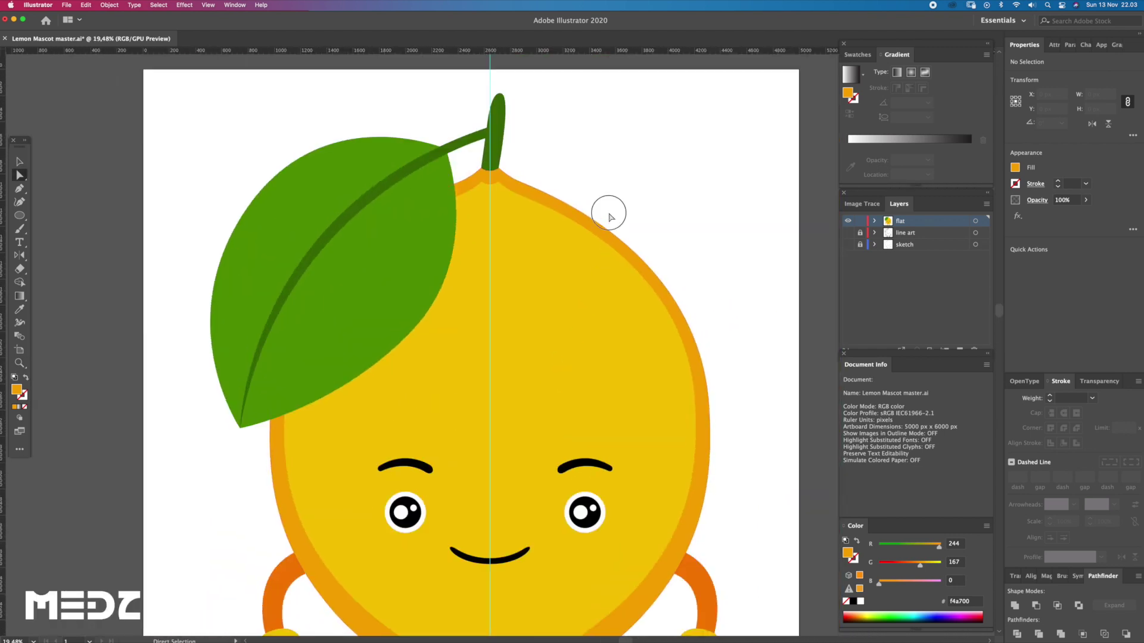
- Start a Pen highlight path with two curved points near the lemon's top edge
scroll(620, 219, up, 2)
scroll(619, 220, up, 2)
click(603, 262)
click(612, 184)
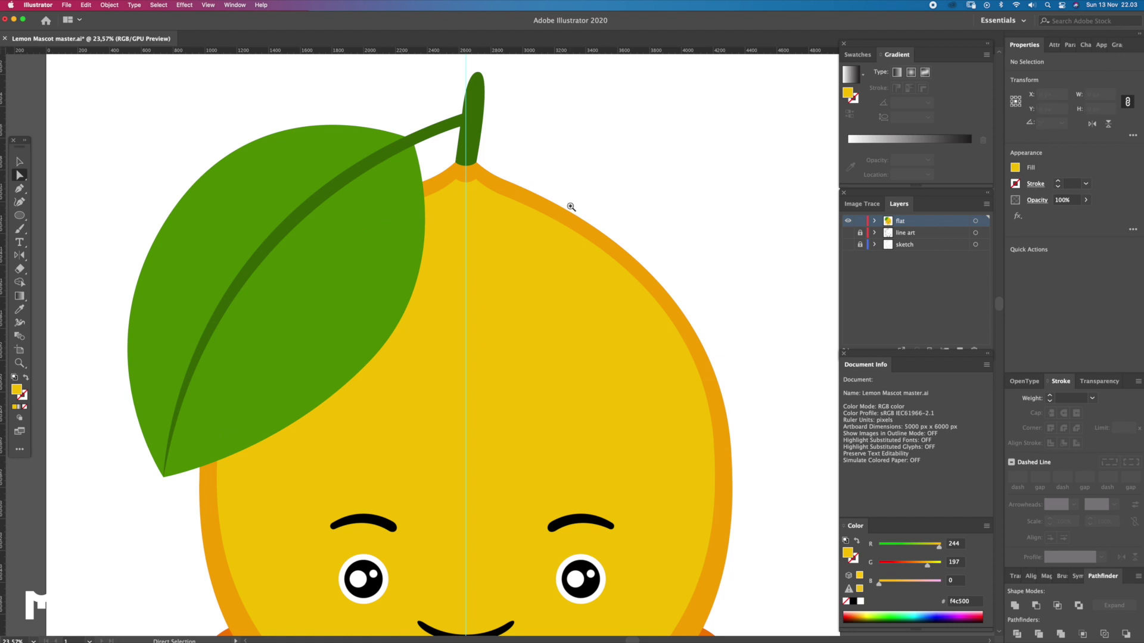
key(z)
scroll(597, 281, up, 2)
key(p)
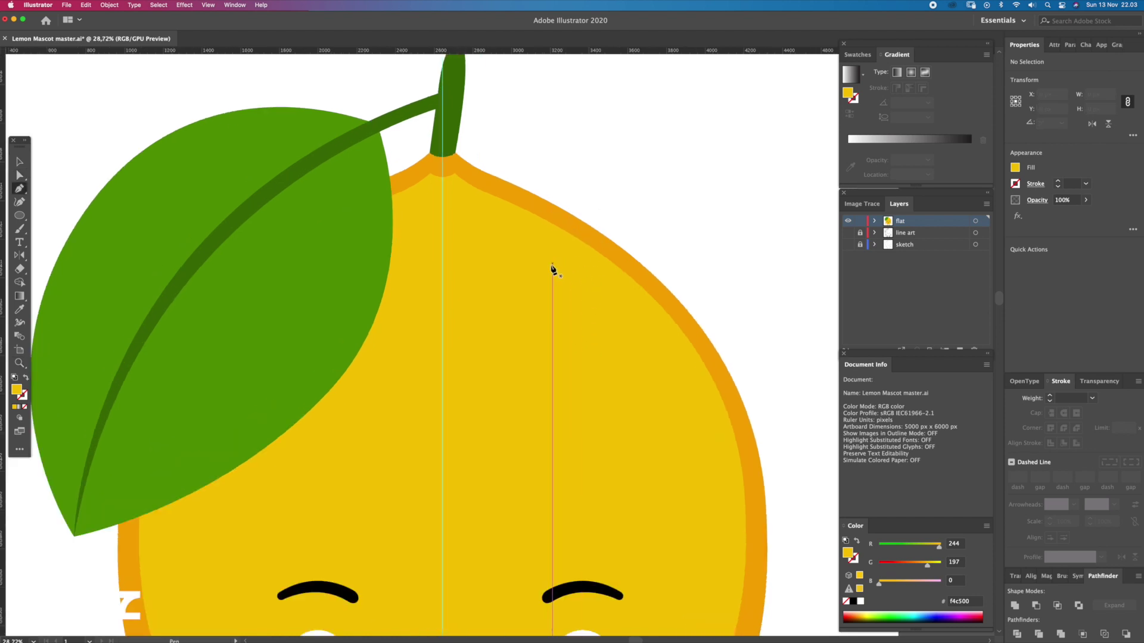
click(549, 244)
drag(535, 269, 552, 290)
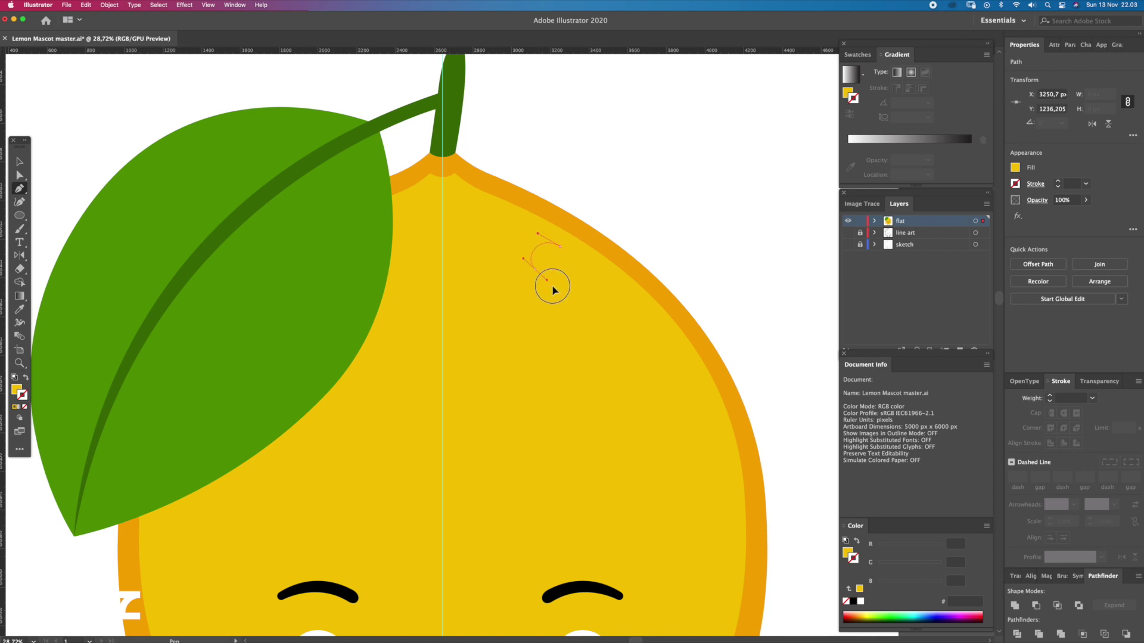
scroll(571, 262, down, 1)
- Extend the highlight path down the lemon's right side and close it back near the start
key(a)
drag(528, 230, 516, 227)
scroll(587, 271, right, 5)
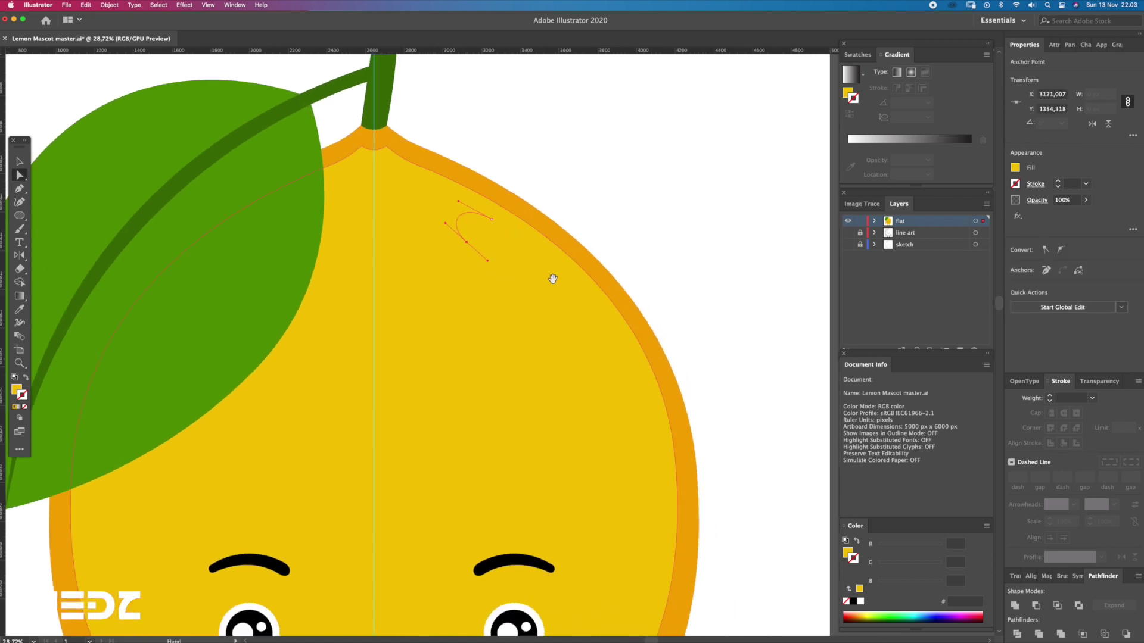
key(p)
drag(487, 261, 488, 258)
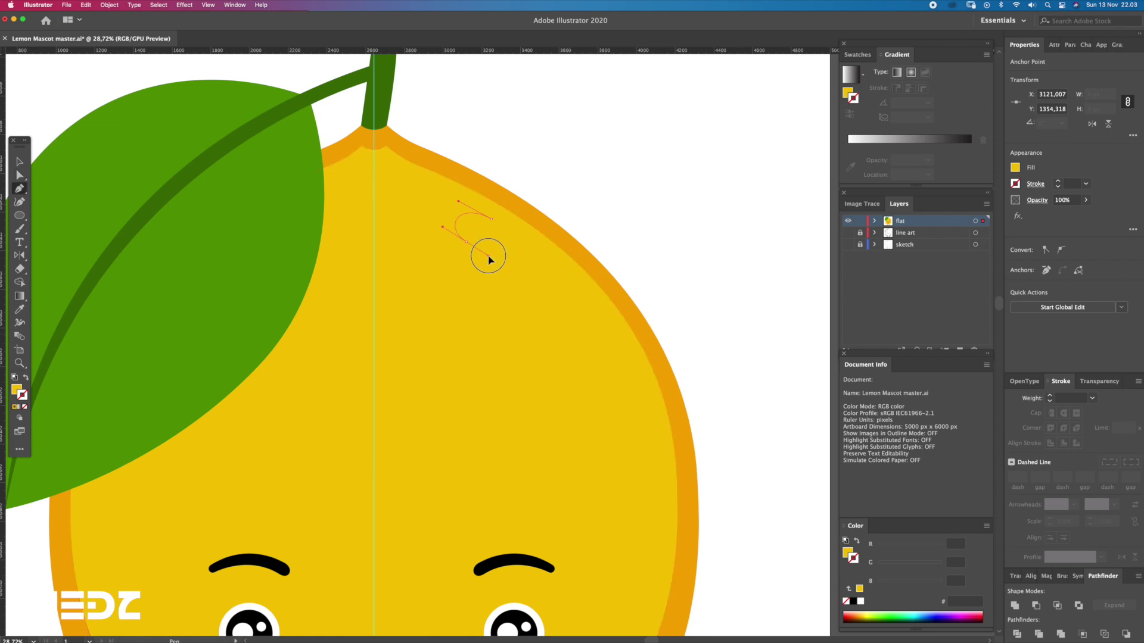
scroll(499, 279, down, 3)
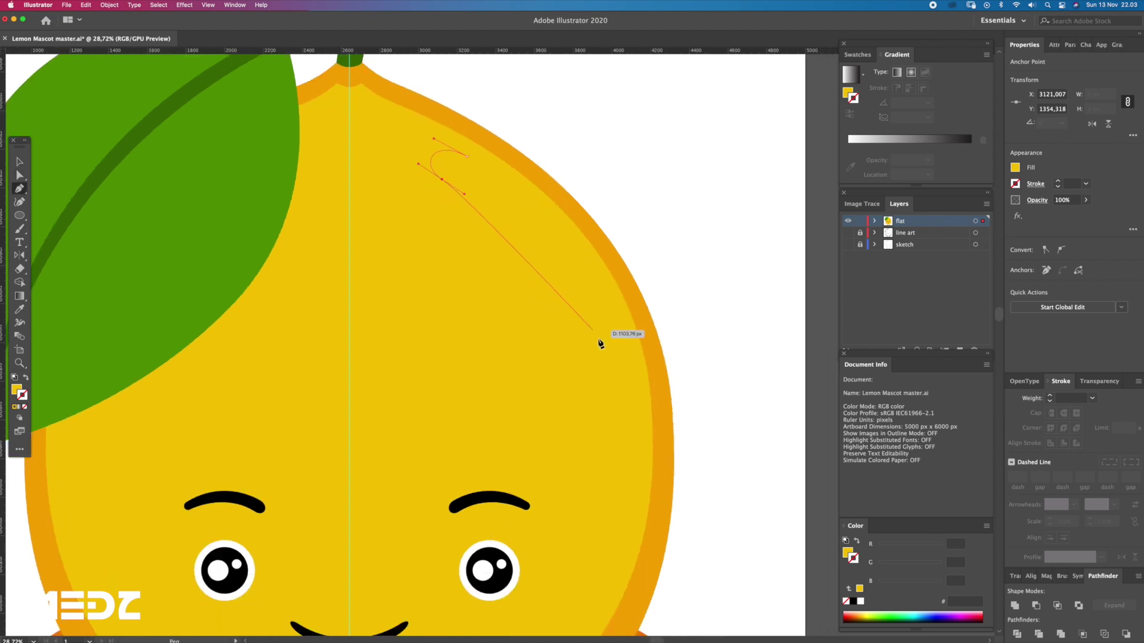
drag(609, 364, 639, 445)
drag(632, 356, 625, 333)
scroll(596, 285, up, 3)
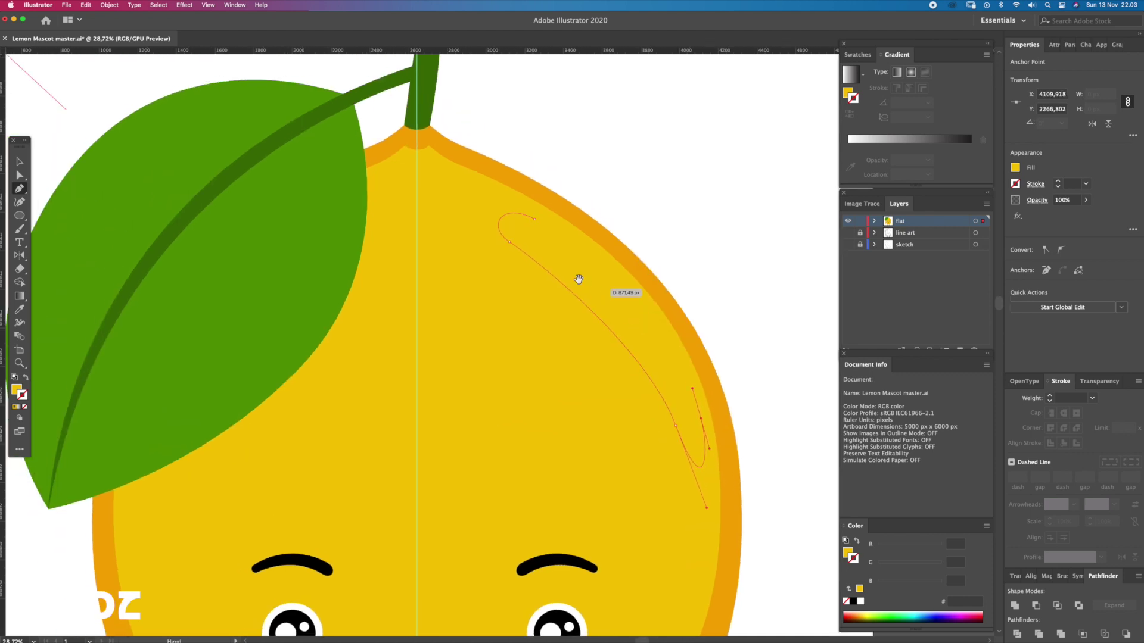
mouse_move(522, 245)
mouse_down()
mouse_move(538, 226)
mouse_move(650, 276)
mouse_up()
key(Escape)
- Fill the highlight with pale yellow #ffe266 and smooth its upper and lower curves
double_click(18, 389)
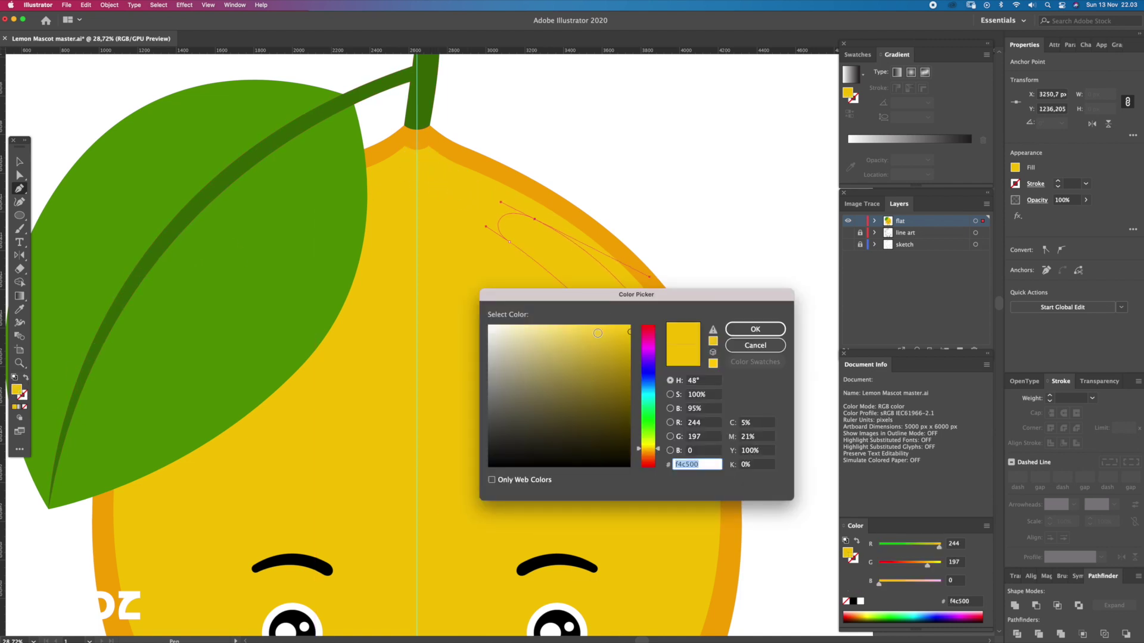
drag(594, 334, 574, 326)
click(755, 329)
key(a)
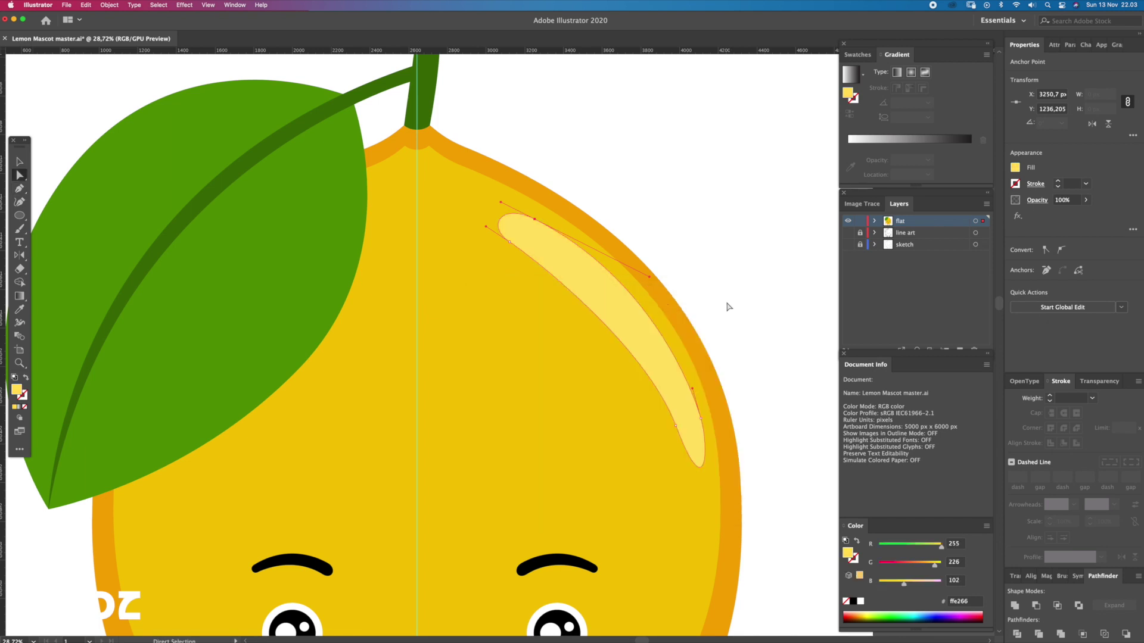
drag(720, 320, 723, 352)
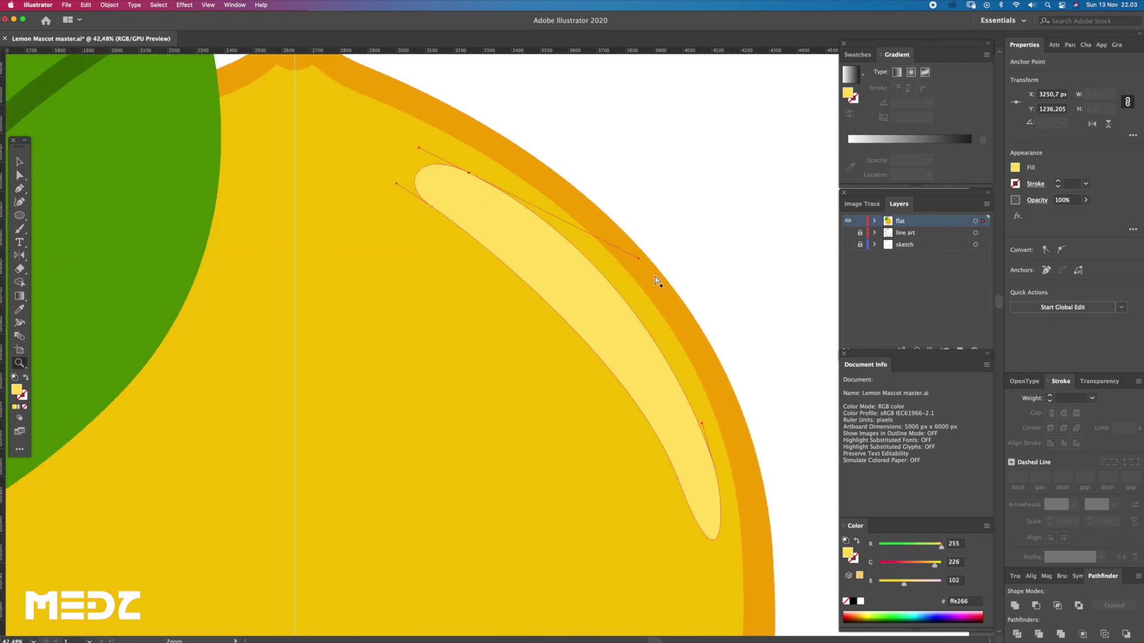
drag(639, 259, 634, 257)
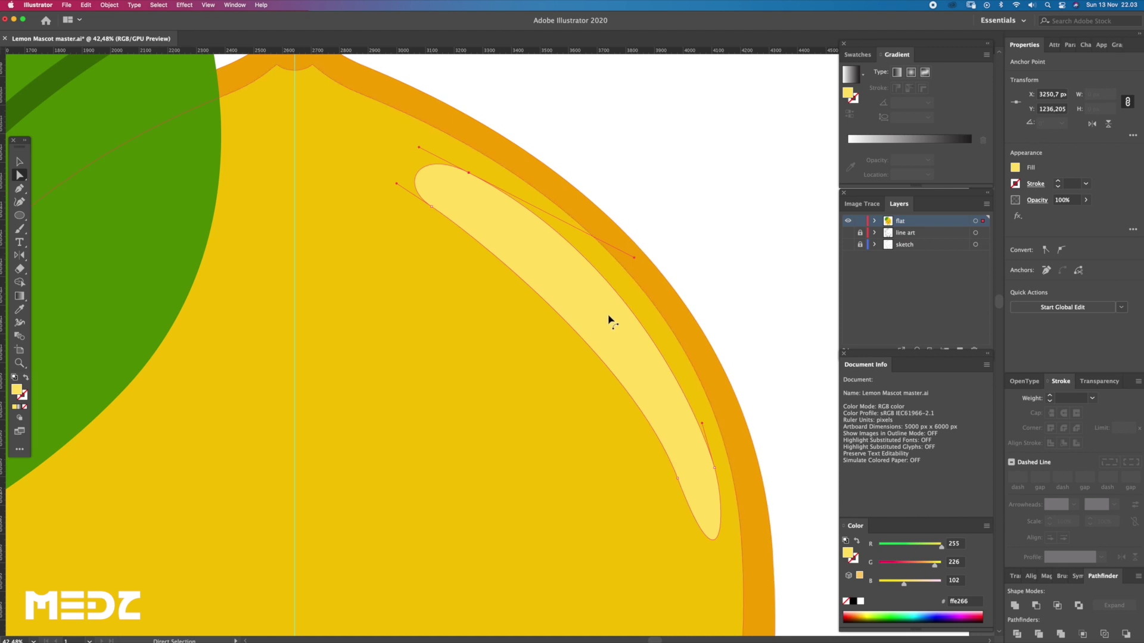
drag(634, 358, 599, 305)
drag(477, 236, 477, 232)
click(655, 198)
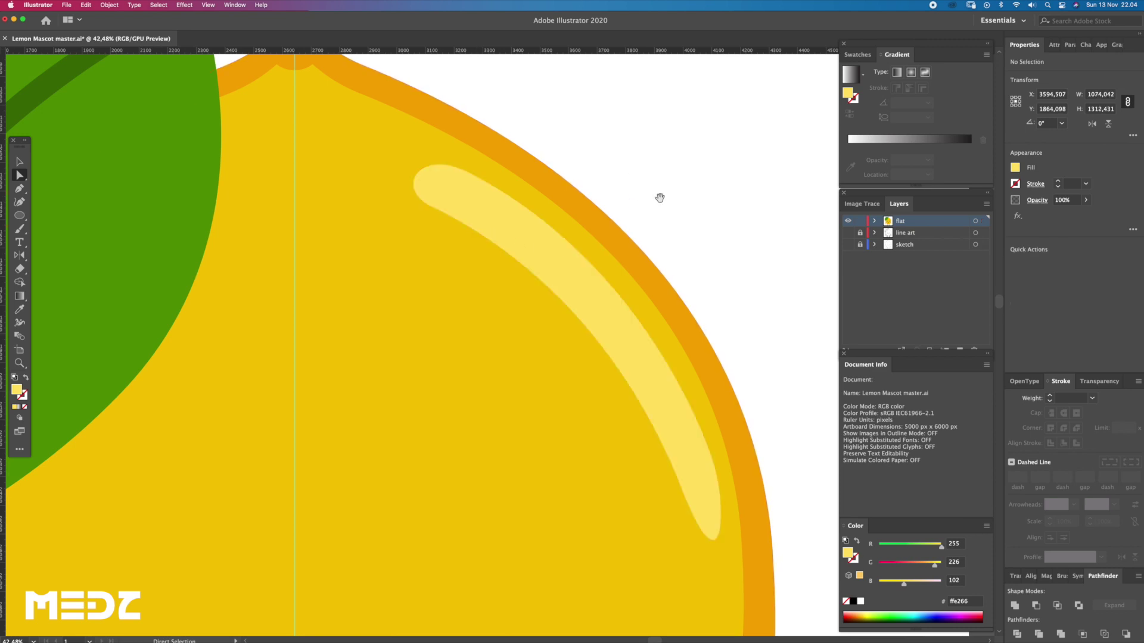
- Remove the highlight's pointed bottom anchor and round off its lower tip
scroll(655, 199, down, 5)
scroll(655, 198, right, 5)
scroll(641, 188, down, 2)
scroll(641, 188, right, 2)
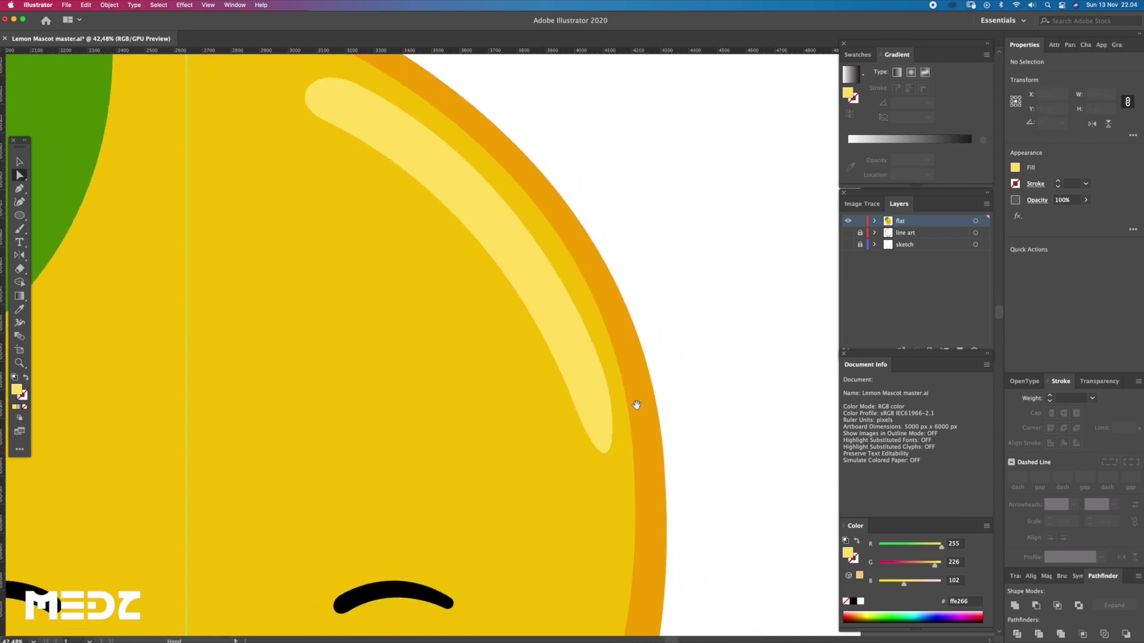
drag(610, 457, 623, 519)
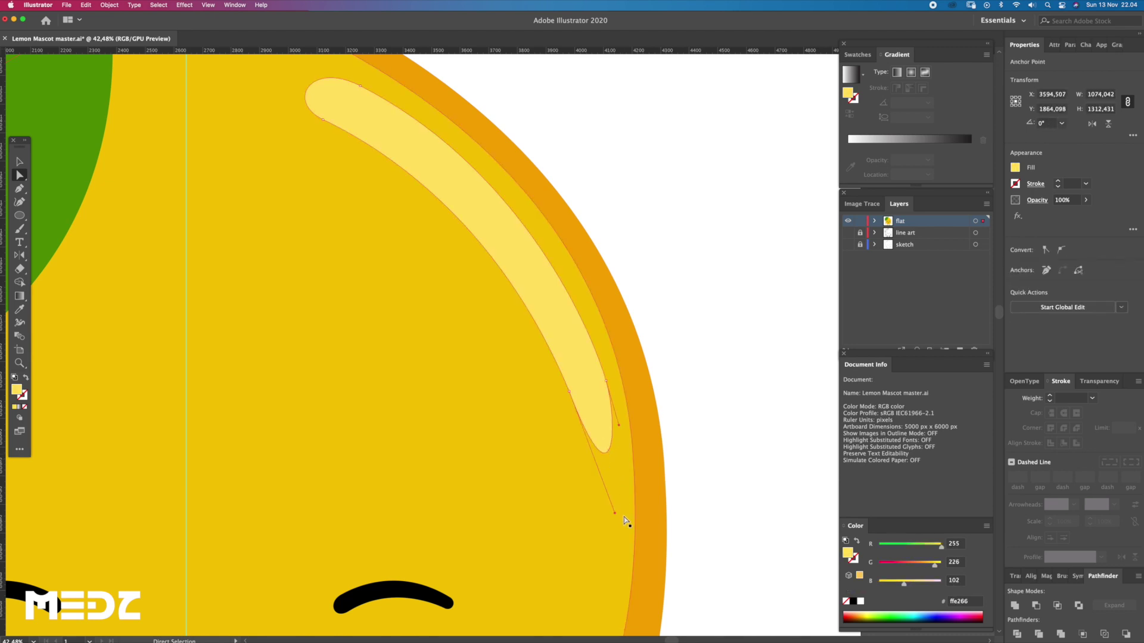
key(p)
drag(616, 513, 592, 448)
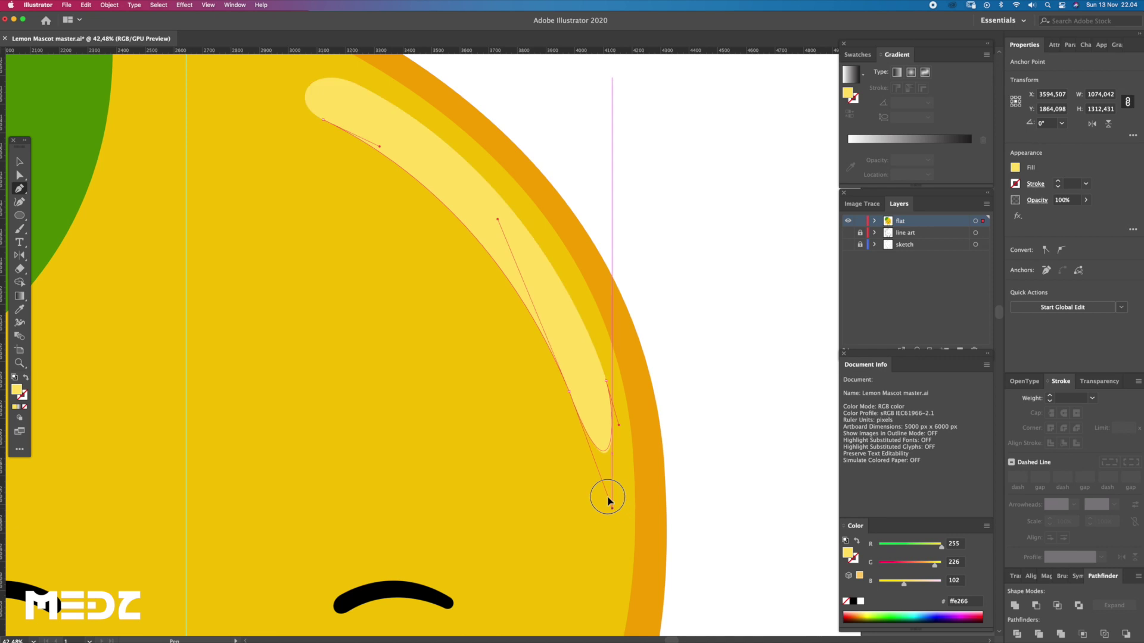
click(591, 447)
key(a)
scroll(635, 378, up, 2)
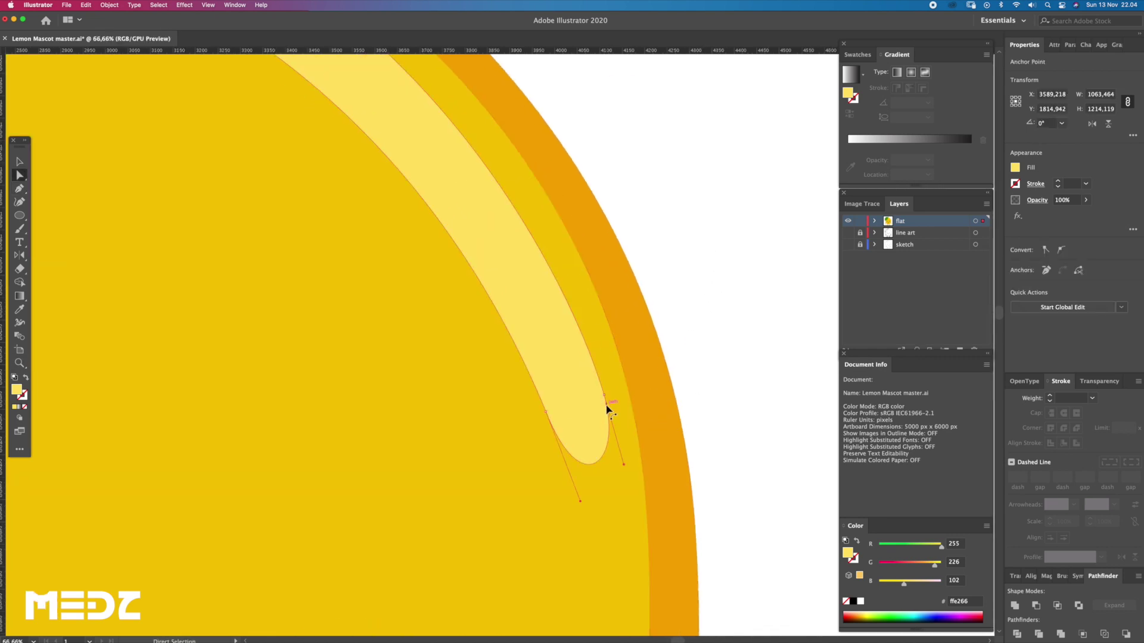
drag(605, 396, 577, 329)
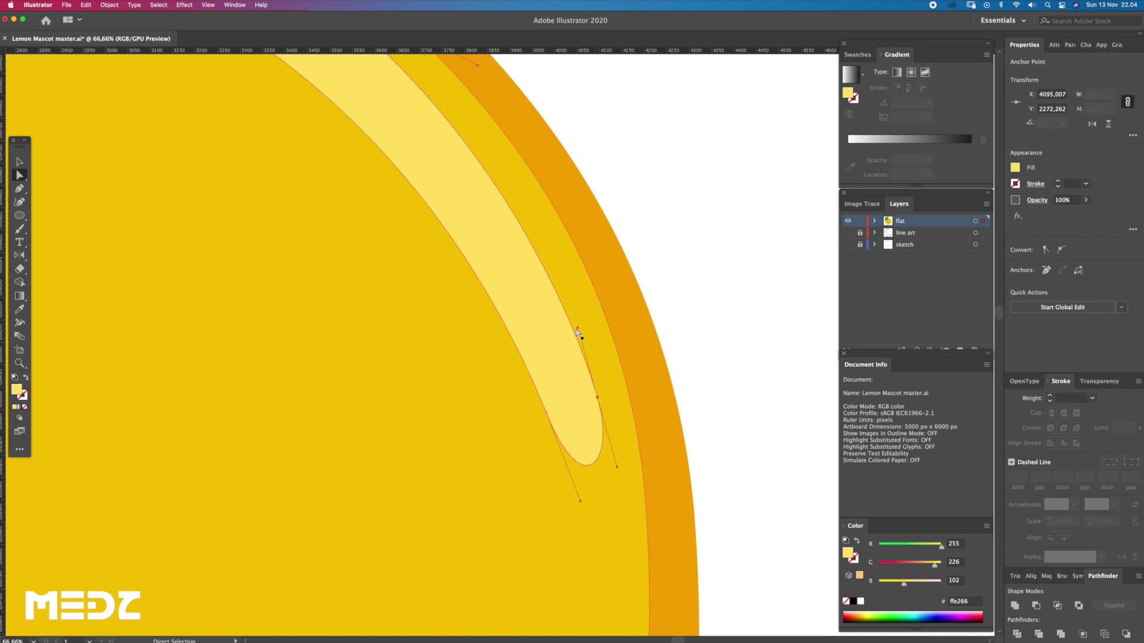
- Zoom in on the highlight's upper end to inspect the finished shape
click(635, 171)
key(z)
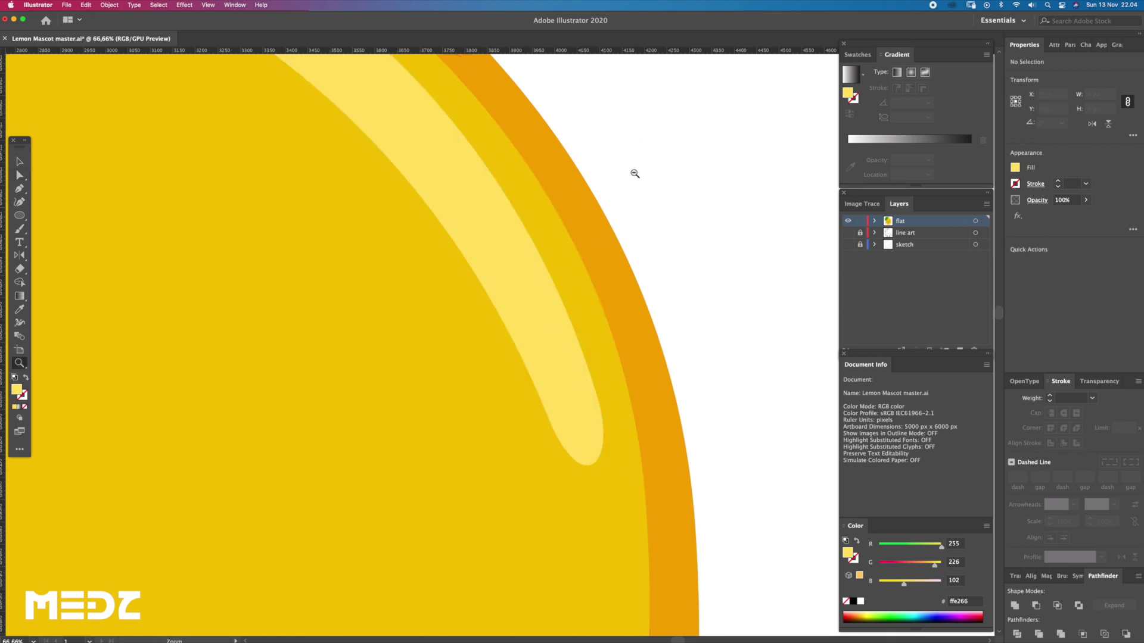
scroll(635, 173, down, 1)
scroll(607, 179, down, 1)
scroll(587, 174, down, 1)
scroll(587, 178, down, 1)
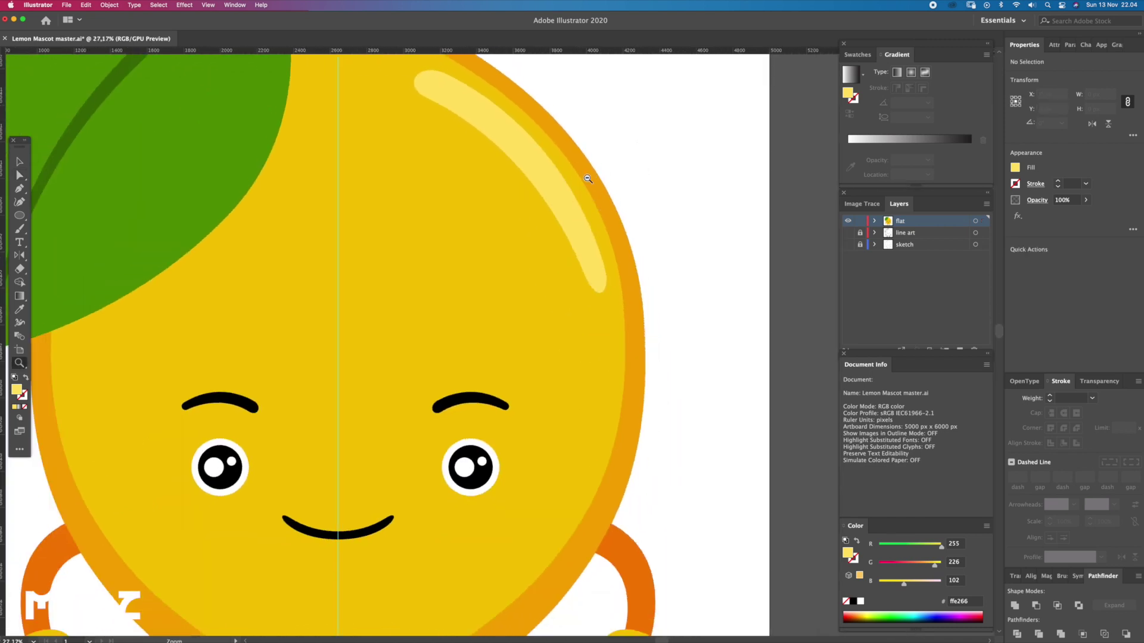
drag(607, 159, 623, 216)
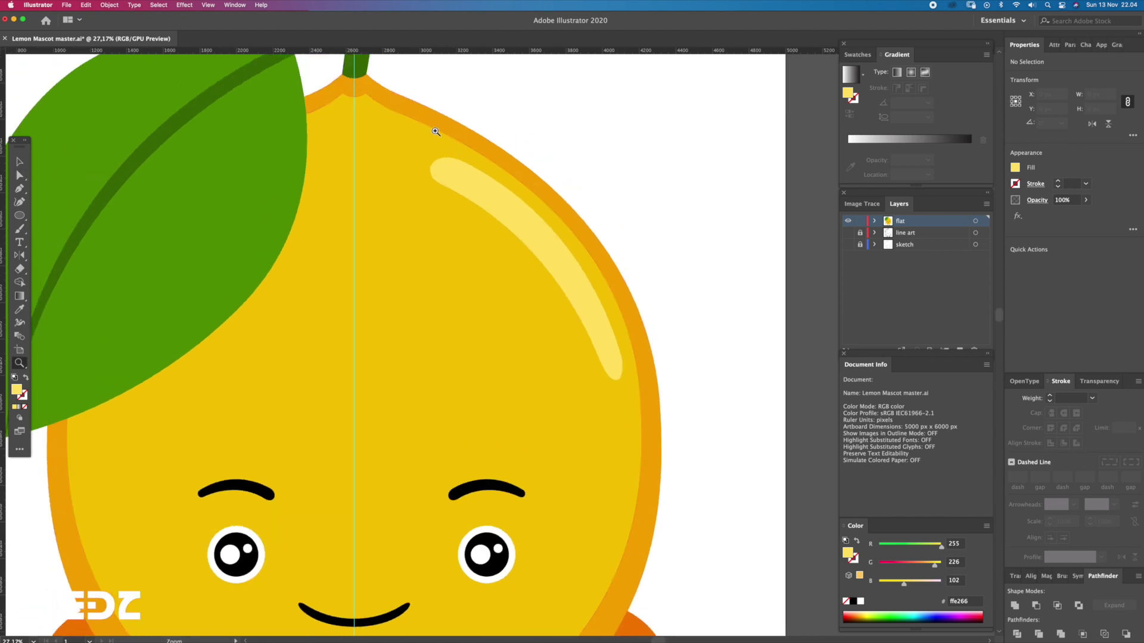
drag(432, 119, 519, 208)
drag(310, 206, 331, 236)
key(a)
click(480, 280)
click(543, 122)
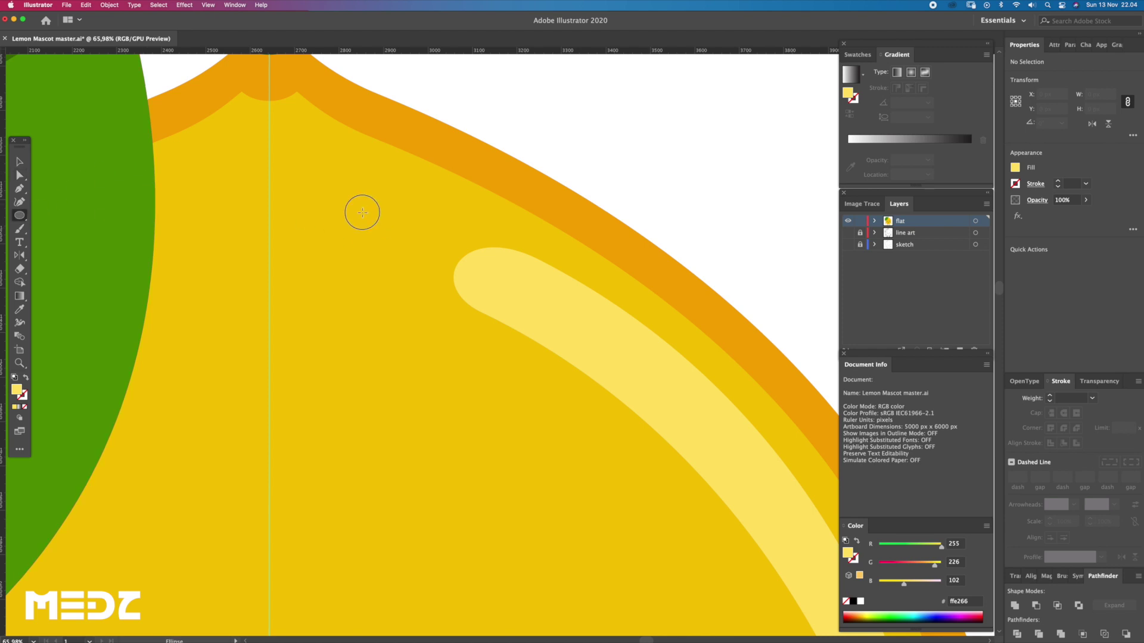
drag(363, 212, 424, 254)
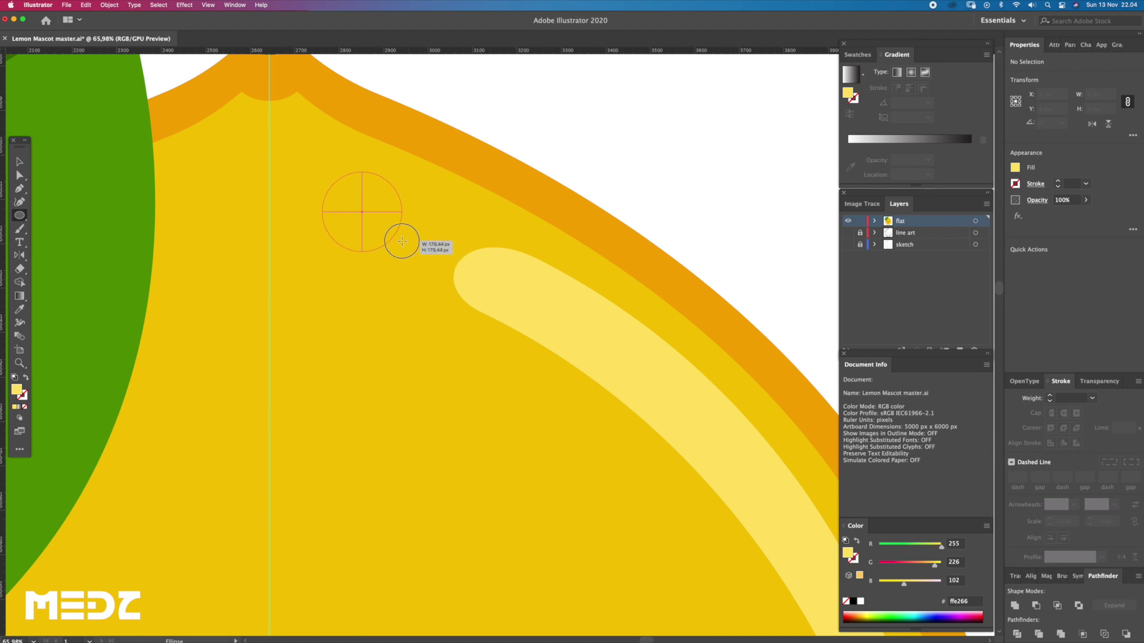
drag(424, 255, 400, 241)
key(a)
click(547, 115)
drag(506, 212, 500, 197)
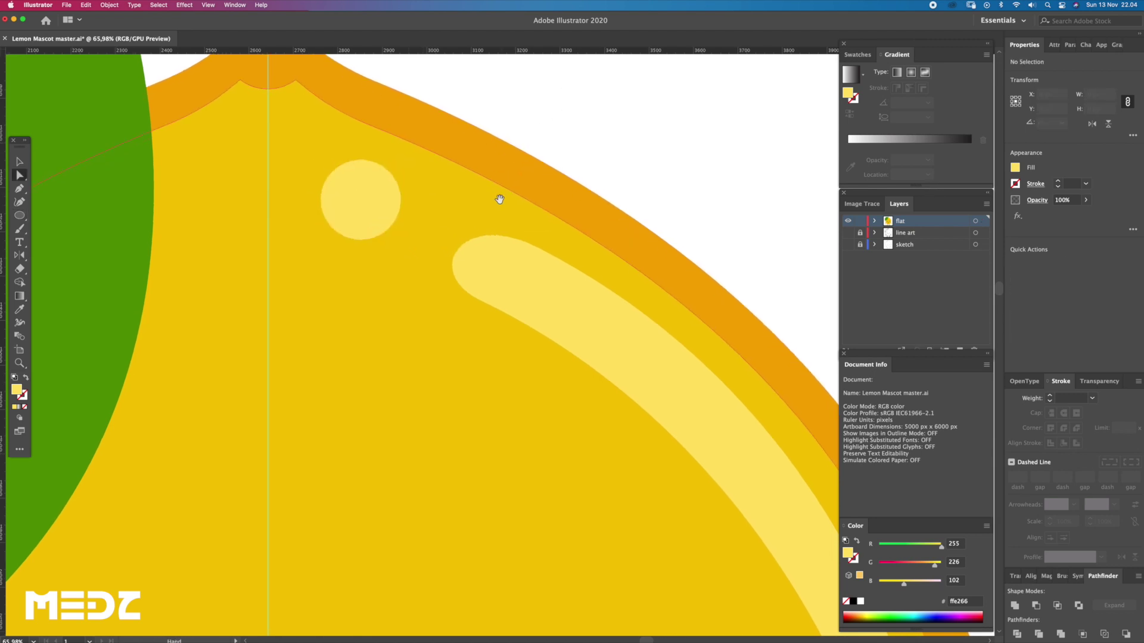
key(v)
click(383, 215)
drag(385, 210, 390, 217)
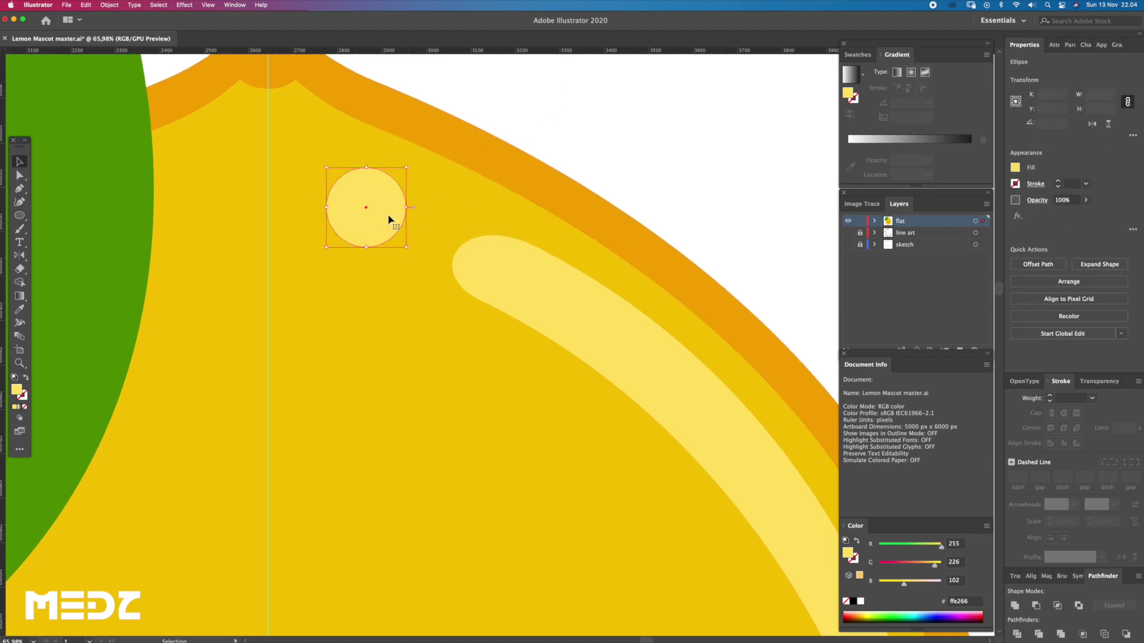
key(a)
click(539, 159)
scroll(536, 158, down, 2)
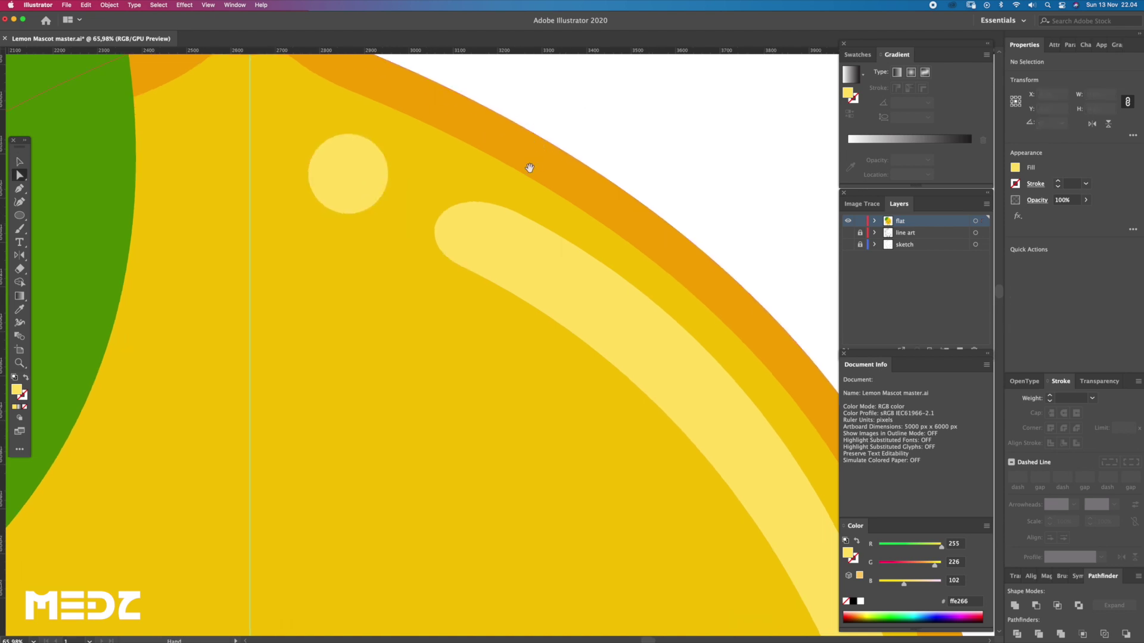
click(514, 209)
drag(501, 209, 434, 173)
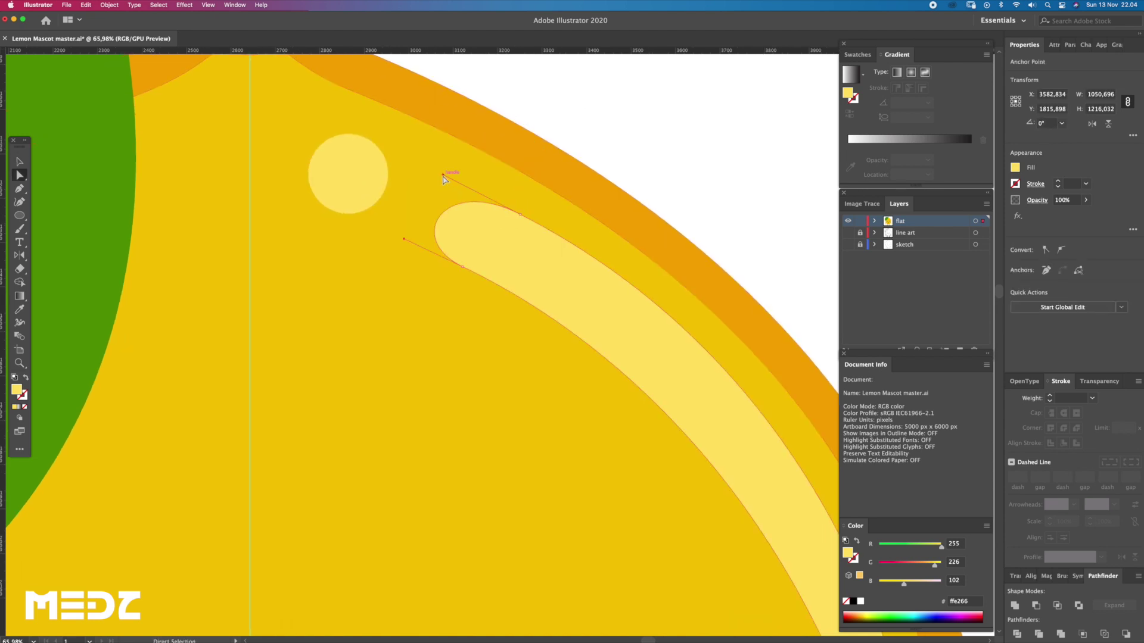
click(460, 270)
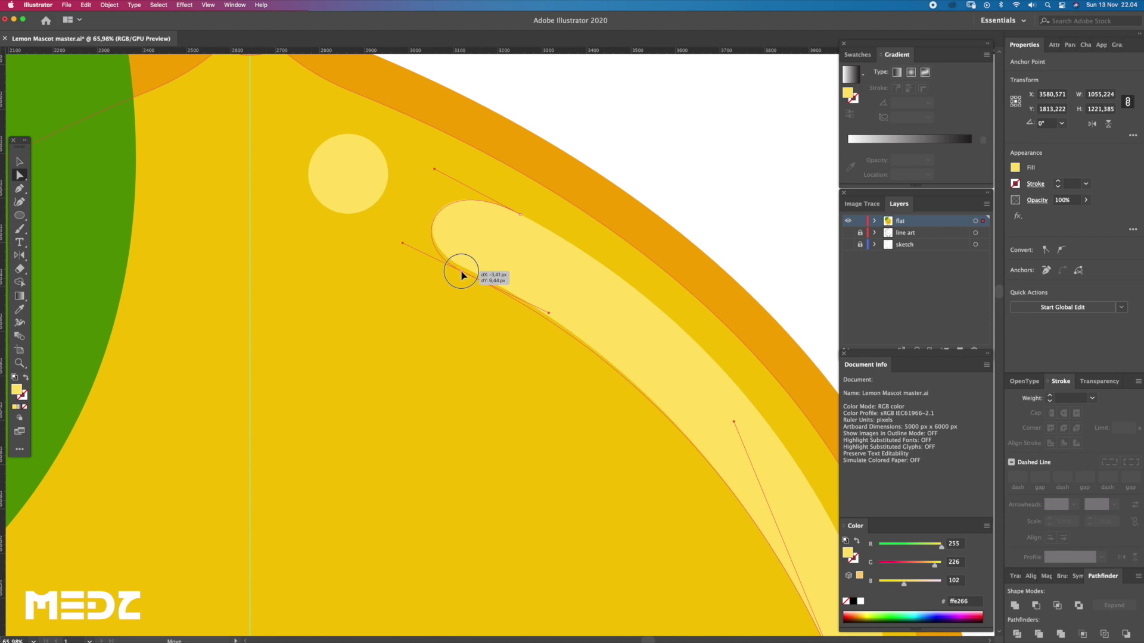
drag(544, 326, 486, 274)
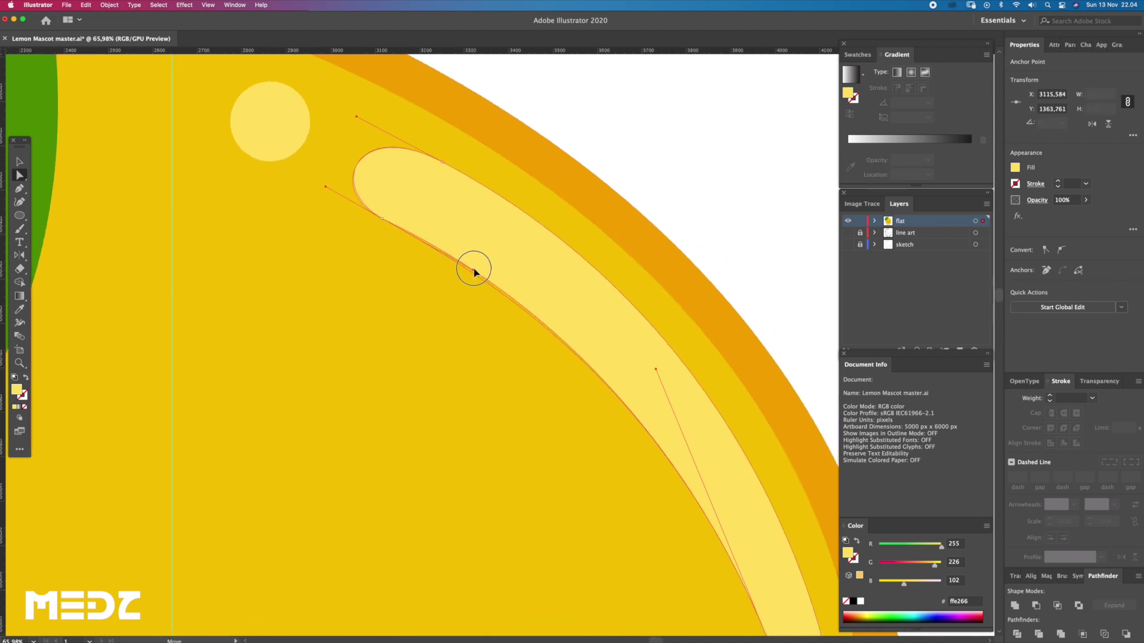
drag(478, 272, 471, 268)
click(665, 156)
key(z)
mouse_move(669, 194)
mouse_down()
mouse_move(633, 199)
mouse_move(617, 218)
mouse_up()
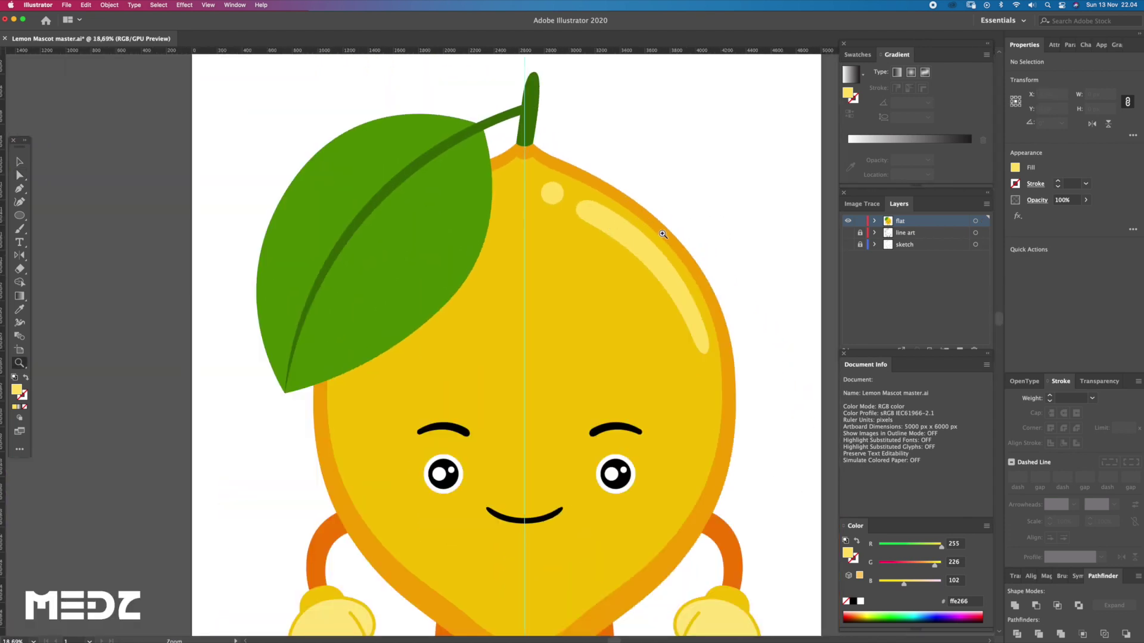
mouse_move(717, 232)
mouse_down()
mouse_move(708, 283)
mouse_move(683, 250)
mouse_up()
- Check the lemon body shape and zoom in on its lower right side
scroll(633, 376, up, 3)
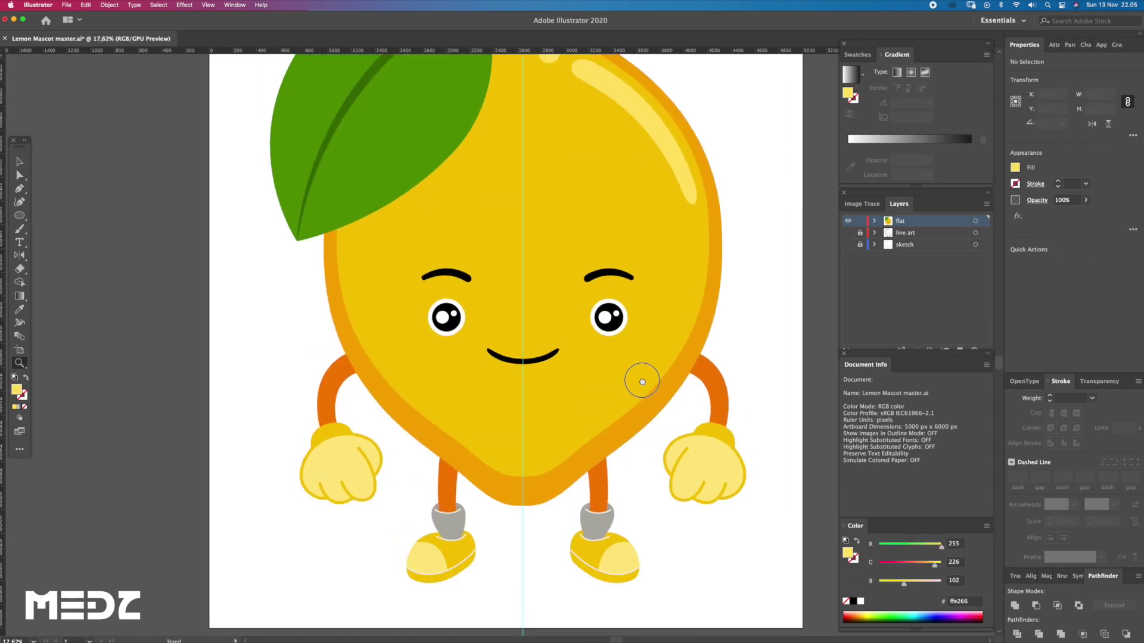
drag(669, 386, 695, 382)
key(a)
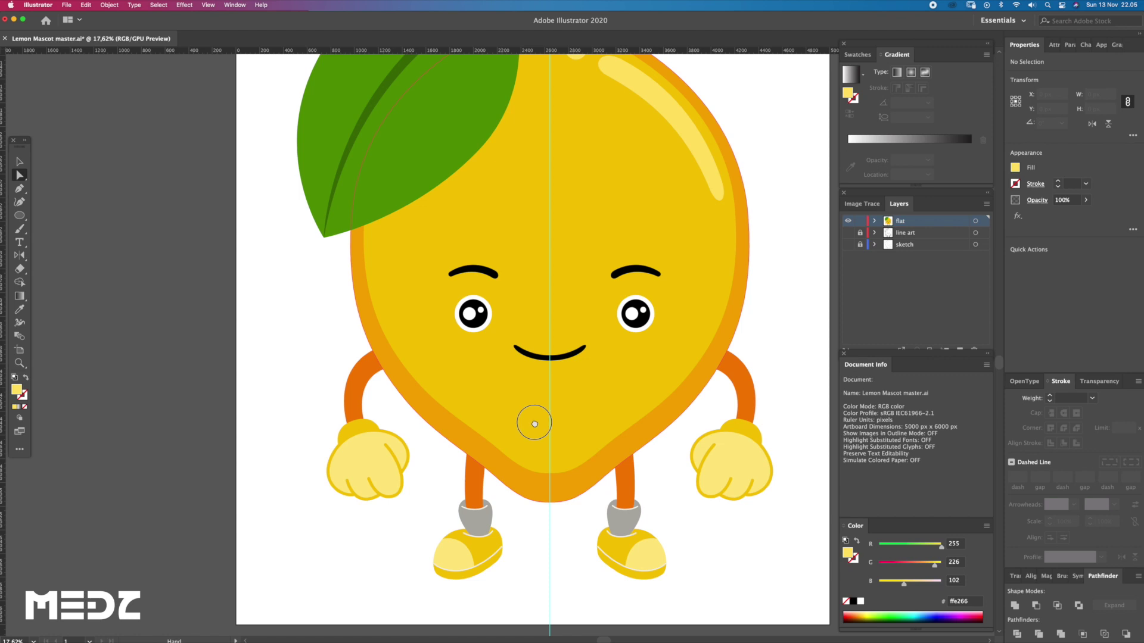
drag(534, 423, 538, 452)
click(567, 503)
key(v)
drag(552, 507, 554, 508)
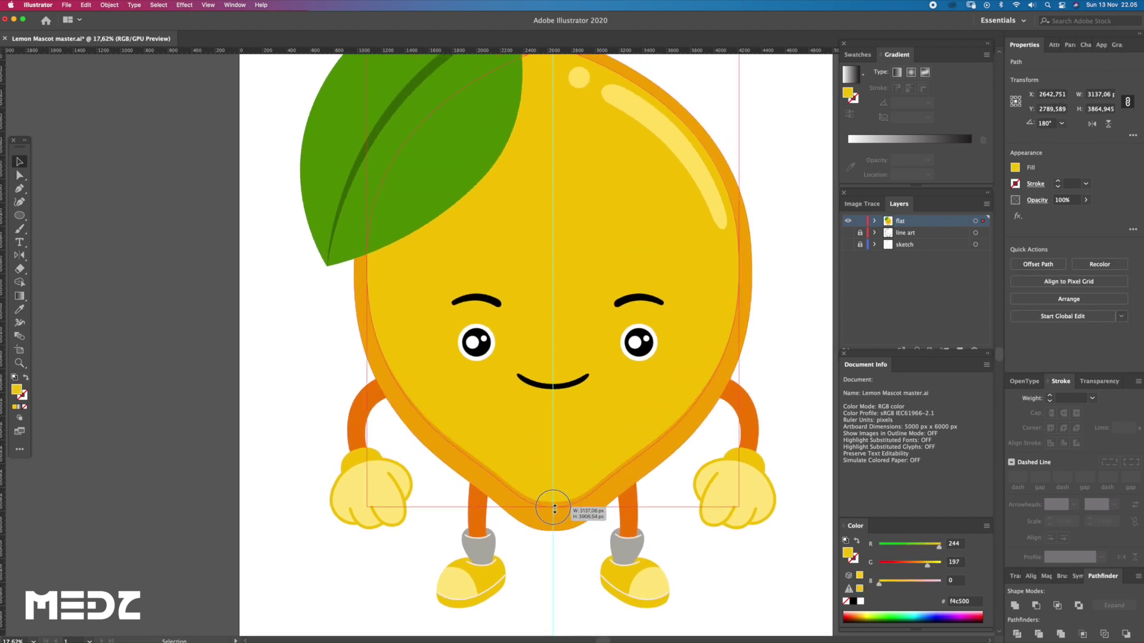
click(566, 540)
scroll(622, 453, up, 5)
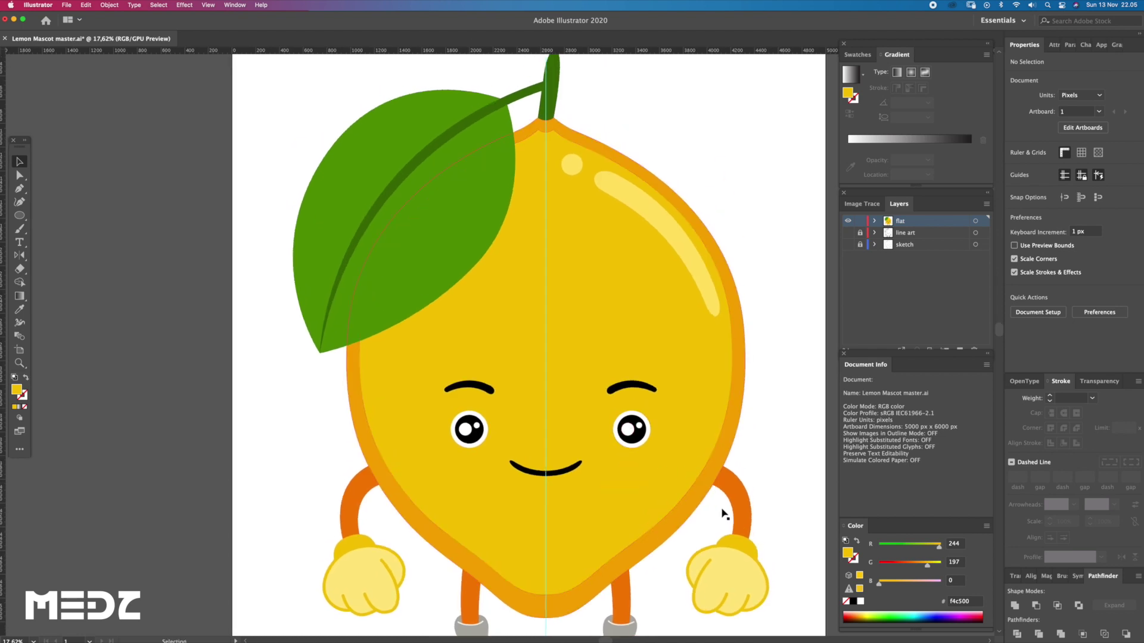
key(z)
drag(613, 524, 660, 552)
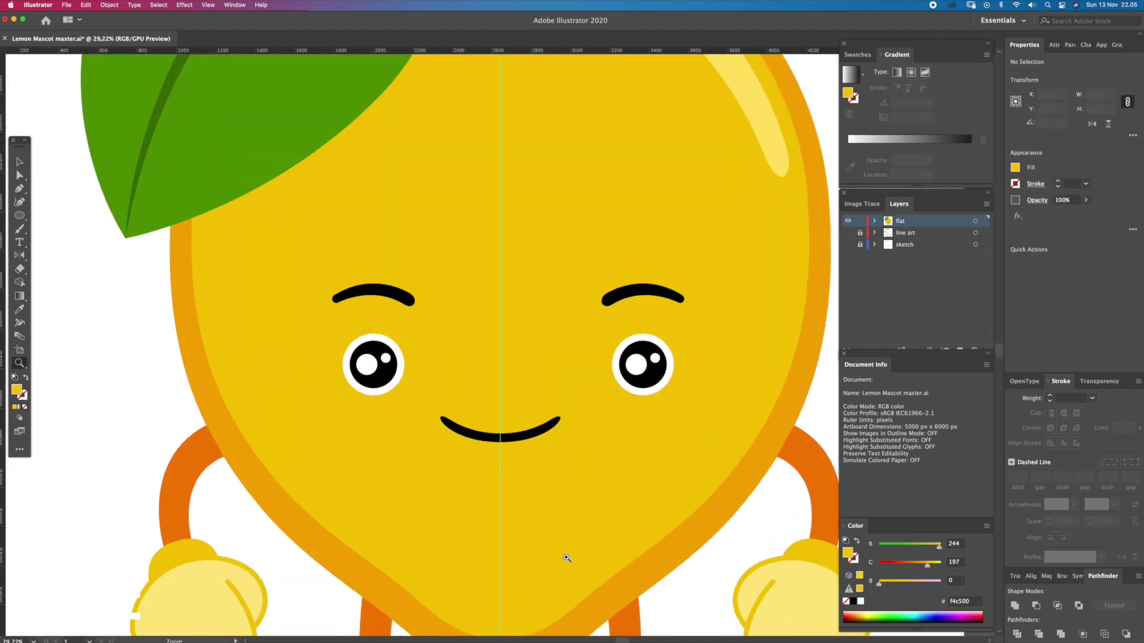
- Draw a closed curved shading sliver on the lemon's lower body with the Pen tool
key(p)
mouse_move(507, 592)
mouse_down()
mouse_move(533, 510)
mouse_move(616, 508)
mouse_up()
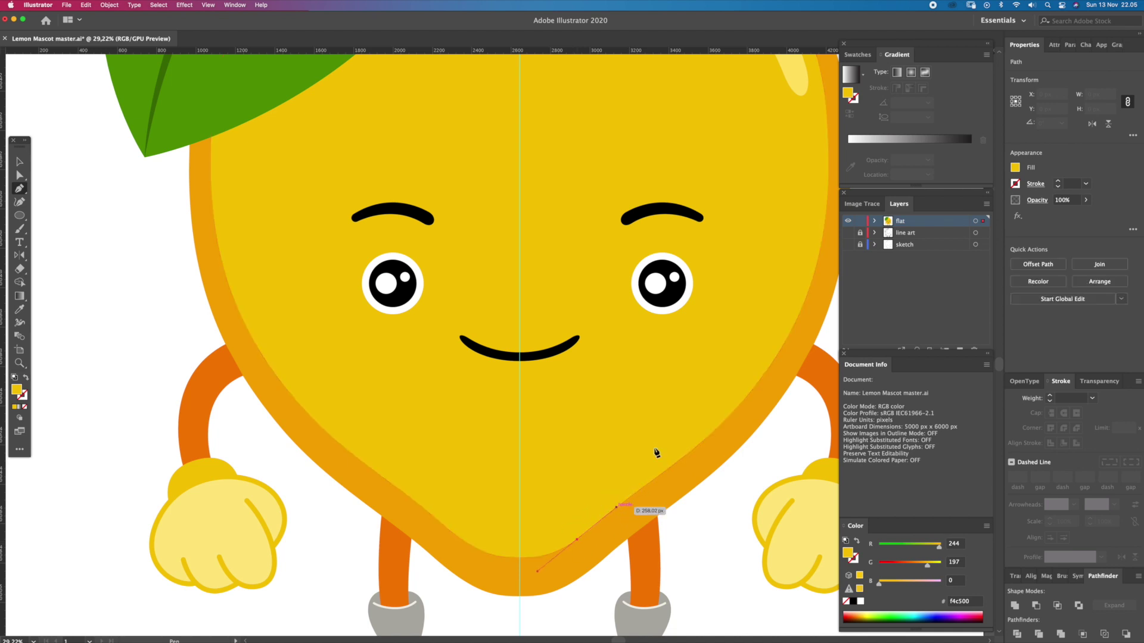
drag(665, 384, 679, 325)
scroll(681, 328, down, 2)
scroll(664, 388, down, 3)
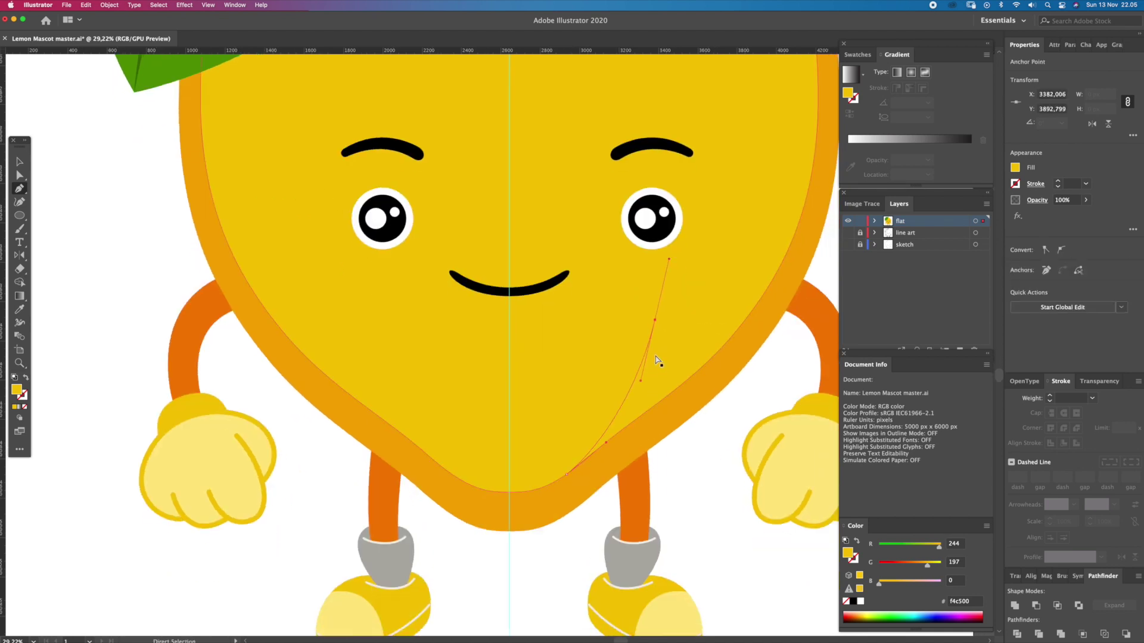
scroll(634, 454, down, 3)
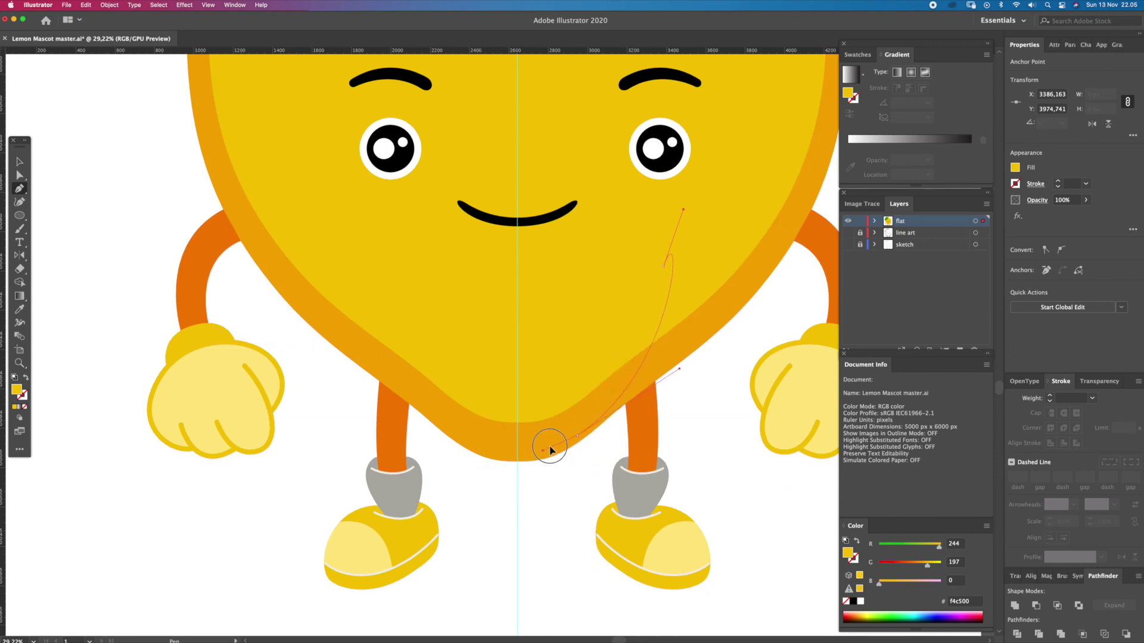
drag(560, 457, 538, 455)
drag(577, 408, 614, 373)
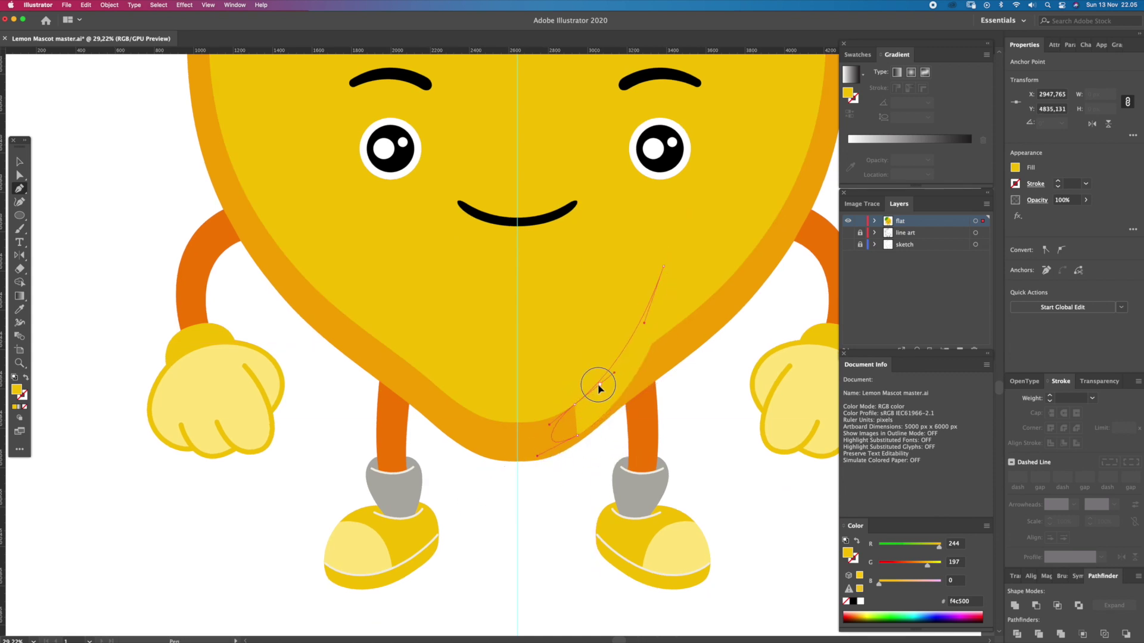
- Eyedropper the orange border colour into the shading shape and deselect it
key(i)
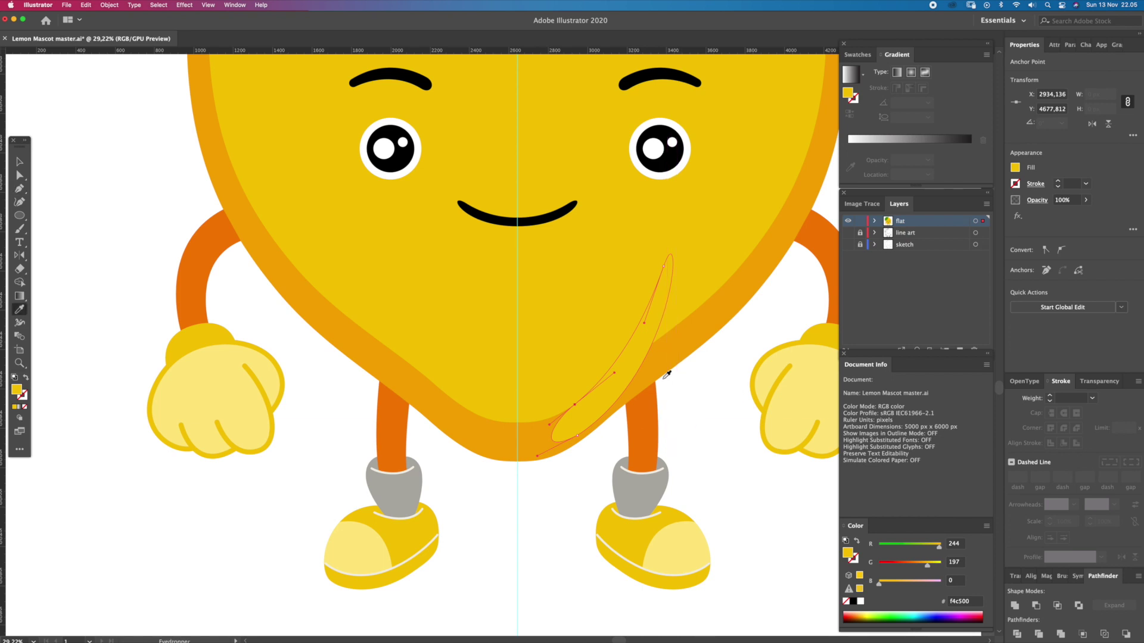
click(679, 381)
key(a)
click(697, 399)
mouse_move(667, 376)
mouse_down()
mouse_move(668, 407)
mouse_move(447, 421)
mouse_up()
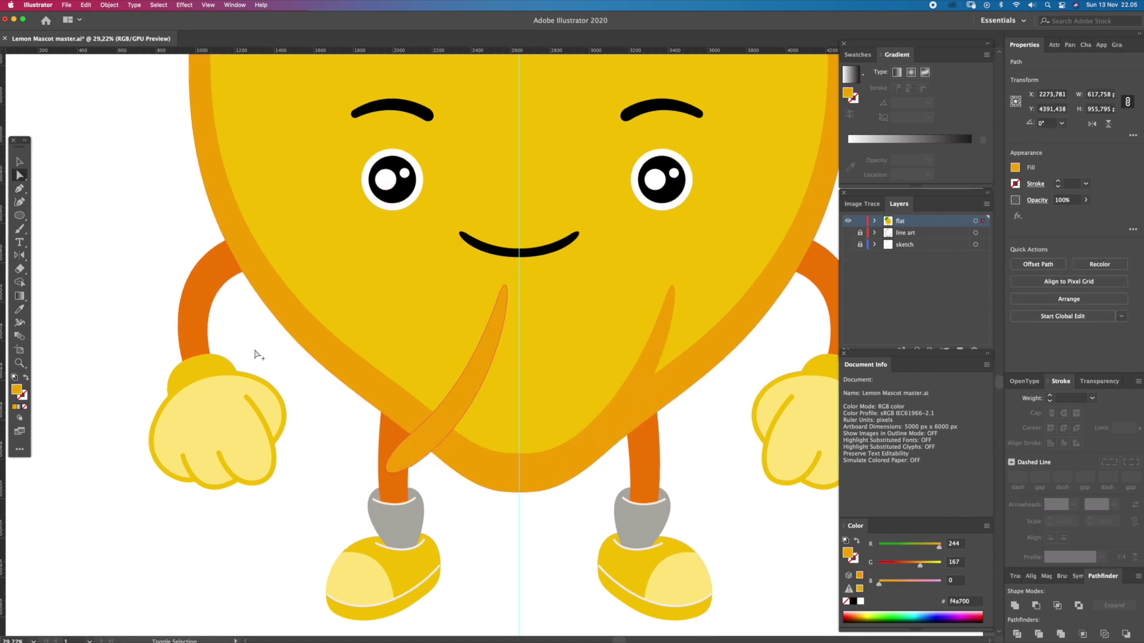
- Reflect a copy of the orange shading shape to the lemon's other side and inspect it close up
click(19, 255)
drag(540, 465, 370, 454)
key(z)
mouse_move(448, 398)
mouse_down()
mouse_move(506, 417)
mouse_move(390, 424)
mouse_move(410, 423)
mouse_up()
key(a)
drag(490, 481, 579, 488)
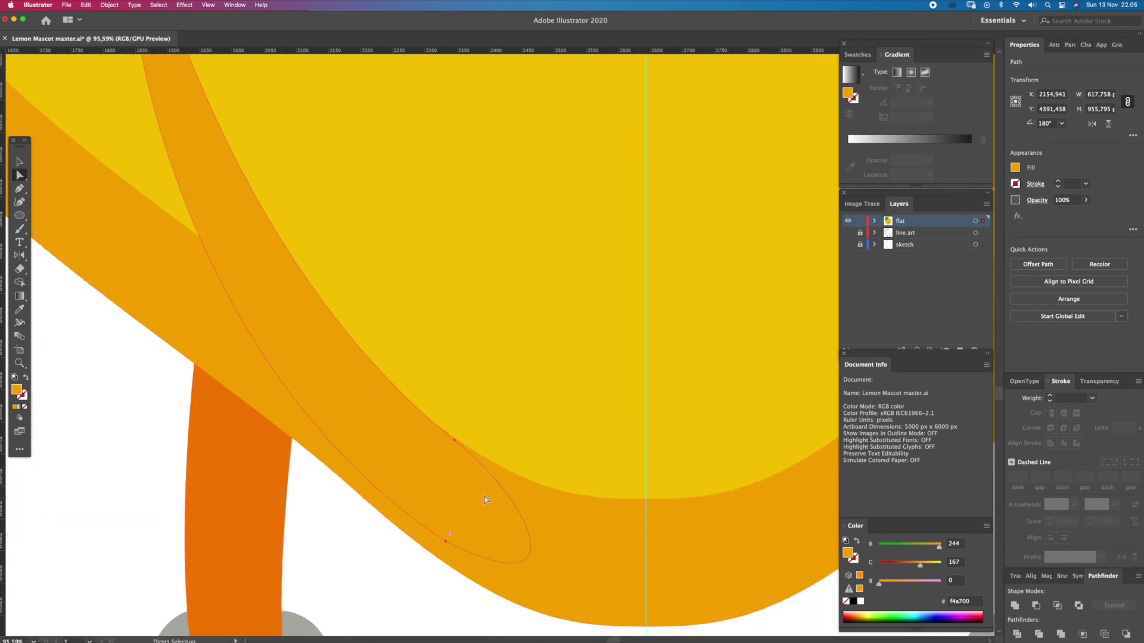
mouse_move(456, 474)
mouse_down()
mouse_move(514, 504)
mouse_move(462, 460)
mouse_up()
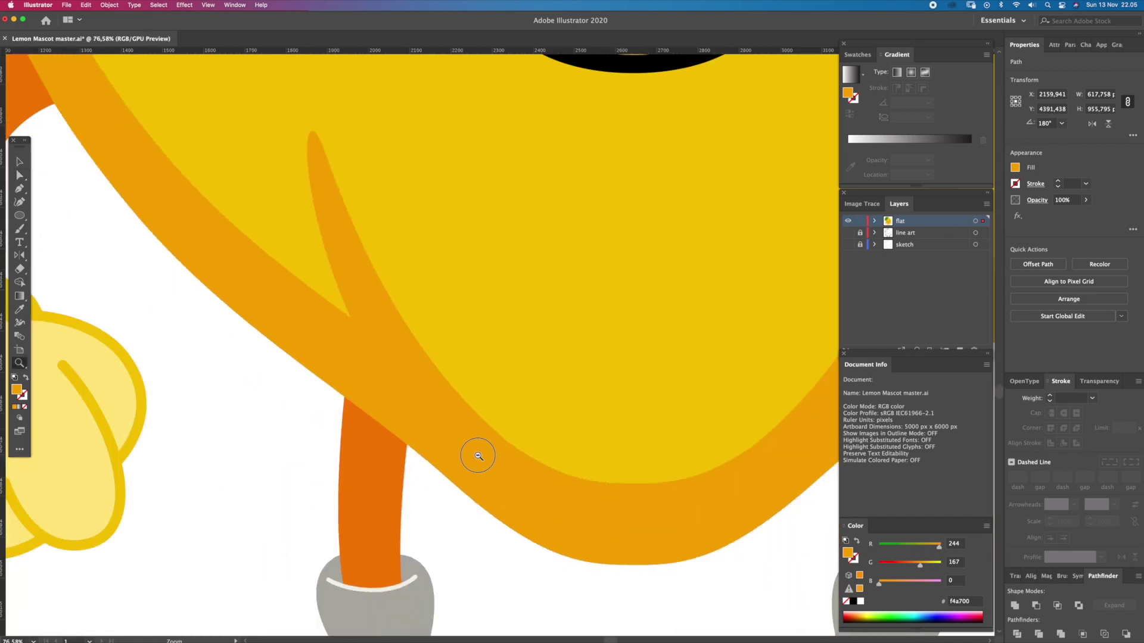
- Pan across the body and zoom out to show the whole mascot with both shading strokes
key(a)
drag(729, 371, 683, 339)
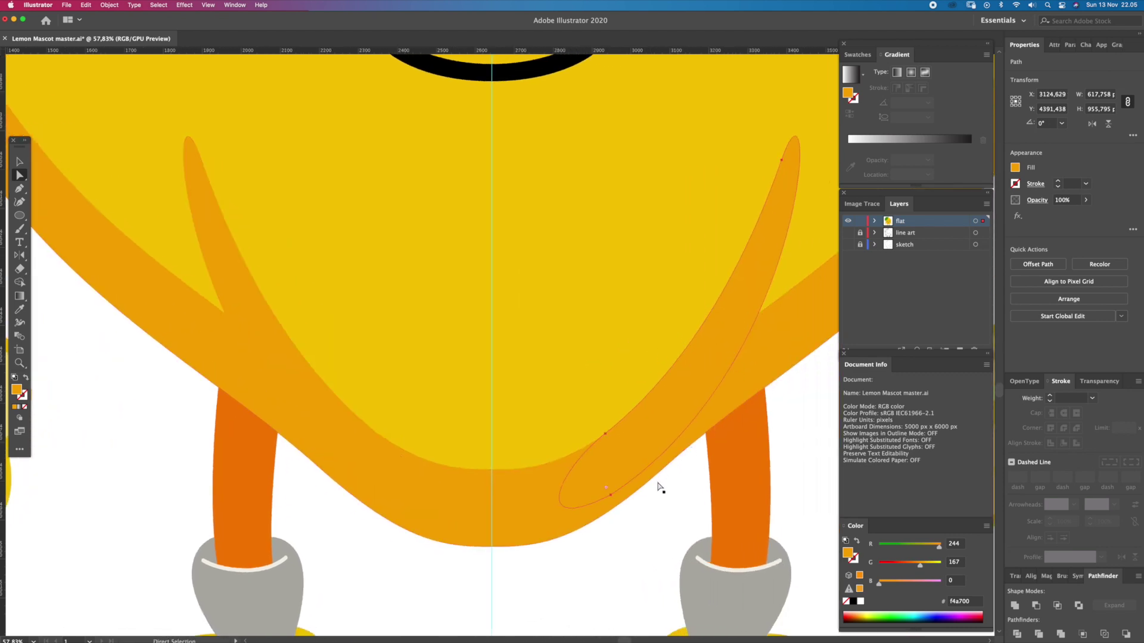
click(665, 512)
key(z)
drag(679, 452, 638, 447)
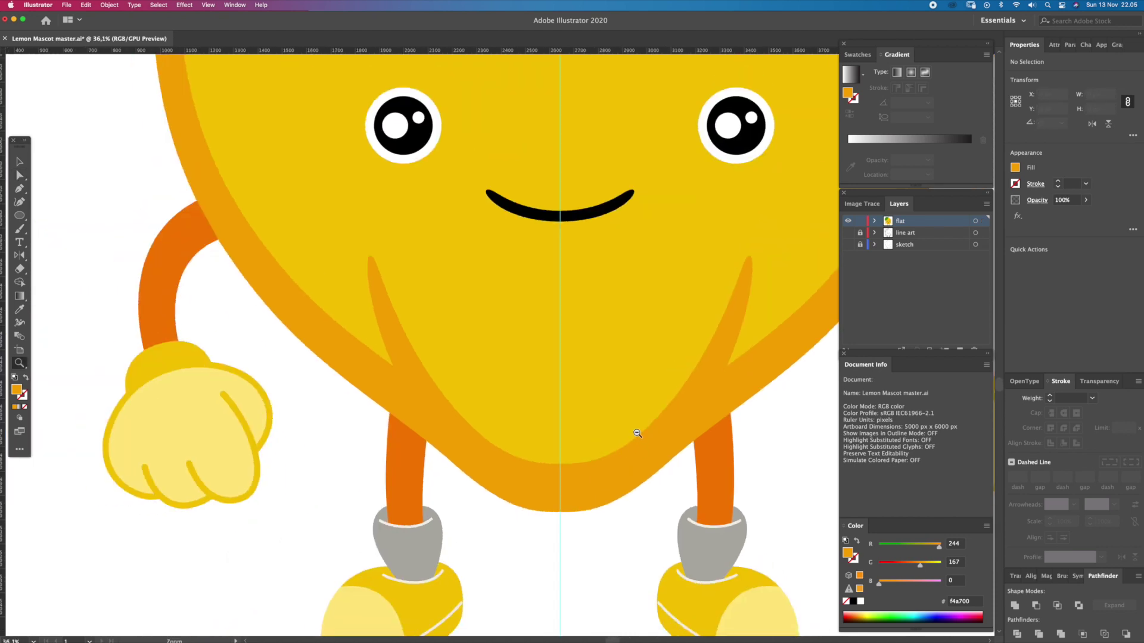
drag(614, 405, 550, 365)
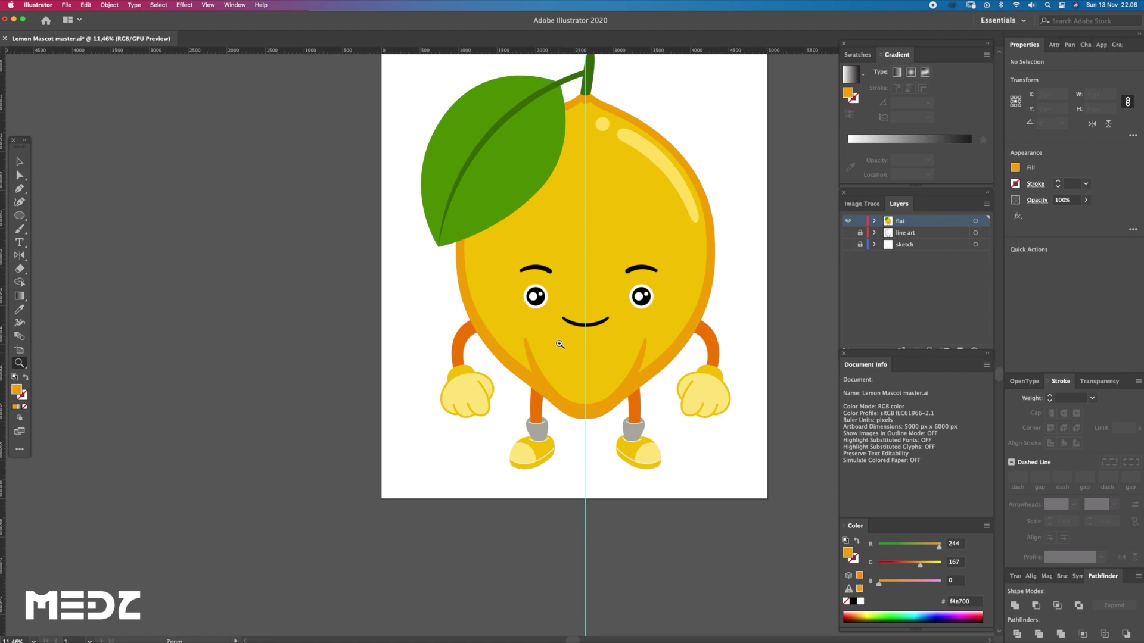
key(v)
key(z)
drag(566, 317, 560, 308)
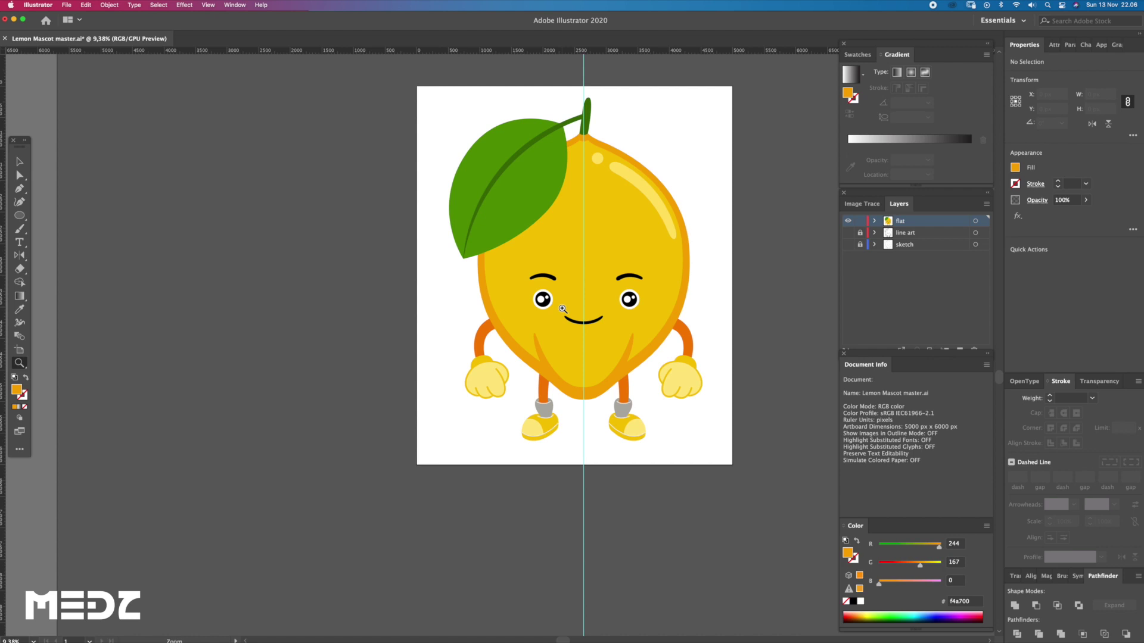
key(v)
drag(665, 322, 667, 348)
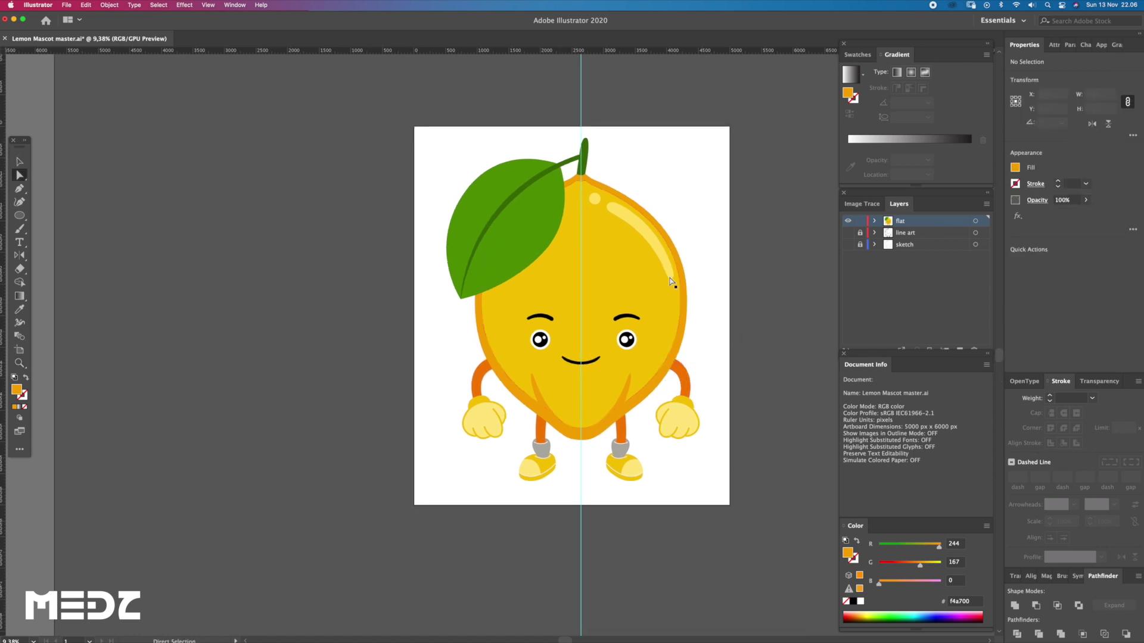
key(z)
click(670, 282)
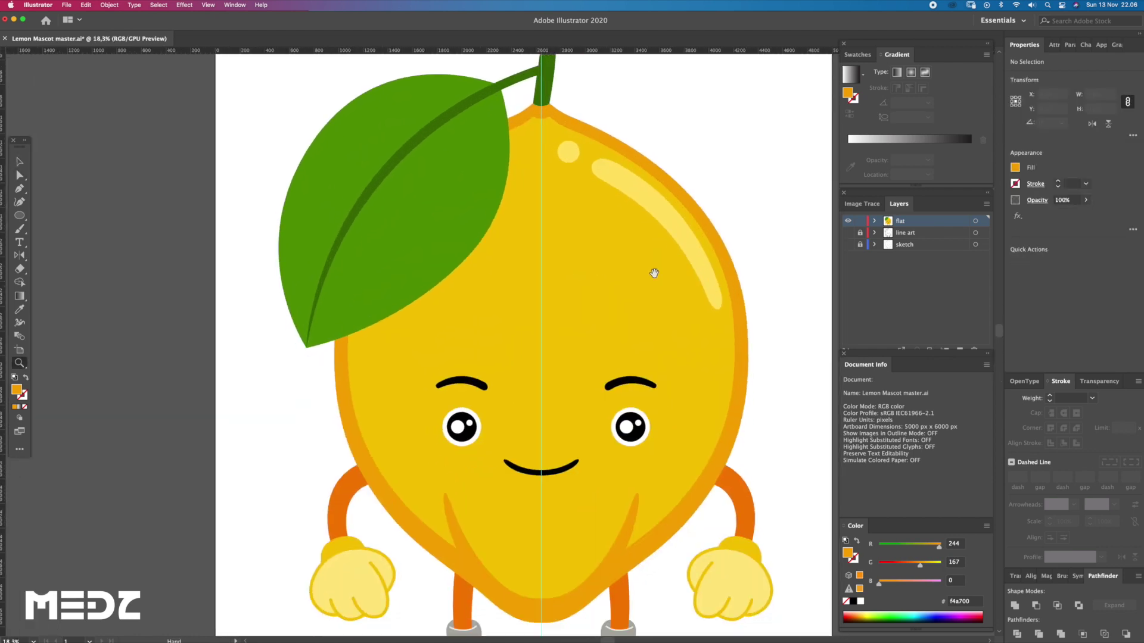
drag(660, 286, 624, 237)
key(v)
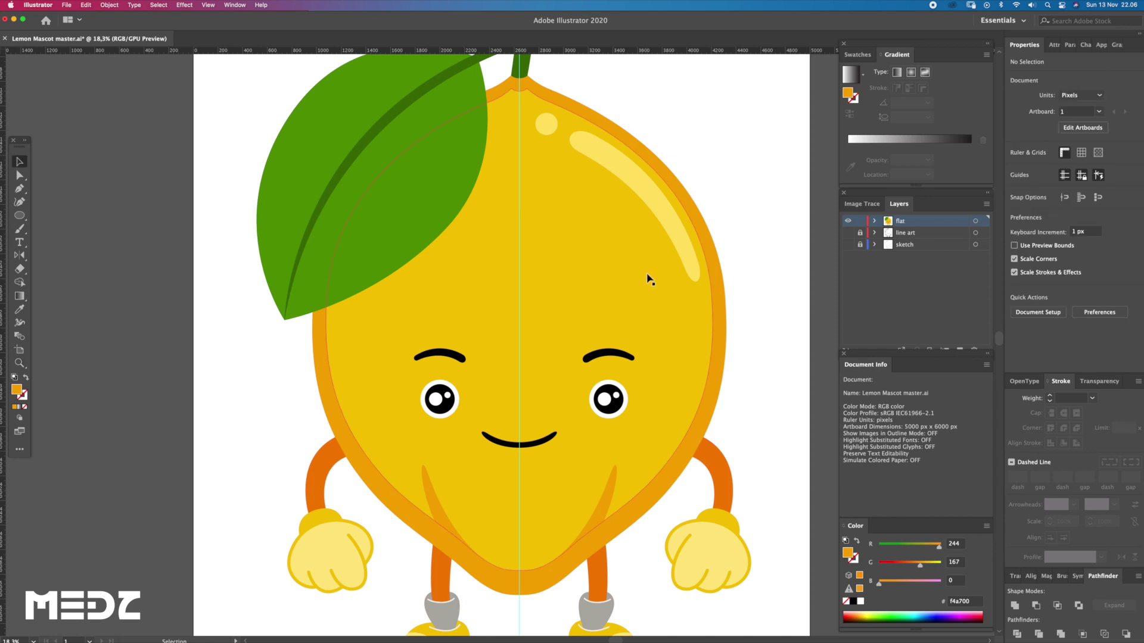
scroll(621, 257, up, 3)
scroll(621, 258, left, 3)
key(a)
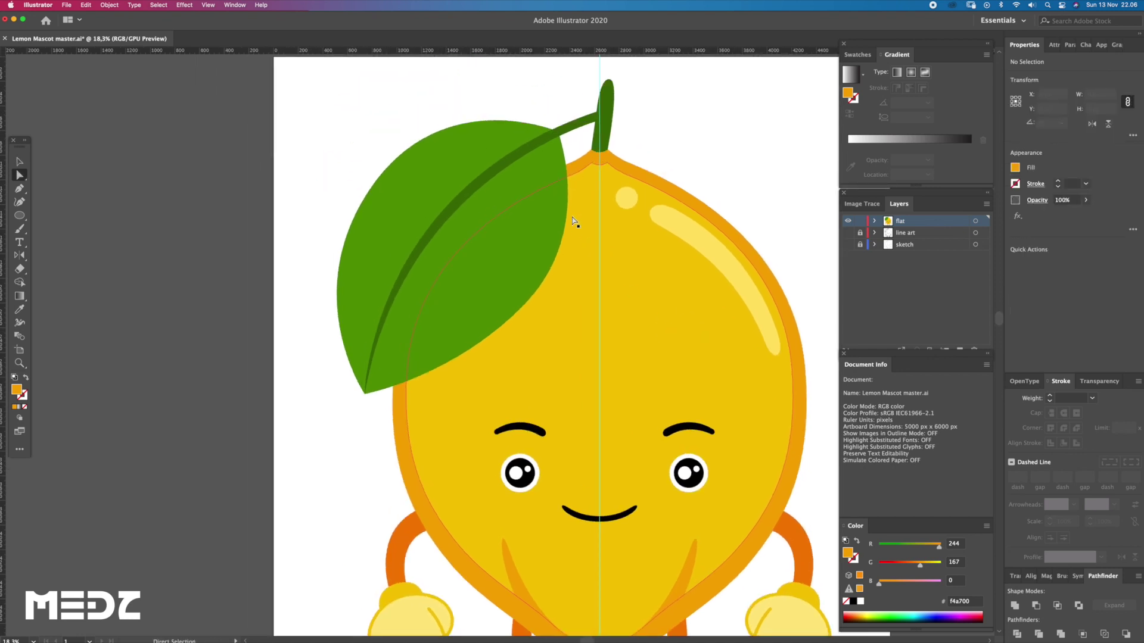
- Try duplicating the leaf, then undo the extra copy and zoom in on the leaf
drag(552, 225, 566, 237)
key(v)
key(ctrl+z)
key(ctrl+z)
key(a)
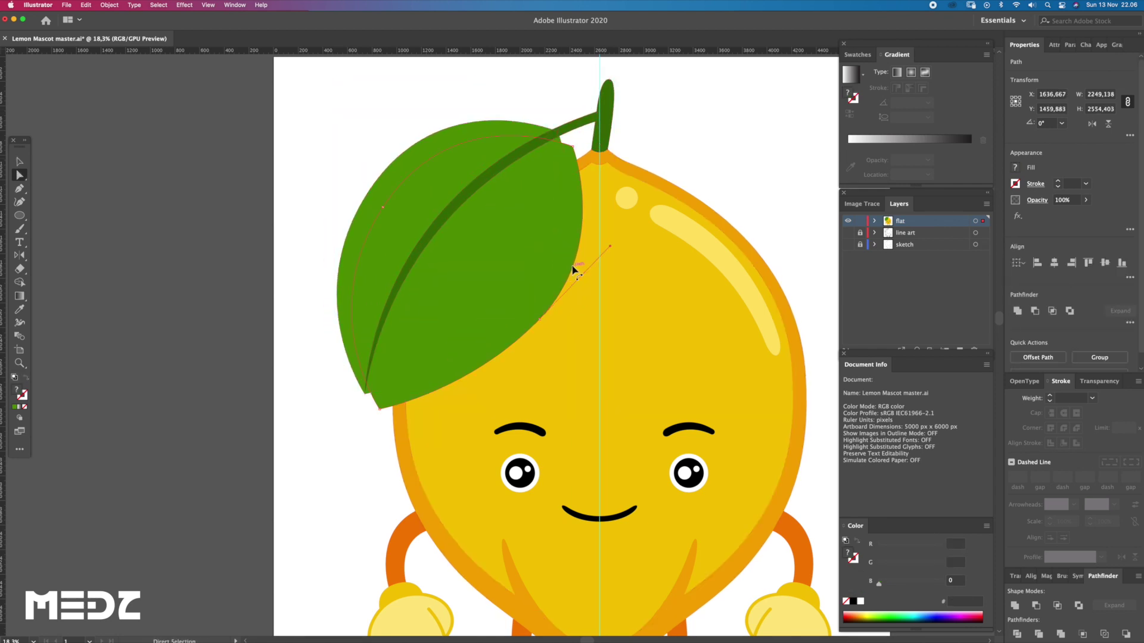
click(572, 256)
key(z)
- Select the leaf path and shrink it slightly from its lower-left corner
key(p)
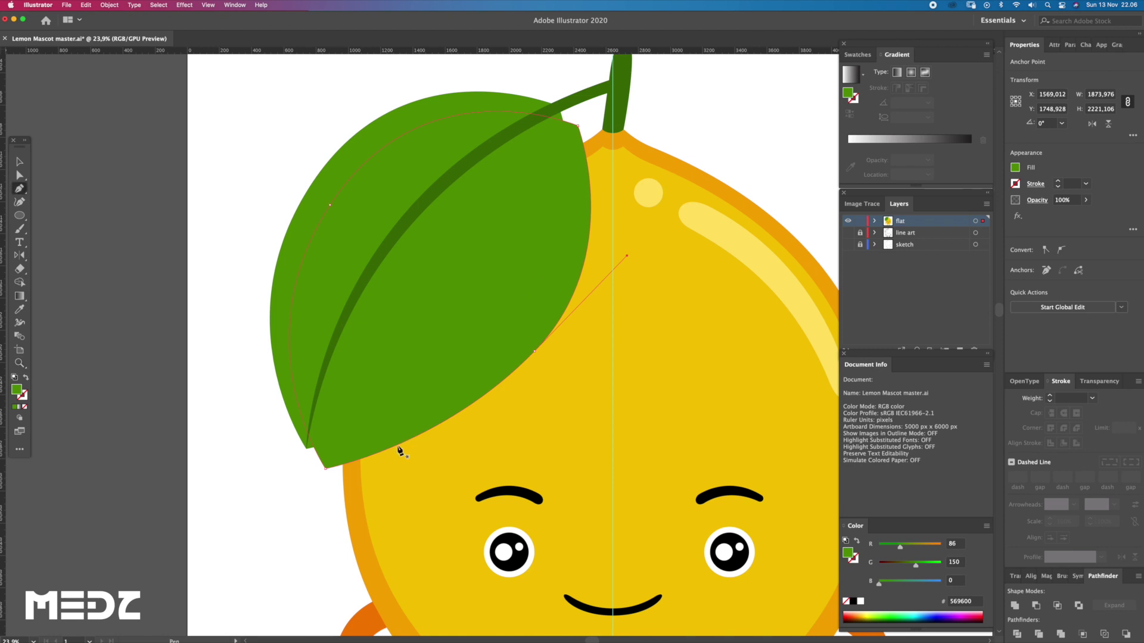
key(a)
click(384, 440)
key(v)
drag(288, 468, 291, 458)
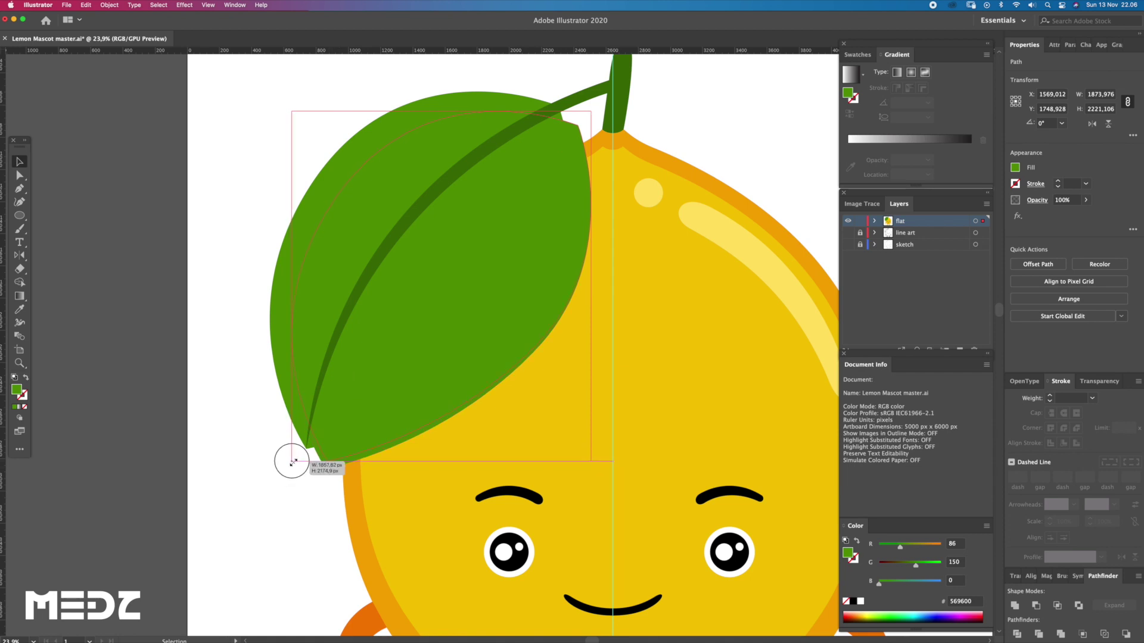
- Add anchors on the leaf's bottom and top-right edges, then remove its left and lower anchors
key(p)
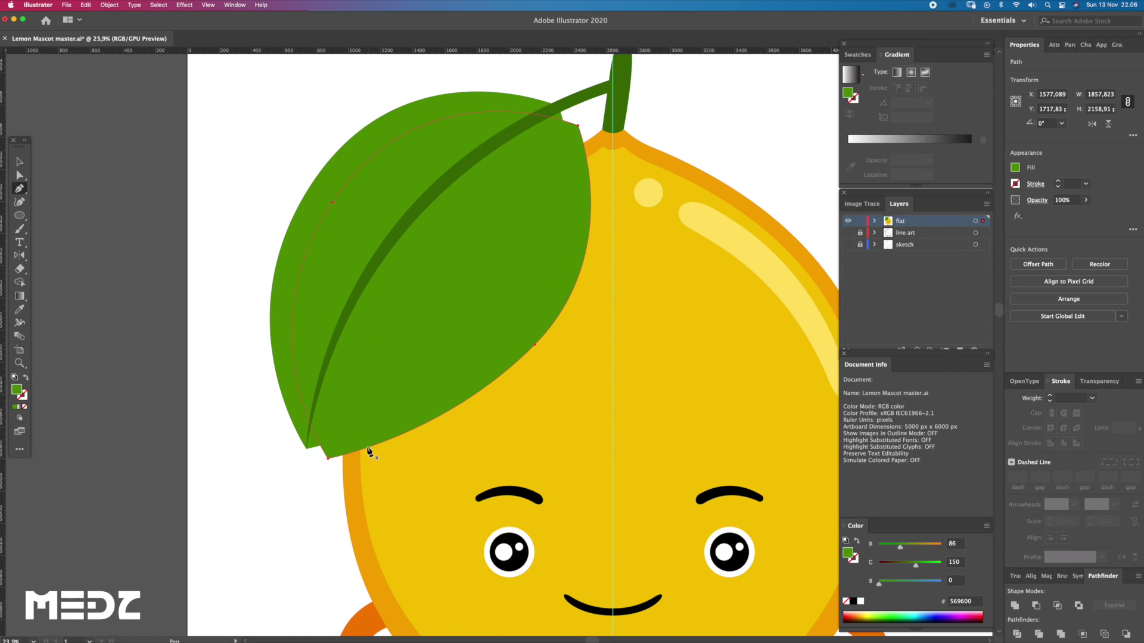
click(352, 455)
click(588, 150)
key(minus)
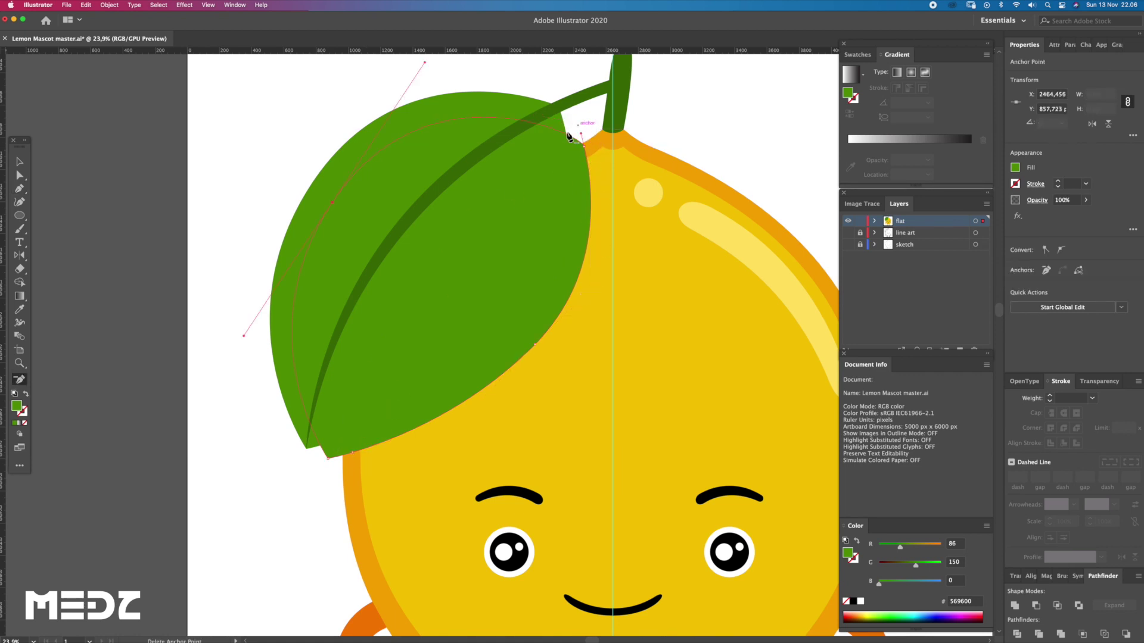
click(334, 209)
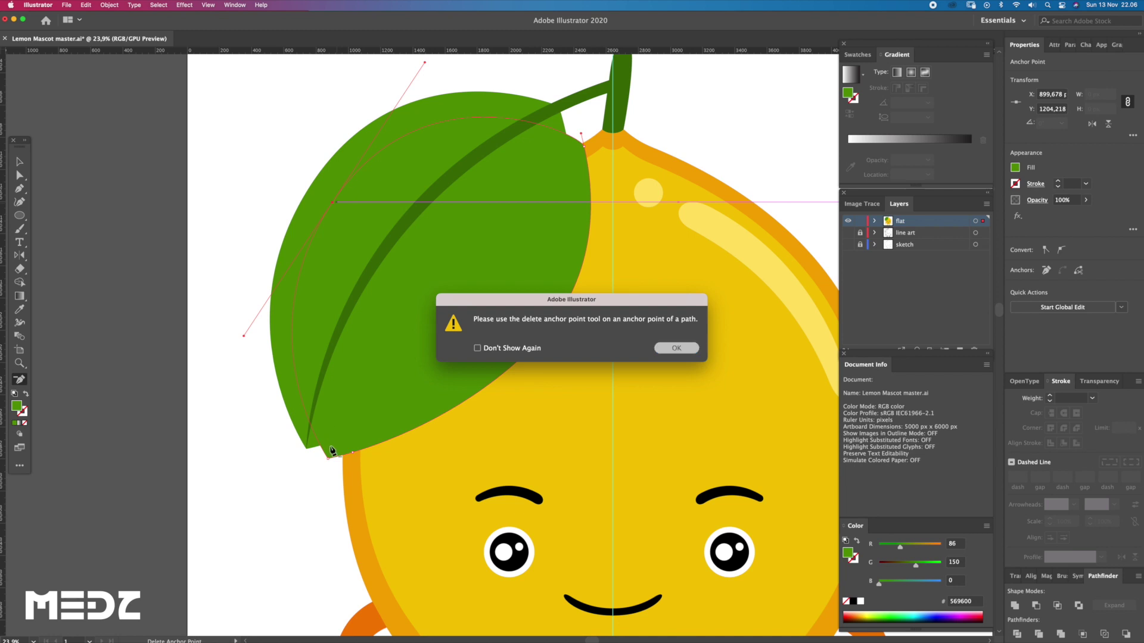
key(Return)
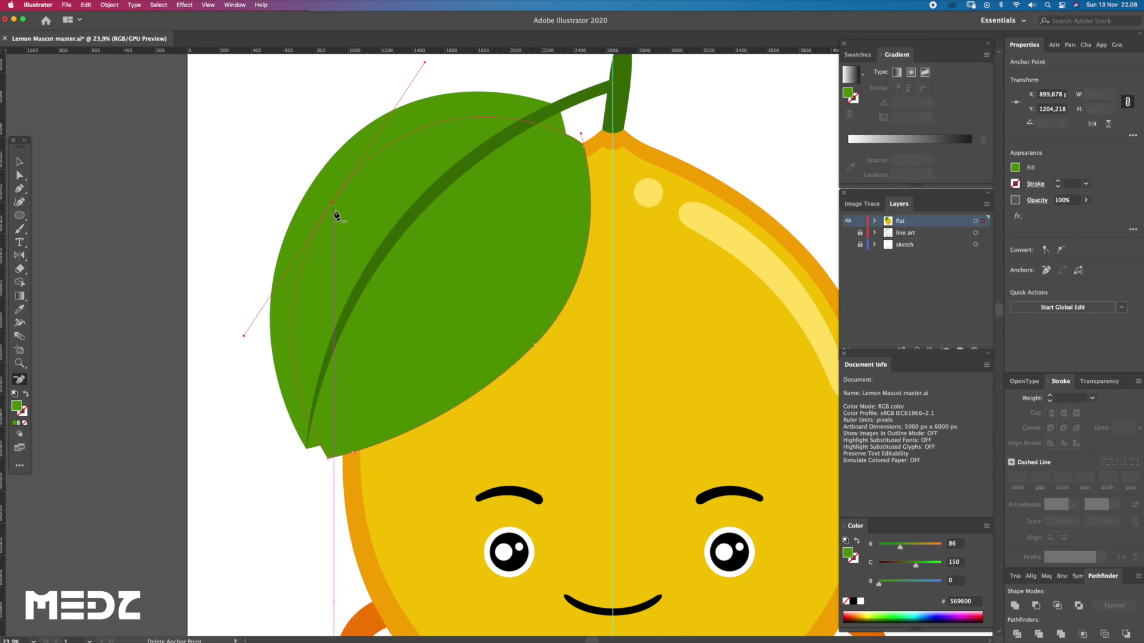
click(333, 204)
click(330, 458)
- Pull a leaf anchor left to reshape the leaf's edge
drag(472, 322, 478, 379)
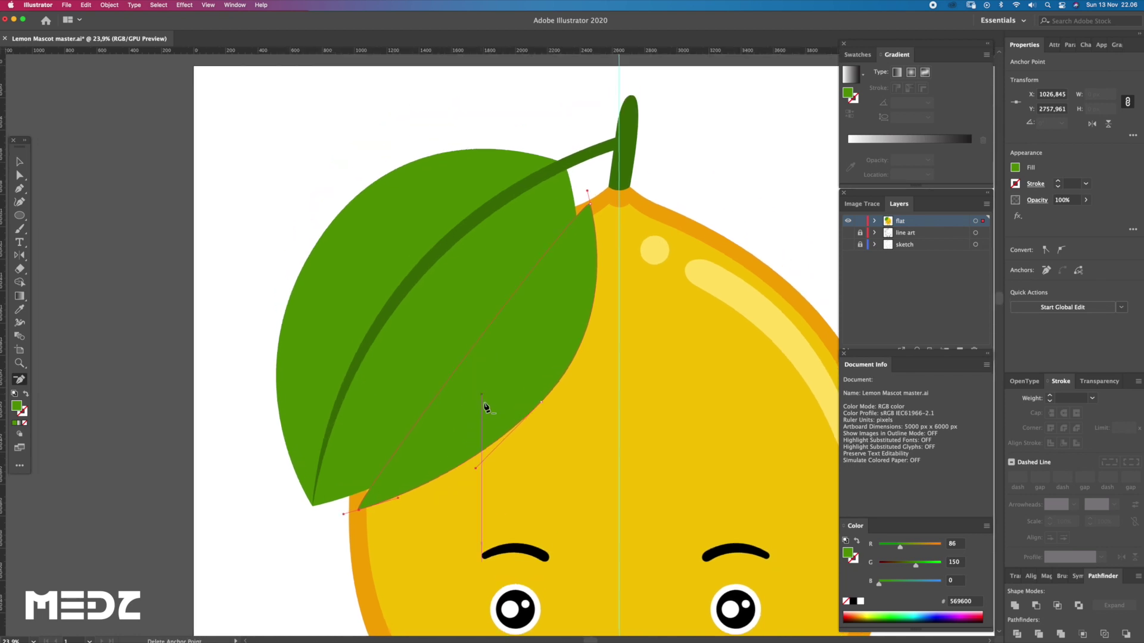
drag(481, 338, 431, 330)
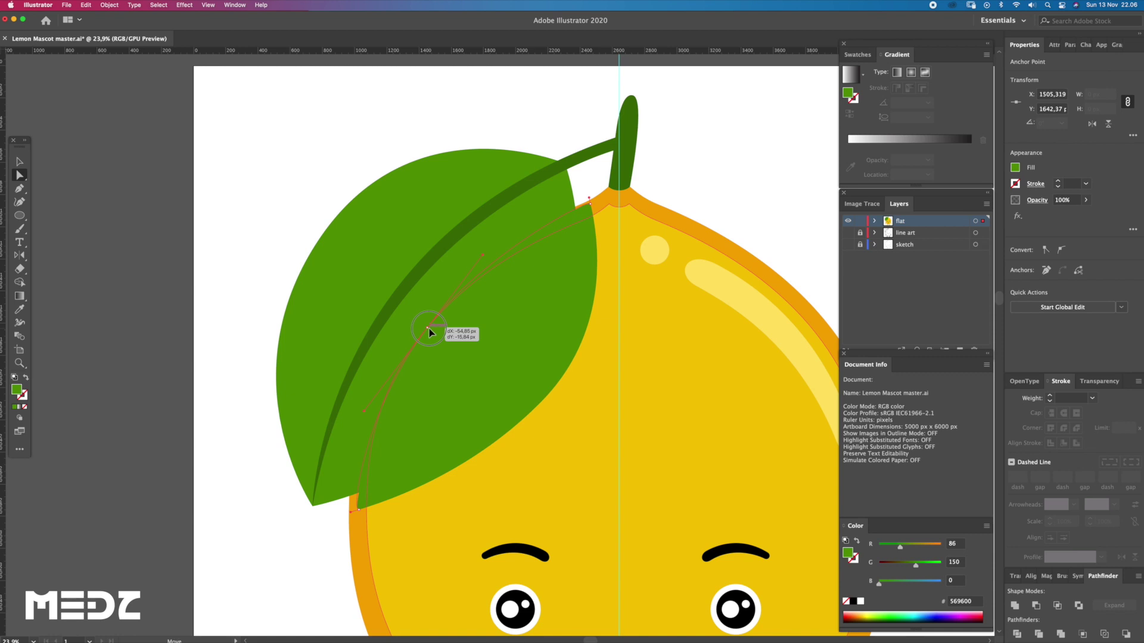
drag(431, 330, 430, 327)
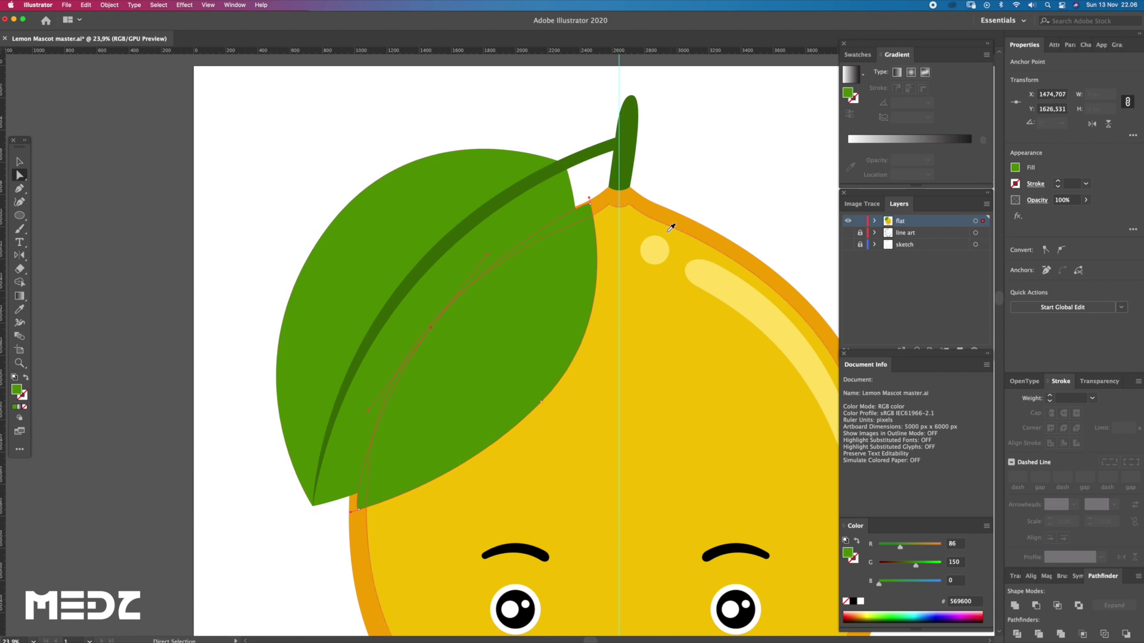
- Select the leaf together with its stem and vein to check their position, then deselect
key(v)
click(548, 185)
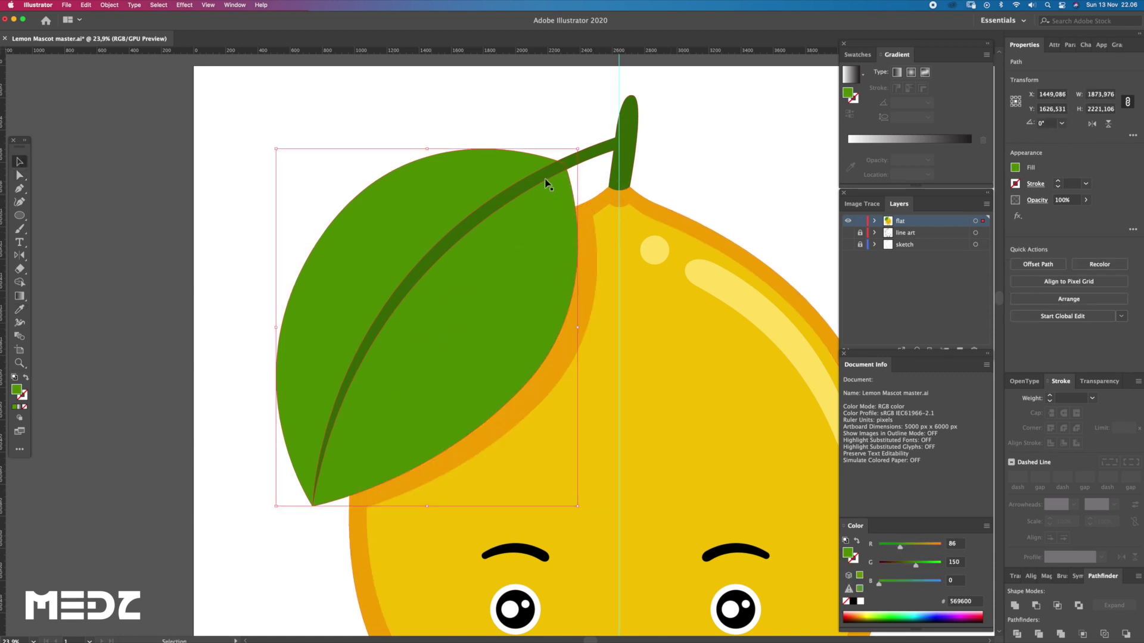
shift+click(550, 177)
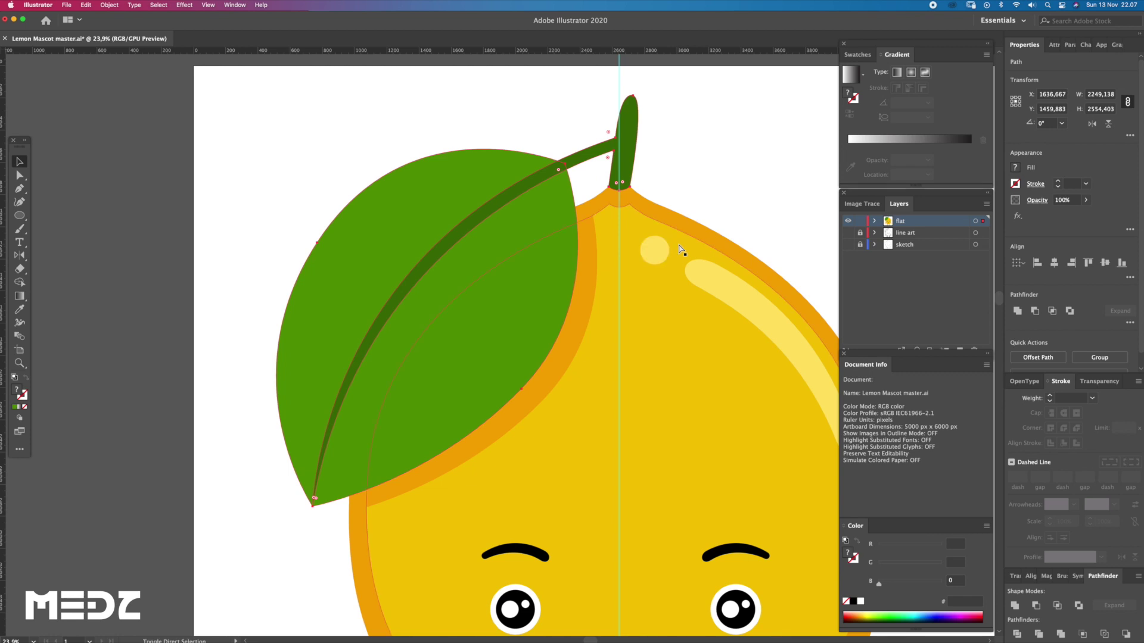
click(707, 187)
- Reshape the orange outline by pulling its top handle down and sliding its lower anchor along the leaf edge
key(a)
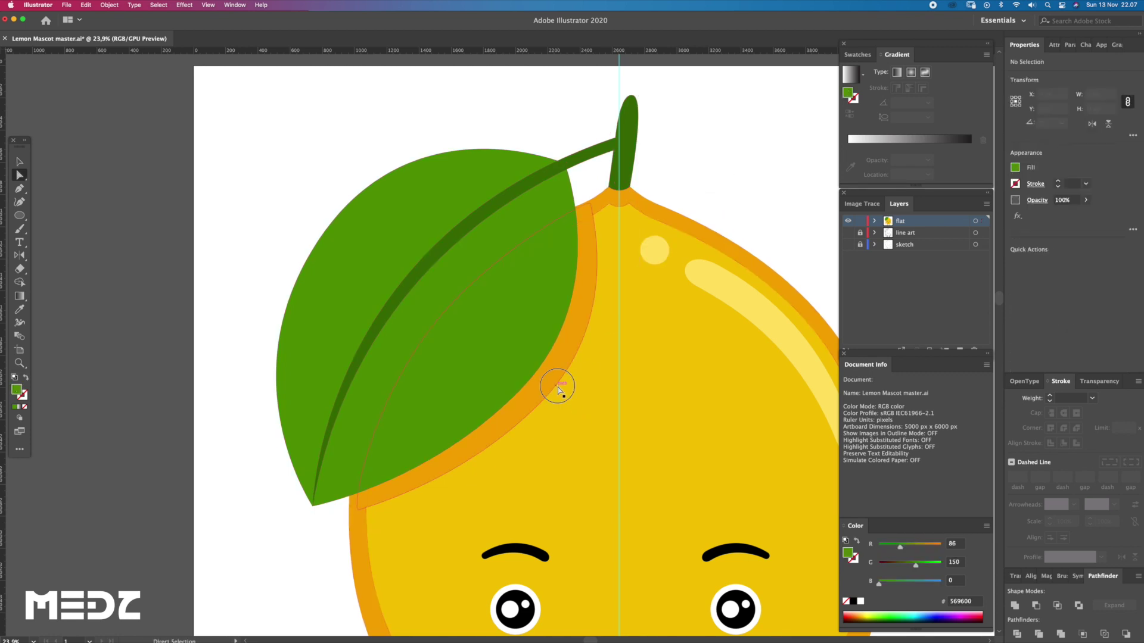
click(558, 390)
click(535, 399)
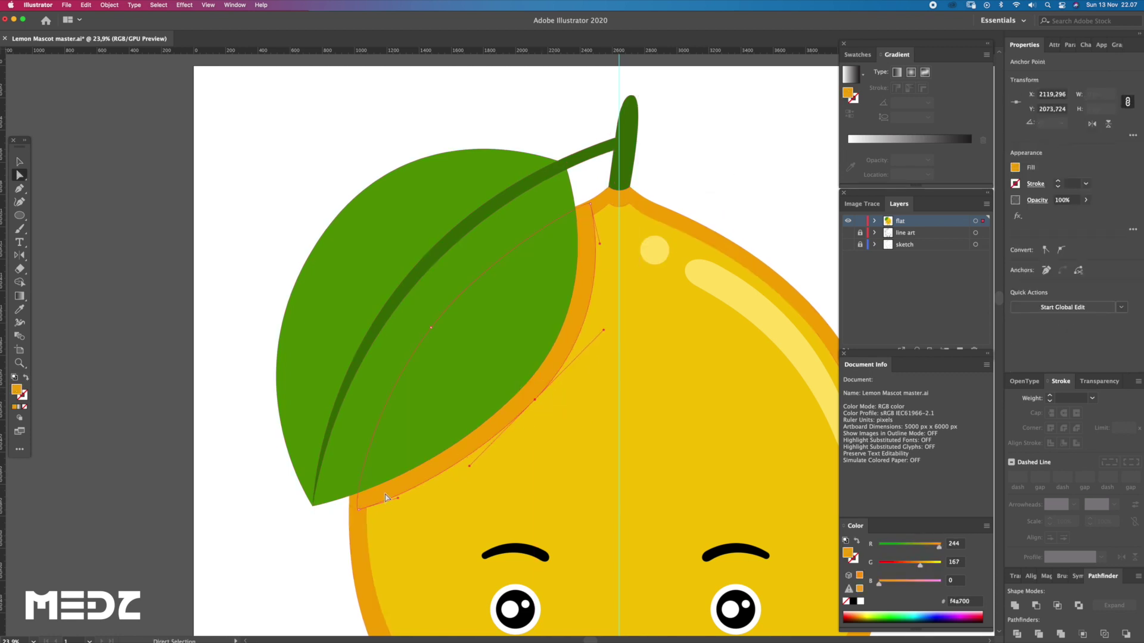
drag(359, 491, 417, 491)
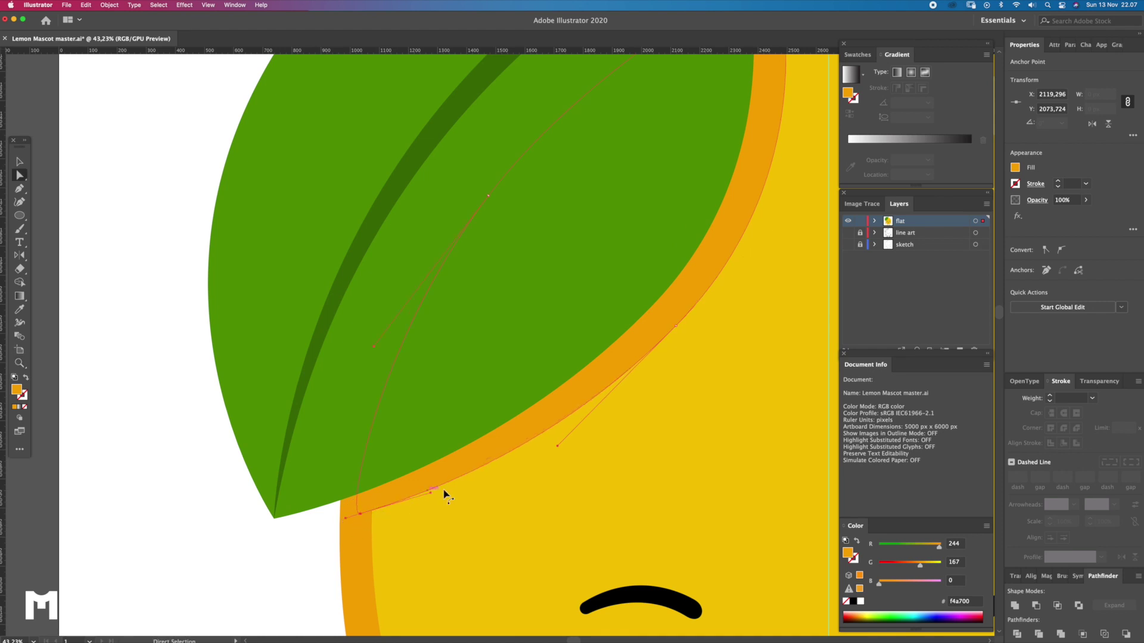
drag(502, 467, 467, 416)
drag(646, 243, 636, 288)
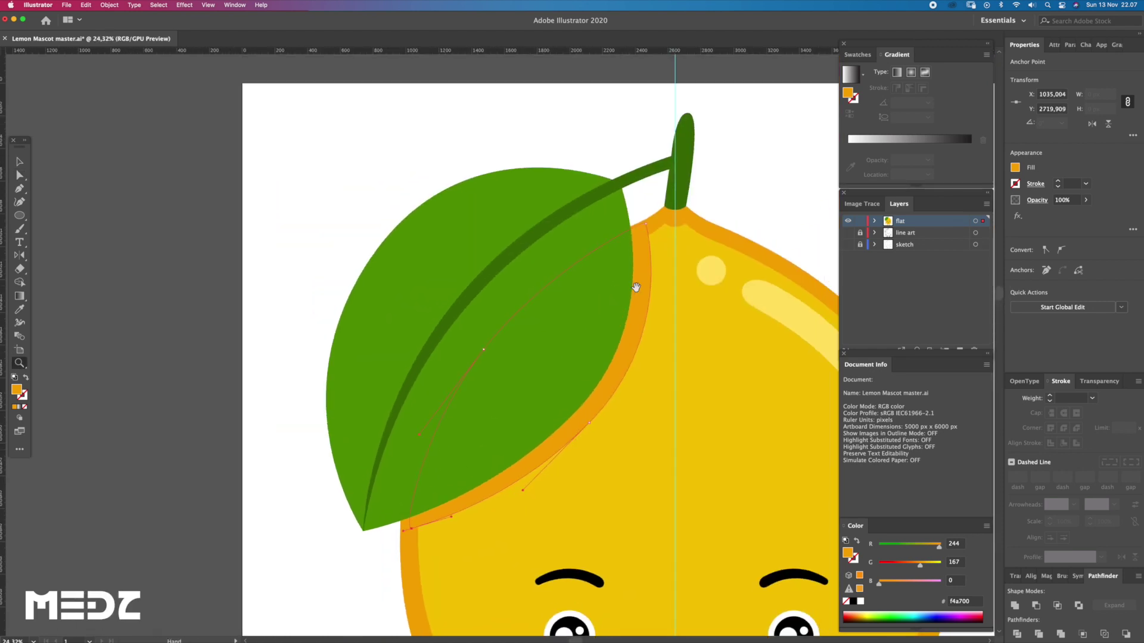
mouse_move(663, 247)
mouse_down()
mouse_move(673, 247)
mouse_move(660, 294)
mouse_up()
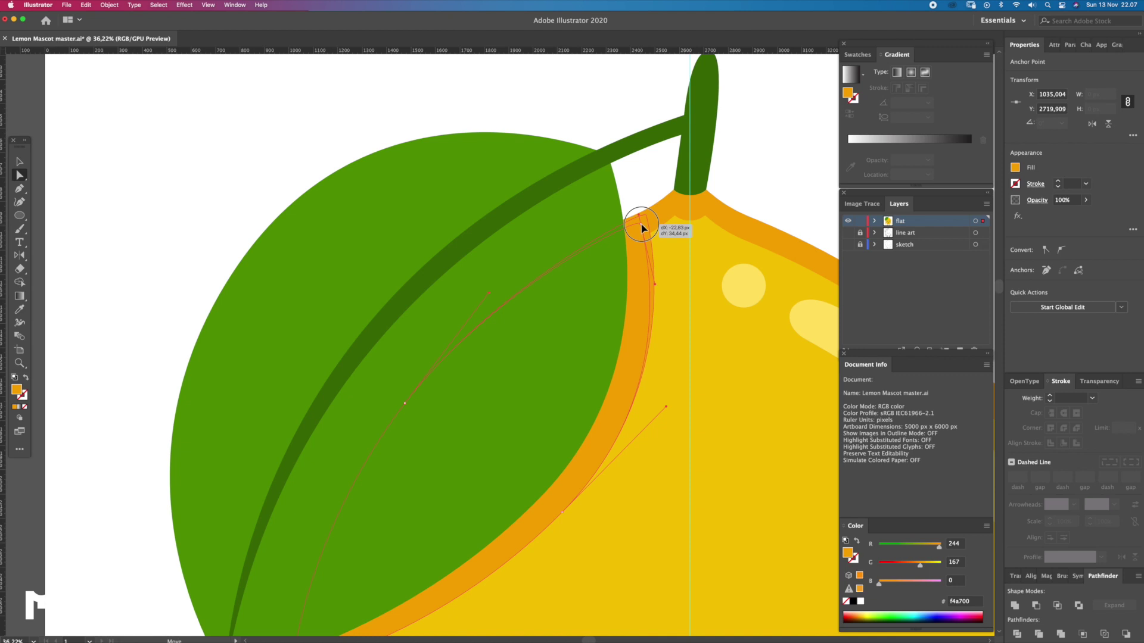
scroll(638, 485, down, 2)
drag(564, 474, 560, 473)
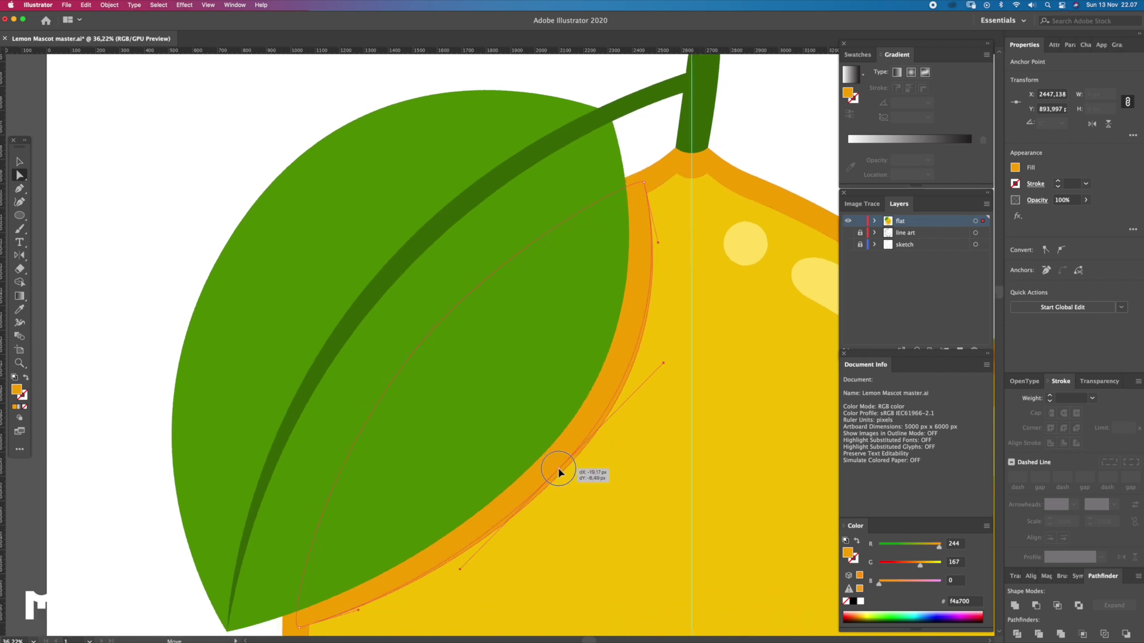
drag(646, 413, 595, 424)
click(488, 152)
alt+click(596, 240)
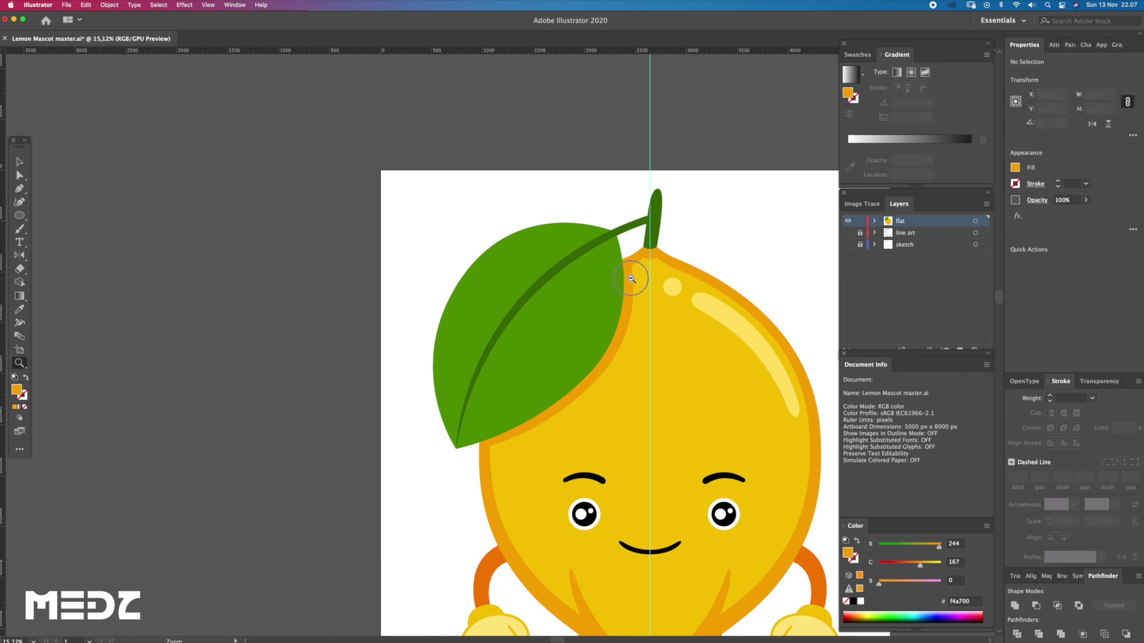
alt+click(631, 278)
drag(725, 338, 599, 274)
key(a)
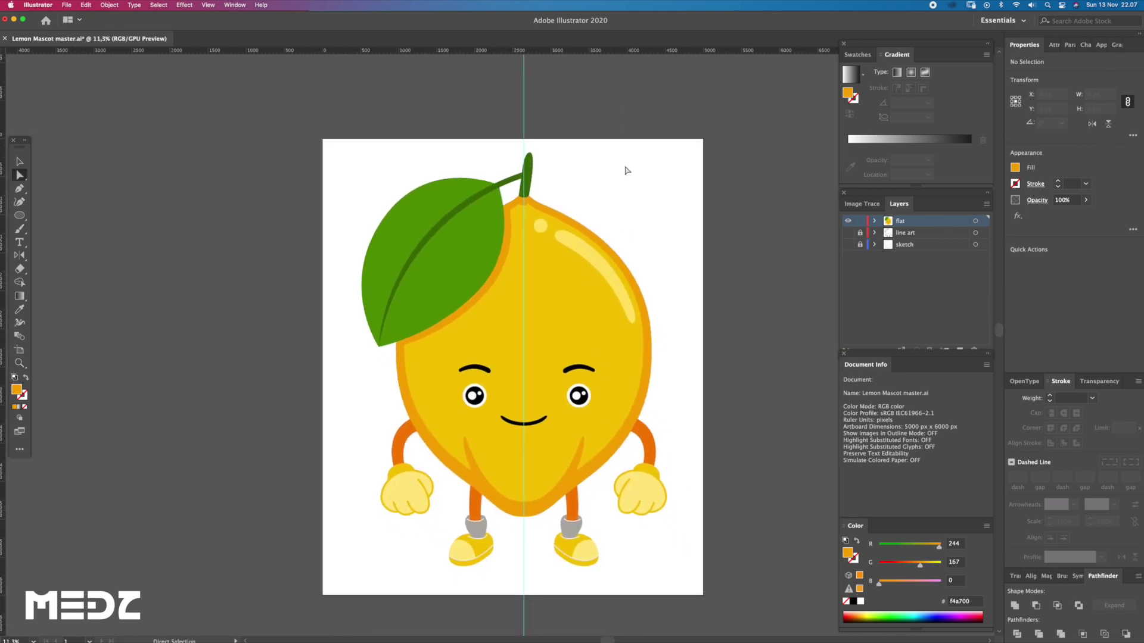
key(z)
key(a)
drag(575, 195, 613, 199)
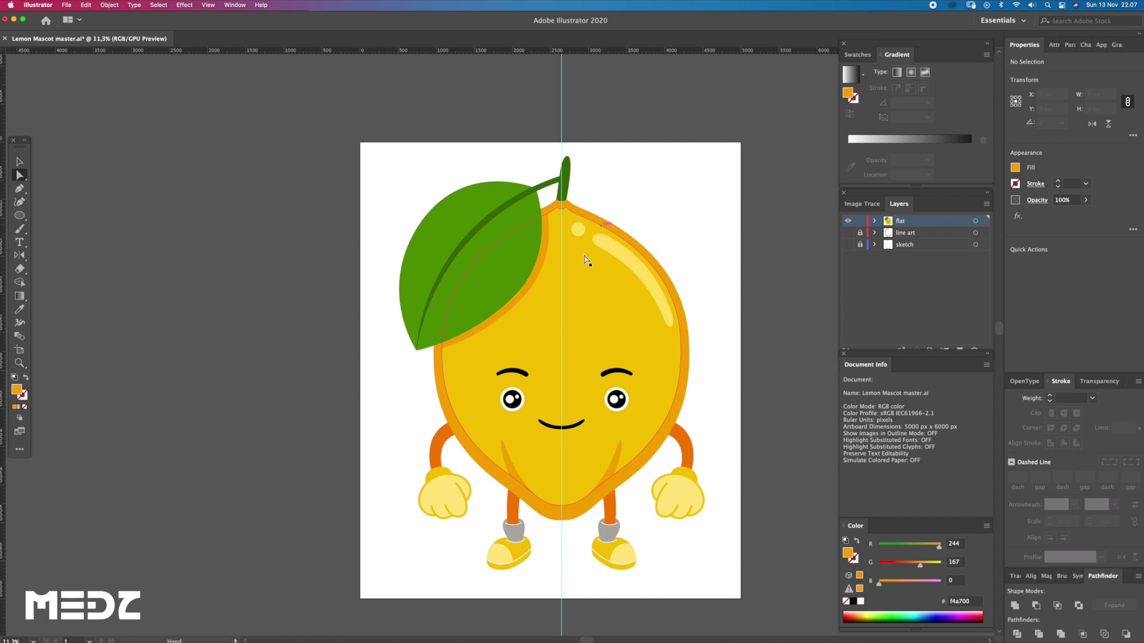
scroll(600, 276, up, 5)
drag(600, 276, 616, 255)
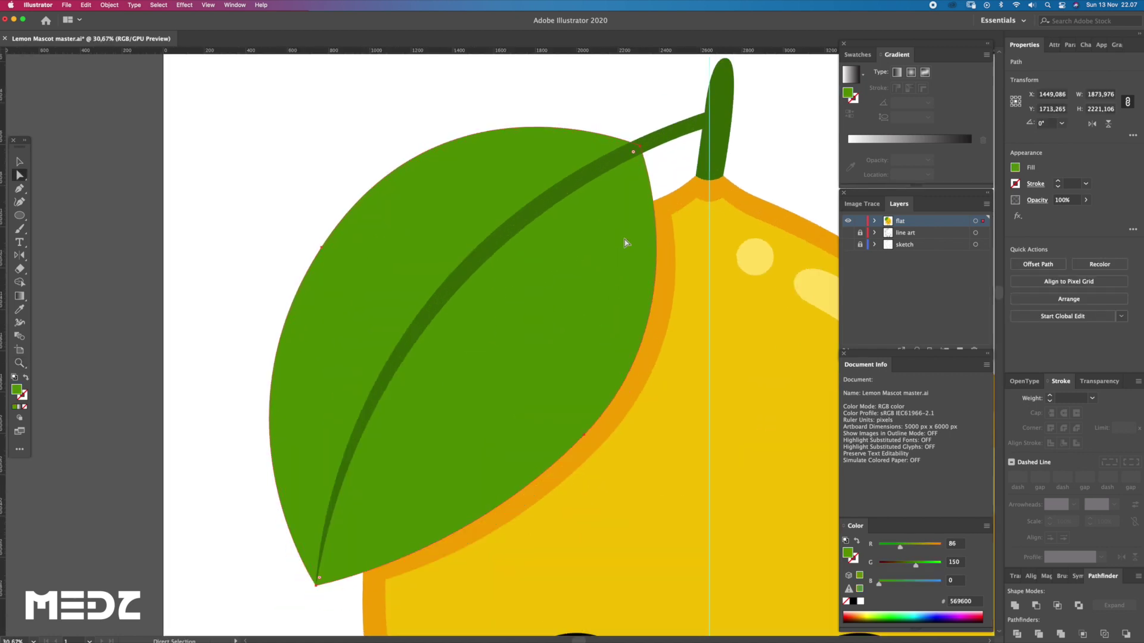
- Resize the leaf from its top-right and bottom-right corners
key(v)
mouse_move(659, 129)
mouse_down()
mouse_move(647, 139)
mouse_move(661, 146)
mouse_up()
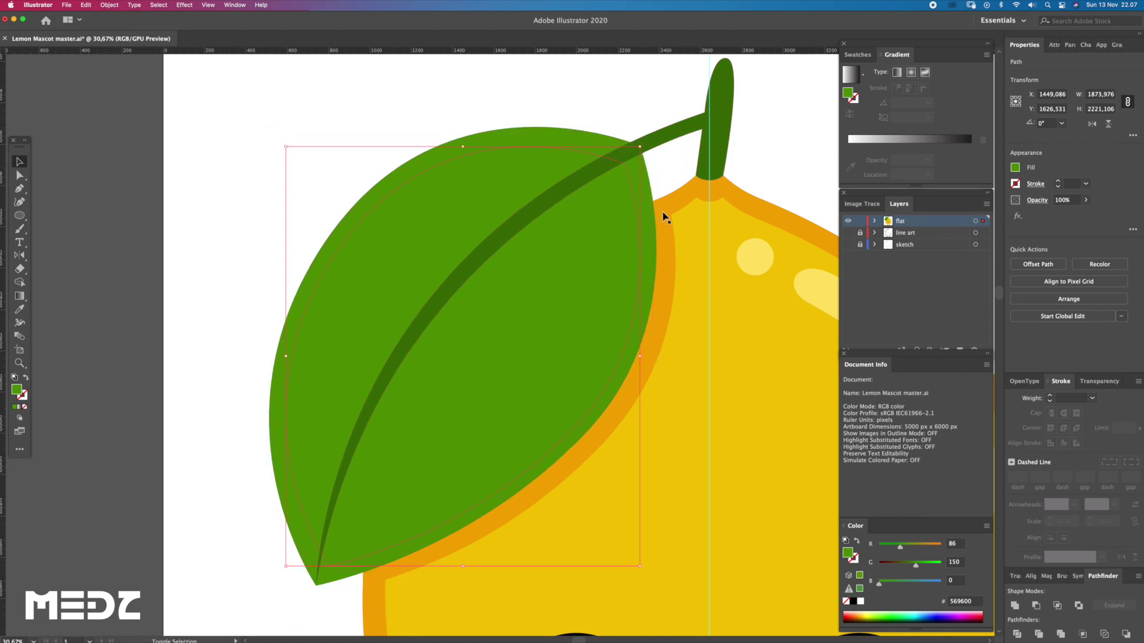
mouse_move(640, 565)
mouse_down()
mouse_move(621, 562)
mouse_move(632, 557)
mouse_up()
- Darken the leaf's outer shape to green #458400 using the Color panel G slider
key(ctrl+shift+b)
key(a)
click(644, 332)
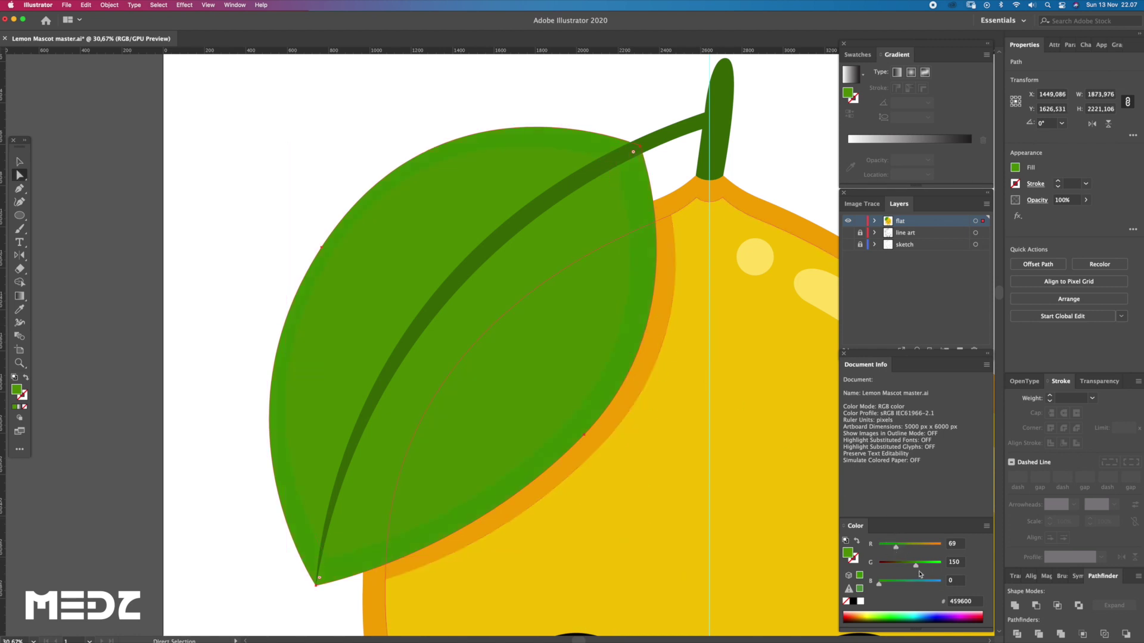
drag(911, 567, 913, 567)
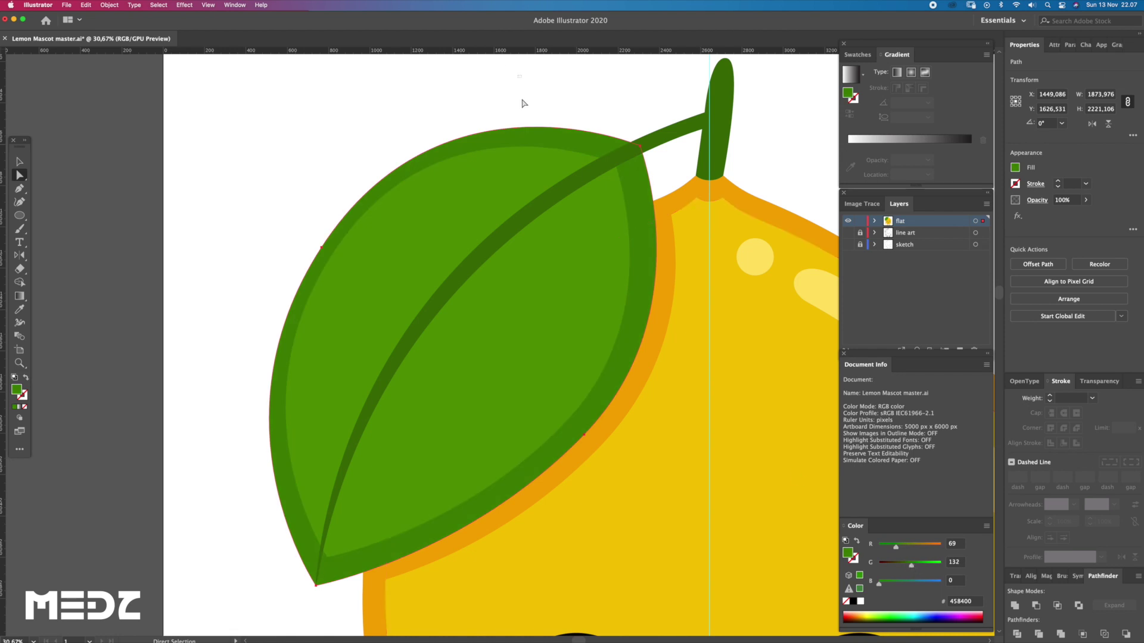
key(ctrl+shift+a)
key(z)
alt+click(503, 153)
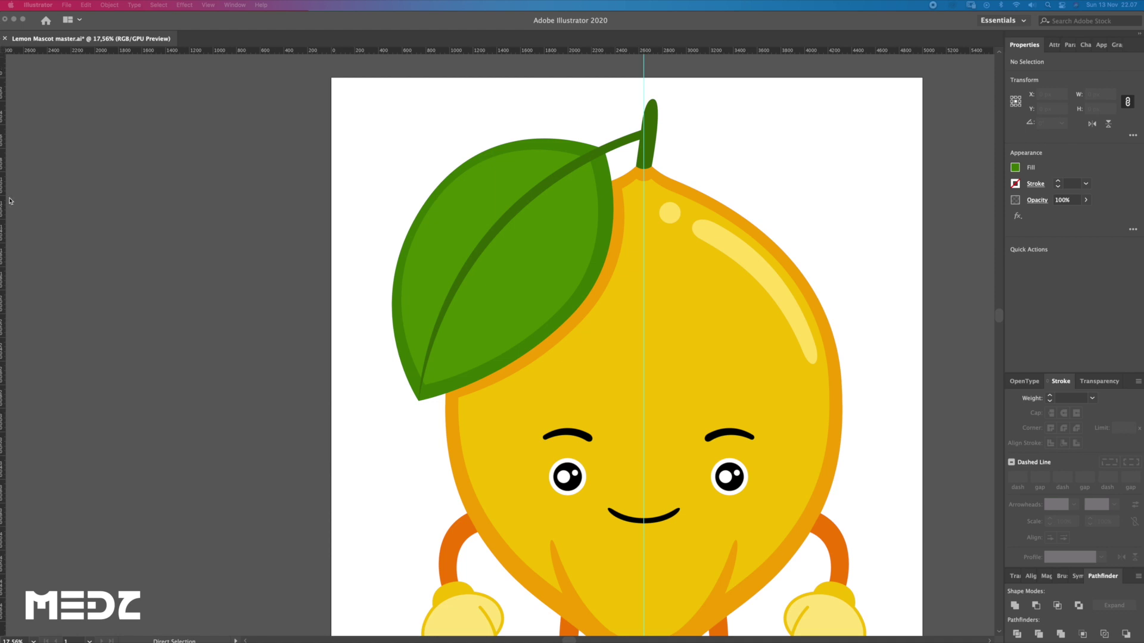
click(267, 239)
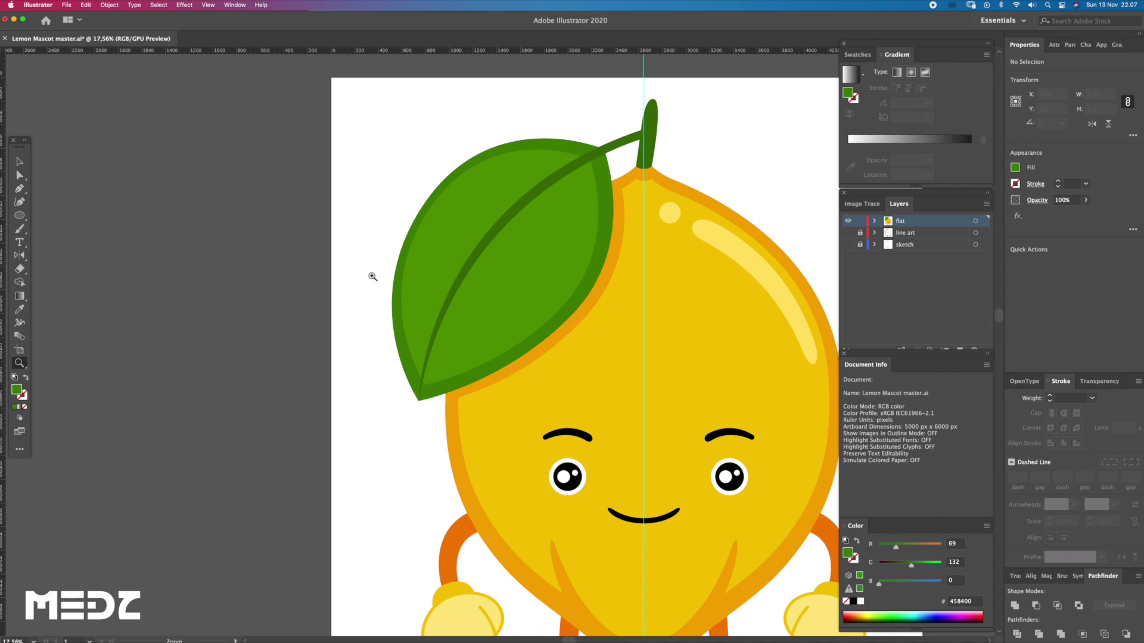
alt+click(419, 277)
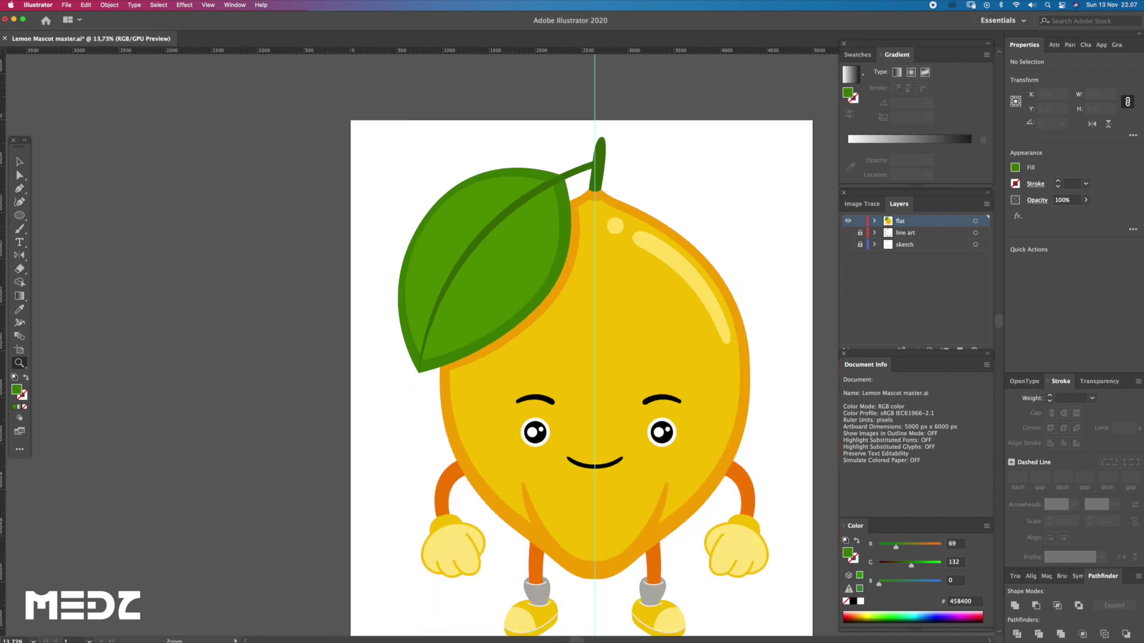
key(super+Tab)
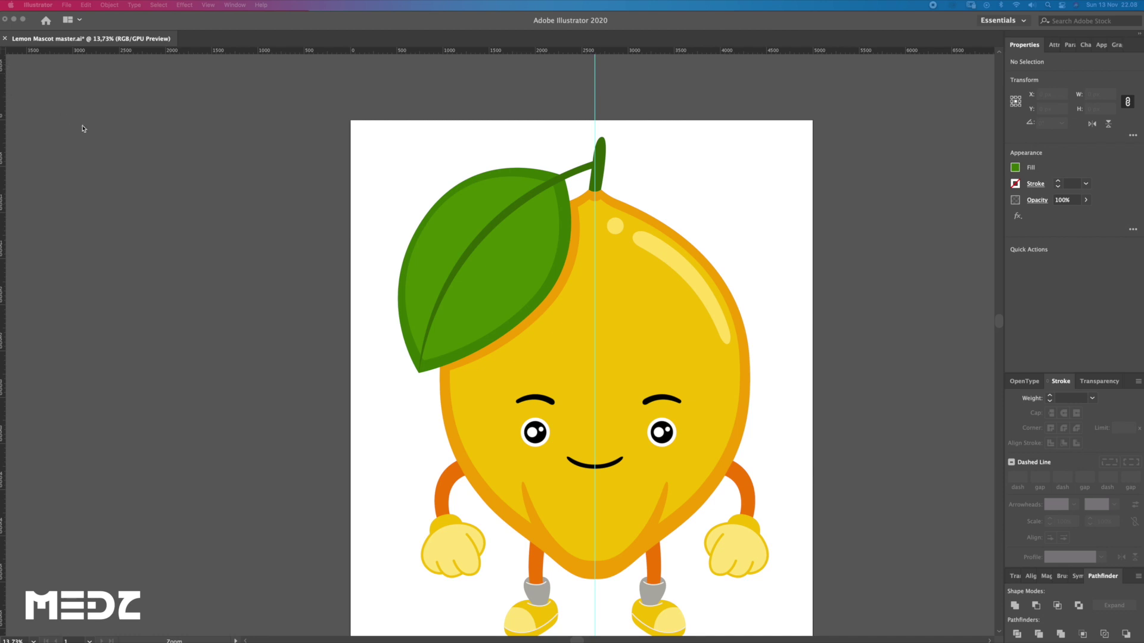
key(super+Tab)
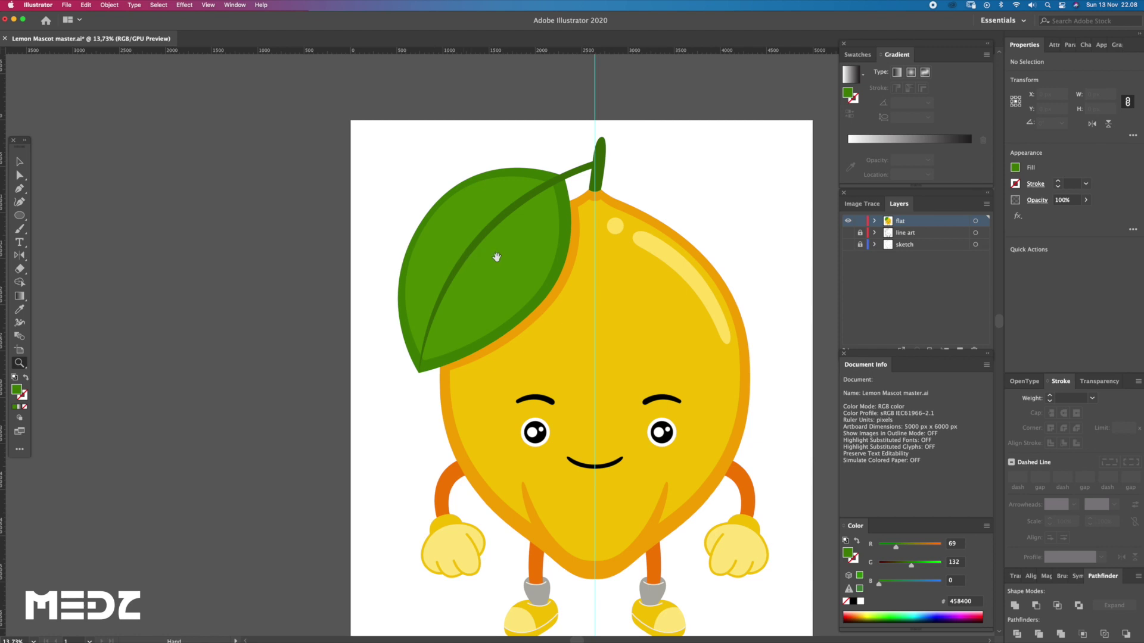
scroll(492, 258, right, 5)
scroll(492, 258, down, 3)
mouse_move(393, 183)
mouse_down()
mouse_move(454, 230)
mouse_move(530, 238)
mouse_up()
key(a)
click(525, 245)
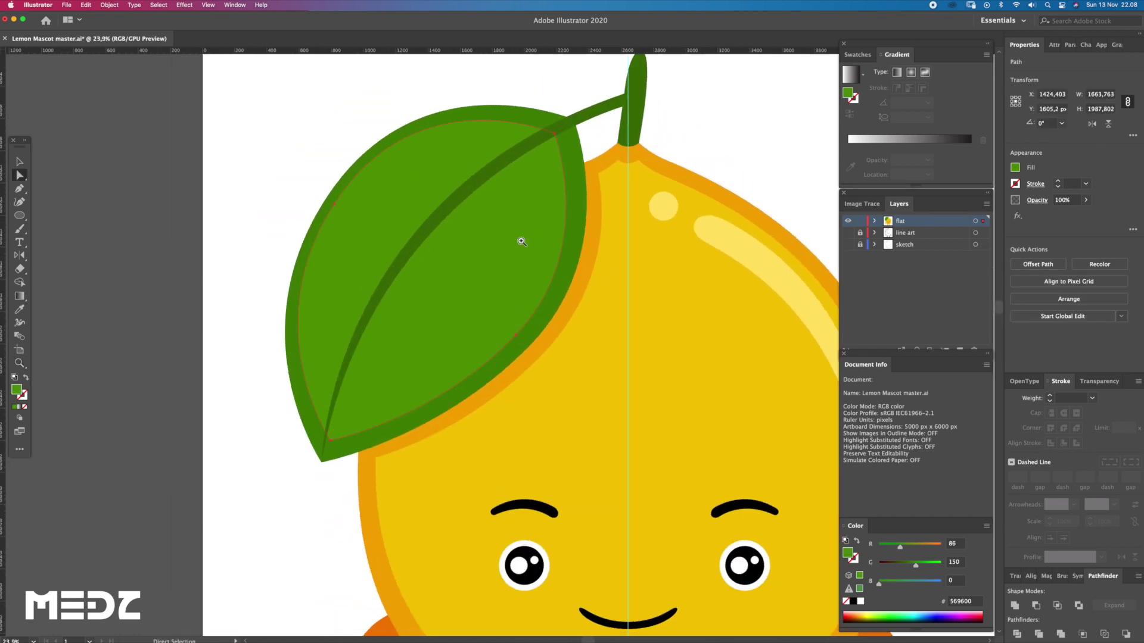
- Add anchors near the leaf tip and upper-right edge, then delete the upper-edge anchor to open the inner shape
key(p)
scroll(518, 250, up, 1)
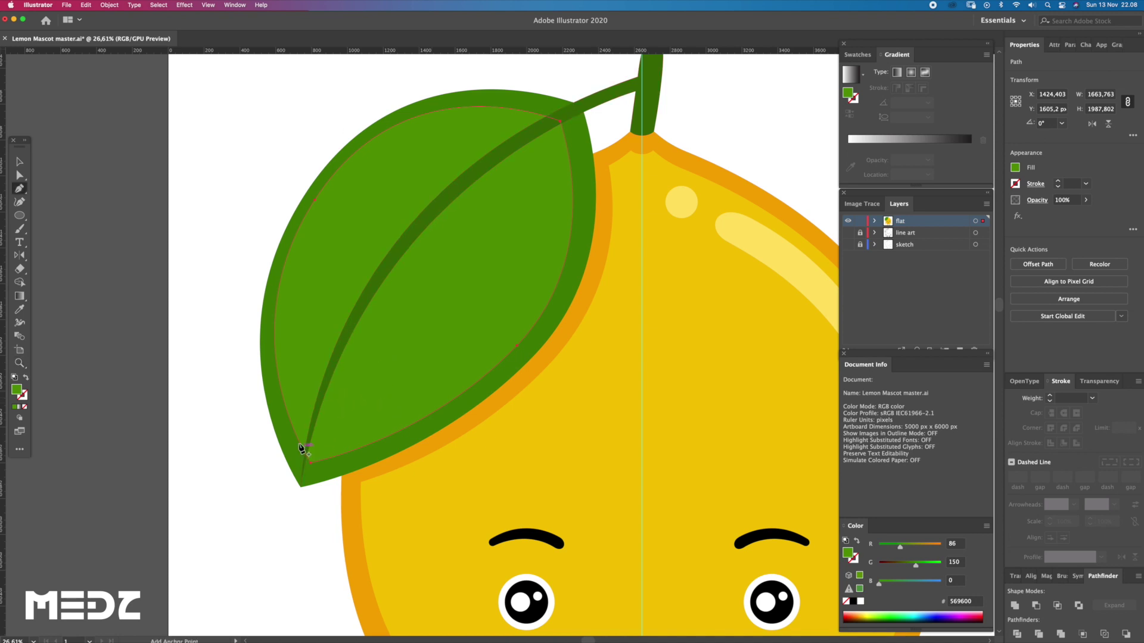
click(302, 450)
scroll(462, 286, up, 1)
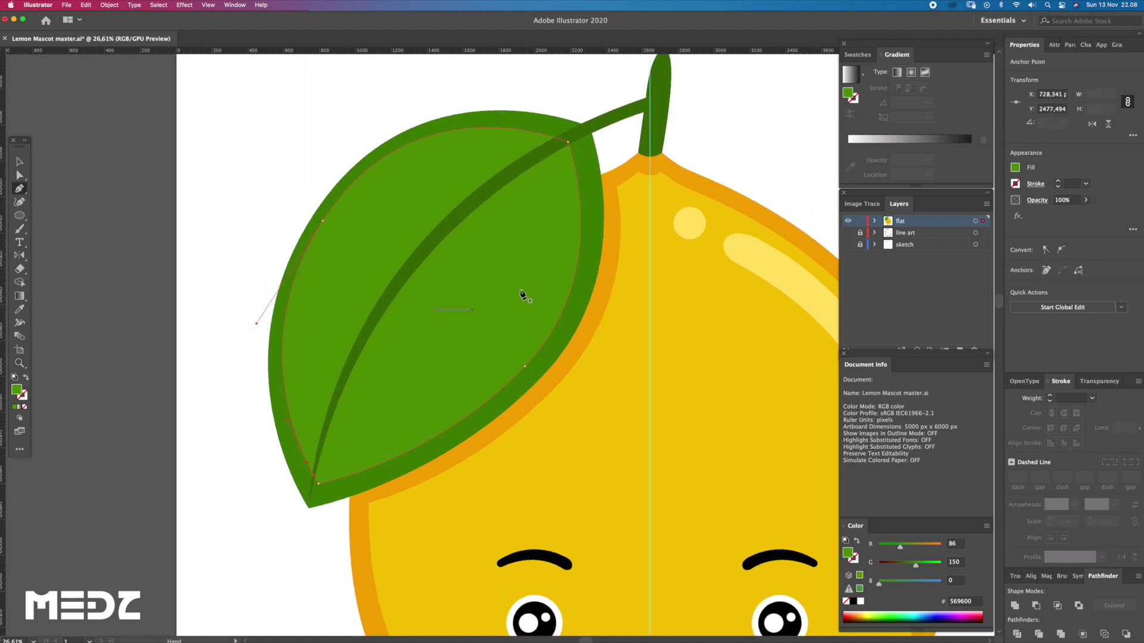
click(574, 162)
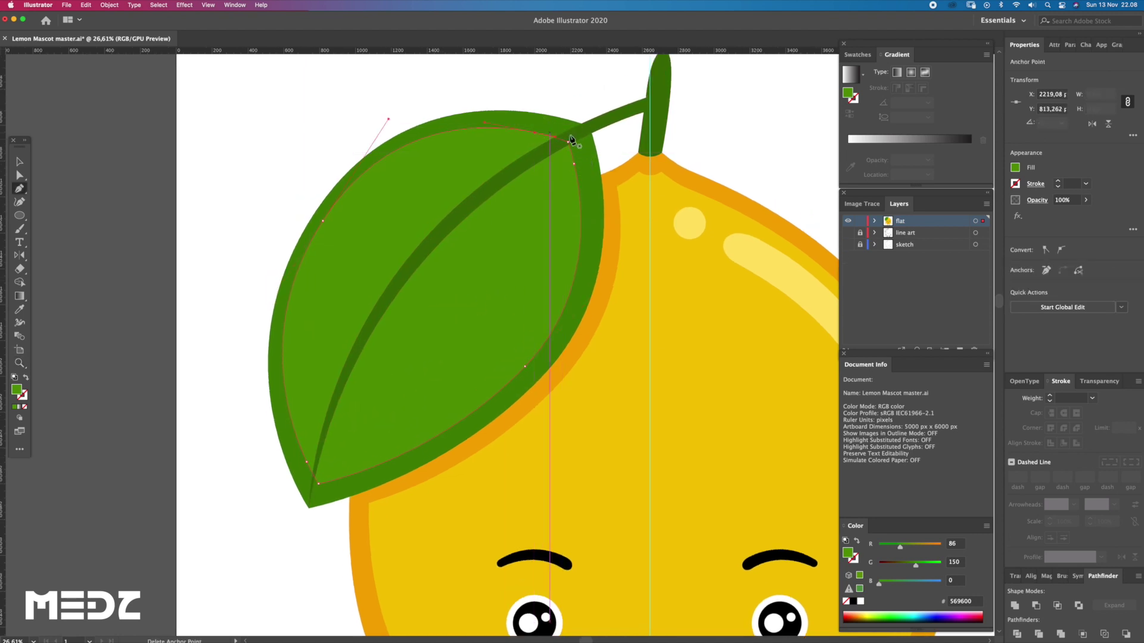
key(a)
click(562, 148)
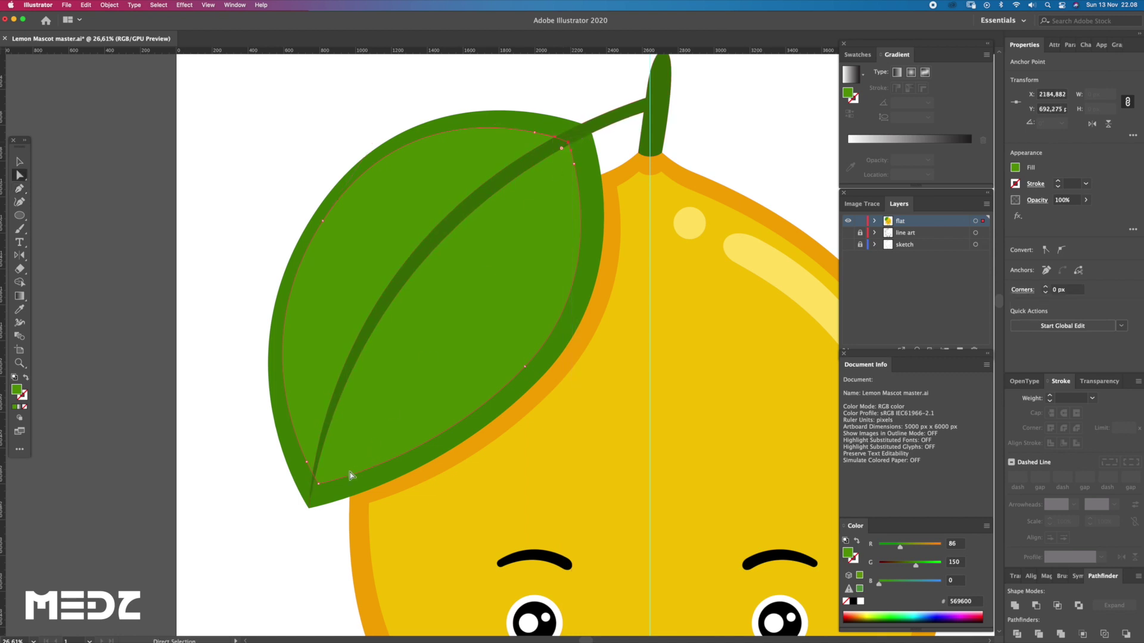
key(Delete)
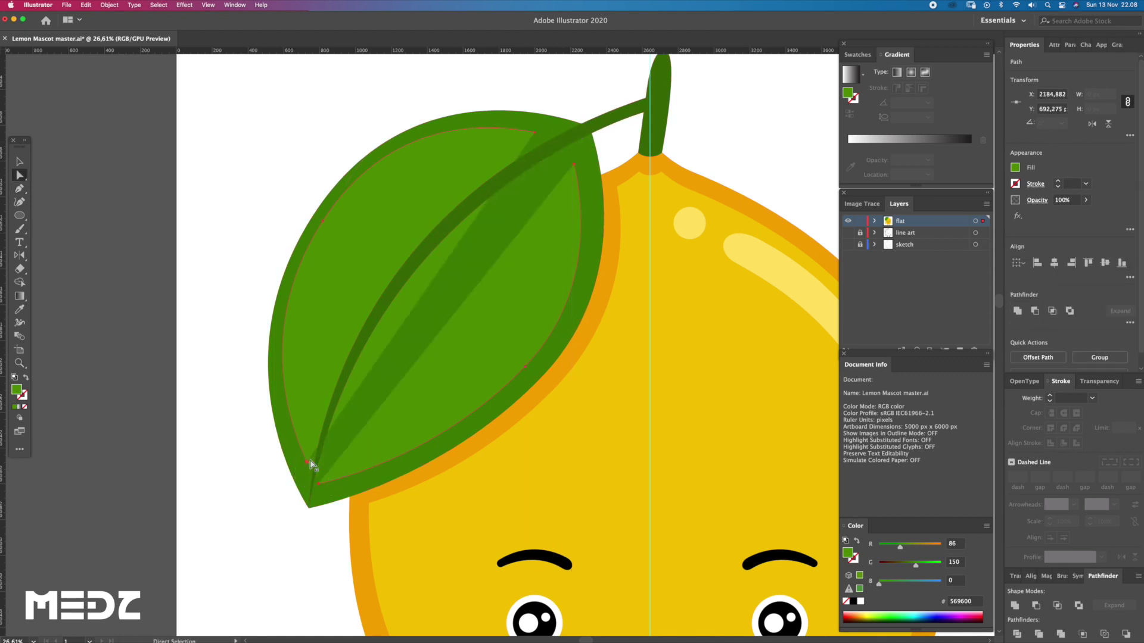
- Continue the open inner leaf path with a curved point along the midrib to the leaf's upper end
key(p)
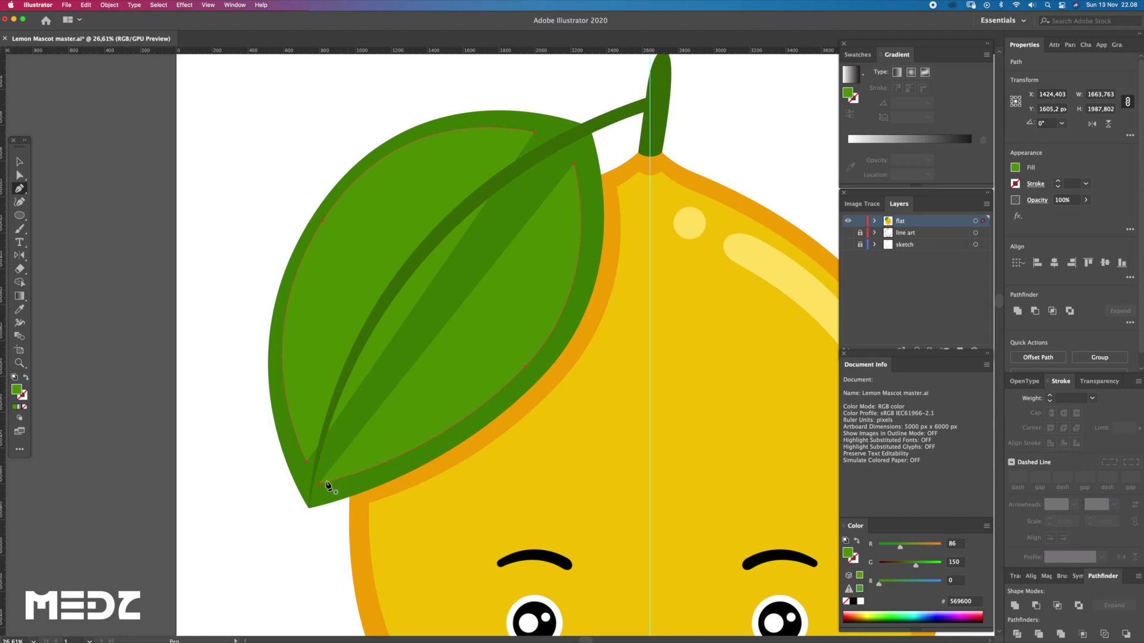
click(320, 483)
drag(439, 266, 525, 185)
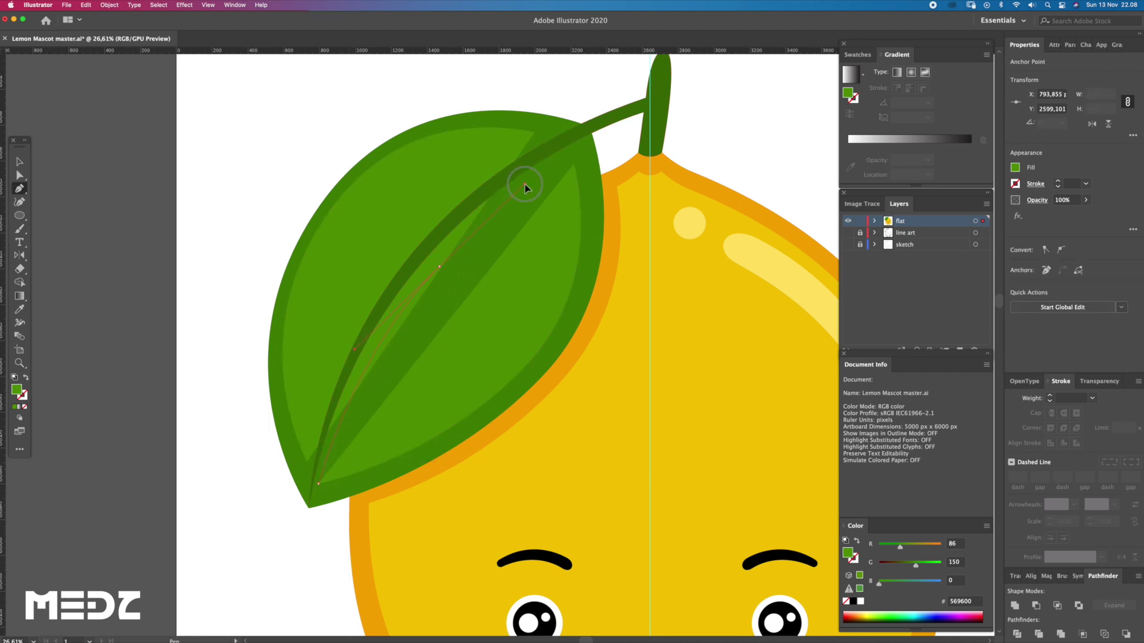
click(573, 163)
key(a)
click(524, 180)
- Draw a new shading path from the leaf tip up beside the vein and adjust its anchor
key(p)
click(307, 461)
click(397, 252)
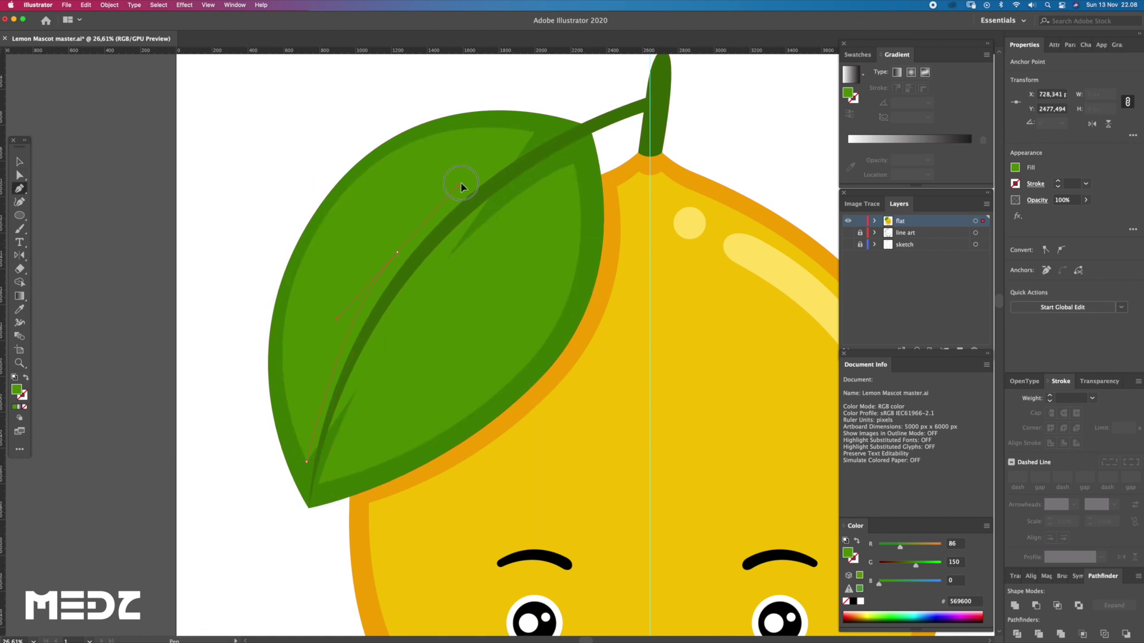
key(z)
key(a)
drag(473, 174, 461, 175)
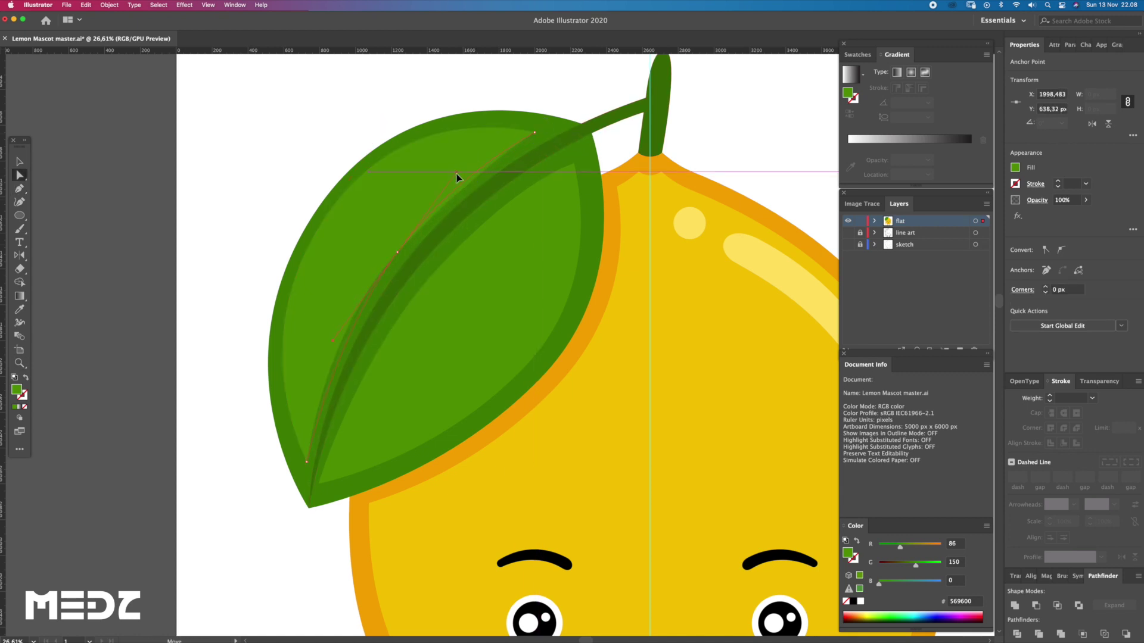
click(373, 302)
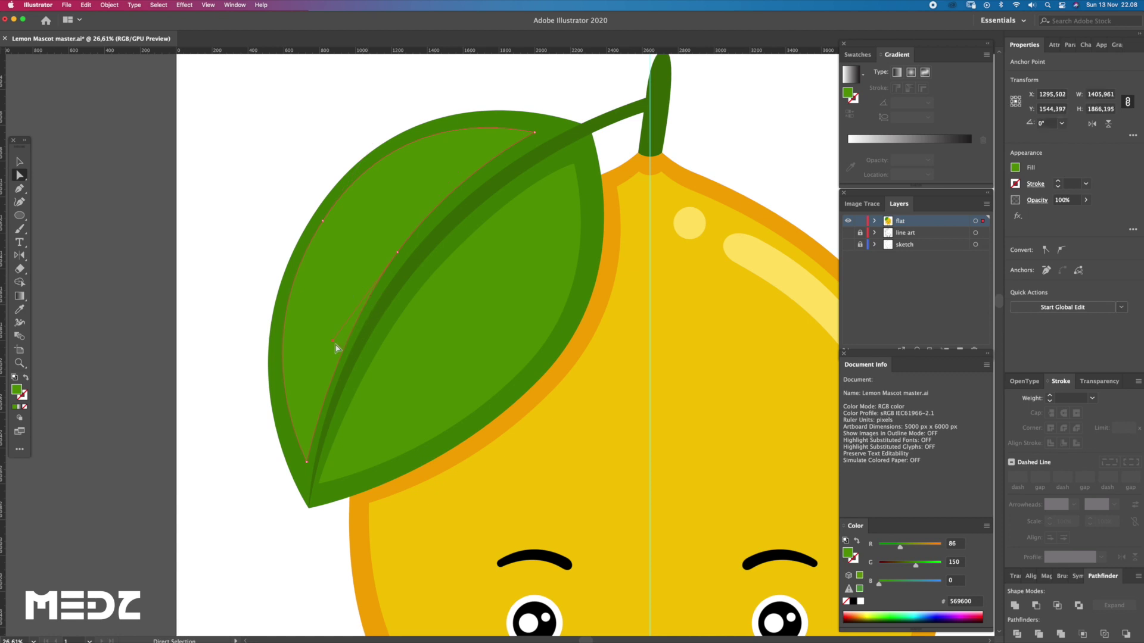
- Select the inner leaf path and nudge one of its anchors down and left
click(188, 386)
scroll(405, 291, up, 3)
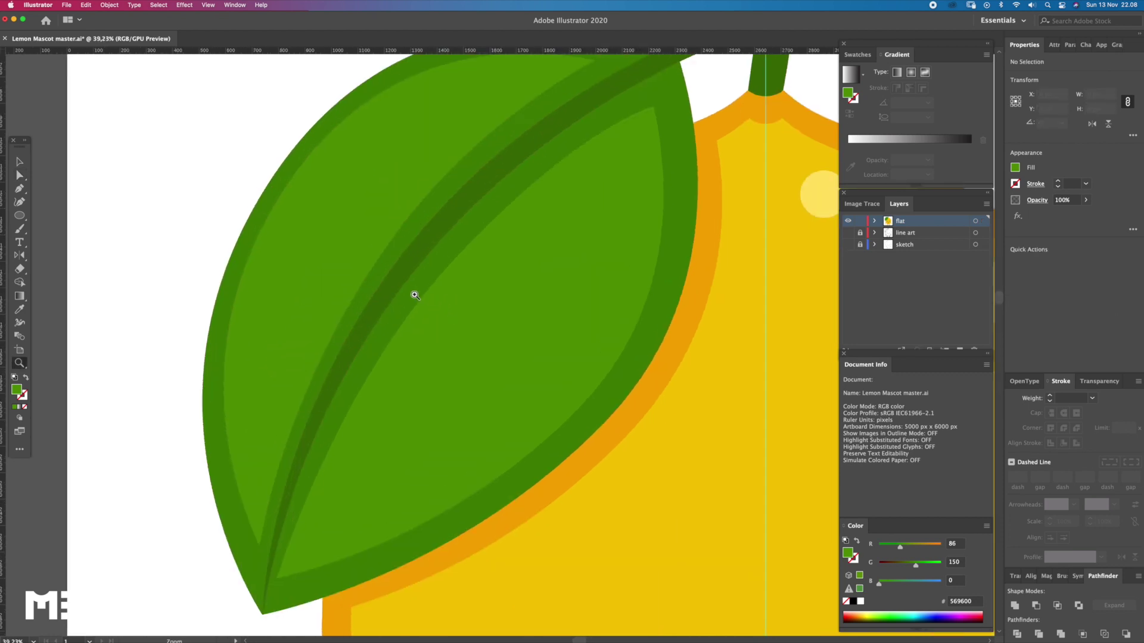
click(380, 258)
scroll(402, 296, up, 2)
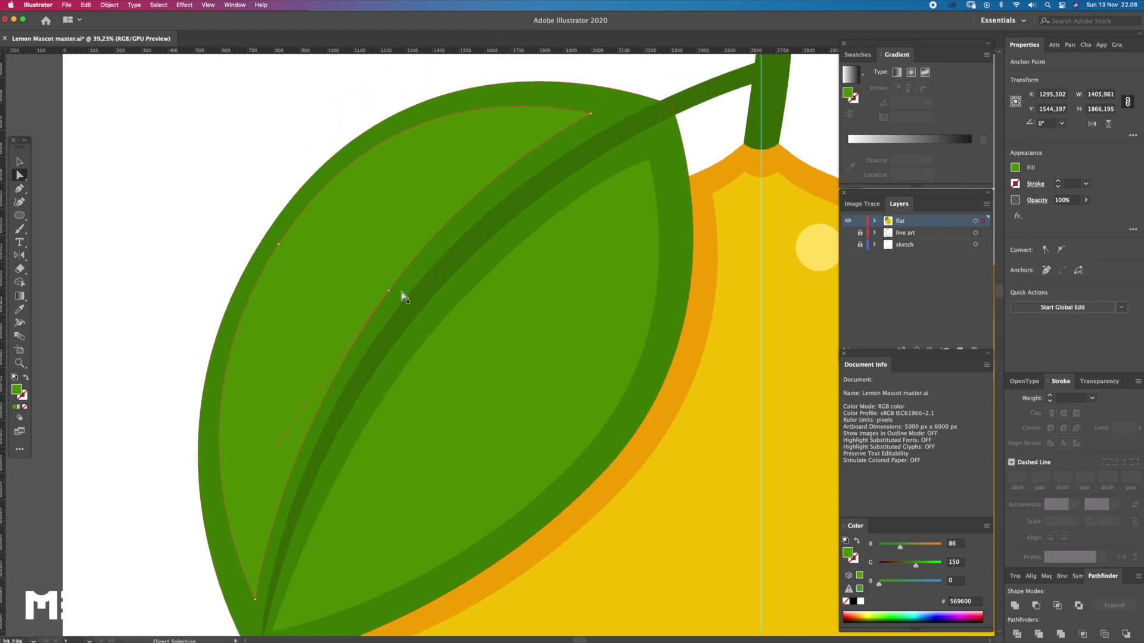
drag(388, 293, 386, 301)
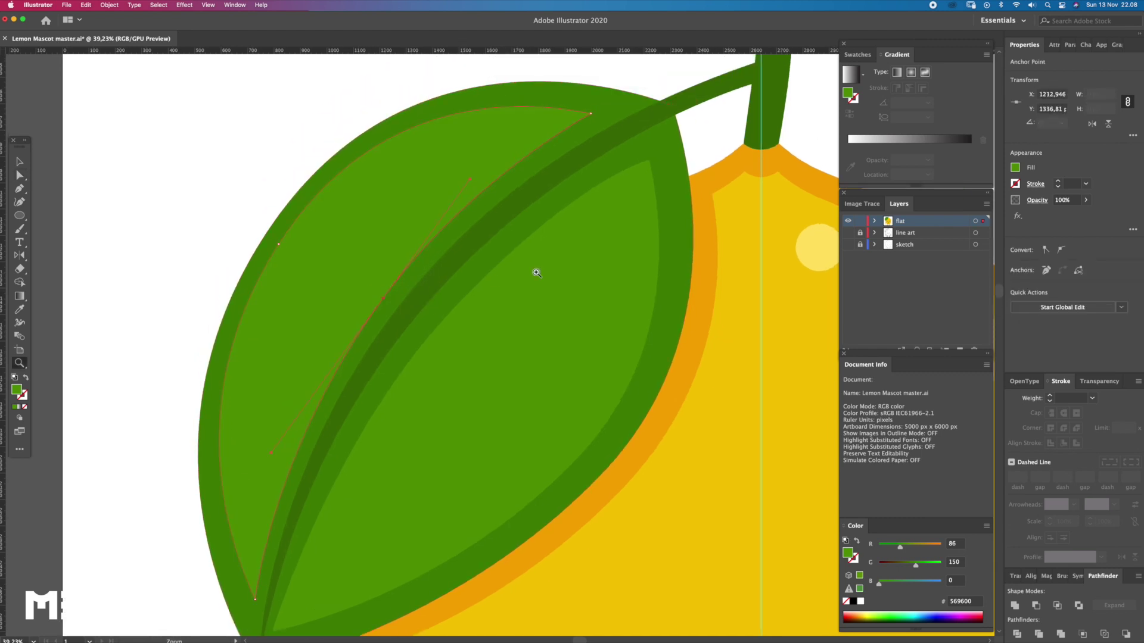
alt+click(530, 259)
scroll(623, 197, up, 2)
key(a)
click(631, 188)
mouse_move(587, 222)
mouse_down()
mouse_move(499, 325)
mouse_move(476, 305)
mouse_up()
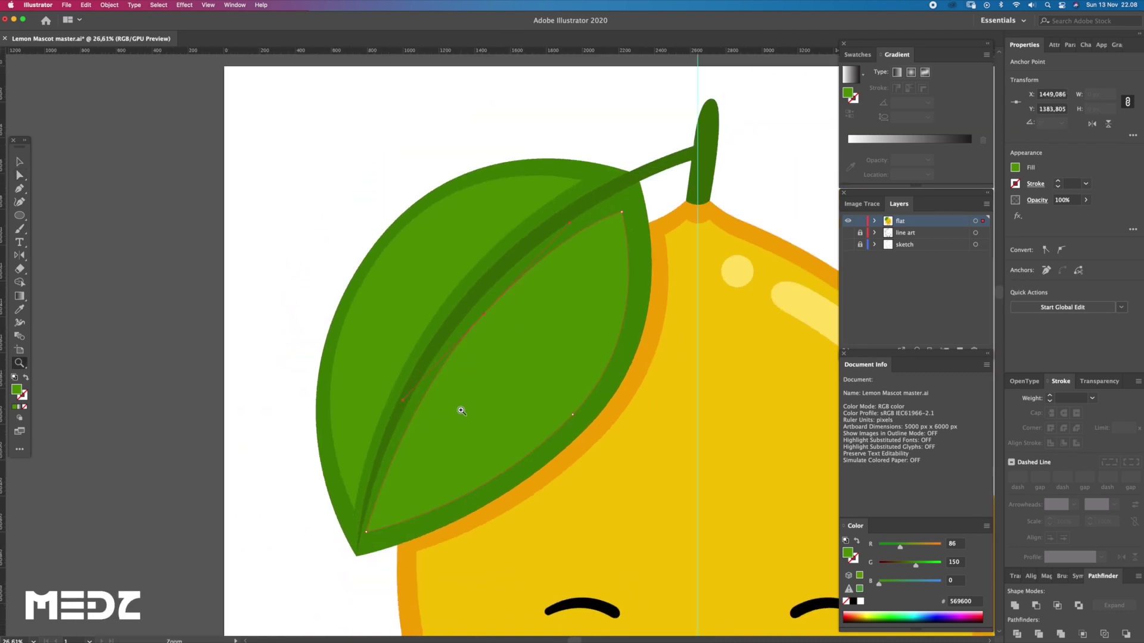
- Drag the inner path's bottom point toward the leaf tip and its top point into place
drag(468, 393, 500, 513)
drag(358, 548, 371, 546)
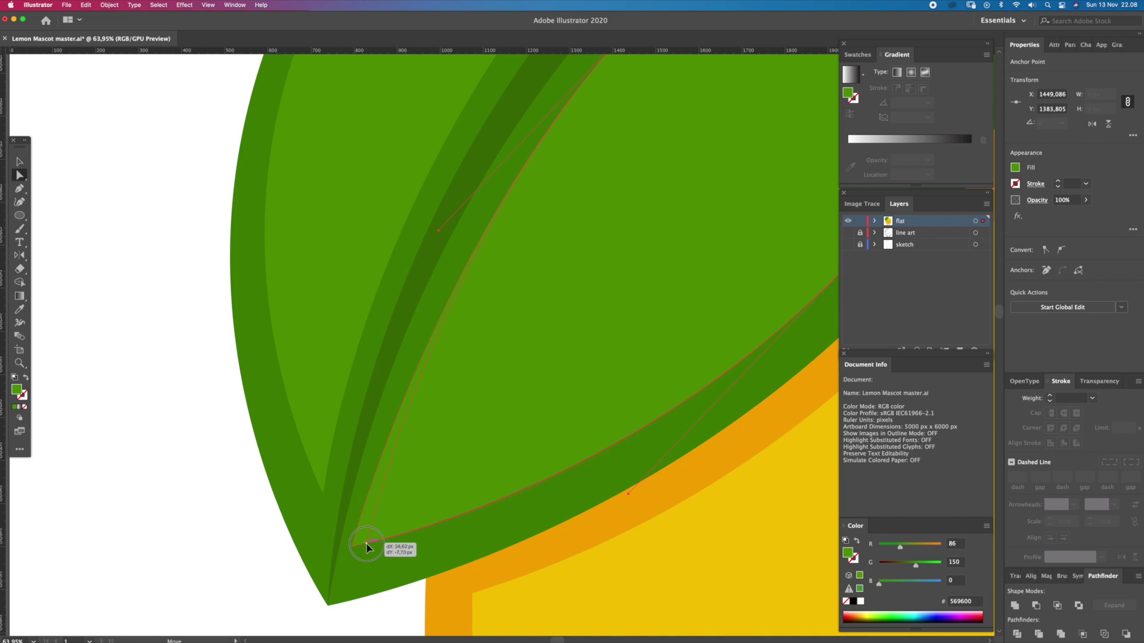
drag(523, 317, 519, 251)
key(a)
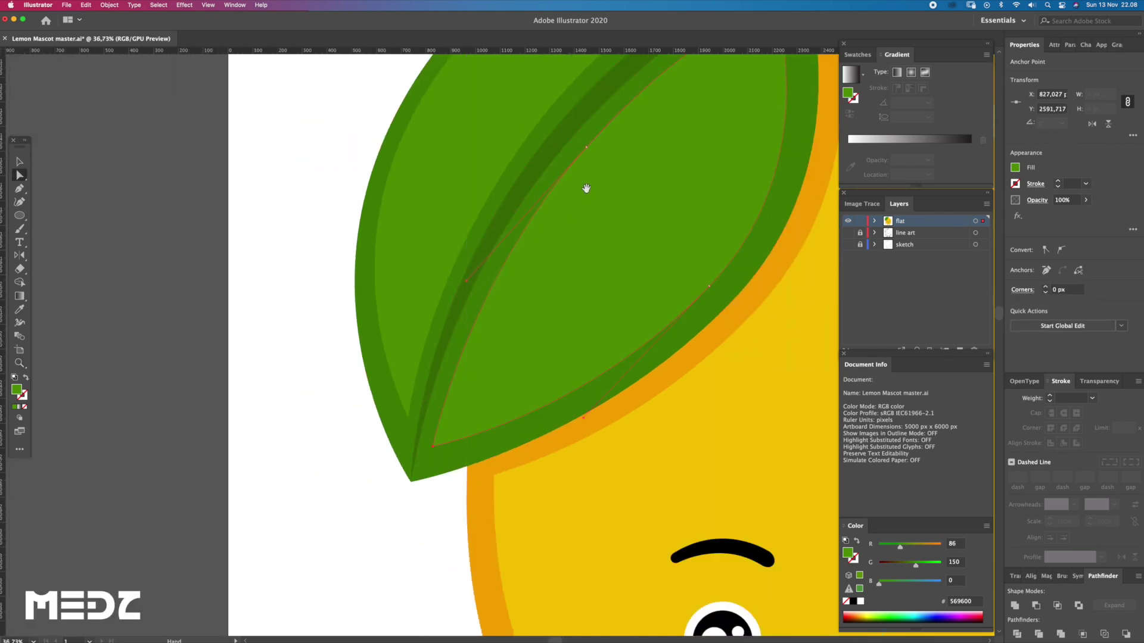
drag(582, 191, 569, 260)
drag(729, 125, 724, 127)
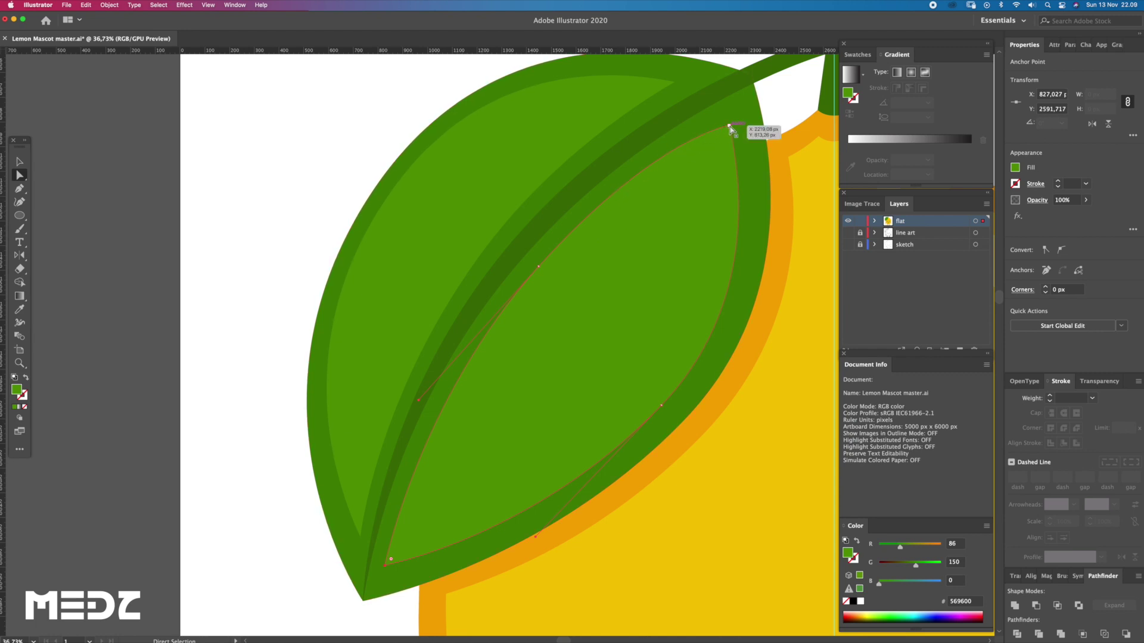
click(670, 152)
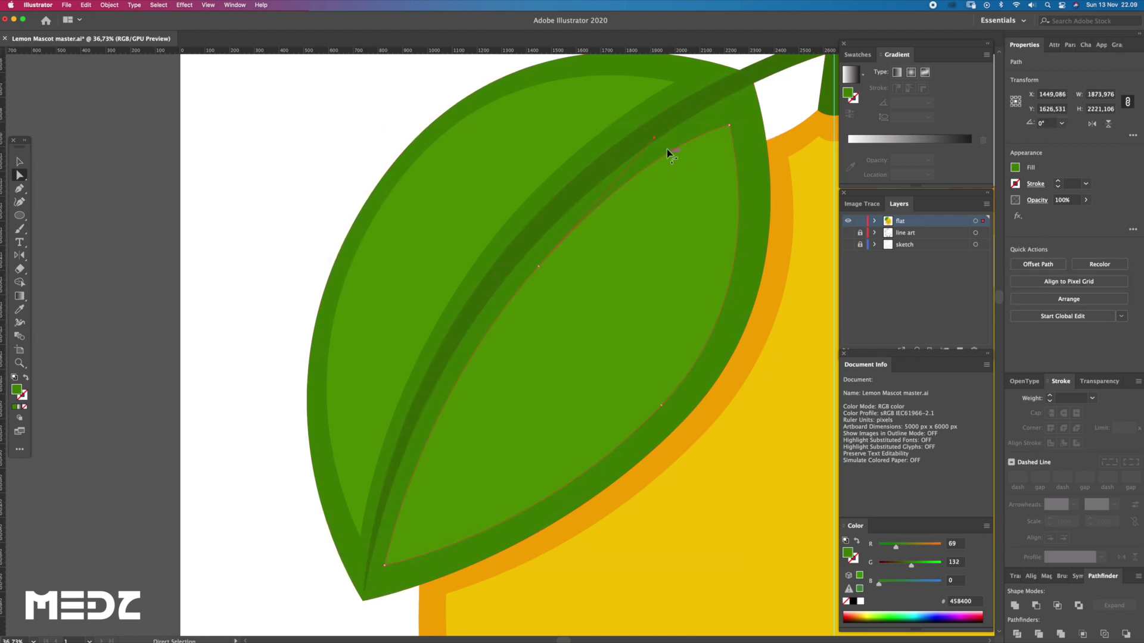
click(654, 138)
scroll(651, 153, down, 3)
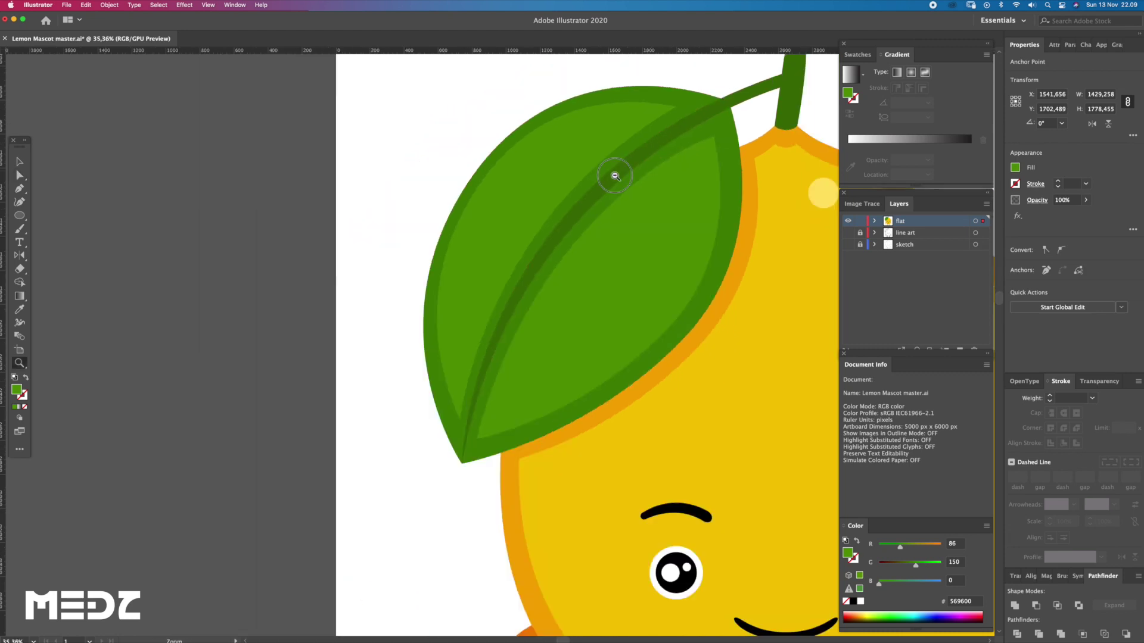
- Nudge one anchor of the inner leaf path, then deselect and review the leaf close up
scroll(613, 173, down, 3)
click(477, 226)
scroll(577, 215, up, 2)
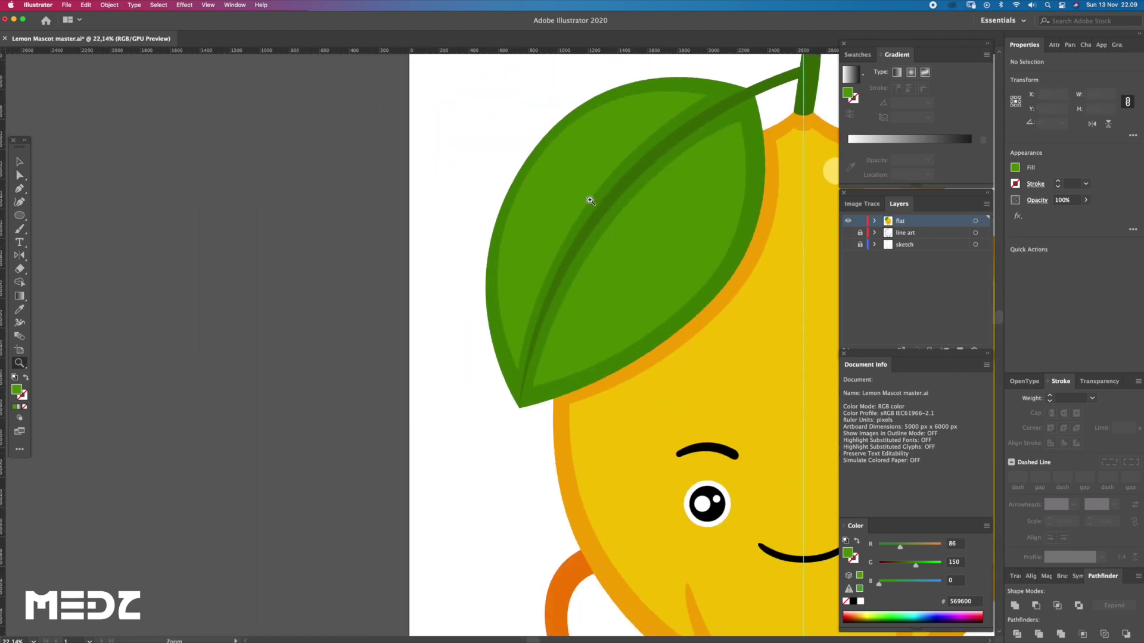
click(592, 202)
scroll(594, 206, up, 2)
scroll(594, 205, up, 2)
drag(595, 202, 411, 246)
key(z)
key(ctrl+shift+a)
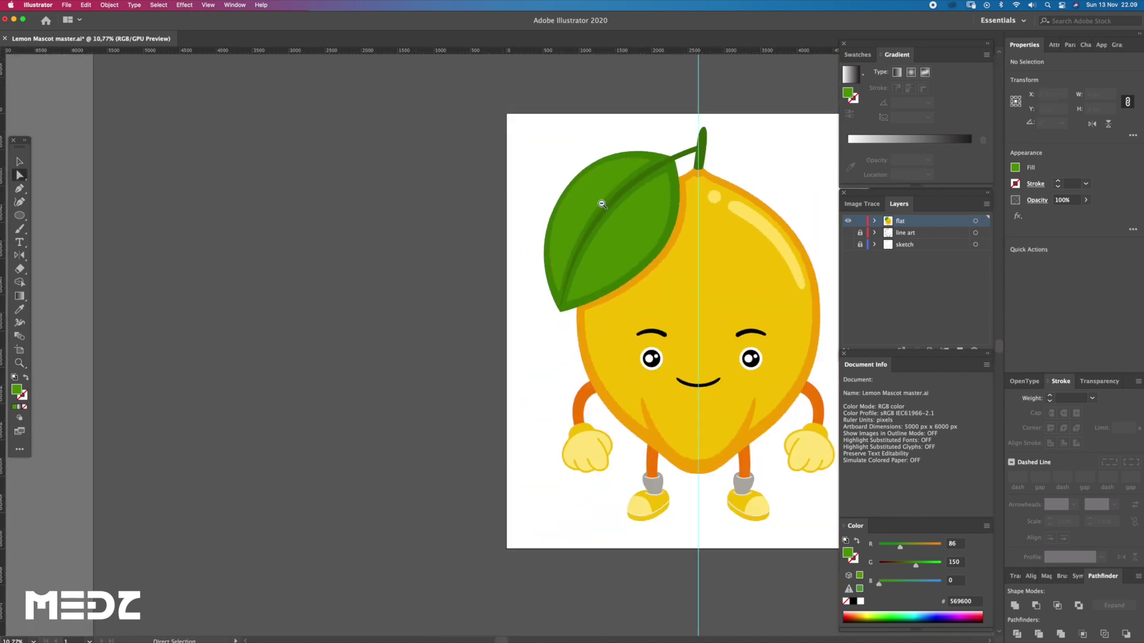
mouse_move(597, 199)
mouse_down()
mouse_move(557, 285)
mouse_move(638, 255)
mouse_up()
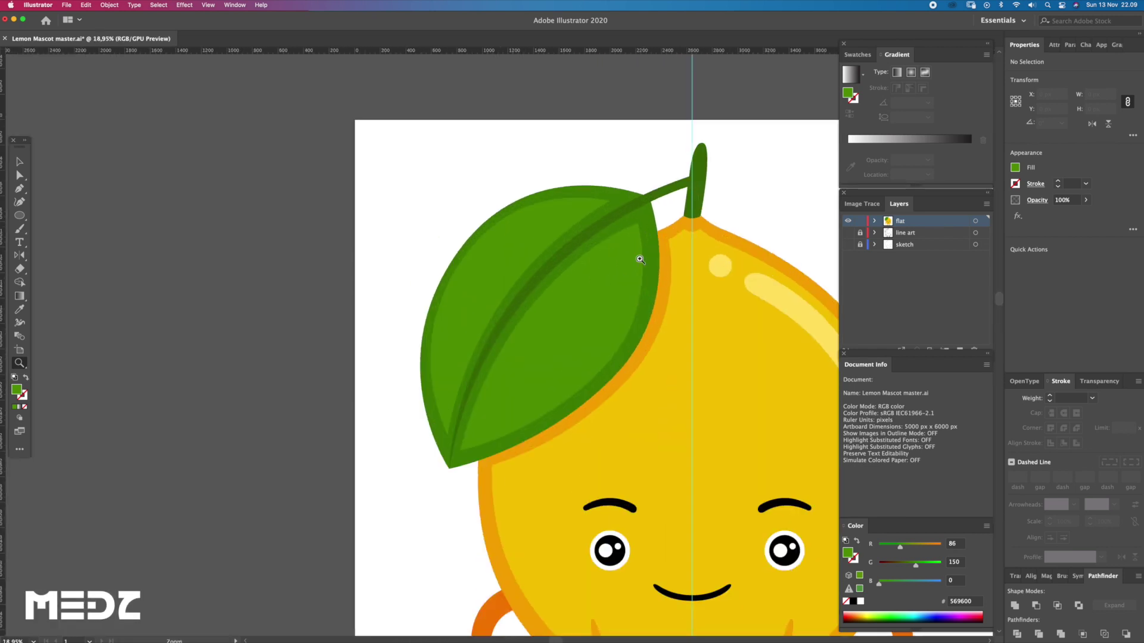
scroll(527, 262, up, 2)
scroll(562, 378, up, 2)
- Draw a curved highlight path with the Pen tool up the leaf's left side
key(p)
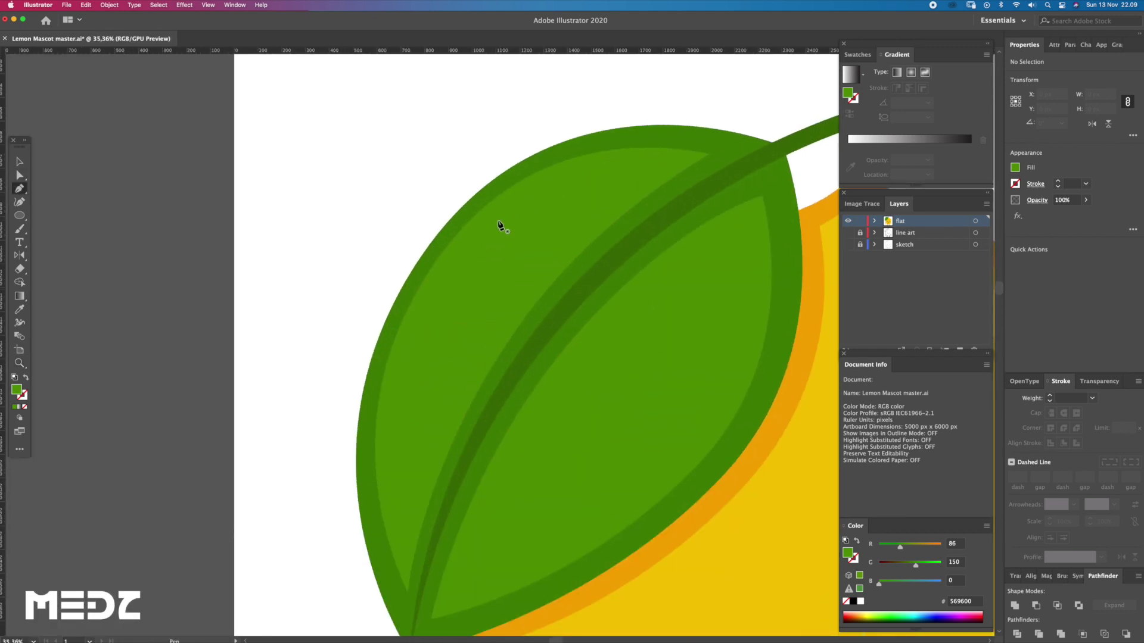
scroll(460, 252, down, 3)
mouse_move(413, 325)
mouse_down()
mouse_move(424, 434)
mouse_move(415, 458)
mouse_move(408, 434)
mouse_up()
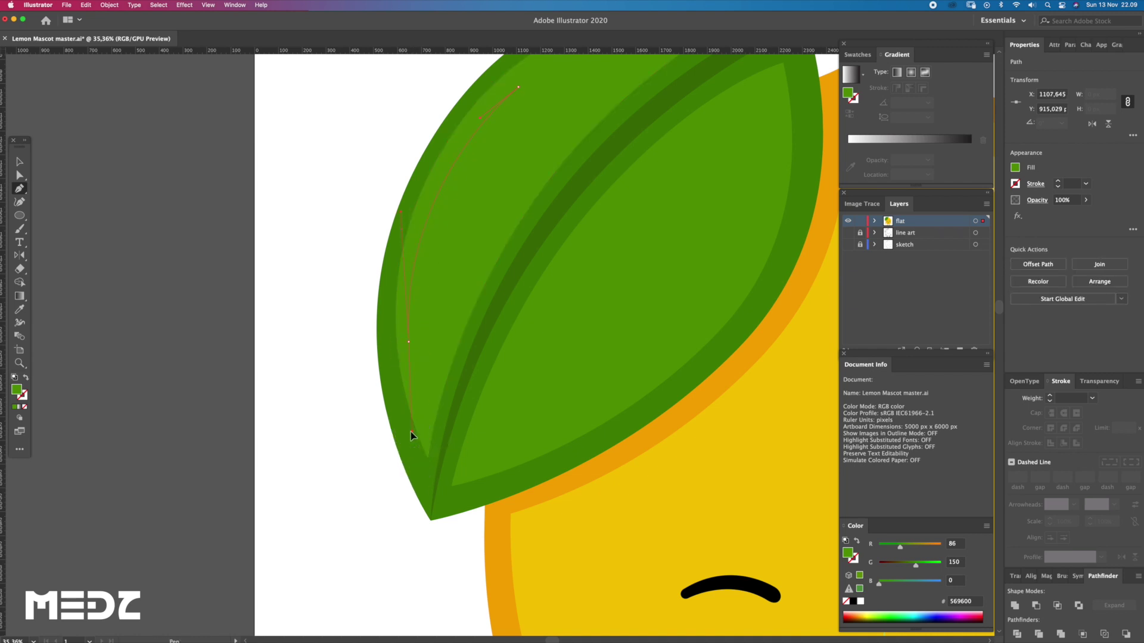
drag(430, 327, 432, 284)
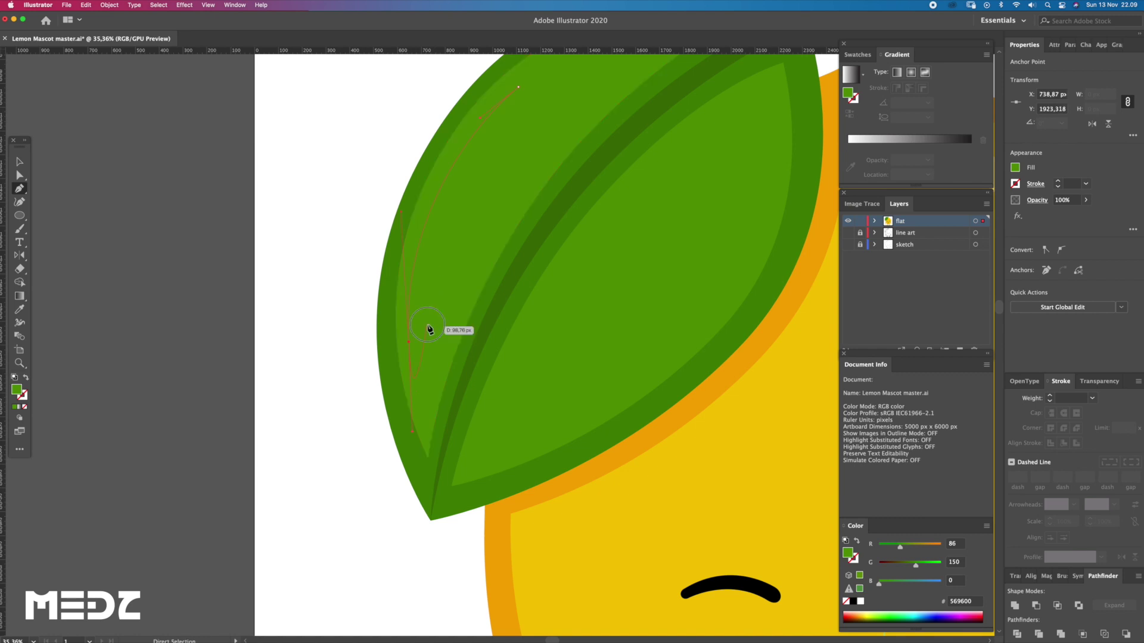
scroll(462, 265, up, 5)
mouse_move(479, 218)
mouse_down()
mouse_move(505, 231)
mouse_move(502, 244)
mouse_move(454, 243)
mouse_up()
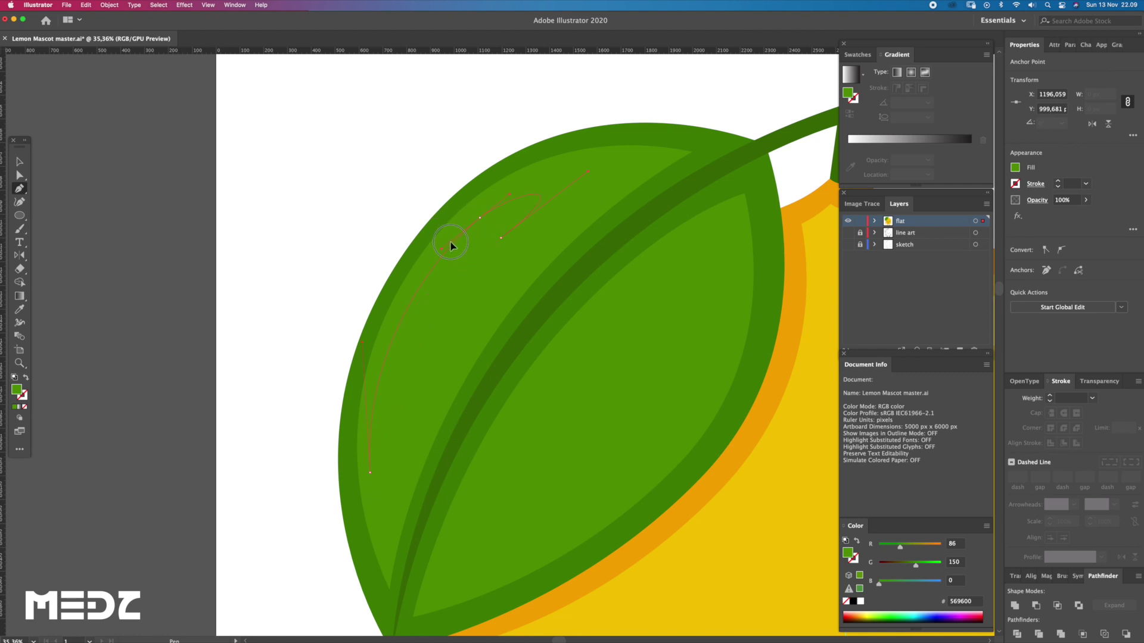
click(548, 197)
key(Escape)
- Fill the highlight with bright green 7dc905, then tone it down to 75b200
double_click(17, 389)
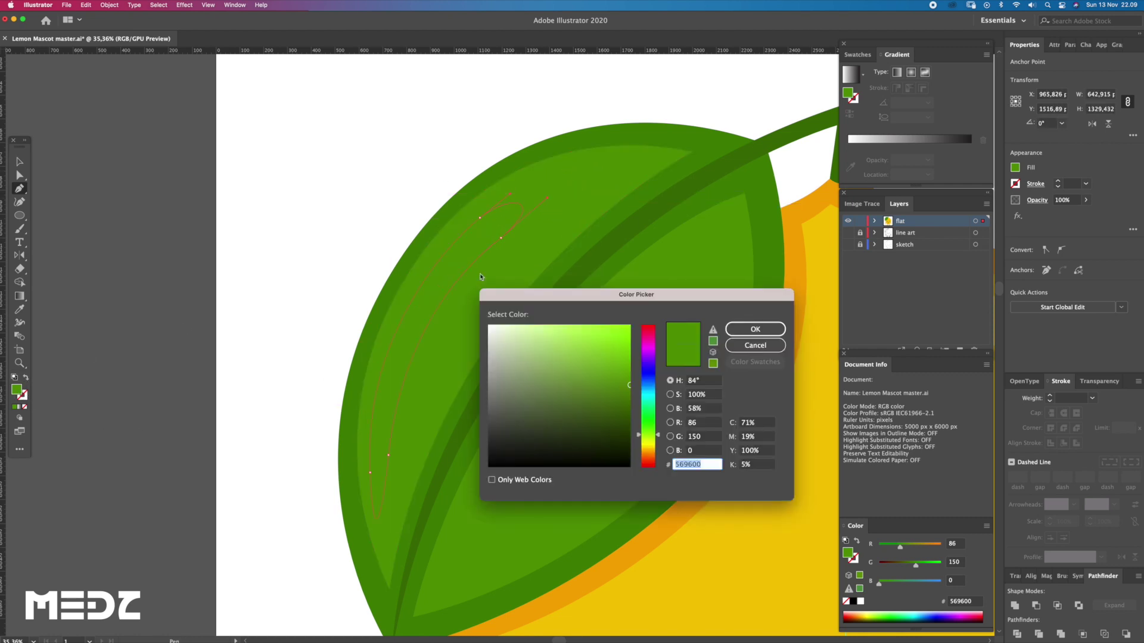
drag(608, 358, 627, 355)
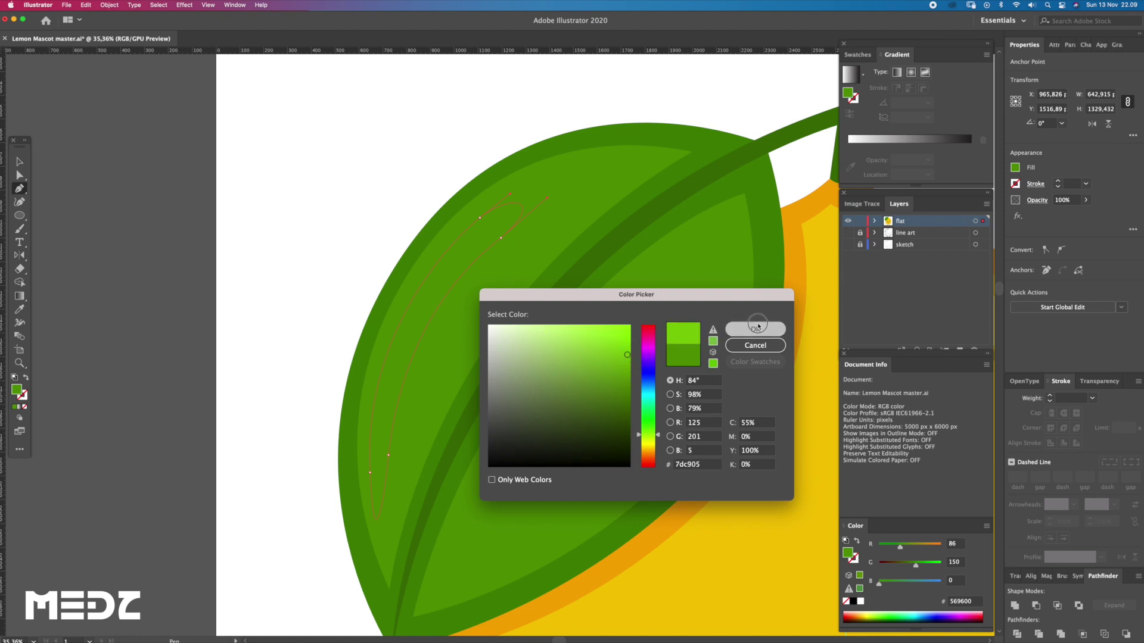
click(755, 329)
key(a)
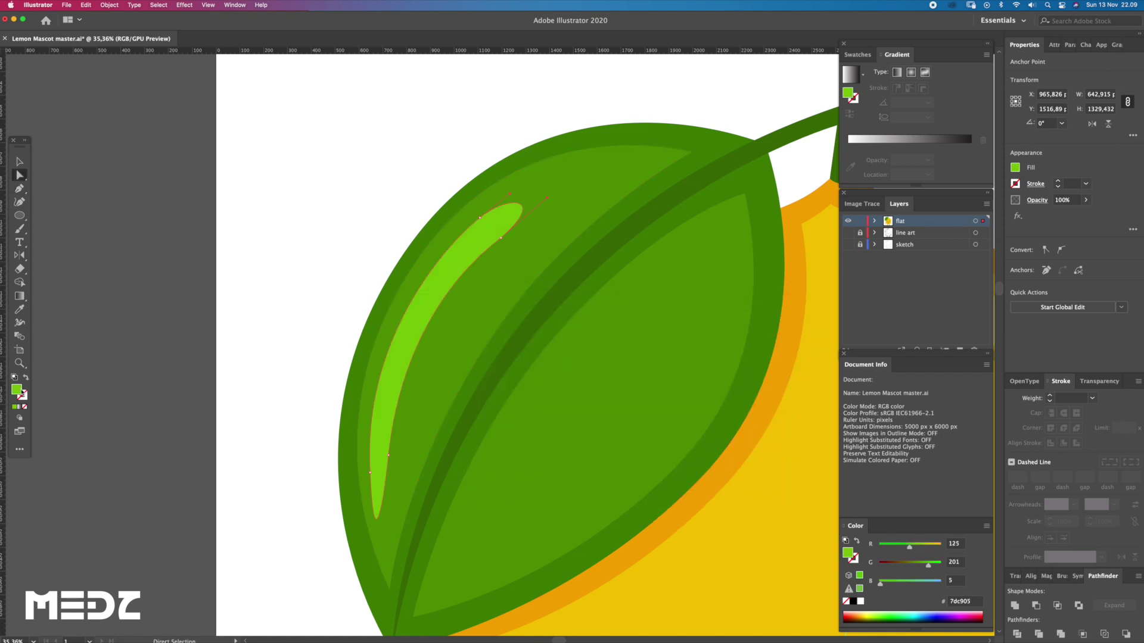
double_click(17, 390)
drag(625, 360, 630, 368)
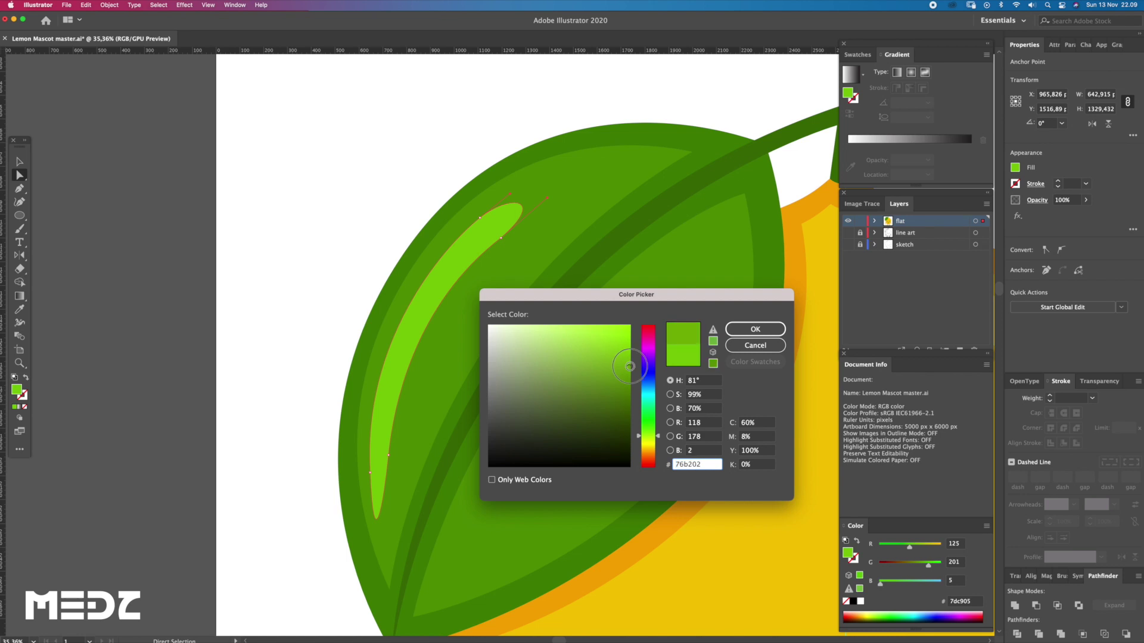
click(755, 330)
- Reshape the highlight's upper tip by dragging an anchor with Direct Selection
click(414, 130)
scroll(518, 230, up, 3)
click(558, 194)
drag(529, 217, 528, 216)
scroll(467, 337, down, 3)
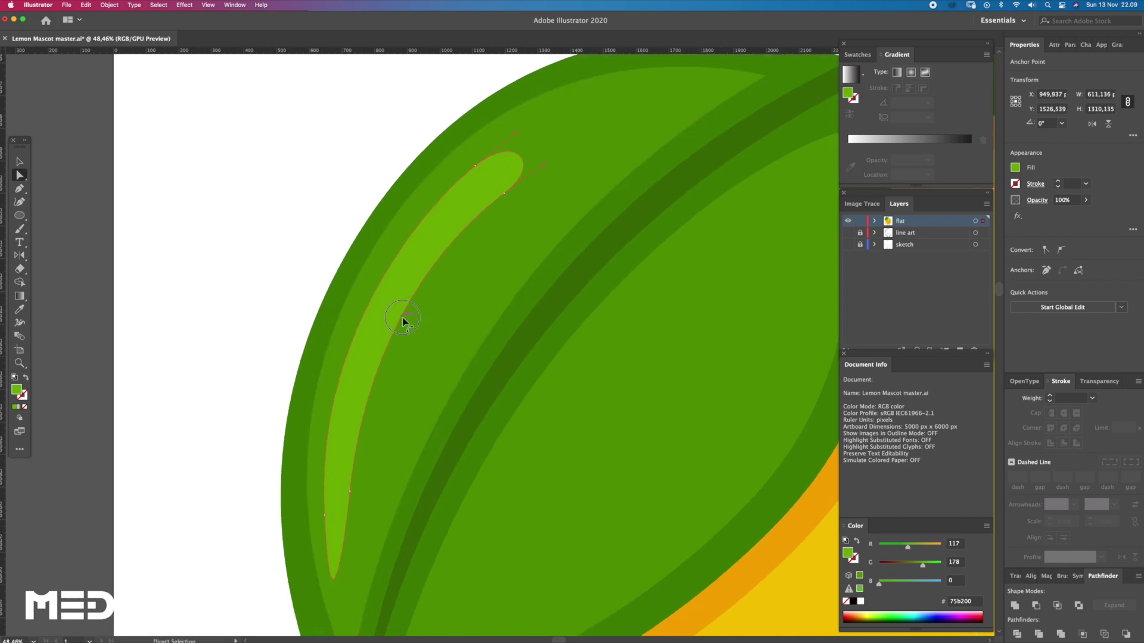
click(256, 215)
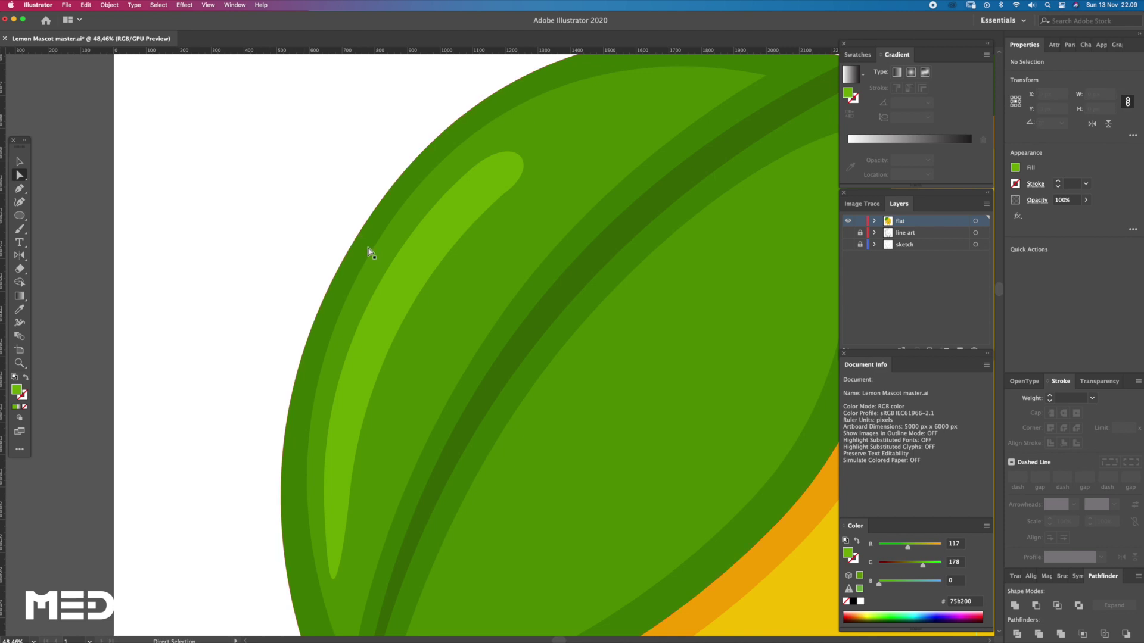
- Reselect the highlight and nearby leaf band, then zoom out to view the whole leaf
click(335, 577)
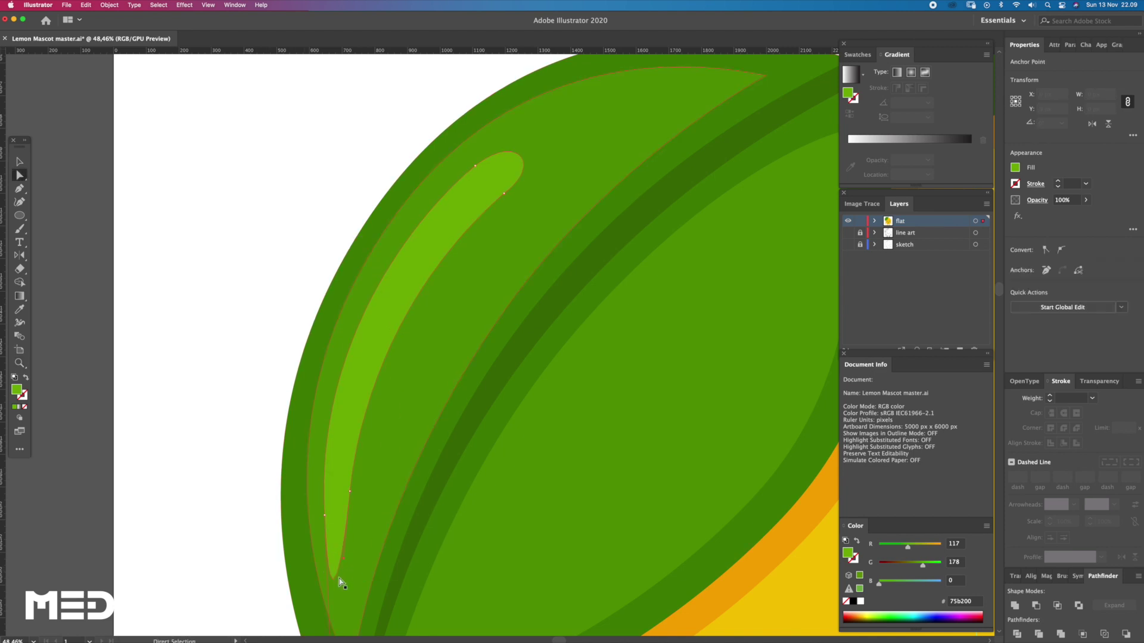
scroll(345, 536, down, 2)
scroll(357, 485, down, 2)
scroll(364, 489, down, 1)
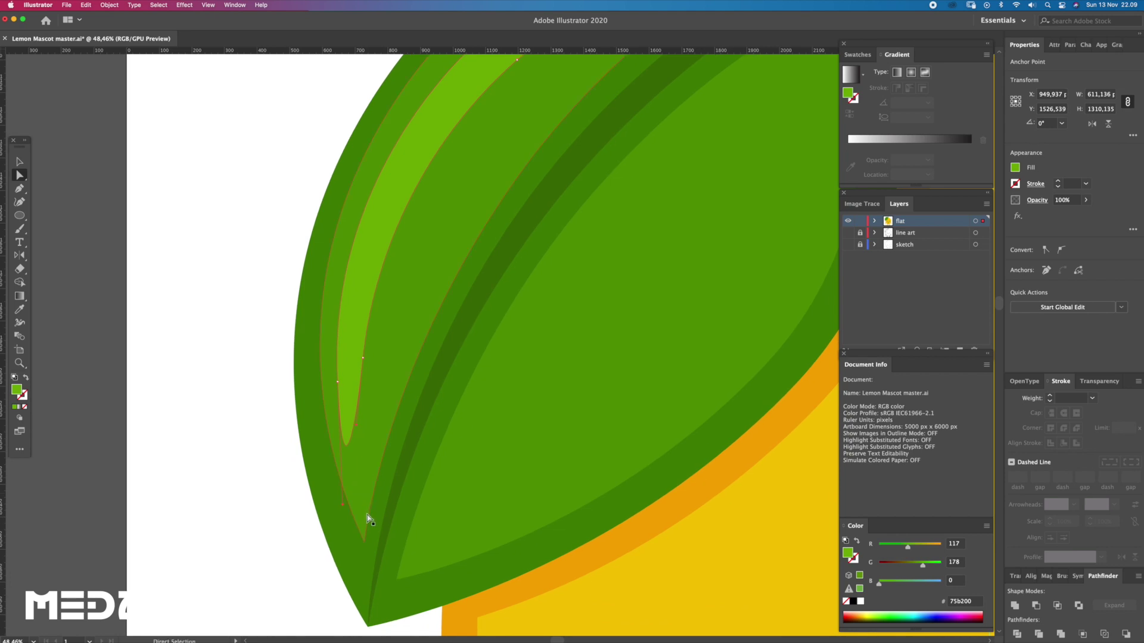
shift+click(342, 473)
scroll(379, 289, down, 5)
click(428, 163)
scroll(429, 164, up, 3)
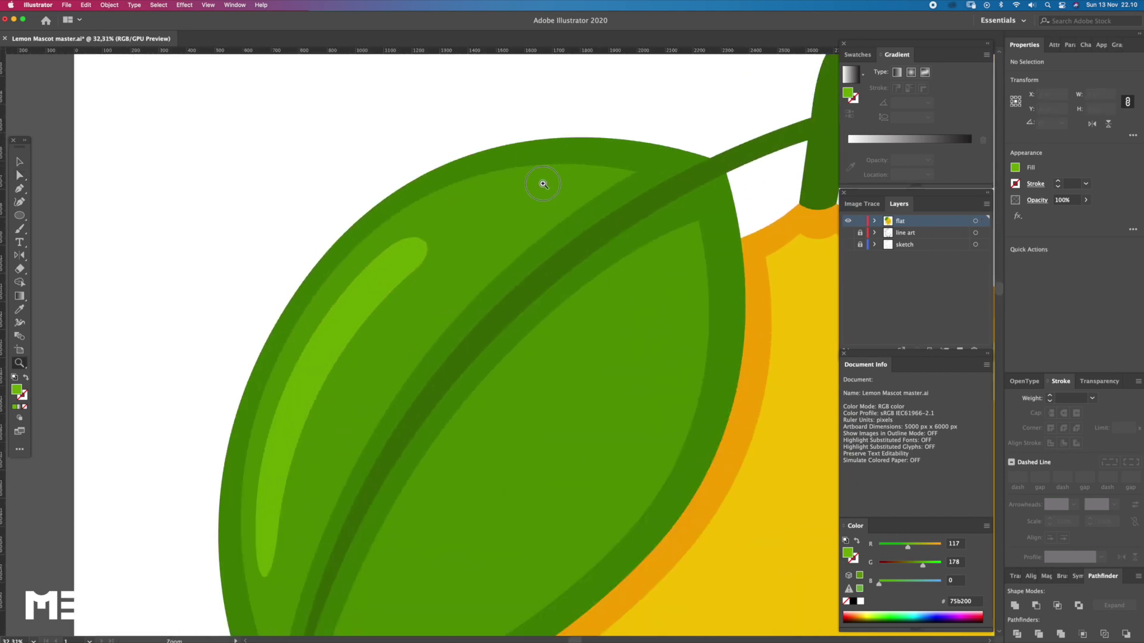
- Draw a small light-green circle on the leaf and move it up and right
key(l)
drag(465, 214, 486, 218)
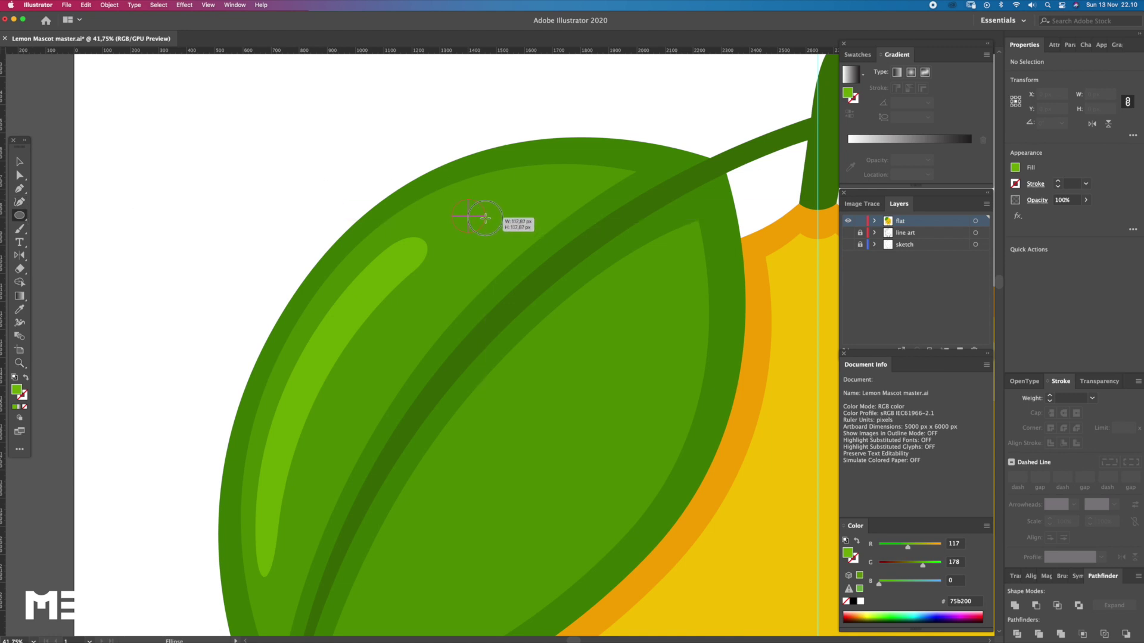
scroll(486, 218, up, 3)
key(a)
mouse_move(477, 225)
mouse_down()
mouse_move(462, 231)
mouse_move(506, 214)
mouse_up()
key(super+shift+a)
key(z)
key(a)
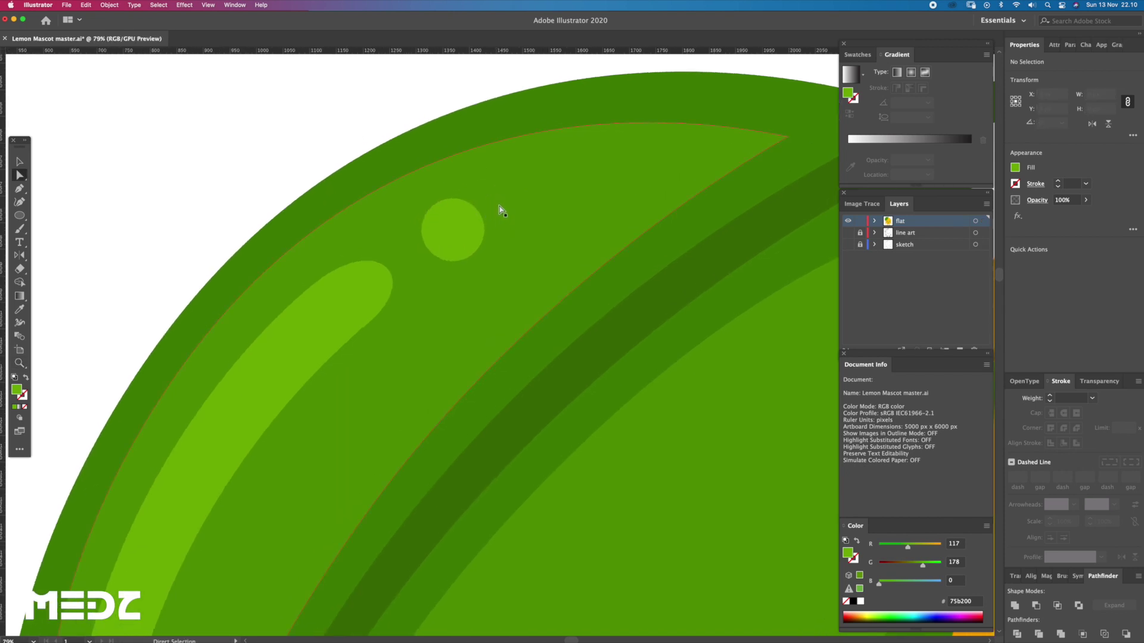
drag(481, 226, 531, 203)
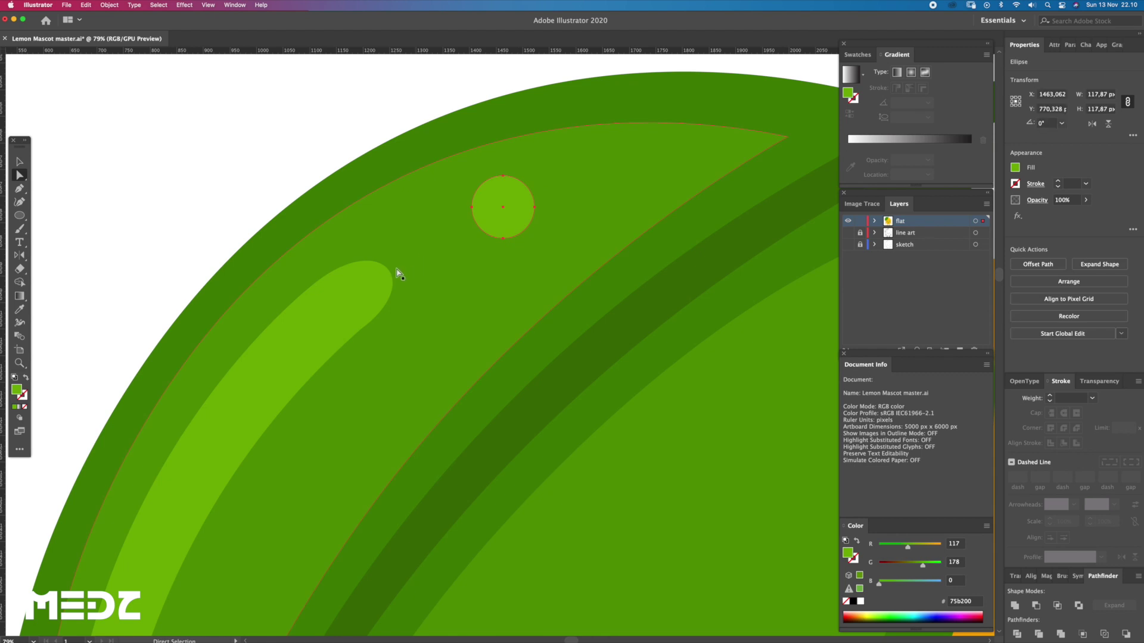
- Move the highlight's upper and lower anchors and reshape its lower-left curve
click(346, 272)
drag(317, 286, 342, 262)
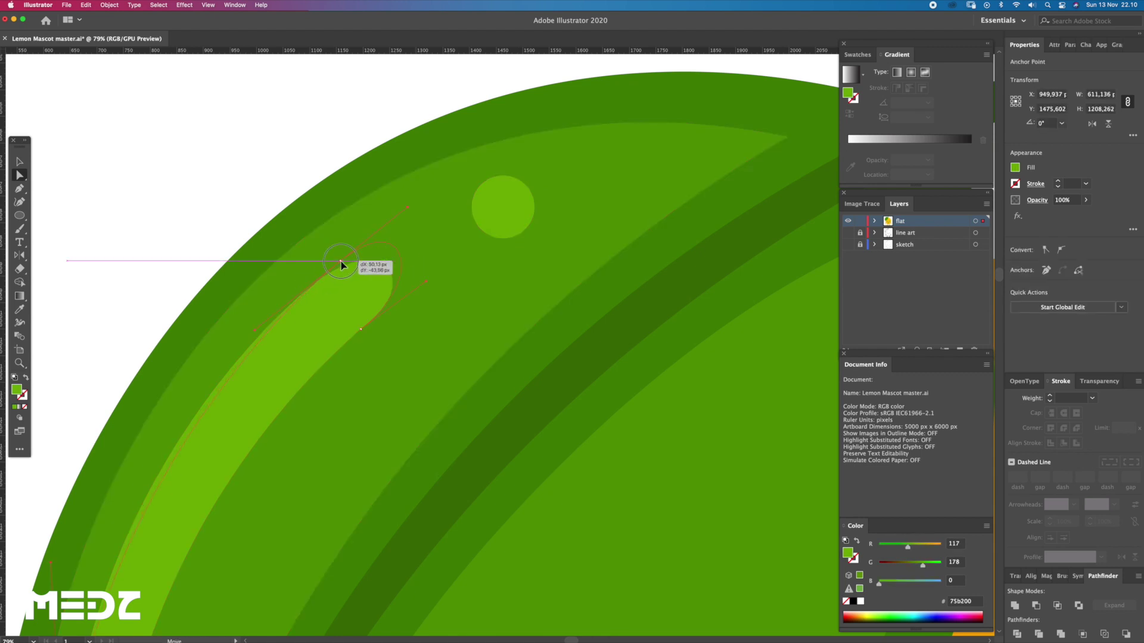
drag(362, 329, 387, 306)
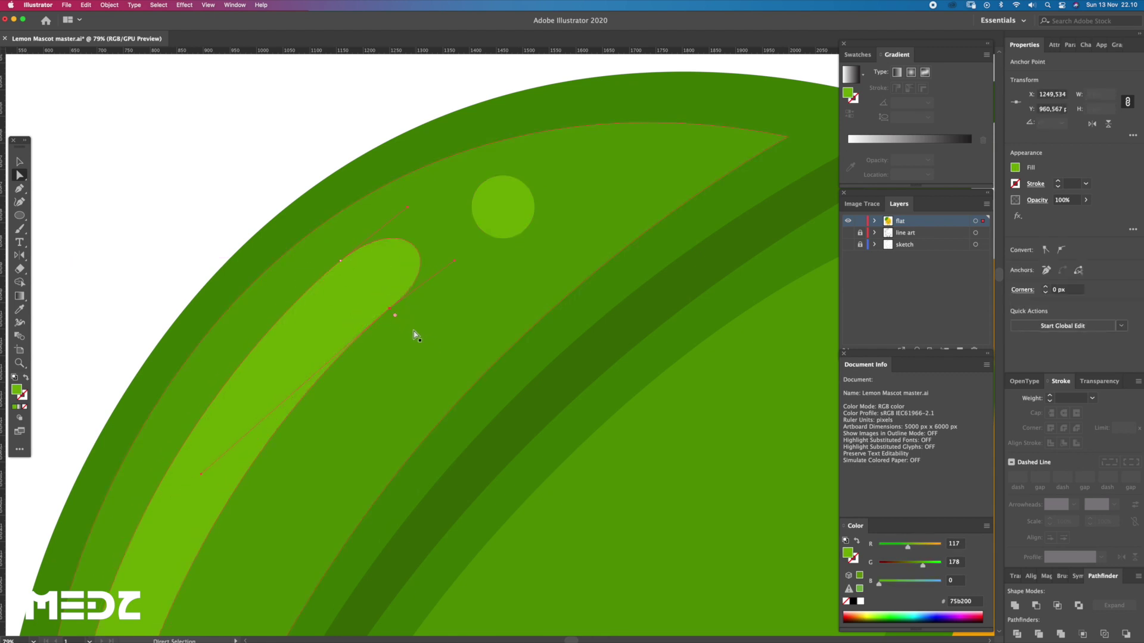
alt+click(391, 352)
key(a)
click(316, 329)
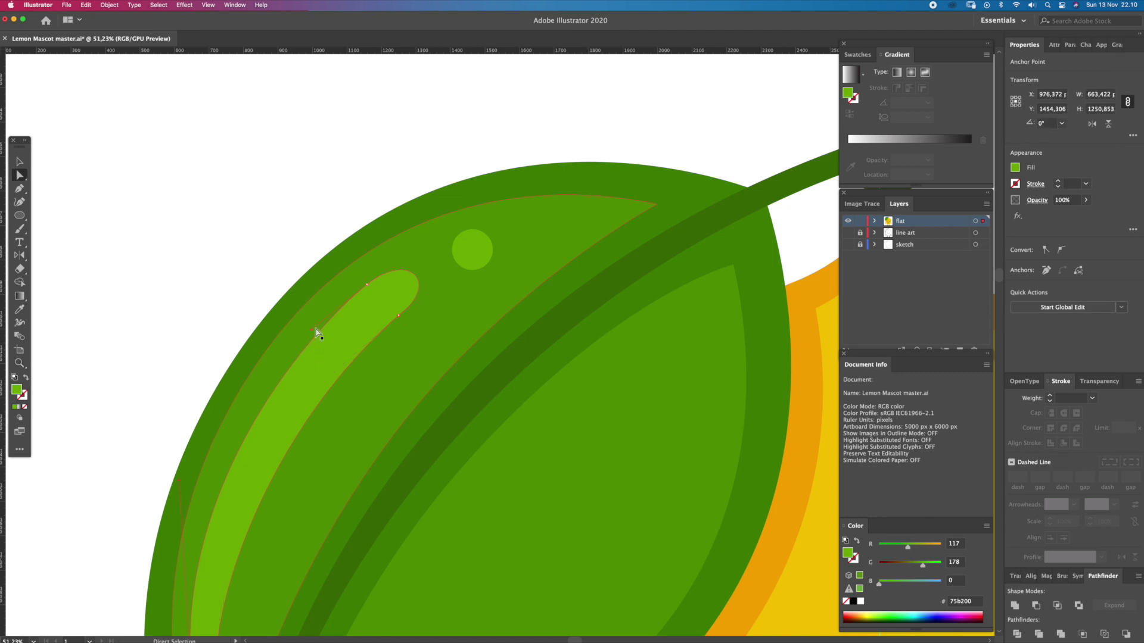
mouse_move(312, 329)
mouse_down()
mouse_move(300, 338)
mouse_move(369, 344)
mouse_up()
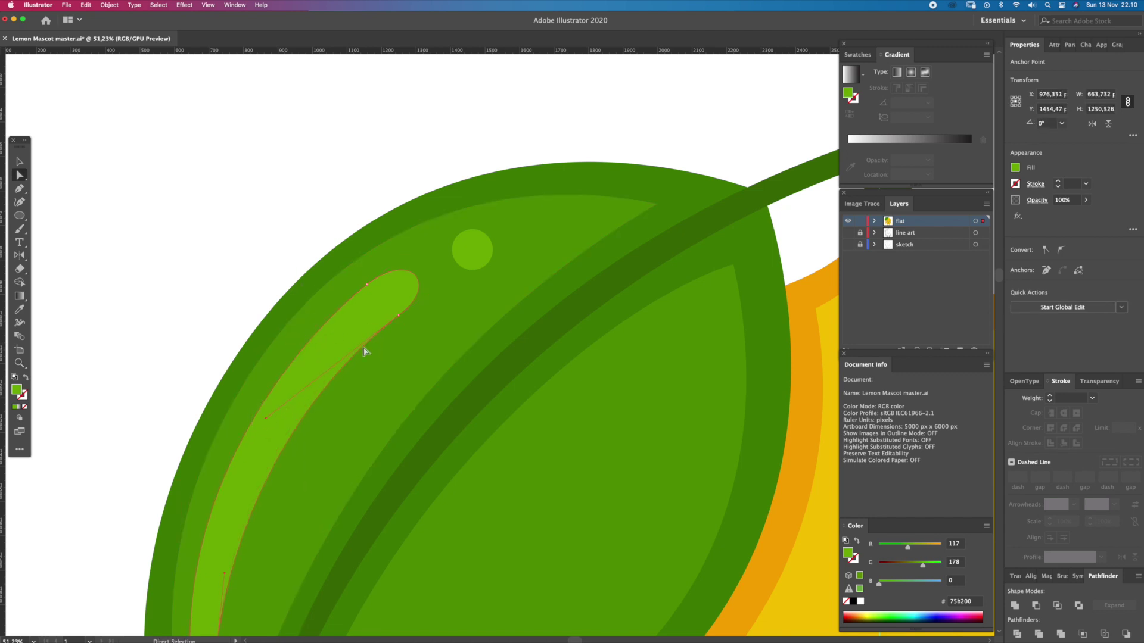
alt+click(391, 345)
drag(391, 345, 390, 271)
- Reposition the small highlight circle near the top of the leaf
key(a)
click(257, 286)
drag(460, 186, 454, 189)
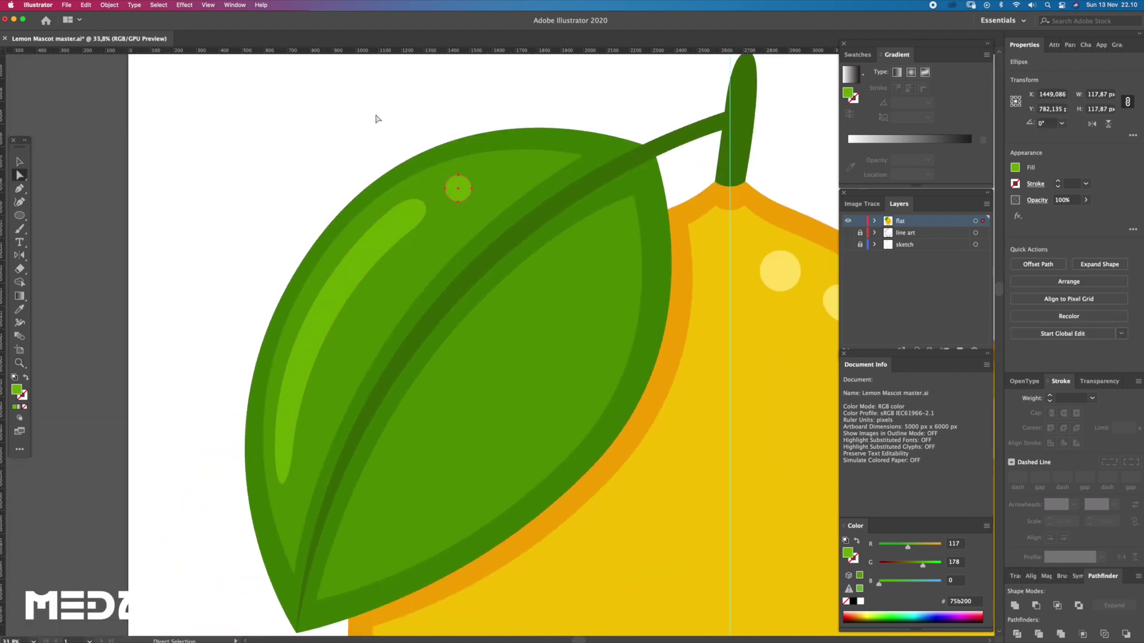
scroll(434, 161, down, 5)
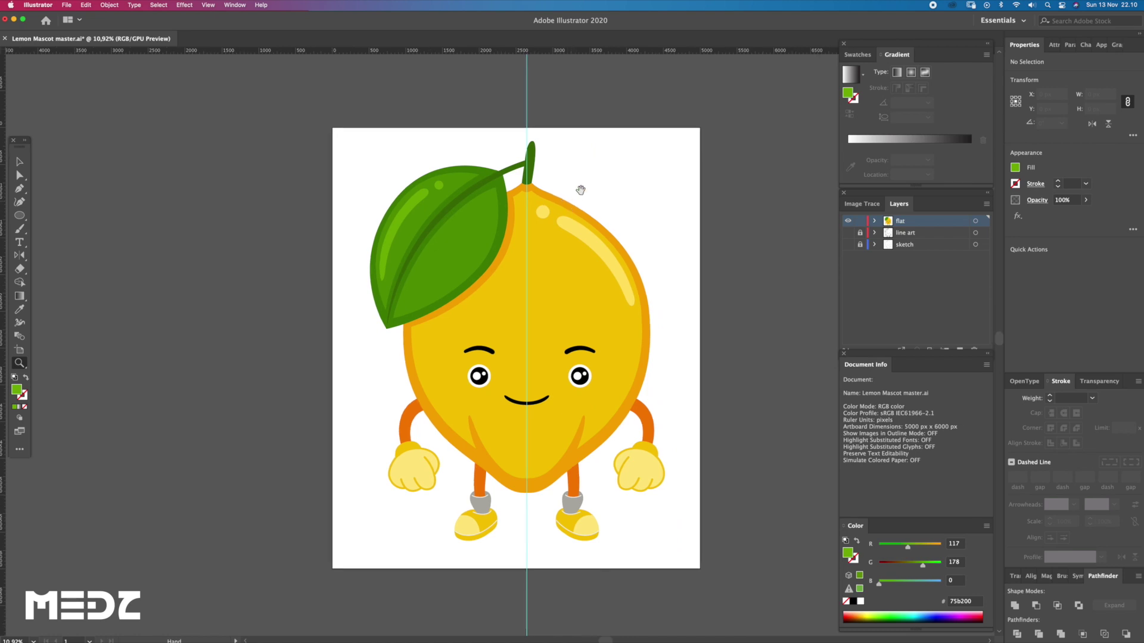
- Pen a closed crescent shading shape along the leaf's midrib toward the tip
scroll(524, 179, up, 2)
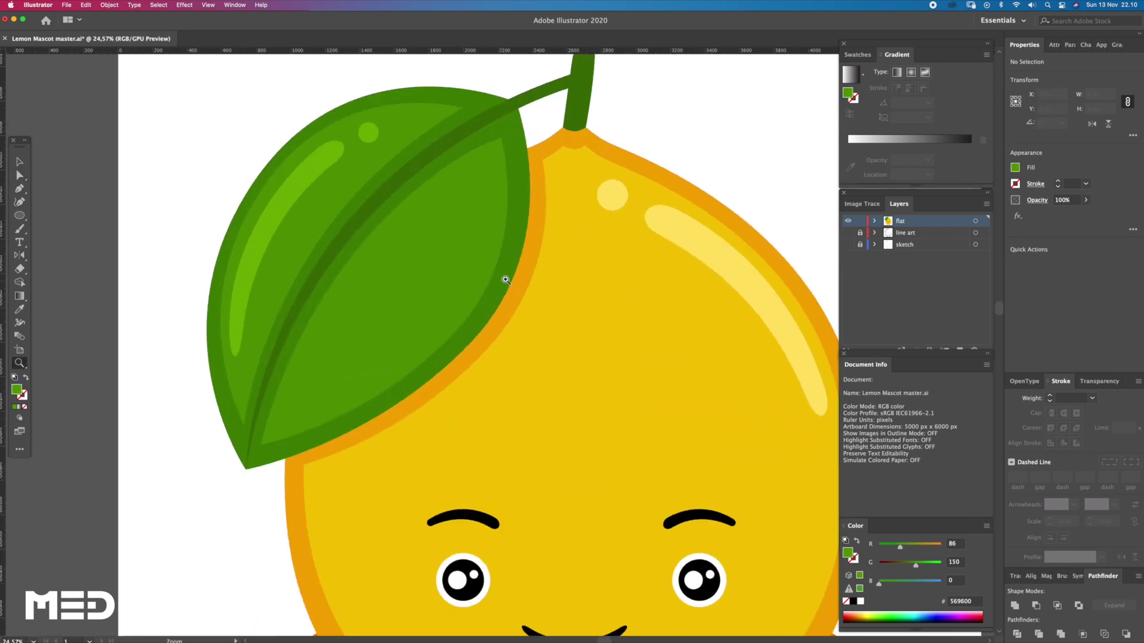
scroll(453, 268, up, 2)
key(p)
drag(285, 425, 311, 417)
drag(480, 336, 493, 213)
drag(508, 88, 510, 75)
mouse_move(503, 143)
mouse_down()
mouse_move(412, 332)
mouse_move(357, 379)
mouse_up()
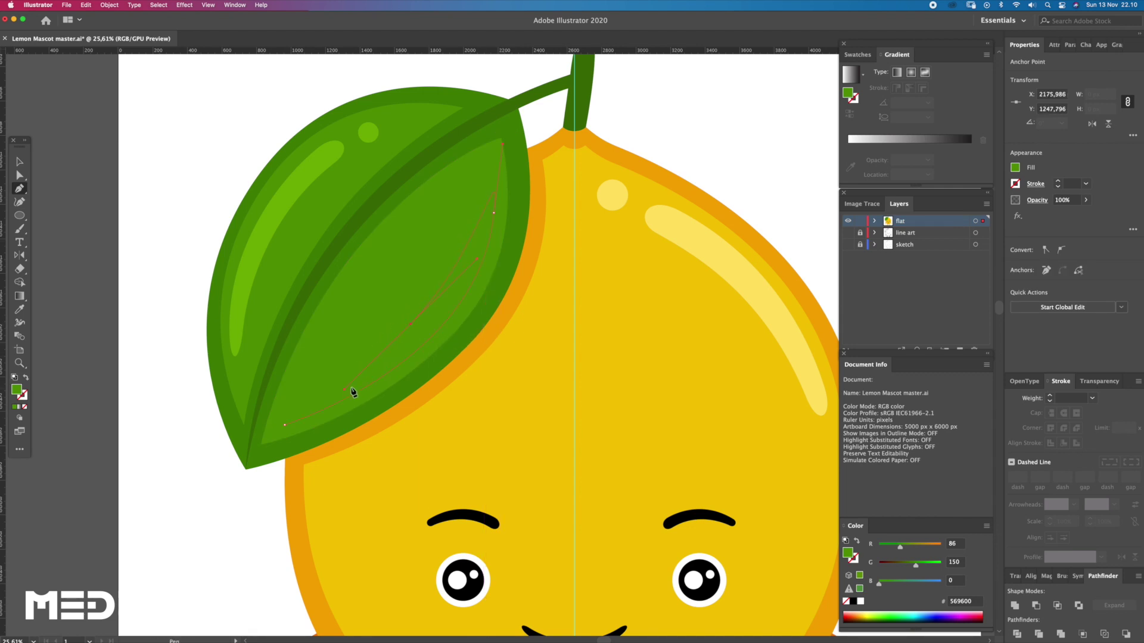
drag(406, 337, 337, 390)
drag(285, 425, 290, 428)
- Eyedropper the leaf's dark green #458400 into the crescent and reshape its lower inner curve
key(a)
key(i)
click(478, 318)
key(a)
drag(337, 393, 320, 414)
click(435, 304)
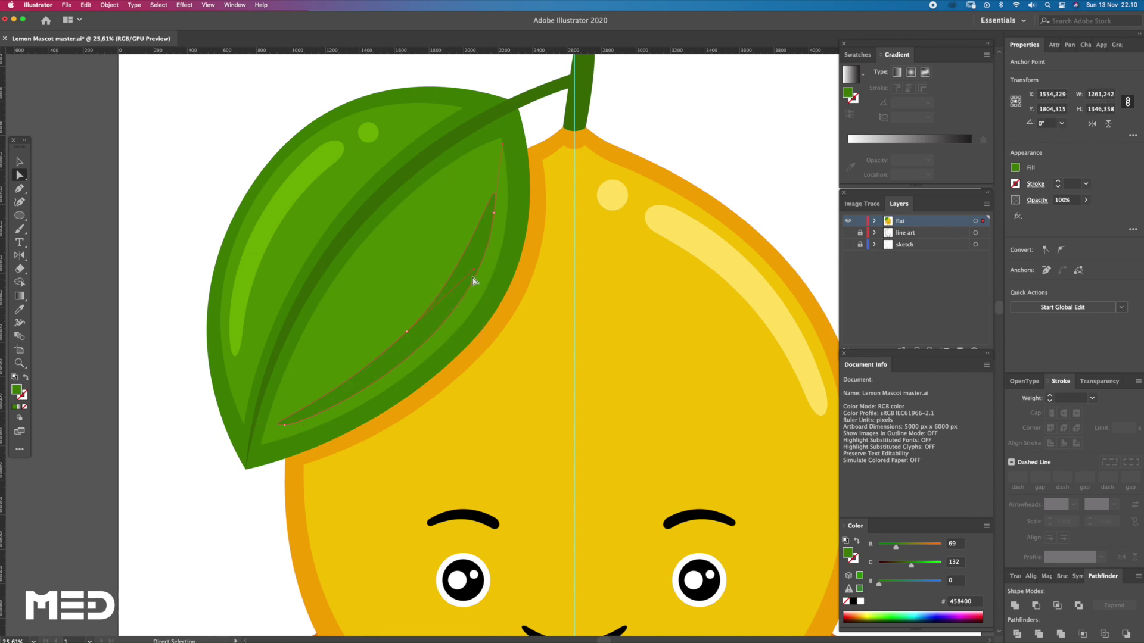
click(406, 330)
drag(258, 426, 256, 423)
- Pull the crescent's lower anchor down to the leaf tip
click(144, 365)
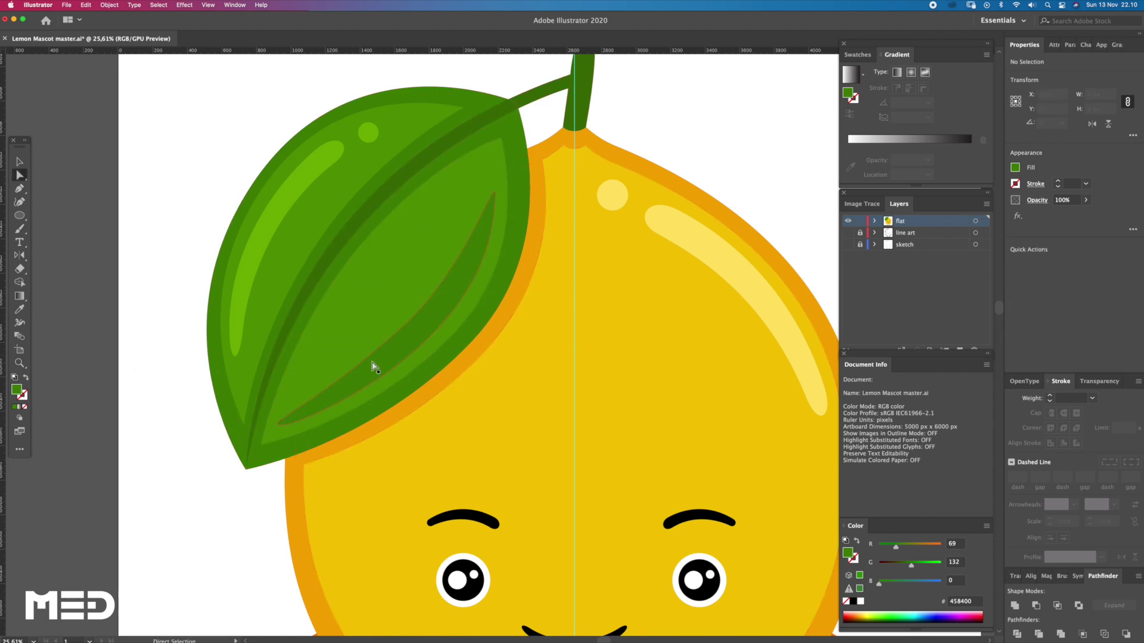
click(332, 402)
mouse_move(313, 408)
mouse_down()
mouse_move(257, 435)
mouse_move(279, 443)
mouse_move(329, 421)
mouse_up()
scroll(346, 411, up, 3)
scroll(465, 333, down, 2)
scroll(388, 393, up, 1)
- Add an anchor on the crescent's edge, pull it up-right, and frame the whole lemon
key(p)
click(368, 385)
drag(369, 385, 383, 352)
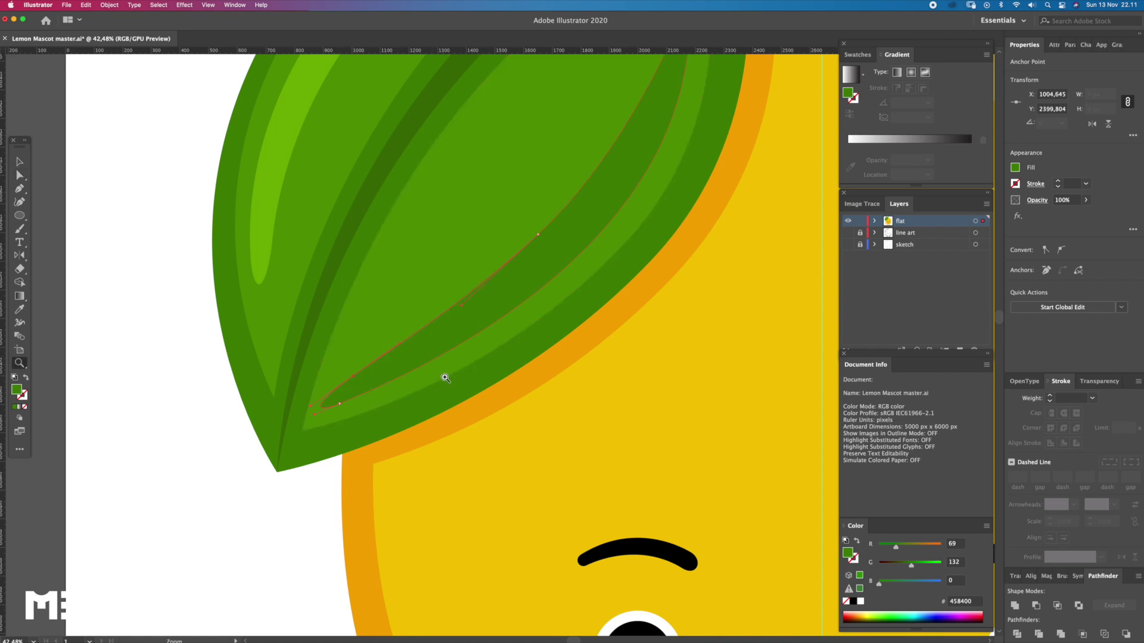
alt+click(454, 340)
click(217, 305)
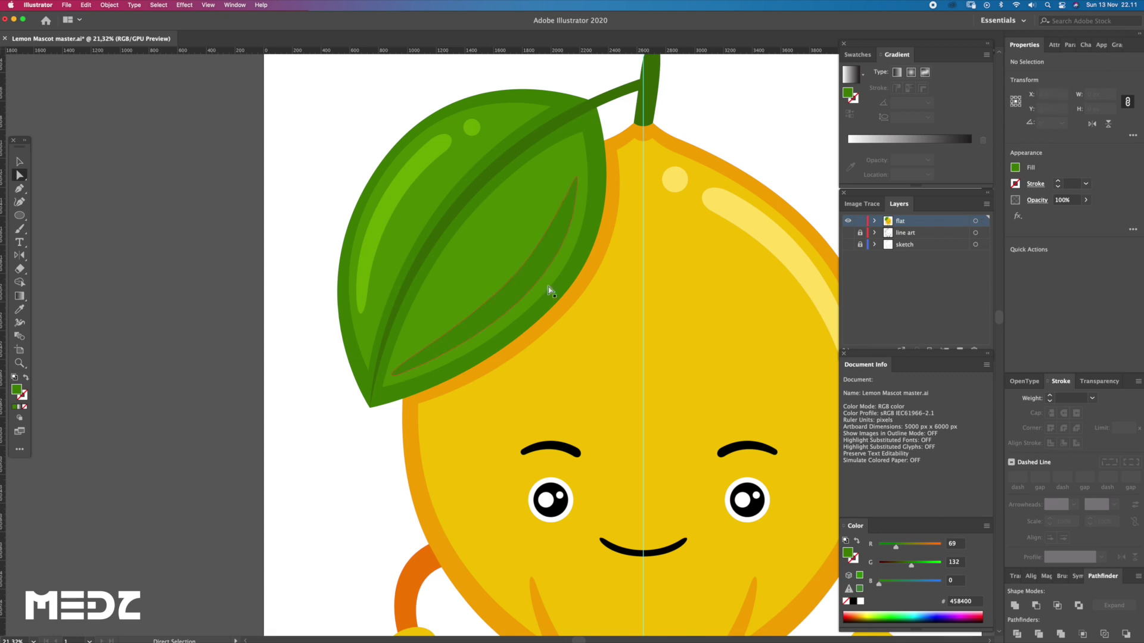
alt+click(544, 265)
mouse_move(602, 288)
mouse_down()
mouse_move(530, 280)
mouse_move(566, 326)
mouse_up()
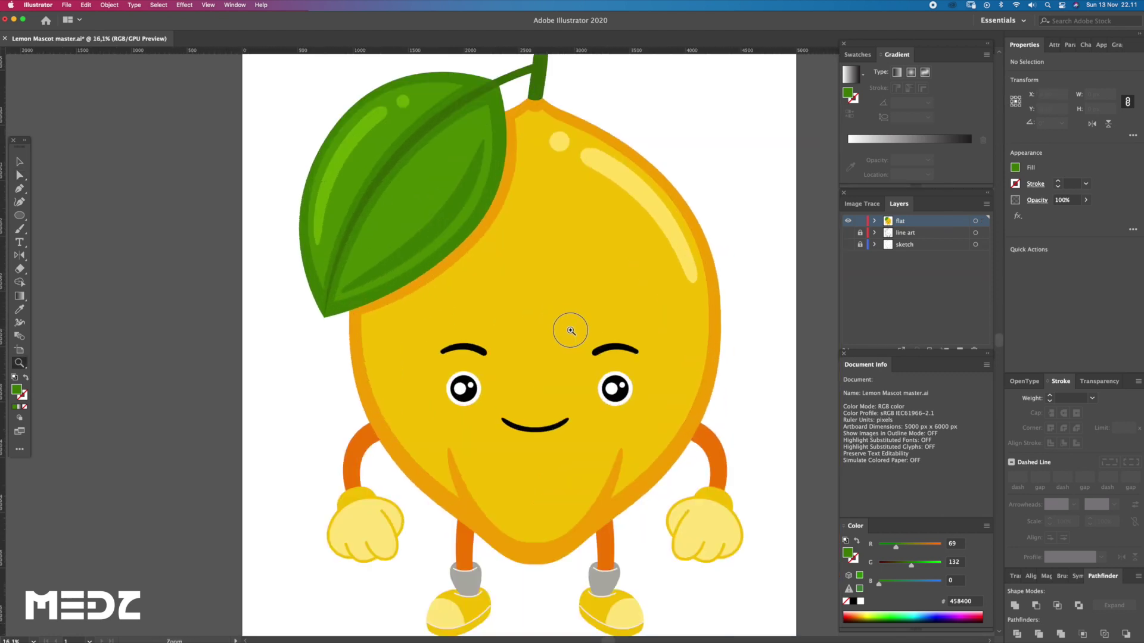
- Pen a rounded highlight stripe along the inner curve of the left arm
drag(399, 419, 453, 417)
super+click(370, 384)
super+click(495, 395)
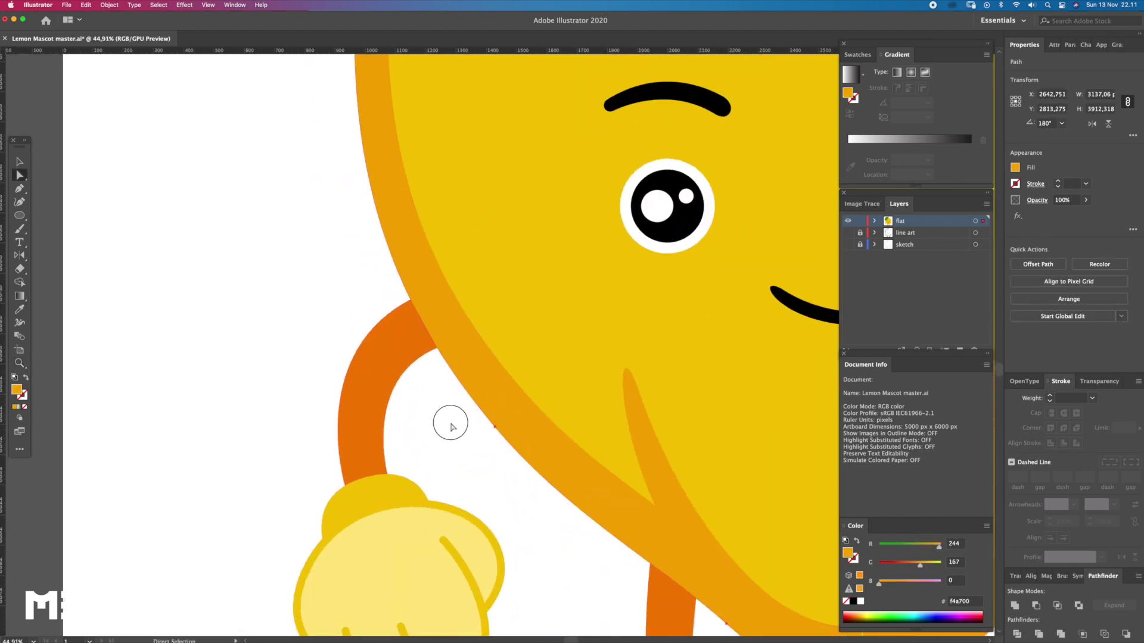
super+click(449, 424)
drag(449, 423, 465, 425)
drag(377, 310, 395, 315)
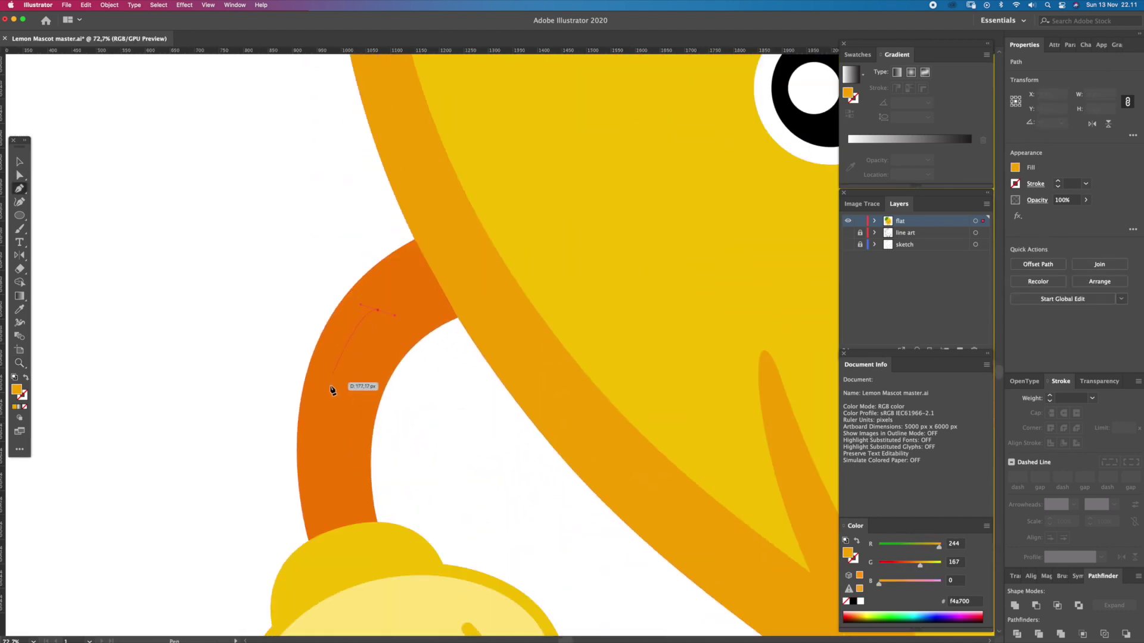
drag(311, 429, 311, 427)
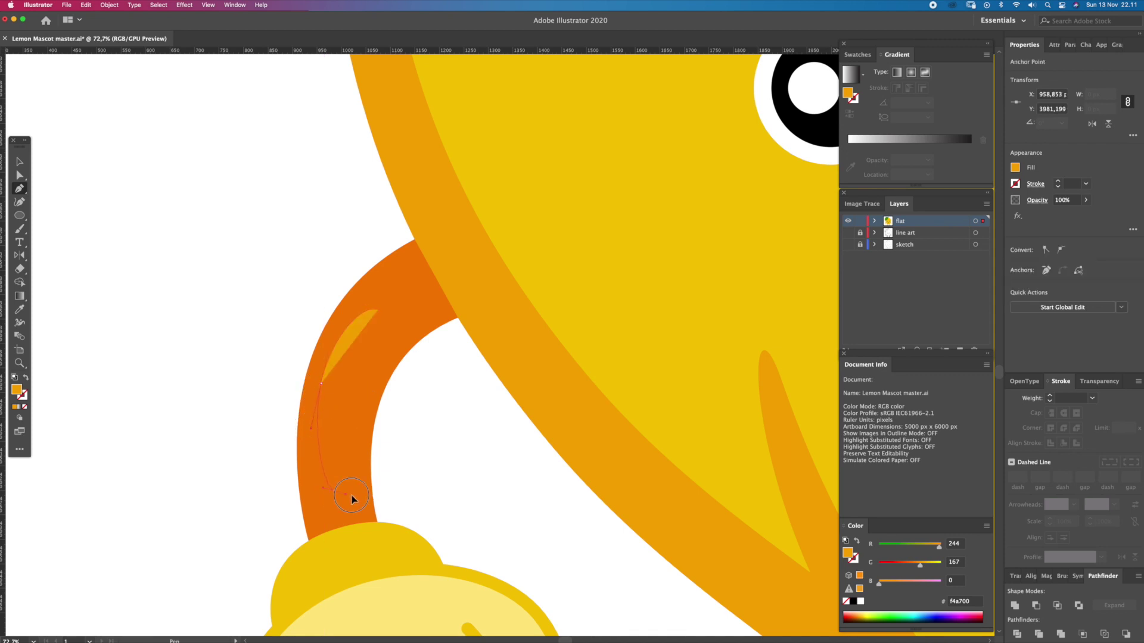
drag(352, 499, 362, 491)
drag(376, 361, 378, 311)
super+click(345, 293)
- Nudge an anchor of the arm highlight slightly left to refine its shape
key(z)
drag(360, 462, 386, 430)
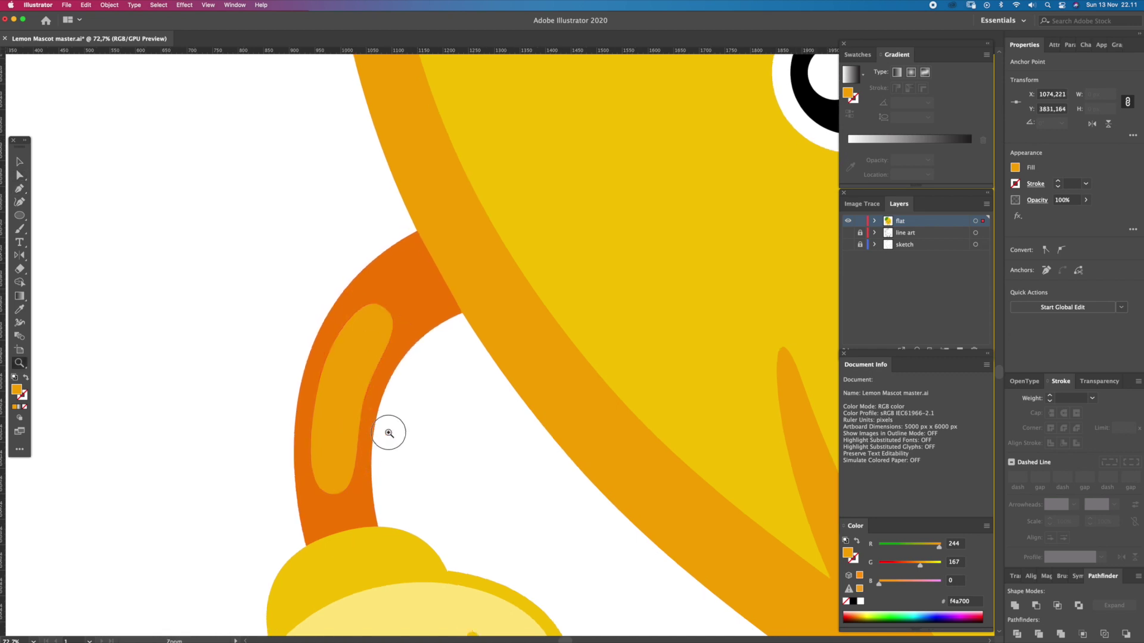
key(a)
click(352, 460)
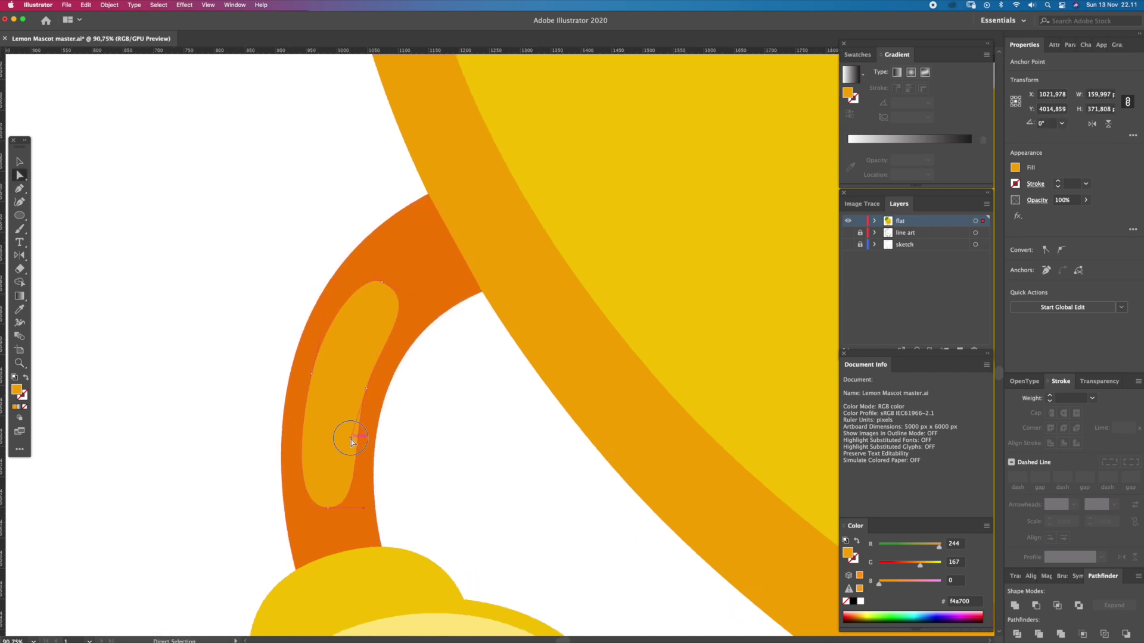
drag(364, 388, 361, 387)
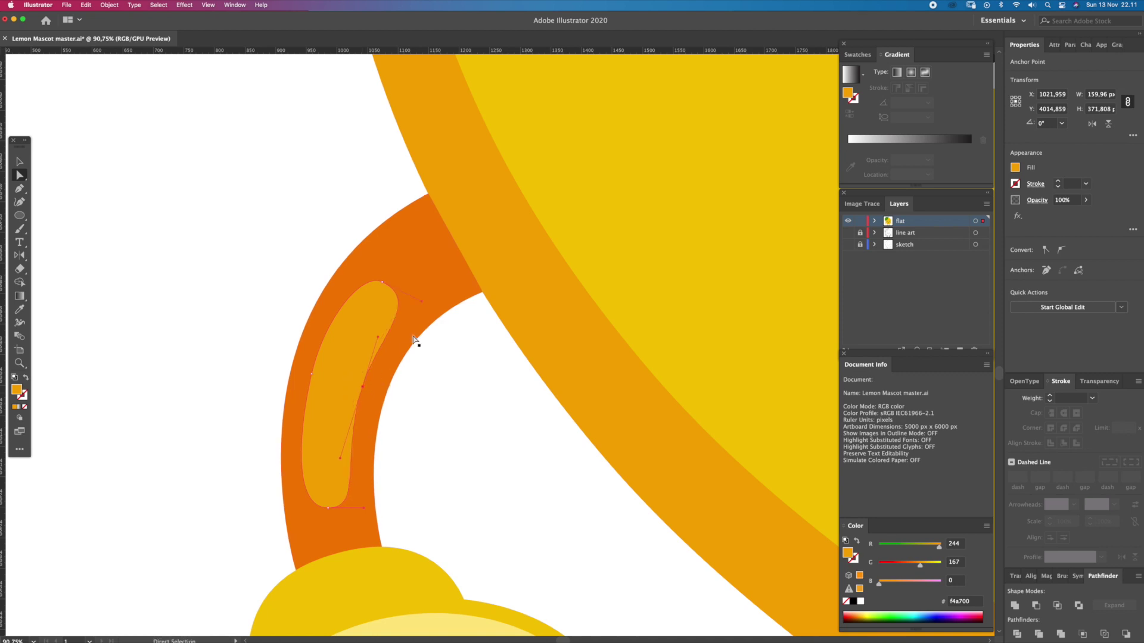
click(442, 375)
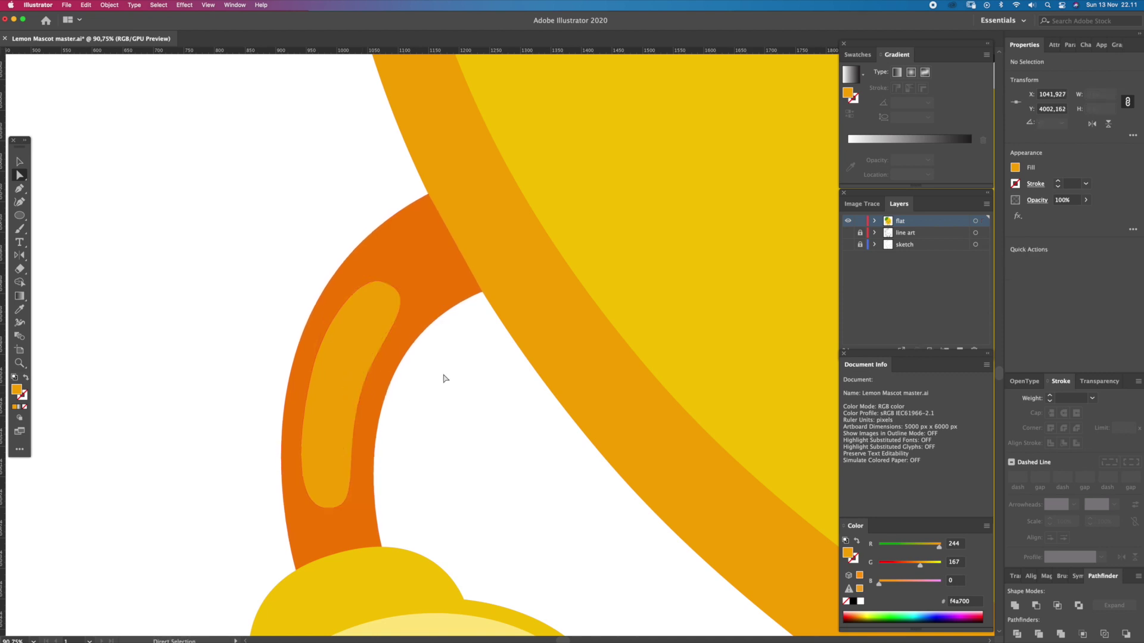
scroll(355, 383, down, 3)
scroll(363, 403, down, 3)
click(411, 396)
scroll(411, 396, up, 2)
- Eyedropper the arm's orange into the stripe and raise G to lighten it
key(i)
click(437, 351)
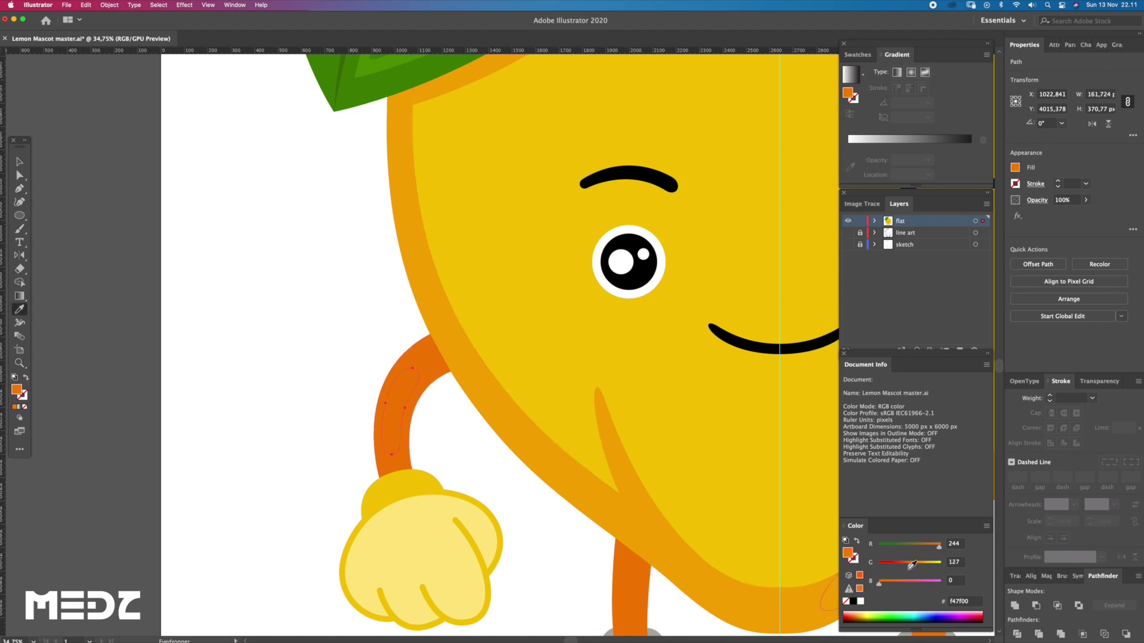
drag(909, 564, 917, 565)
click(412, 371)
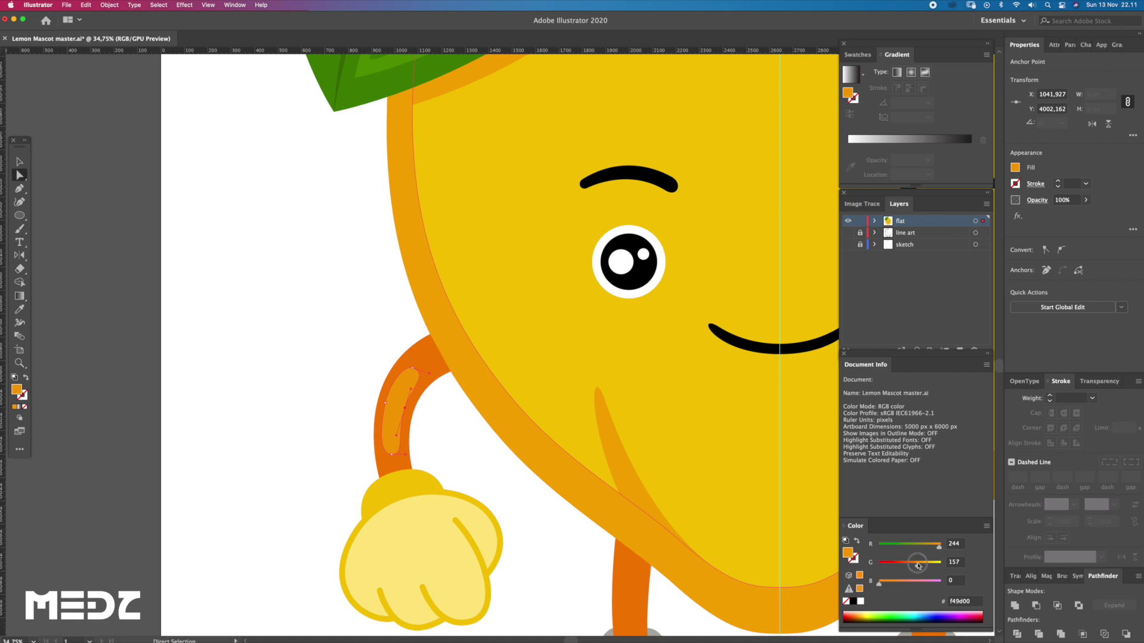
scroll(485, 373, down, 3)
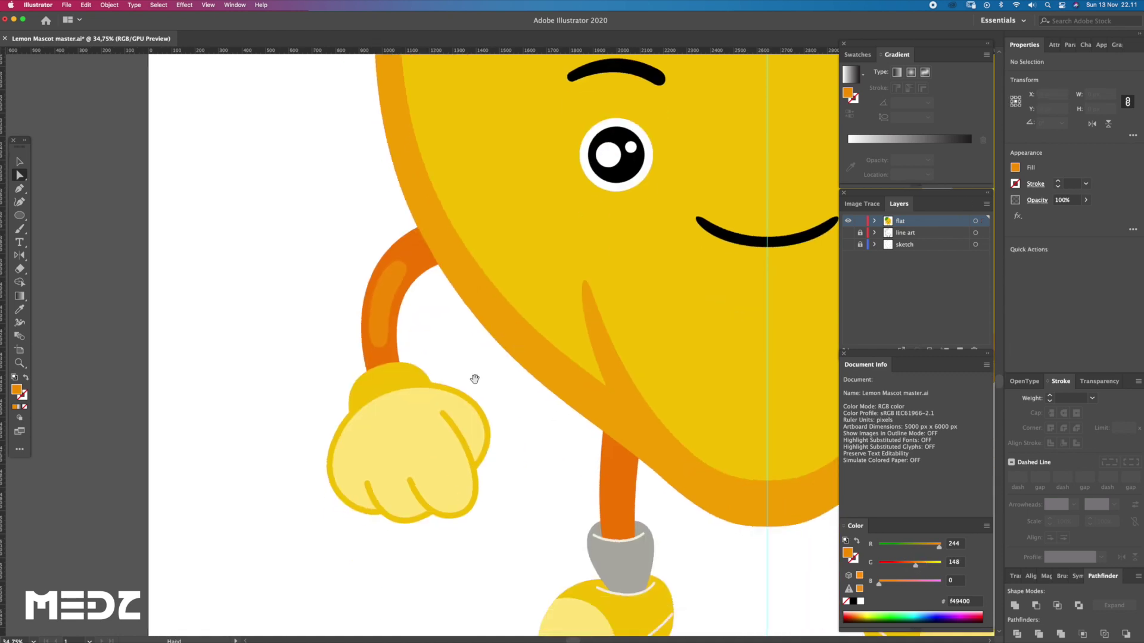
key(z)
click(492, 404)
- Pen a small highlight shape across the top of the yellow cuff
key(a)
click(568, 221)
click(470, 322)
scroll(357, 357, up, 2)
key(p)
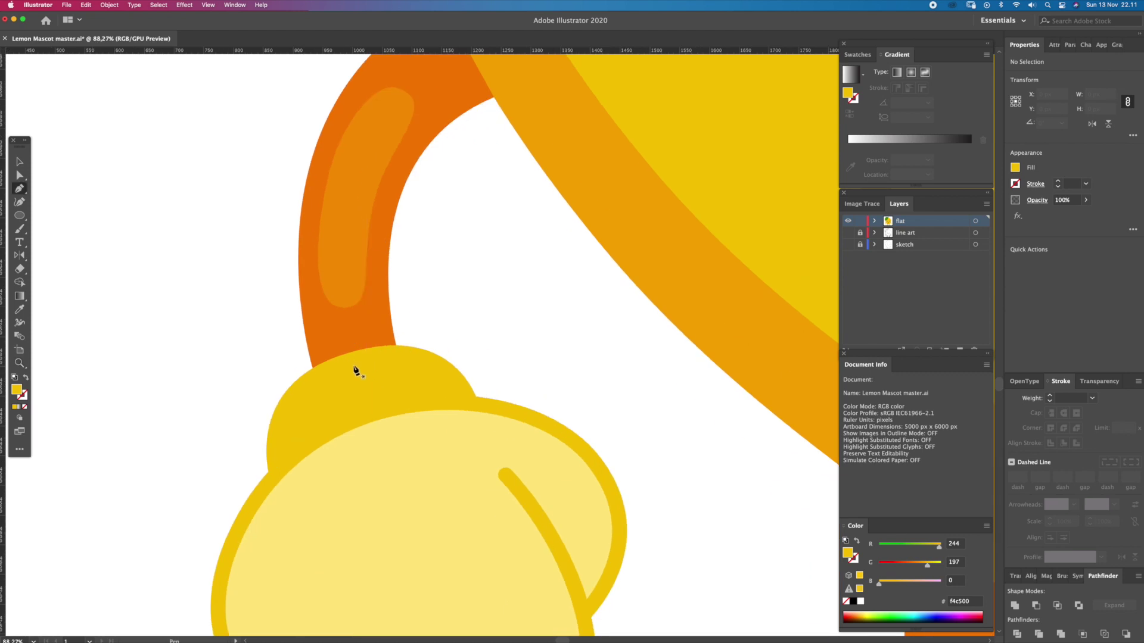
drag(291, 413, 288, 430)
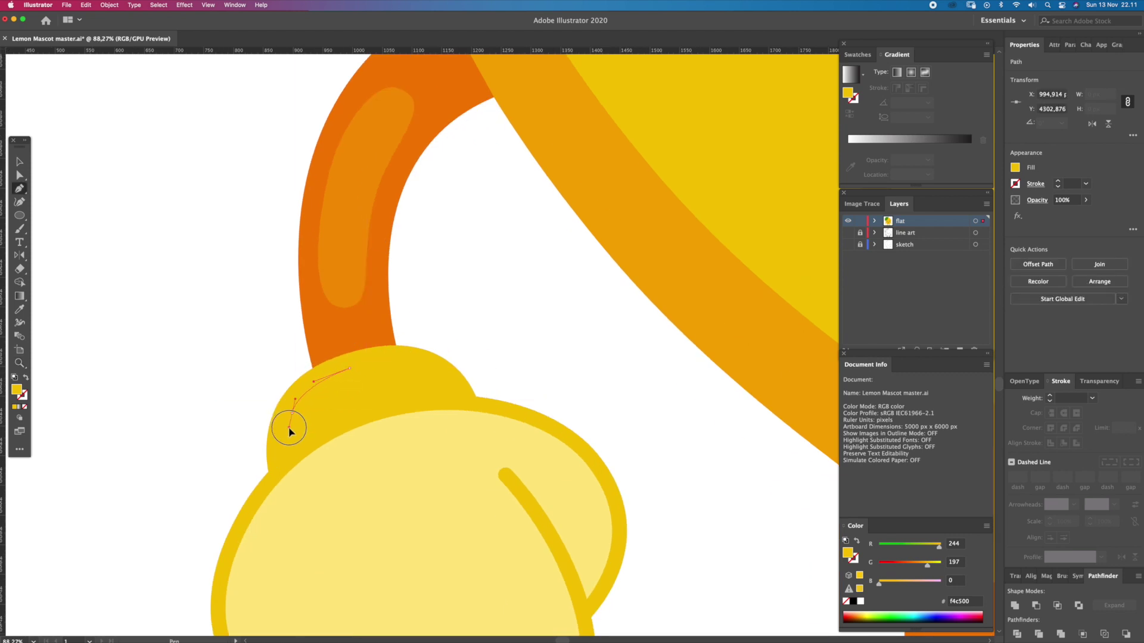
click(409, 392)
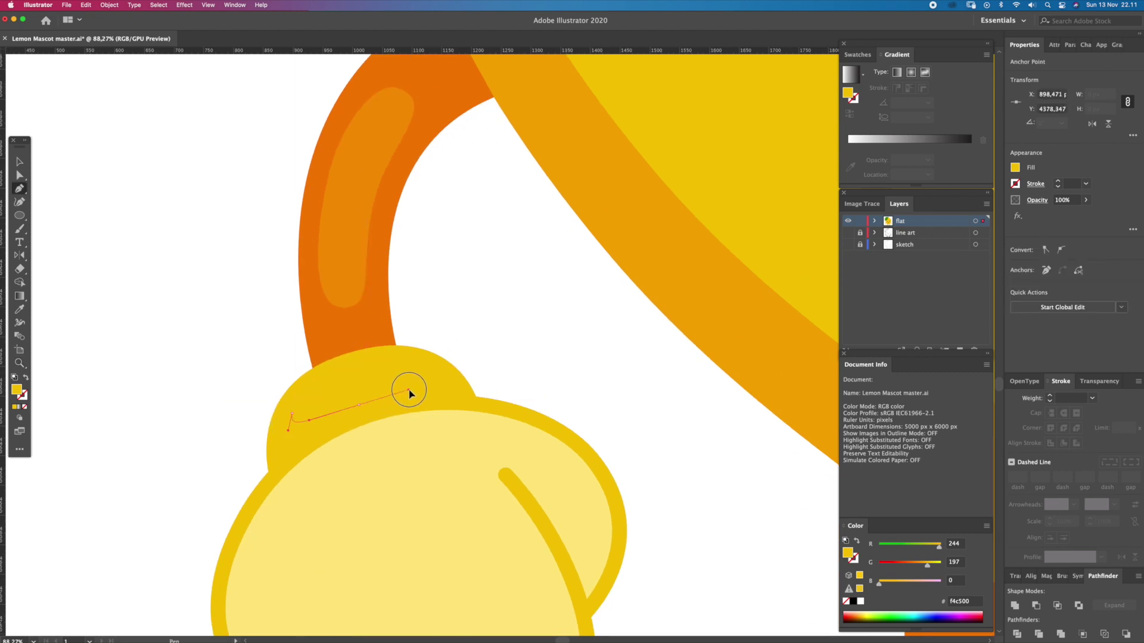
click(395, 357)
click(320, 382)
- Delete the highlight's stray left anchor and adjust its top anchor
scroll(355, 385, up, 3)
key(a)
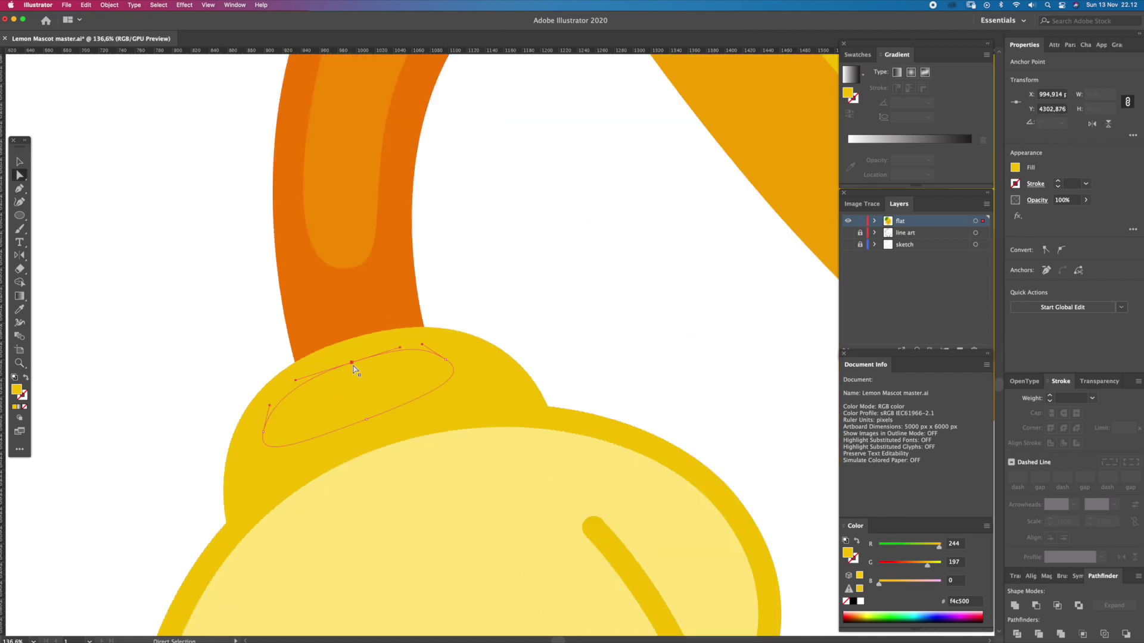
key(Delete)
click(448, 359)
drag(426, 340, 433, 343)
key(z)
alt+click(452, 388)
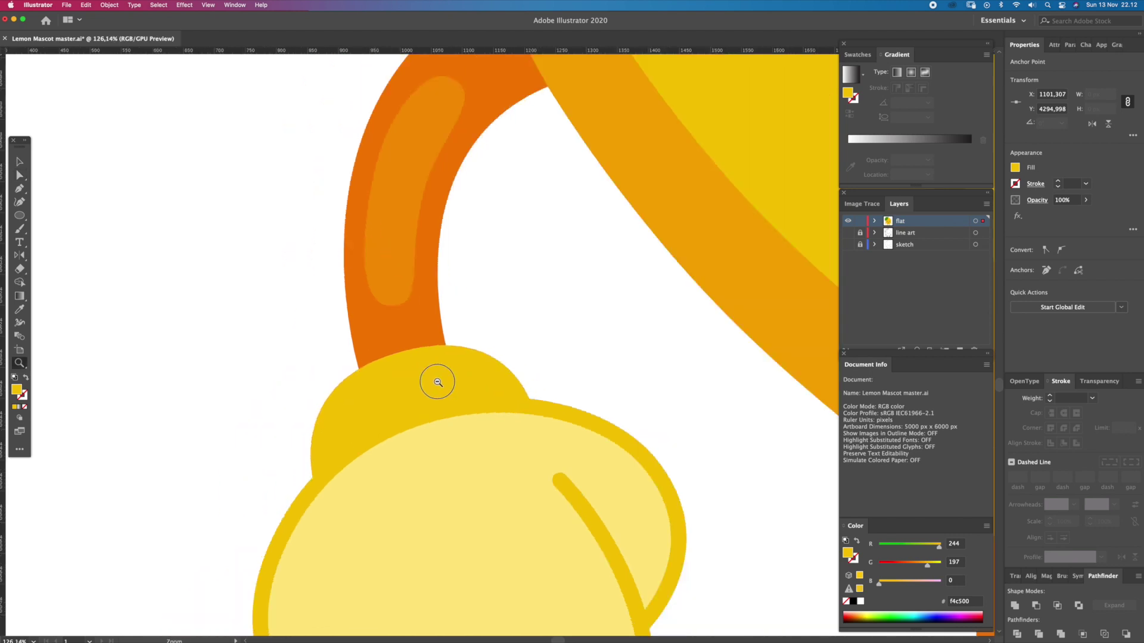
- Fill the cuff highlight with lighter yellow ffda40
key(i)
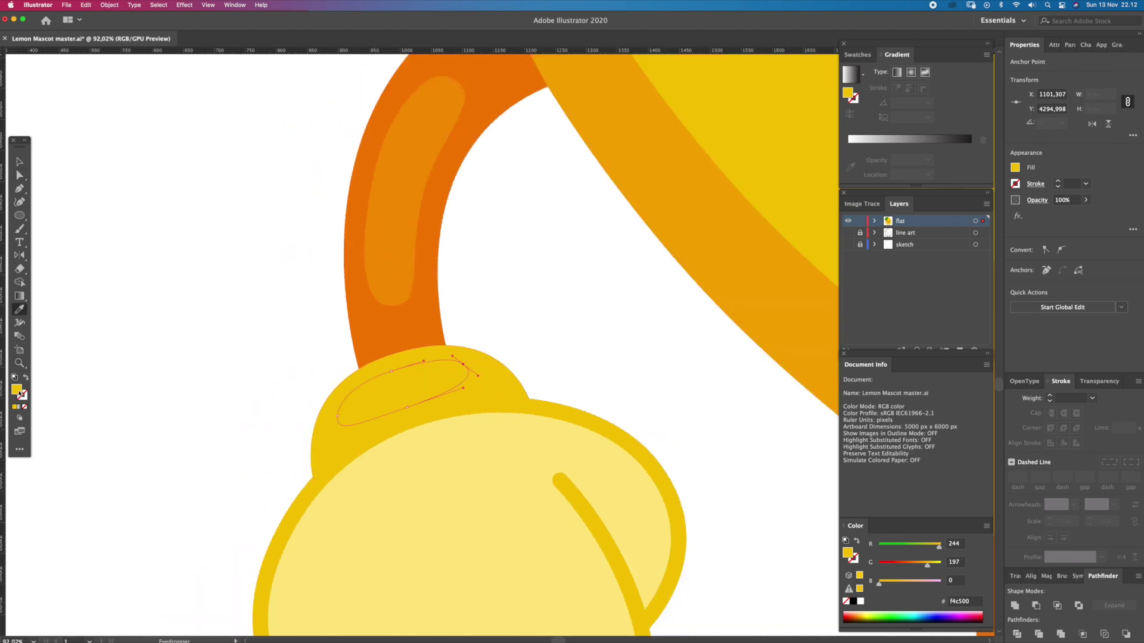
double_click(18, 392)
drag(629, 331, 589, 324)
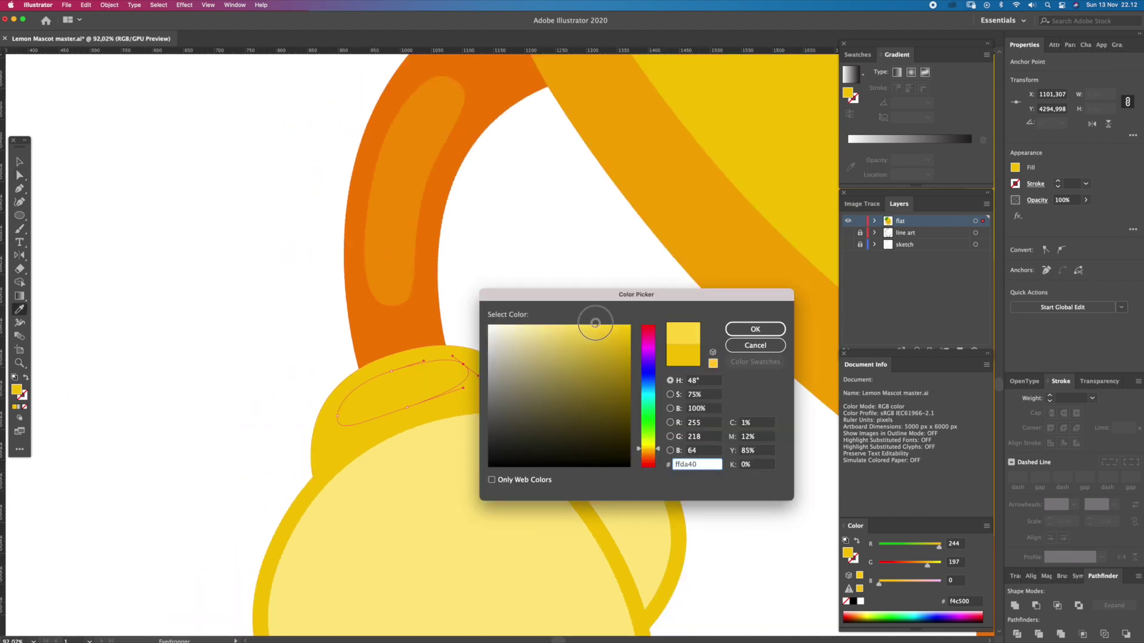
click(755, 329)
key(z)
alt+click(569, 349)
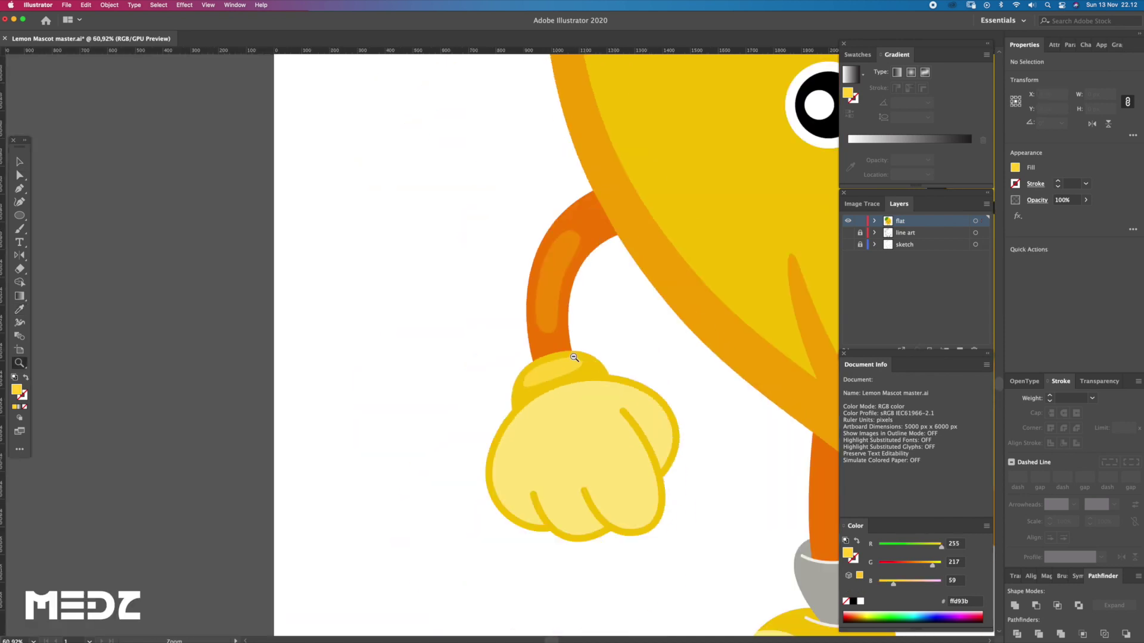
- Pen a large blob-shaped highlight over the left hand's palm and nudge it into place
drag(582, 388, 679, 375)
alt+click(573, 301)
alt+click(508, 324)
mouse_move(453, 298)
mouse_down()
mouse_move(395, 325)
mouse_move(340, 387)
mouse_up()
scroll(377, 421, down, 3)
drag(454, 351, 507, 321)
drag(429, 354, 482, 315)
drag(559, 256, 560, 216)
drag(450, 221, 384, 255)
key(a)
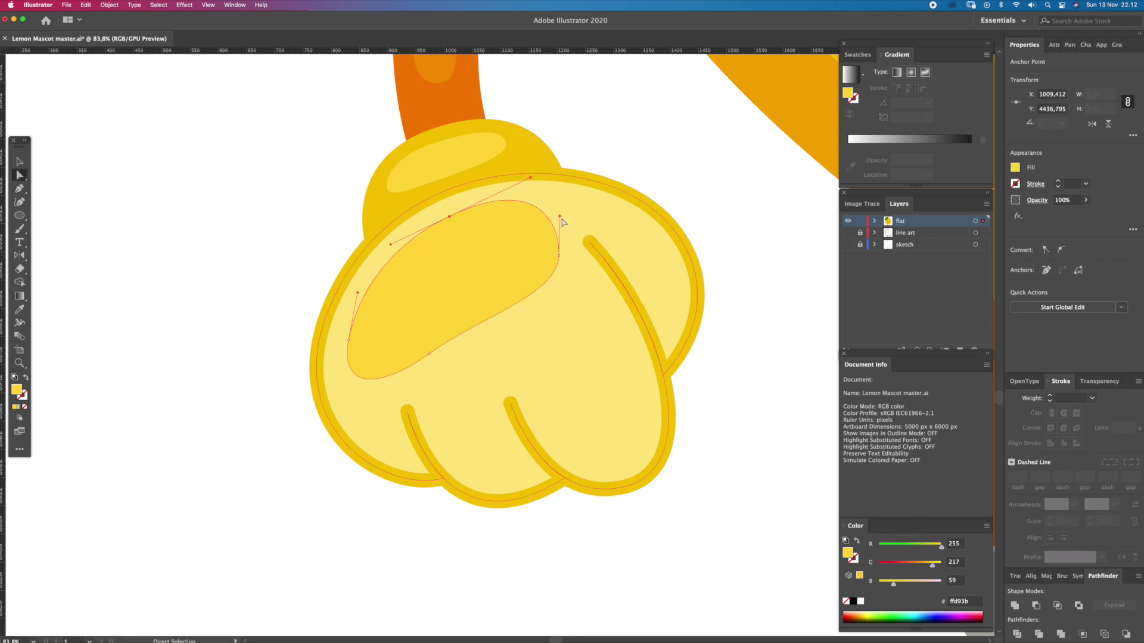
drag(527, 272, 521, 277)
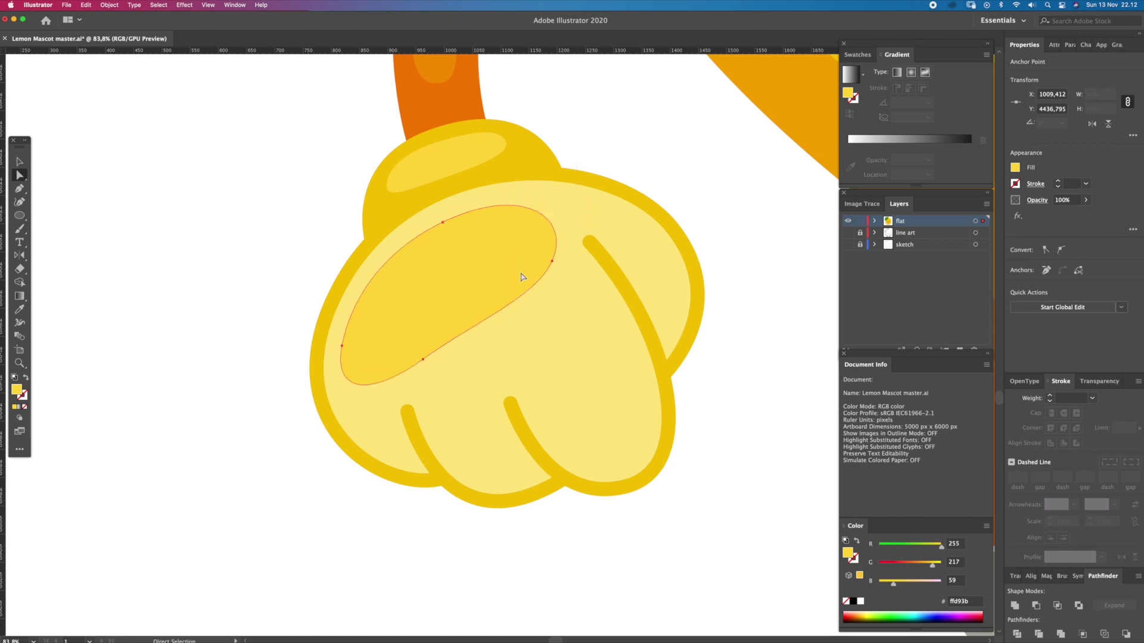
- Give the palm highlight a pale yellow #ffec9c fill with no stroke
key(i)
click(567, 356)
key(x)
click(25, 407)
double_click(17, 390)
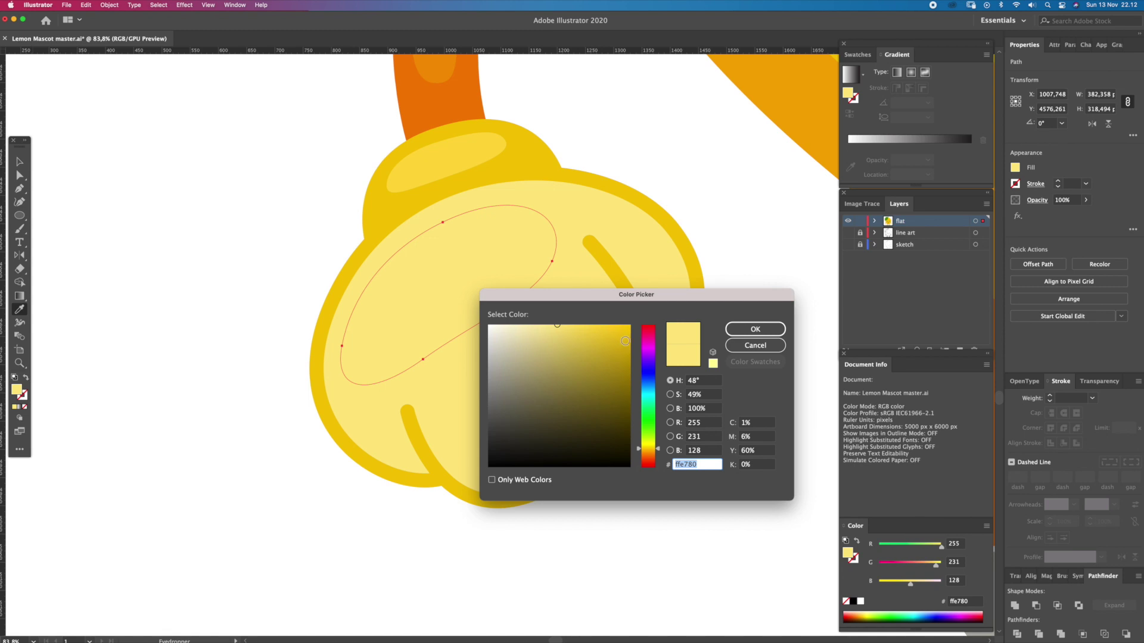
click(544, 324)
click(754, 329)
- Zoom out to the whole lemon and sample the leg's orange as the fill
key(ctrl+shift+a)
key(z)
alt+click(613, 251)
drag(626, 260, 494, 337)
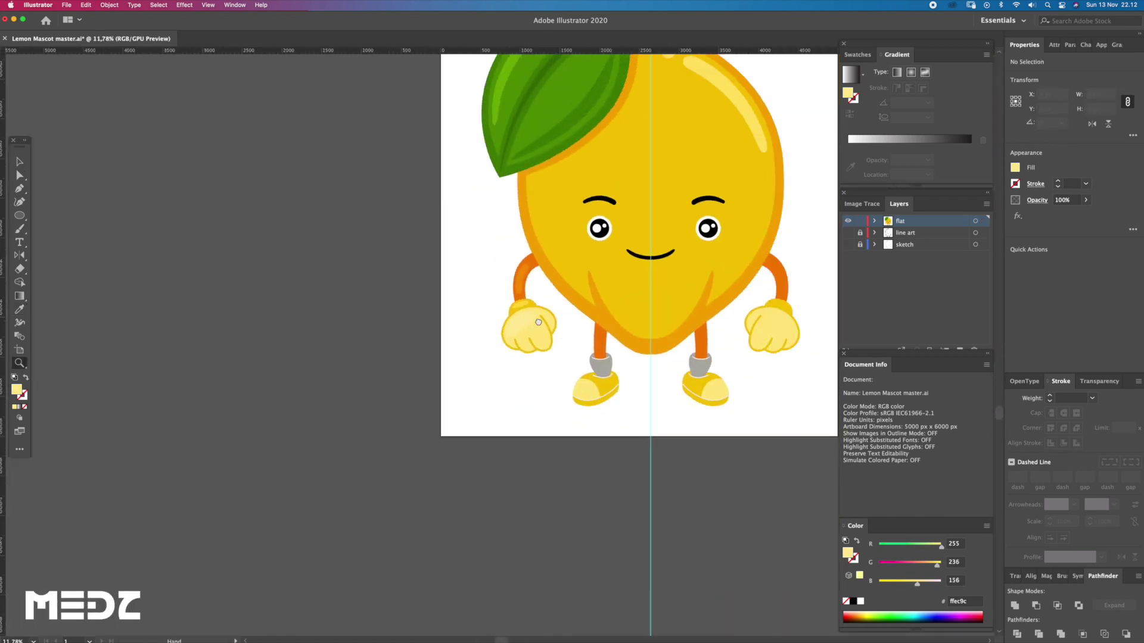
scroll(510, 335, up, 3)
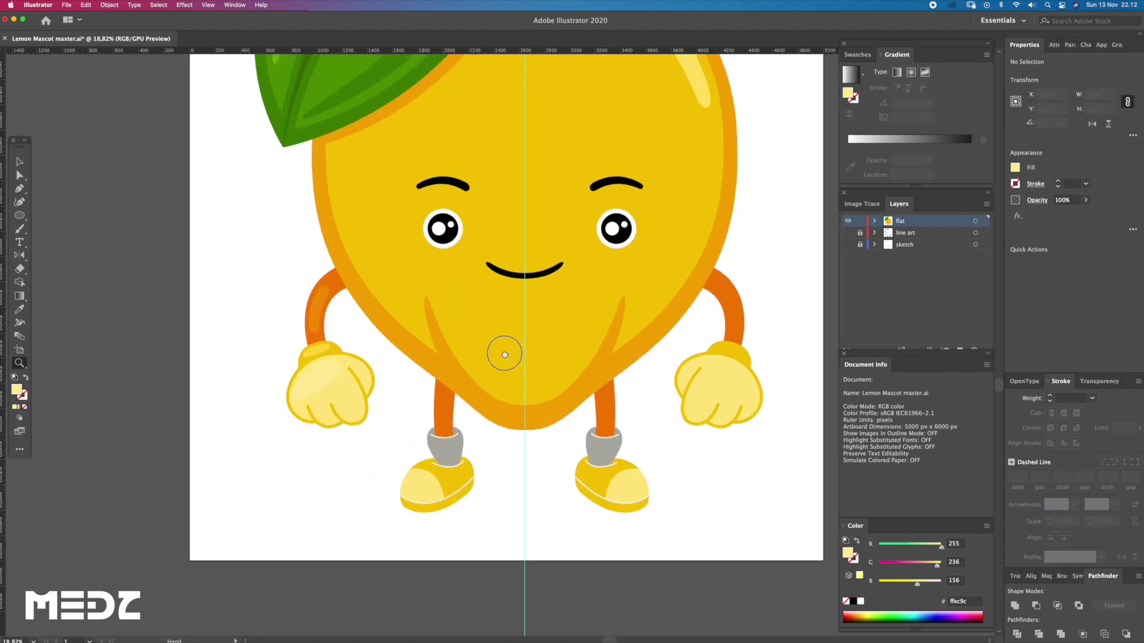
scroll(324, 383, up, 2)
key(i)
click(295, 298)
- Pen a lighter highlight shape running down the left leg's stem
key(z)
drag(518, 388, 611, 443)
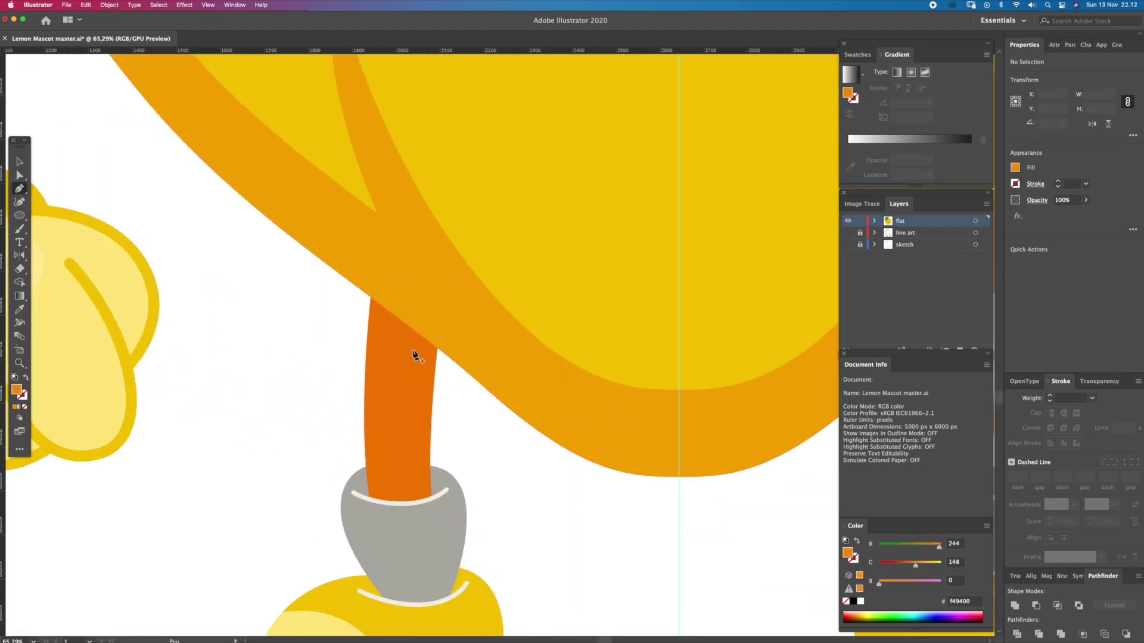
drag(380, 335, 380, 332)
drag(375, 448, 417, 469)
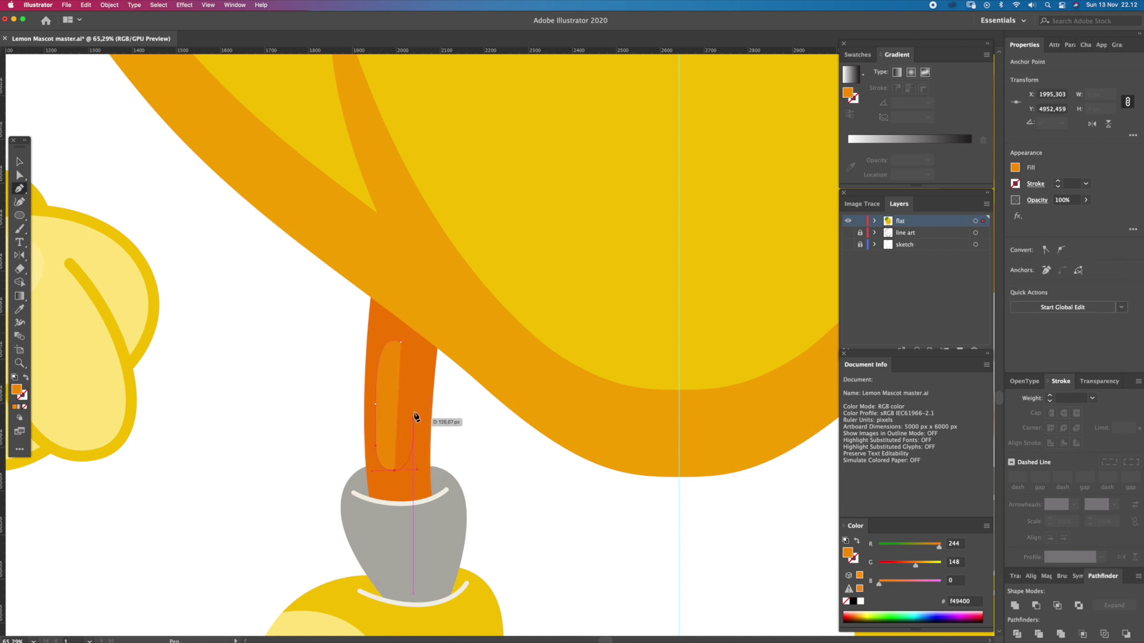
drag(400, 343, 403, 346)
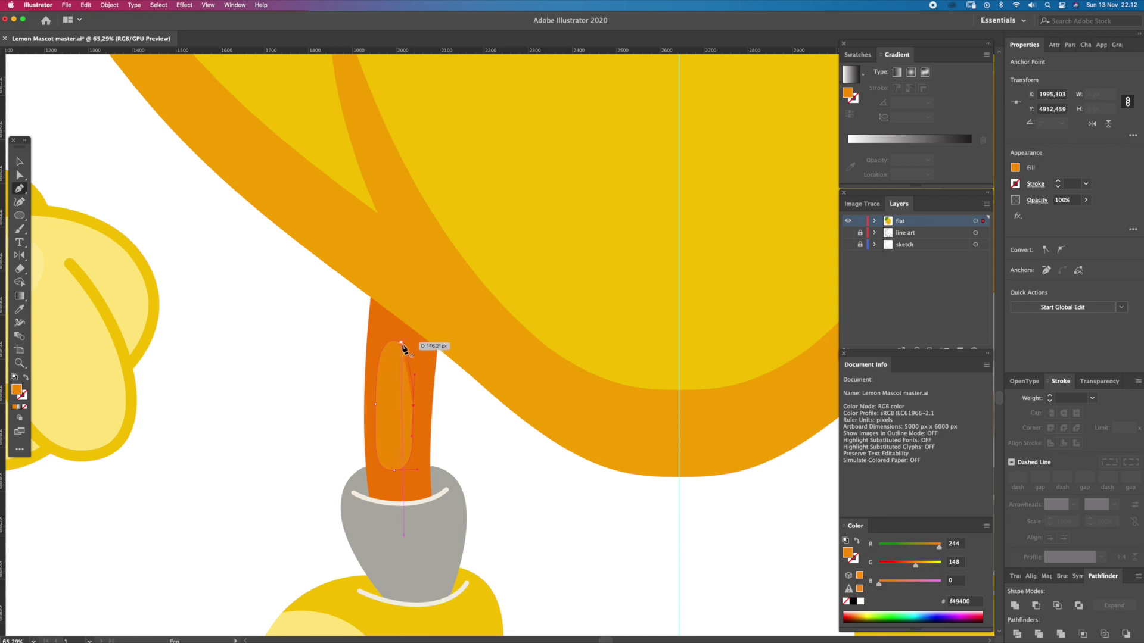
key(super+shift+a)
key(a)
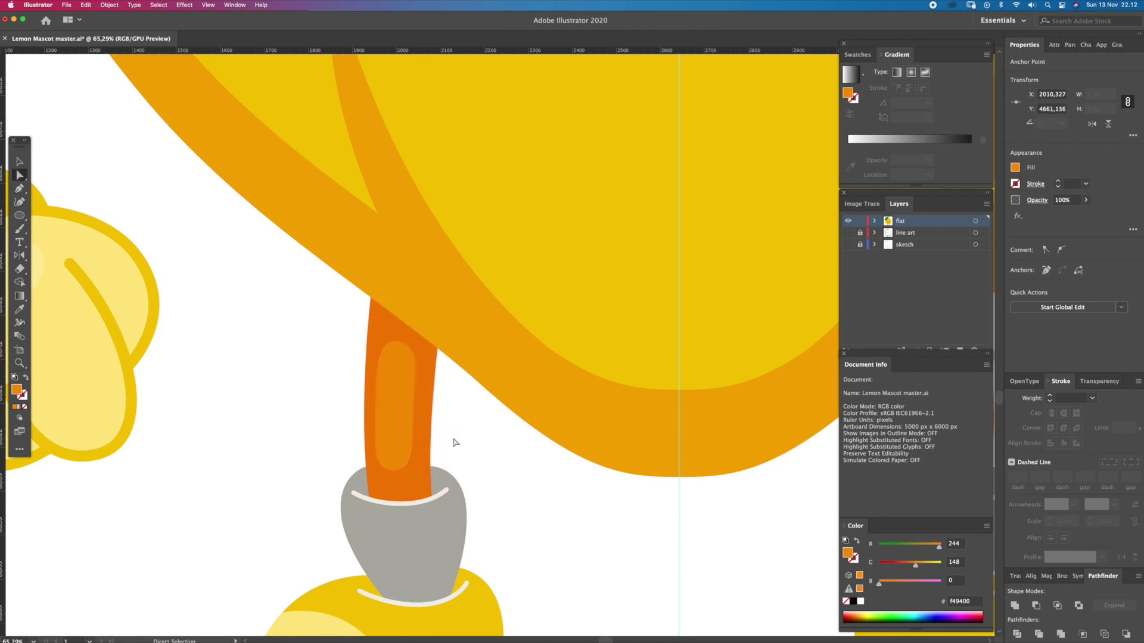
scroll(472, 347, down, 3)
drag(407, 329, 457, 372)
click(442, 364)
key(super+shift+a)
- Draw a curved pale-yellow highlight on the shoe toe using the toe's sampled colour
drag(527, 358, 449, 433)
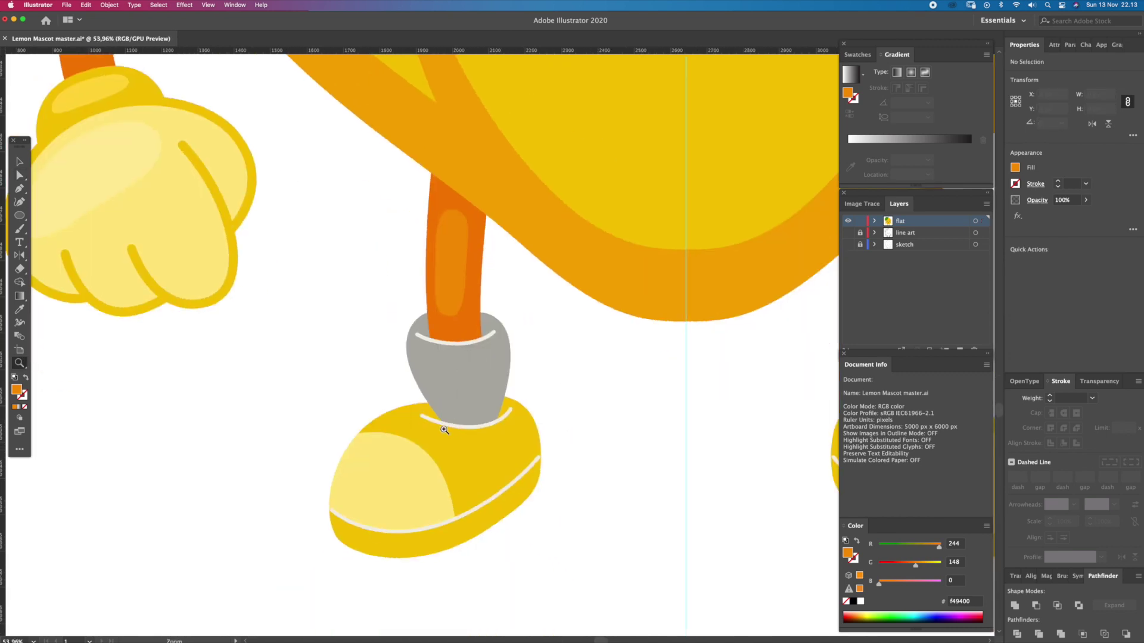
super+click(153, 225)
super+click(378, 462)
key(super+shift+a)
drag(377, 462, 435, 503)
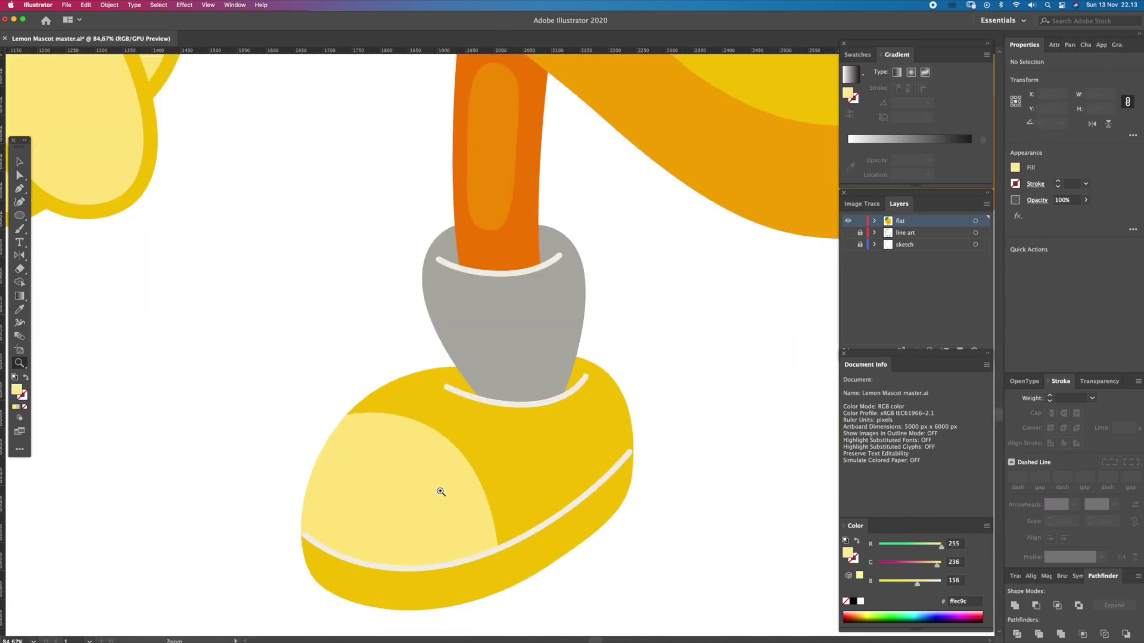
drag(377, 437, 341, 439)
drag(334, 507, 350, 526)
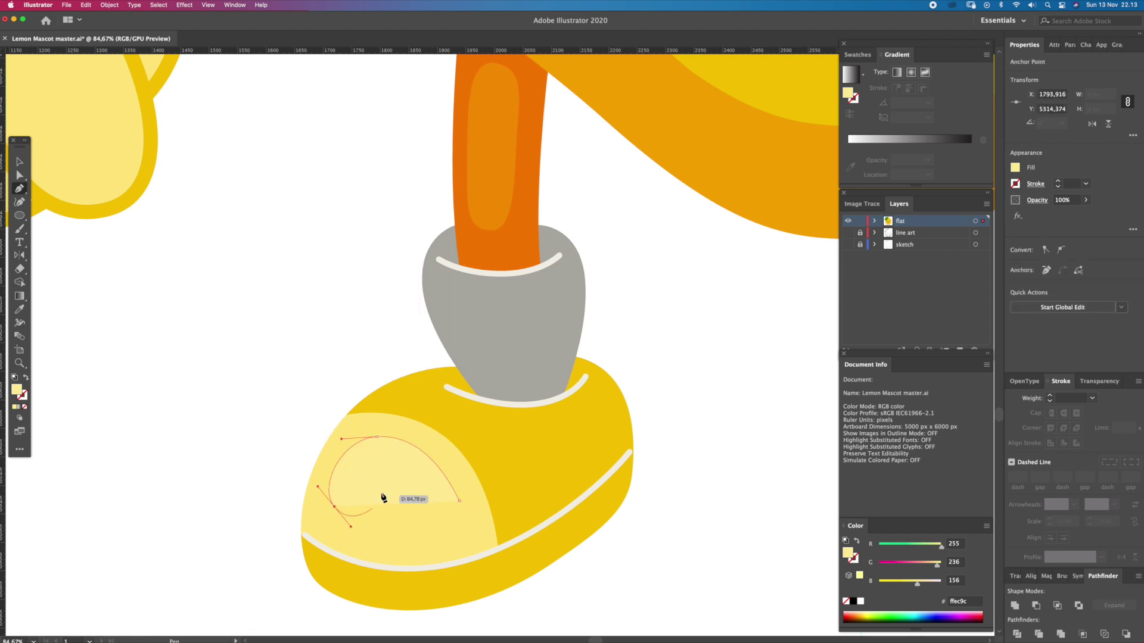
click(459, 500)
drag(459, 500, 453, 474)
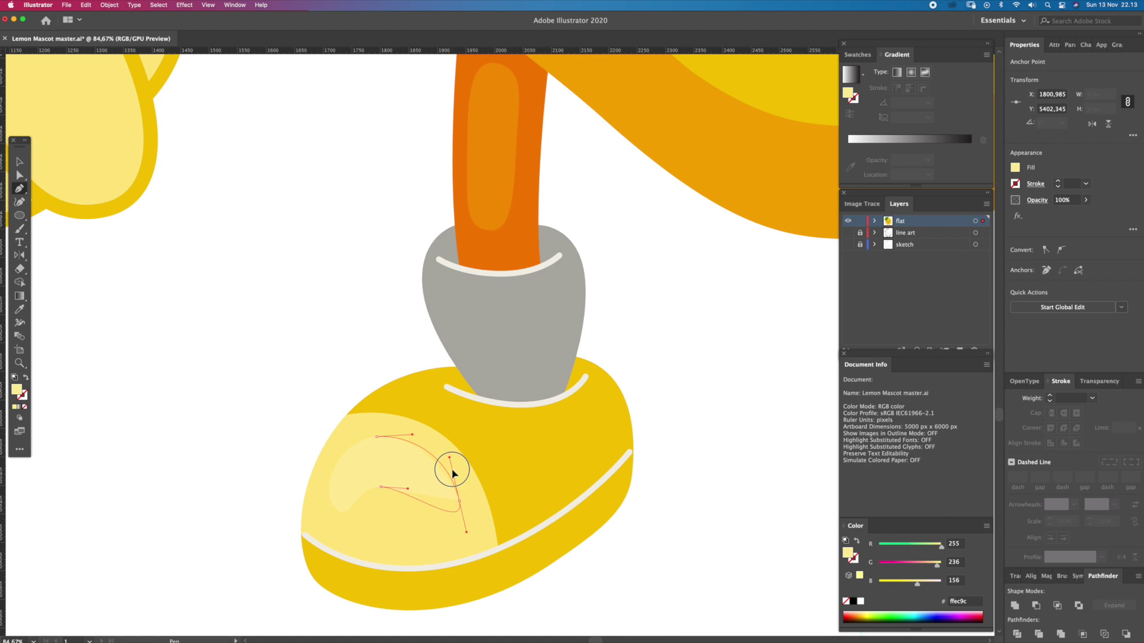
click(19, 175)
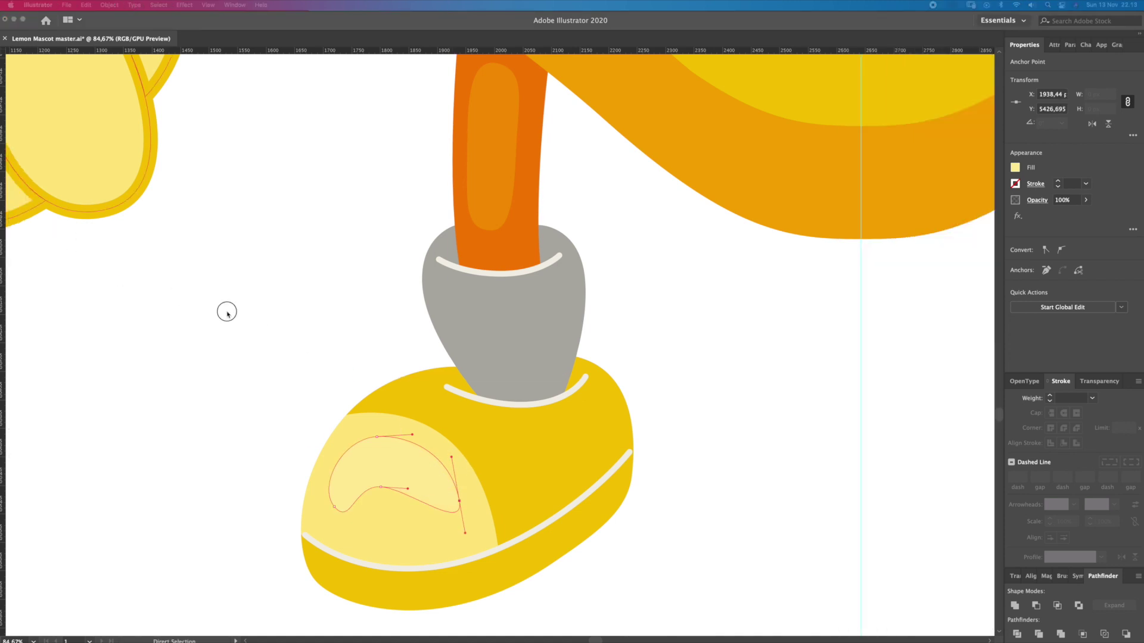
key(Tab)
- Check the whole foot and the cuff highlight, then zoom in on the shoe
click(347, 352)
alt+scroll(348, 352, down, 3)
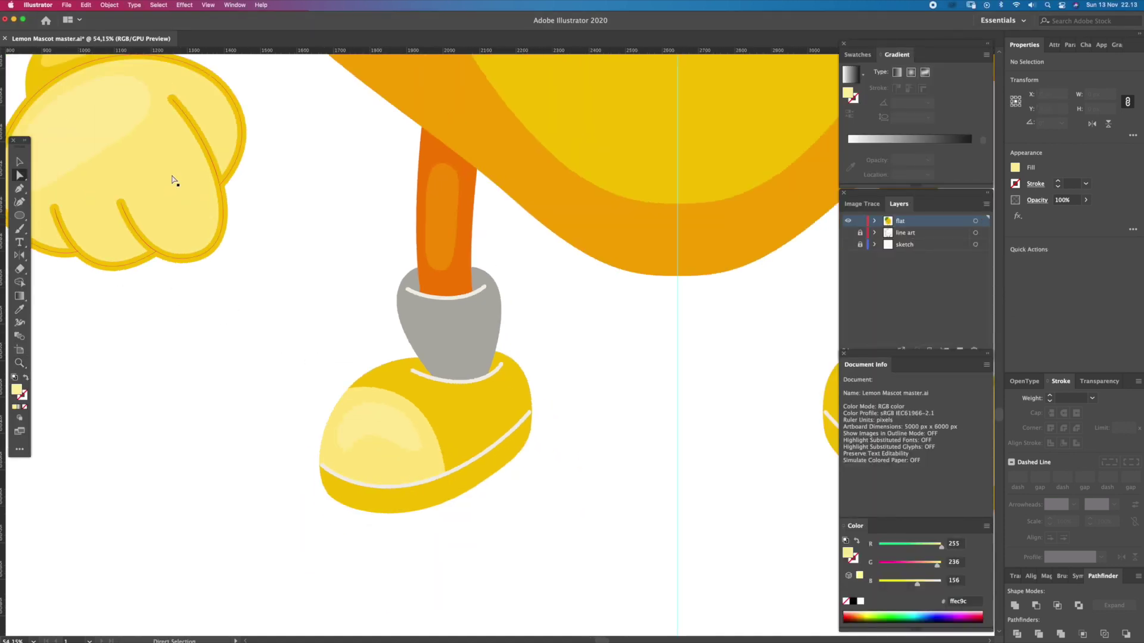
scroll(243, 216, up, 3)
scroll(243, 217, left, 2)
click(162, 149)
click(355, 254)
key(z)
drag(439, 320, 586, 492)
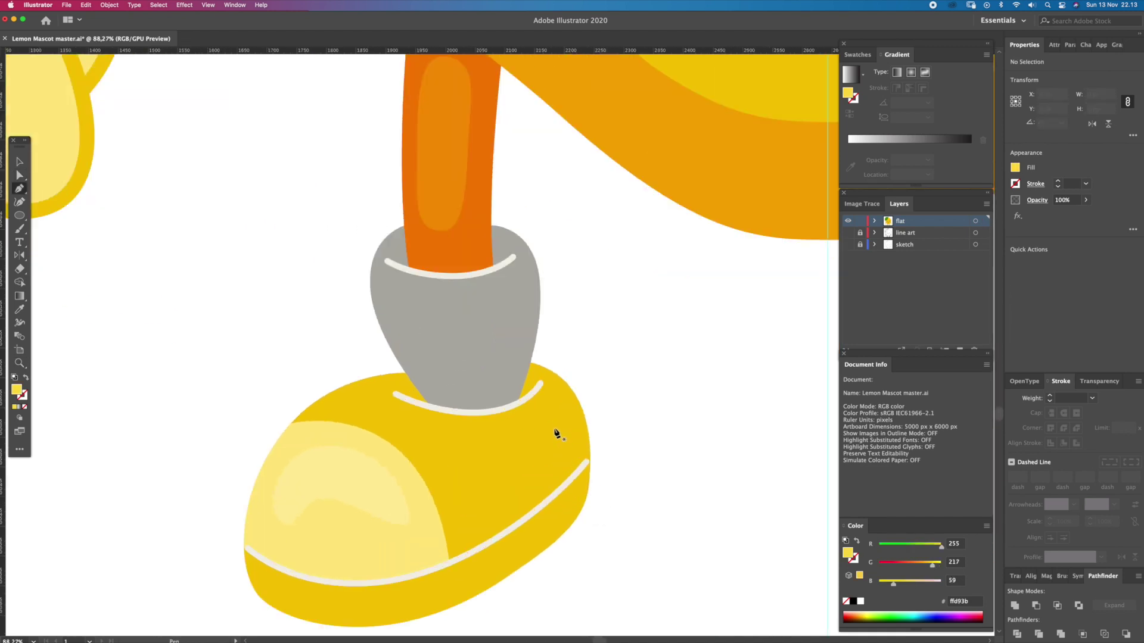
- Draw and reshape a curved highlight along the shoe's side
click(487, 438)
click(442, 438)
drag(450, 471, 472, 501)
mouse_move(557, 428)
mouse_down()
mouse_move(545, 404)
mouse_move(566, 427)
mouse_up()
key(a)
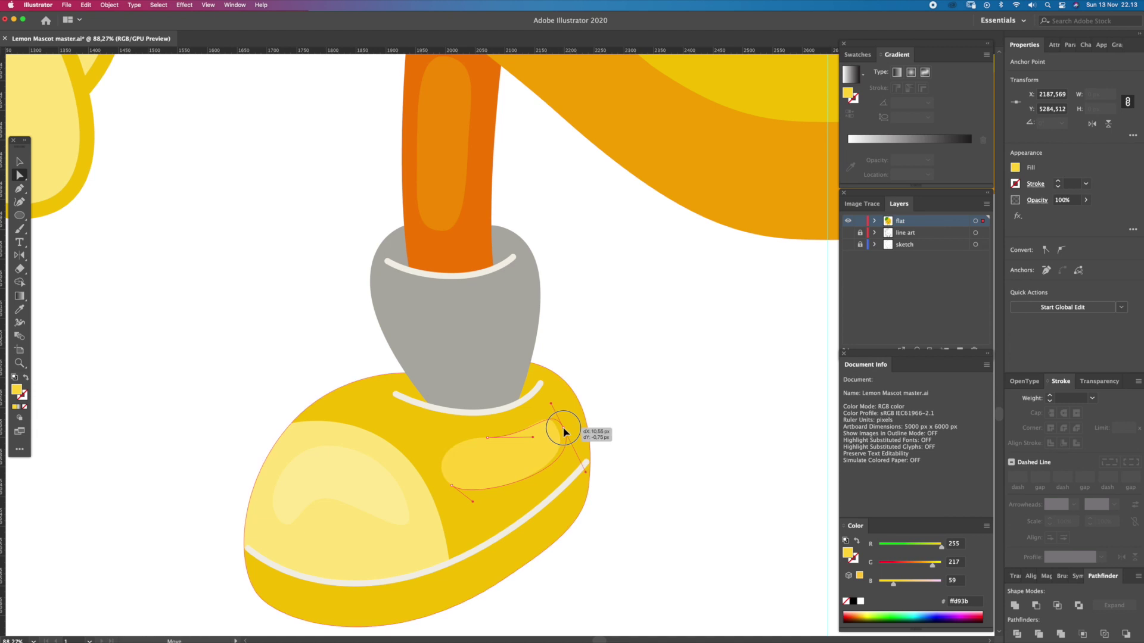
drag(474, 503, 481, 515)
click(617, 447)
click(556, 434)
click(633, 401)
- Pen an oval highlight shape on the sock
key(p)
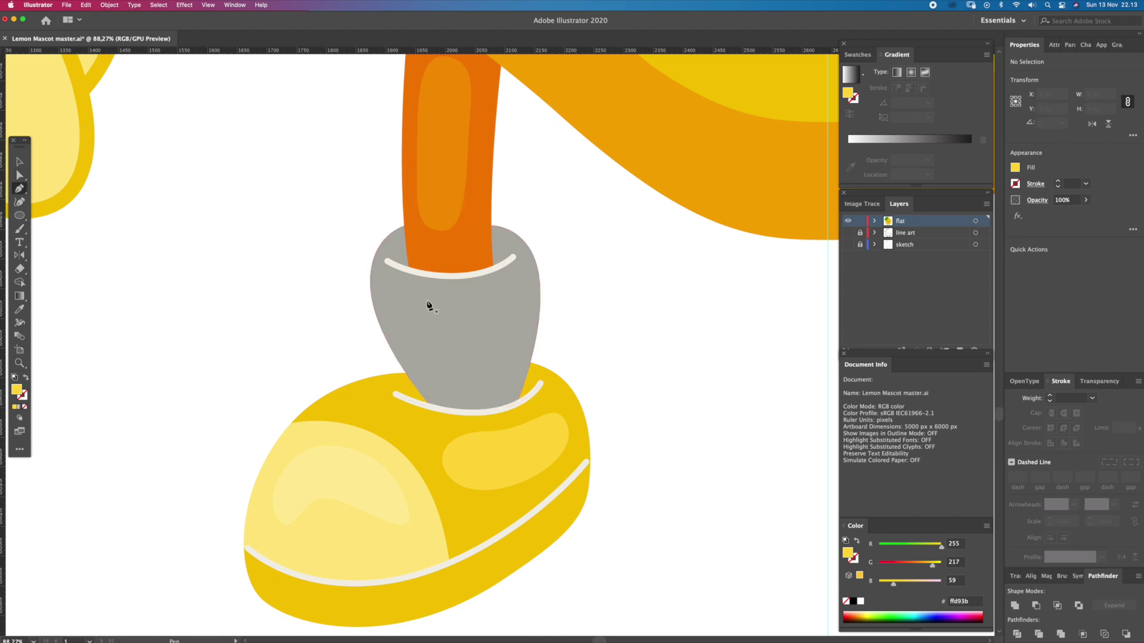
mouse_move(418, 339)
mouse_down()
mouse_move(447, 377)
mouse_move(474, 380)
mouse_up()
click(421, 369)
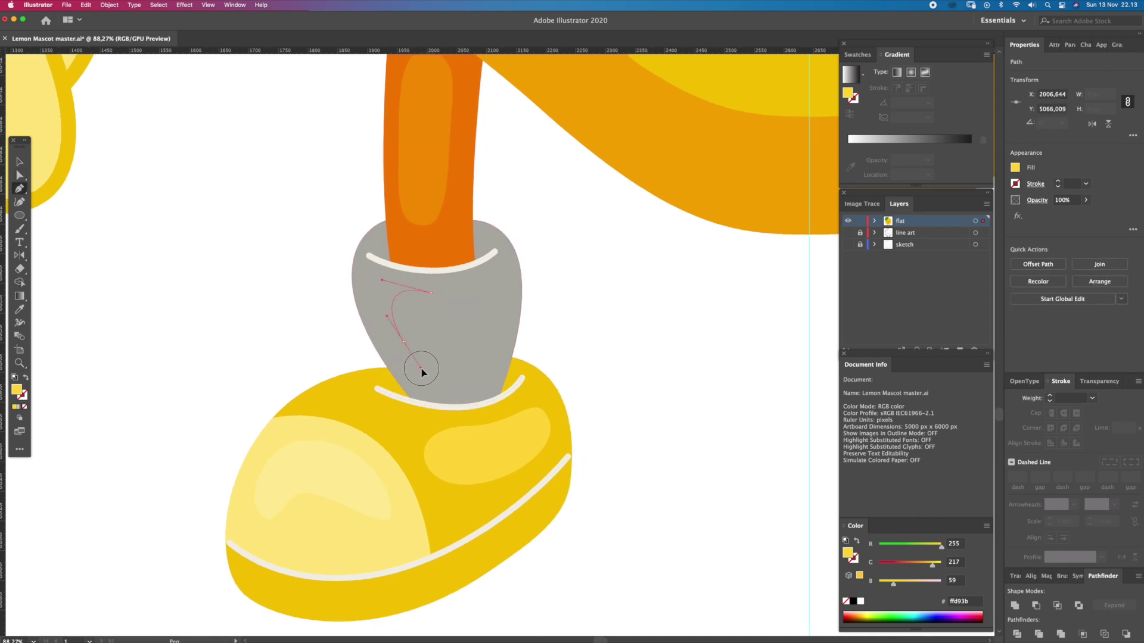
key(ctrl+z)
click(481, 360)
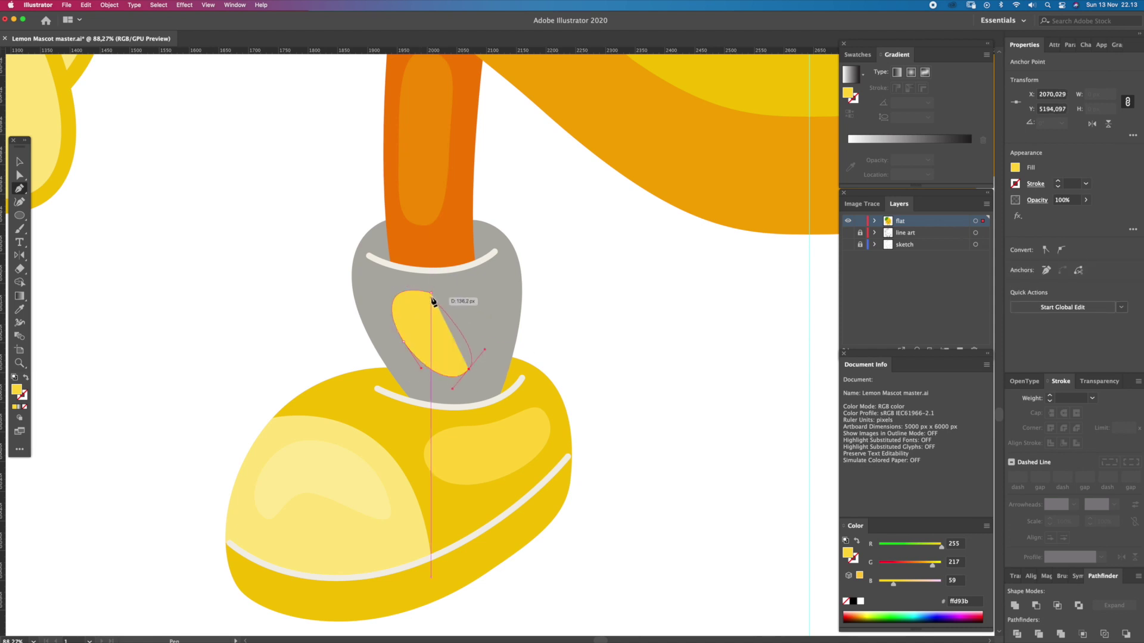
key(a)
drag(441, 336, 429, 338)
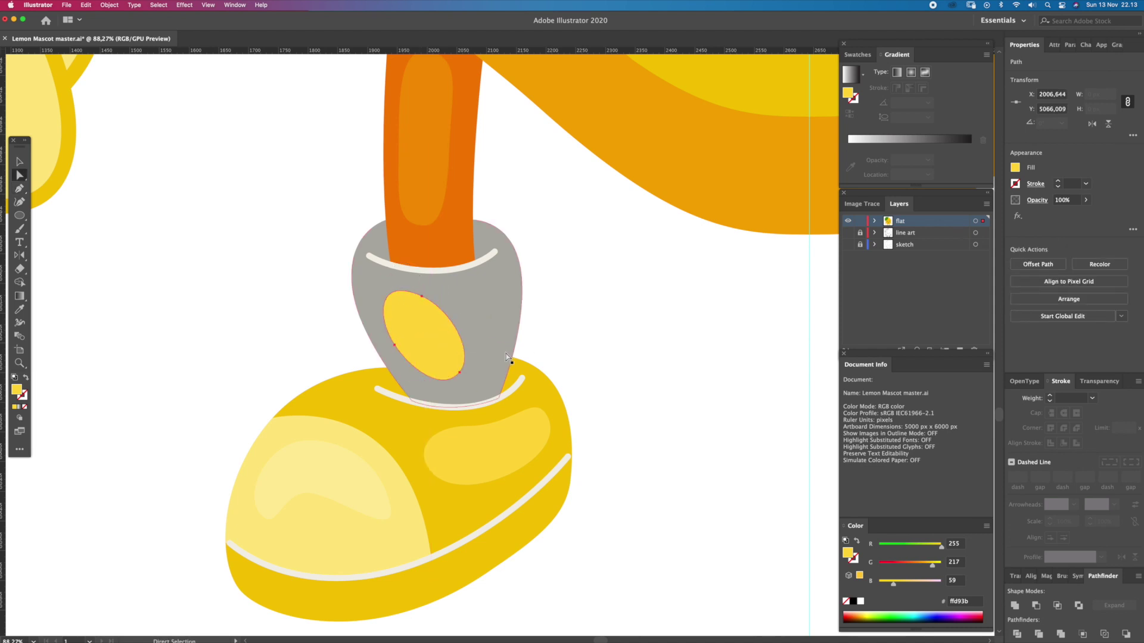
- Colour the sock oval light grey #d1d0c9 and recentre the whole mascot
key(i)
click(485, 324)
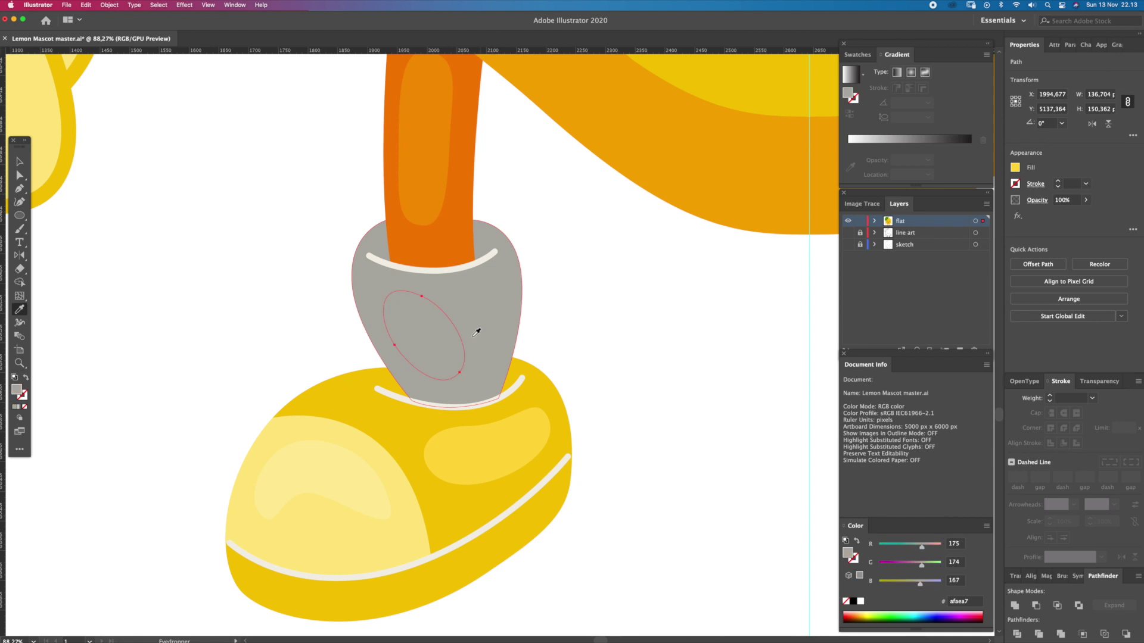
double_click(21, 390)
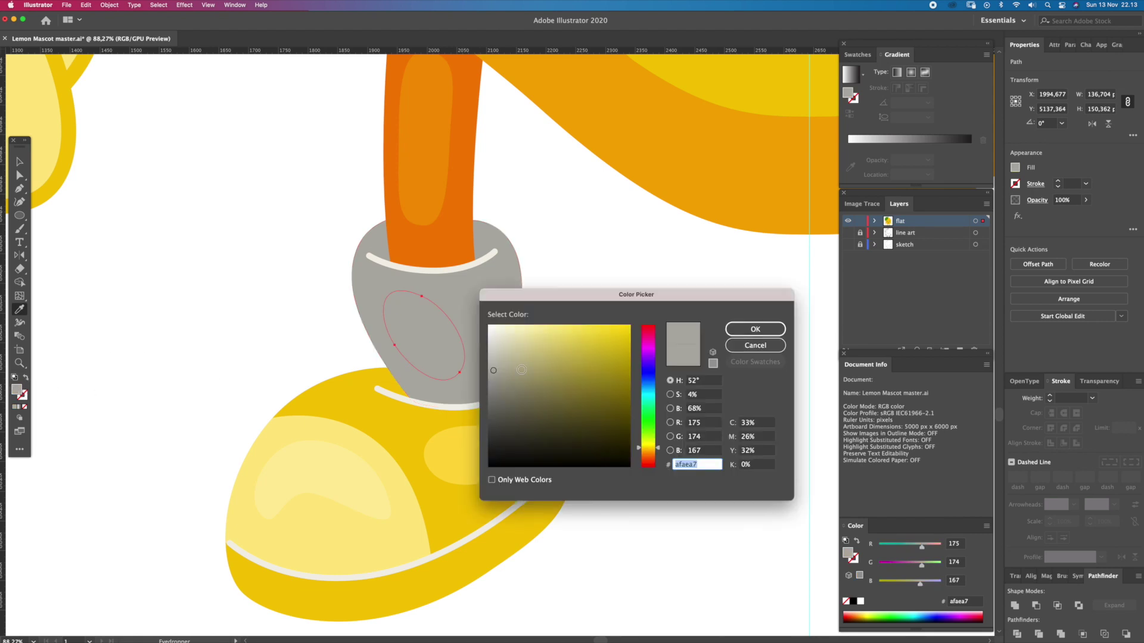
click(493, 348)
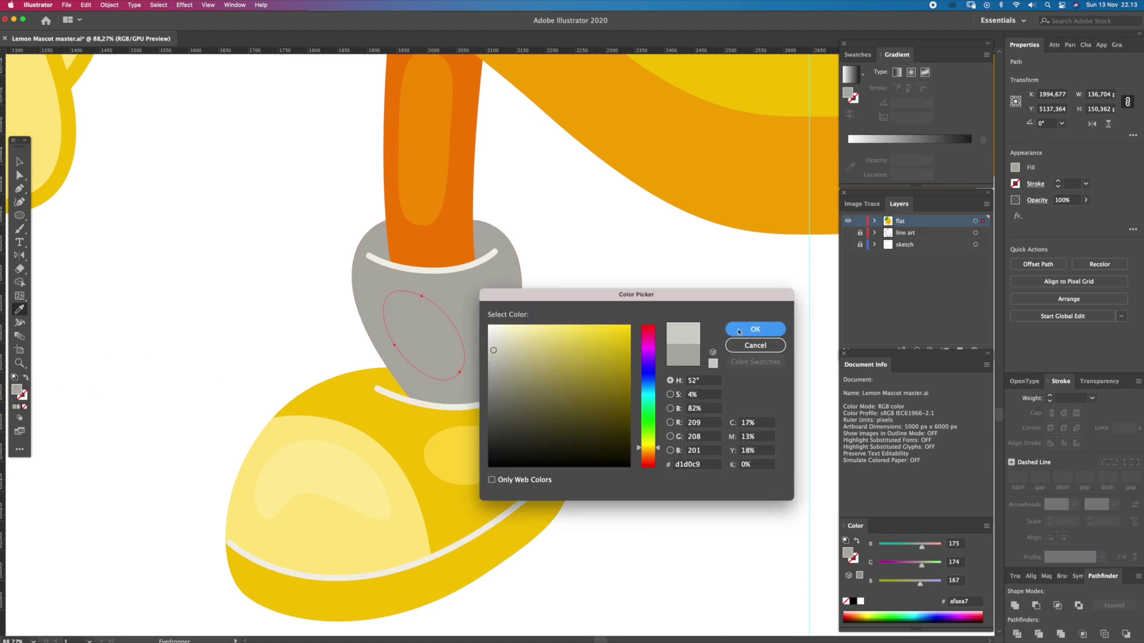
click(755, 329)
key(z)
key(ctrl+shift+a)
scroll(583, 323, down, 3)
scroll(583, 324, down, 5)
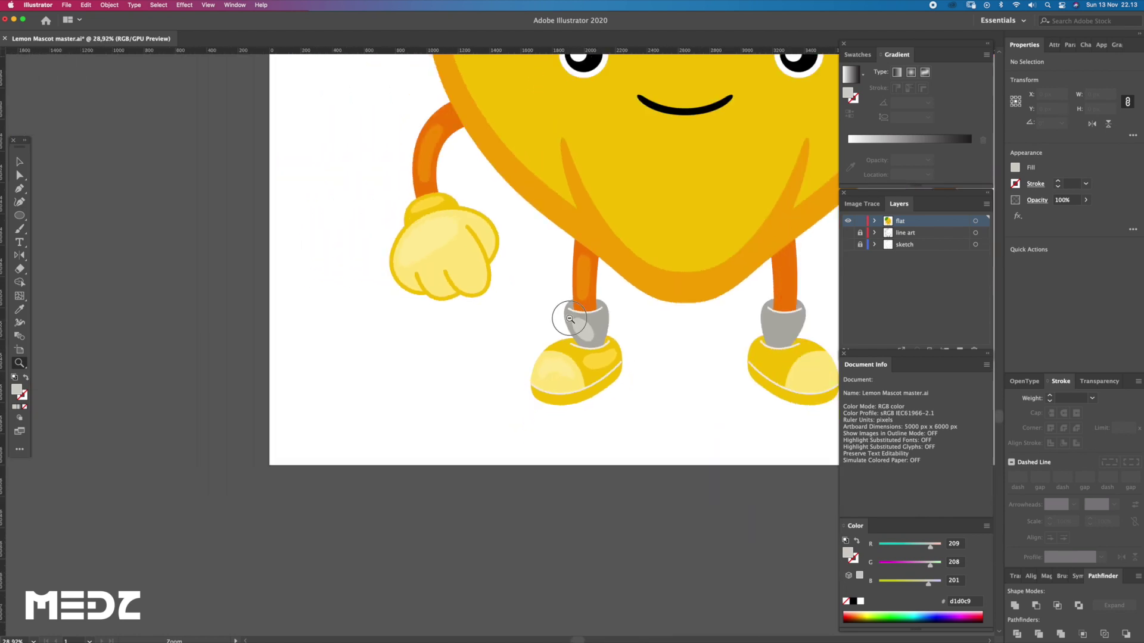
mouse_move(664, 317)
mouse_down()
mouse_move(547, 401)
mouse_move(476, 424)
mouse_up()
- Group the left foot, arm, hand and palm highlights and copy the group toward the right side
key(v)
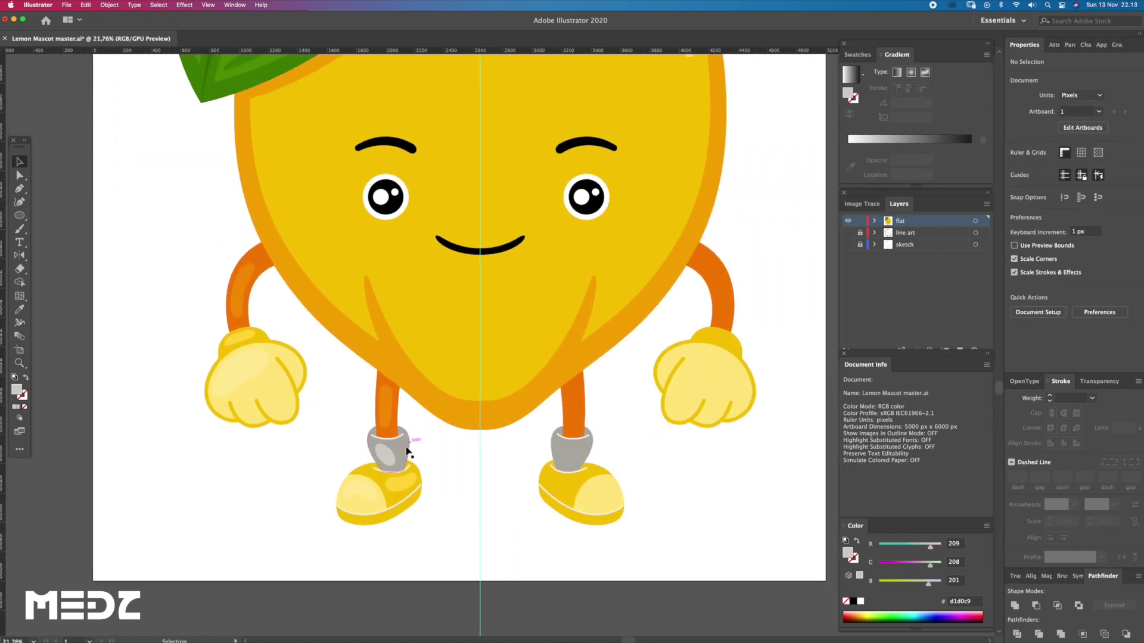
click(395, 448)
shift+click(400, 481)
shift+click(354, 488)
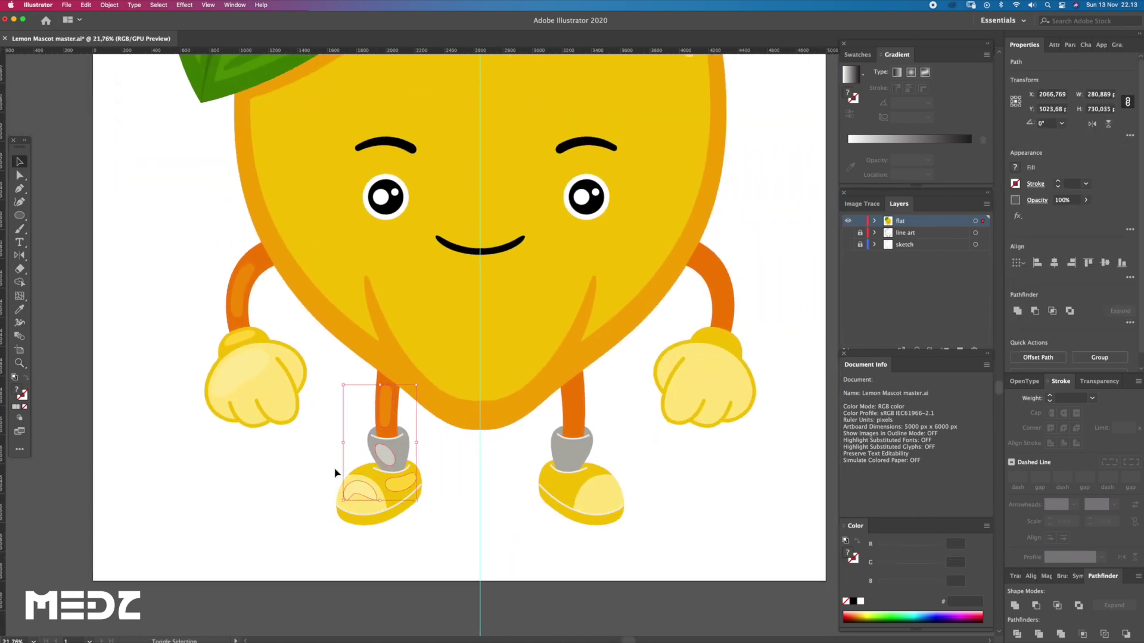
shift+click(250, 381)
shift+click(241, 338)
shift+click(236, 307)
key(a)
key(ctrl+g)
key(v)
drag(250, 371, 471, 370)
- Reflect the highlight copy onto the right limbs and nudge it 1 px right
key(z)
alt+click(507, 354)
scroll(453, 268, right, 3)
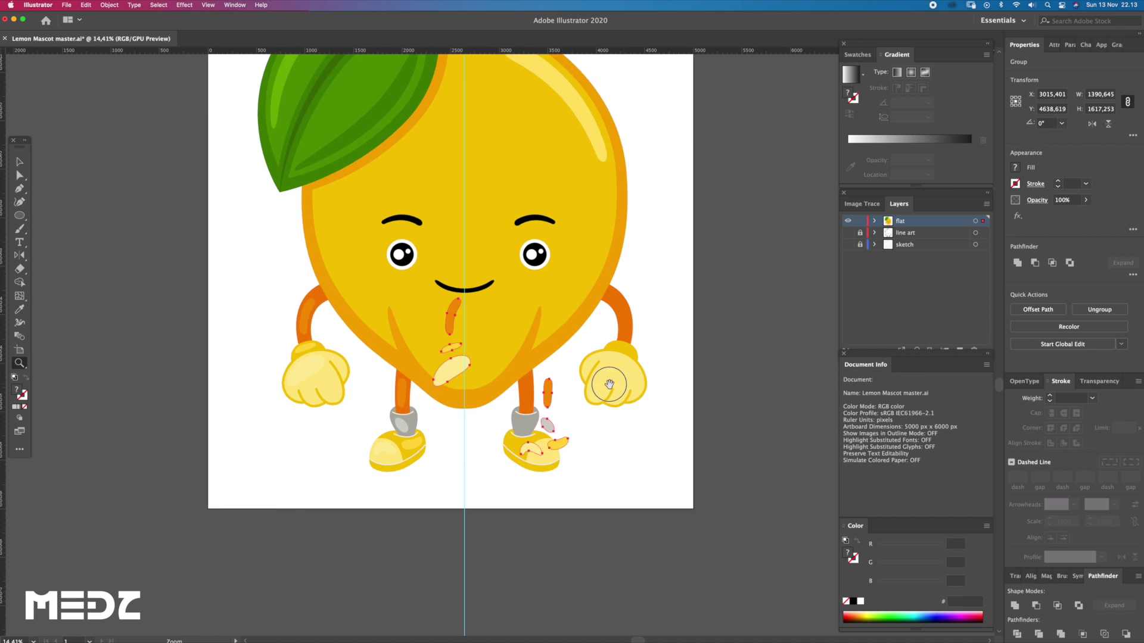
alt+scroll(453, 268, up, 2)
key(v)
click(24, 259)
mouse_move(524, 409)
mouse_down()
mouse_move(498, 395)
mouse_move(569, 394)
mouse_up()
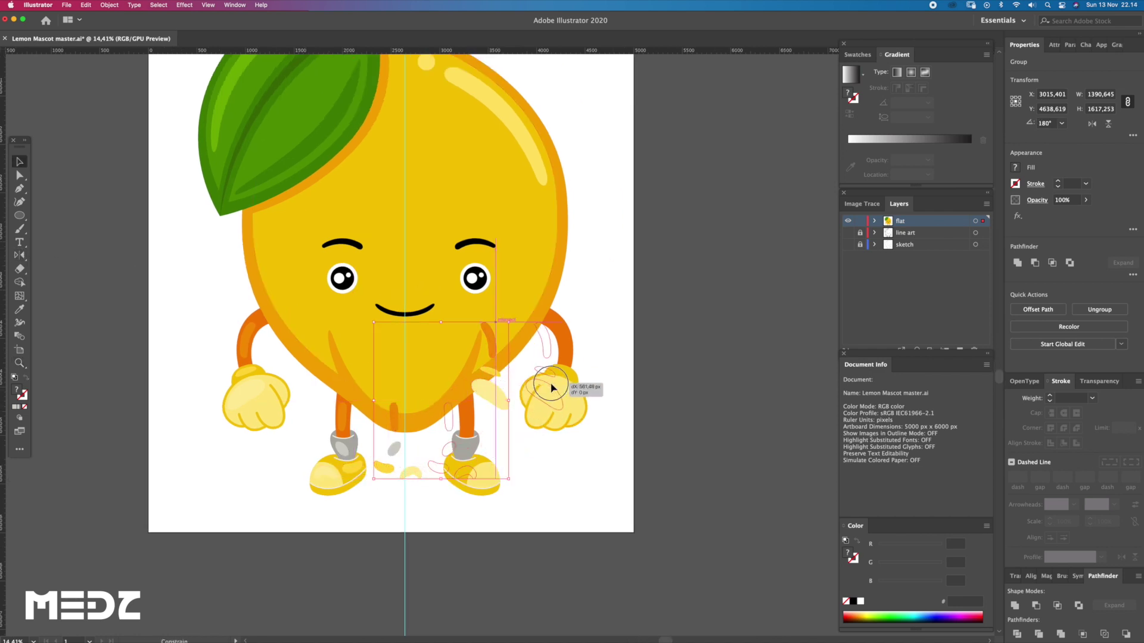
alt+scroll(476, 429, up, 4)
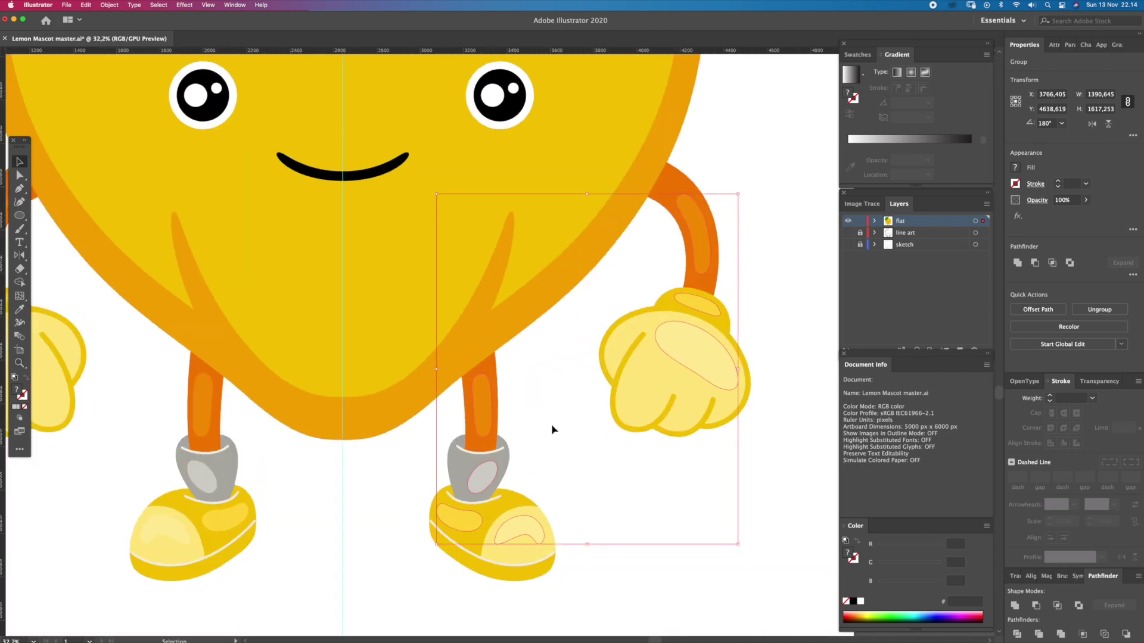
key(Right)
click(550, 348)
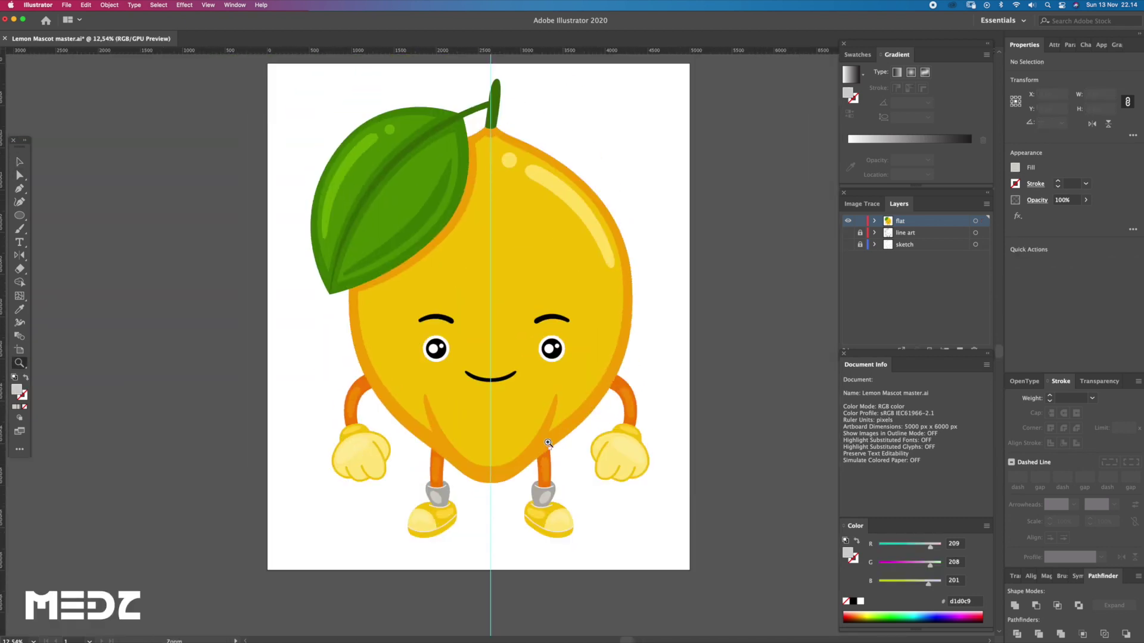
key(a)
click(549, 434)
- Pen one half of an orange tongue shape beneath the smile
key(z)
click(601, 409)
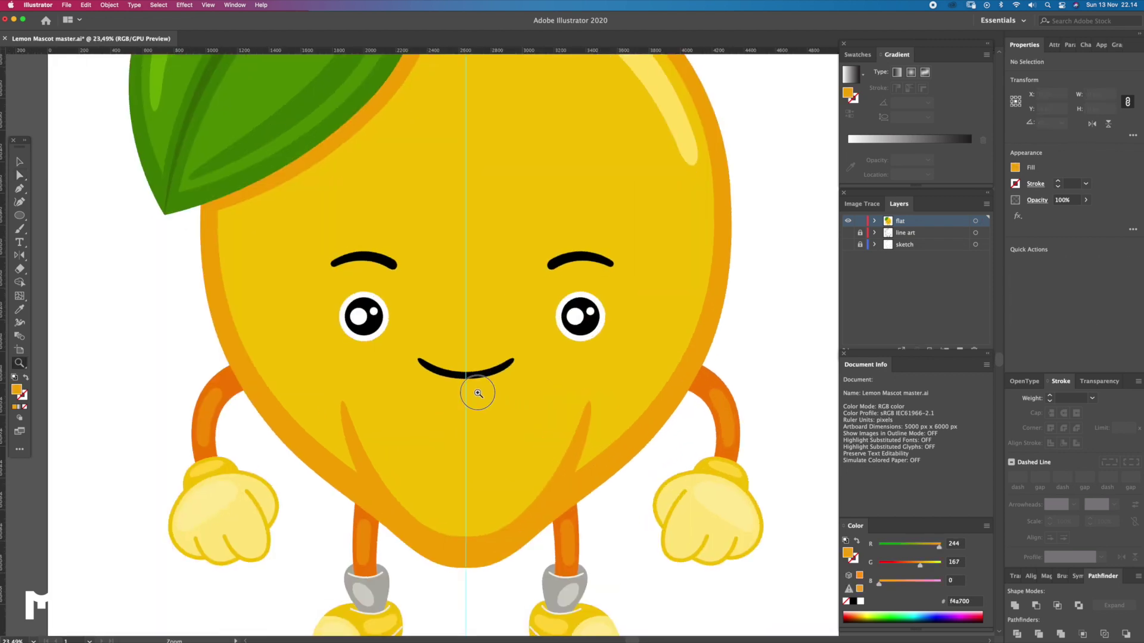
click(478, 388)
drag(447, 386, 510, 445)
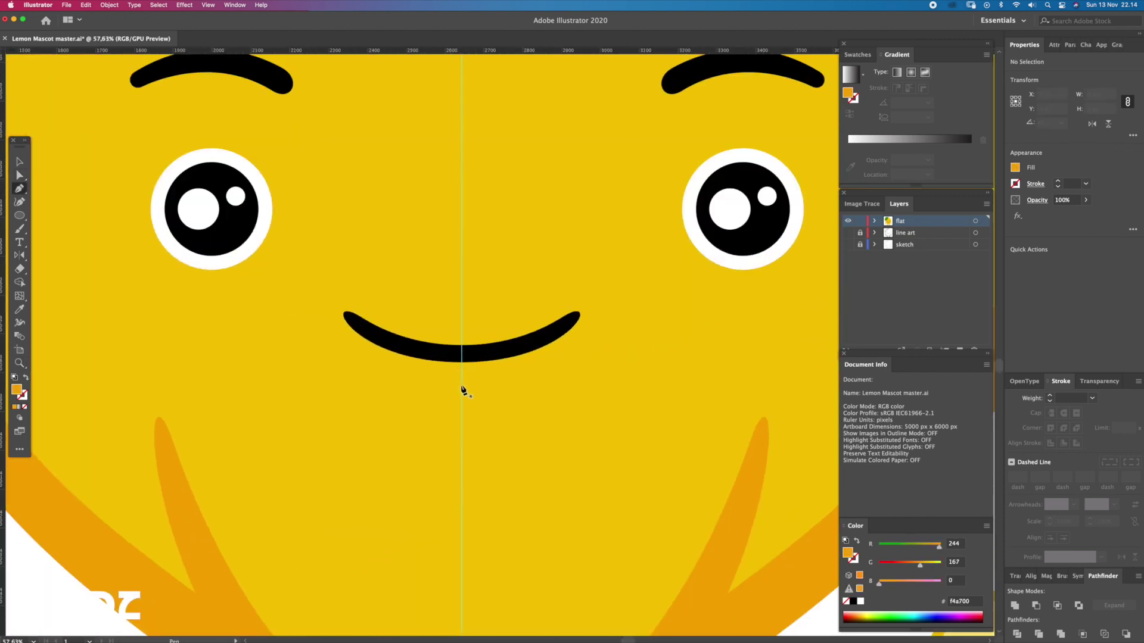
drag(425, 400, 386, 386)
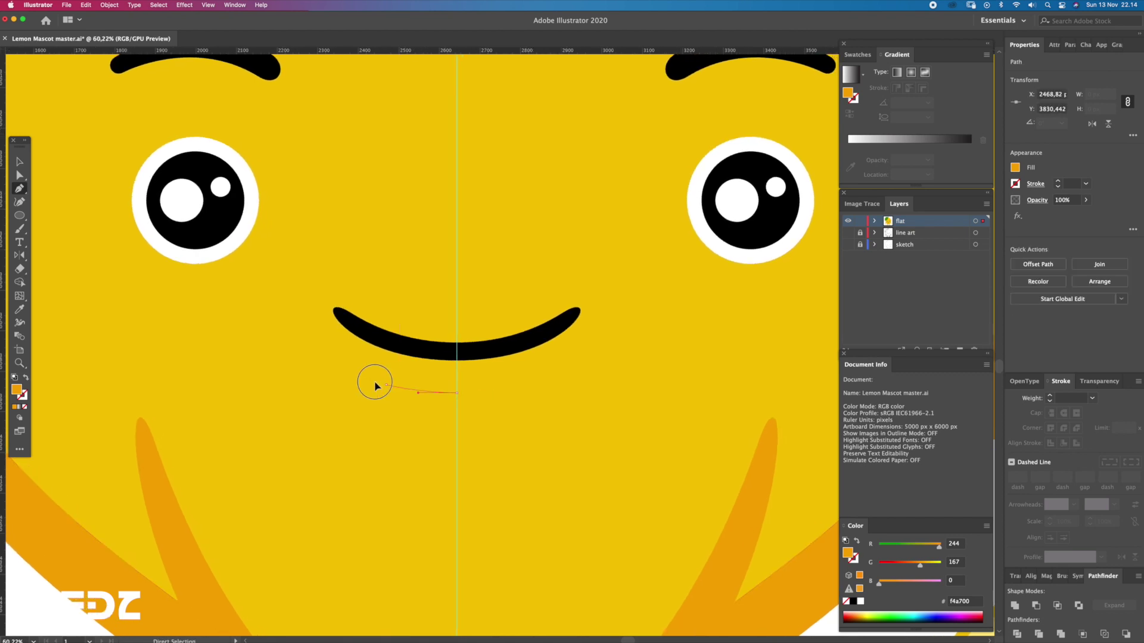
key(super+z)
drag(382, 384, 398, 388)
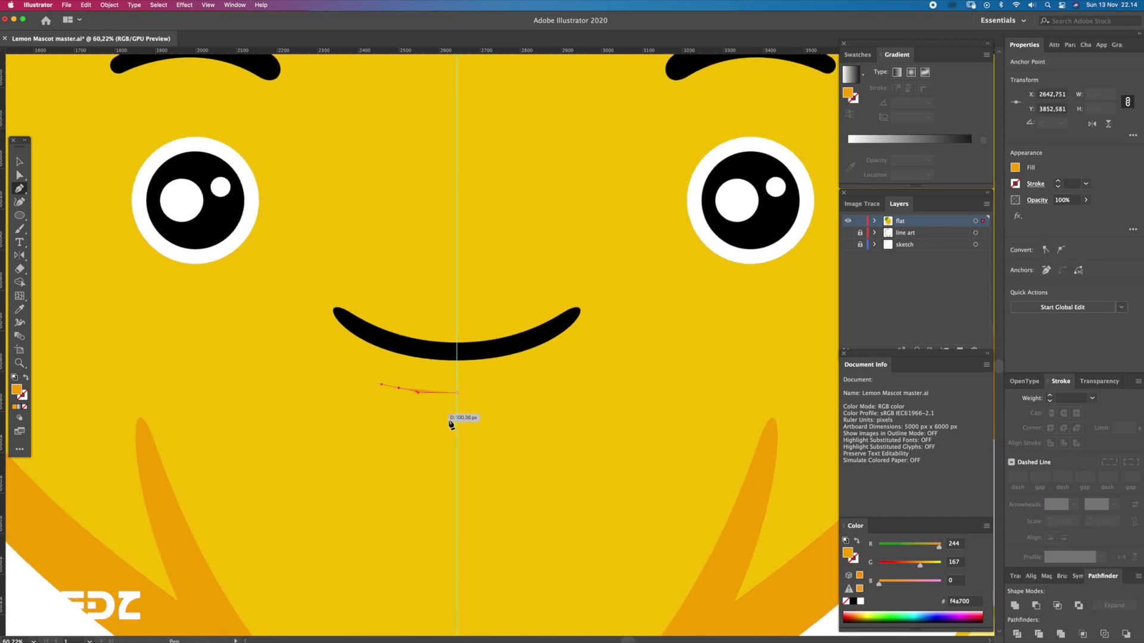
drag(456, 427, 505, 429)
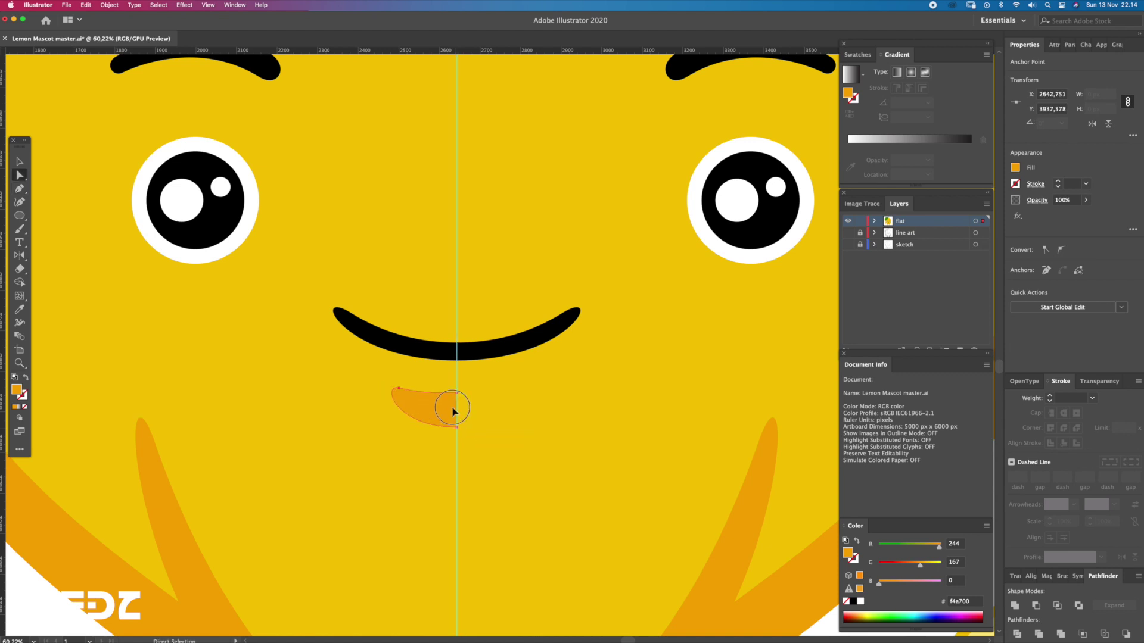
key(z)
click(465, 397)
key(a)
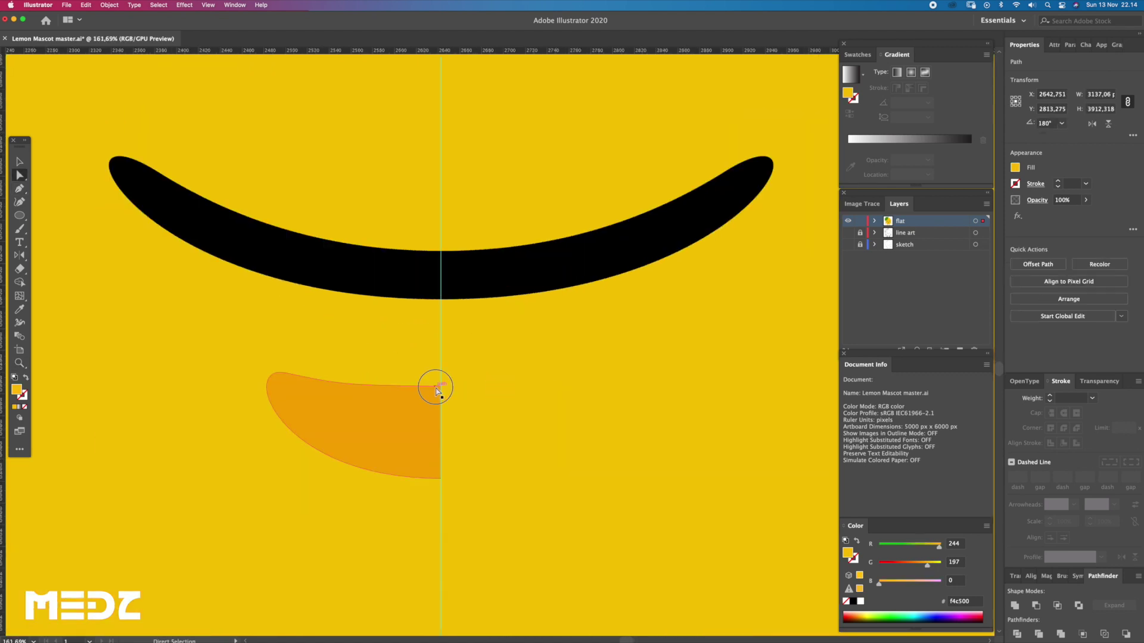
click(440, 393)
- Duplicate the tongue half, mirror it horizontally, align it at centre and Unite both
drag(397, 406, 552, 407)
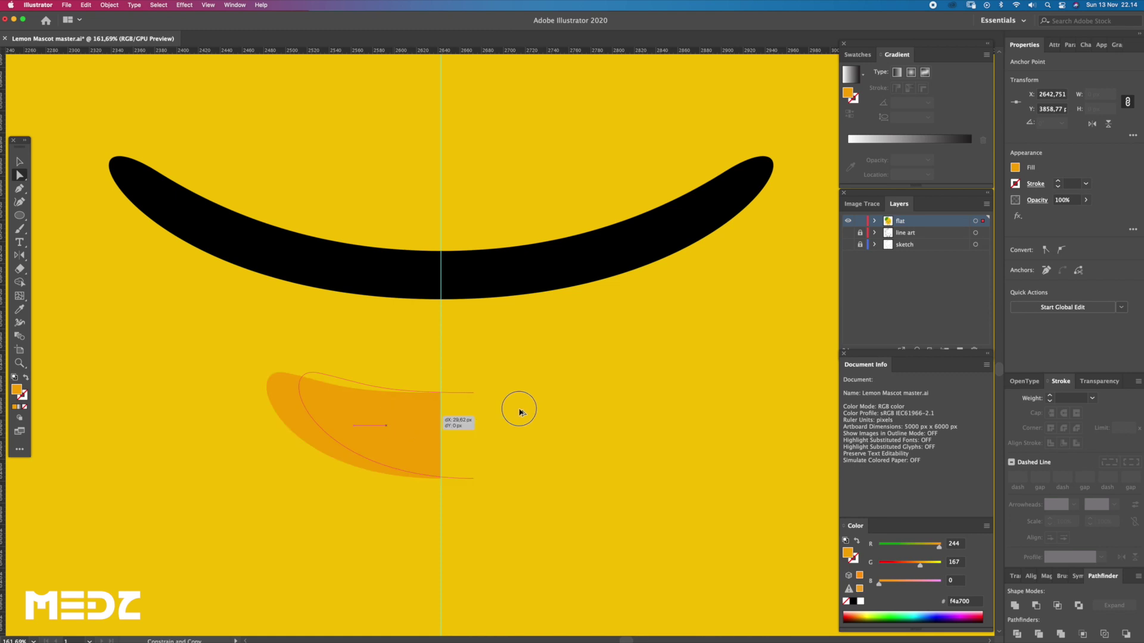
drag(649, 476, 437, 427)
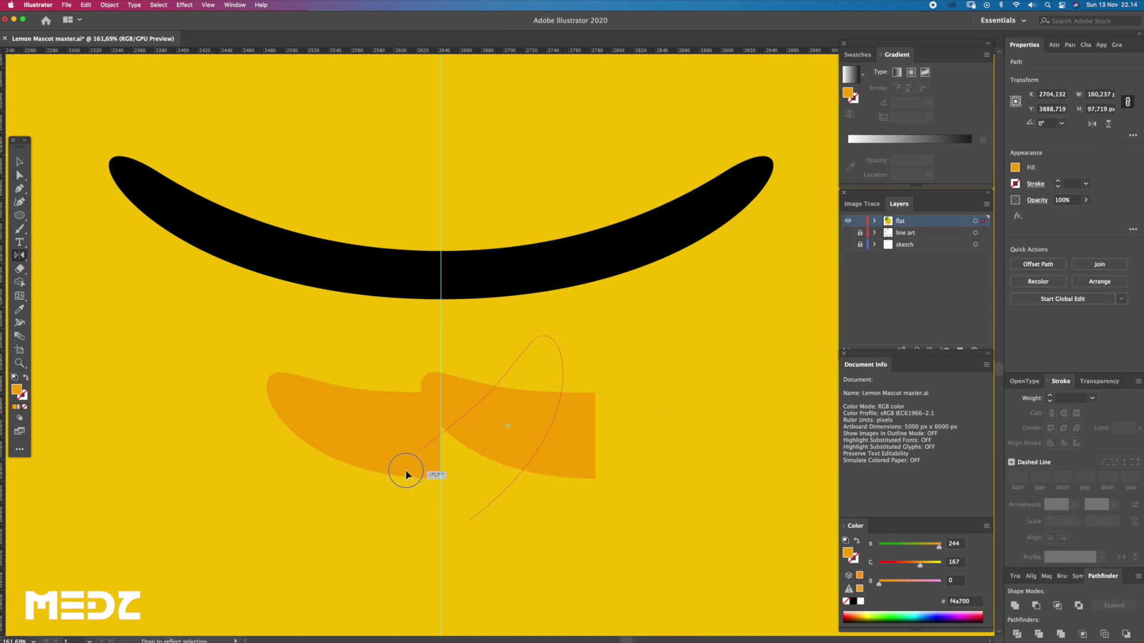
mouse_move(478, 430)
mouse_down()
mouse_move(527, 430)
mouse_move(459, 425)
mouse_move(569, 492)
mouse_up()
key(q)
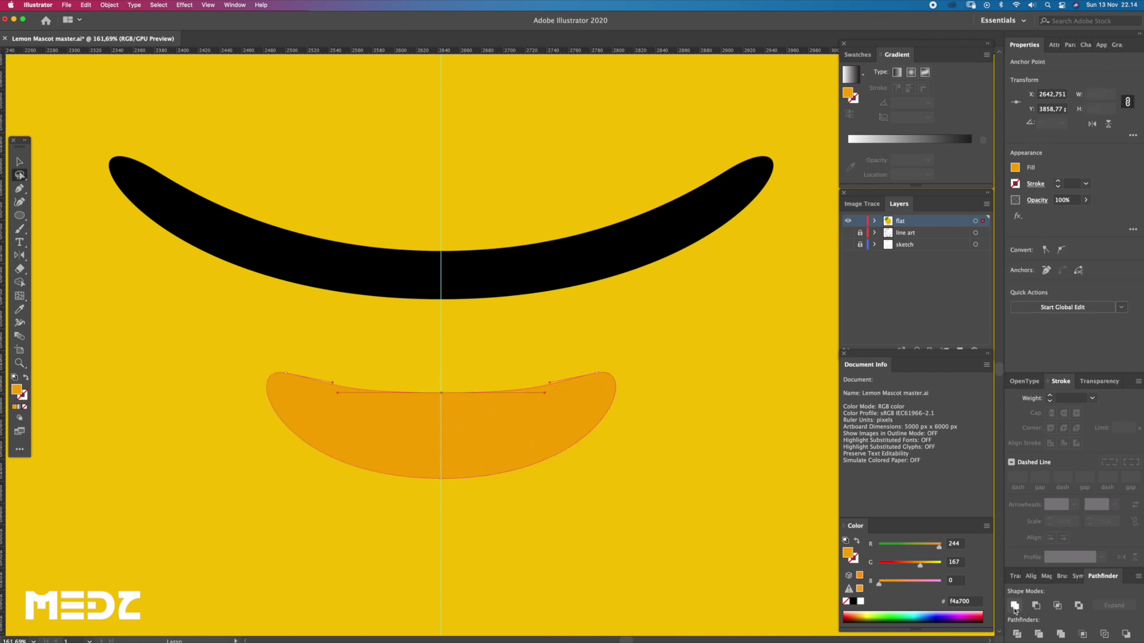
click(1015, 605)
- Zoom out to check the merged tongue shape on the whole mascot
key(v)
key(z)
alt+click(542, 417)
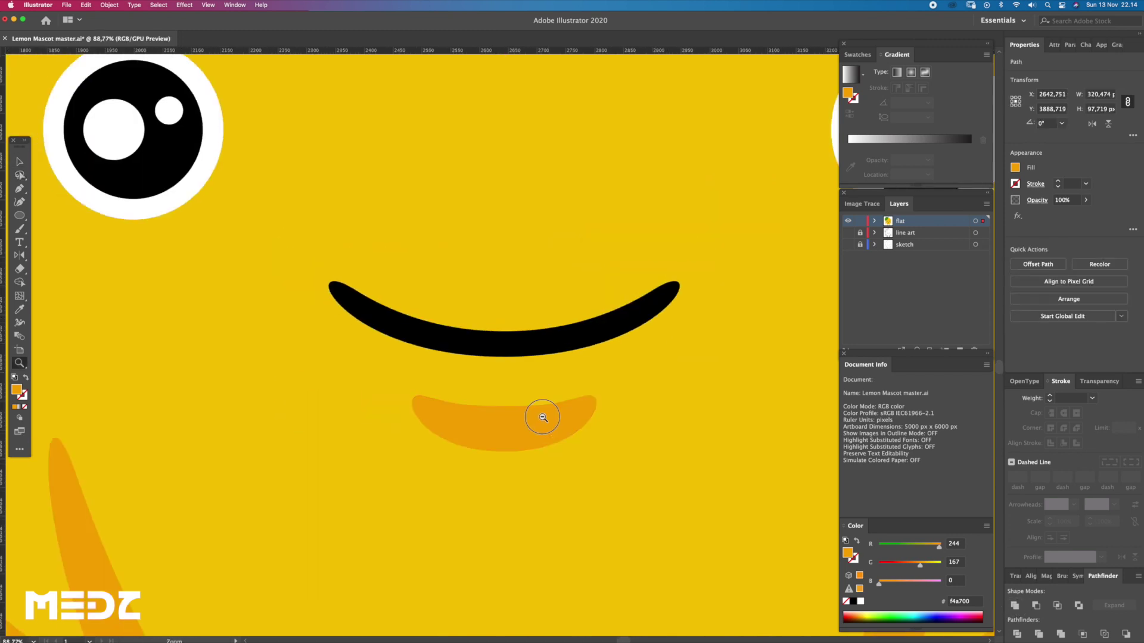
drag(542, 417, 574, 430)
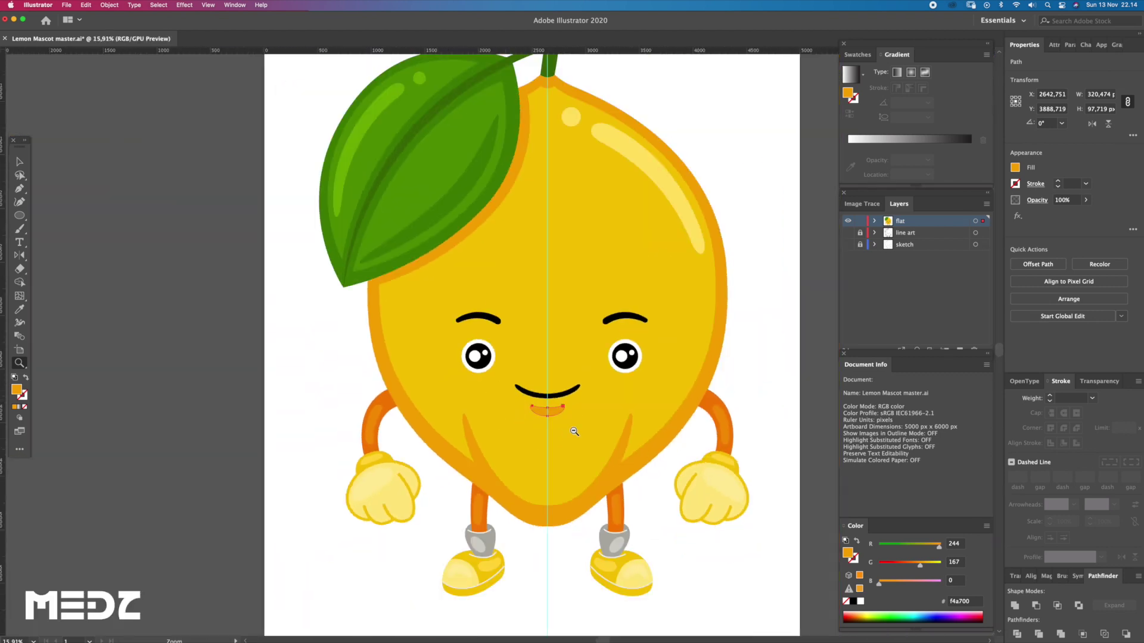
key(a)
click(696, 460)
click(768, 411)
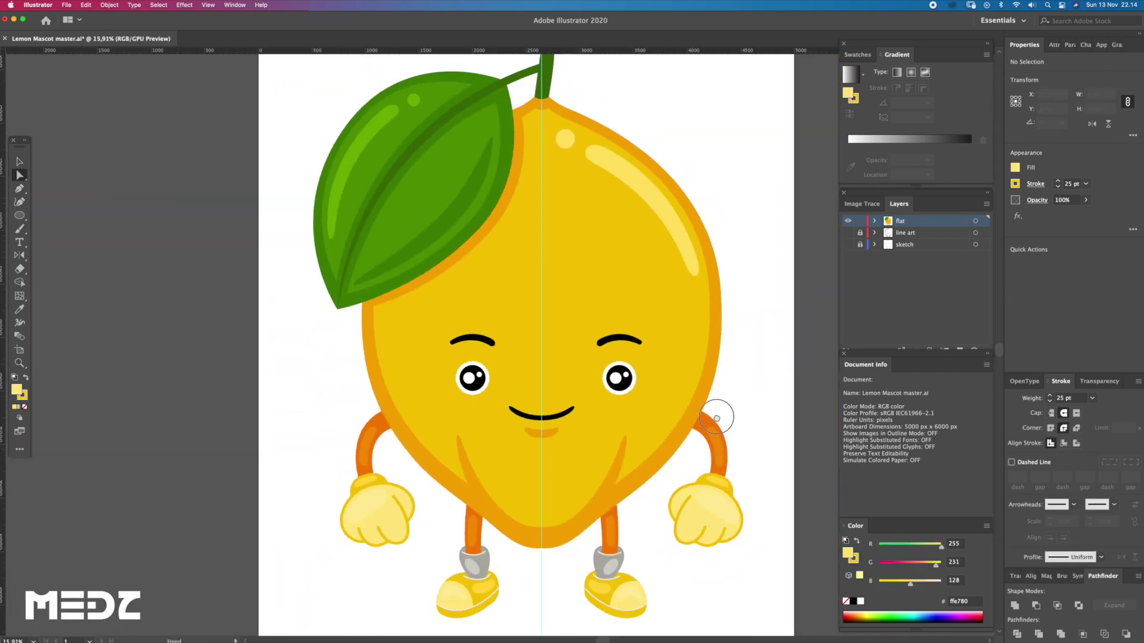
scroll(723, 411, up, 3)
scroll(723, 411, right, 2)
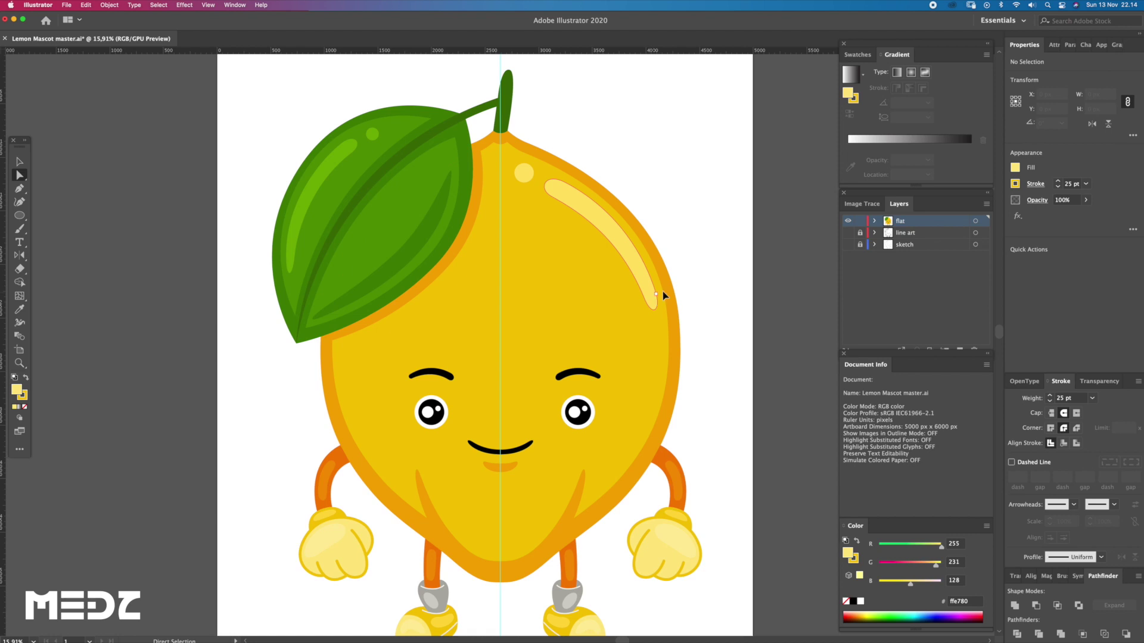
- Draw a pale yellow blush oval just below the left eye
key(z)
click(453, 477)
scroll(440, 423, down, 3)
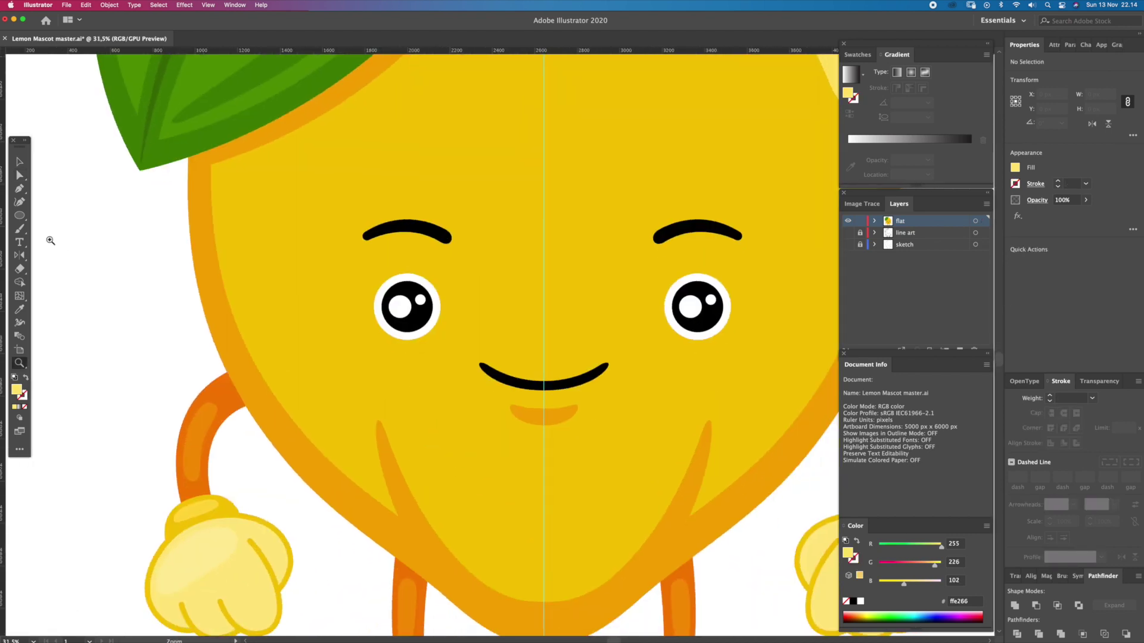
click(20, 215)
drag(334, 358, 376, 376)
key(a)
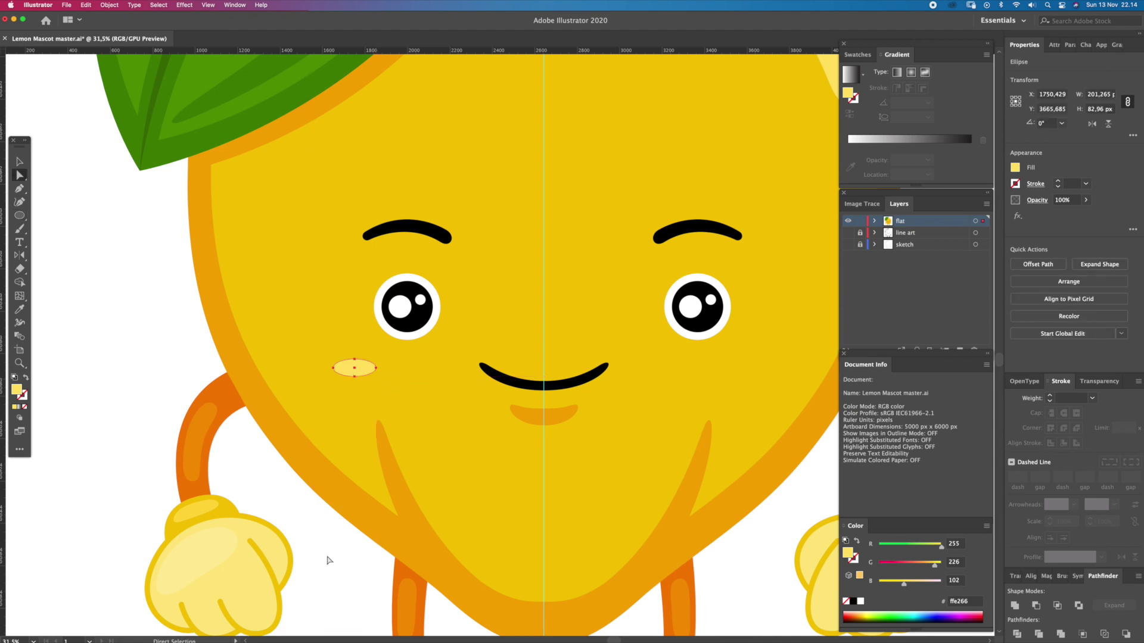
- Copy the blush oval onto the right cheek and shift it slightly left
drag(379, 416, 248, 398)
key(v)
drag(225, 350, 645, 350)
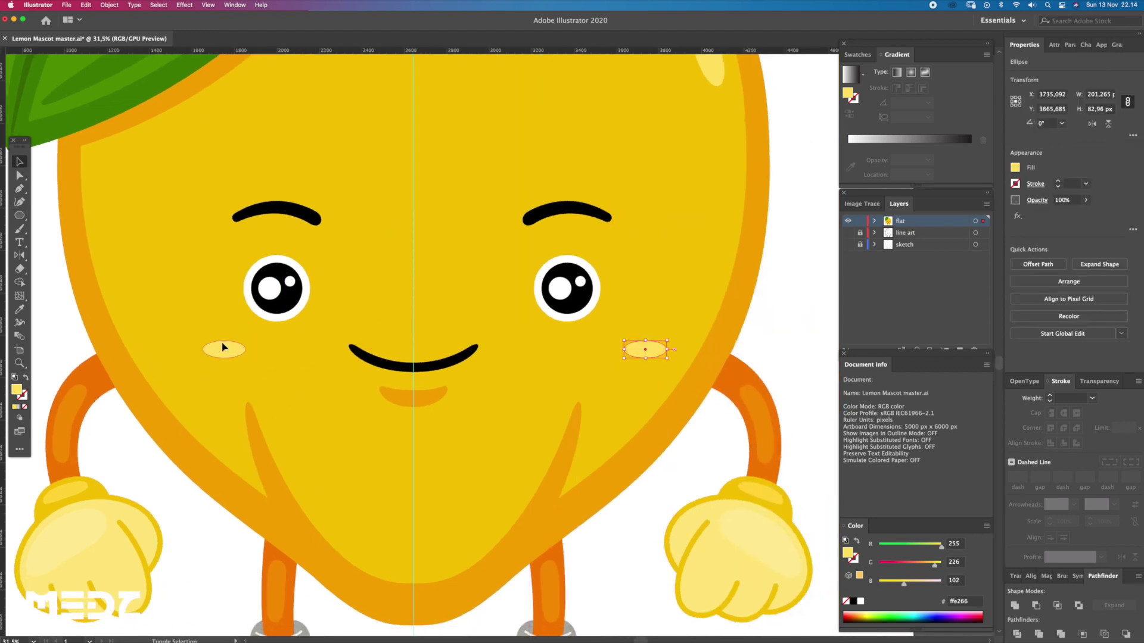
shift+click(225, 350)
click(656, 381)
drag(645, 350, 629, 350)
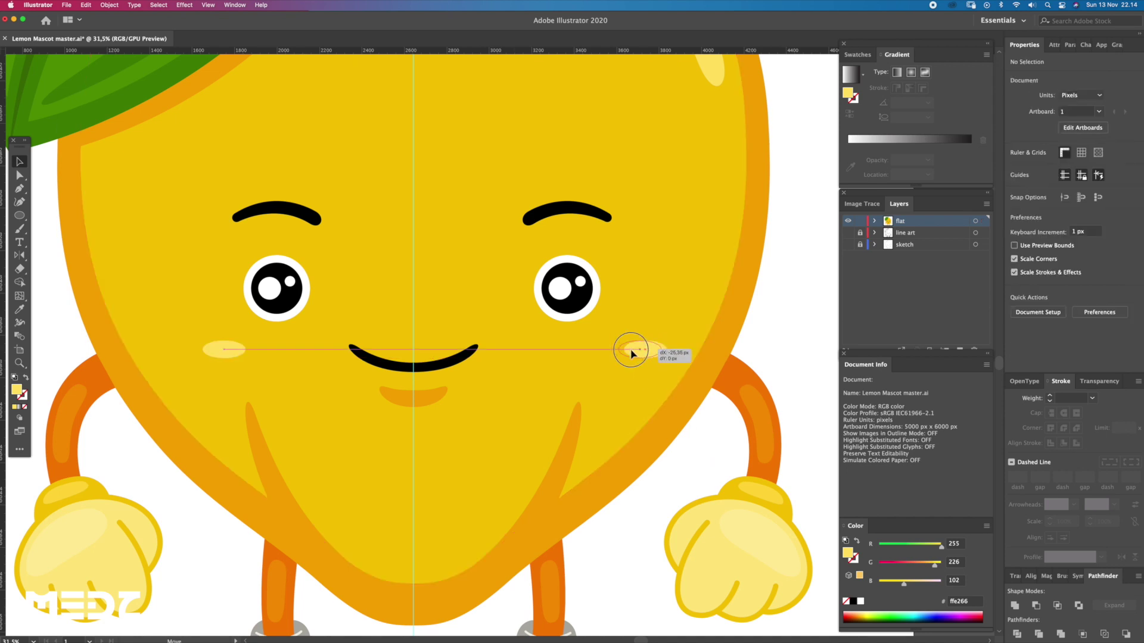
- Shift both cheek ovals left together so they sit evenly below the eyes
shift+click(231, 352)
drag(625, 350, 612, 350)
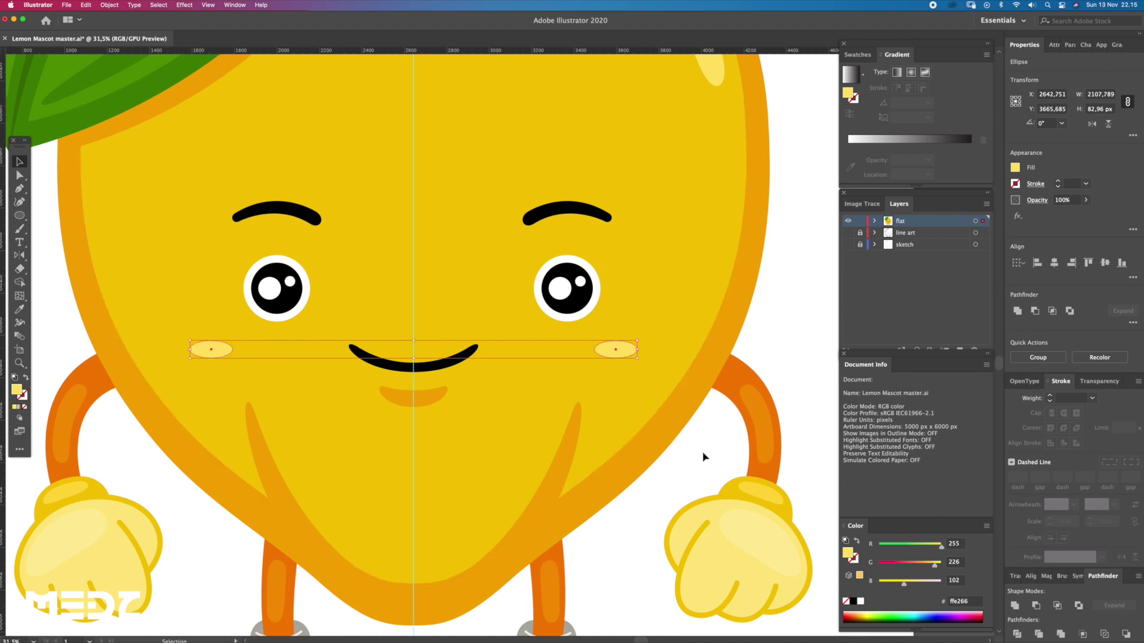
key(super+shift+a)
key(z)
drag(658, 380, 614, 368)
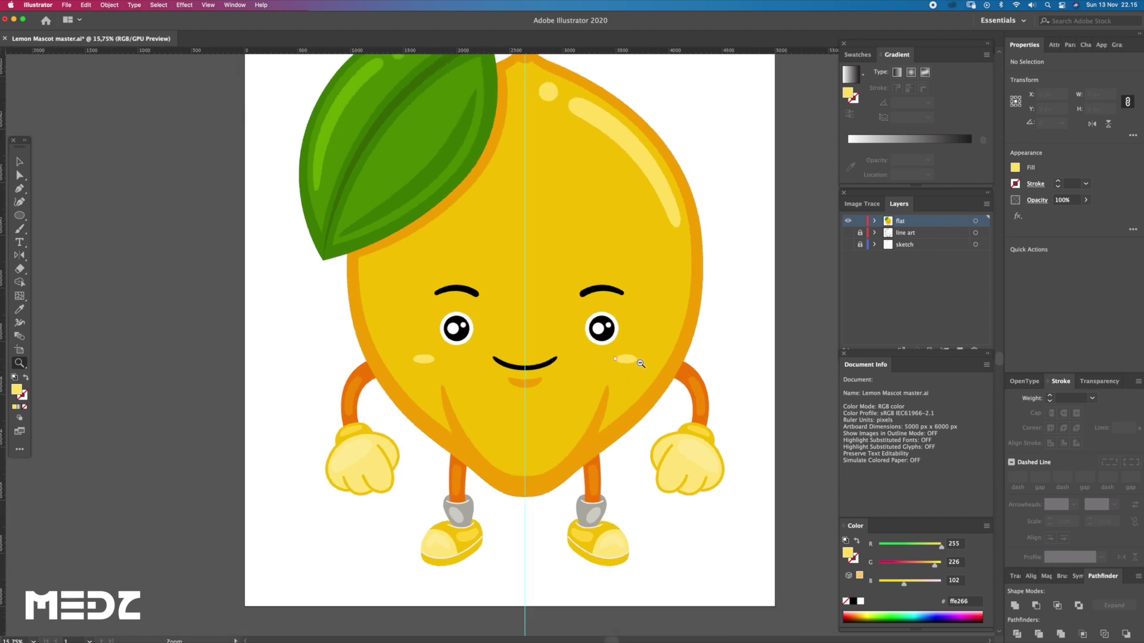
scroll(672, 327, up, 3)
scroll(679, 245, up, 1)
- Duplicate the green stem out past the artboard's top-right corner
scroll(664, 250, up, 2)
scroll(661, 250, up, 1)
scroll(653, 255, up, 1)
scroll(649, 258, down, 1)
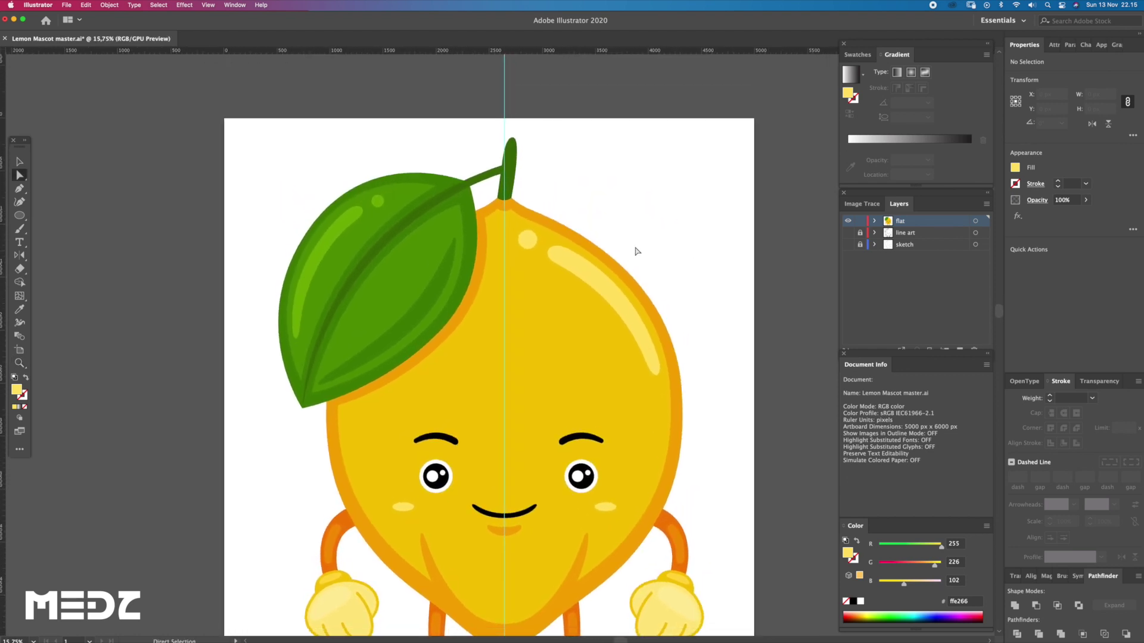
scroll(510, 170, up, 3)
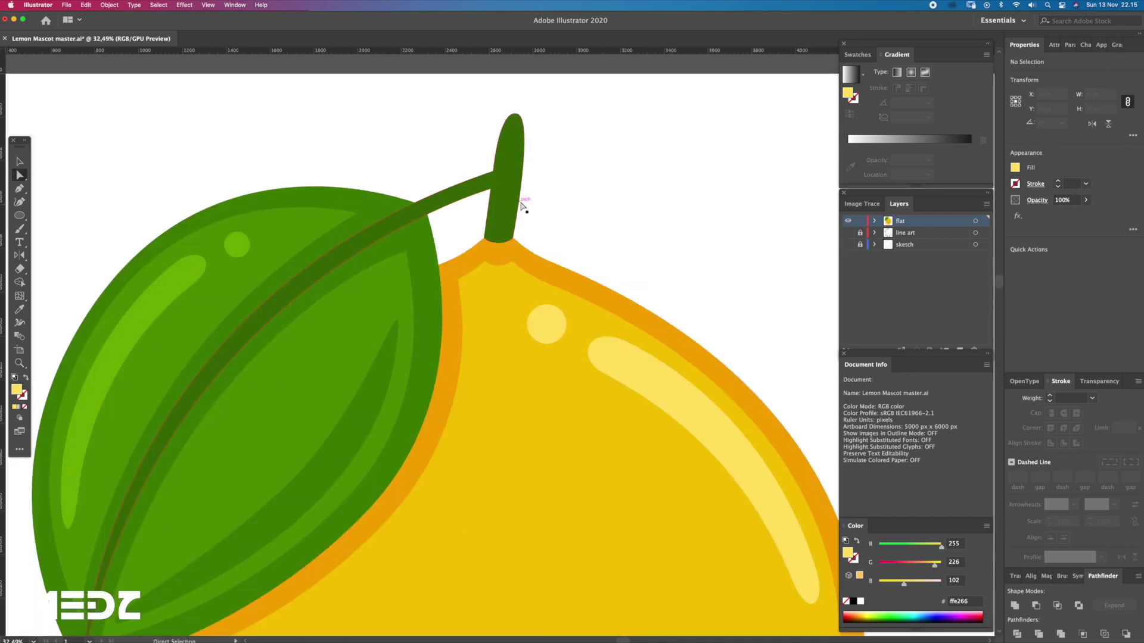
scroll(560, 218, down, 2)
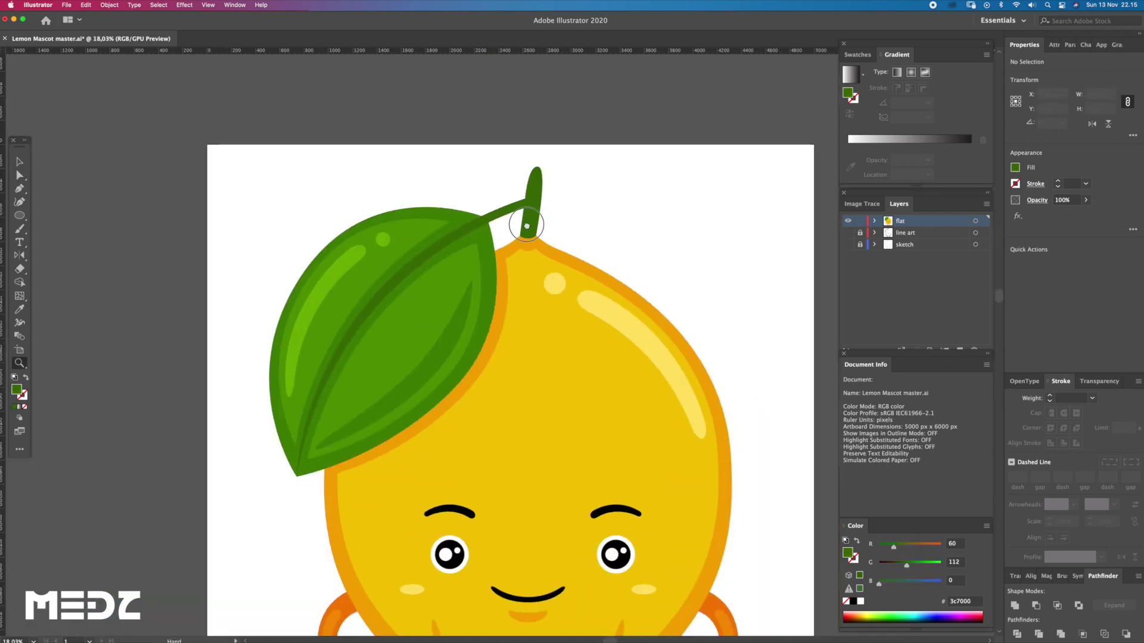
drag(477, 246, 679, 197)
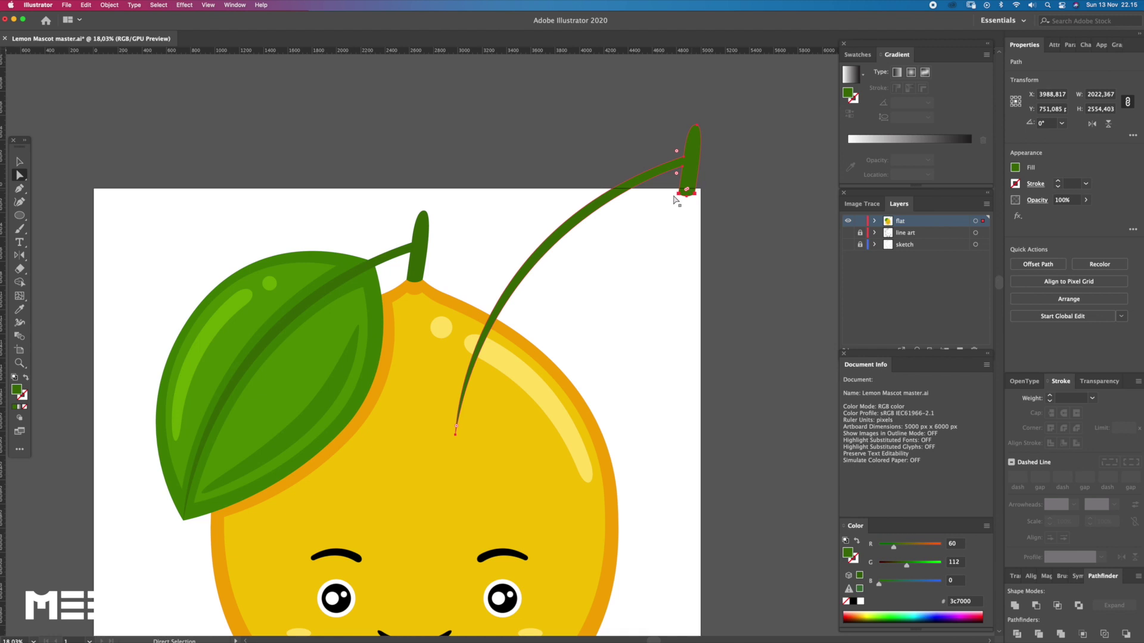
key(q)
- Lasso and delete the long curved end of the stem copy
key(ctrl+shift+a)
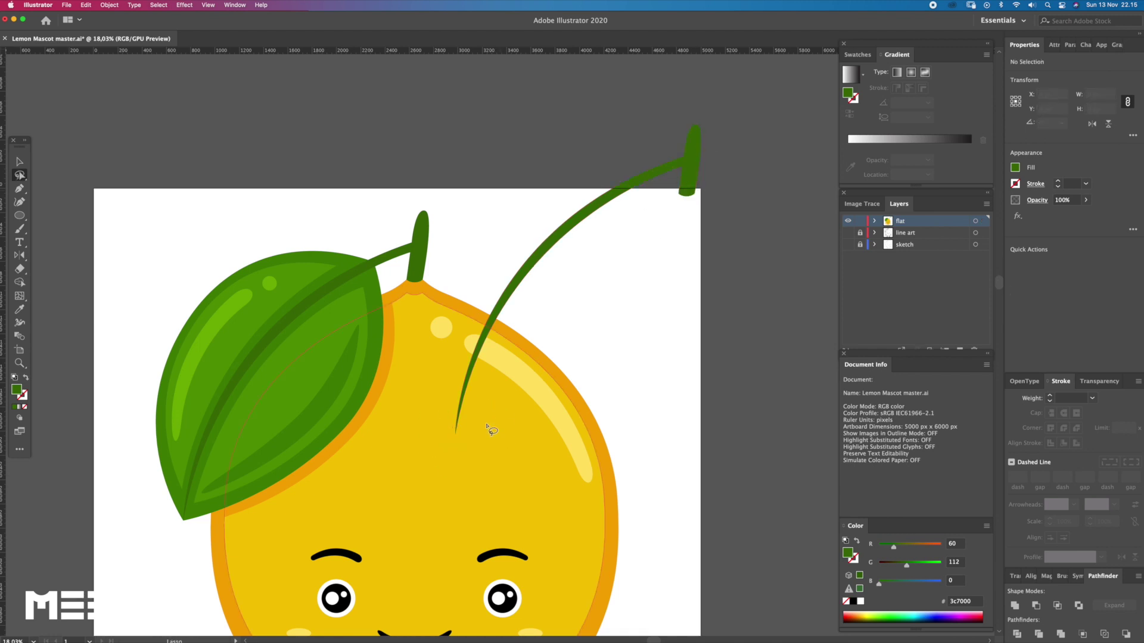
drag(444, 464, 523, 447)
key(Delete)
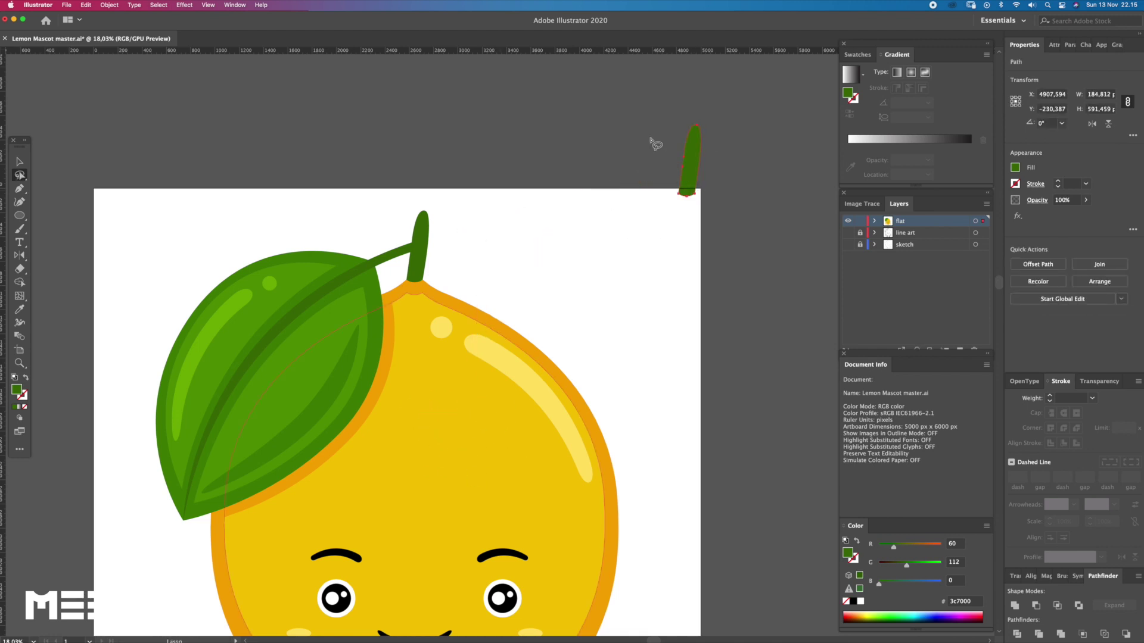
key(z)
click(653, 143)
click(616, 327)
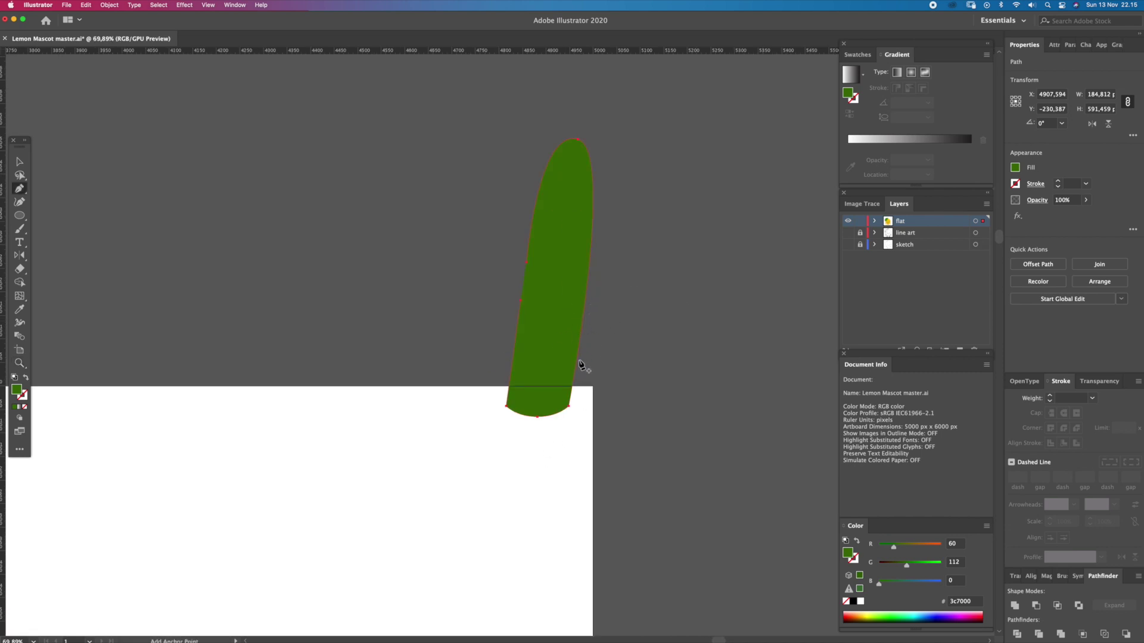
- Add two anchors on the copy's right edge and delete its top, leaving a short wedge
click(578, 357)
click(588, 283)
key(q)
drag(608, 258, 656, 248)
key(Delete)
- Redraw the wedge's edge with the Pen tool and move the piece onto the stem
key(p)
click(521, 301)
mouse_move(577, 357)
mouse_down()
mouse_move(607, 346)
mouse_move(563, 372)
mouse_up()
key(ctrl+z)
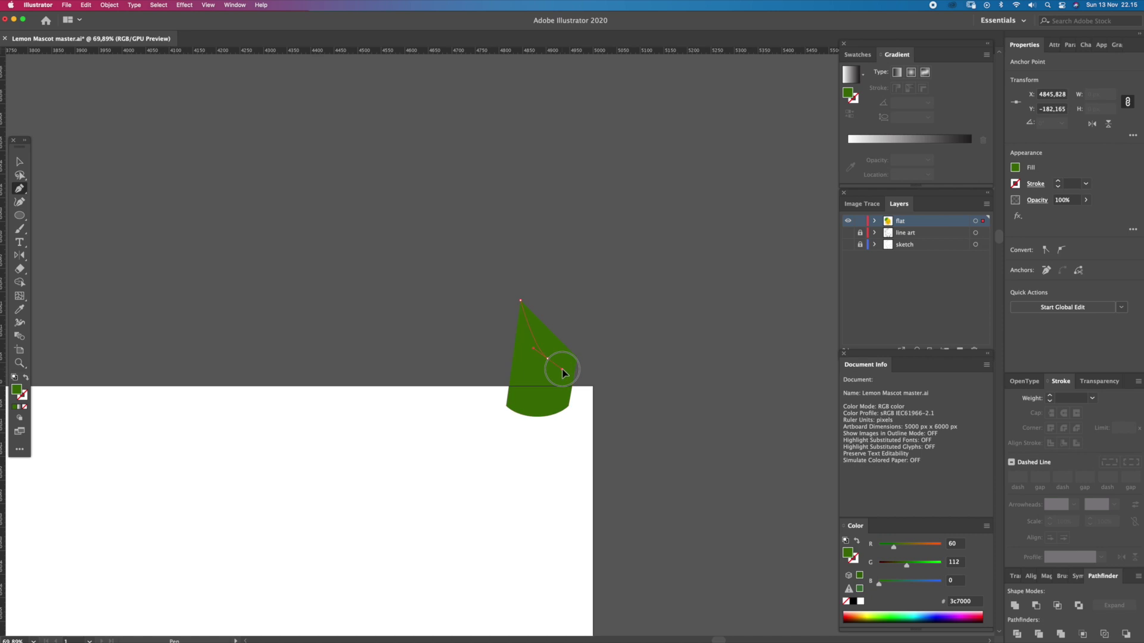
key(z)
scroll(513, 420, down, 5)
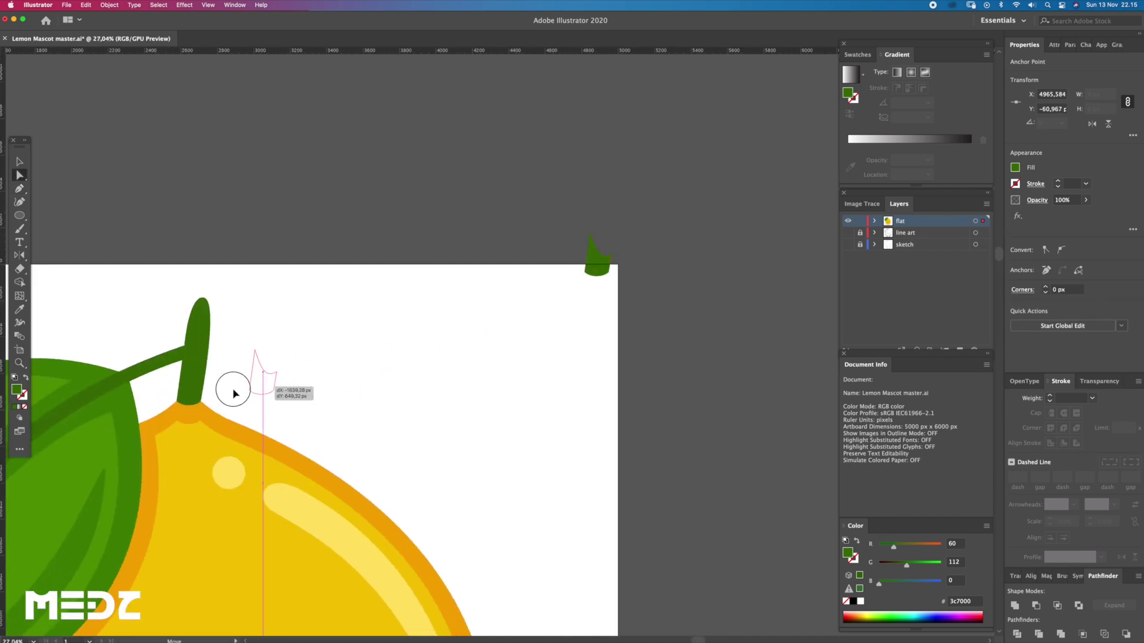
drag(217, 387, 316, 427)
- Fill the shading piece with darker green 386300 and position it on the stem
scroll(160, 402, up, 3)
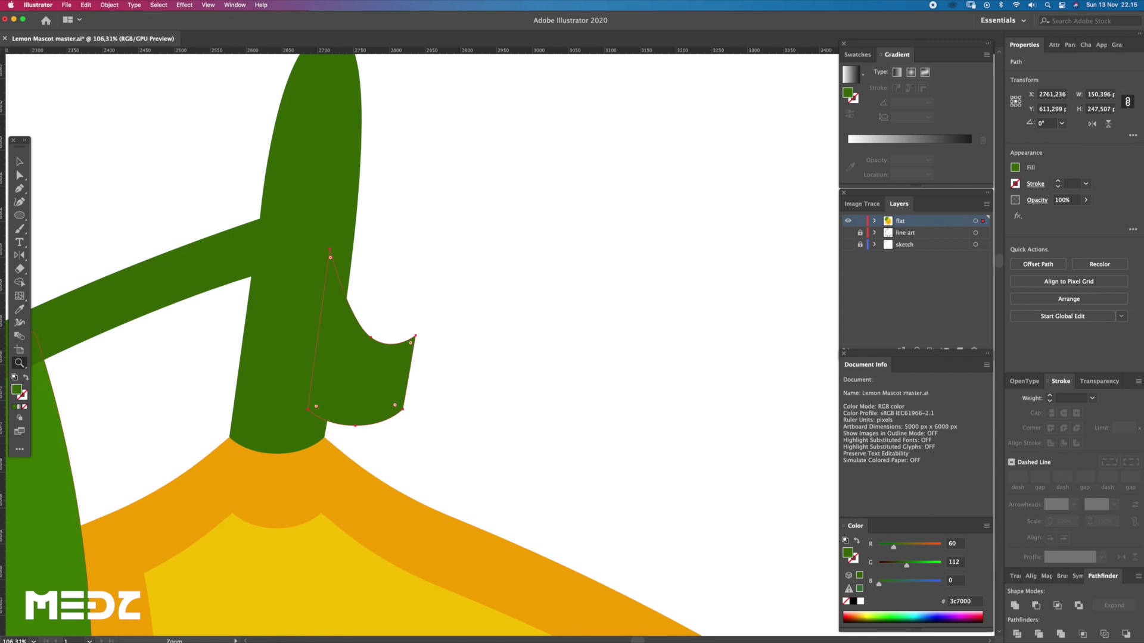
double_click(19, 392)
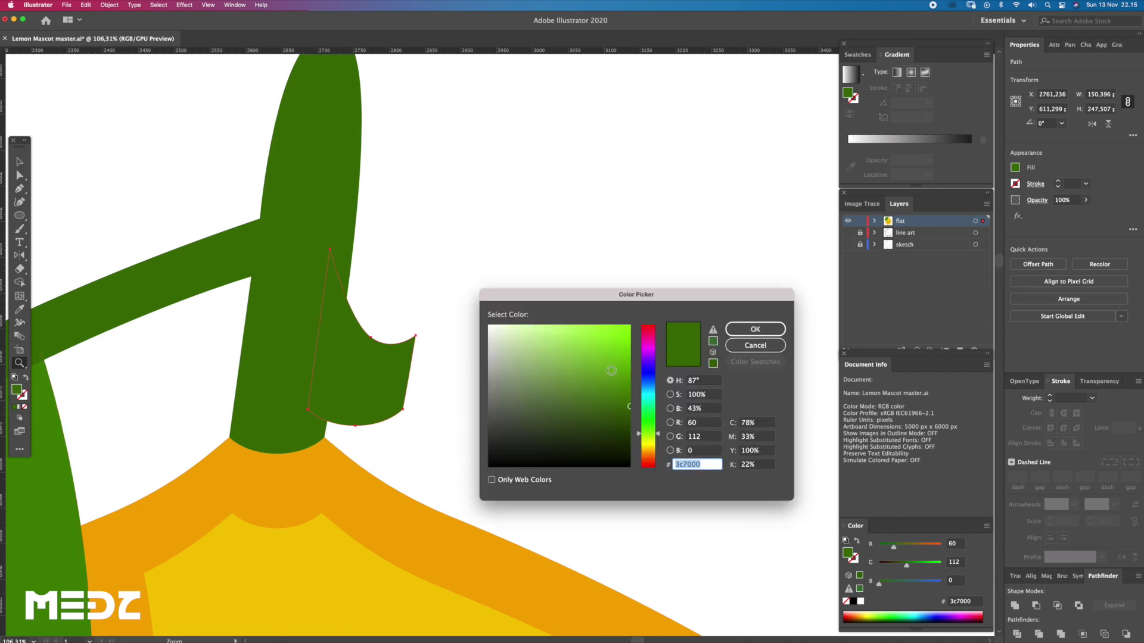
click(630, 412)
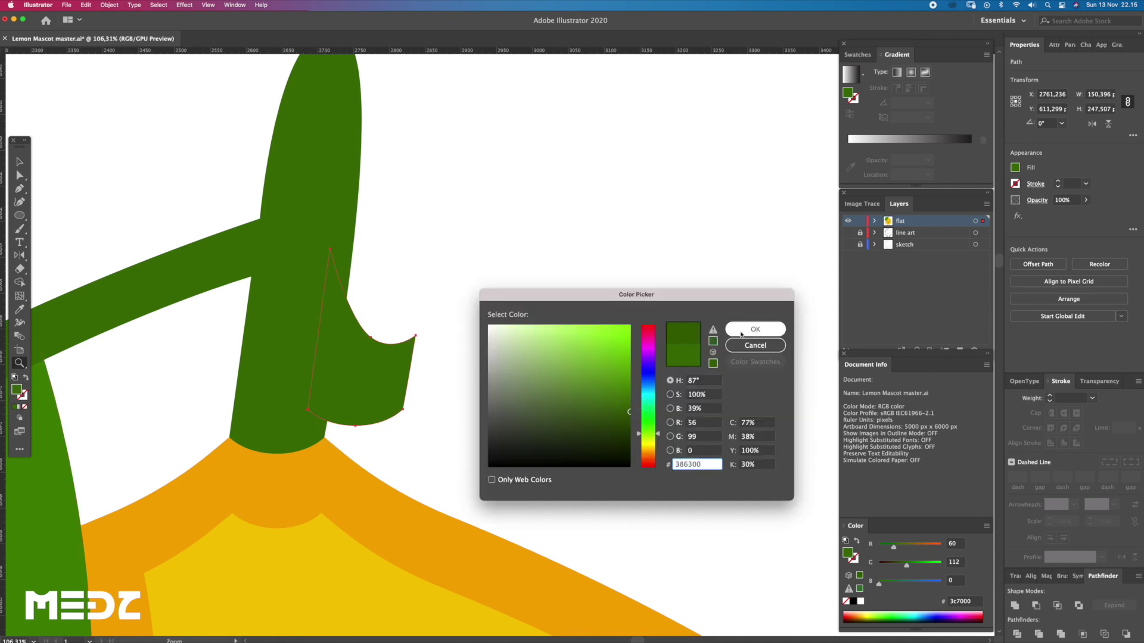
click(755, 329)
scroll(399, 400, up, 3)
key(a)
mouse_move(398, 409)
mouse_down()
mouse_move(294, 429)
mouse_move(277, 456)
mouse_move(371, 504)
mouse_up()
- Drag the shading piece's corner anchors so its lower edge sits flush with the stem
key(z)
click(258, 482)
key(a)
drag(325, 470, 320, 470)
key(z)
click(378, 494)
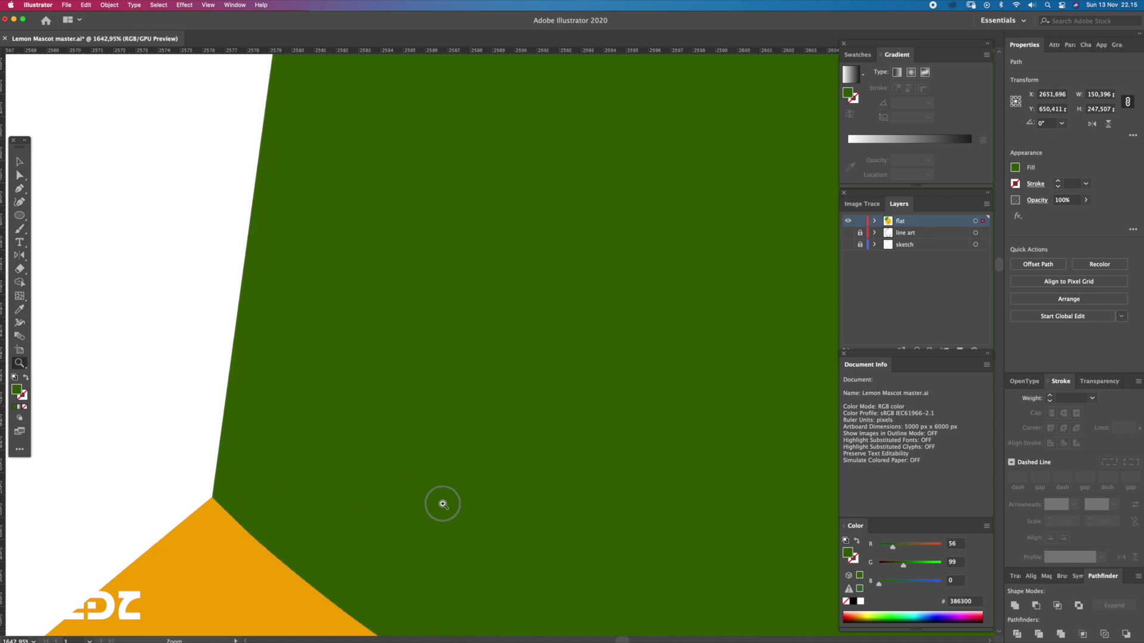
click(218, 536)
key(a)
drag(332, 525, 319, 522)
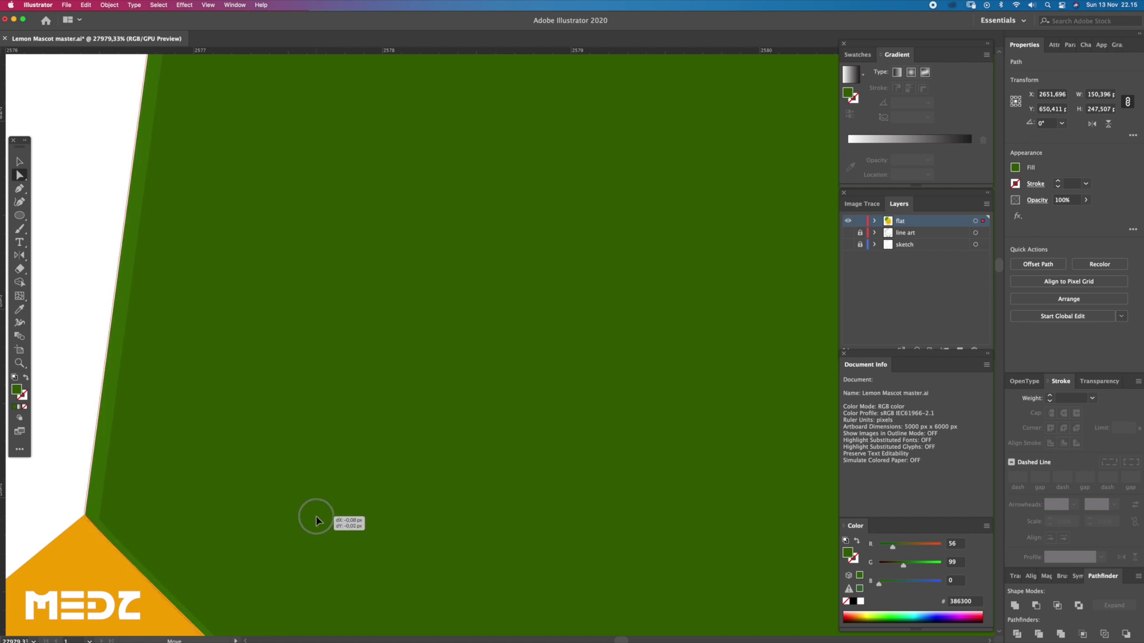
drag(318, 521, 317, 521)
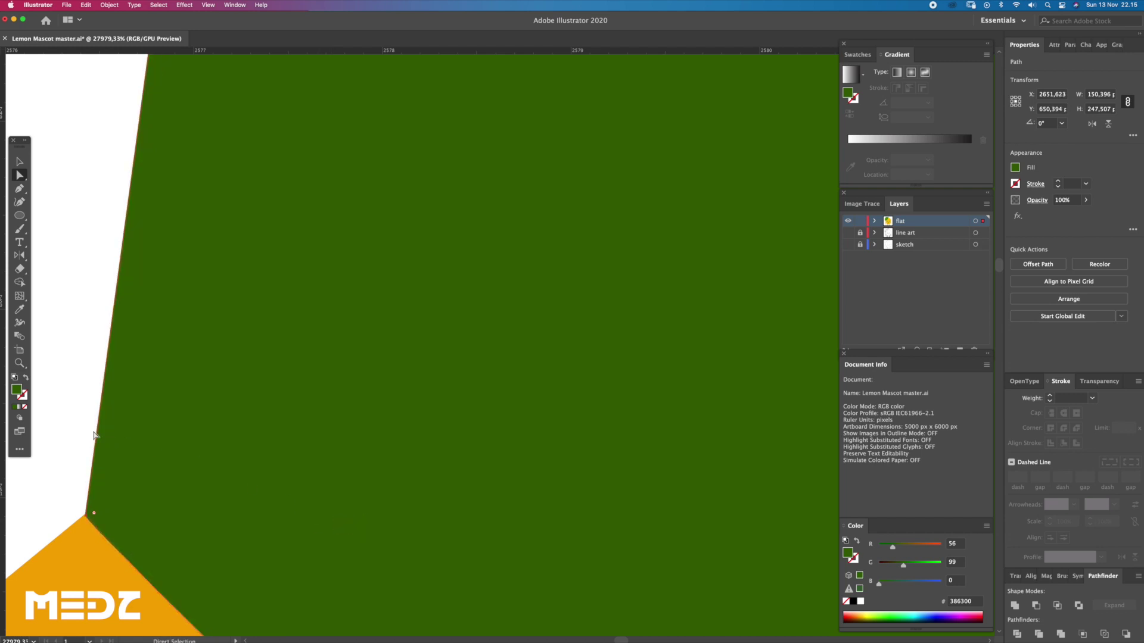
- Zoom back out and select the shading piece's curved edge on the stem
key(ctrl+shift+a)
key(z)
alt+click(273, 414)
alt+click(367, 373)
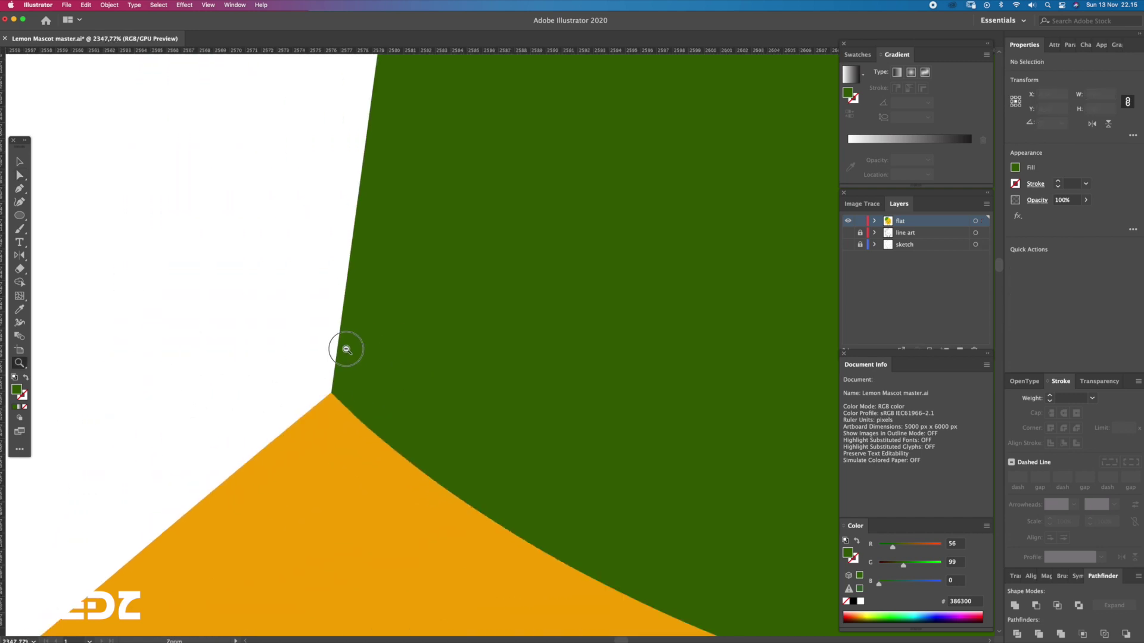
alt+click(378, 342)
alt+click(339, 323)
alt+click(474, 250)
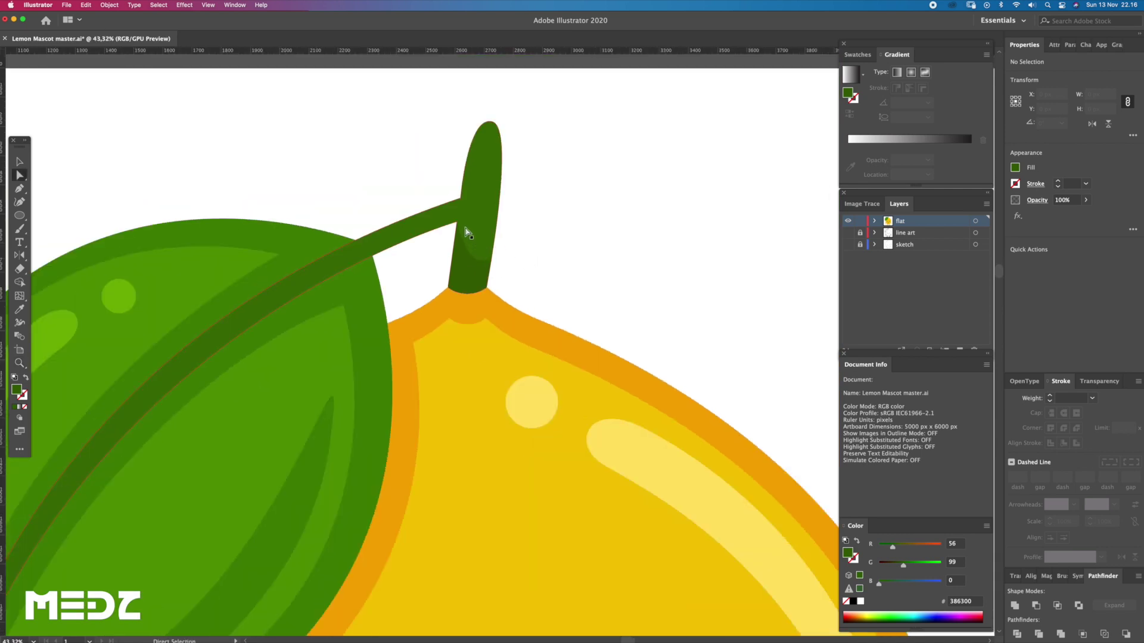
click(462, 234)
key(a)
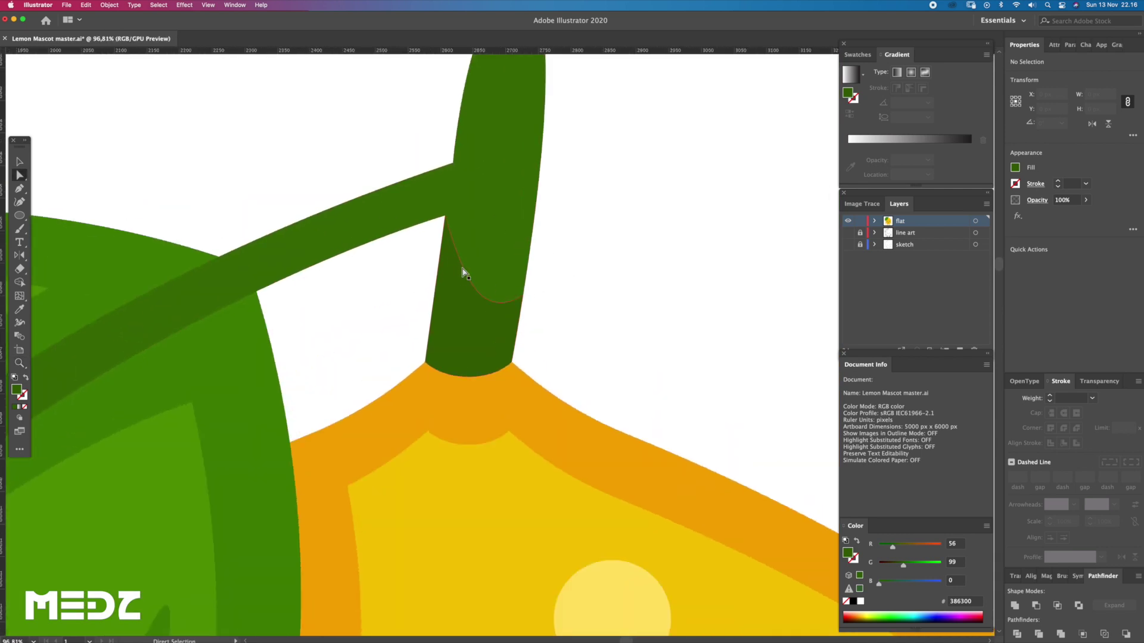
click(465, 273)
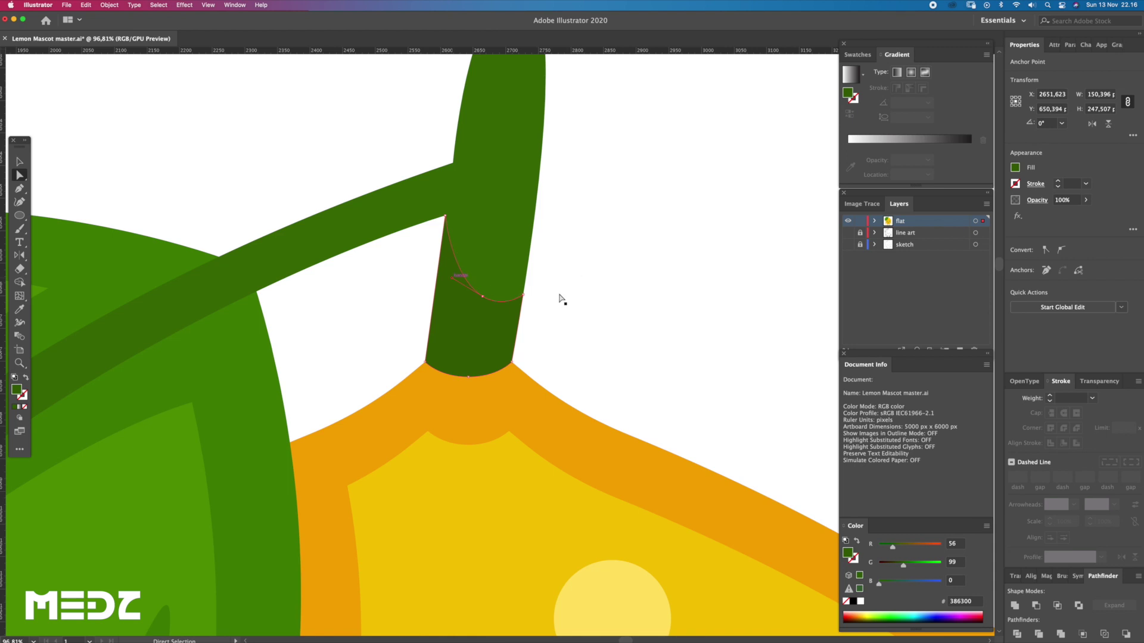
scroll(459, 324, up, 2)
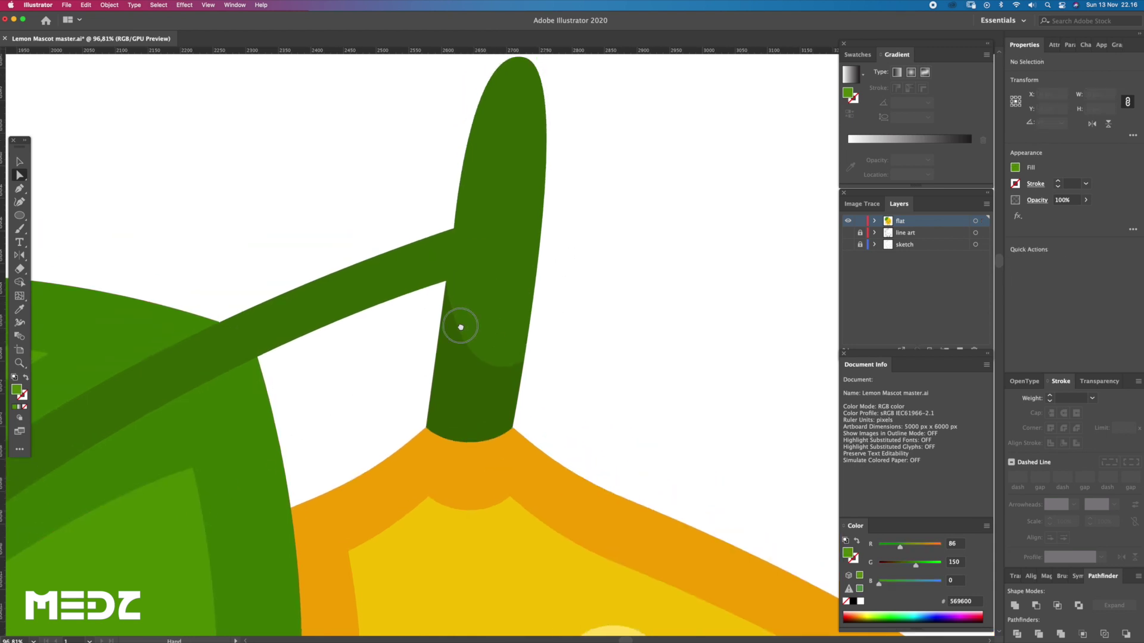
- Draw a closed light green highlight shape down the stem's right side
scroll(443, 585, up, 3)
key(p)
mouse_move(505, 182)
mouse_down()
mouse_move(498, 156)
mouse_move(477, 218)
mouse_up()
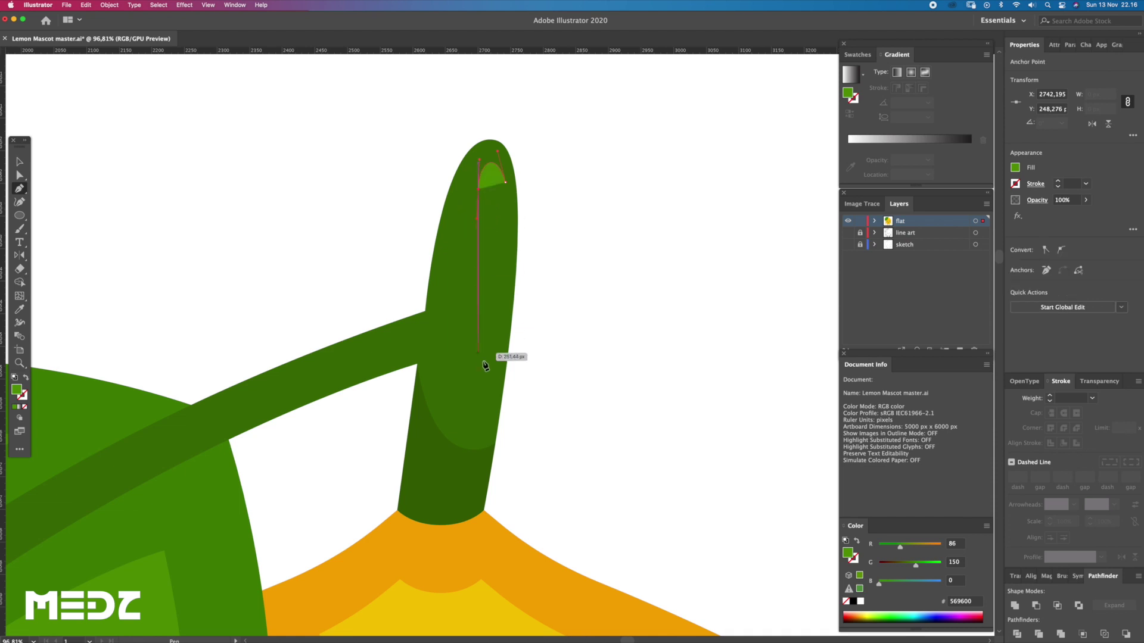
drag(469, 354, 460, 418)
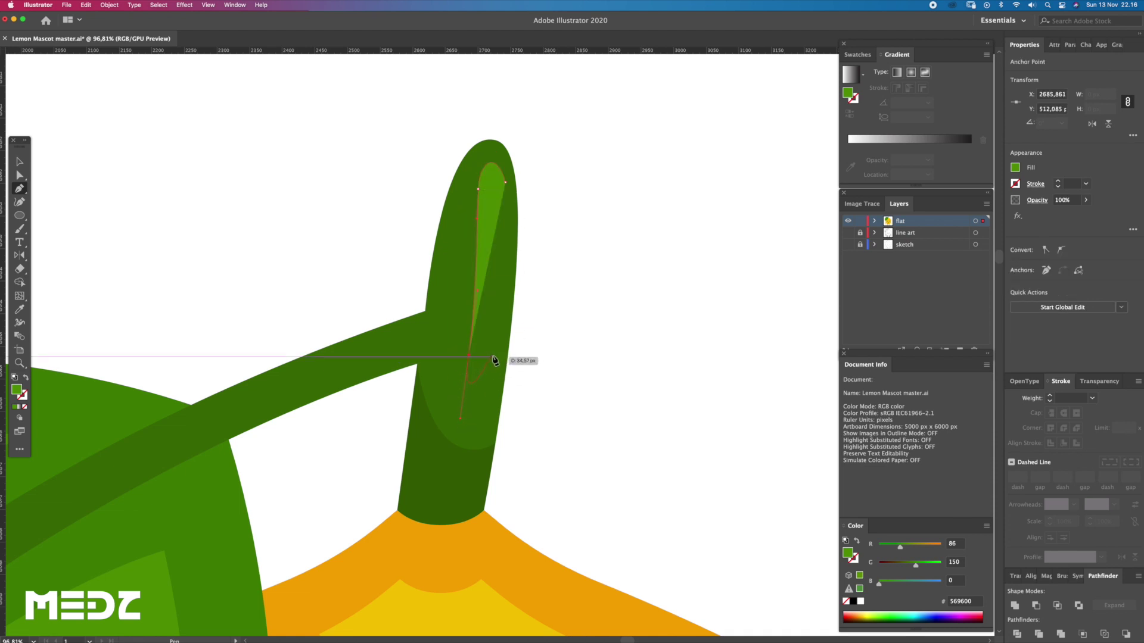
drag(502, 306, 502, 301)
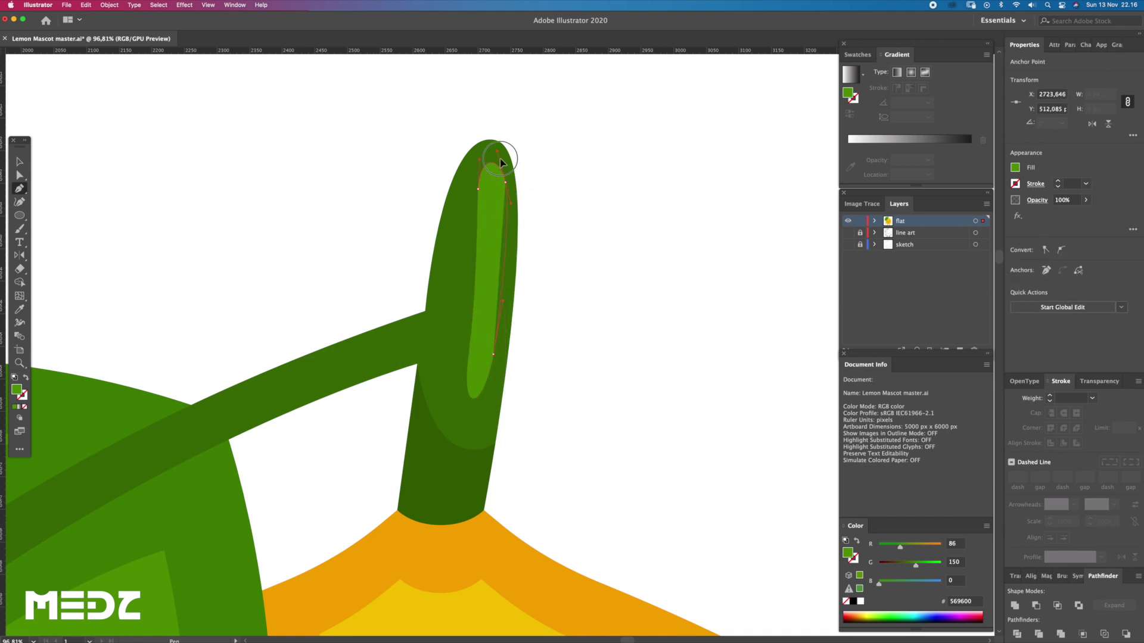
click(500, 149)
key(a)
click(536, 215)
- Pull the highlight's top anchor up and extend its lower tip further down the stem
scroll(524, 231, up, 2)
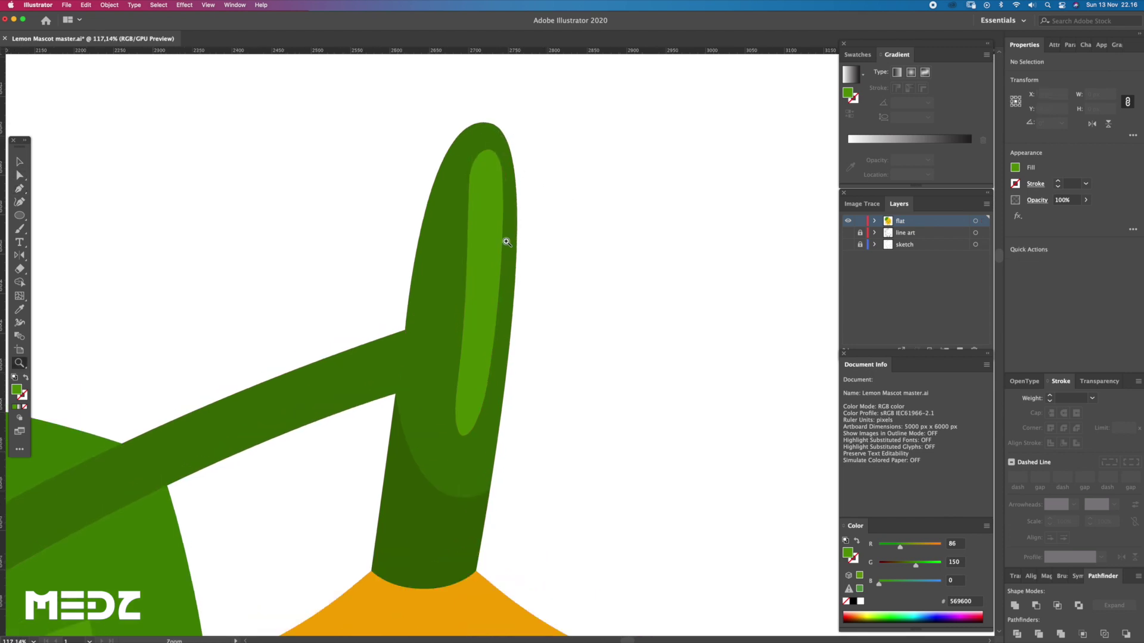
drag(471, 181, 472, 138)
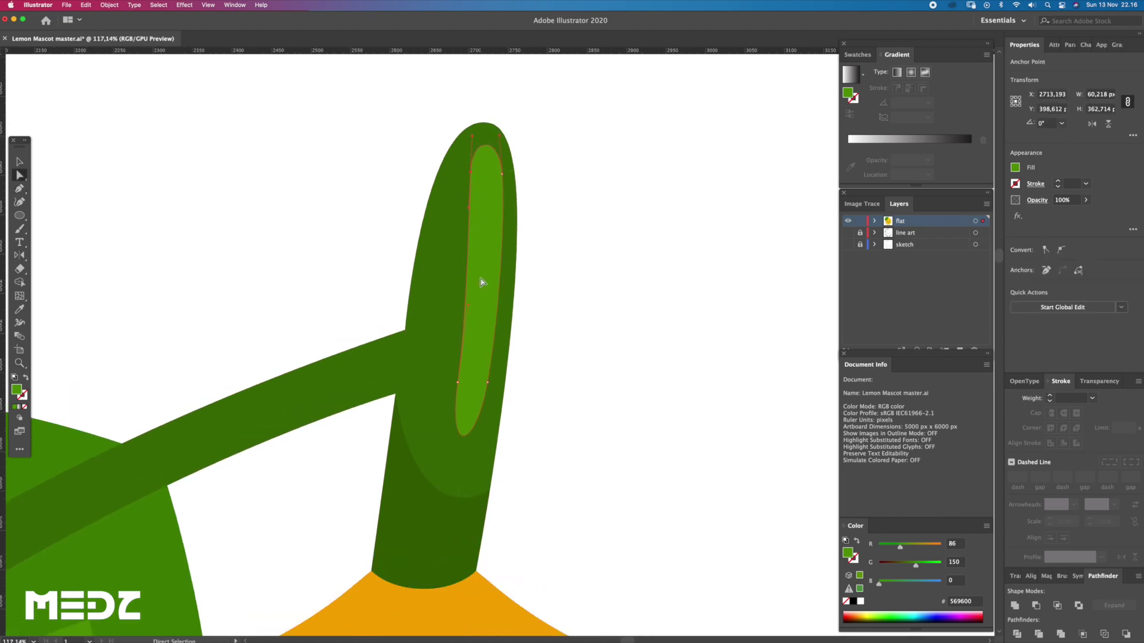
click(572, 292)
click(492, 398)
mouse_move(490, 390)
mouse_down()
mouse_move(465, 430)
mouse_move(485, 430)
mouse_up()
- Zoom out to review the whole mascot, then inspect the lemon's body and outline
key(z)
alt+click(557, 325)
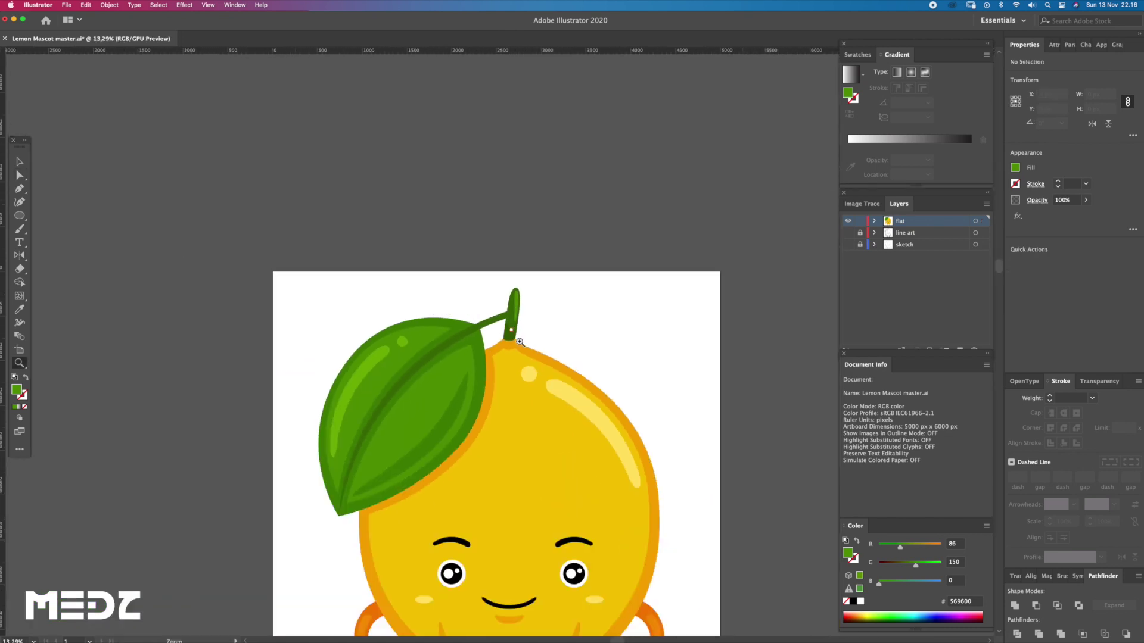
scroll(514, 337, down, 3)
scroll(536, 327, down, 3)
key(a)
key(super+a)
click(579, 316)
key(z)
click(523, 395)
click(574, 415)
click(412, 455)
super+click(429, 479)
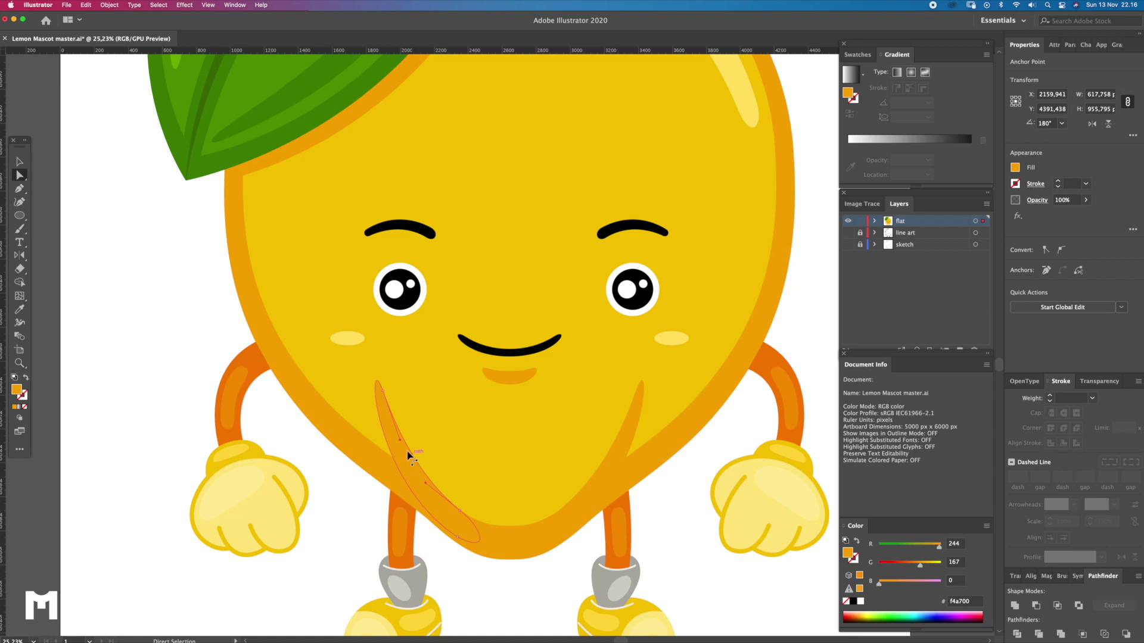
alt+click(595, 453)
key(super+0)
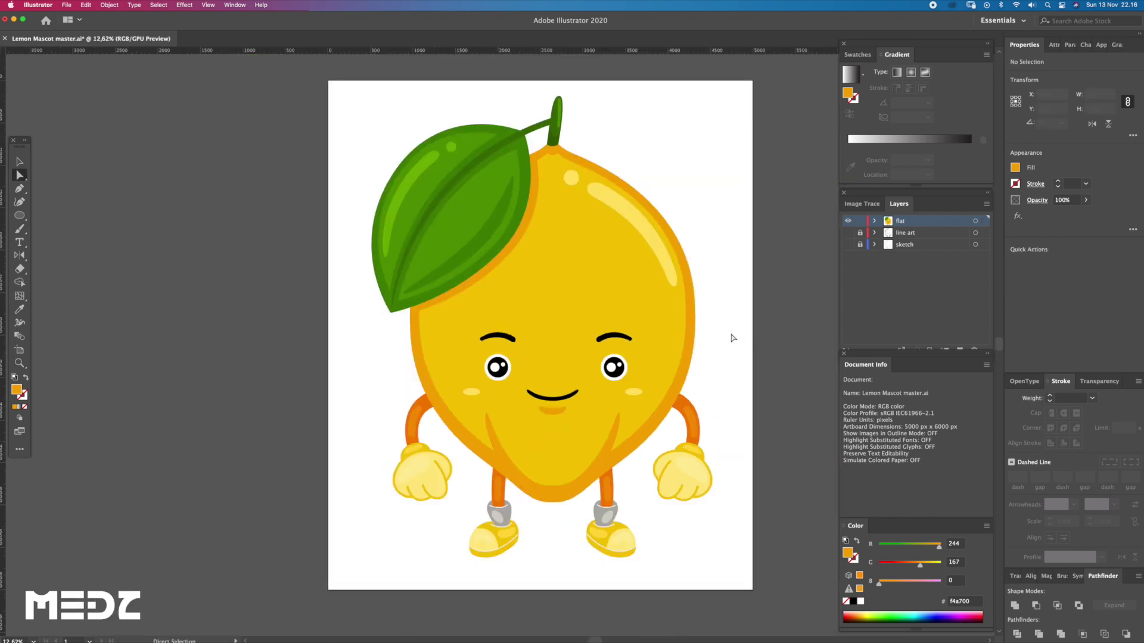
key(super+minus)
- Pan and zoom around the lemon mascot to recentre it in view
mouse_move(713, 355)
mouse_down()
mouse_move(663, 357)
mouse_move(700, 346)
mouse_move(696, 330)
mouse_up()
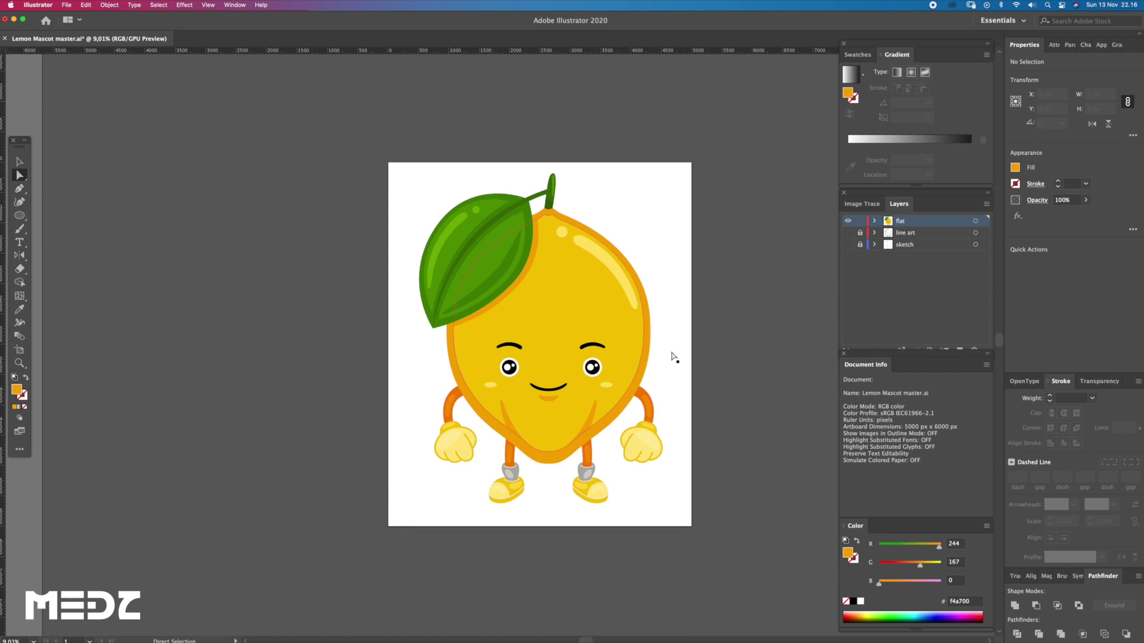
drag(639, 332, 663, 339)
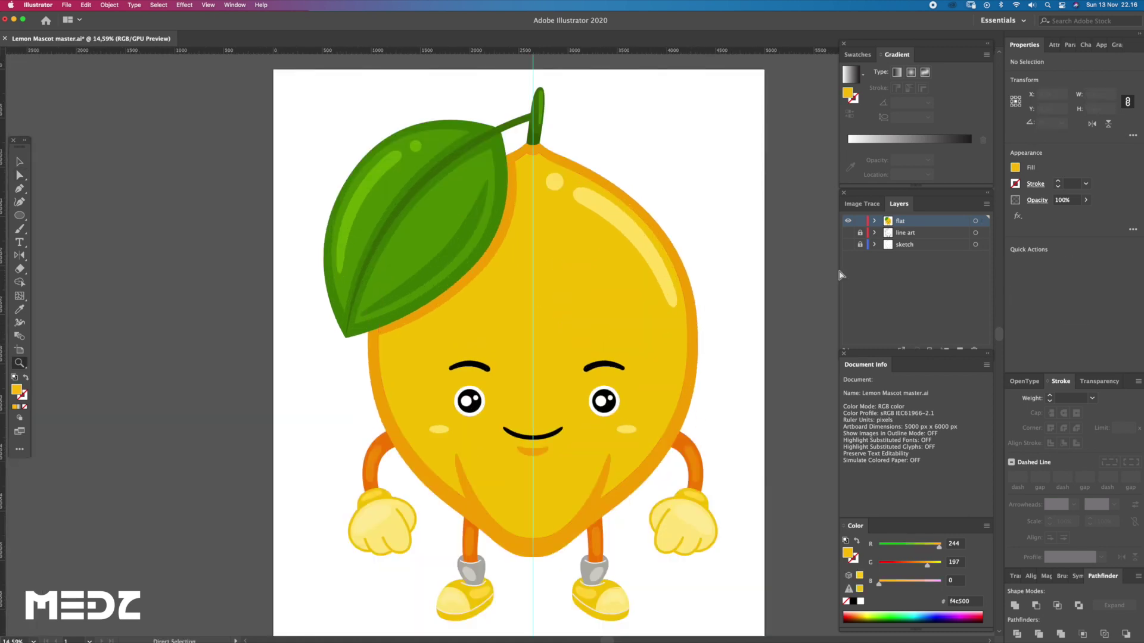
drag(525, 335, 472, 321)
key(p)
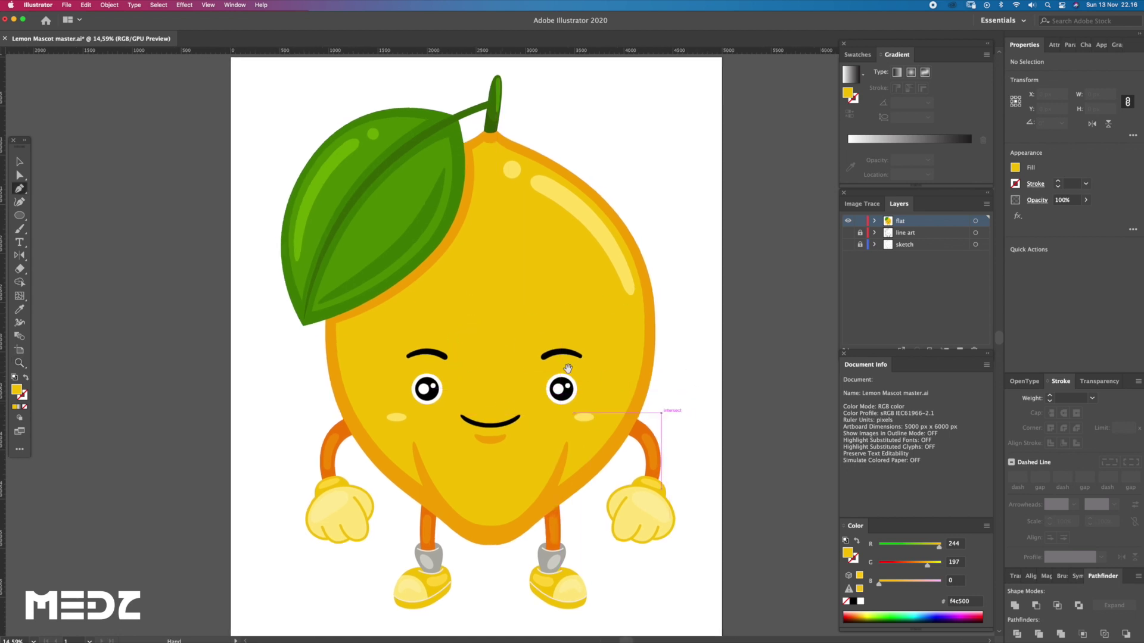
drag(567, 369, 613, 407)
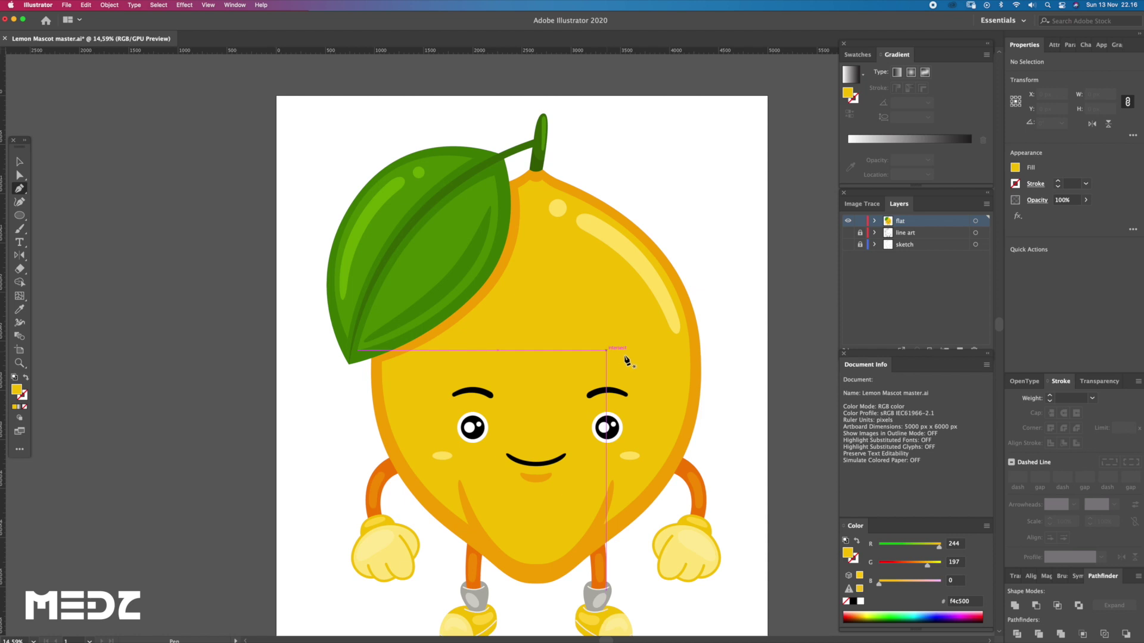
drag(668, 332, 633, 334)
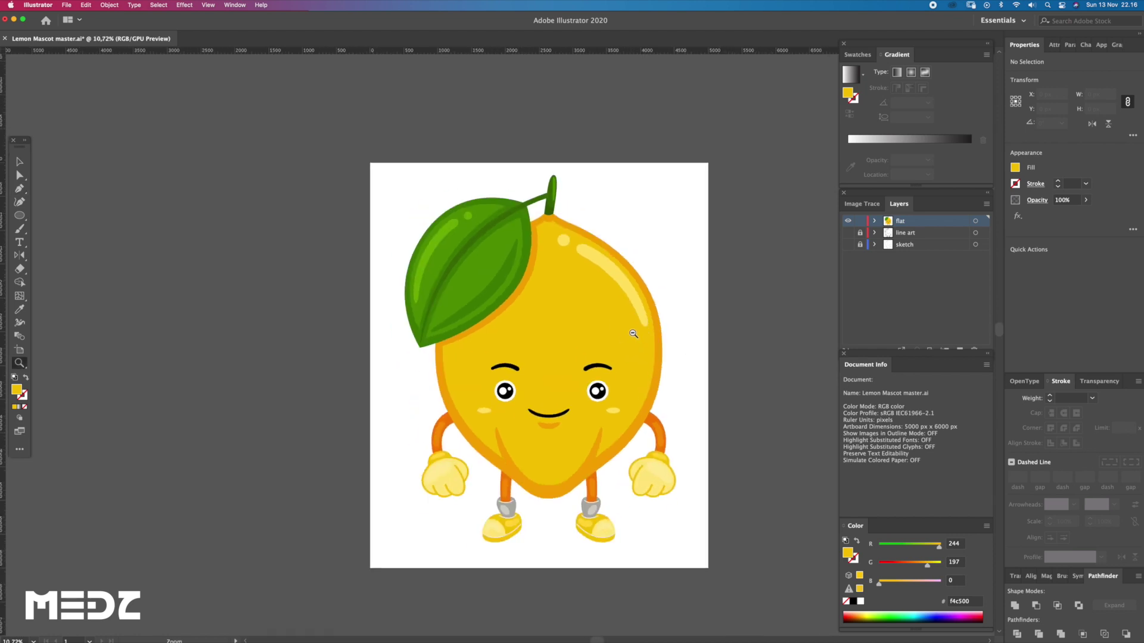
alt+click(672, 383)
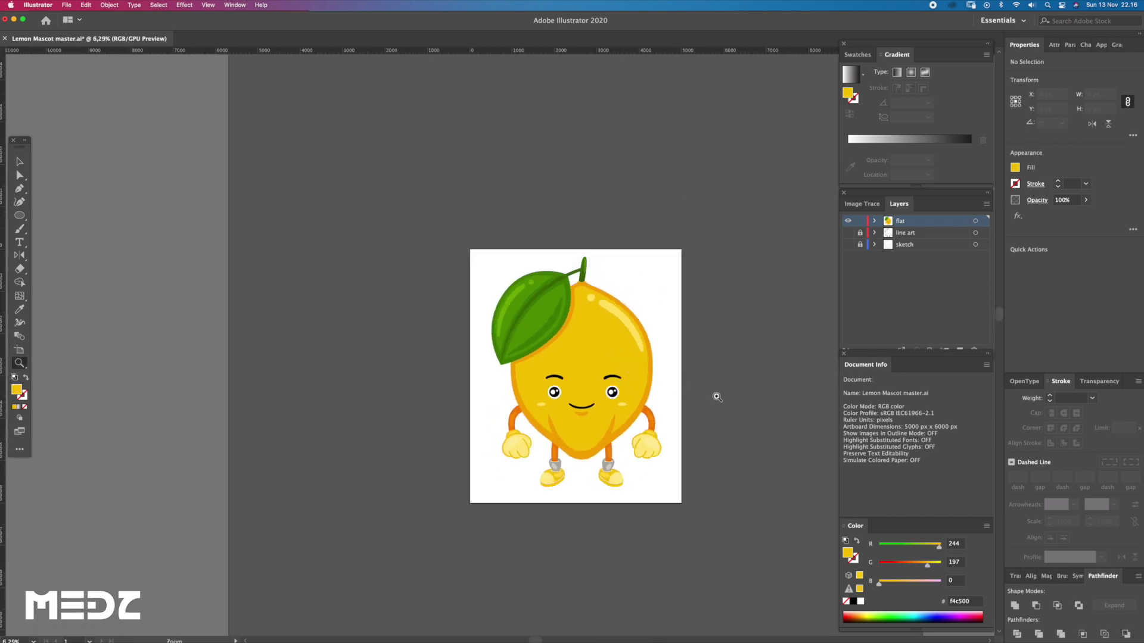
key(v)
- Frame the feet area, pick the Ellipse tool, and show the vertical centre guide
scroll(565, 465, up, 3)
scroll(566, 465, up, 3)
key(a)
drag(549, 465, 469, 410)
click(20, 215)
key(a)
key(ctrl+semicolon)
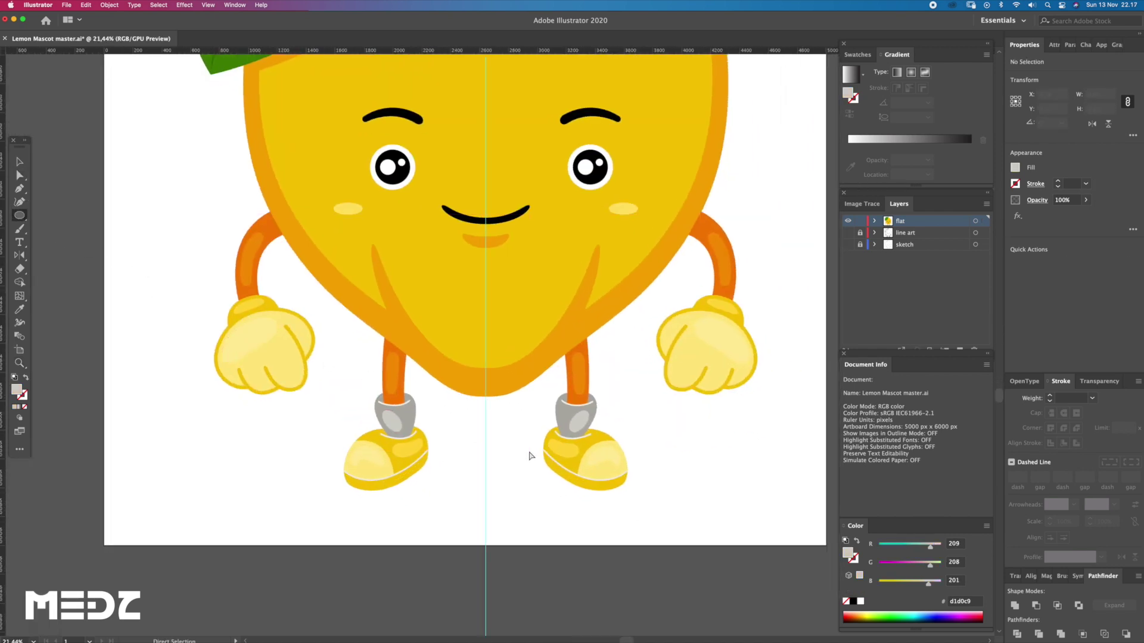
- Draw a pale grey ellipse under the feet and send it behind the shoes
drag(486, 463, 660, 522)
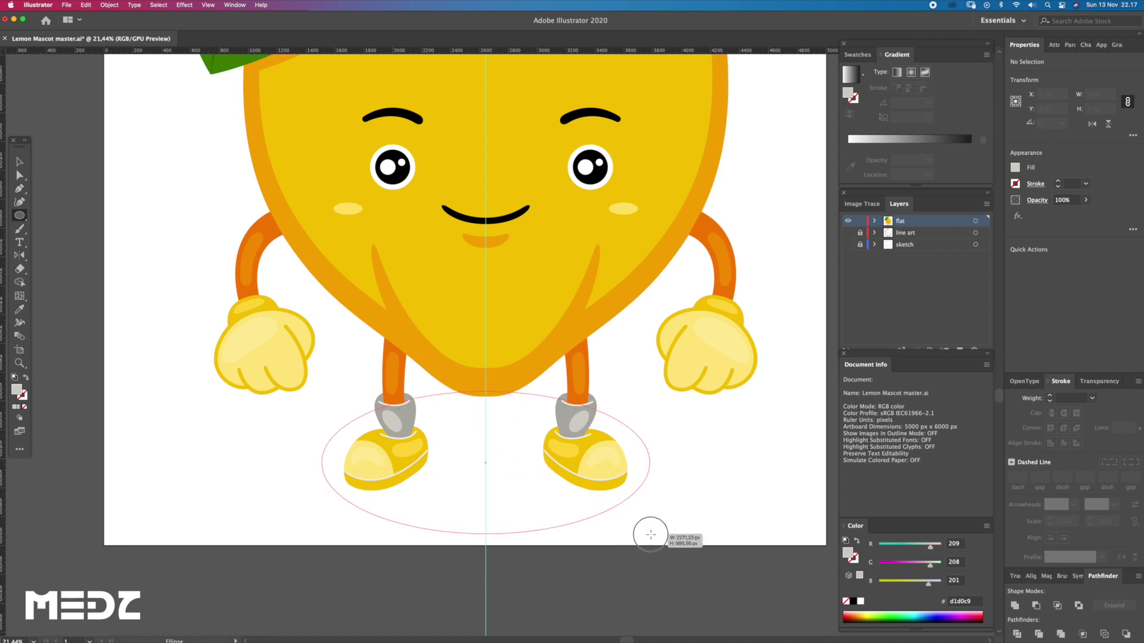
key(a)
drag(557, 480, 581, 484)
key(ctrl+shift+bracketleft)
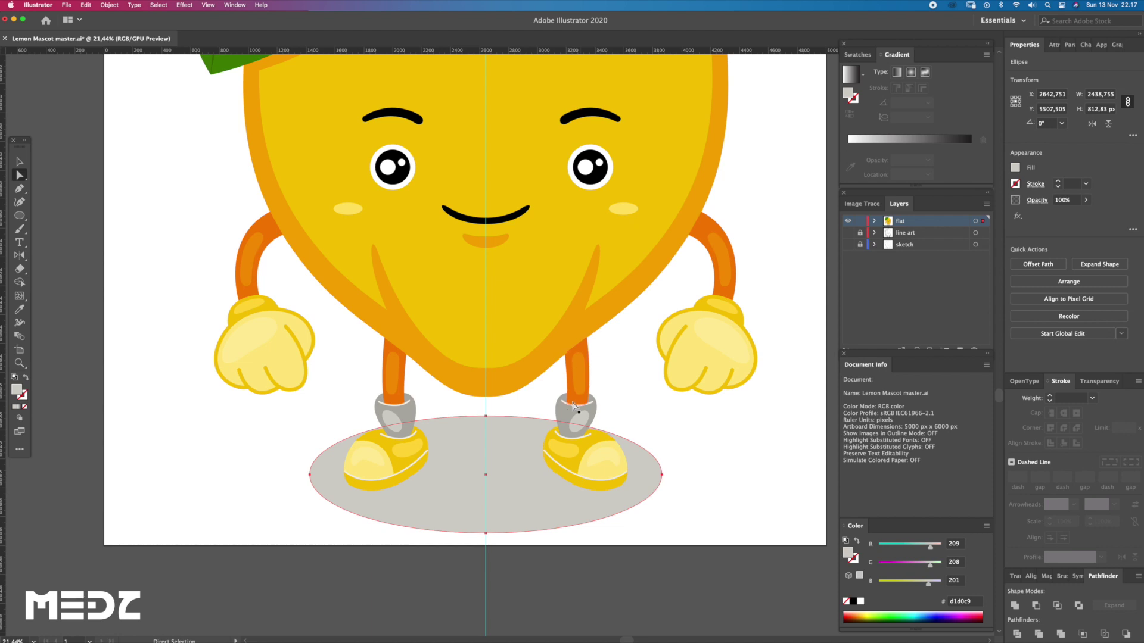
drag(505, 458, 505, 452)
- Confirm the ellipse's pale grey fill and zoom out to see the whole mascot
key(v)
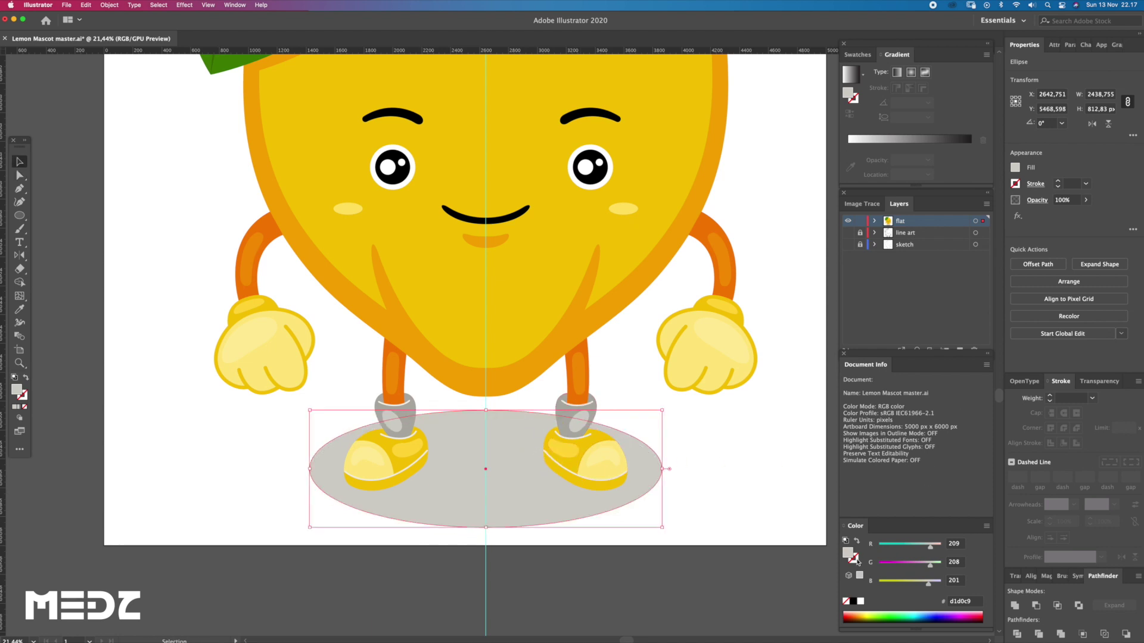
double_click(846, 551)
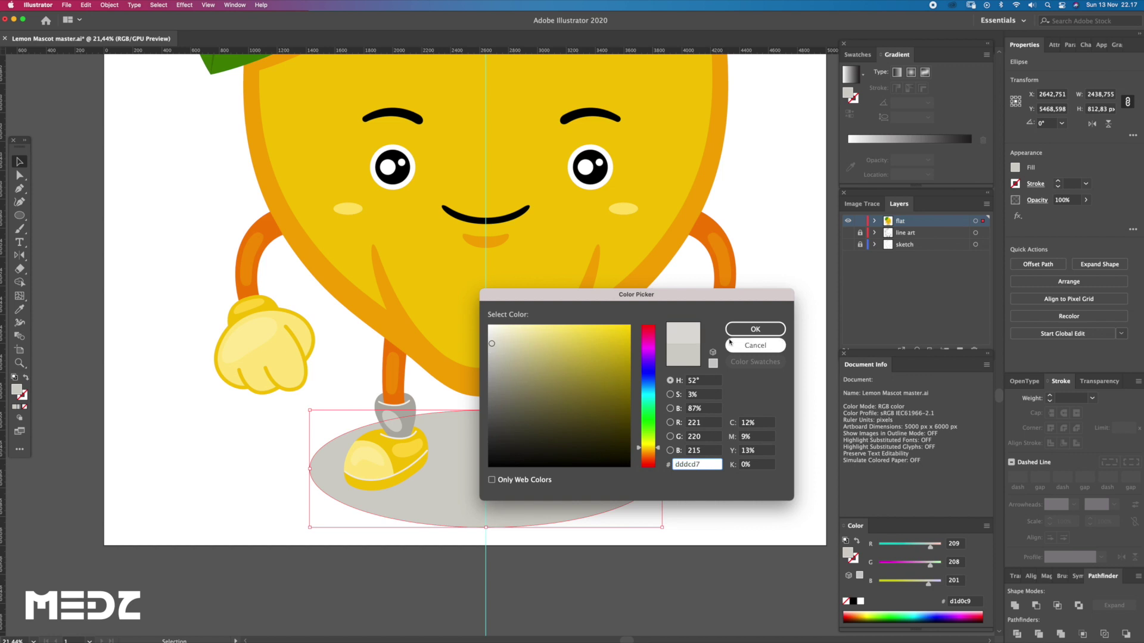
click(755, 329)
key(a)
click(703, 377)
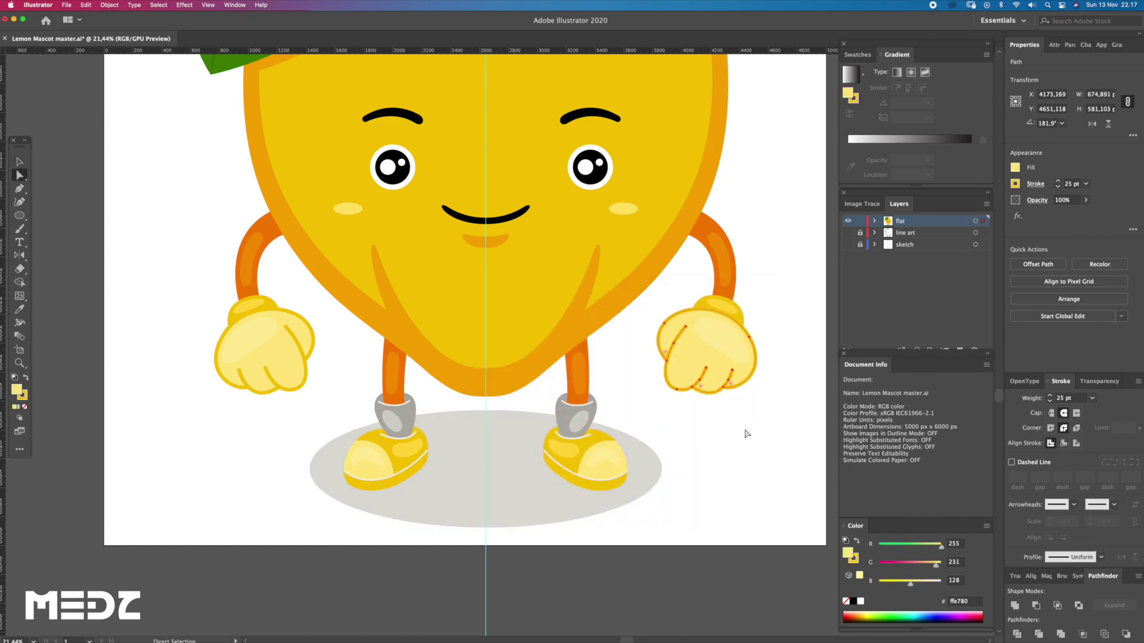
scroll(651, 388, down, 3)
scroll(651, 388, down, 3)
key(v)
click(753, 341)
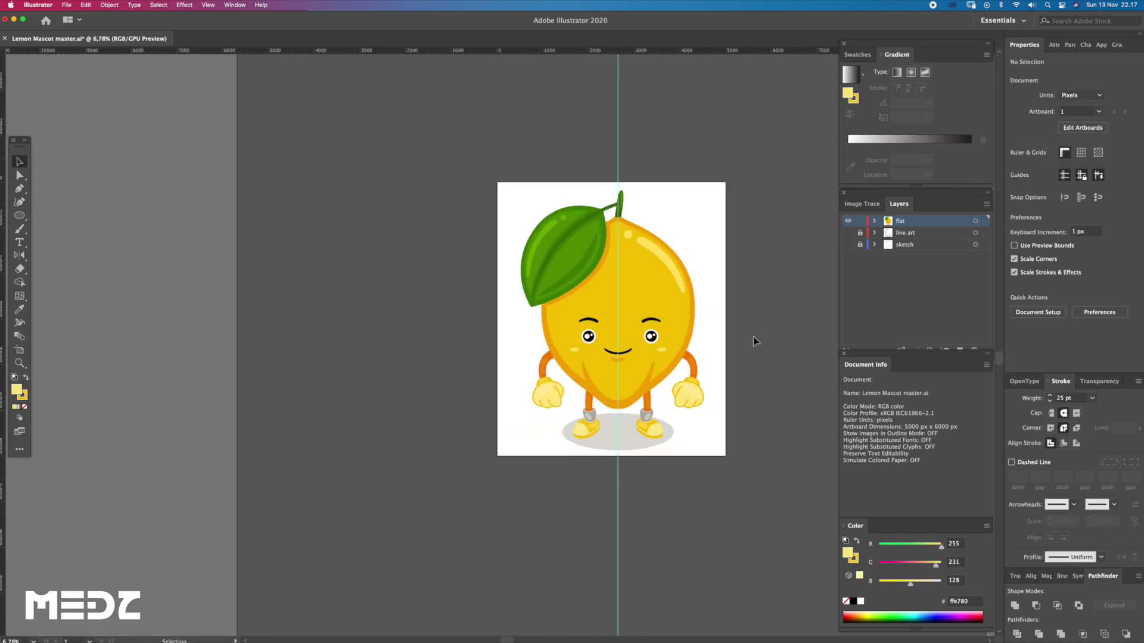
- Hide the centre guide, frame the finished mascot, and save Lemon Mascot master.ai
key(super+semicolon)
key(z)
drag(746, 309, 741, 387)
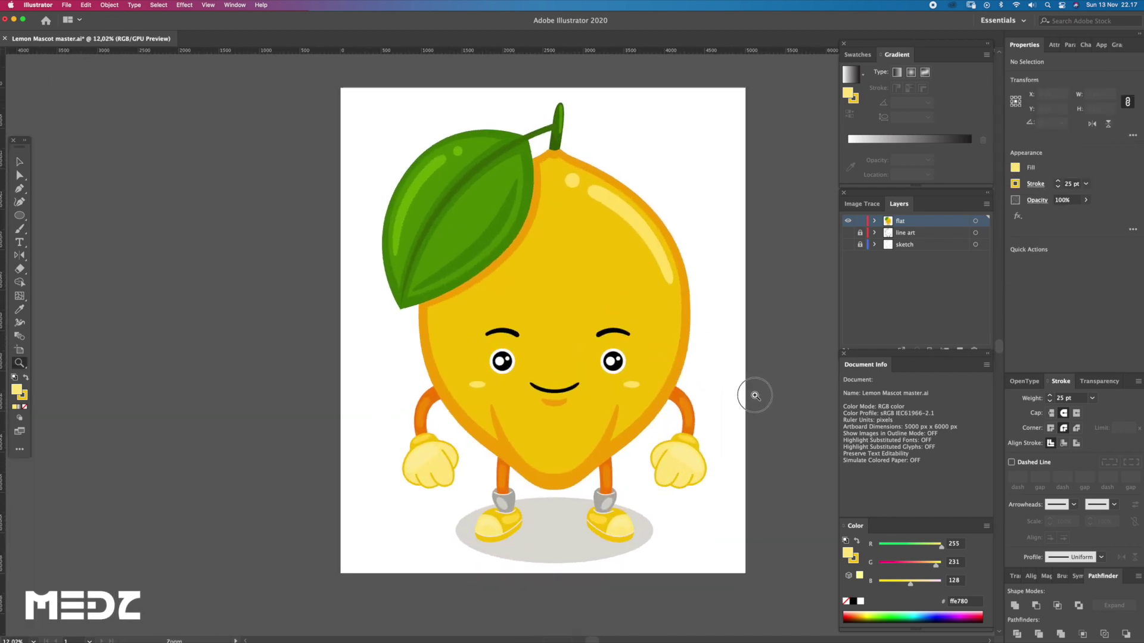
scroll(741, 387, up, 1)
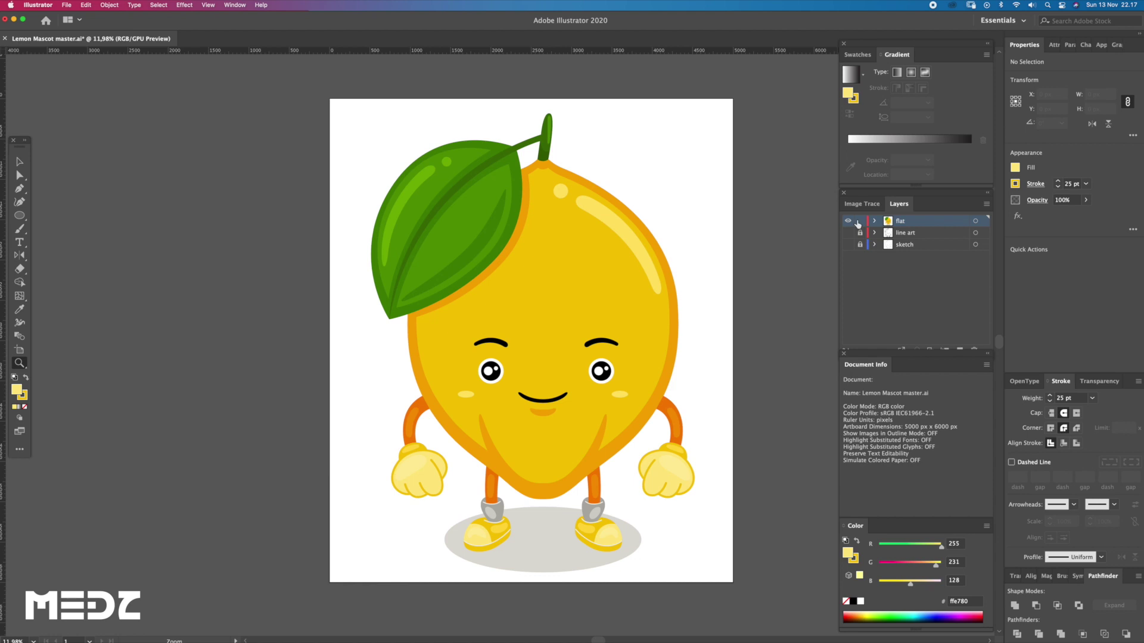
drag(753, 281, 744, 279)
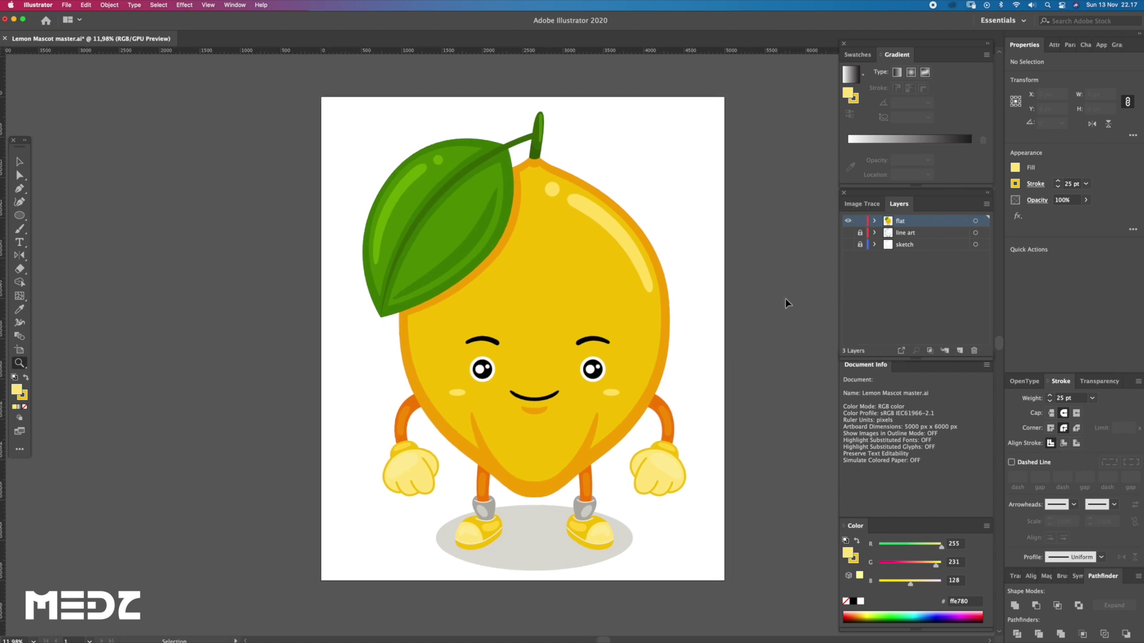
key(ctrl+s)
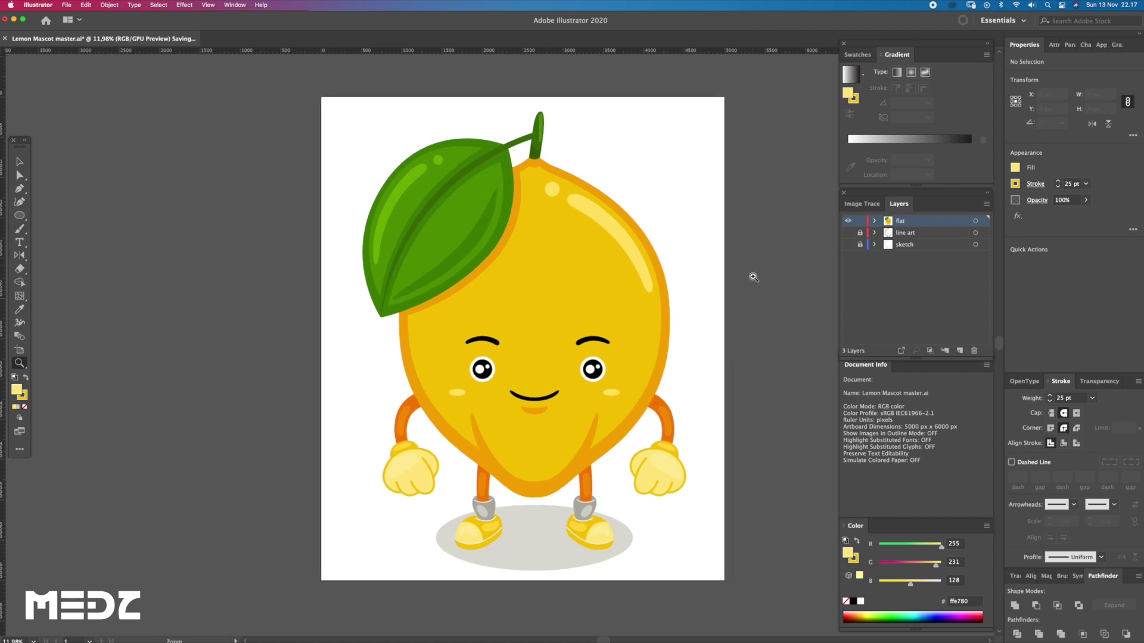